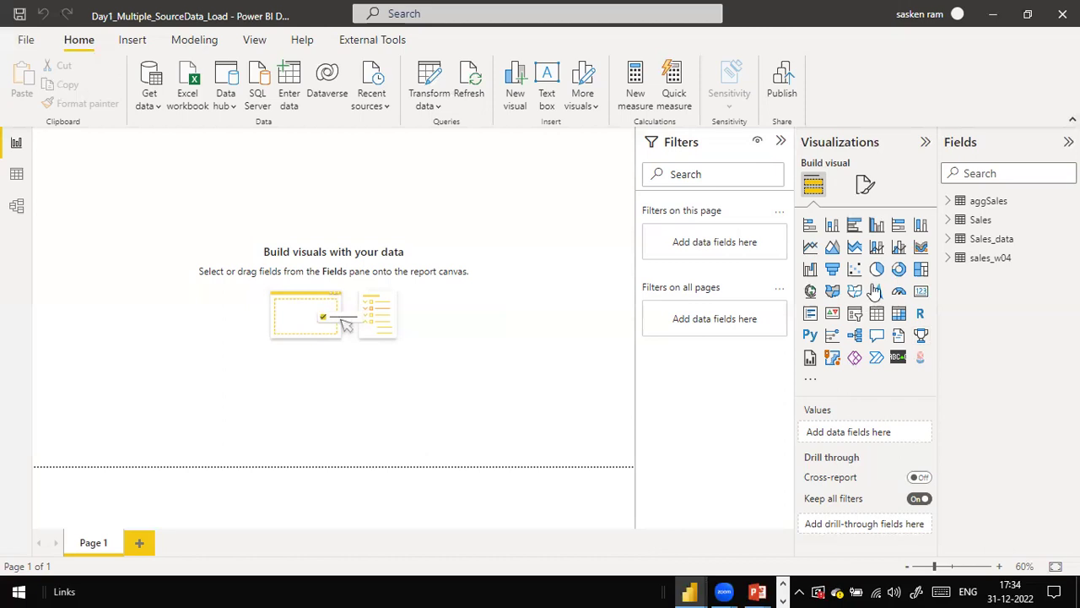
Look through the model, data and report views of the Day1_Multiple_SourceData_Load file and finish in the report view
{"action": "left_click", "coordinate": [17, 206]}
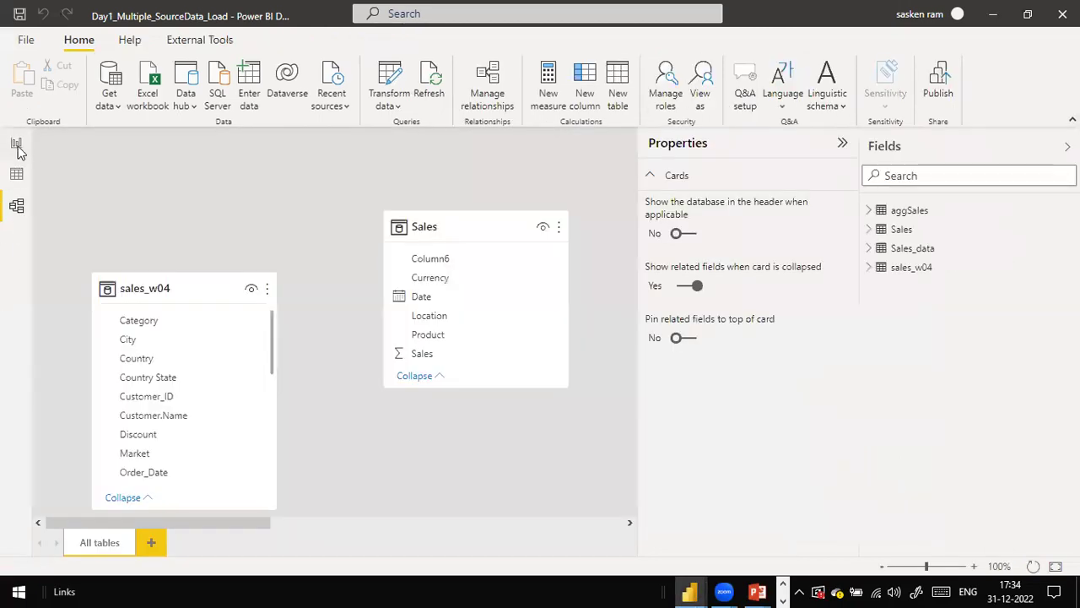
{"action": "left_click", "coordinate": [18, 146]}
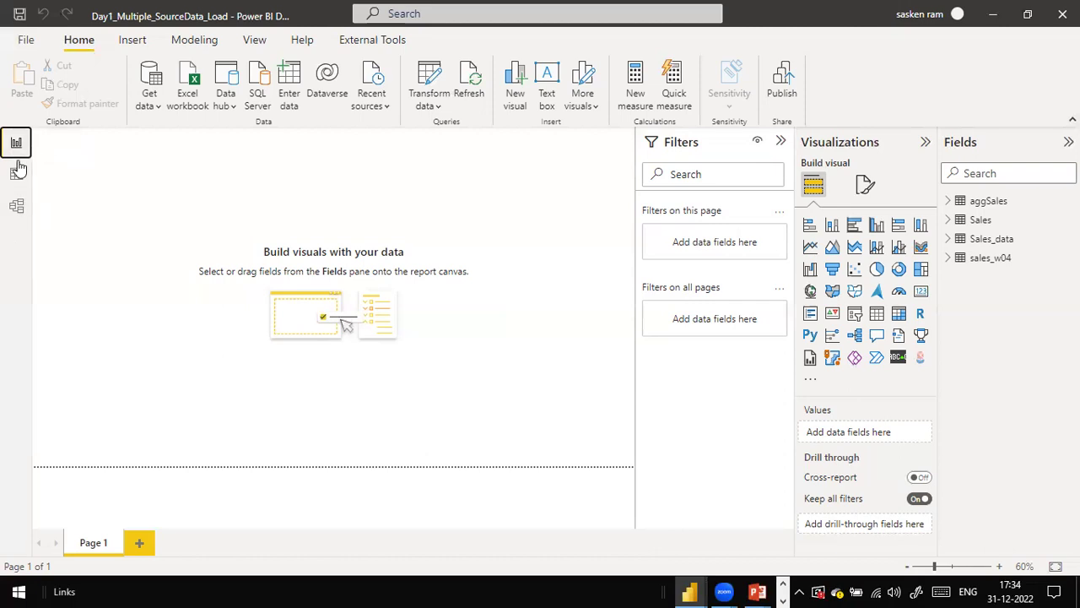
{"action": "left_click", "coordinate": [16, 175]}
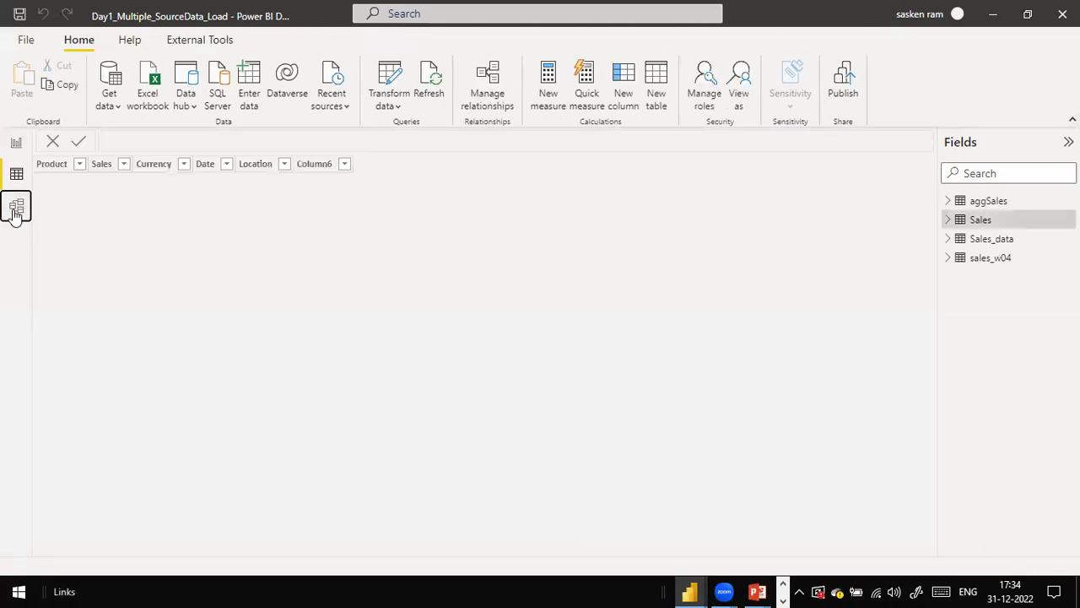
{"action": "left_click", "coordinate": [15, 210]}
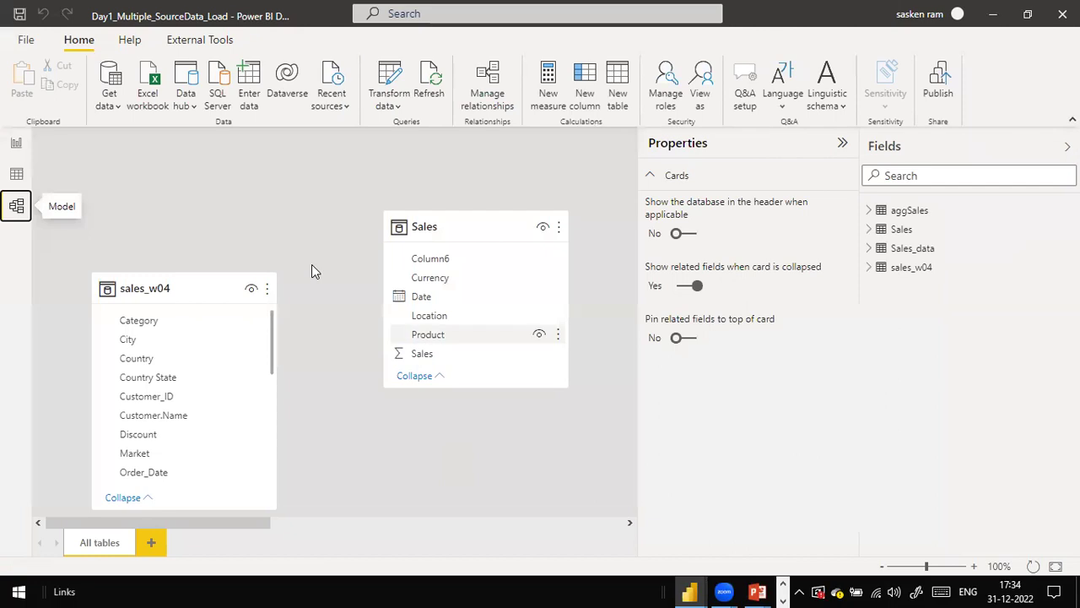
{"action": "left_click_drag", "start_coordinate": [239, 521], "coordinate": [154, 487]}
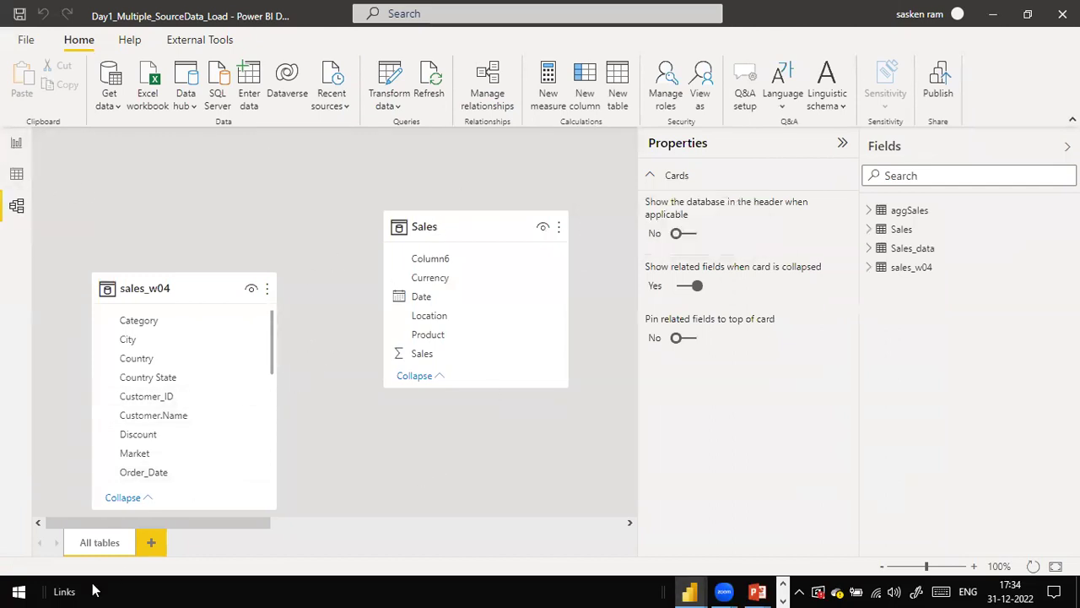
{"action": "left_click_drag", "start_coordinate": [184, 522], "coordinate": [198, 544]}
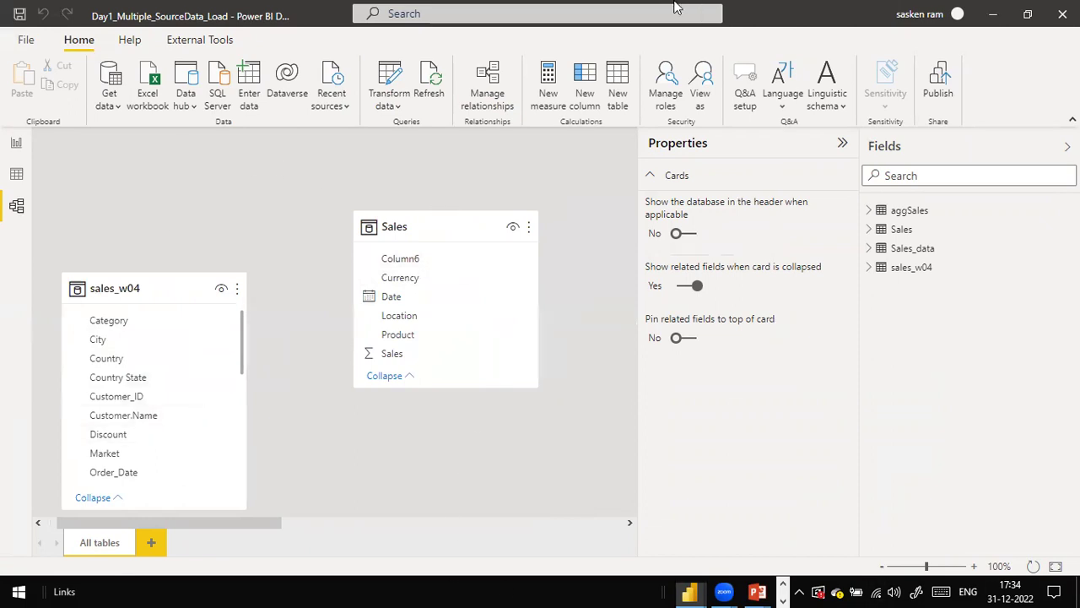
{"action": "left_click", "coordinate": [19, 144]}
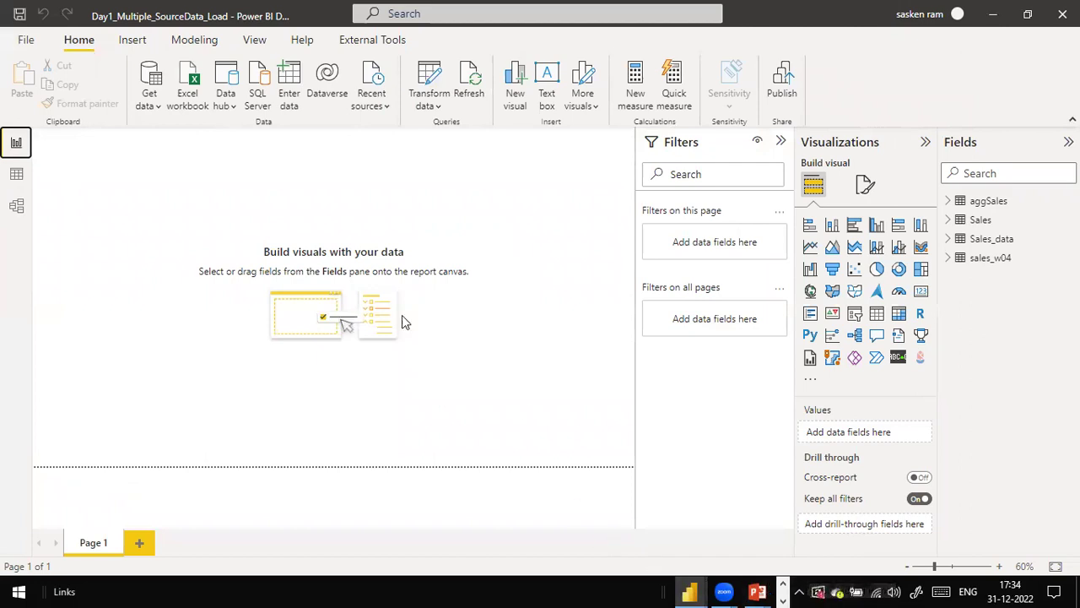
Search Windows for "ssms" to check for SQL Server Management Studio 18, and view its open window
{"action": "key", "text": "super"}
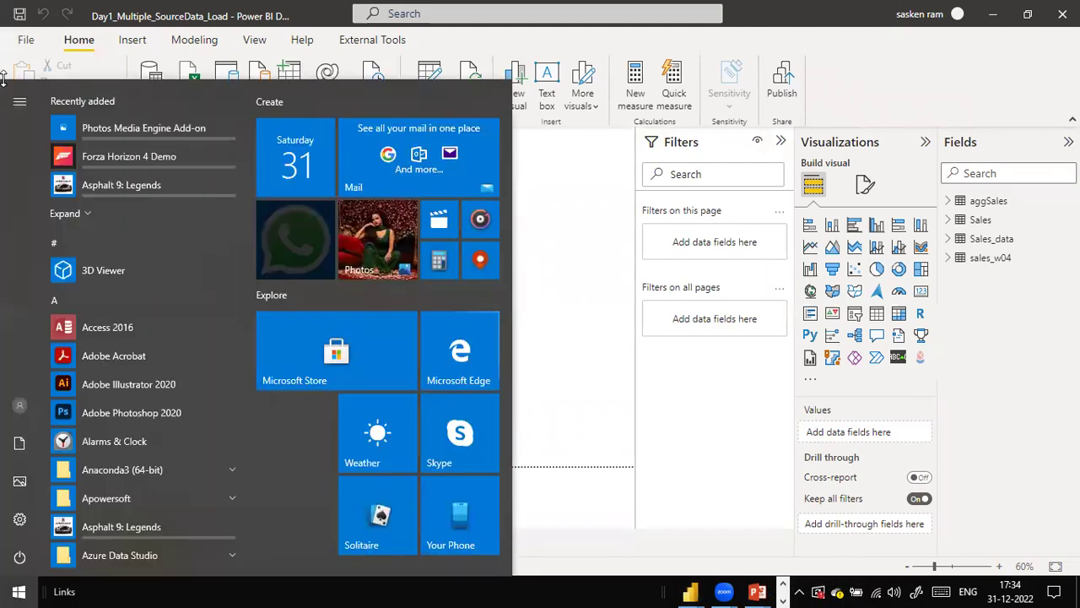
{"action": "type", "text": "ssms"}
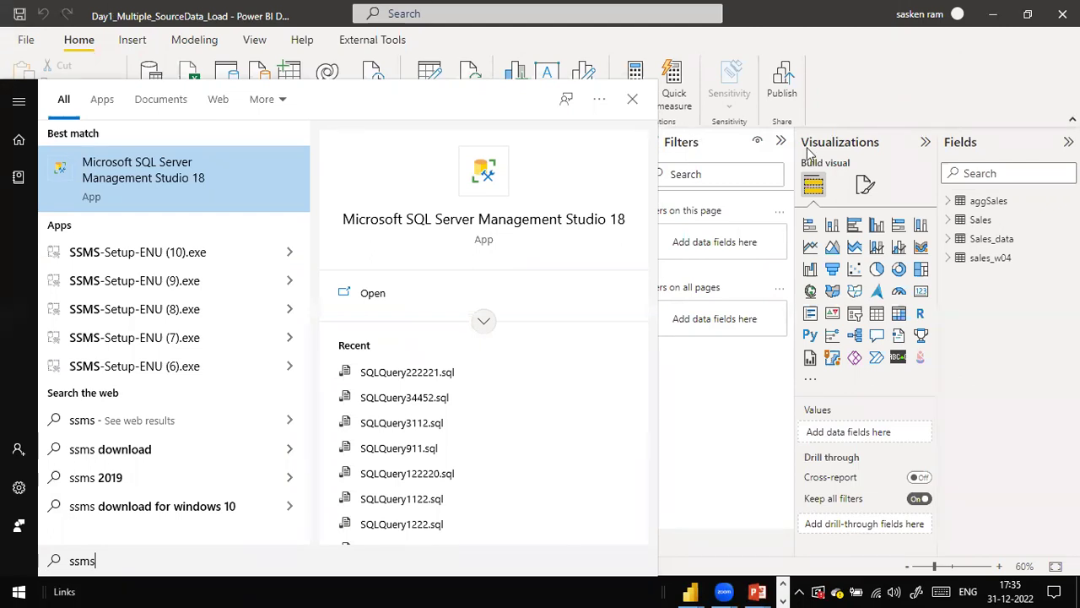
{"action": "left_click", "coordinate": [737, 125]}
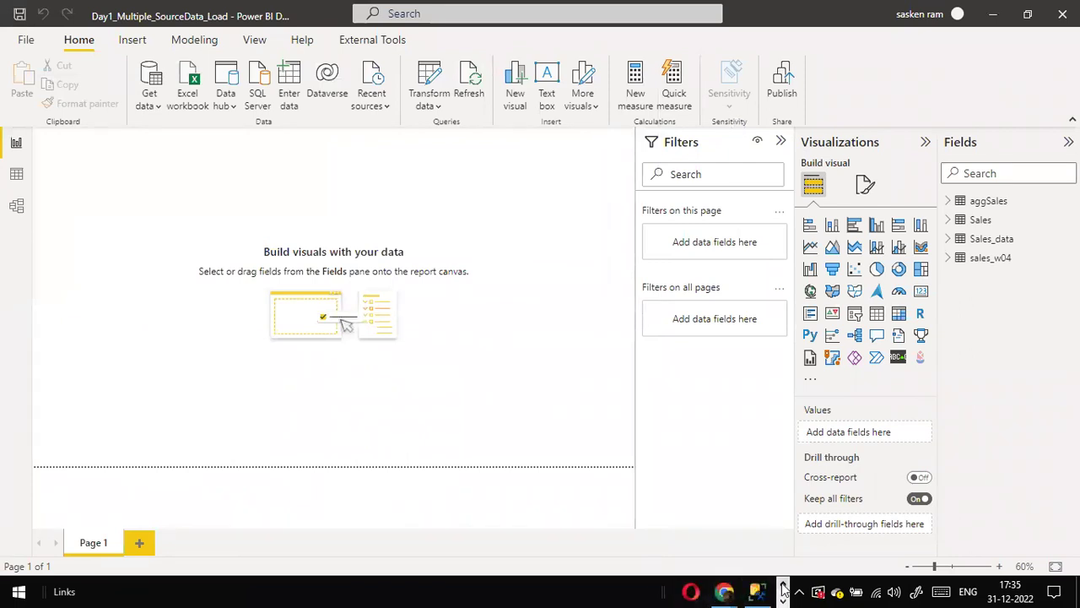
{"action": "left_click", "coordinate": [755, 591]}
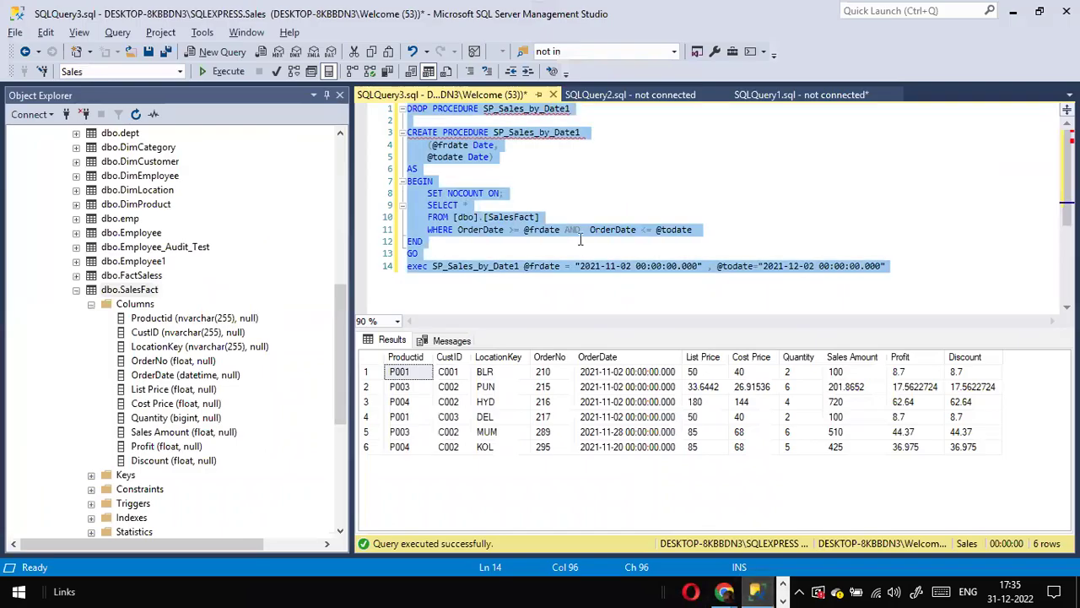
{"action": "key", "text": "super"}
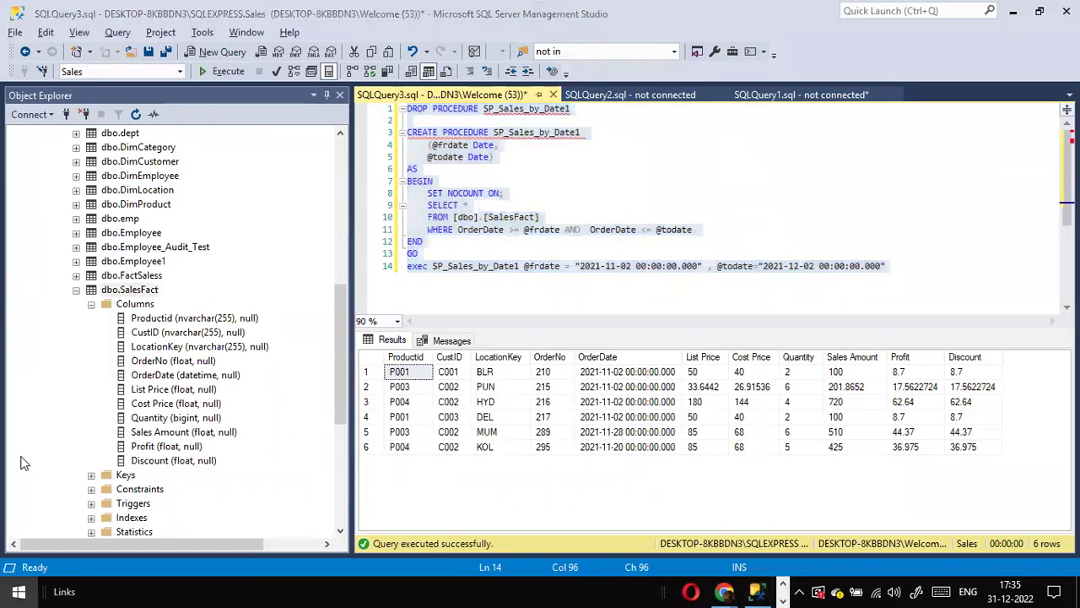
{"action": "type", "text": "ssms"}
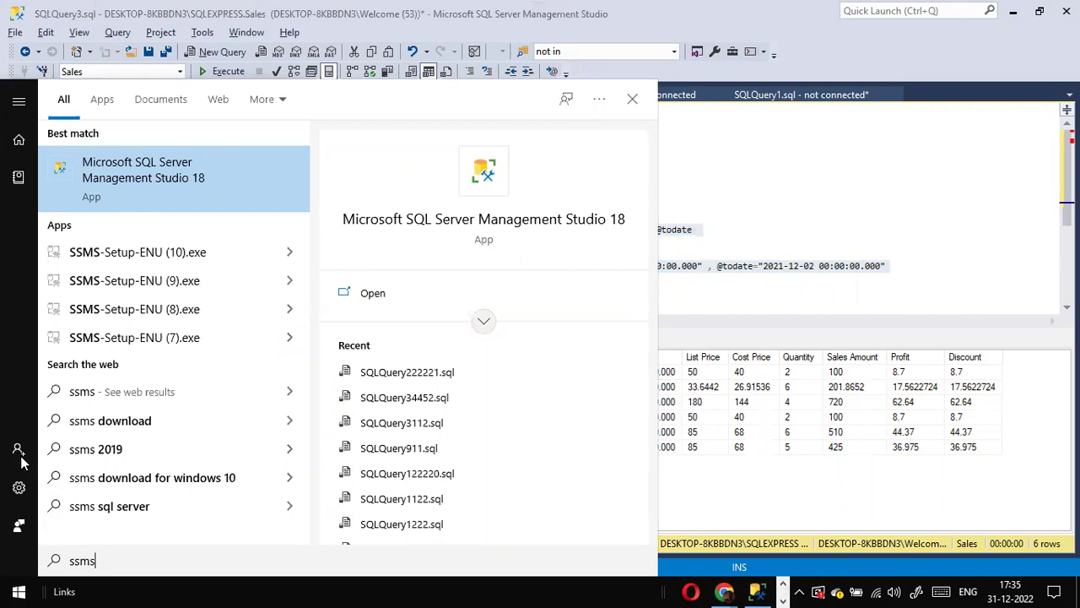
{"action": "left_click", "coordinate": [724, 591]}
{"action": "left_click", "coordinate": [916, 528]}
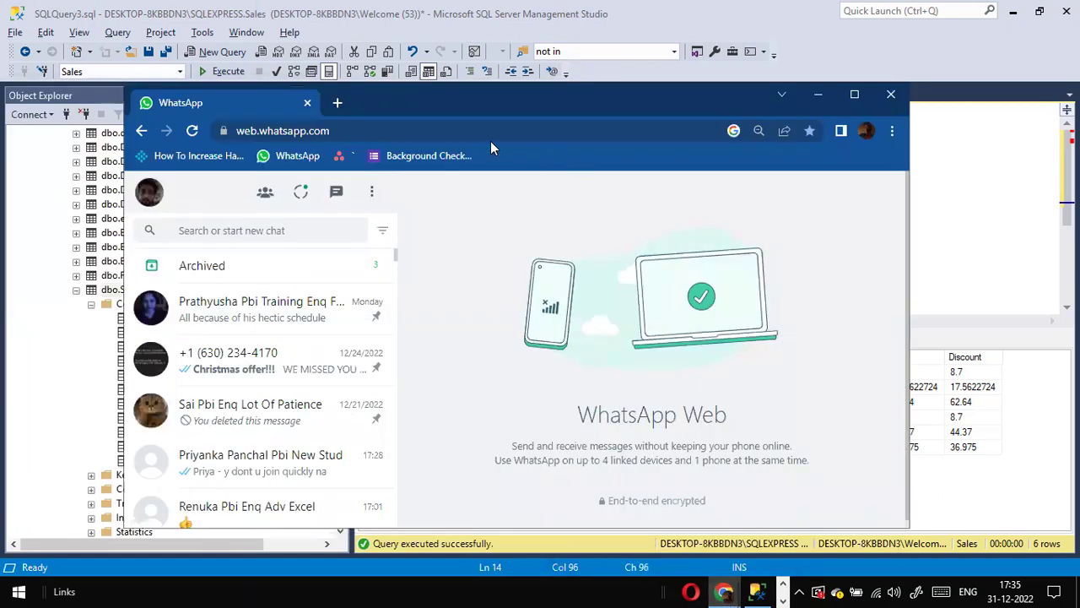
{"action": "left_click", "coordinate": [337, 102]}
{"action": "type", "text": "www."}
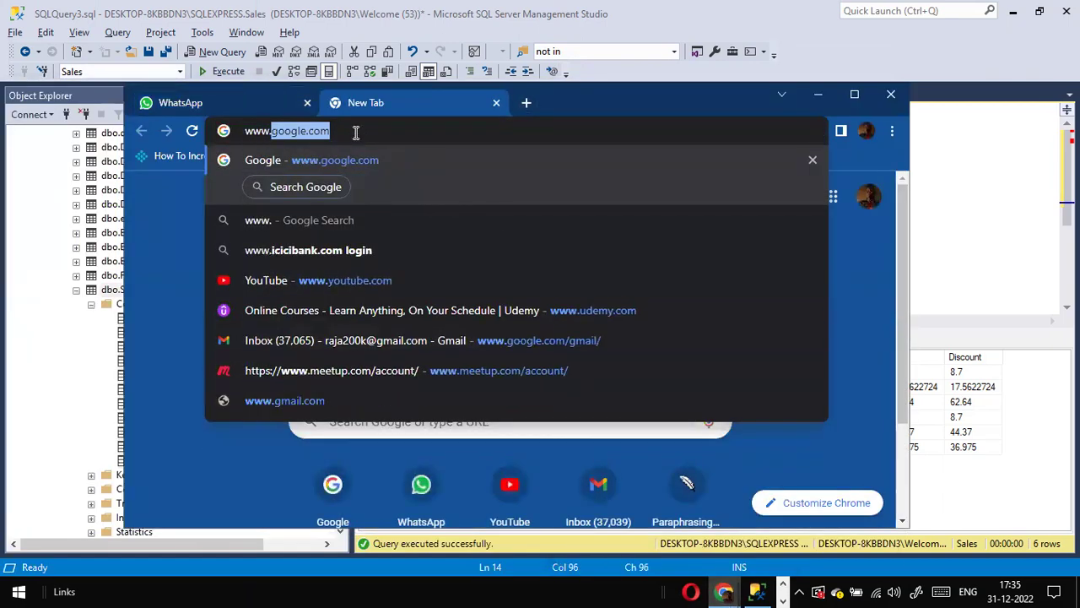
{"action": "key", "text": "Return"}
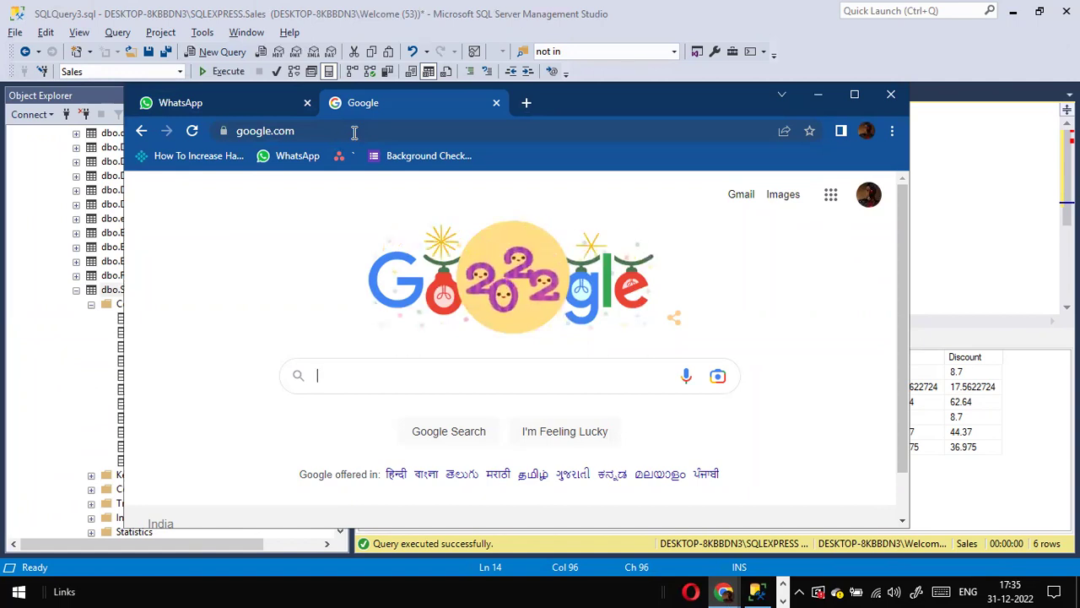
Search Google for "download sql server for windows"
{"action": "type", "text": "download"}
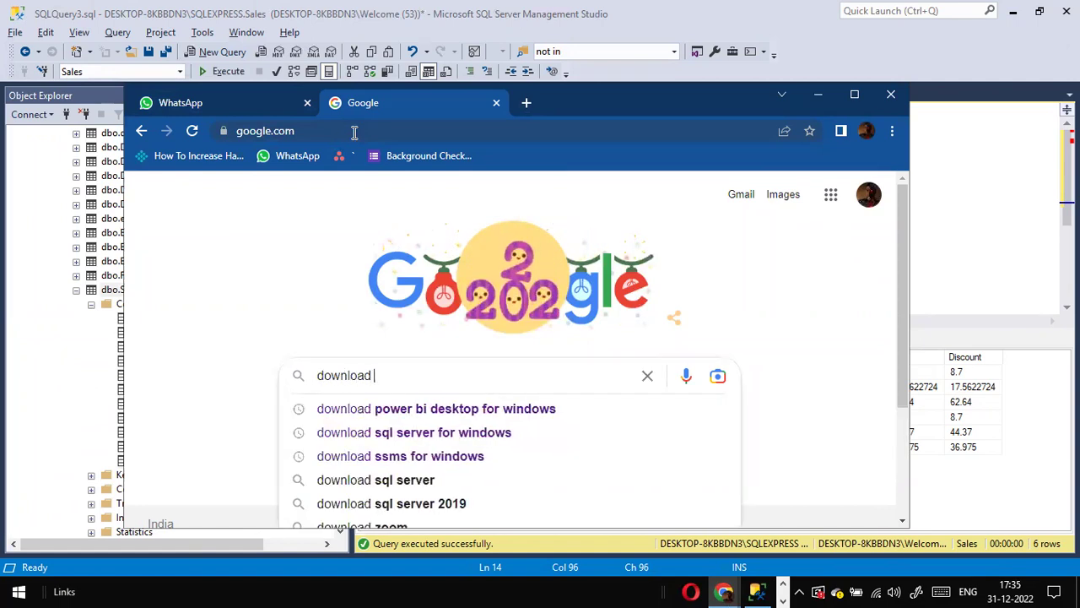
{"action": "key", "text": "Down"}
{"action": "key", "text": "Down"}
{"action": "key", "text": "Return"}
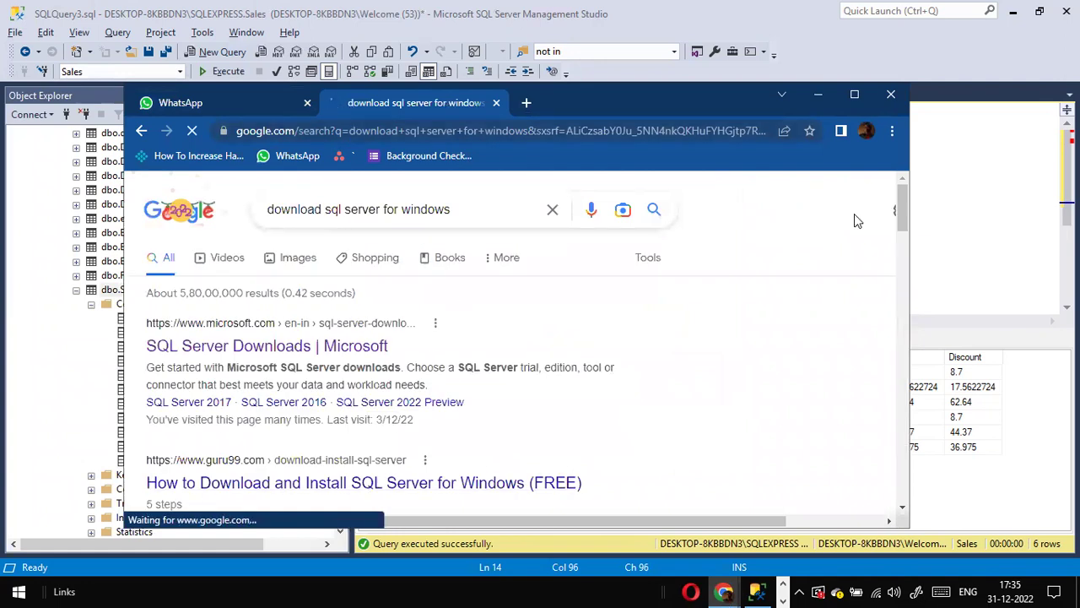
Open the "SQL Server Downloads | Microsoft" result in a maximised window and find the free specialised editions
{"action": "left_click", "coordinate": [513, 211]}
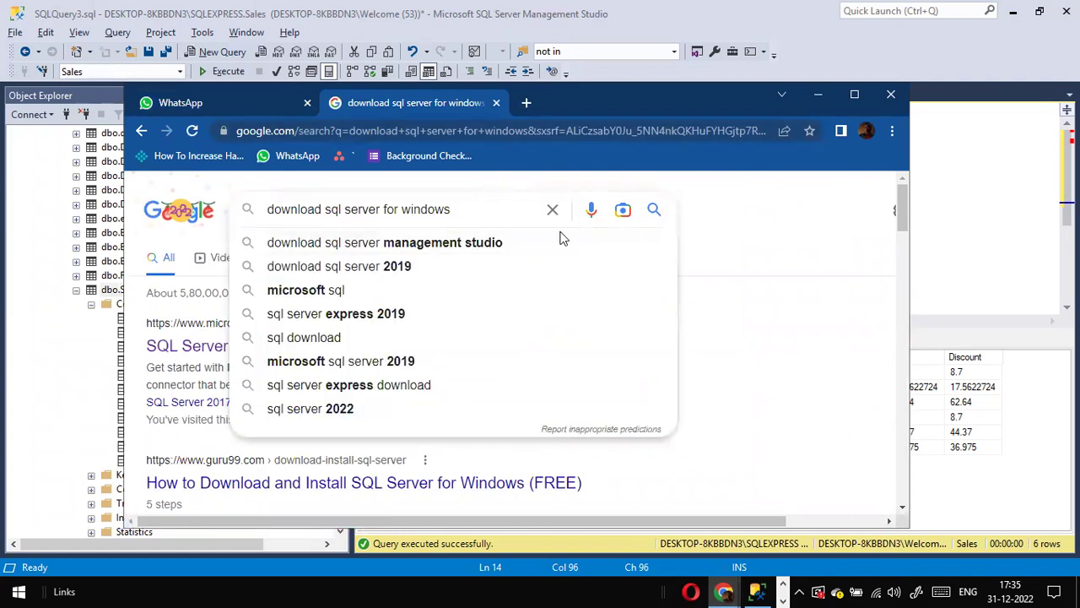
{"action": "left_click", "coordinate": [789, 335]}
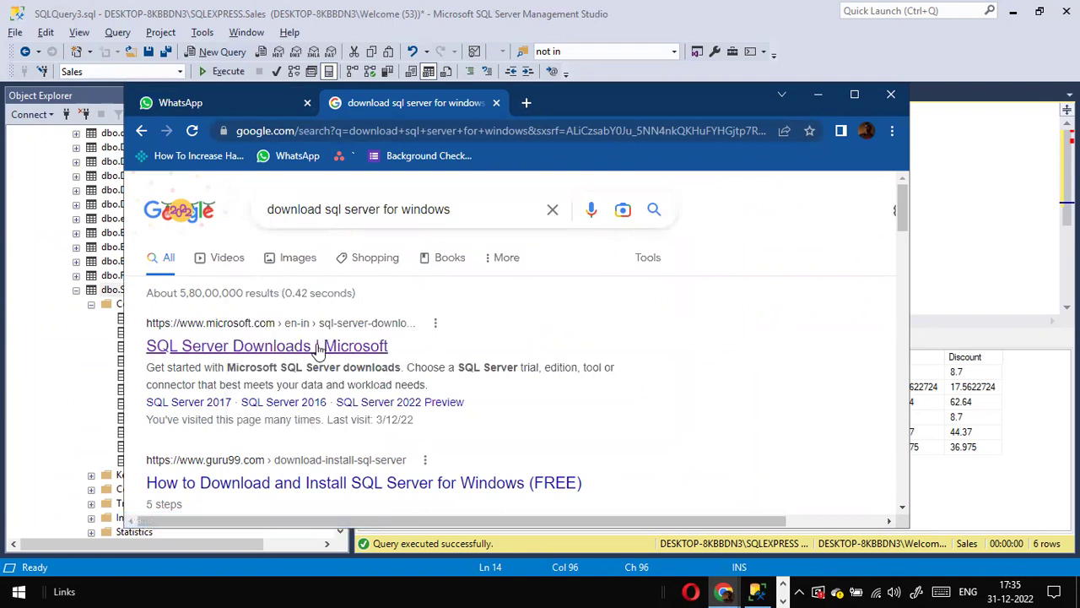
{"action": "left_click", "coordinate": [264, 347]}
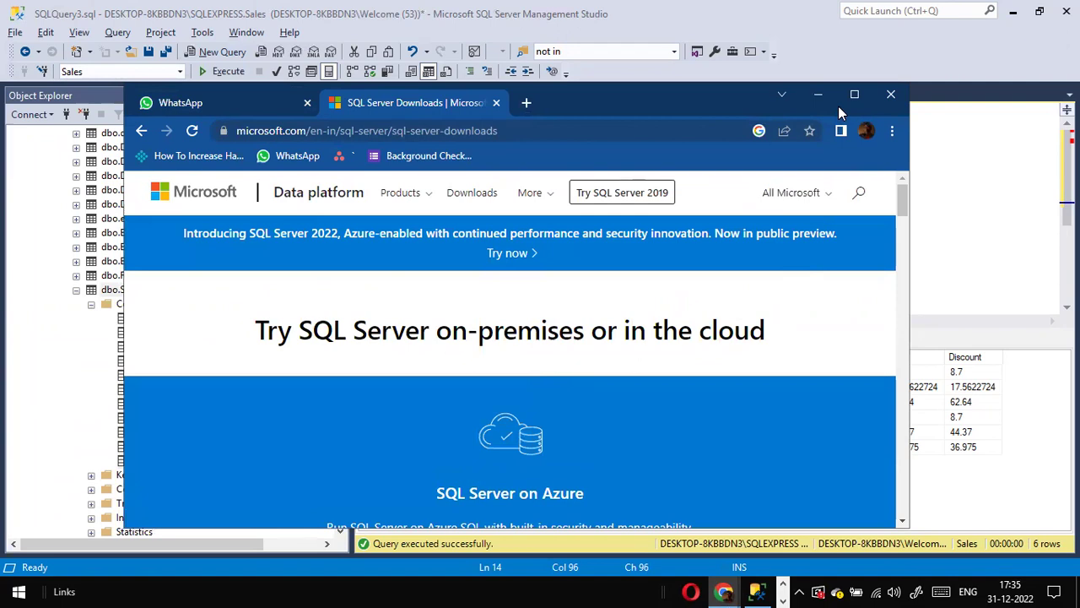
{"action": "left_click", "coordinate": [854, 94]}
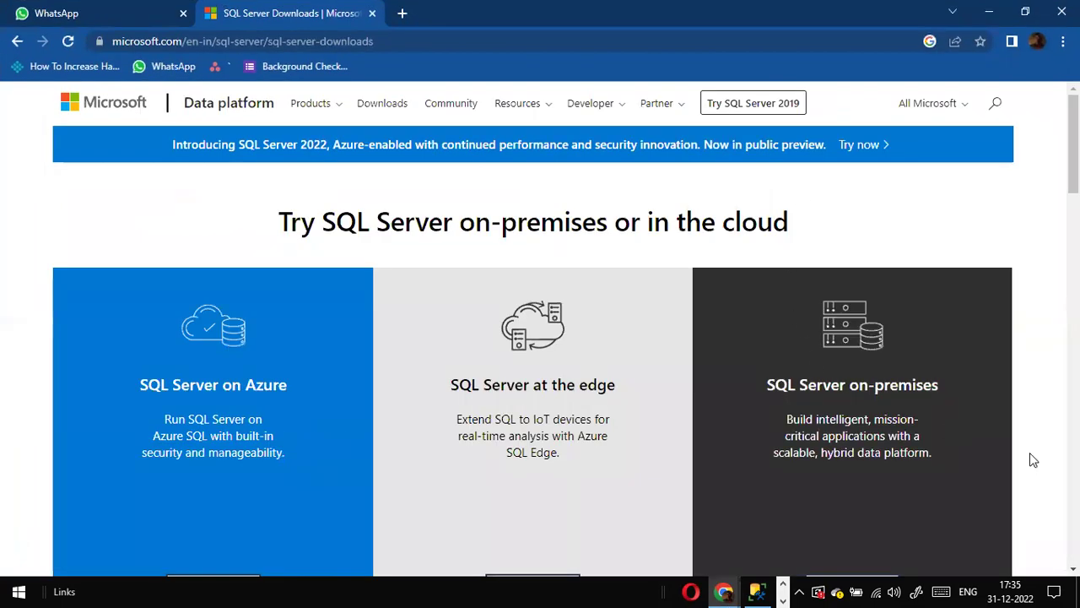
{"action": "scroll", "coordinate": [1030, 452], "scroll_direction": "down", "scroll_amount": 2}
{"action": "scroll", "coordinate": [1029, 453], "scroll_direction": "down", "scroll_amount": 4}
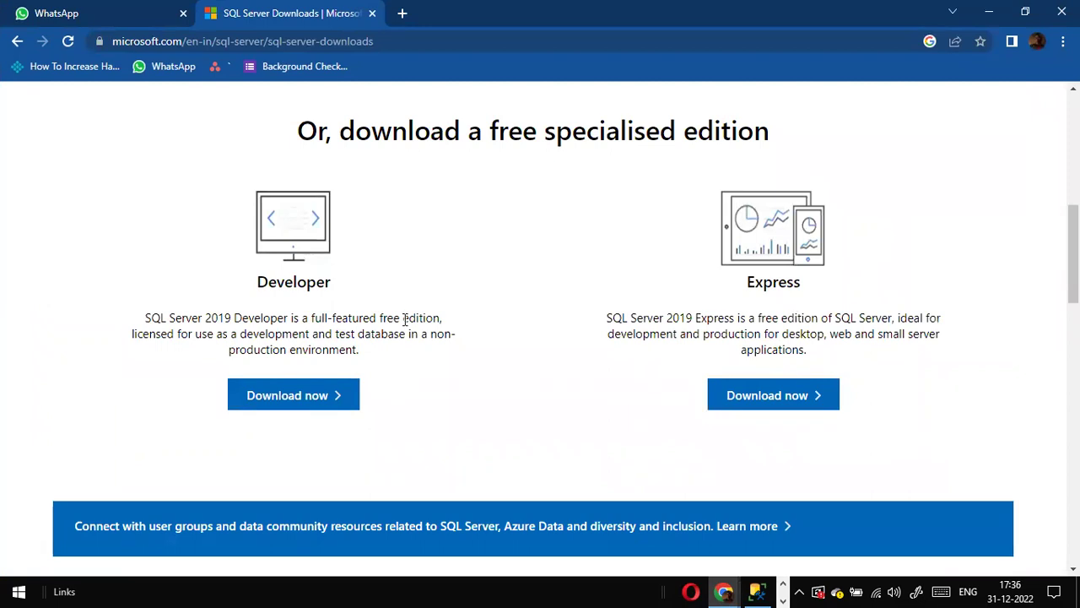
{"action": "left_click_drag", "start_coordinate": [568, 297], "coordinate": [697, 383]}
{"action": "left_click", "coordinate": [662, 373]}
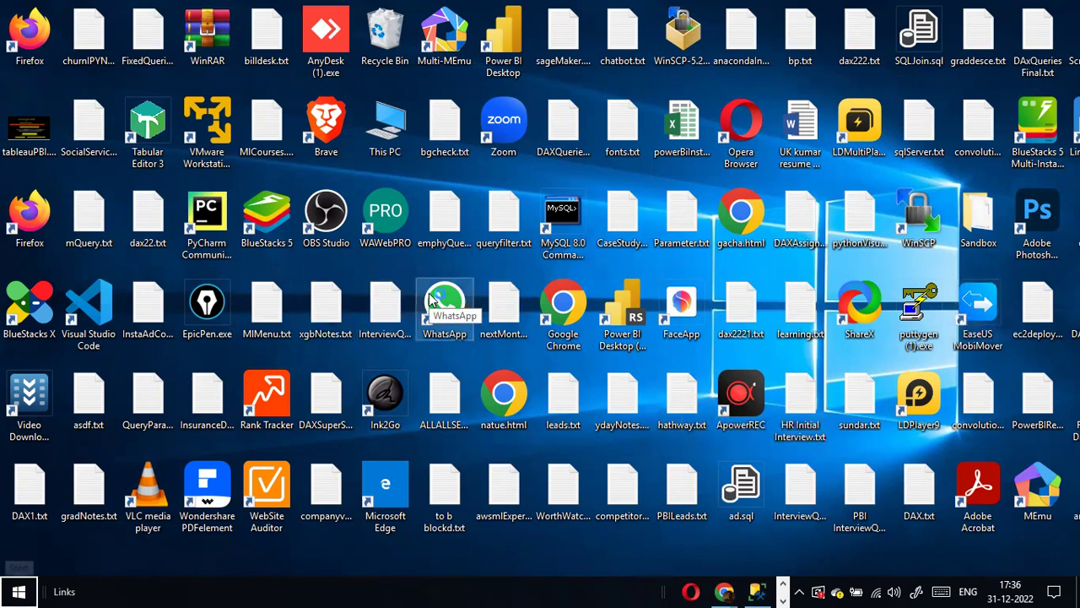
{"action": "key", "text": "alt+Tab"}
{"action": "key", "text": "alt+Tab"}
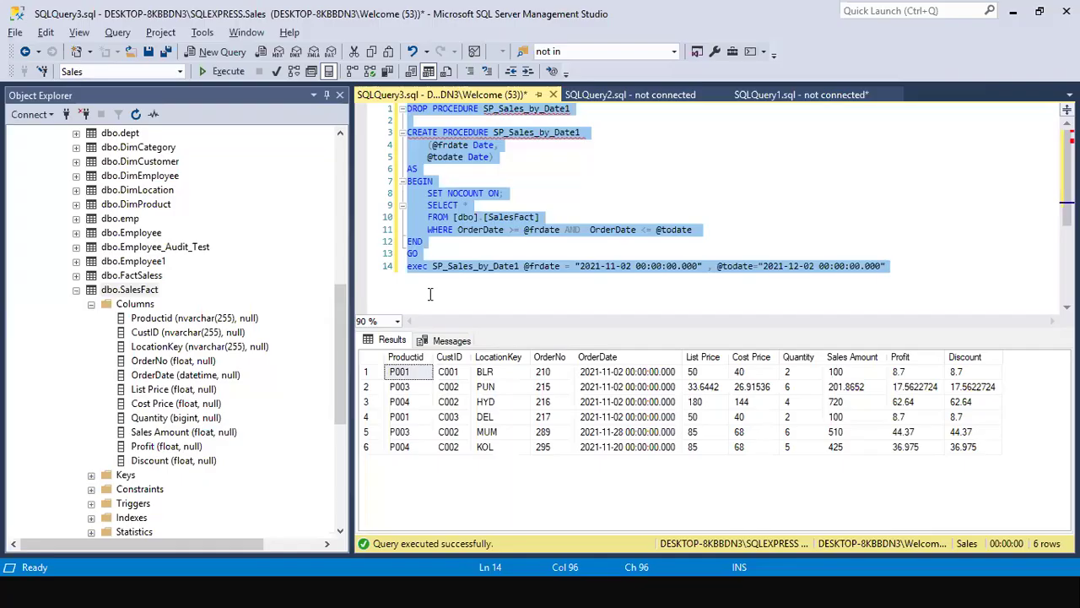
{"action": "key", "text": "alt+Tab"}
{"action": "key", "text": "alt+Tab"}
{"action": "key", "text": "alt+Tab"}
{"action": "key", "text": "alt+Tab"}
{"action": "key", "text": "alt+Tab"}
{"action": "key", "text": "alt+Tab"}
{"action": "key", "text": "alt+Tab"}
{"action": "key", "text": "alt+Tab"}
{"action": "key", "text": "alt+Tab"}
{"action": "key", "text": "alt+Tab"}
{"action": "key", "text": "alt+Tab"}
{"action": "key", "text": "alt+Tab"}
{"action": "key", "text": "alt+Tab"}
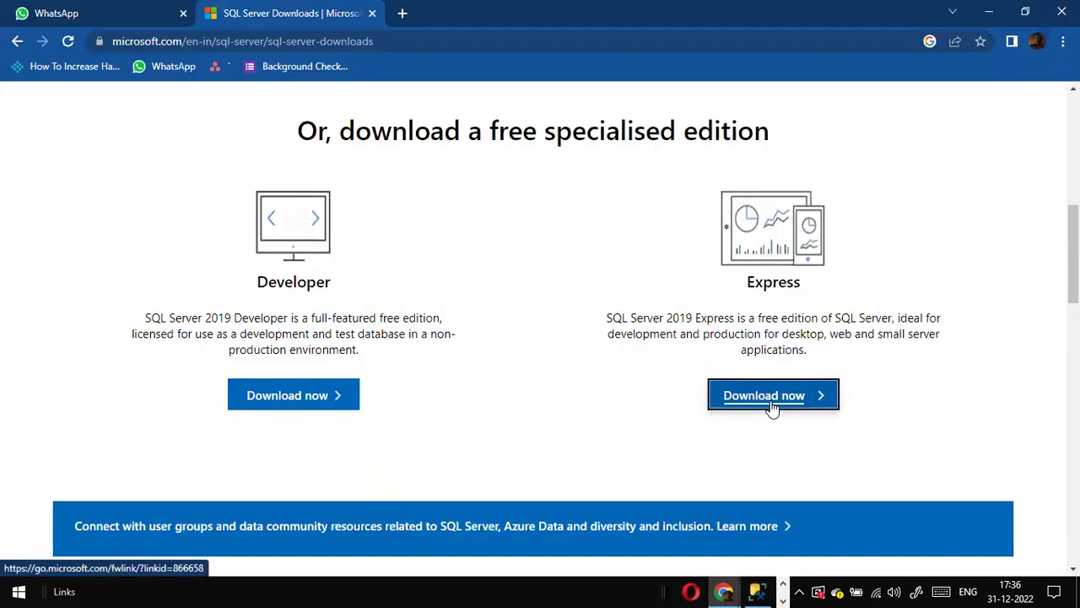
Download the free Express edition of SQL Server 2019 and show the downloaded installer in its folder
{"action": "left_click", "coordinate": [771, 406]}
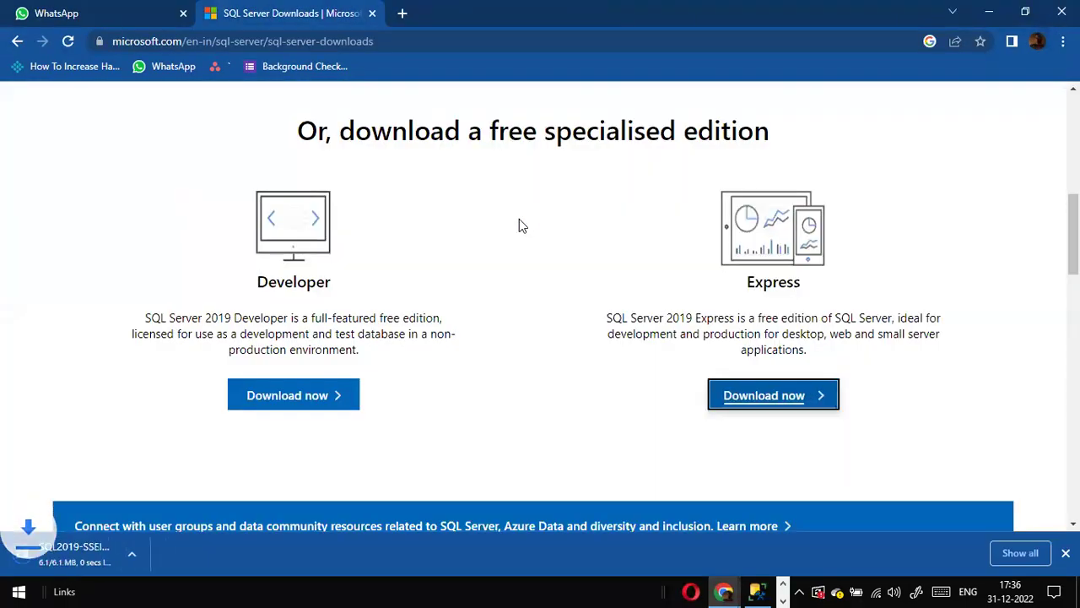
{"action": "right_click", "coordinate": [112, 570]}
{"action": "left_click", "coordinate": [169, 527]}
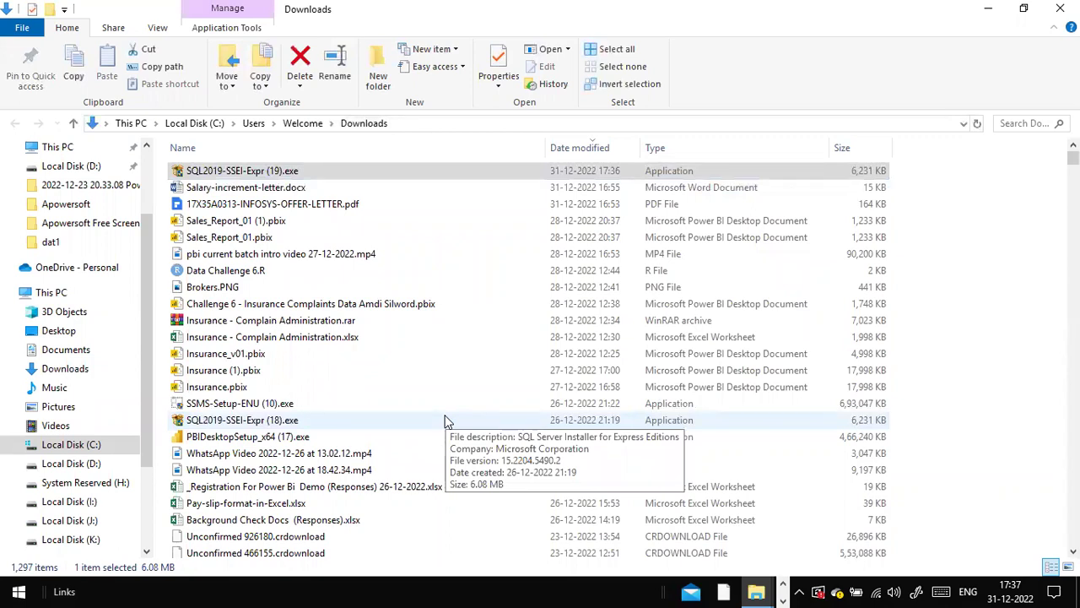
{"action": "left_click", "coordinate": [784, 585]}
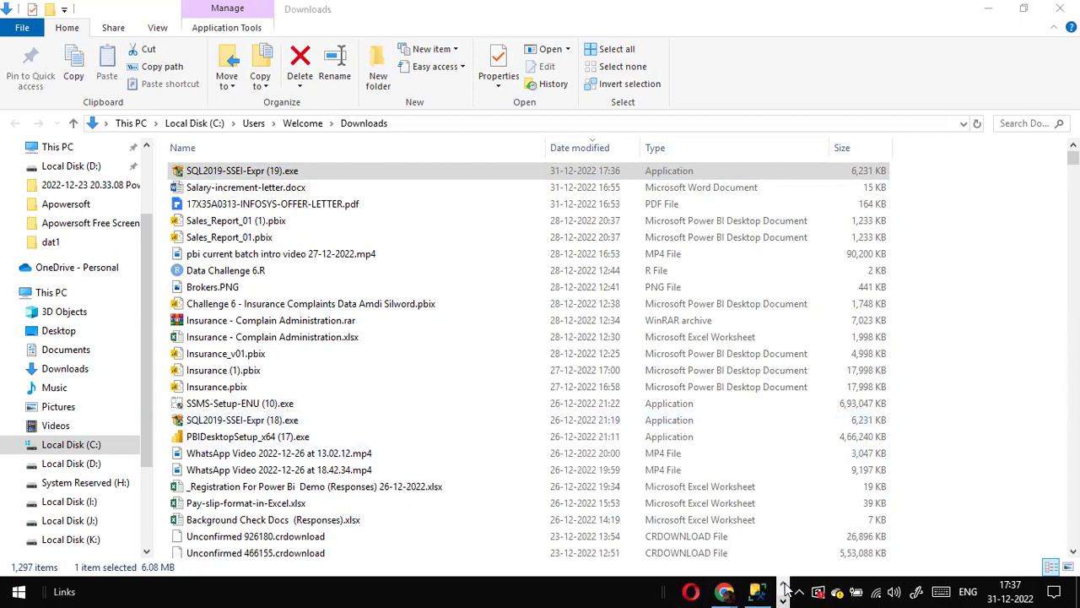
{"action": "left_click", "coordinate": [784, 588]}
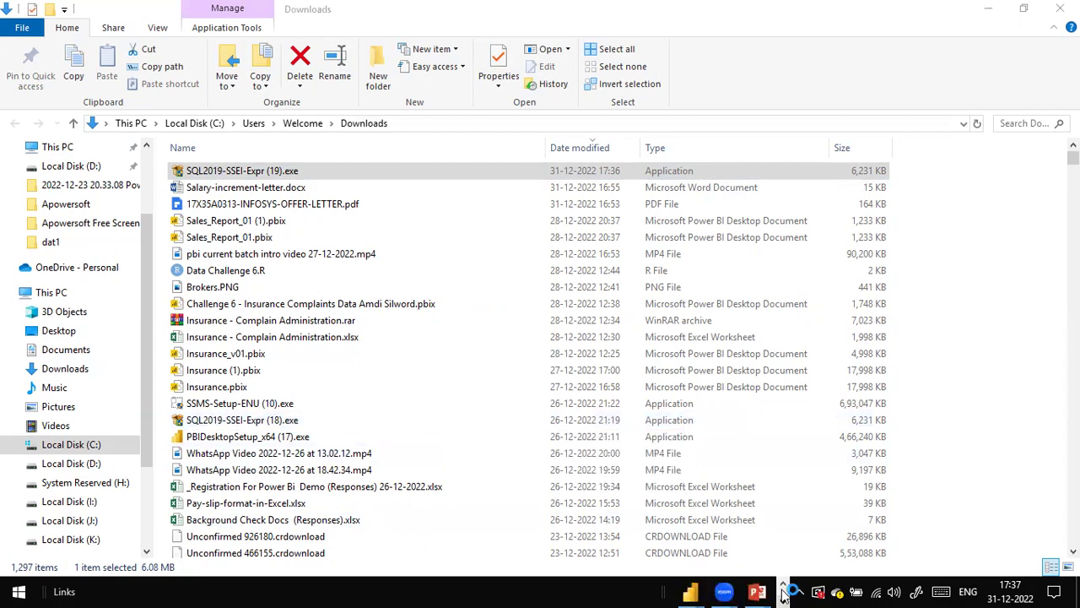
{"action": "mouse_move", "coordinate": [679, 588]}
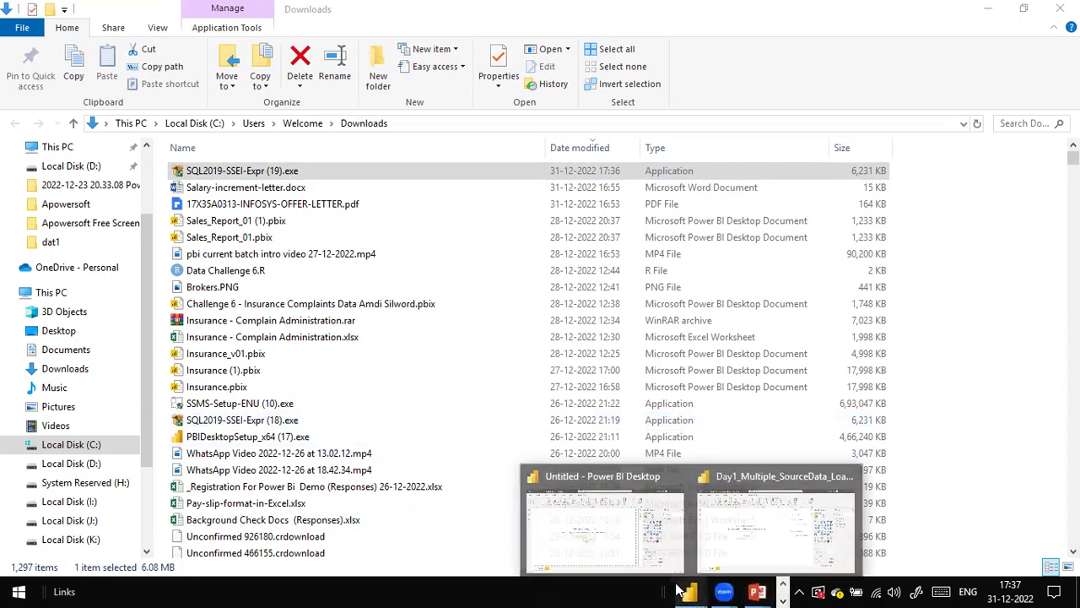
{"action": "left_click", "coordinate": [734, 533]}
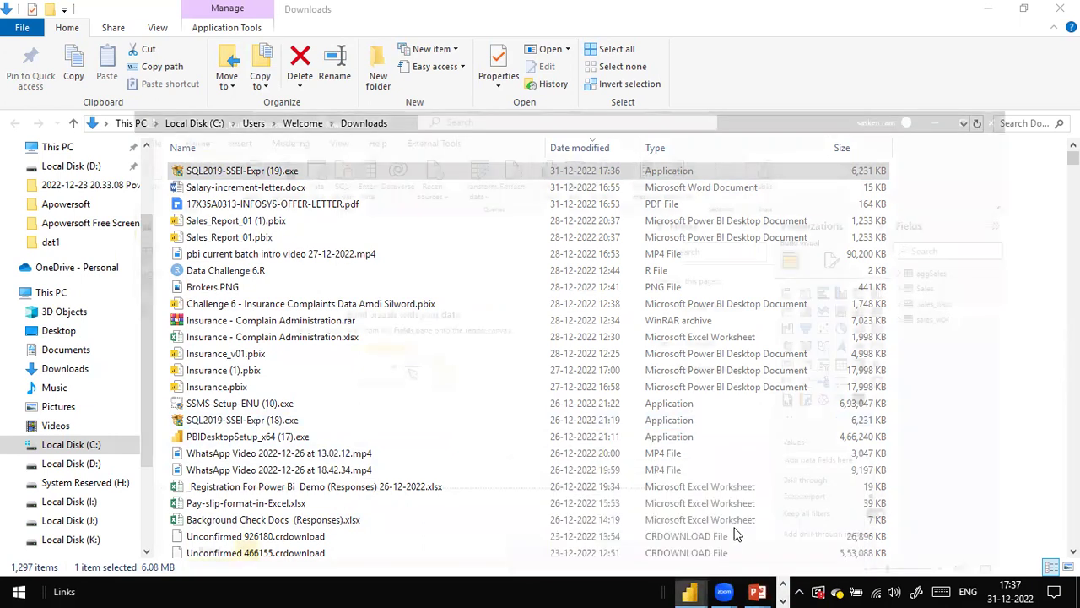
{"action": "left_click", "coordinate": [992, 14]}
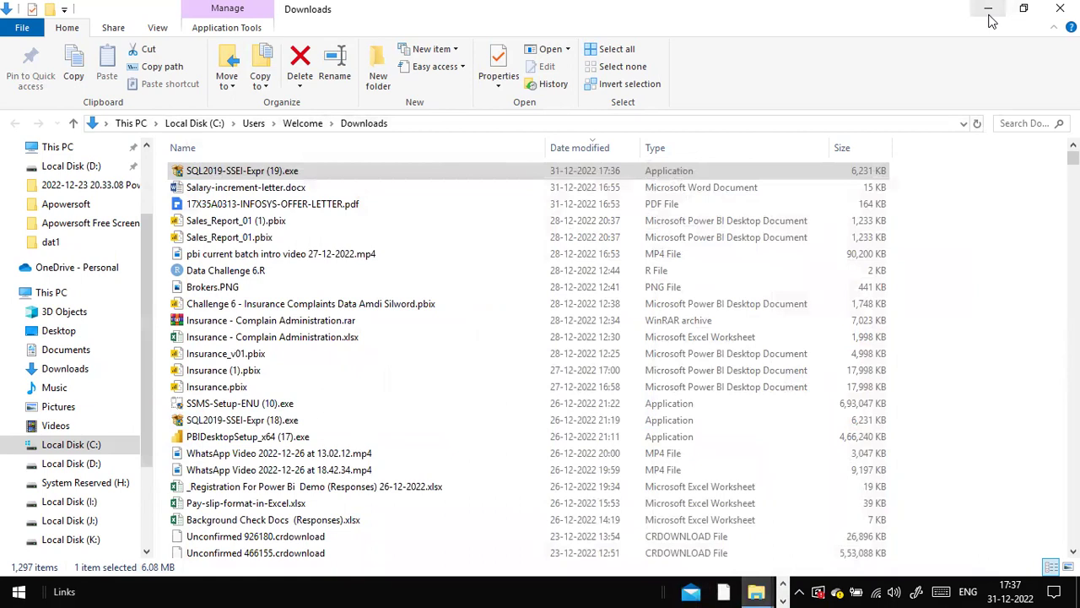
Minimise the Downloads folder and the SQL Server 2019 Express installer to return to the SQL Server Downloads page in Chrome
{"action": "left_click", "coordinate": [990, 15]}
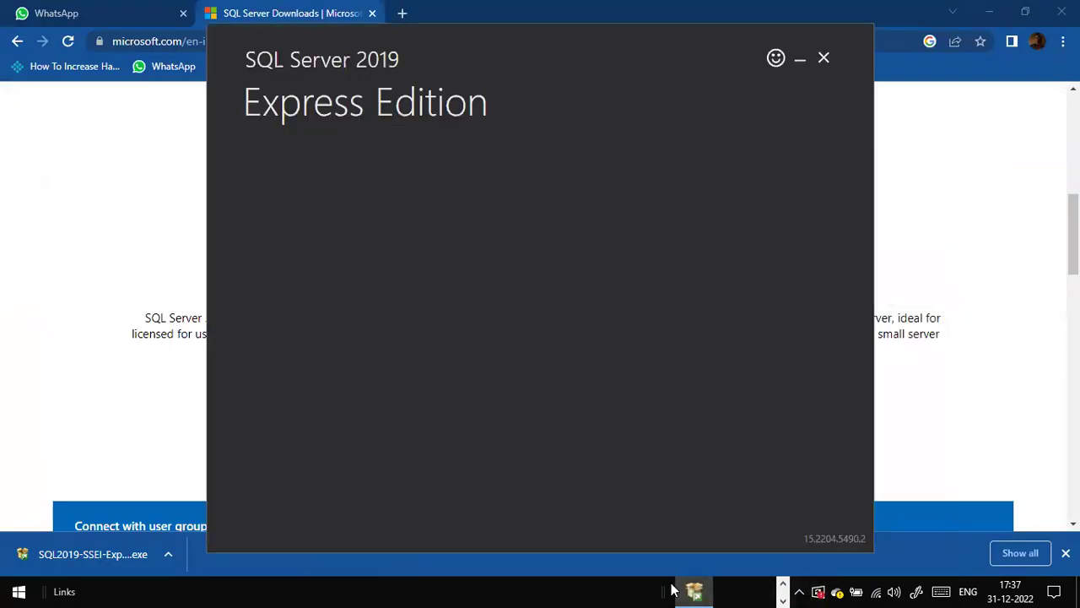
{"action": "left_click", "coordinate": [688, 590]}
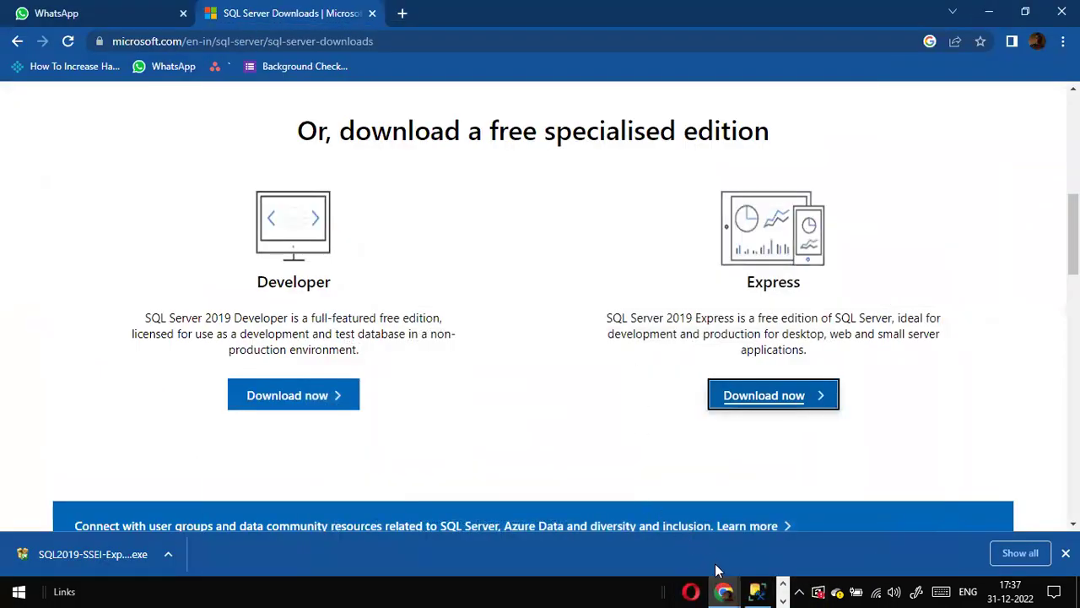
Bring the minimised SQL Server 2019 Express Edition installer back up at its license terms
{"action": "mouse_move", "coordinate": [737, 585]}
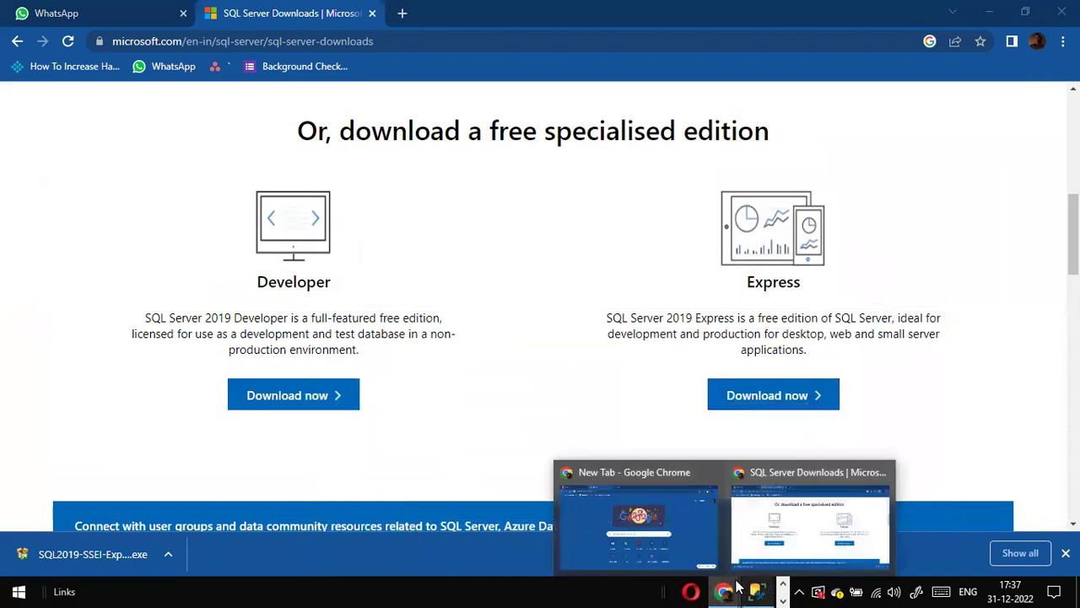
{"action": "left_click", "coordinate": [782, 582]}
{"action": "left_click", "coordinate": [782, 593]}
{"action": "left_click", "coordinate": [692, 589]}
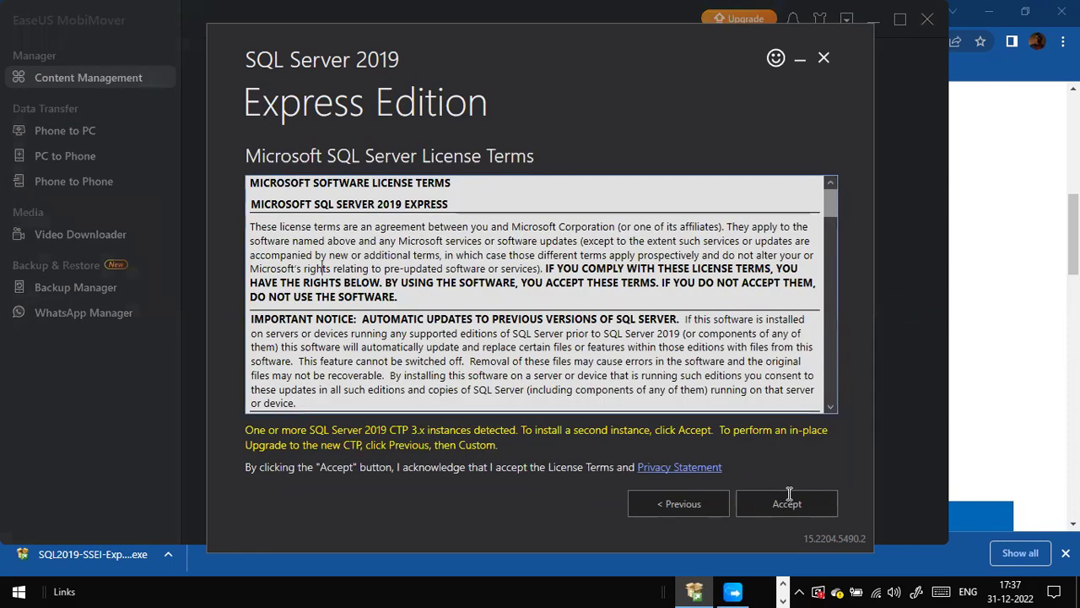
{"action": "double_click", "coordinate": [788, 498]}
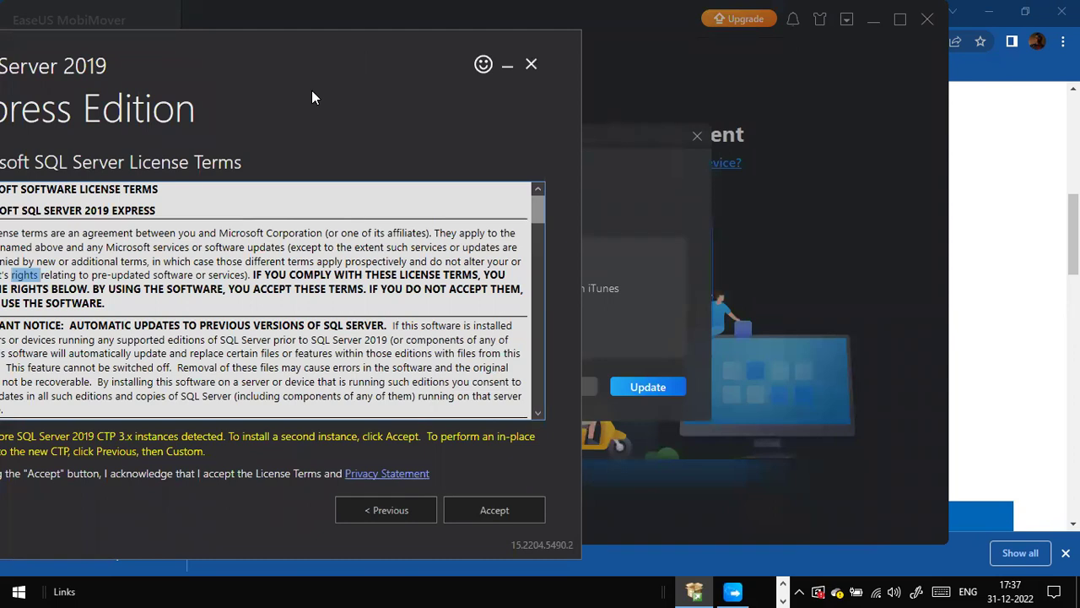
Close EaseUS MobiMover together with its update prompt, and move the SQL Server installer so its whole window is visible
{"action": "left_click_drag", "start_coordinate": [312, 90], "coordinate": [719, 161]}
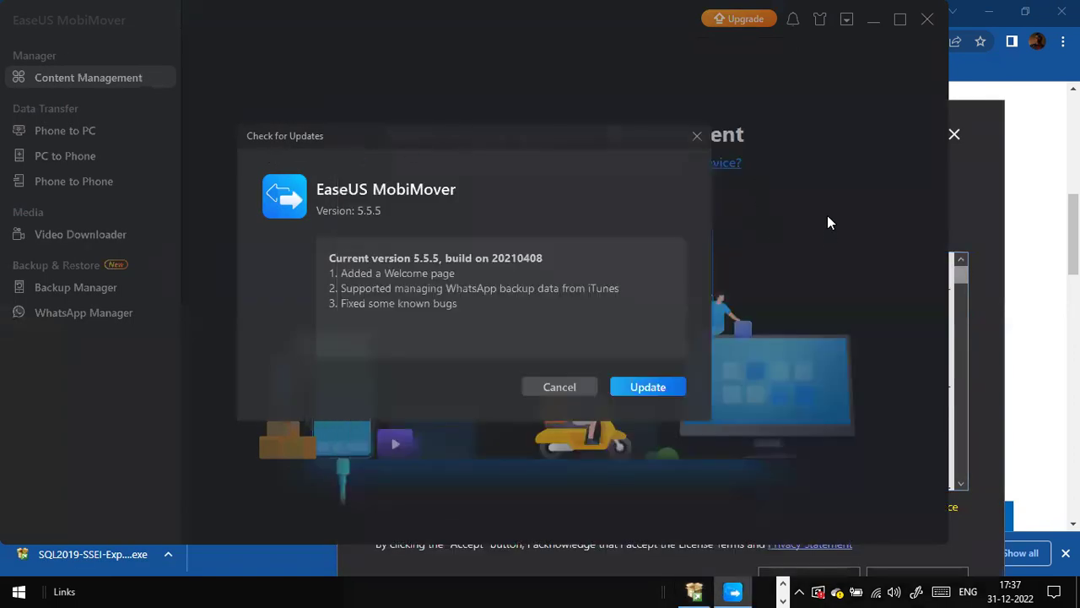
{"action": "left_click", "coordinate": [697, 136]}
{"action": "left_click_drag", "start_coordinate": [391, 20], "coordinate": [338, 241]}
{"action": "left_click", "coordinate": [875, 233]}
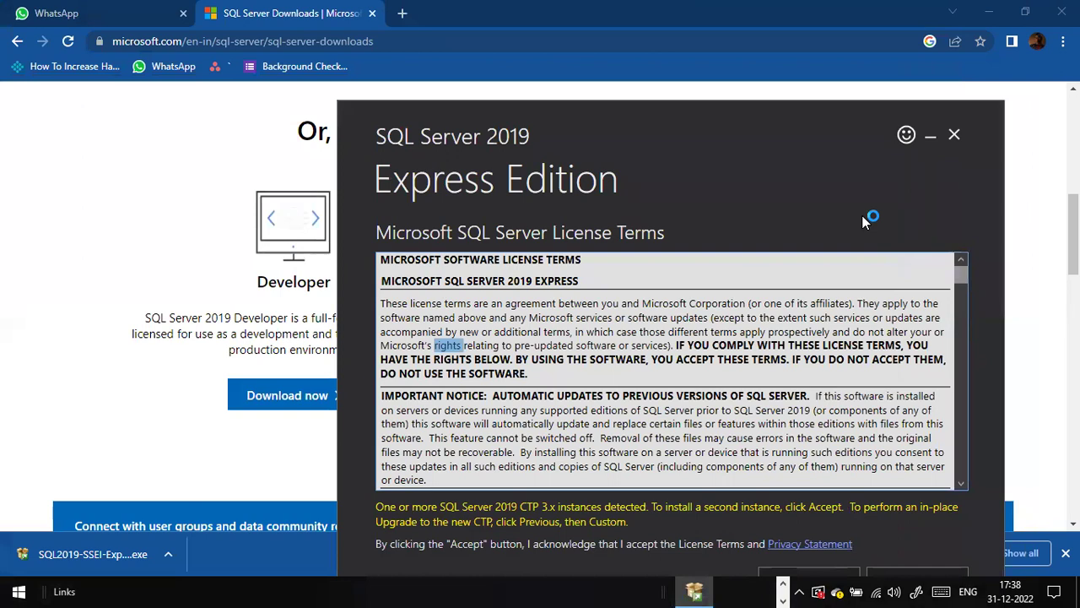
{"action": "left_click_drag", "start_coordinate": [748, 156], "coordinate": [487, 89]}
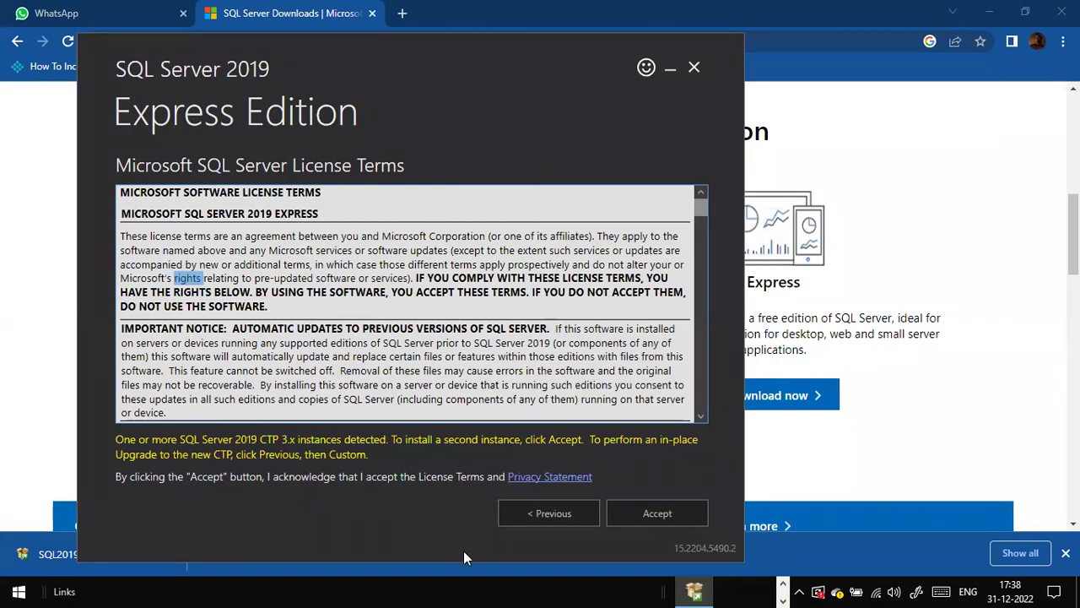
Accept the SQL Server 2019 Express license terms, review the install location, and exit the installer without installing
{"action": "left_click", "coordinate": [639, 521]}
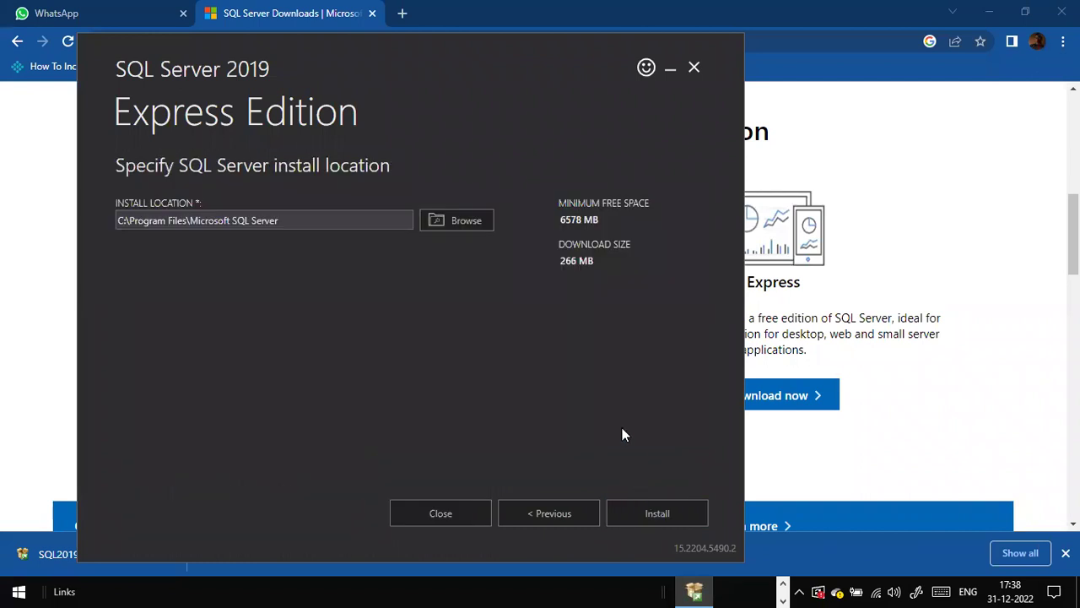
{"action": "left_click_drag", "start_coordinate": [301, 220], "coordinate": [84, 211]}
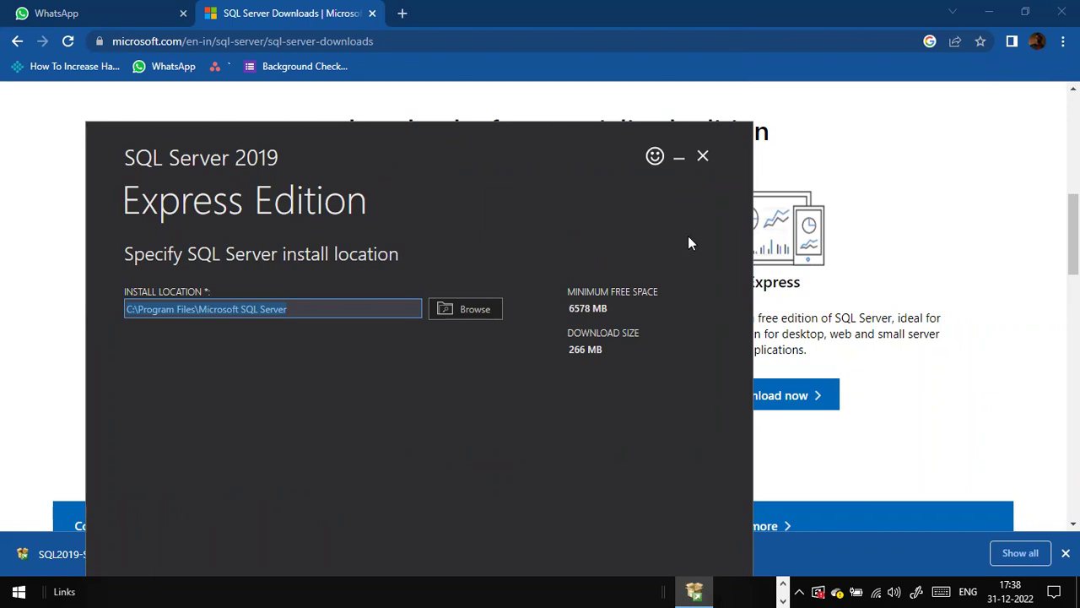
{"action": "left_click_drag", "start_coordinate": [580, 205], "coordinate": [595, 221]}
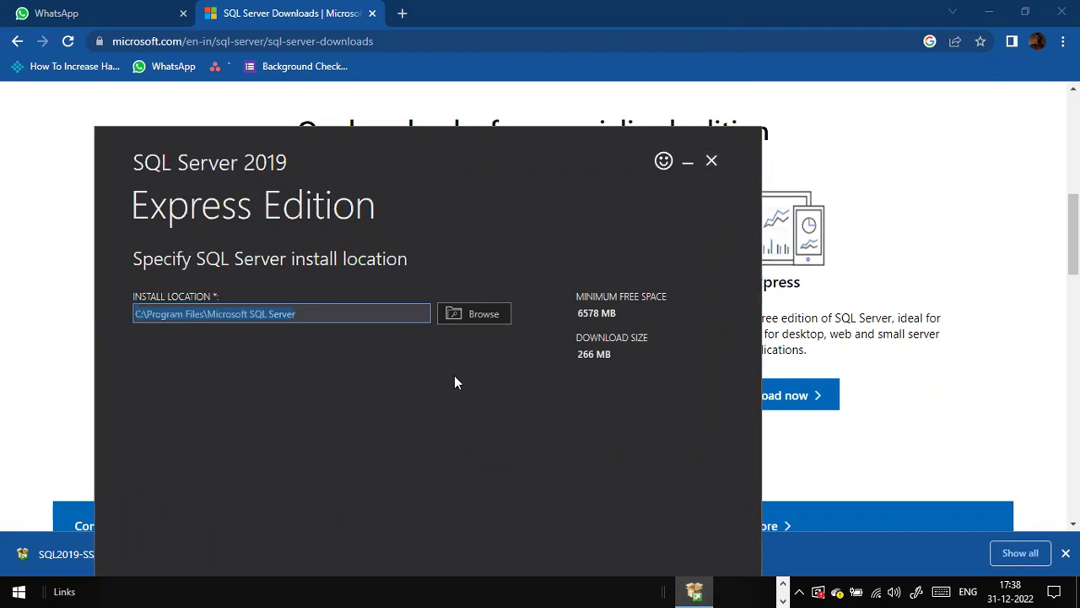
{"action": "left_click", "coordinate": [718, 163]}
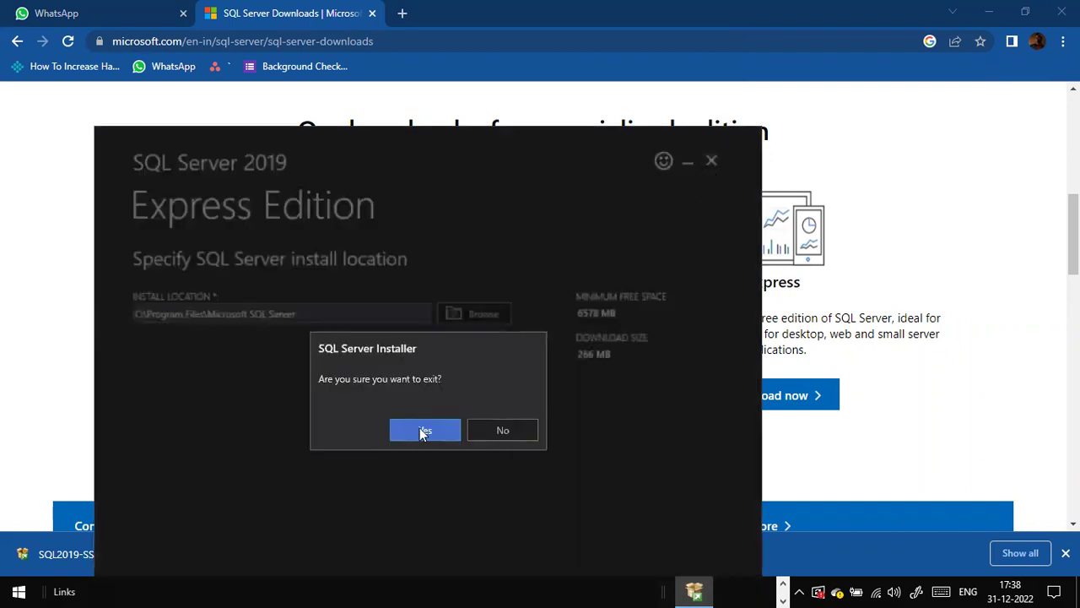
{"action": "left_click", "coordinate": [424, 431]}
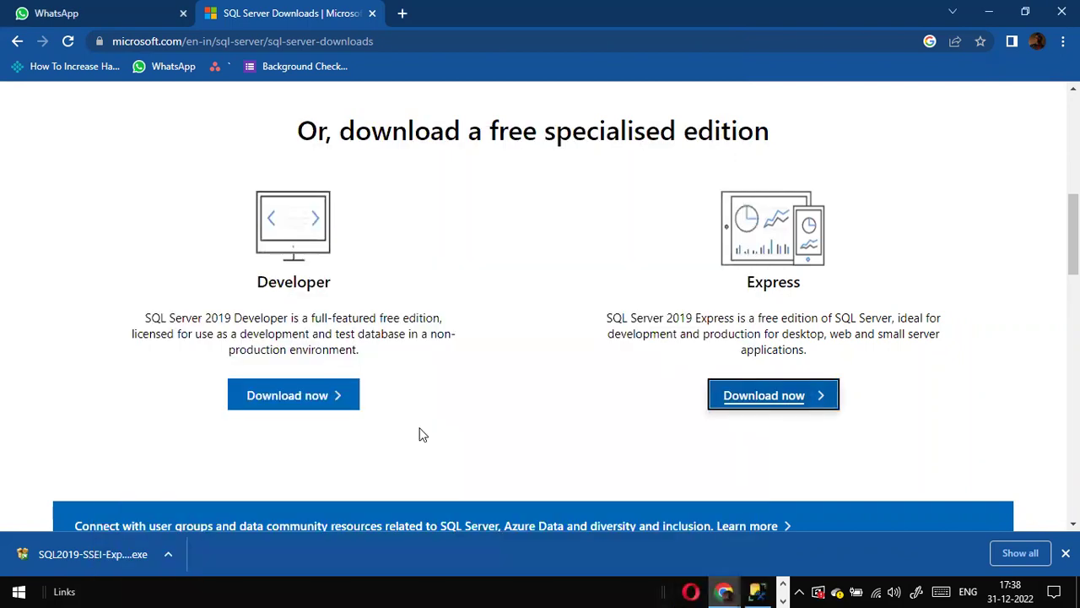
Go back to the Google results and search for "download ssms for windows"
{"action": "left_click", "coordinate": [16, 40]}
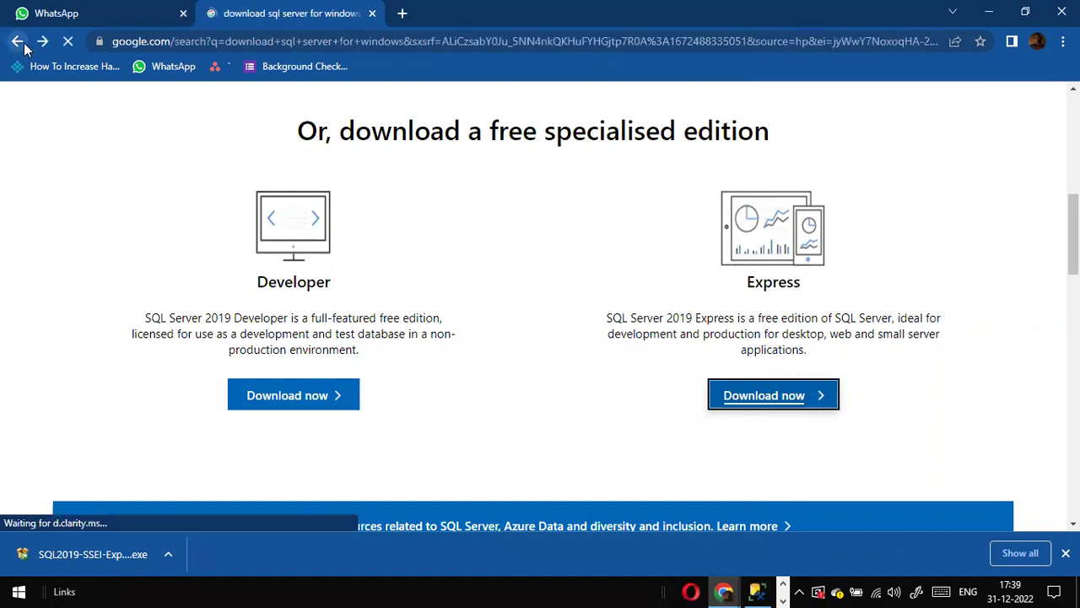
{"action": "left_click_drag", "start_coordinate": [201, 119], "coordinate": [259, 119]}
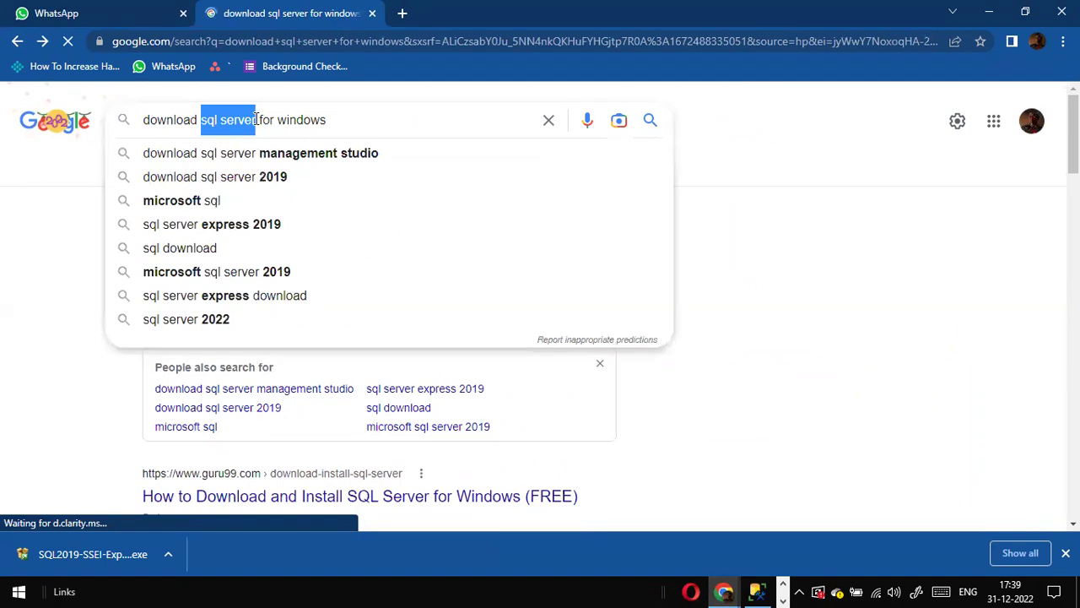
{"action": "type", "text": "ssms"}
{"action": "key", "text": "End"}
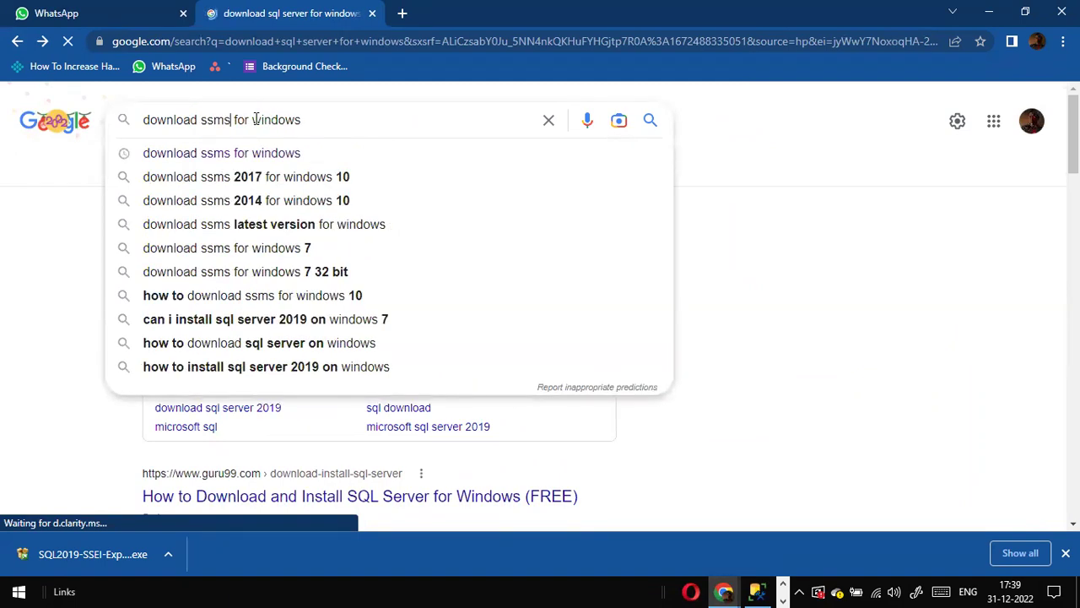
{"action": "key", "text": "Return"}
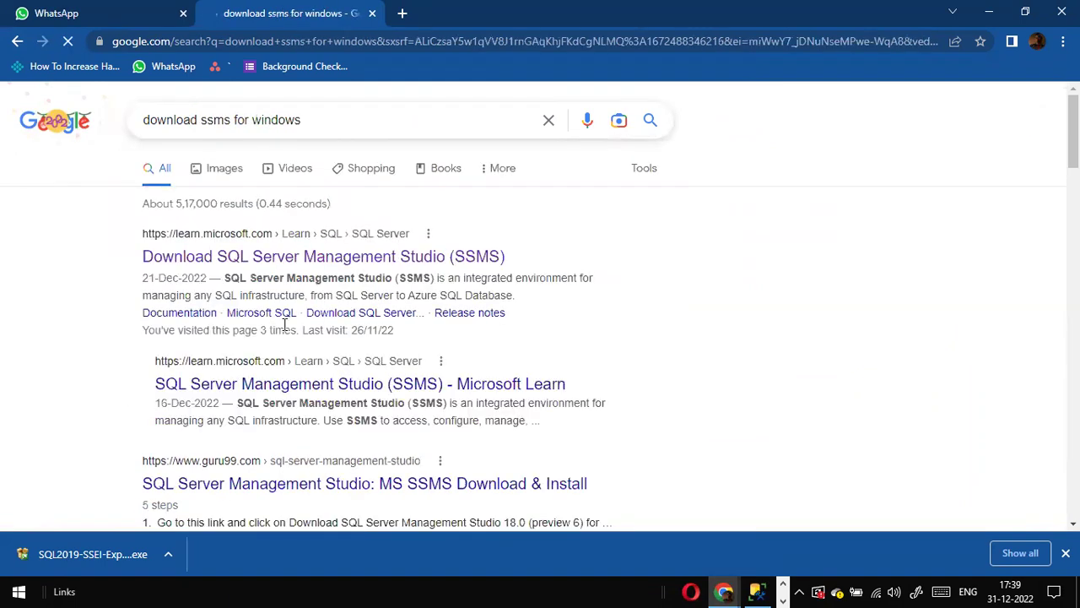
Open the "Download SQL Server Management Studio (SSMS)" result and download SSMS 18.12.1
{"action": "left_click", "coordinate": [337, 262]}
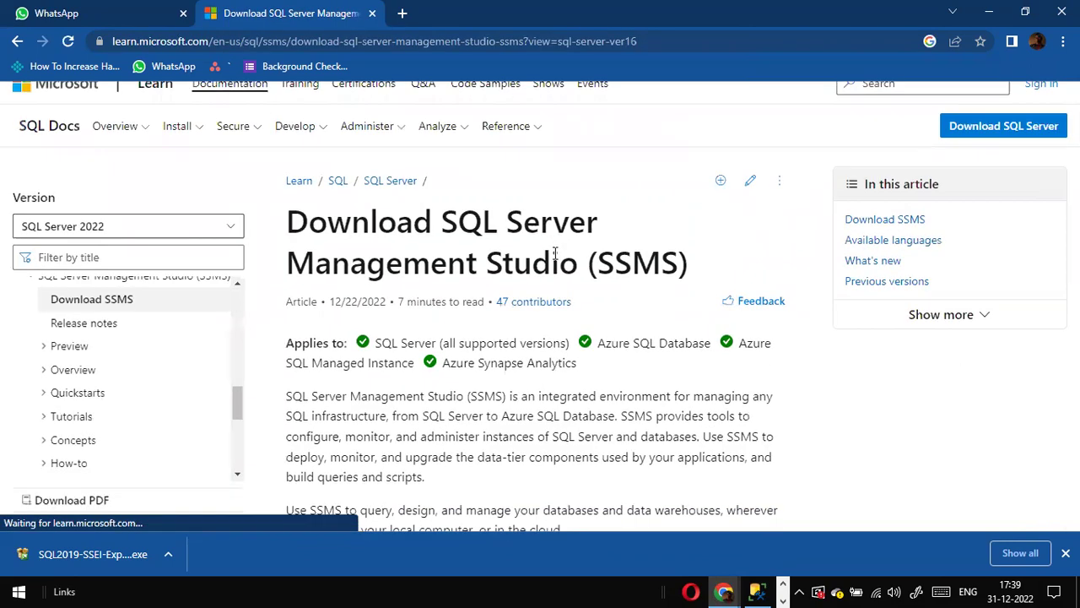
{"action": "scroll", "coordinate": [555, 262], "scroll_direction": "down", "scroll_amount": 5}
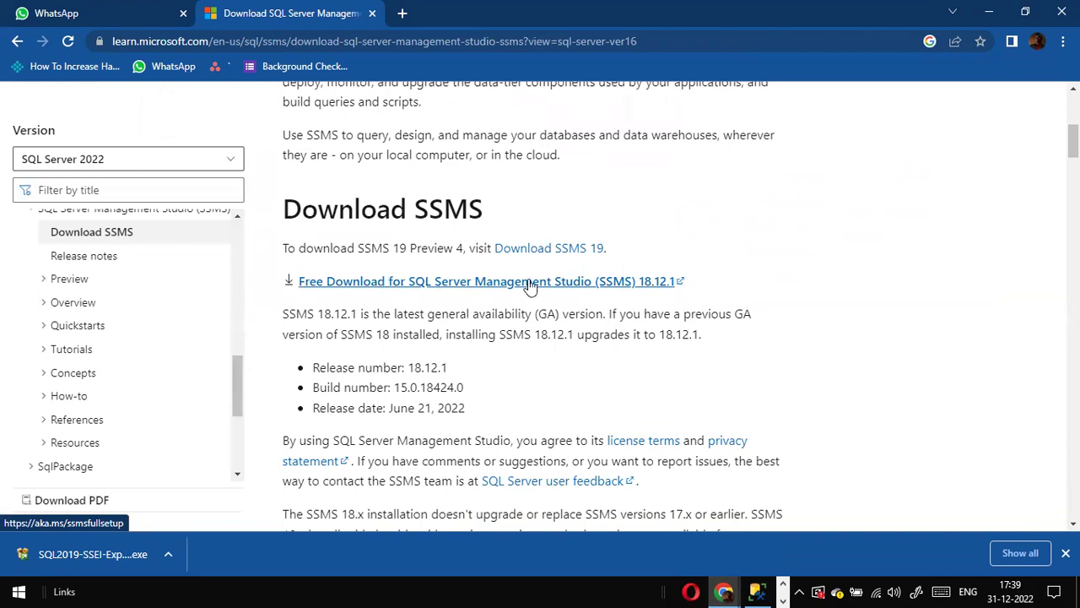
{"action": "left_click", "coordinate": [783, 584]}
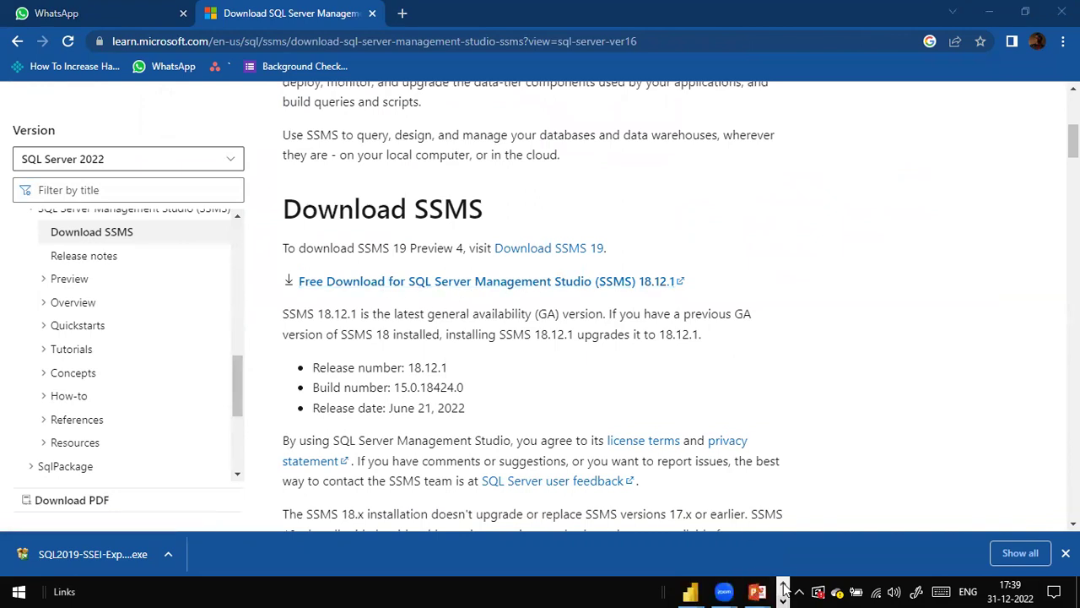
{"action": "left_click", "coordinate": [783, 588]}
{"action": "left_click", "coordinate": [511, 284]}
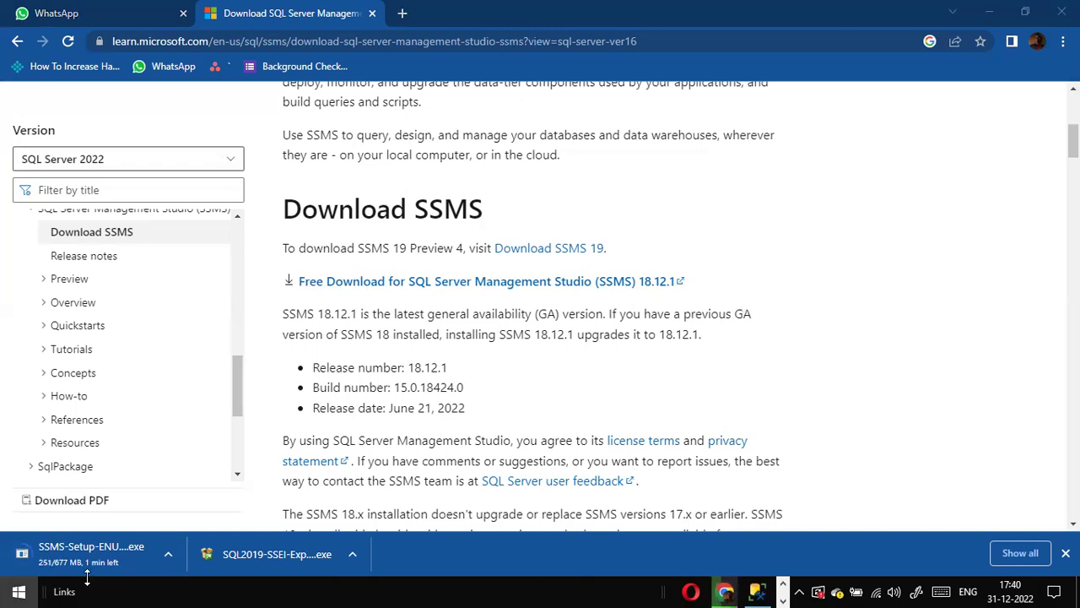
Search Windows for "ssms" to locate Microsoft SQL Server Management Studio 18, and dismiss the search without opening it
{"action": "key", "text": "super"}
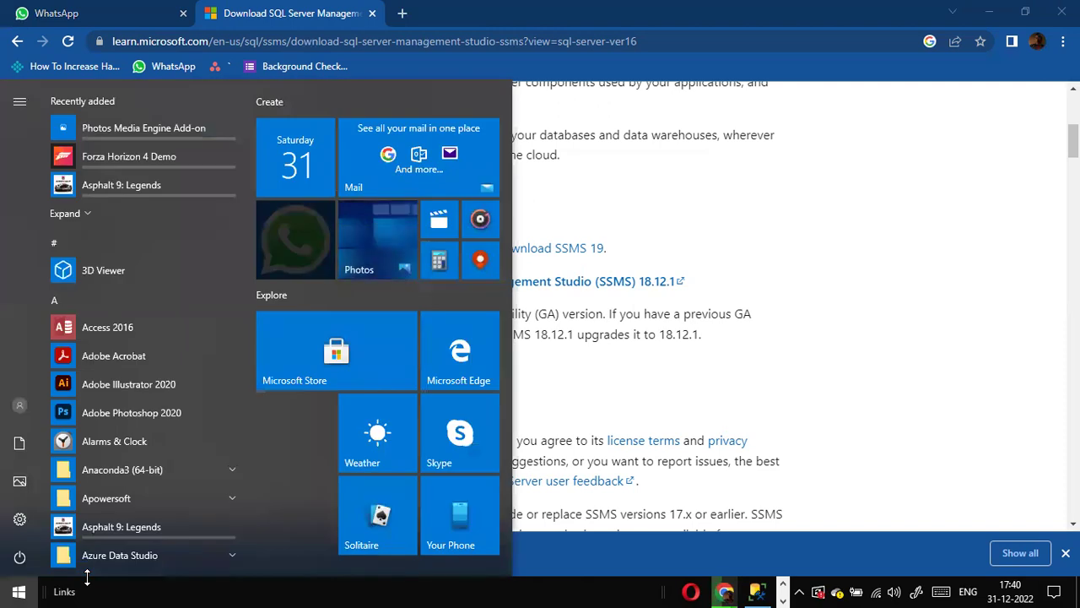
{"action": "type", "text": "ssms"}
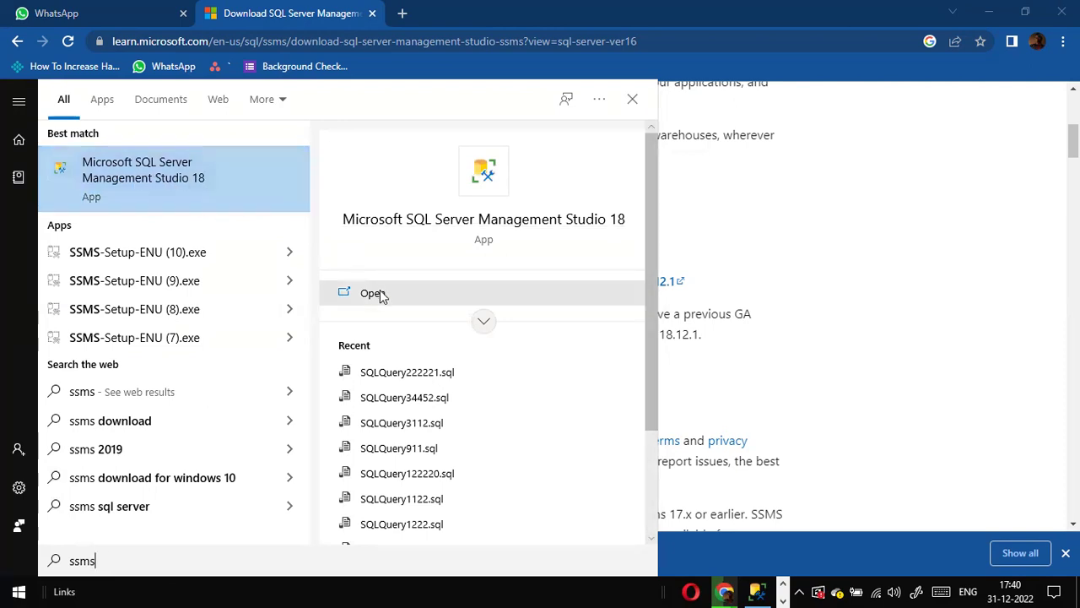
{"action": "left_click", "coordinate": [810, 321]}
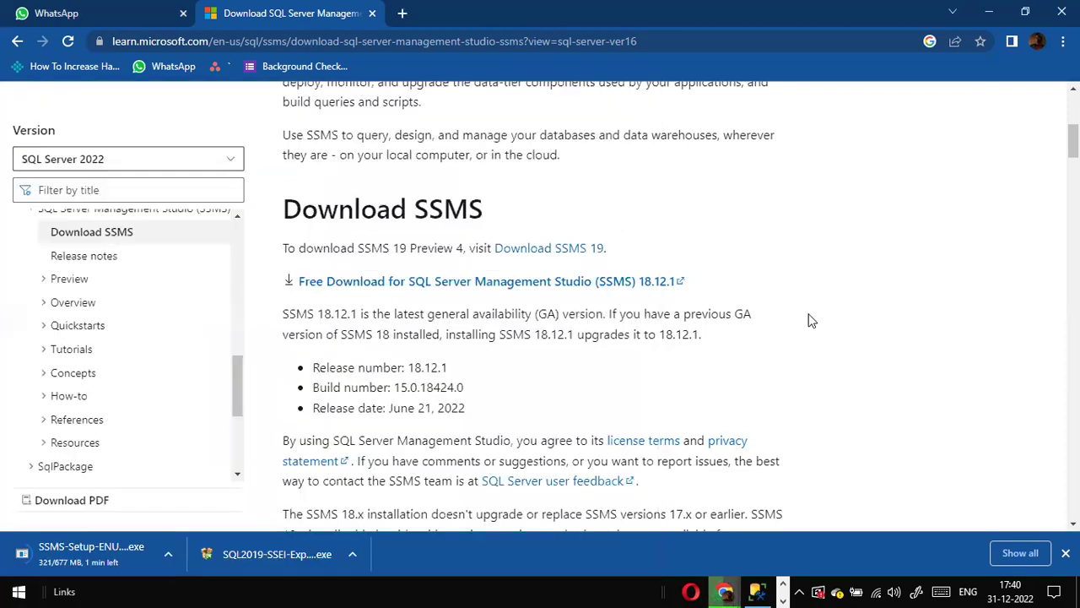
Switch to the running SQL Server Management Studio window and show the server and its databases in Object Explorer
{"action": "mouse_move", "coordinate": [769, 591]}
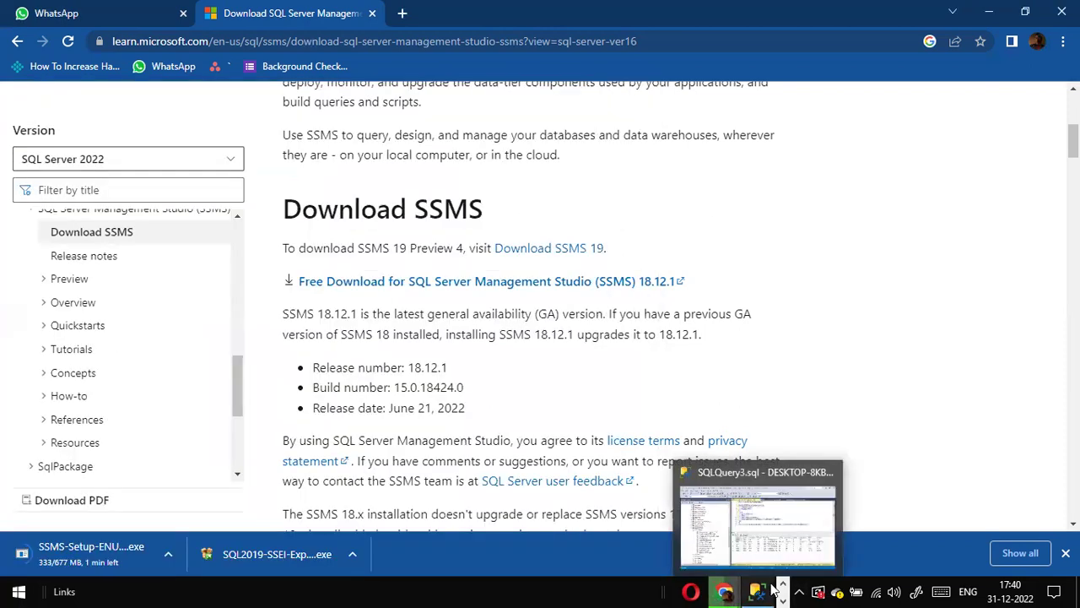
{"action": "left_click", "coordinate": [760, 550]}
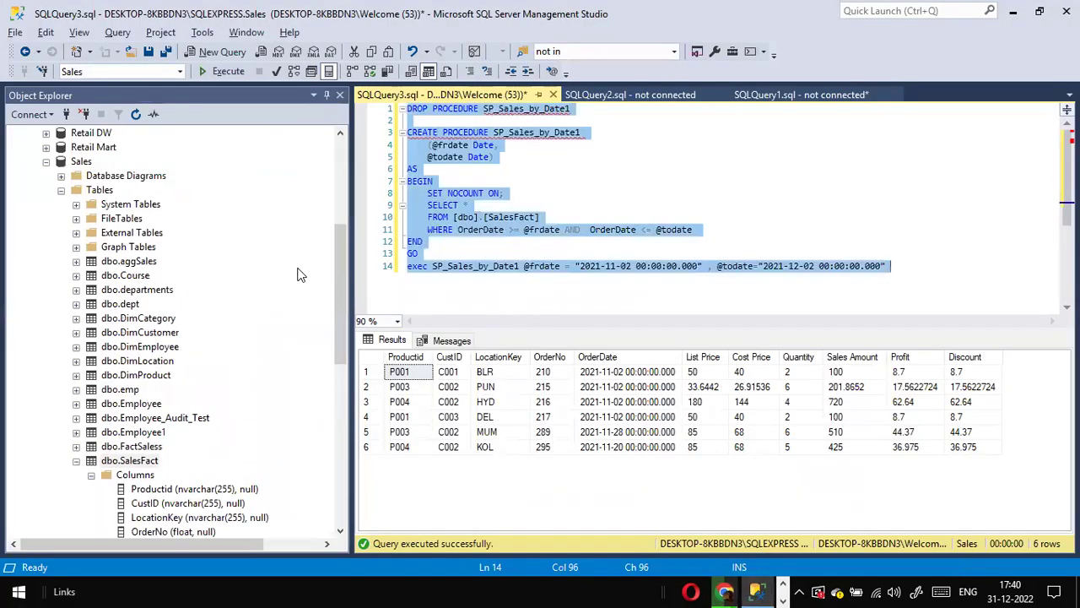
{"action": "scroll", "coordinate": [295, 274], "scroll_direction": "up", "scroll_amount": 6}
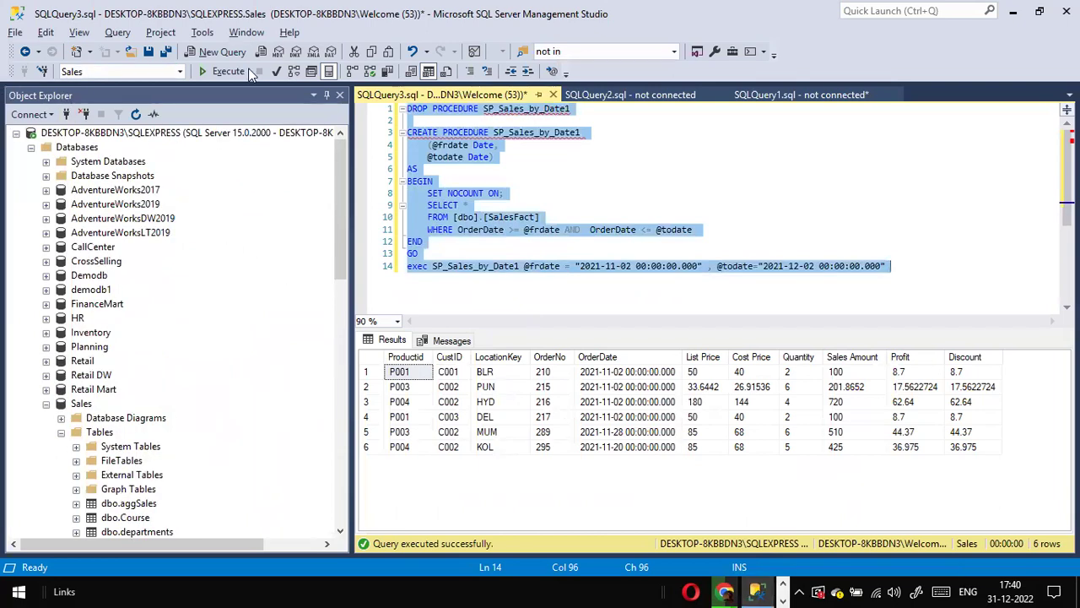
Launch Epic Pen from the desktop, return to SQL Server Management Studio, and move the pen toolbar clear of the query editor, ignoring its update
{"action": "key", "text": "super+d"}
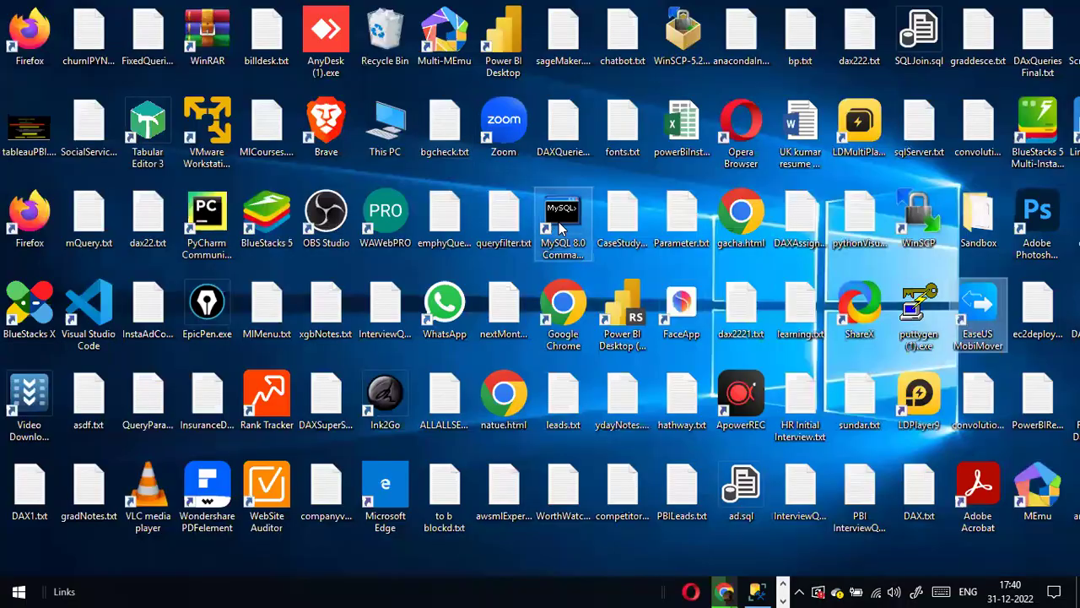
{"action": "key", "text": "e"}
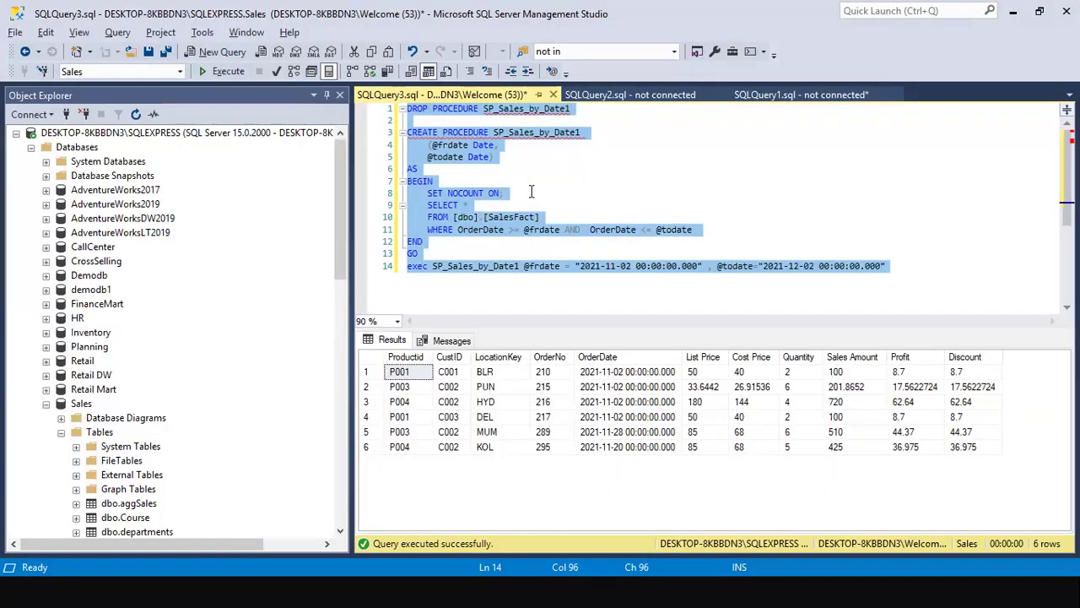
{"action": "key", "text": "alt+Tab"}
{"action": "key", "text": "Escape"}
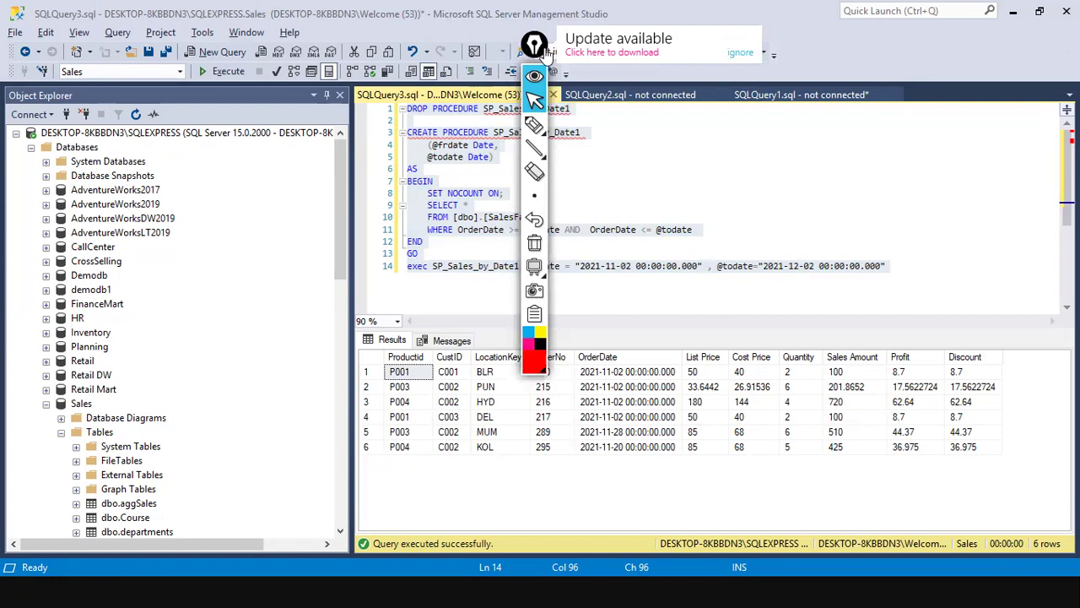
{"action": "left_click", "coordinate": [713, 51]}
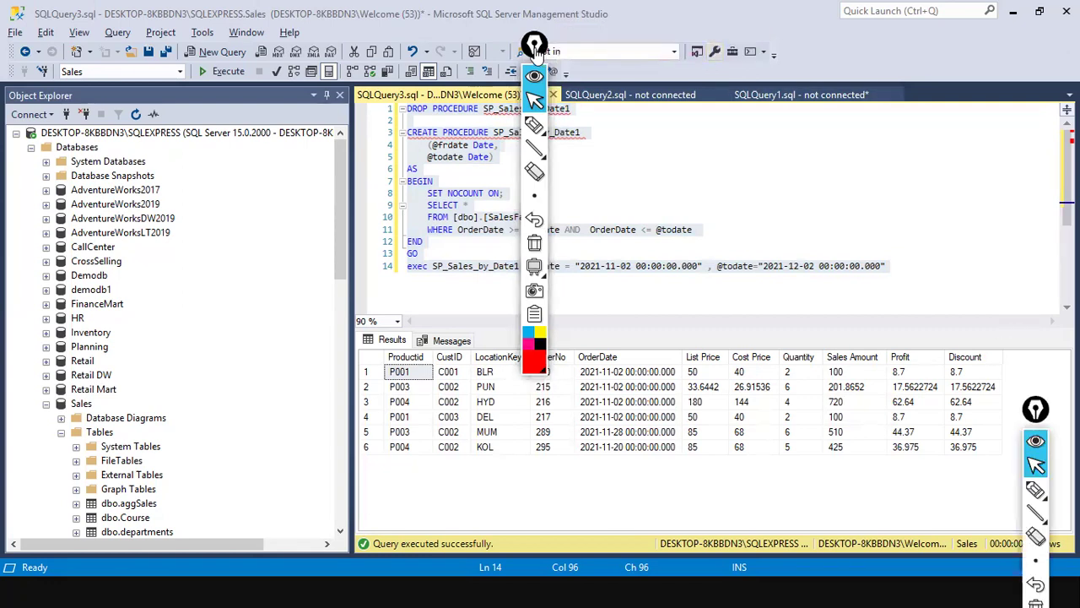
{"action": "left_click_drag", "start_coordinate": [534, 52], "coordinate": [996, 494]}
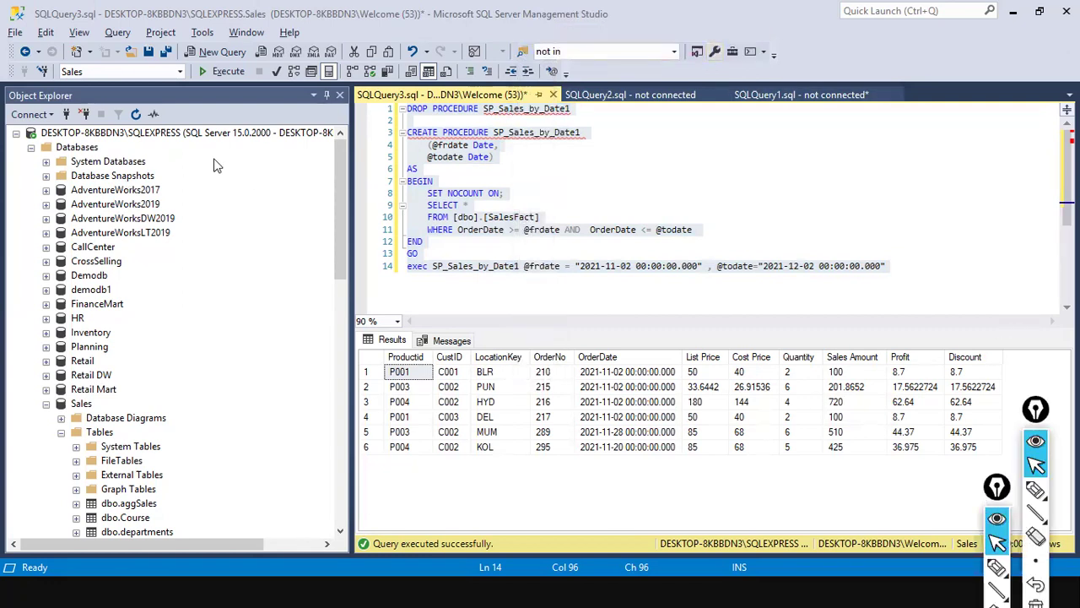
Collapse and re-expand the Databases folder in Object Explorer, and review the commands available for it
{"action": "double_click", "coordinate": [84, 146]}
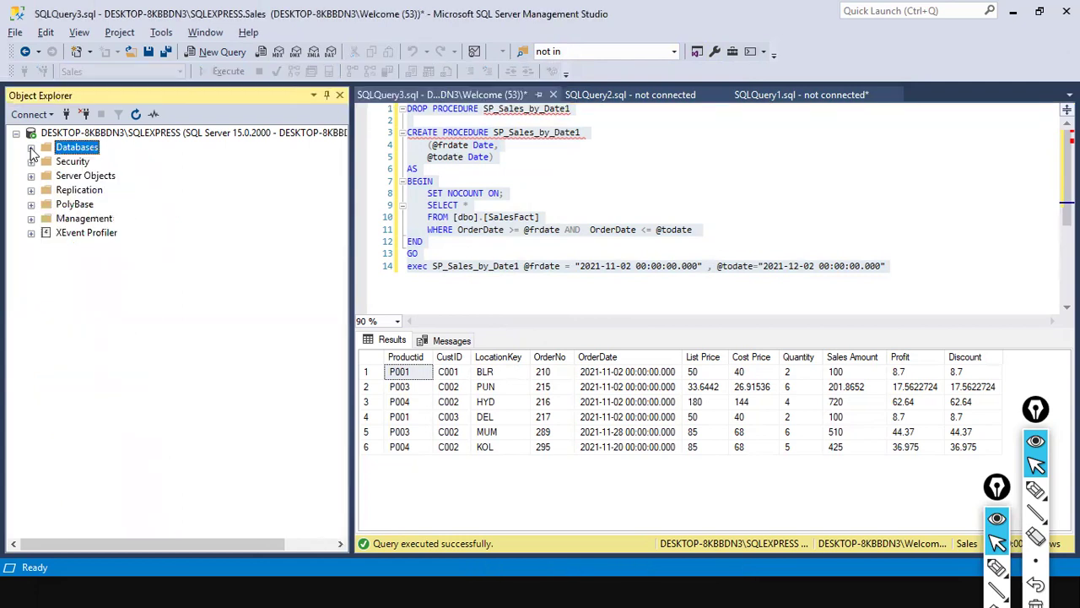
{"action": "double_click", "coordinate": [95, 147]}
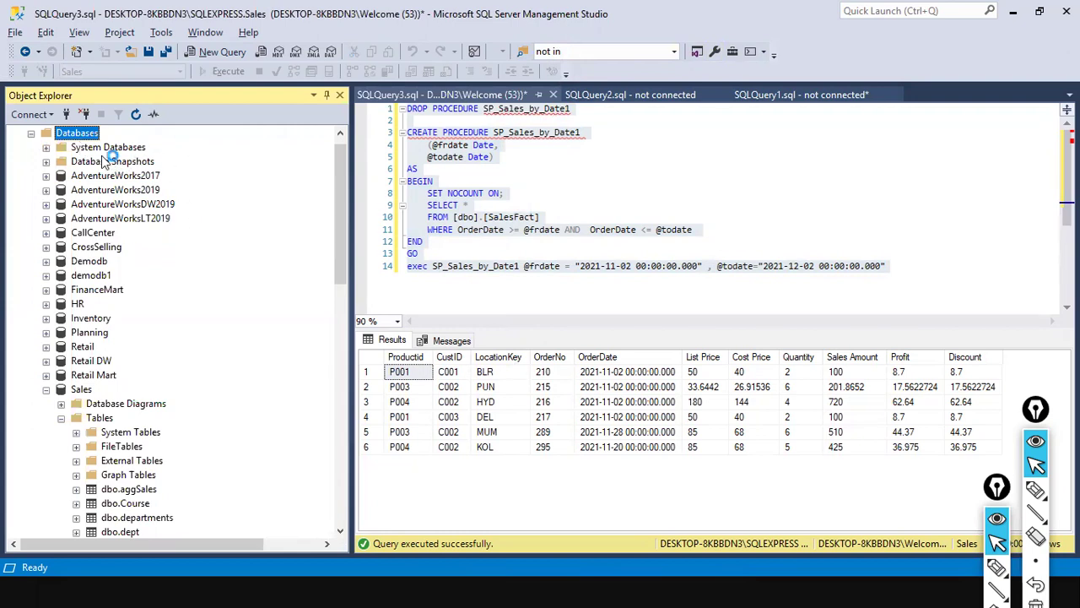
{"action": "right_click", "coordinate": [83, 140]}
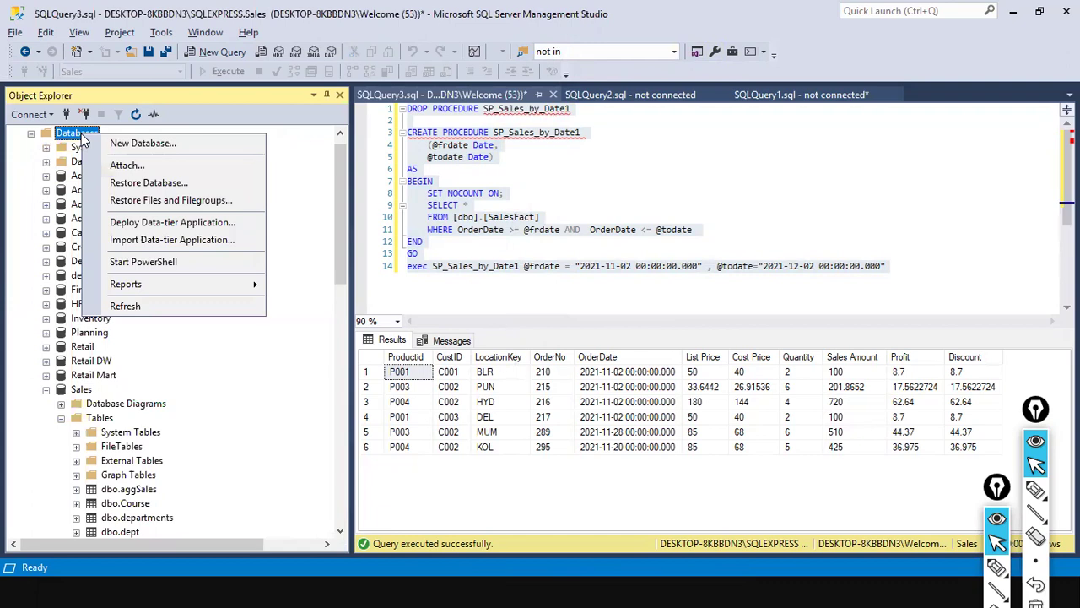
{"action": "left_click", "coordinate": [317, 228]}
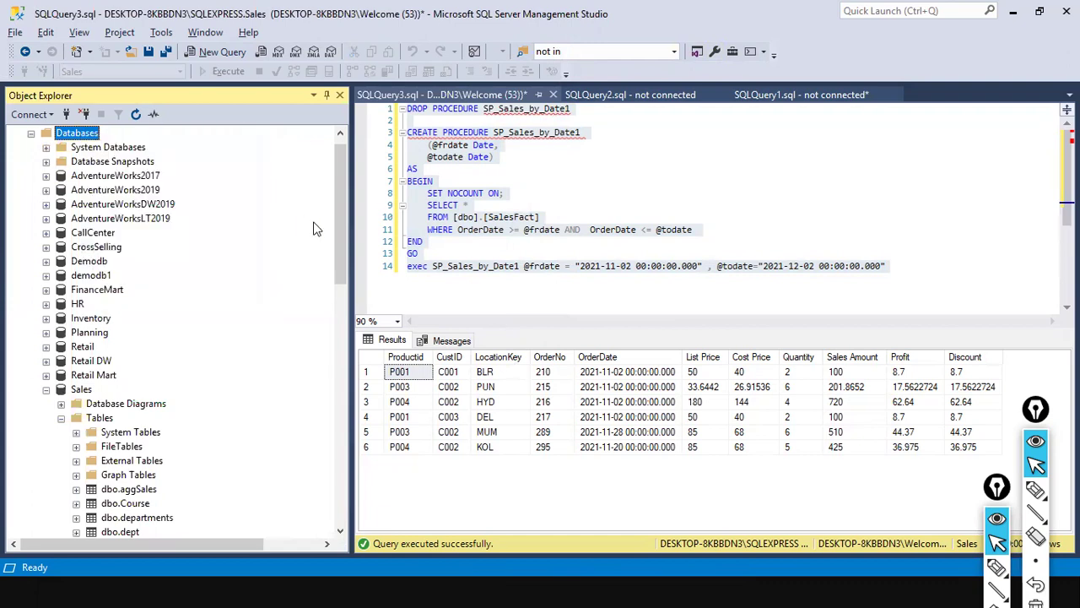
{"action": "scroll", "coordinate": [82, 145], "scroll_direction": "up", "scroll_amount": 1}
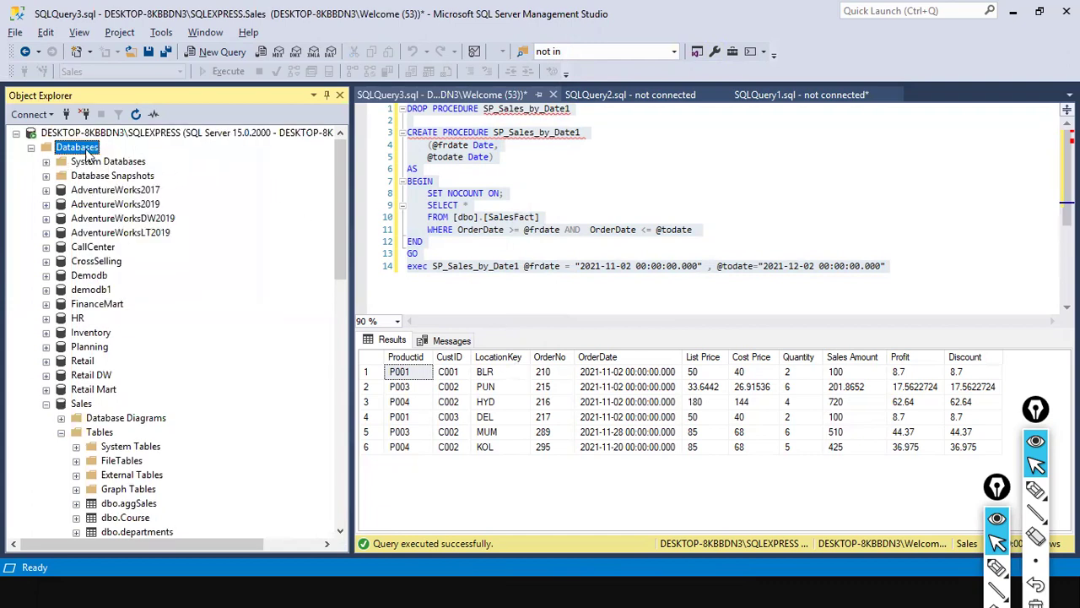
Create a new database named Retail Analytics on the SQLEXPRESS server, keeping the default owner and file settings
{"action": "right_click", "coordinate": [98, 149]}
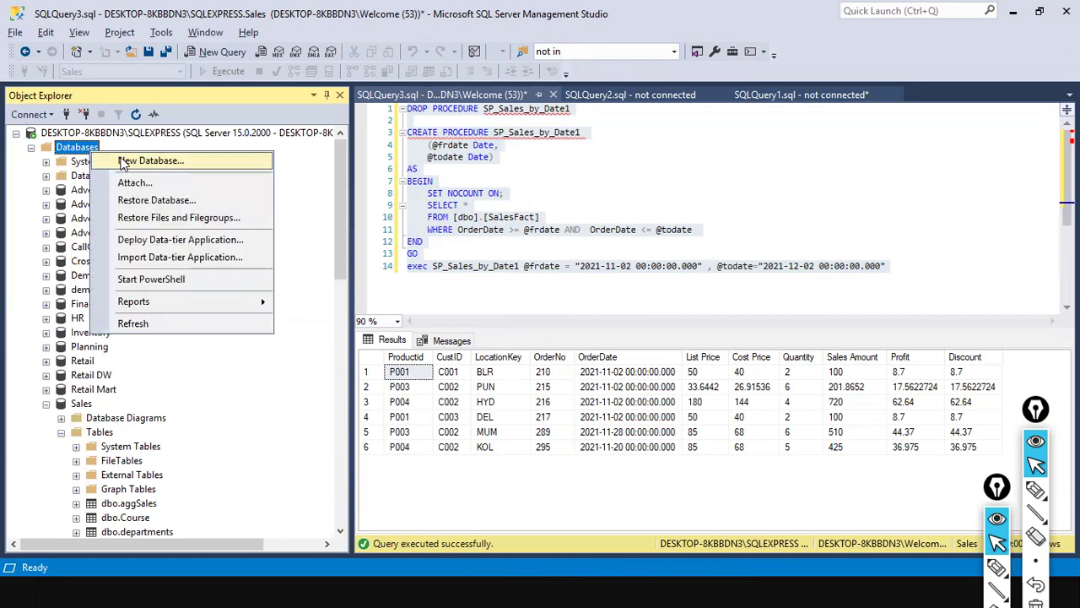
{"action": "left_click", "coordinate": [398, 110]}
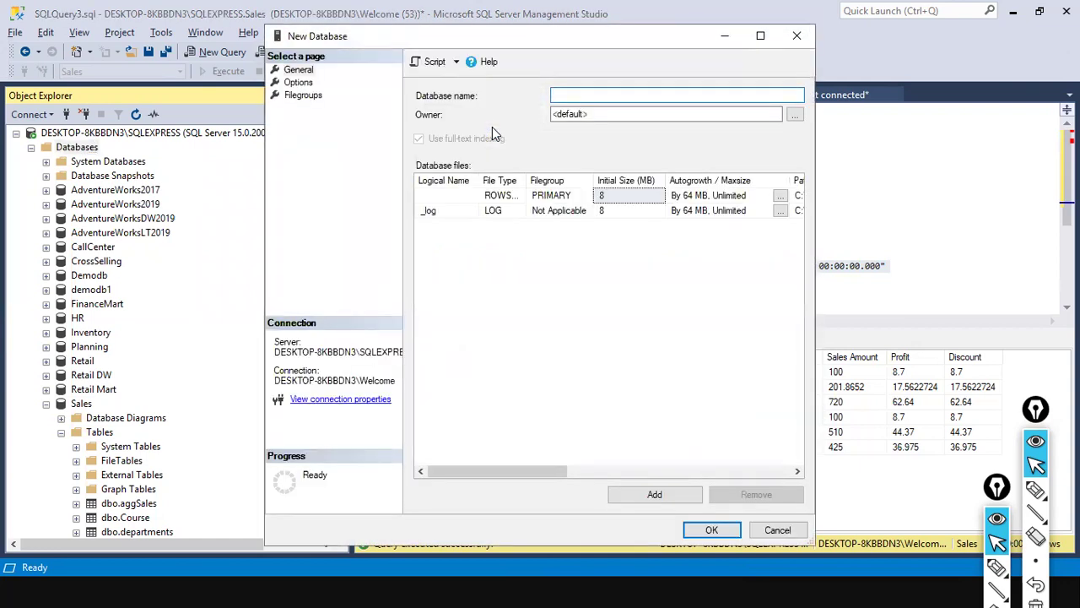
{"action": "type", "text": "Retail Analytics"}
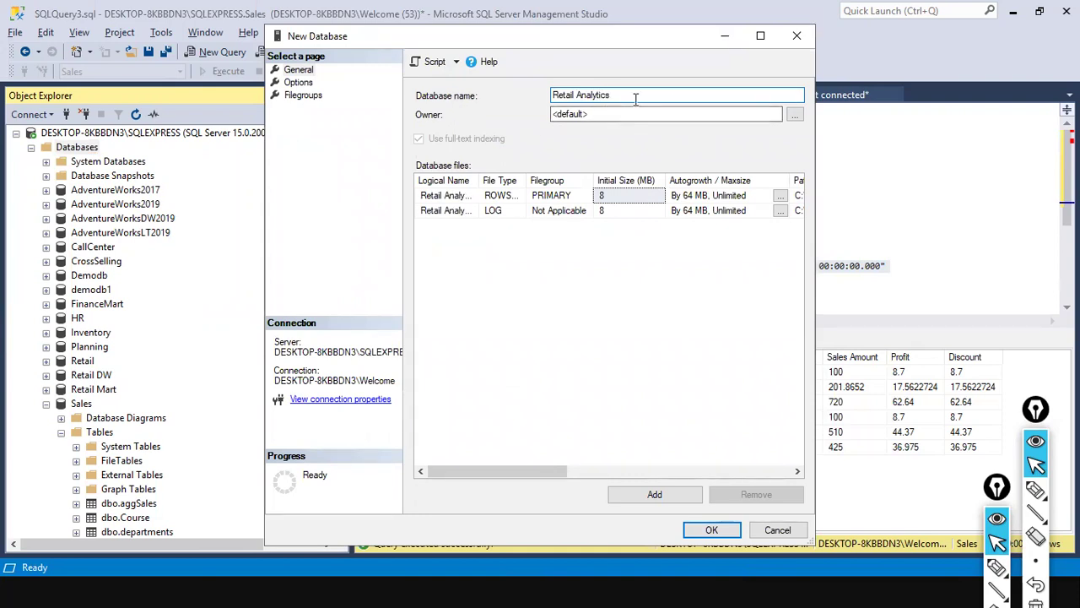
{"action": "left_click", "coordinate": [713, 530]}
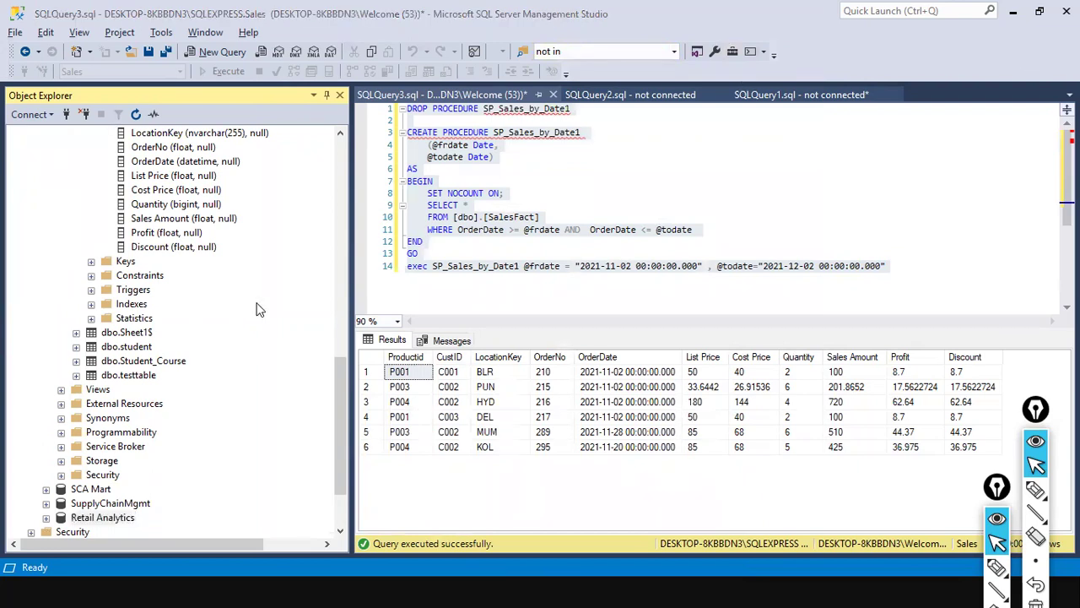
Collapse the dbo.SalesFact table in Object Explorer and draw a red arrow pointing to the Retail Analytics database
{"action": "scroll", "coordinate": [256, 253], "scroll_direction": "up", "scroll_amount": 4}
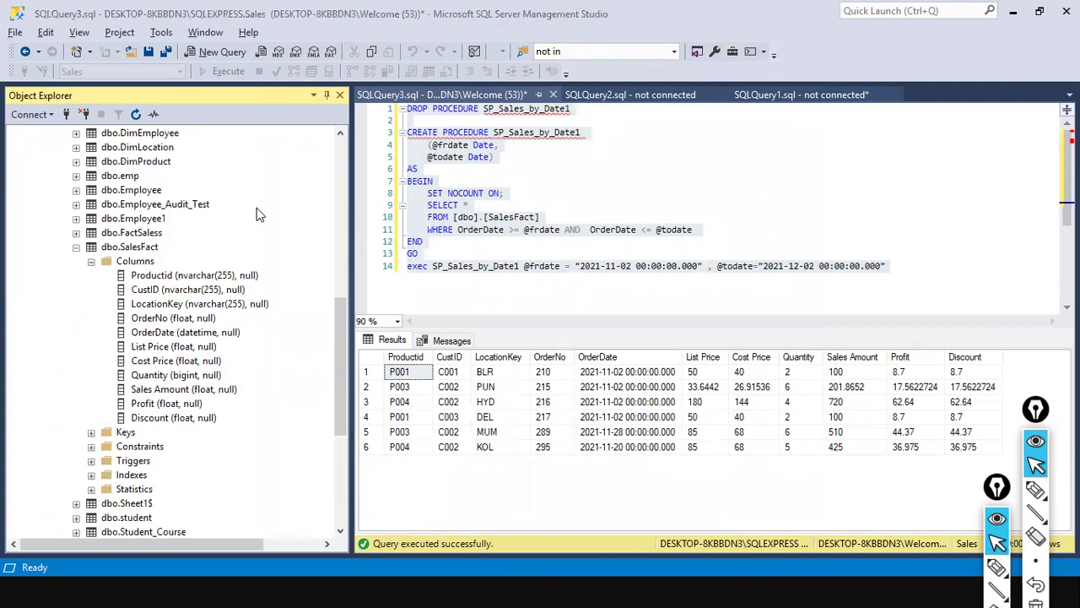
{"action": "left_click", "coordinate": [77, 247]}
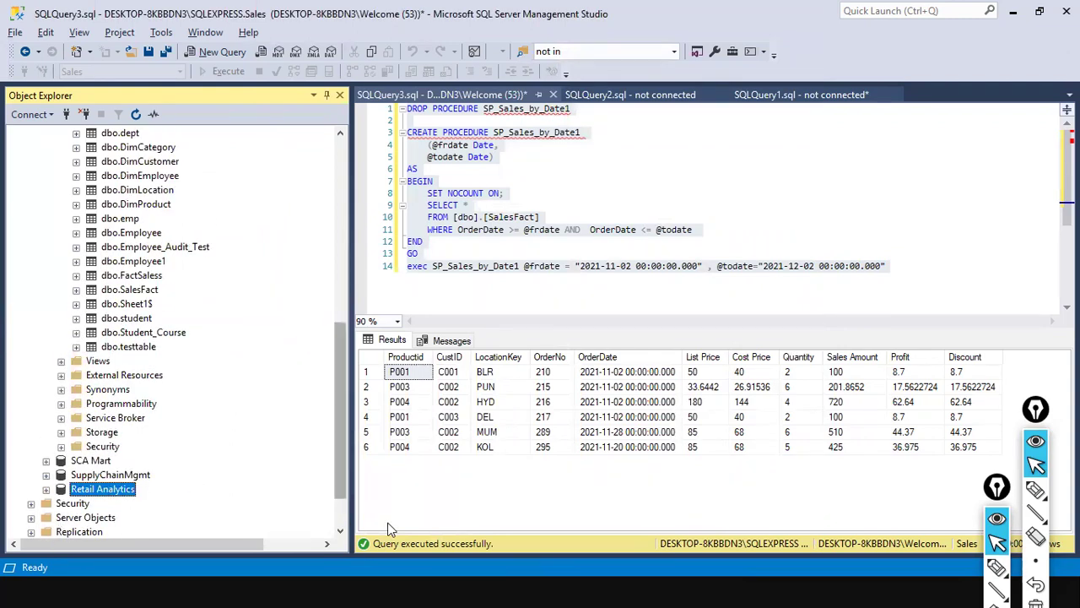
{"action": "left_click_drag", "start_coordinate": [300, 498], "coordinate": [143, 488]}
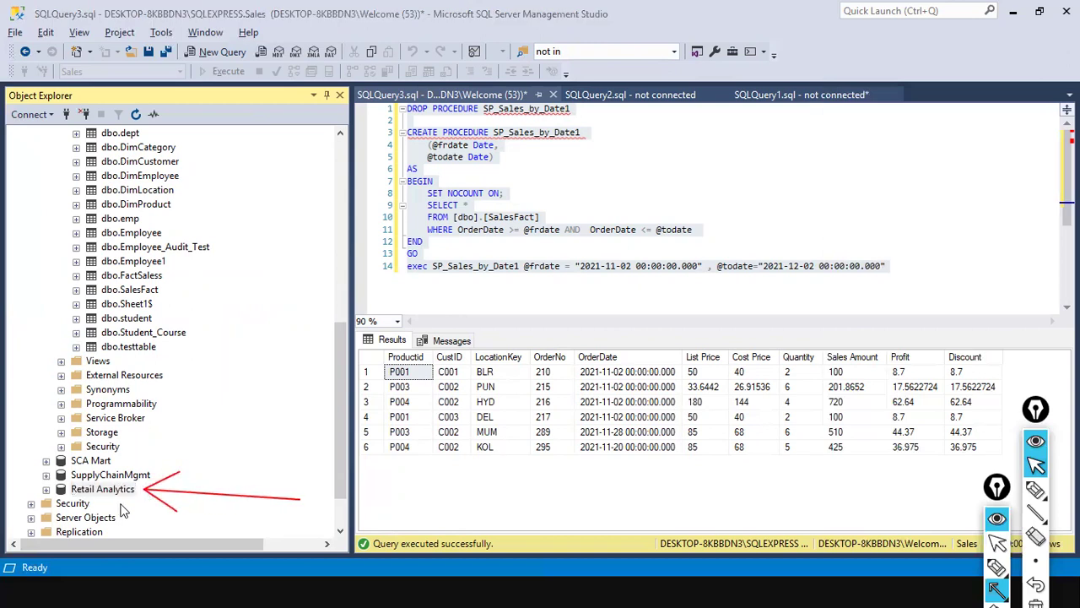
{"action": "key", "text": "Escape"}
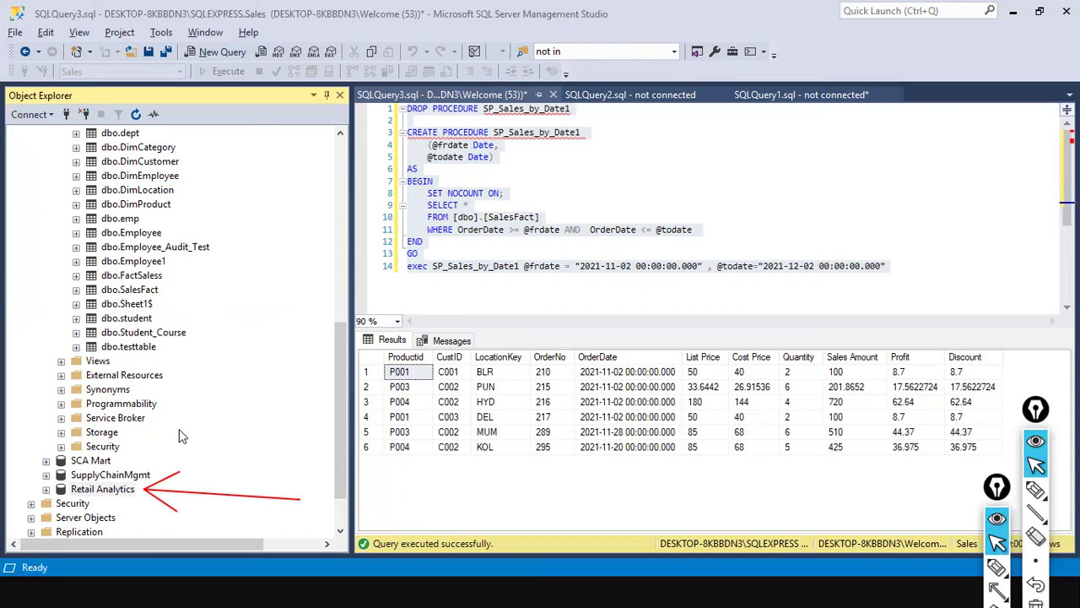
Expand the Retail Analytics database and its Tables folder, and check the FileTables folder for contents
{"action": "scroll", "coordinate": [84, 479], "scroll_direction": "down", "scroll_amount": 2}
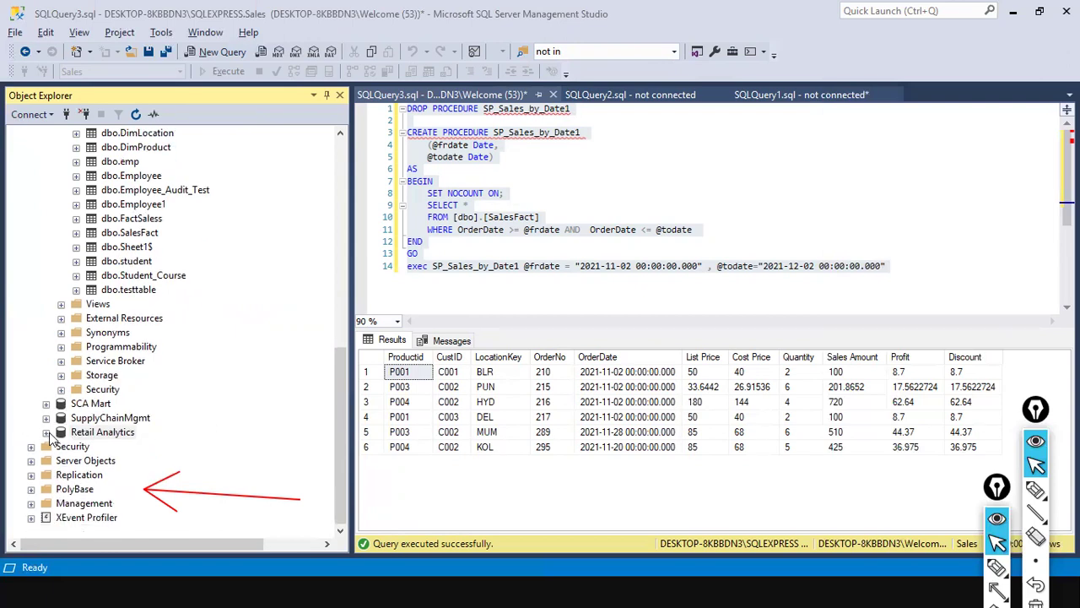
{"action": "left_click", "coordinate": [45, 432]}
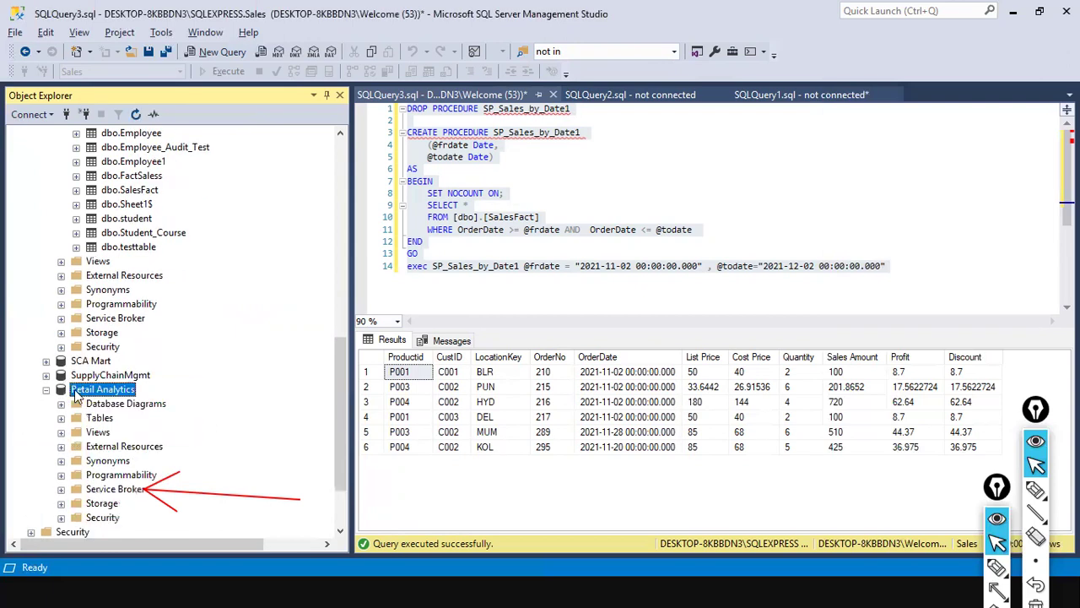
{"action": "scroll", "coordinate": [131, 420], "scroll_direction": "down", "scroll_amount": 1}
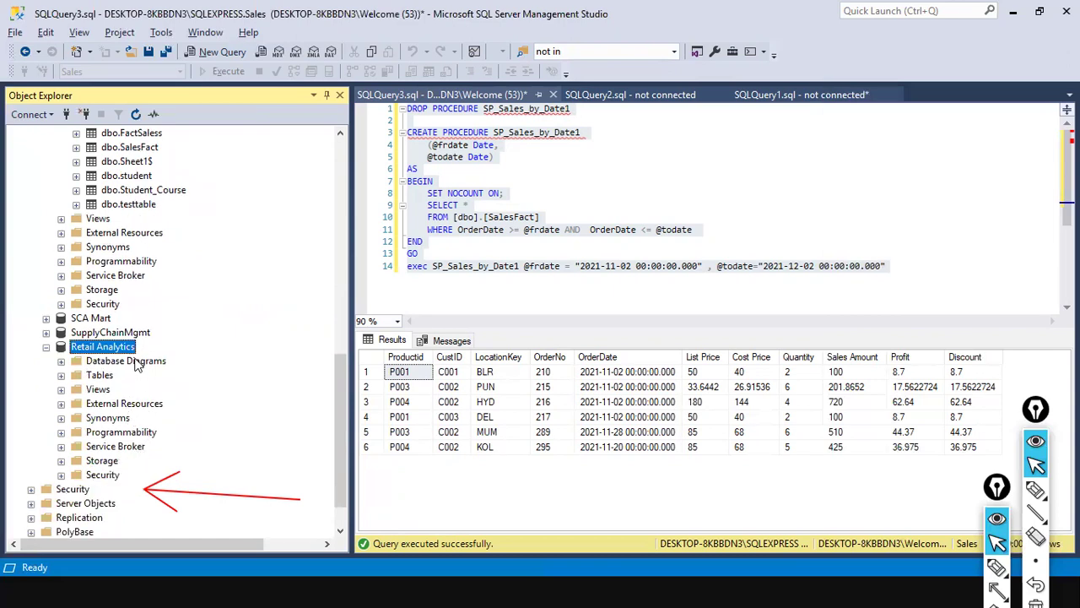
{"action": "left_click", "coordinate": [62, 376]}
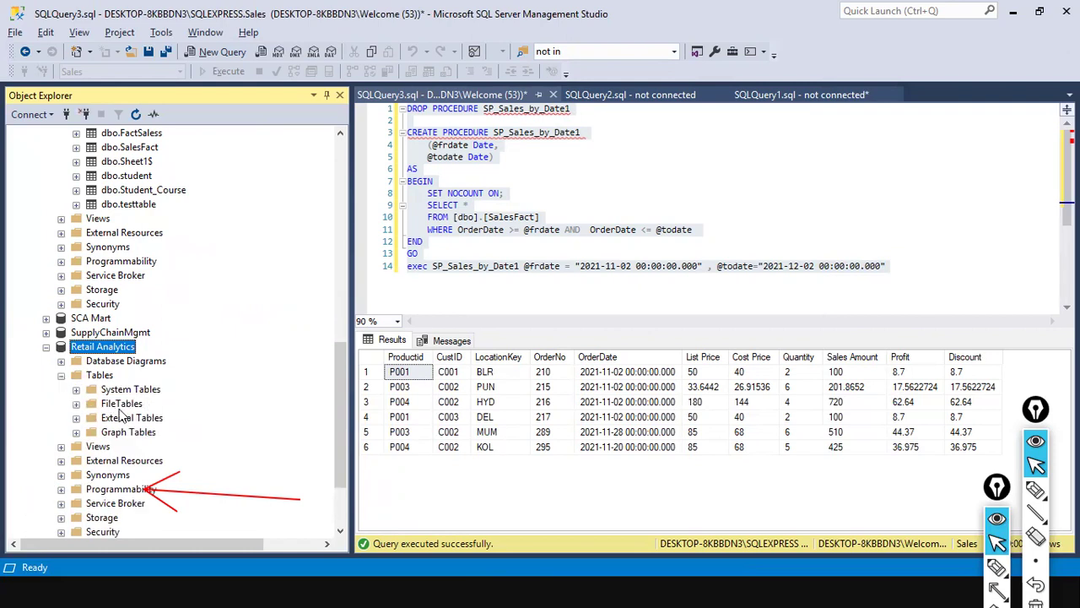
{"action": "left_click", "coordinate": [77, 403]}
{"action": "right_click", "coordinate": [126, 347]}
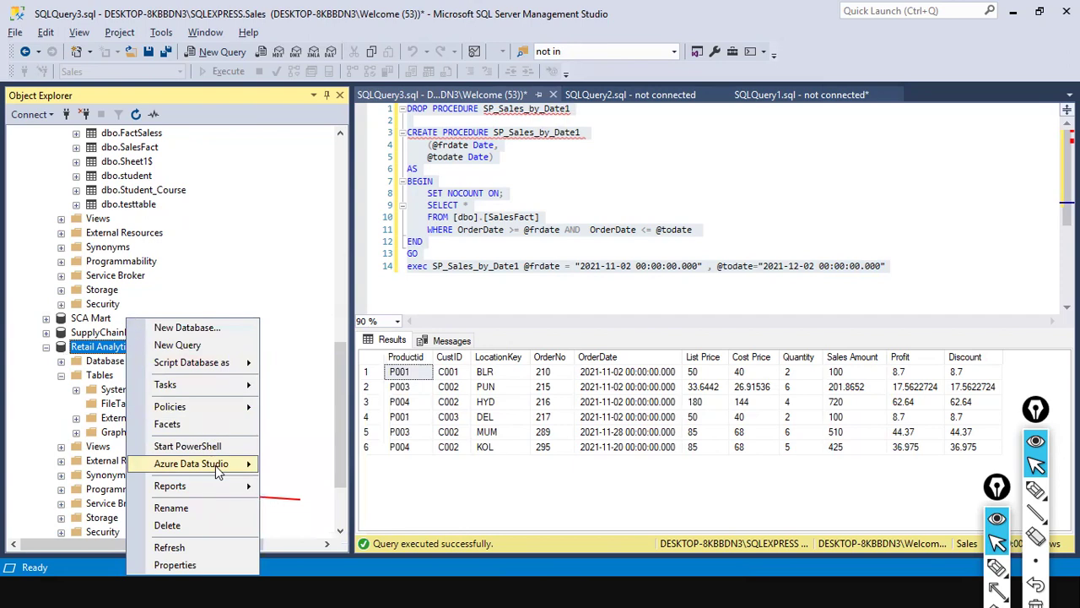
{"action": "mouse_move", "coordinate": [198, 390]}
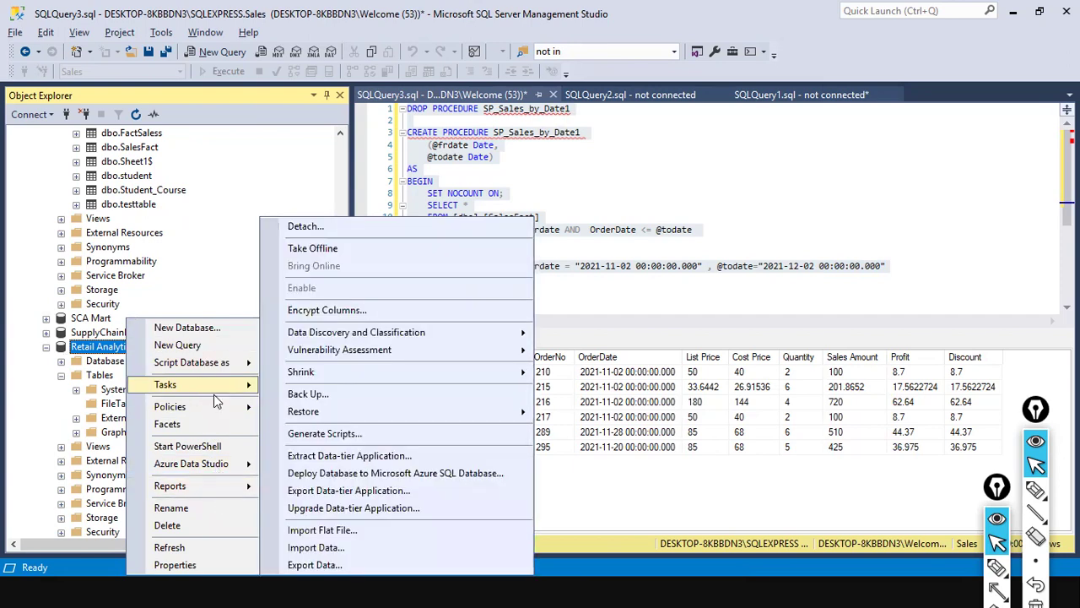
{"action": "mouse_move", "coordinate": [350, 375]}
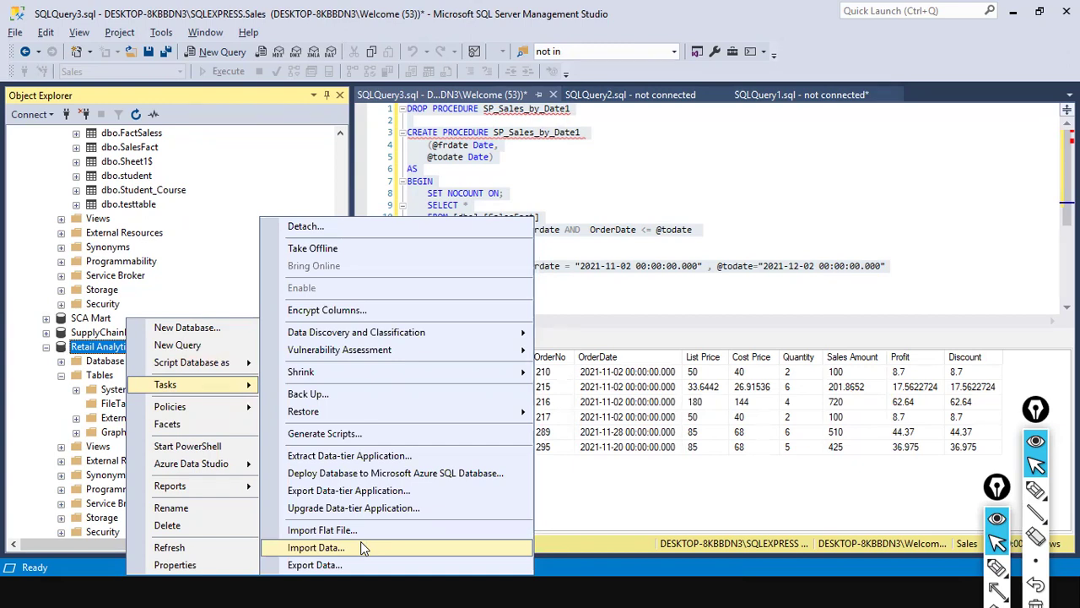
{"action": "left_click", "coordinate": [361, 546]}
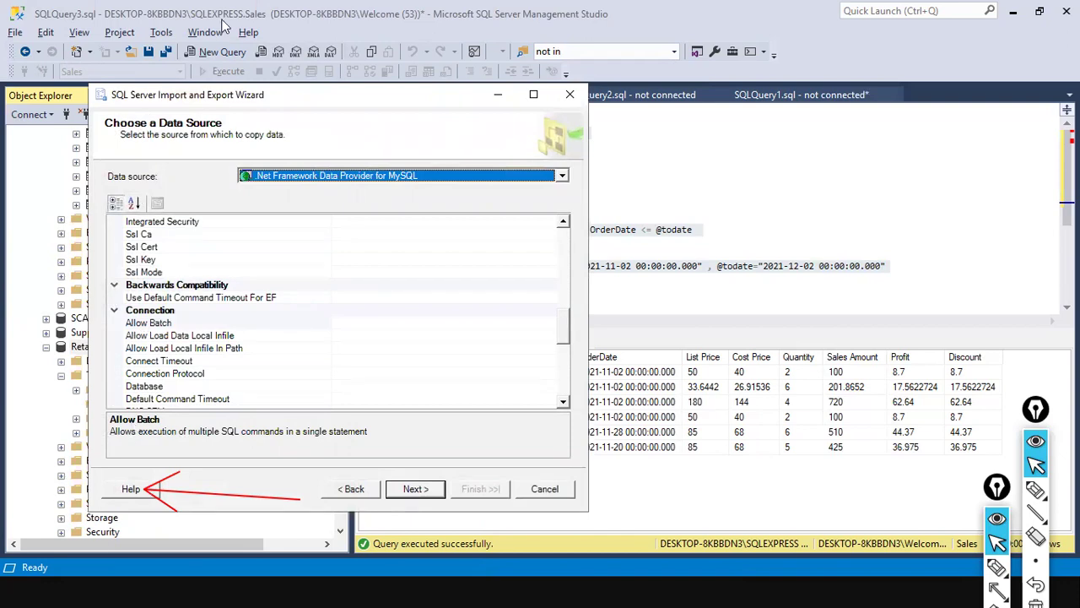
{"action": "left_click_drag", "start_coordinate": [290, 104], "coordinate": [486, 135]}
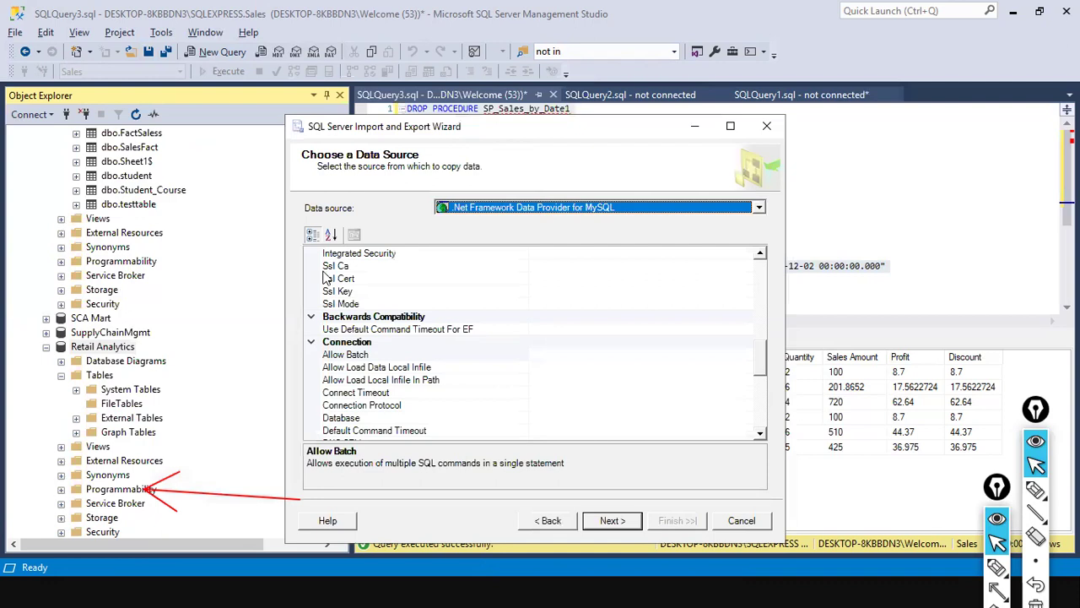
{"action": "left_click", "coordinate": [742, 520]}
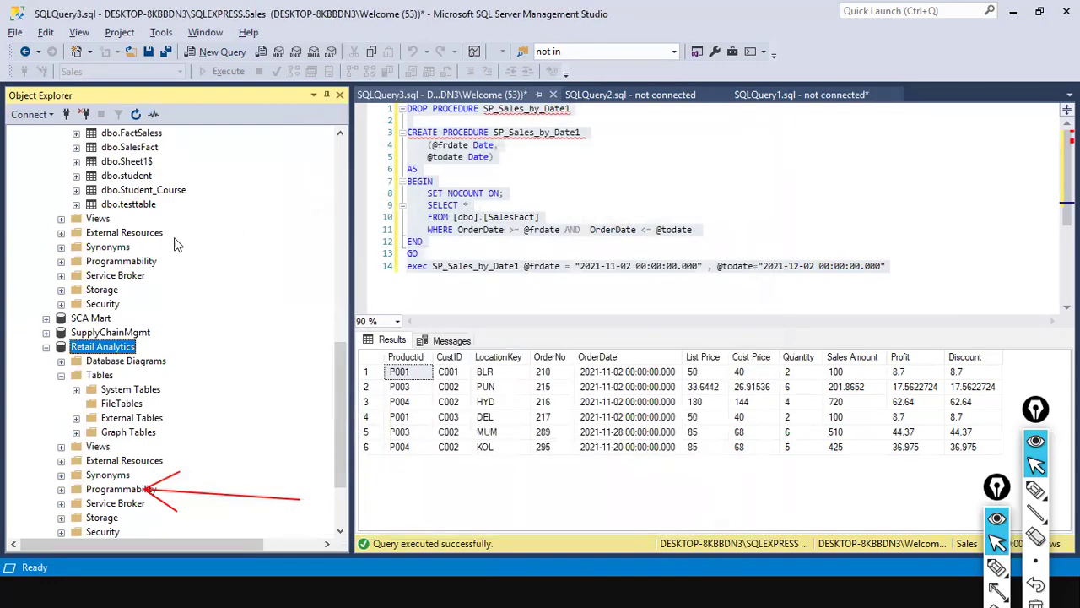
{"action": "scroll", "coordinate": [176, 244], "scroll_direction": "up", "scroll_amount": 14}
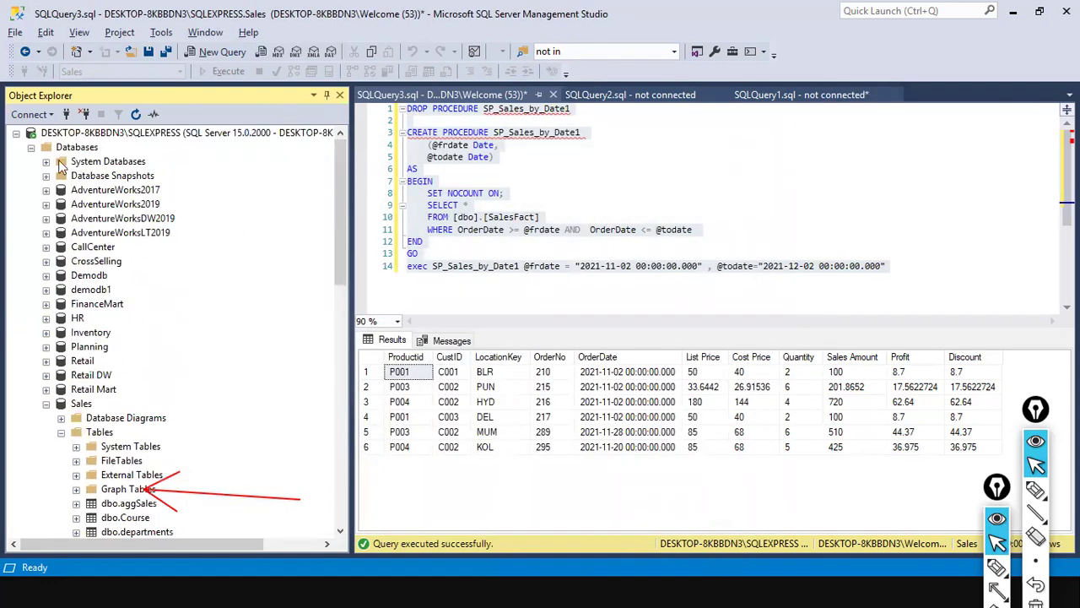
{"action": "left_click", "coordinate": [74, 149]}
{"action": "right_click", "coordinate": [71, 149]}
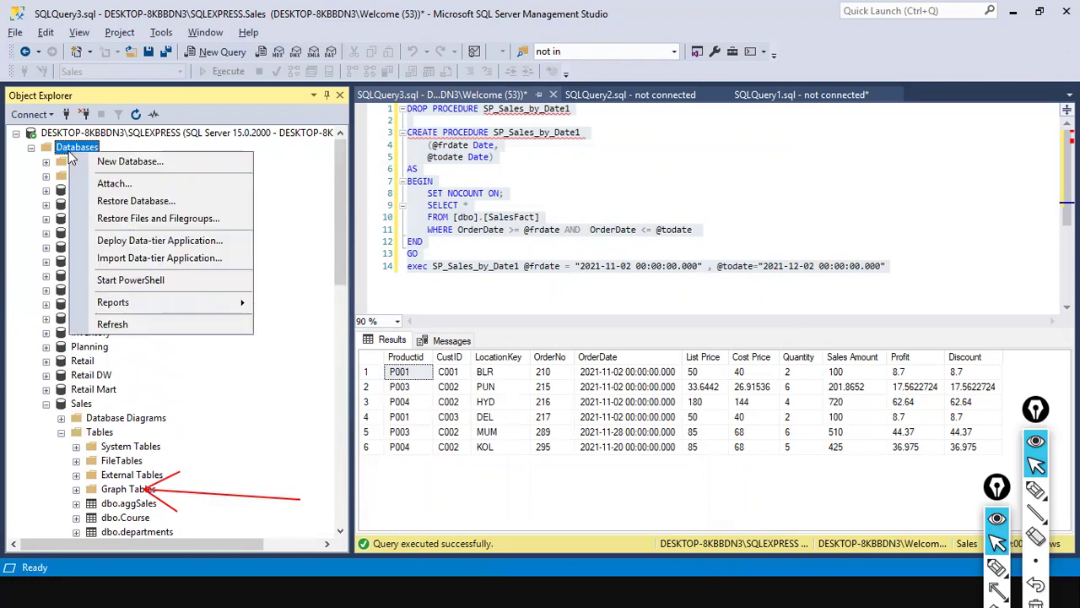
{"action": "left_click", "coordinate": [141, 163]}
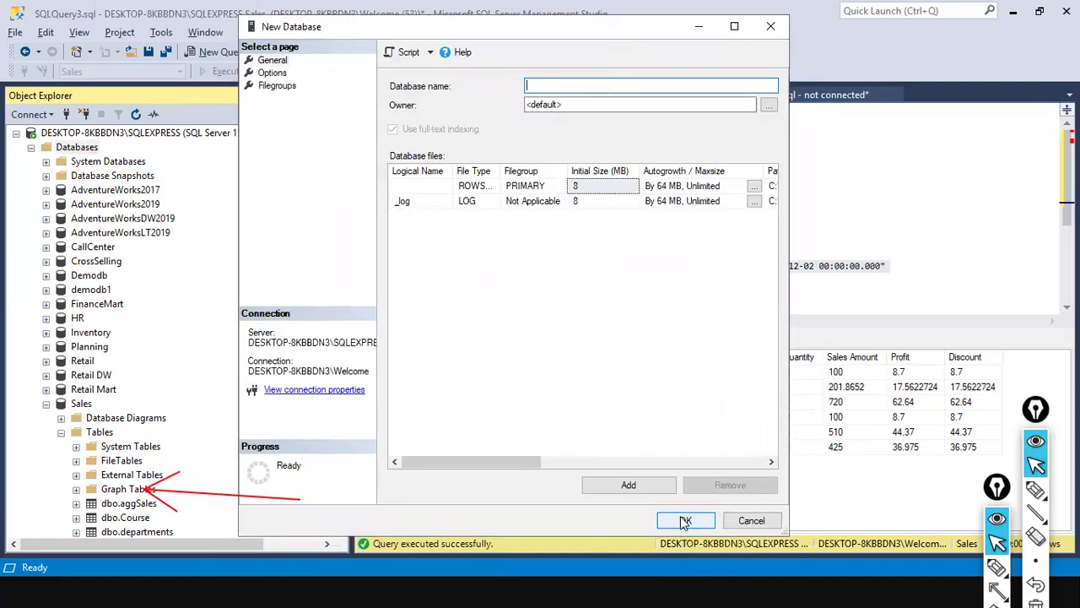
{"action": "left_click", "coordinate": [685, 521]}
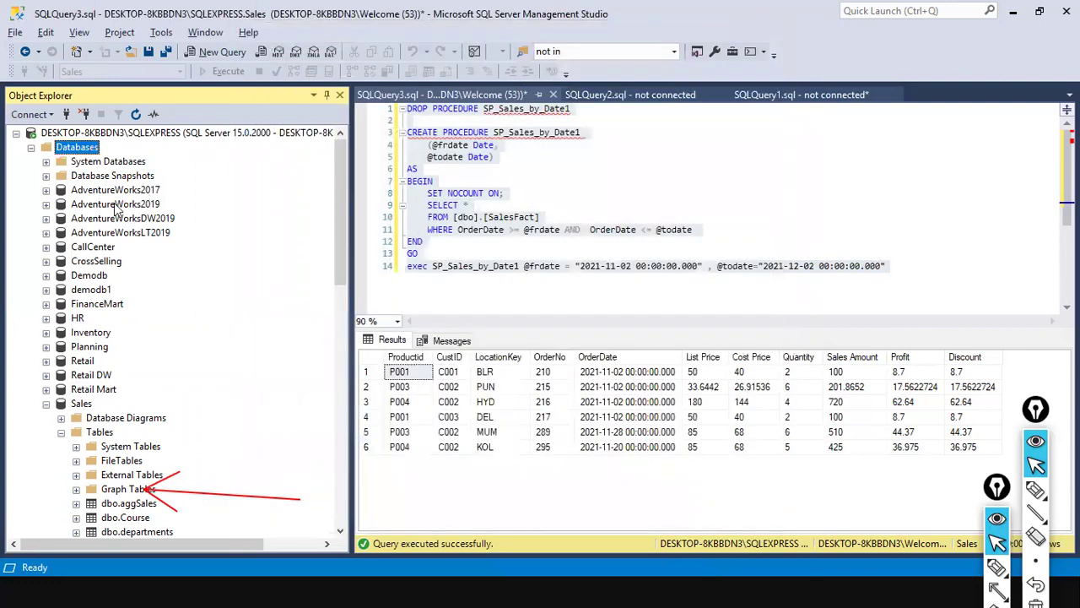
Collapse the Sales database and open the data import wizard for the Retail Analytics database at its data source page
{"action": "scroll", "coordinate": [88, 388], "scroll_direction": "down", "scroll_amount": 1}
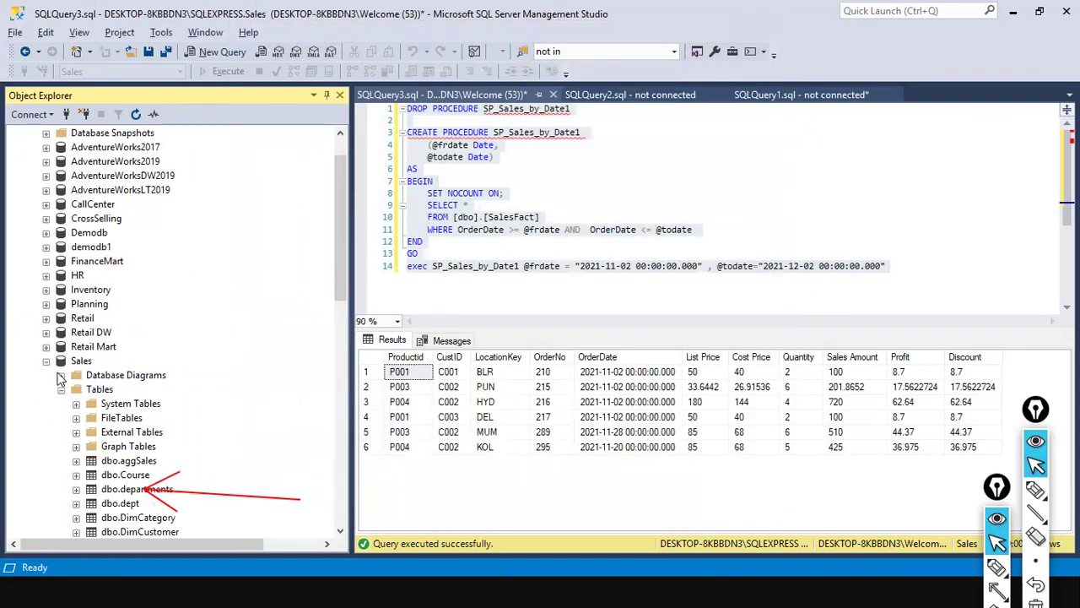
{"action": "left_click", "coordinate": [45, 360]}
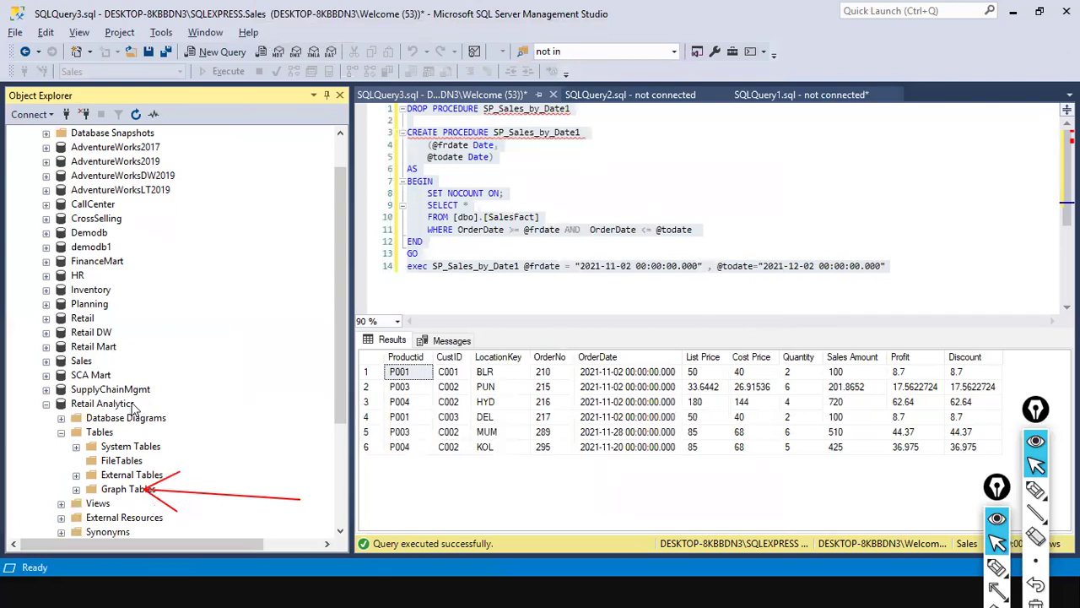
{"action": "left_click", "coordinate": [125, 404]}
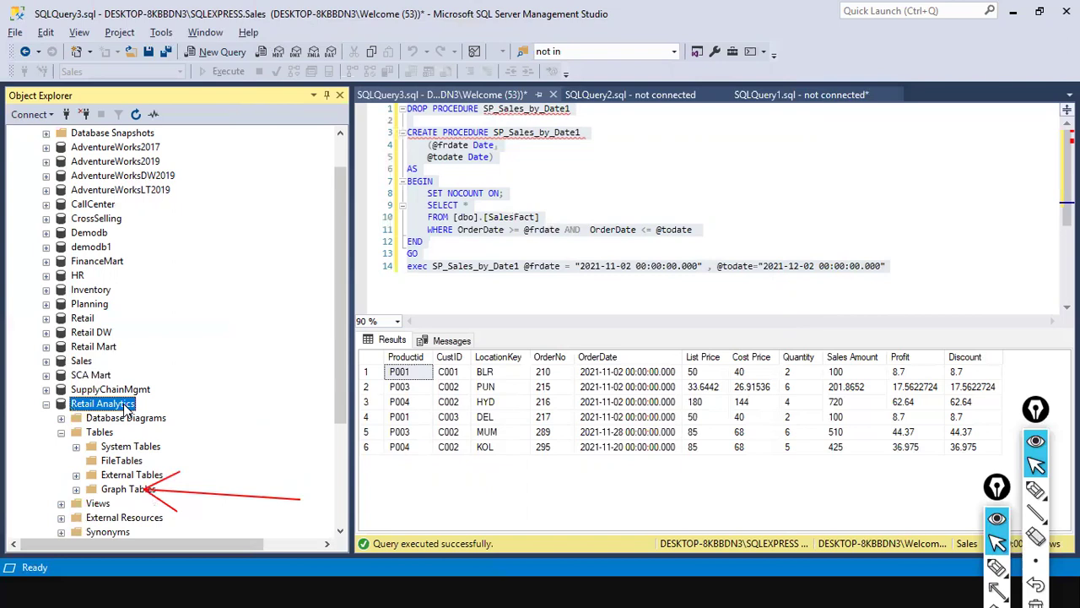
{"action": "right_click", "coordinate": [123, 403]}
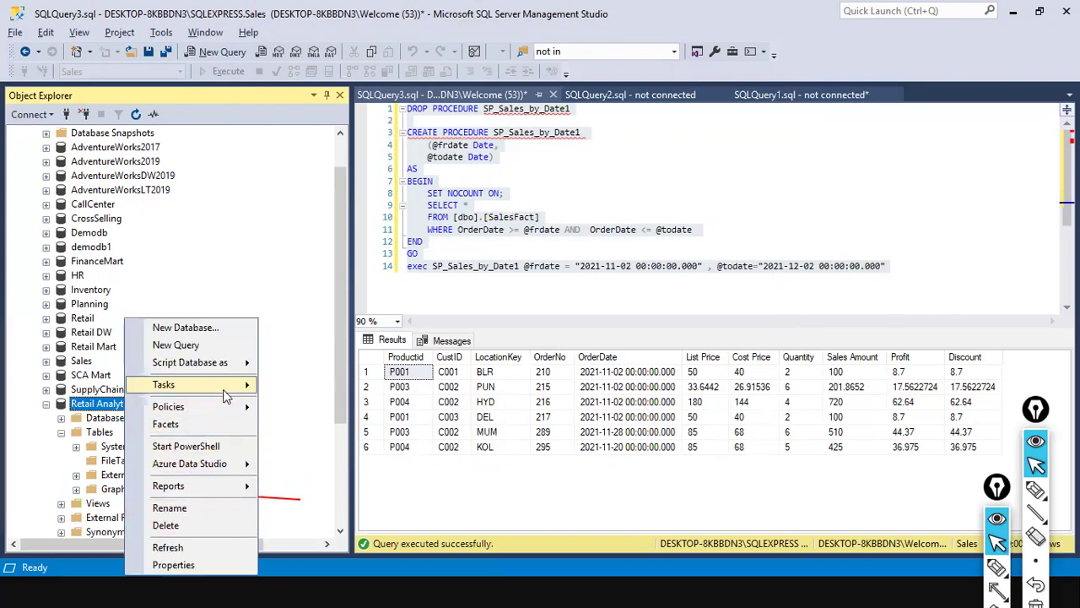
{"action": "mouse_move", "coordinate": [230, 387]}
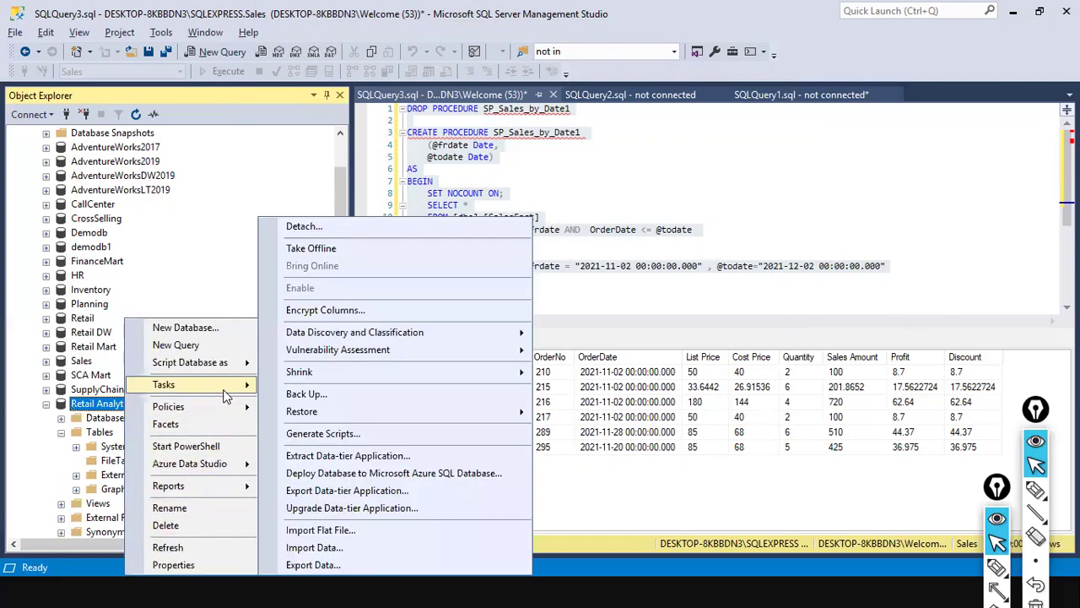
{"action": "left_click", "coordinate": [338, 545]}
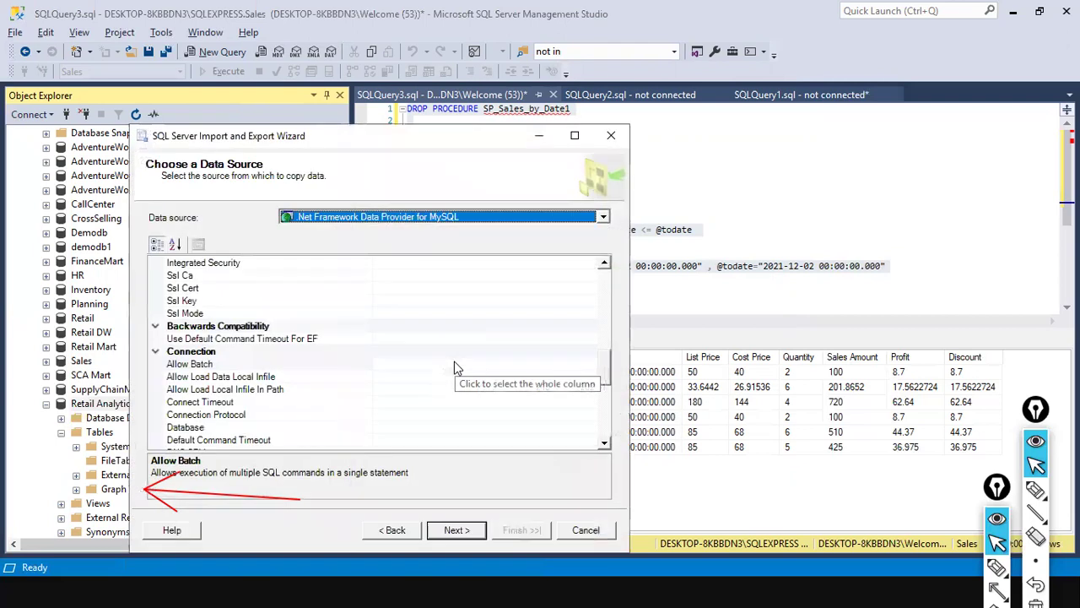
Choose Microsoft Excel as the data source with the file D:\dat1\SalesFact.xls, and continue to the destination page
{"action": "left_click", "coordinate": [602, 219]}
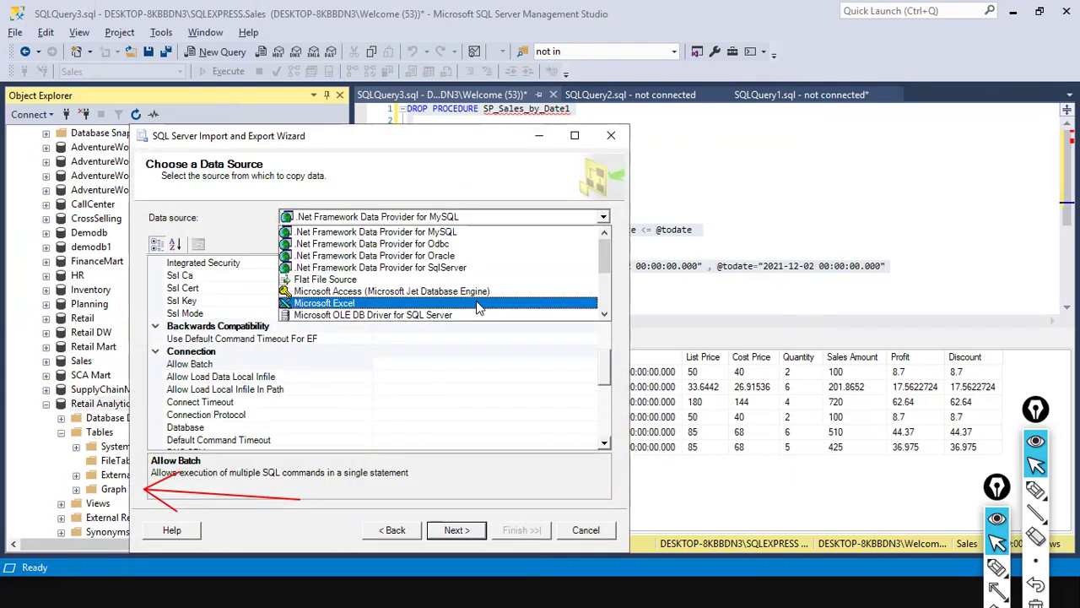
{"action": "left_click", "coordinate": [476, 303]}
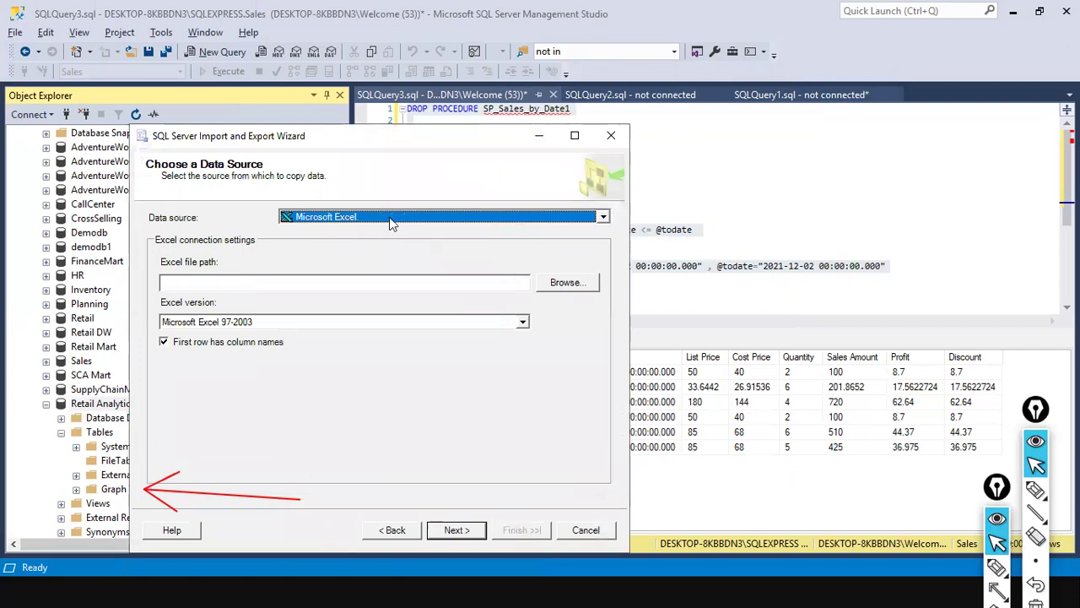
{"action": "left_click", "coordinate": [551, 289]}
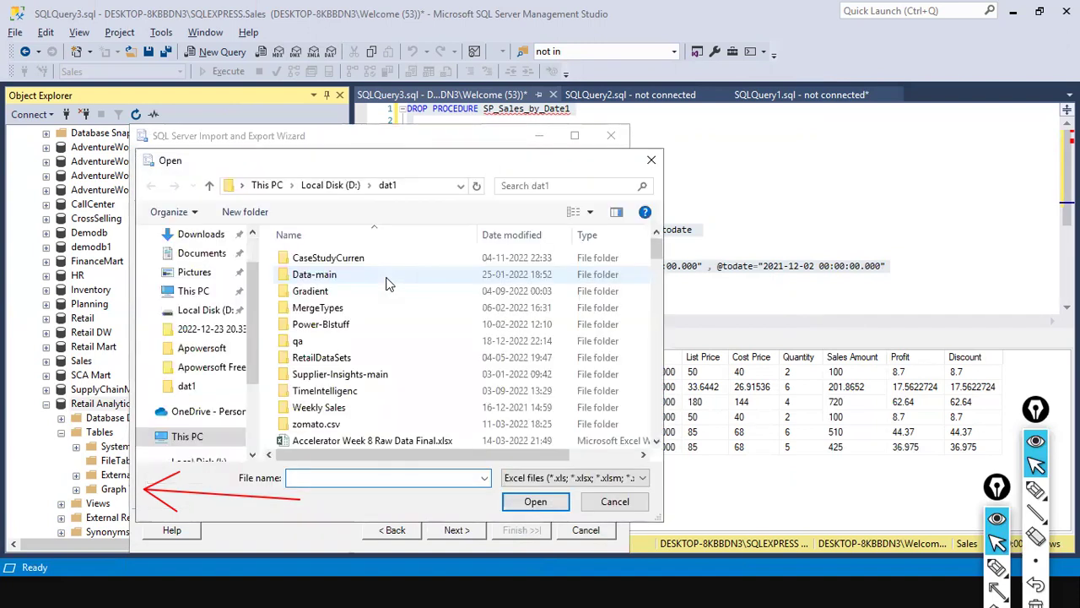
{"action": "left_click", "coordinate": [342, 361]}
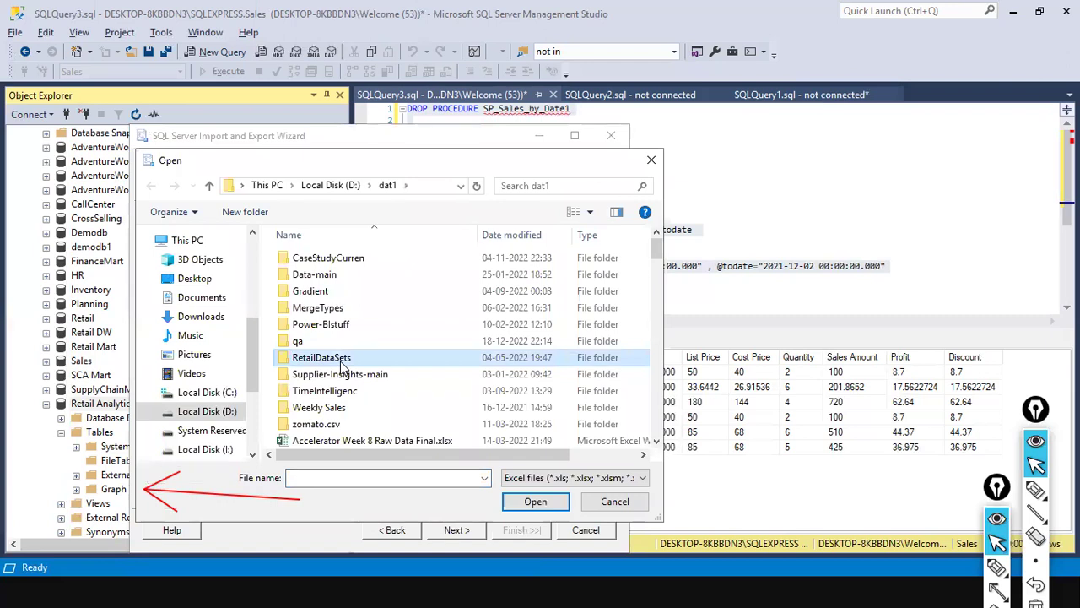
{"action": "scroll", "coordinate": [342, 362], "scroll_direction": "down", "scroll_amount": 10}
{"action": "left_click", "coordinate": [341, 369]}
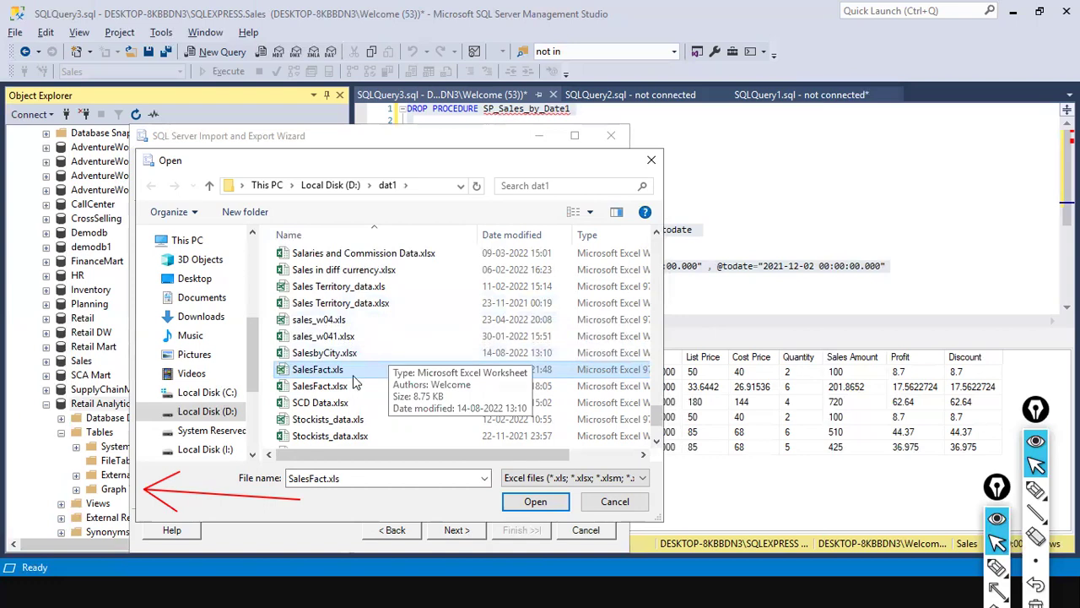
{"action": "left_click", "coordinate": [535, 501]}
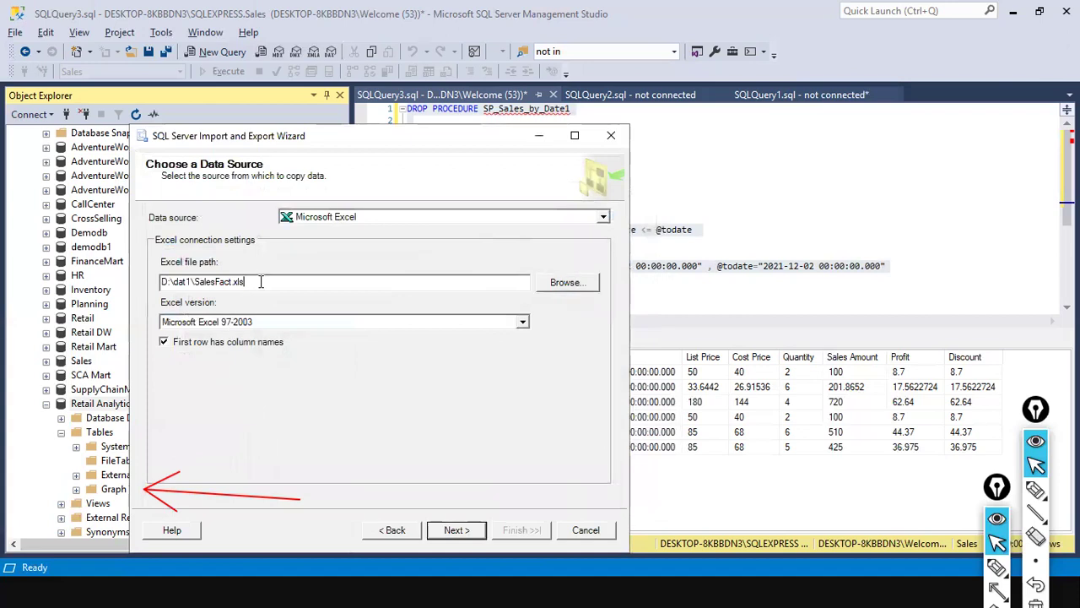
{"action": "left_click", "coordinate": [467, 529]}
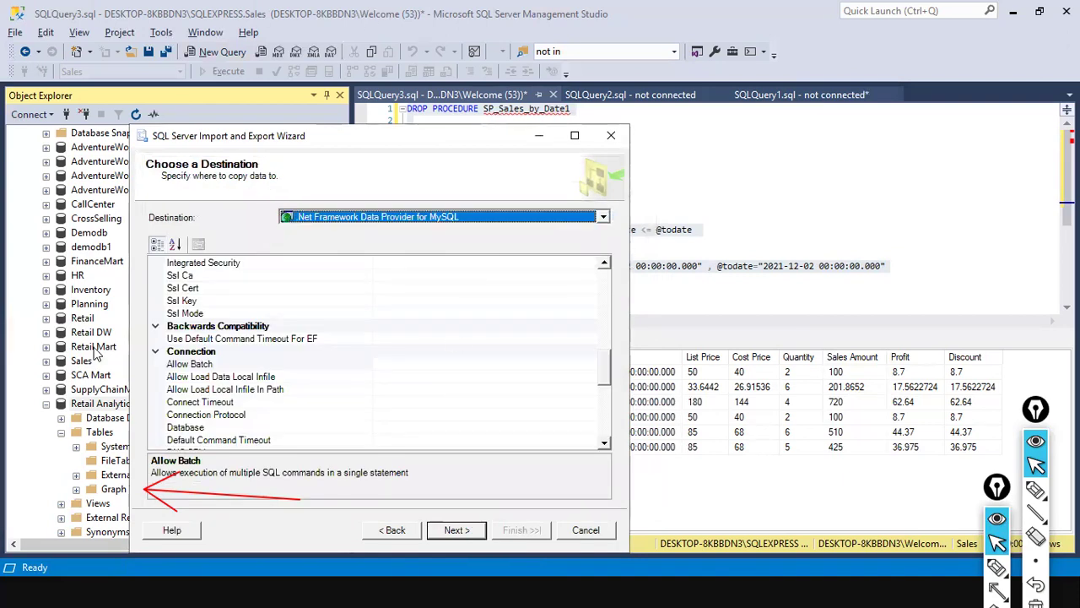
Set the import destination to SQL Server Native Client 11.0 with the Retail Analytics database, and continue to the copy method page
{"action": "left_click", "coordinate": [342, 216]}
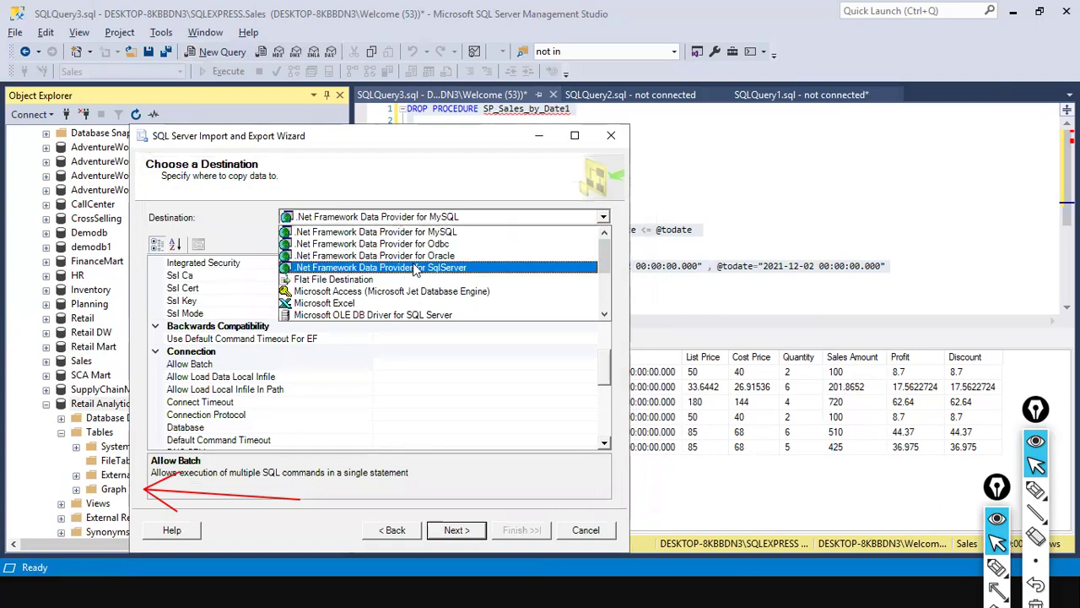
{"action": "scroll", "coordinate": [413, 268], "scroll_direction": "down", "scroll_amount": 3}
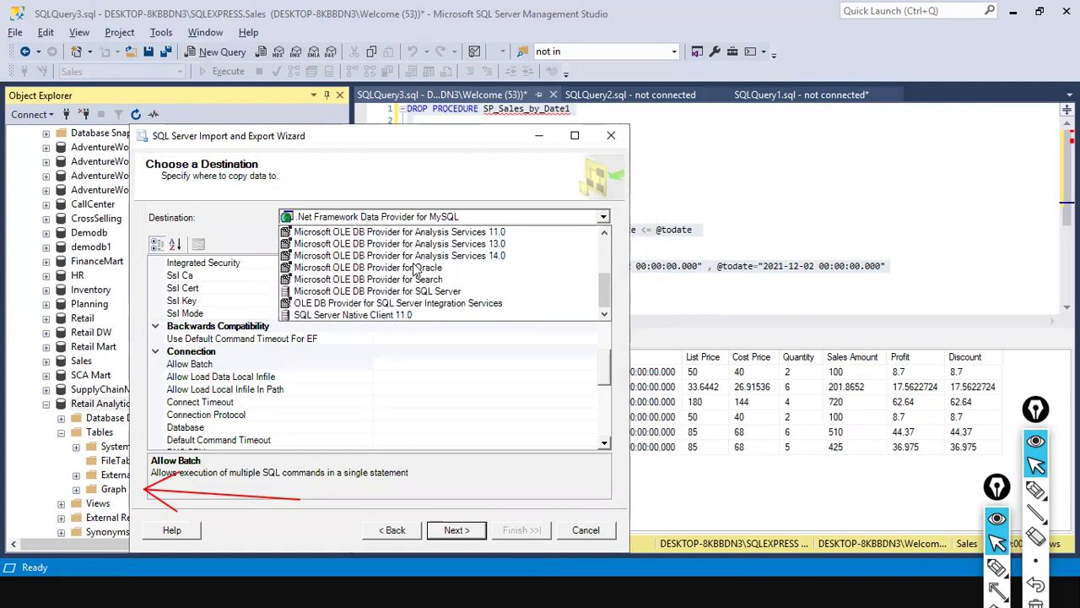
{"action": "left_click", "coordinate": [404, 316]}
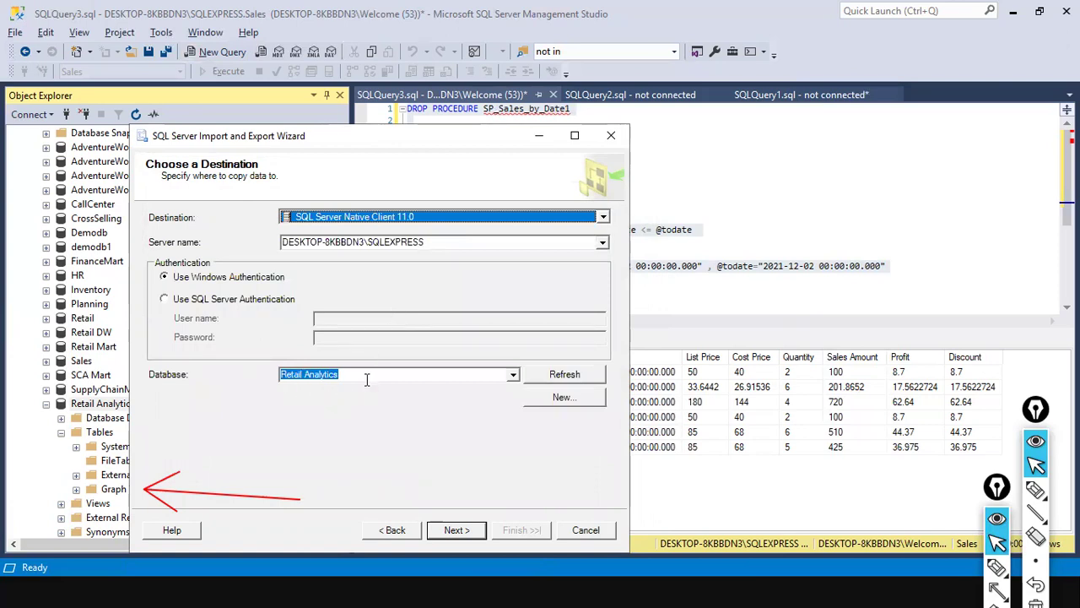
{"action": "left_click", "coordinate": [511, 374]}
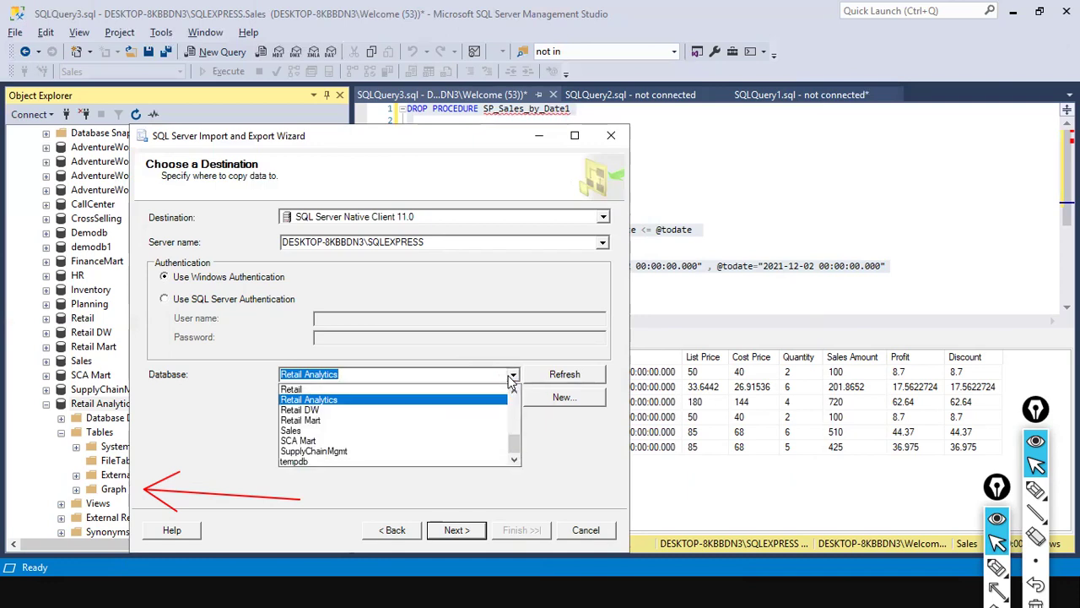
{"action": "left_click", "coordinate": [510, 380]}
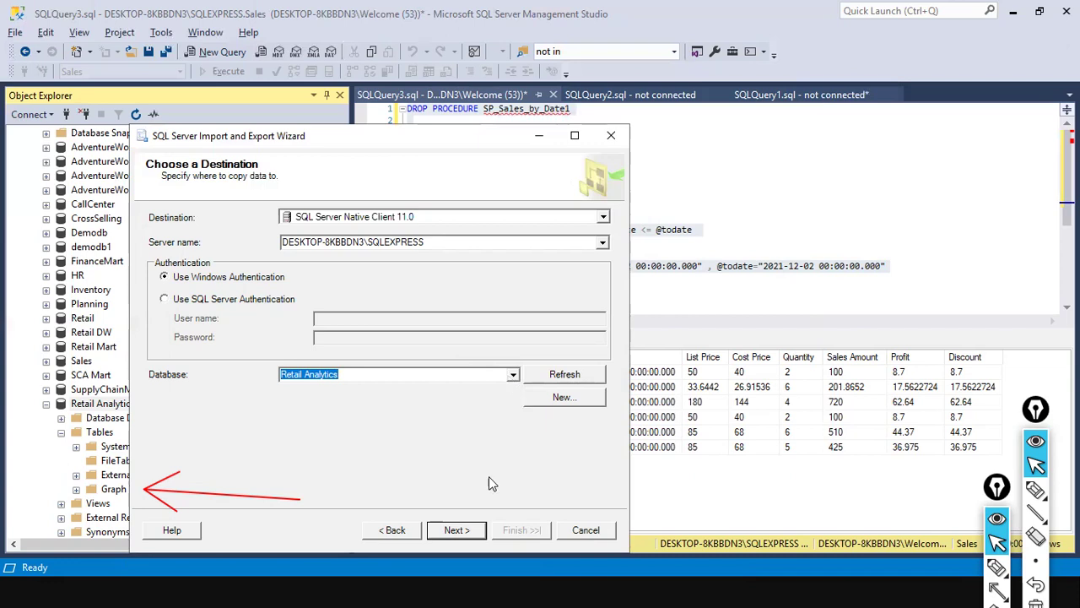
{"action": "left_click", "coordinate": [457, 529]}
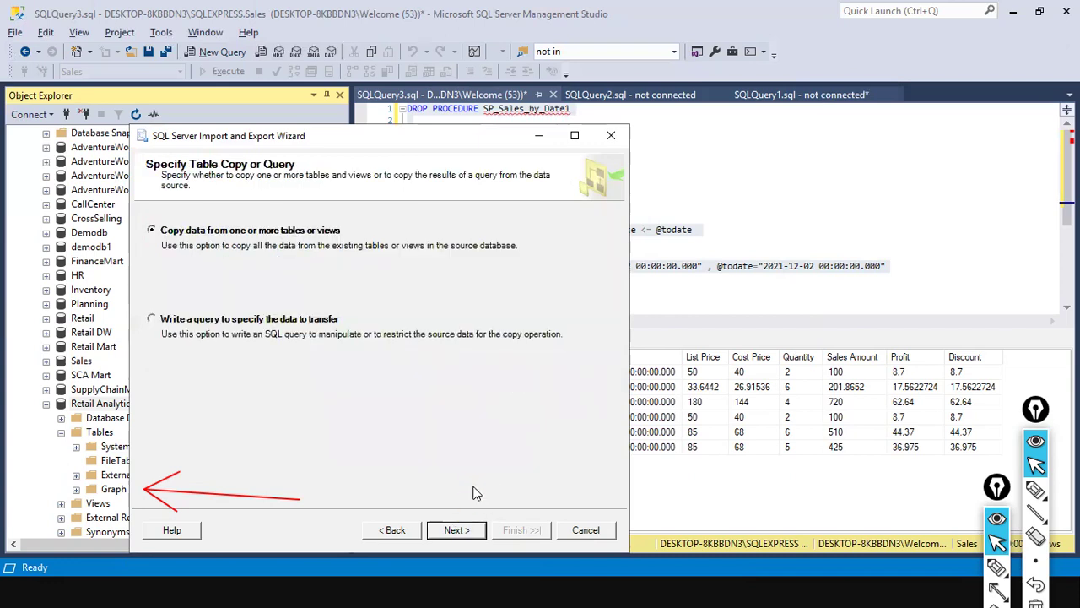
Choose to copy table data, select the NcSales$ sheet as the source, and review and accept its column mappings
{"action": "left_click", "coordinate": [465, 530]}
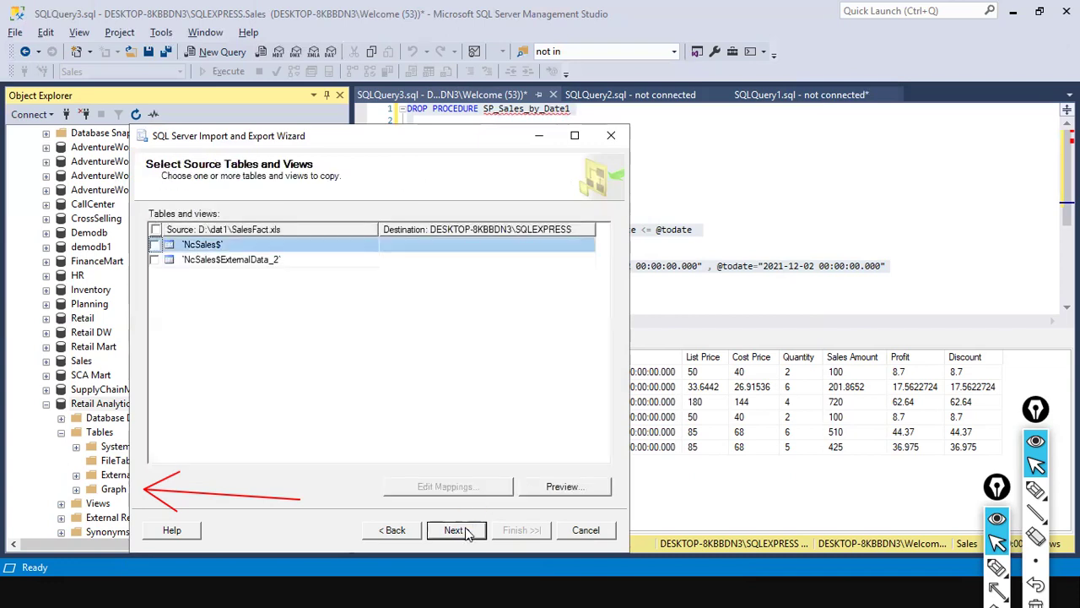
{"action": "left_click", "coordinate": [155, 245]}
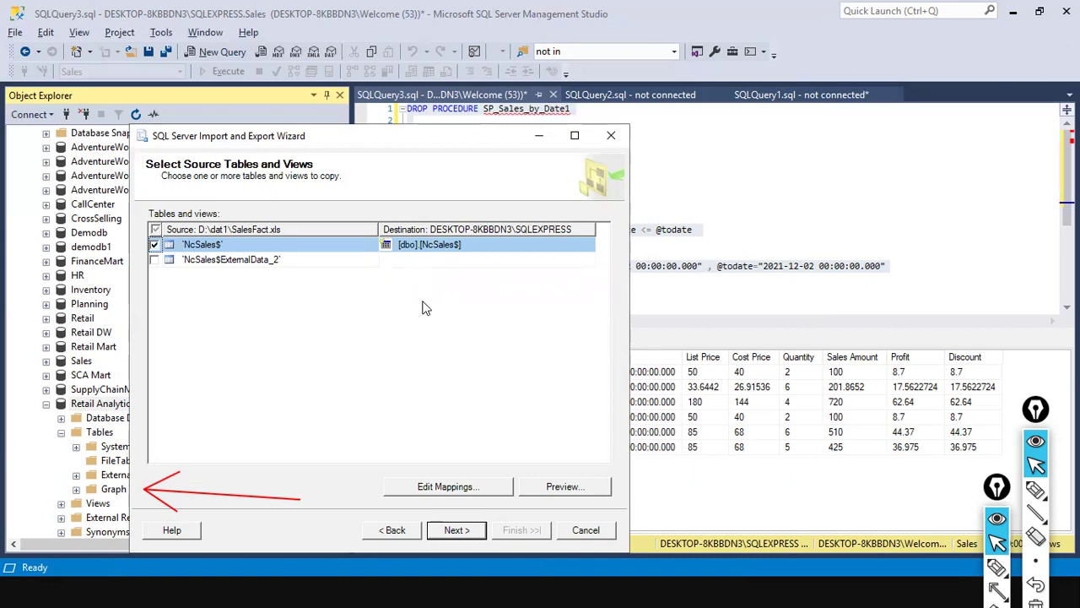
{"action": "left_click", "coordinate": [449, 488]}
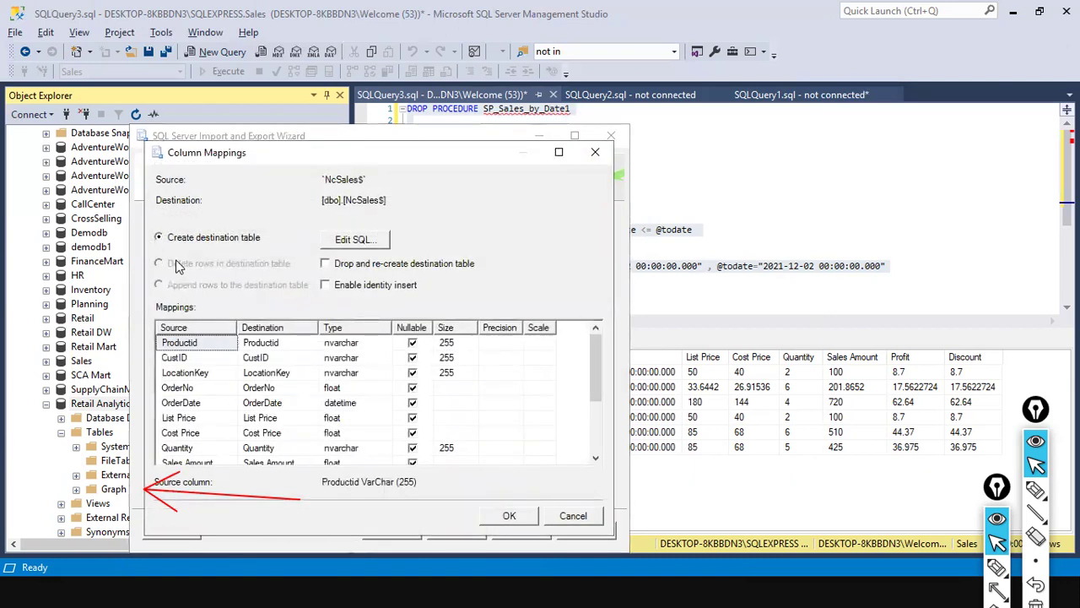
{"action": "scroll", "coordinate": [281, 358], "scroll_direction": "down", "scroll_amount": 2}
{"action": "scroll", "coordinate": [285, 361], "scroll_direction": "up", "scroll_amount": 2}
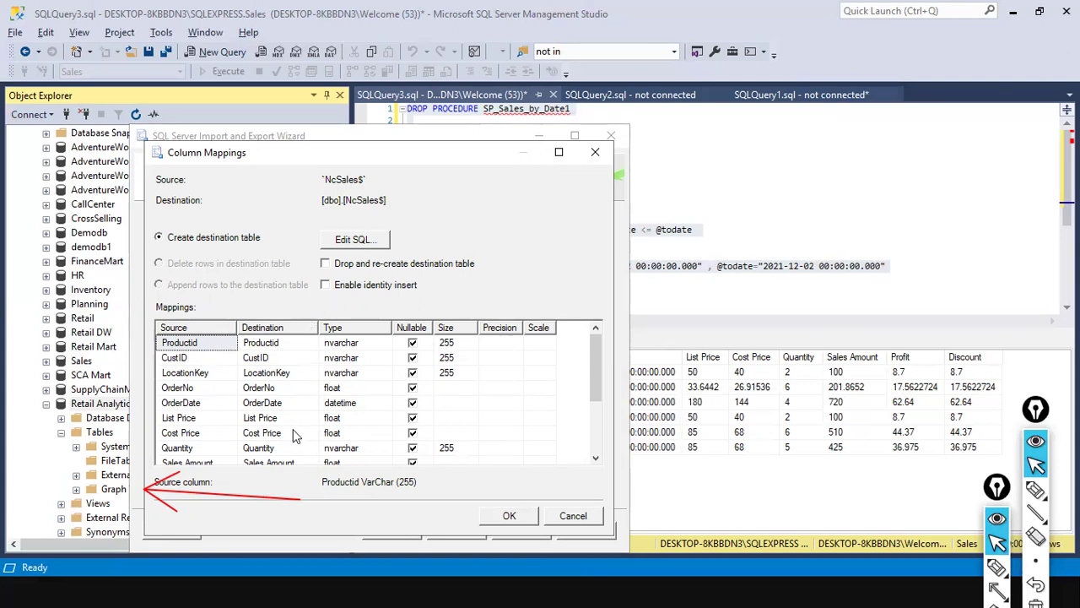
{"action": "left_click", "coordinate": [250, 346]}
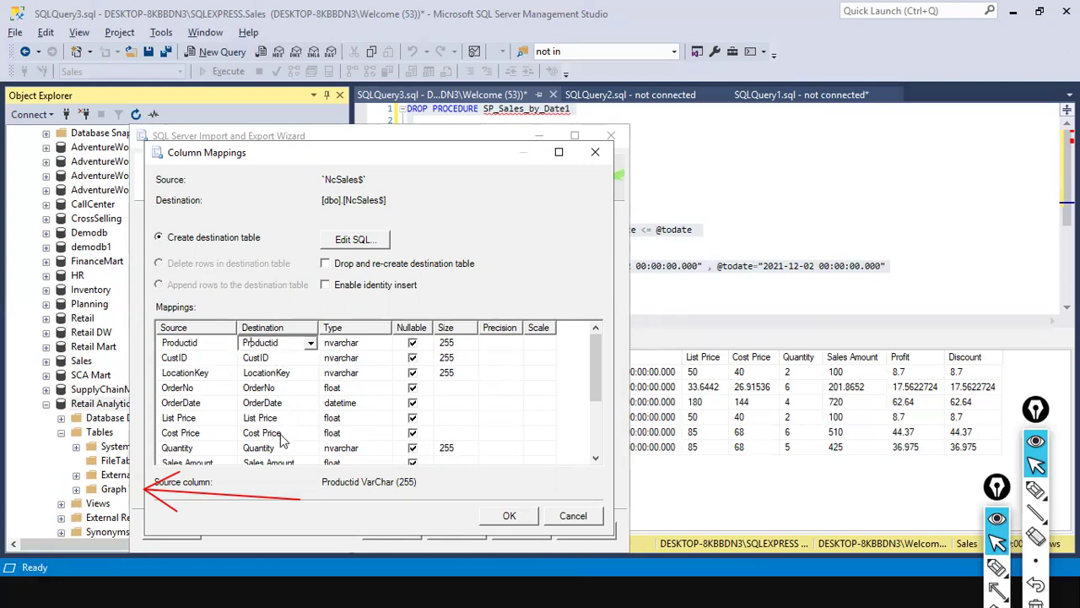
{"action": "left_click", "coordinate": [272, 373]}
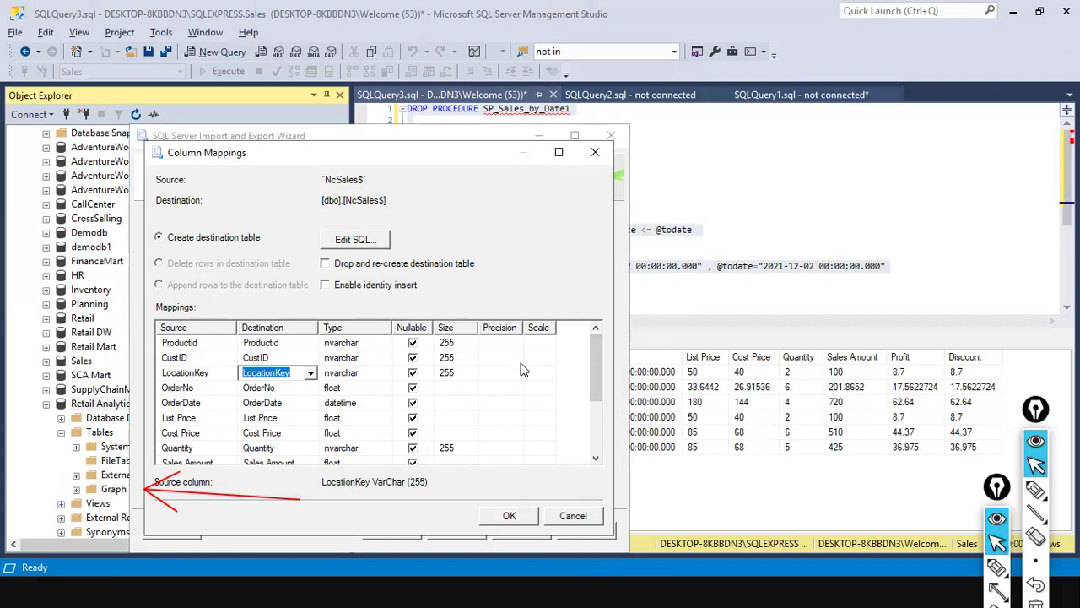
{"action": "scroll", "coordinate": [521, 369], "scroll_direction": "down", "scroll_amount": 3}
{"action": "scroll", "coordinate": [521, 368], "scroll_direction": "up", "scroll_amount": 3}
{"action": "left_click", "coordinate": [504, 518]}
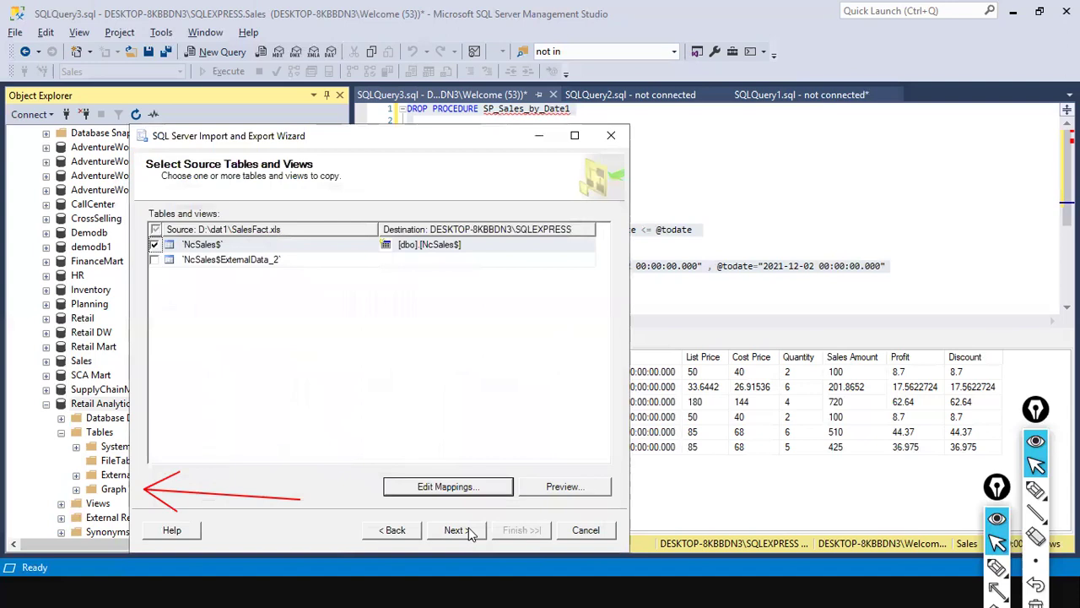
Run the import immediately without saving an SSIS package, and close the wizard
{"action": "left_click", "coordinate": [445, 533]}
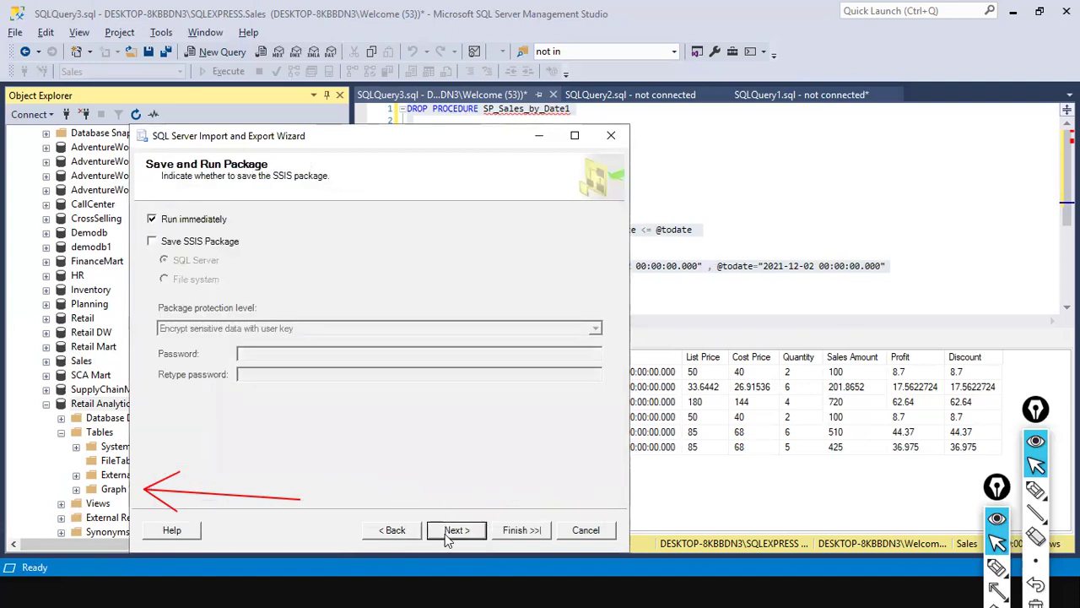
{"action": "left_click", "coordinate": [445, 534]}
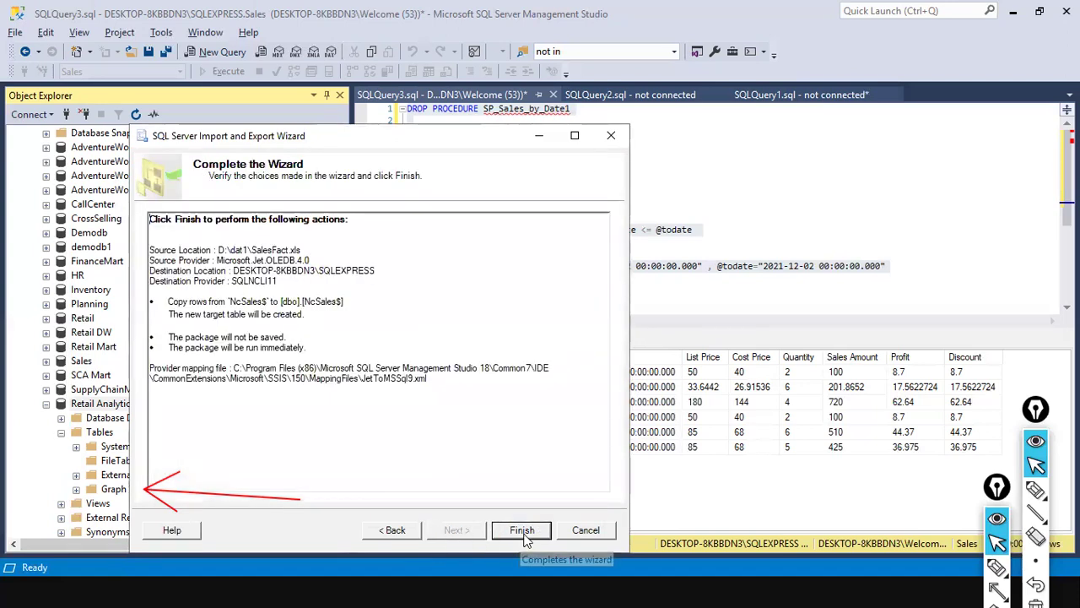
{"action": "left_click", "coordinate": [523, 534]}
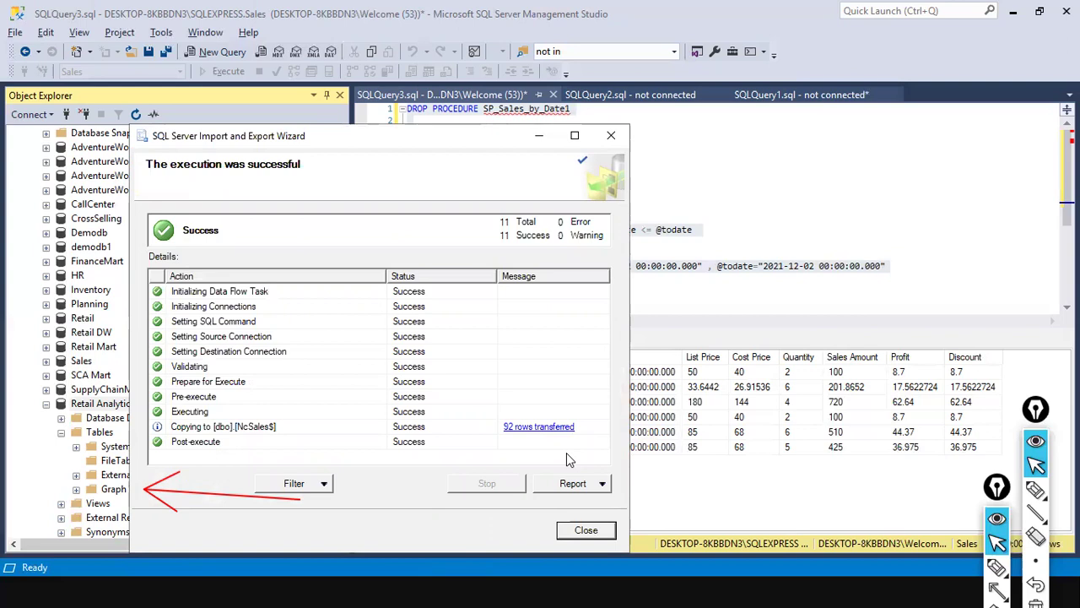
{"action": "left_click", "coordinate": [583, 531]}
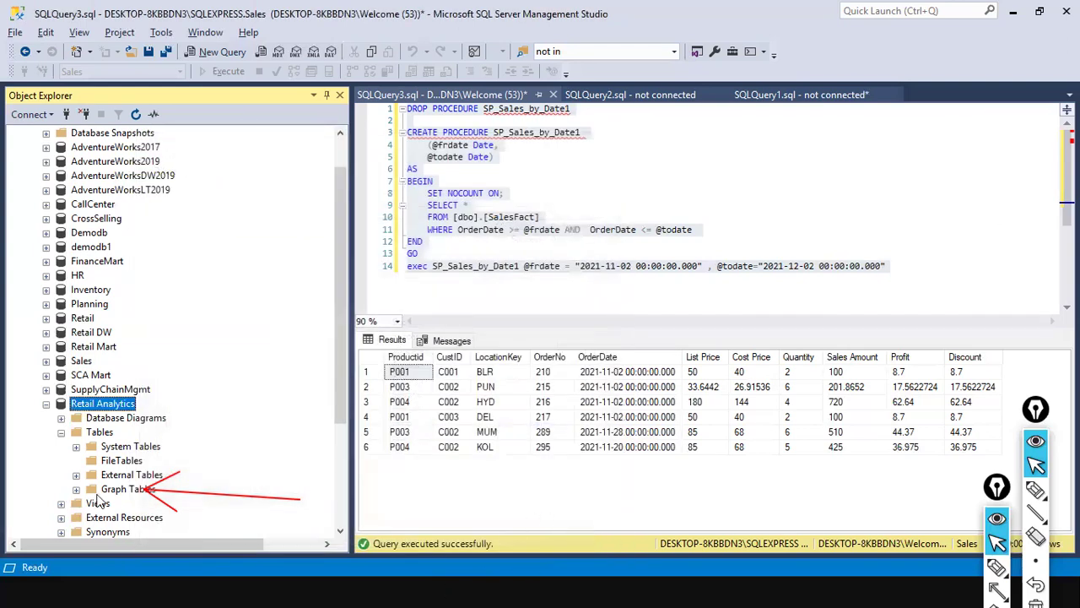
Refresh the Retail Analytics database in Object Explorer and expand its Tables folder to find the imported table
{"action": "left_click", "coordinate": [76, 447]}
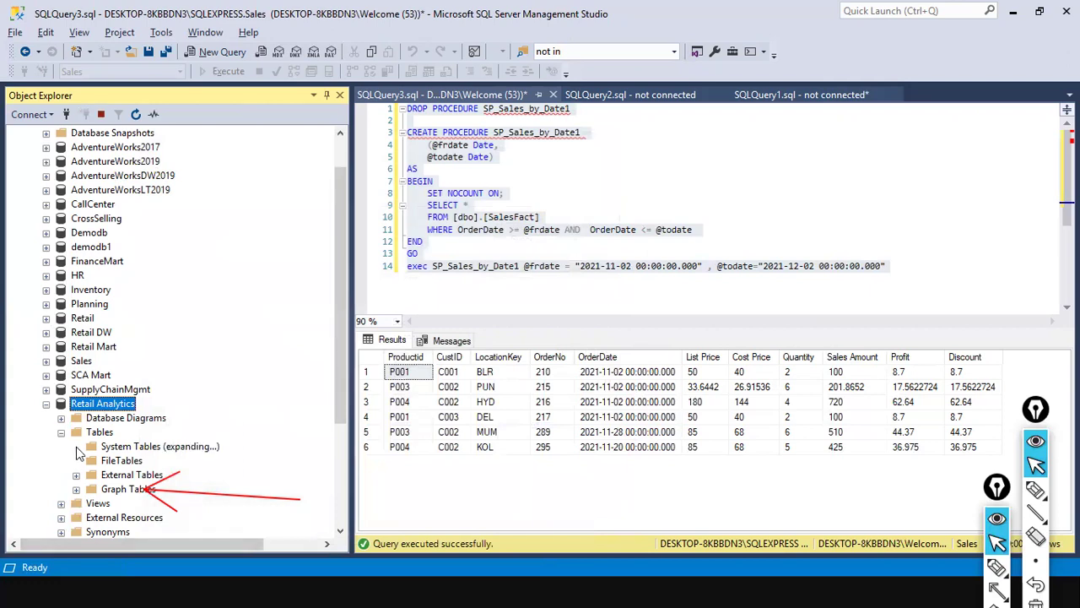
{"action": "left_click", "coordinate": [105, 462]}
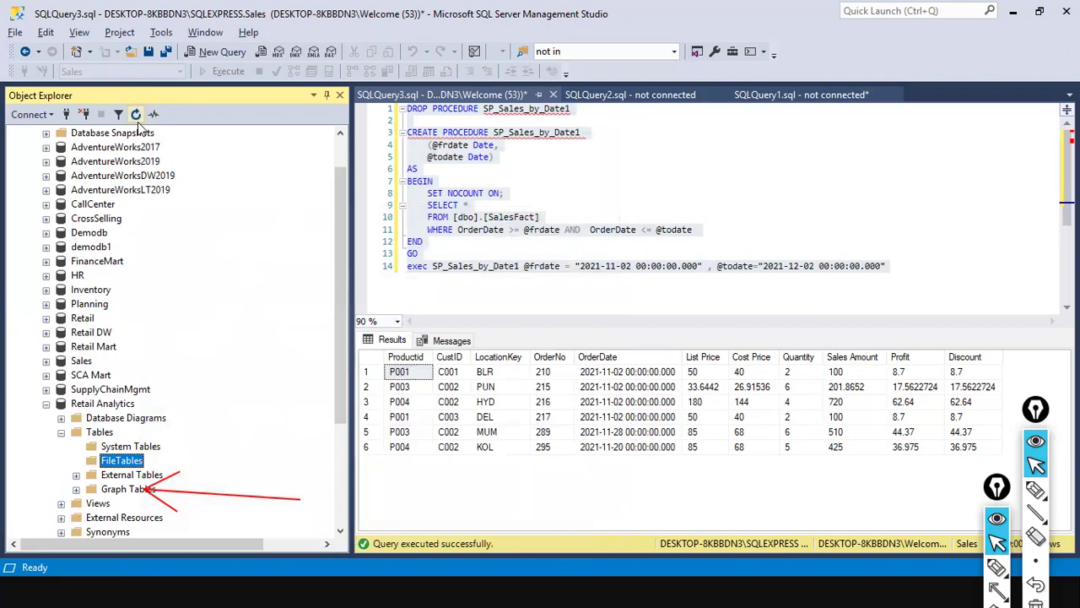
{"action": "left_click", "coordinate": [125, 405]}
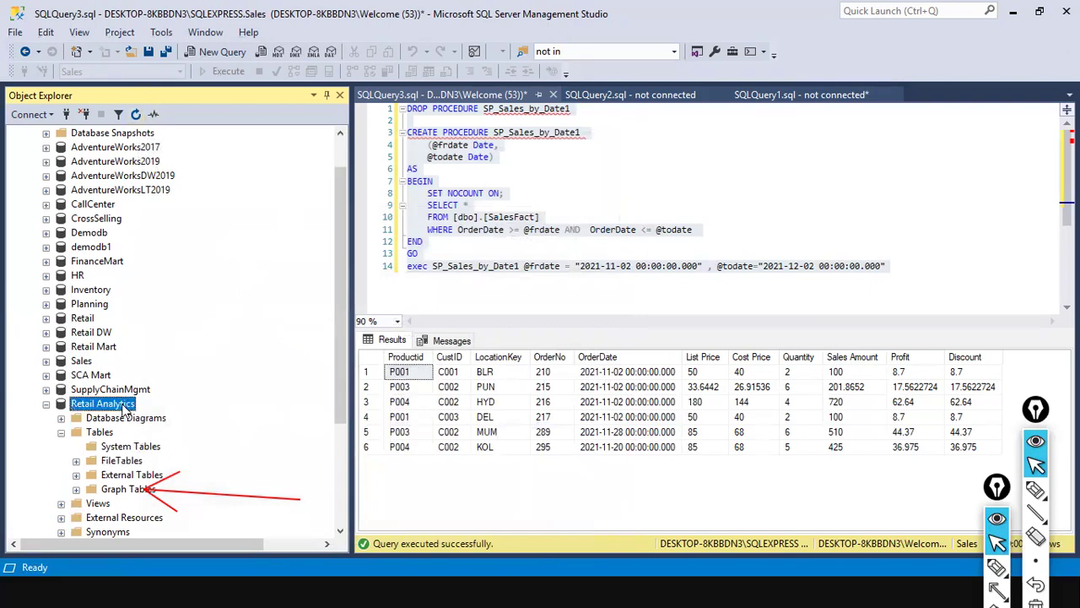
{"action": "left_click", "coordinate": [136, 113]}
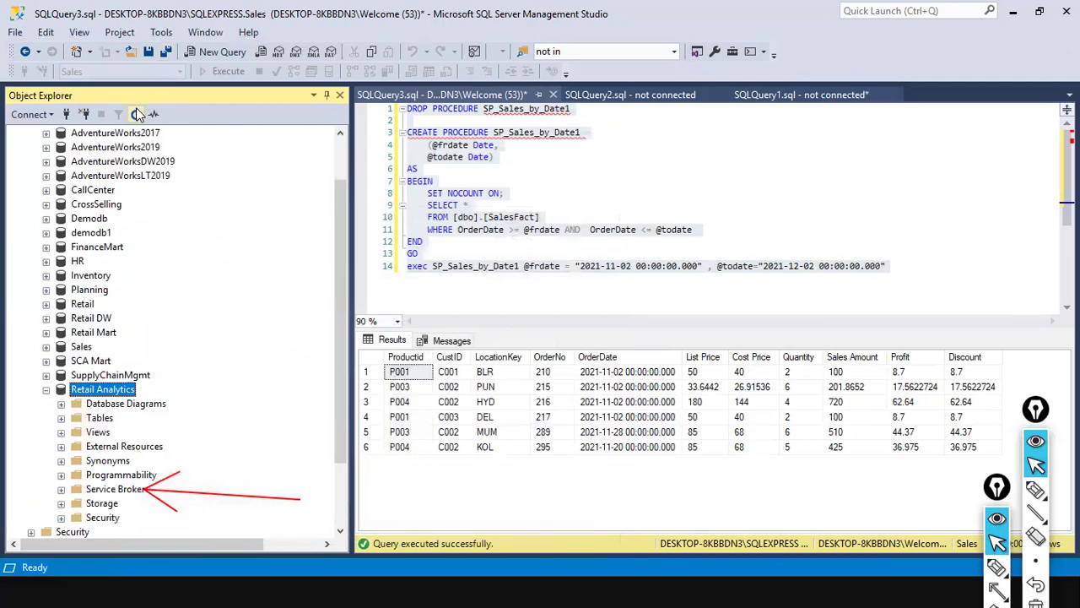
{"action": "scroll", "coordinate": [66, 348], "scroll_direction": "down", "scroll_amount": 3}
{"action": "left_click", "coordinate": [61, 347]}
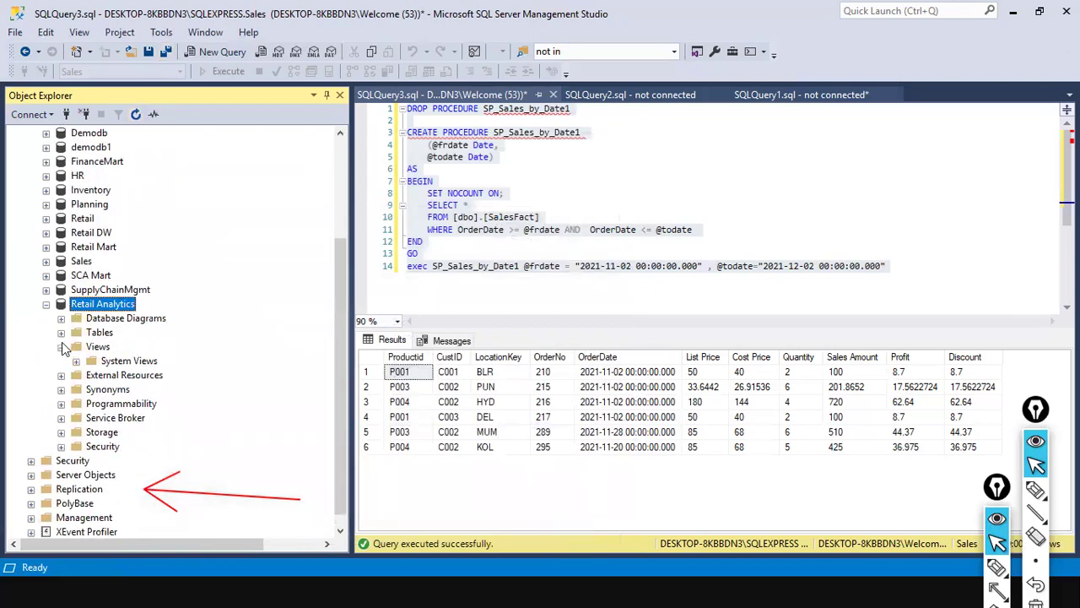
{"action": "left_click", "coordinate": [61, 333]}
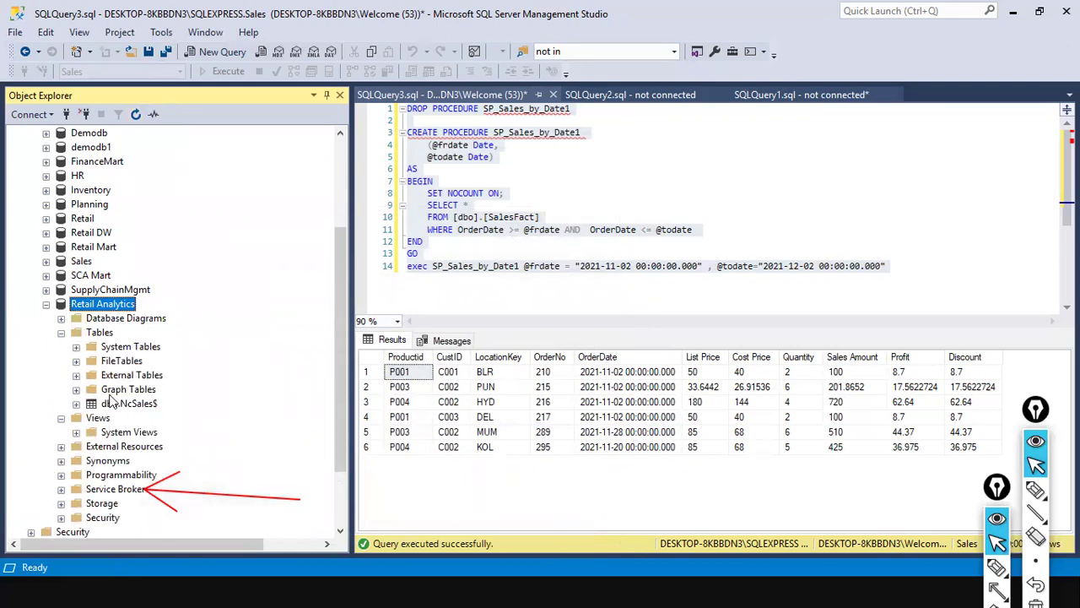
Rename the imported dbo.NcSales$ table in the Retail Analytics database to SalesFact
{"action": "left_click", "coordinate": [143, 408]}
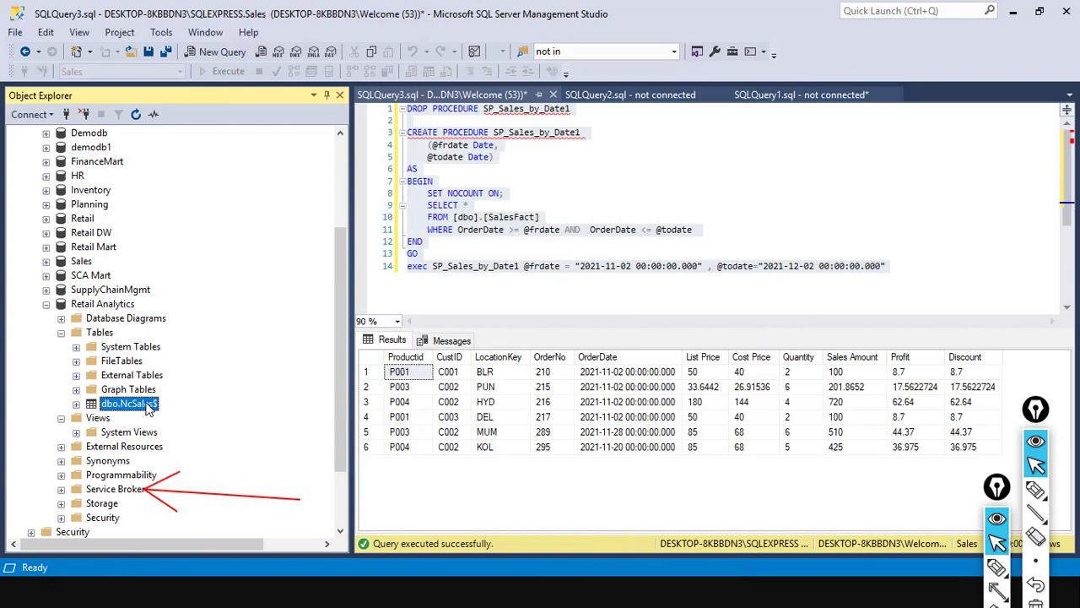
{"action": "right_click", "coordinate": [150, 406]}
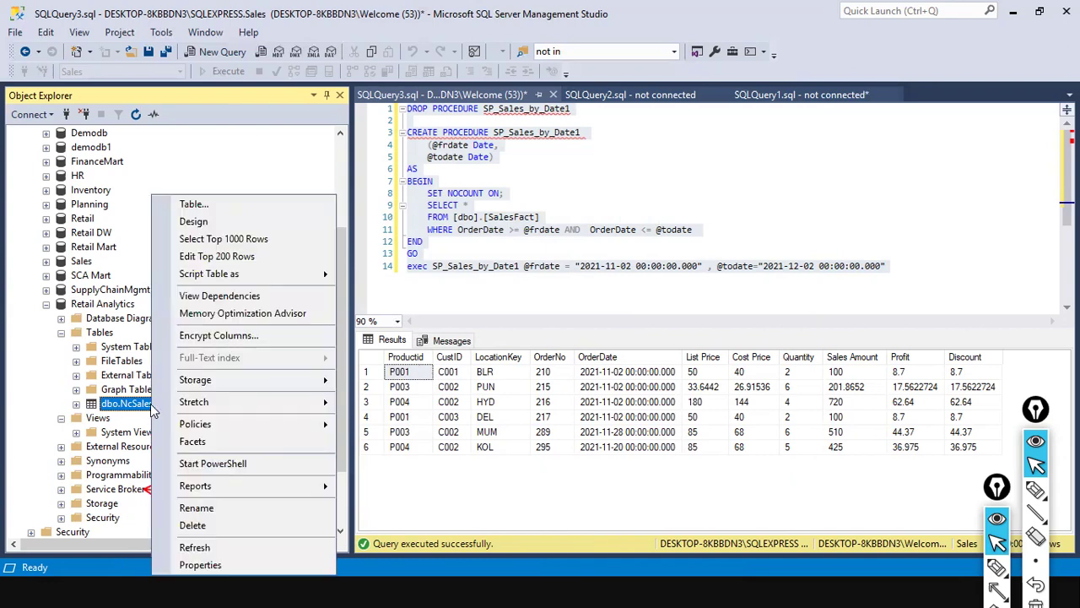
{"action": "left_click", "coordinate": [192, 510]}
{"action": "key", "text": "End"}
{"action": "key", "text": "ctrl+a"}
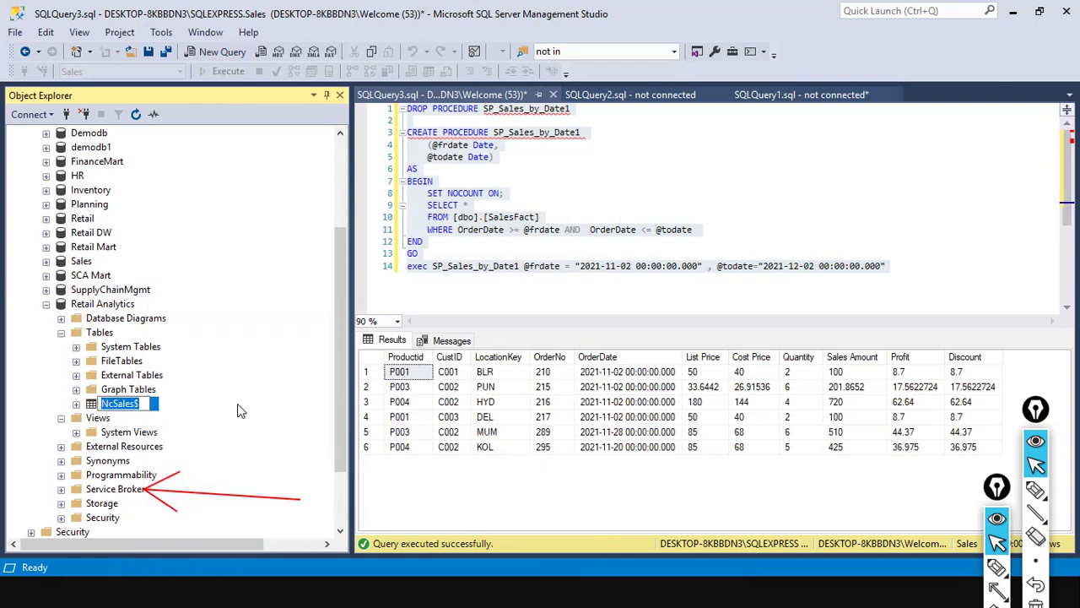
{"action": "type", "text": "SalesFa"}
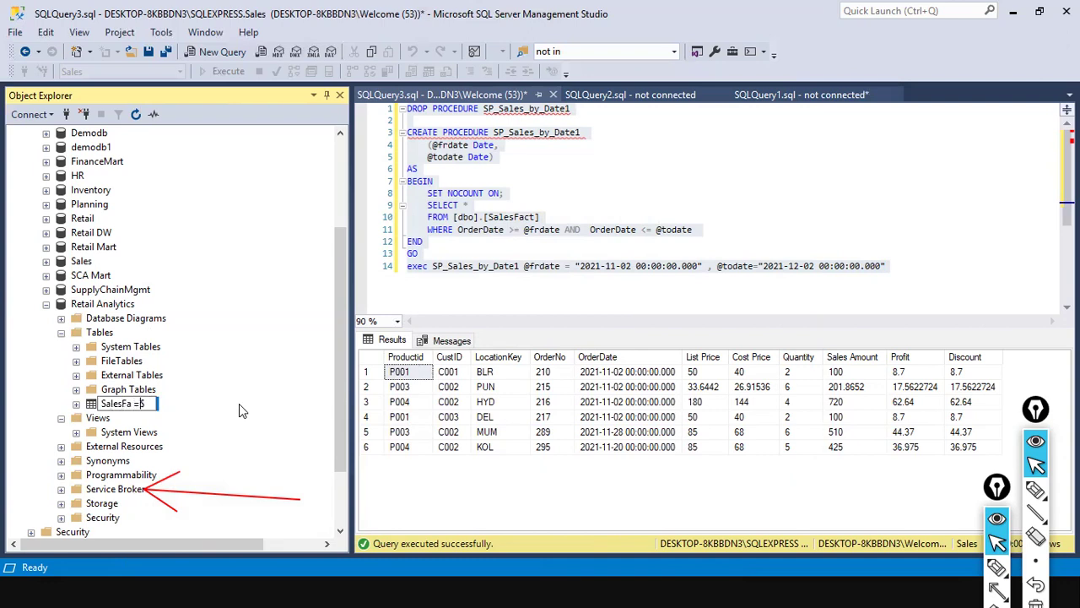
{"action": "type", "text": "ct"}
{"action": "key", "text": "Delete"}
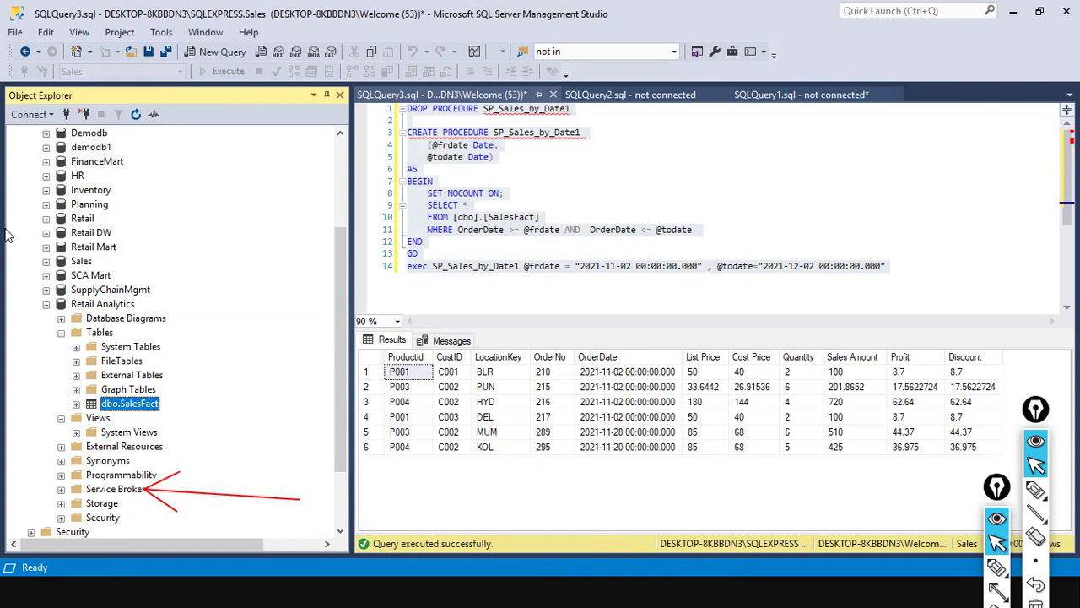
Expand the dbo.SalesFact table of Retail Analytics to show its subfolders, and open a new query window
{"action": "left_click", "coordinate": [76, 404]}
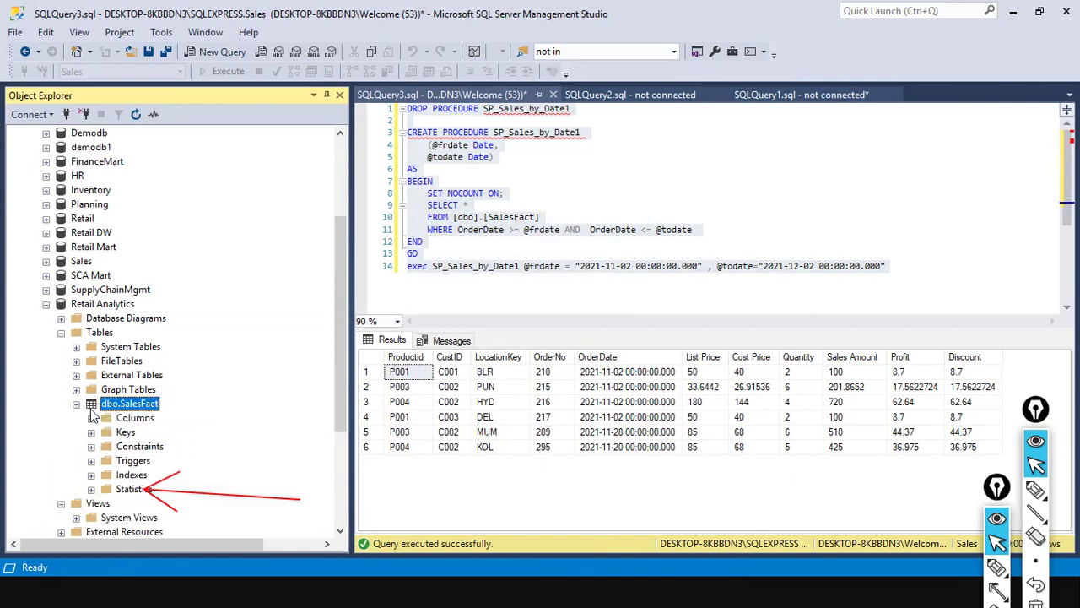
{"action": "scroll", "coordinate": [153, 414], "scroll_direction": "down", "scroll_amount": 3}
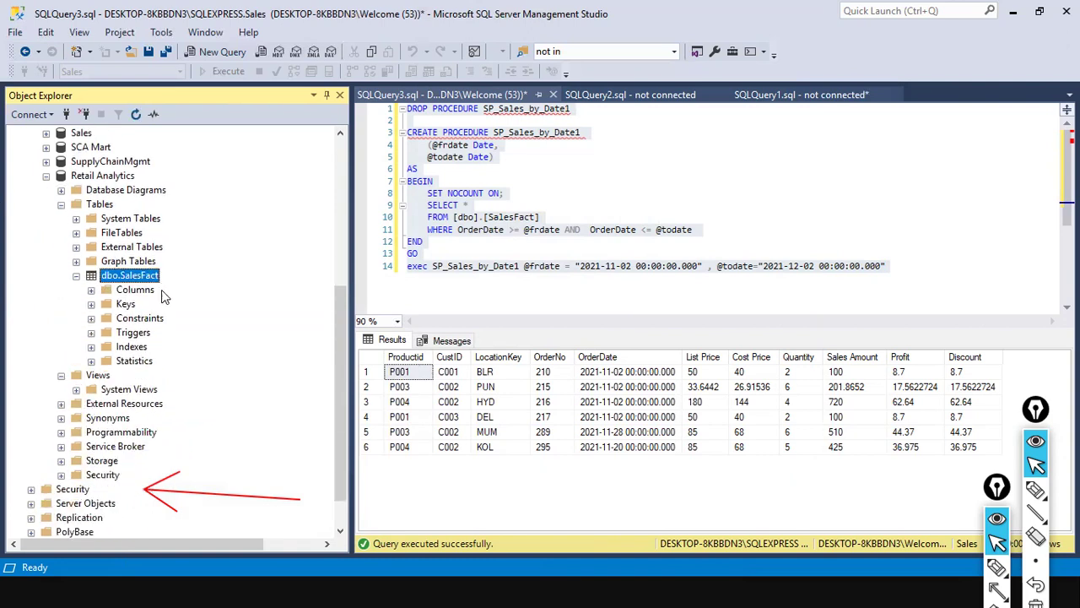
{"action": "left_click", "coordinate": [434, 300]}
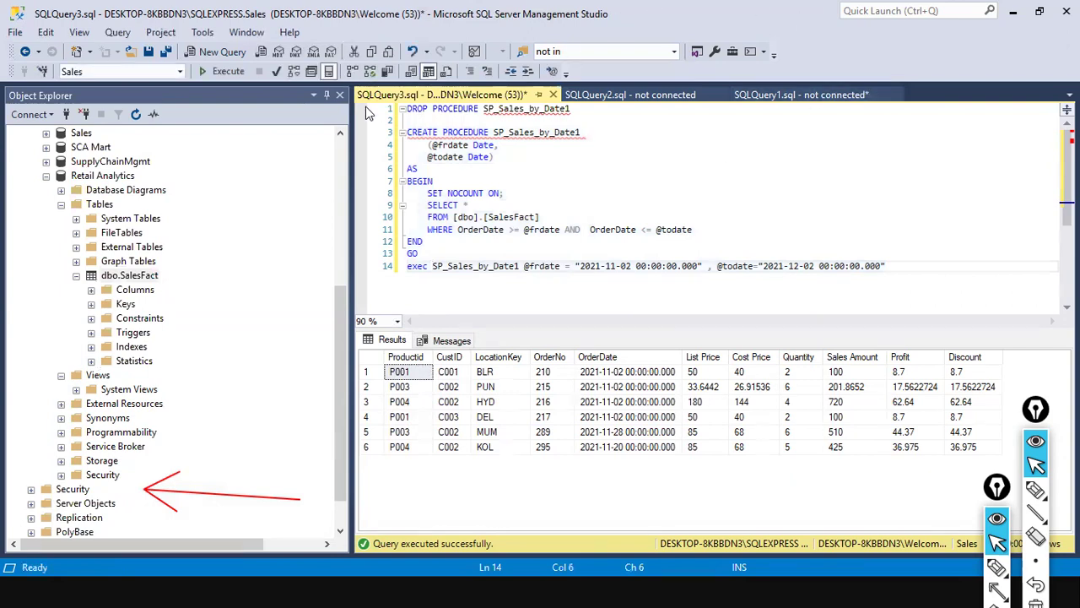
{"action": "left_click", "coordinate": [228, 54]}
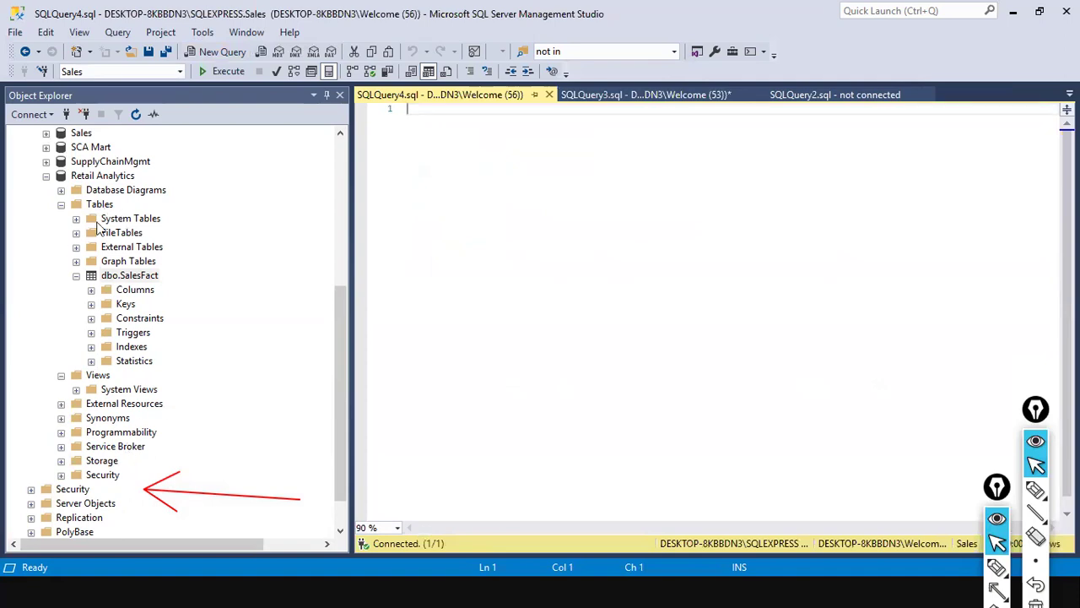
Query the top 1000 rows of the dbo.SalesFact table in the Retail Analytics database
{"action": "left_click", "coordinate": [132, 278]}
{"action": "right_click", "coordinate": [132, 278]}
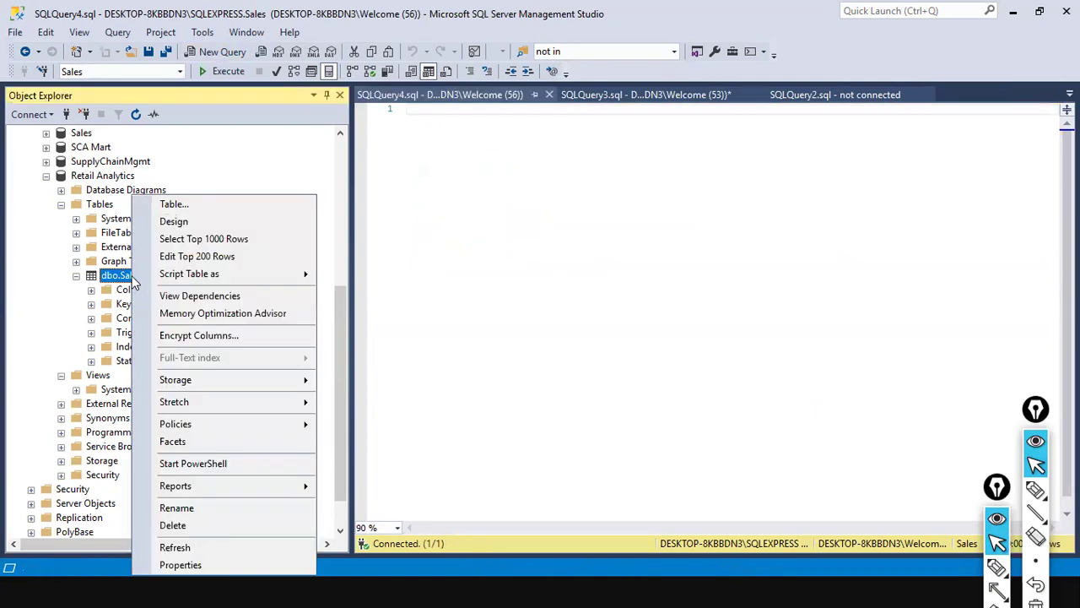
{"action": "left_click", "coordinate": [567, 263]}
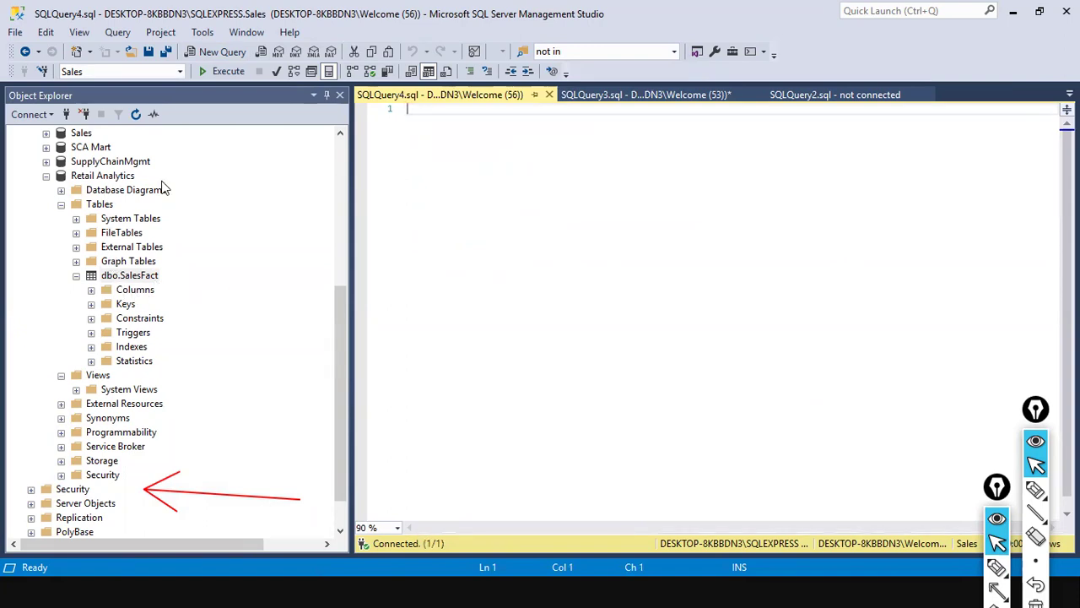
{"action": "right_click", "coordinate": [154, 279]}
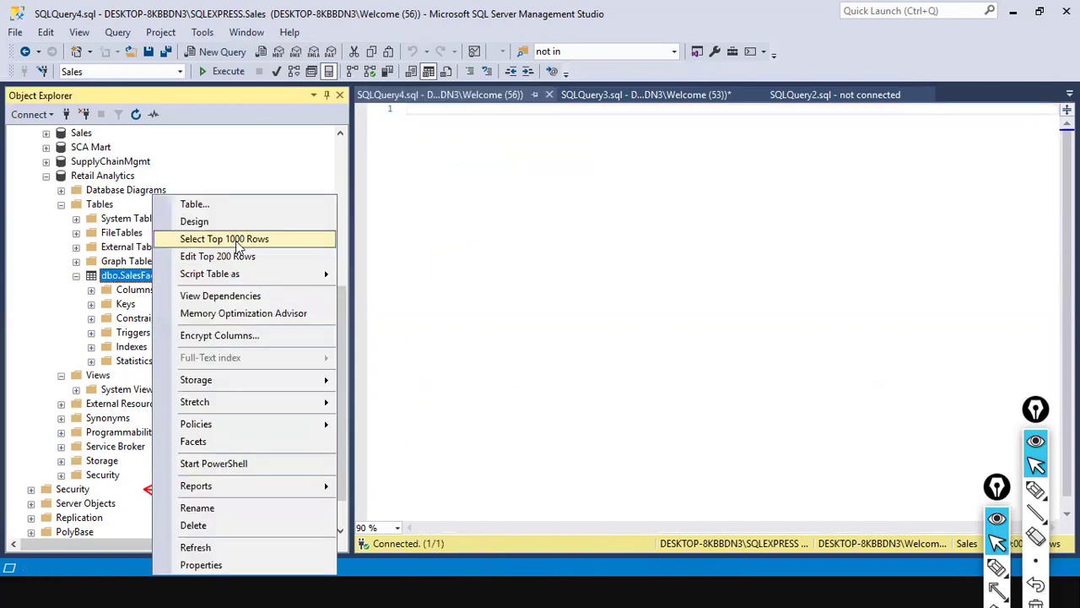
{"action": "left_click", "coordinate": [239, 242]}
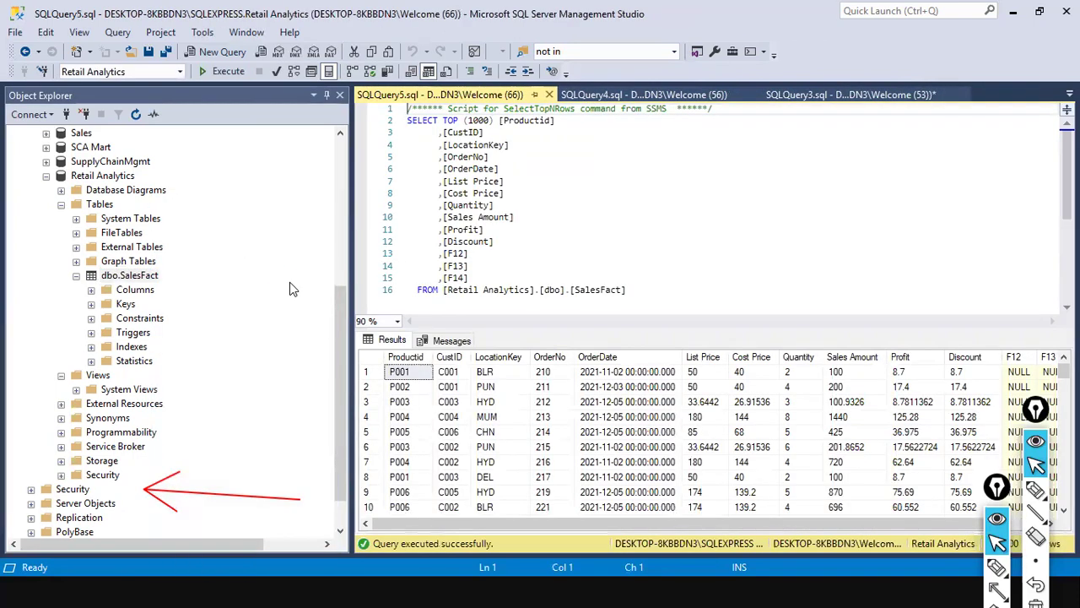
Examine the generated SELECT script, its column list and the returned SalesFact rows
{"action": "left_click_drag", "start_coordinate": [626, 289], "coordinate": [388, 110]}
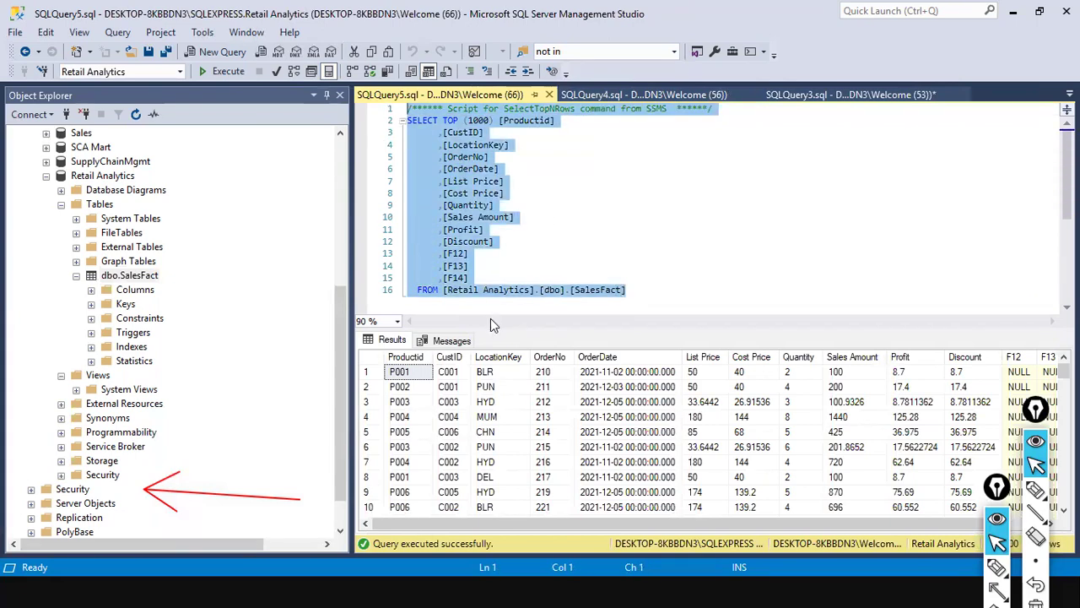
{"action": "left_click", "coordinate": [627, 289]}
{"action": "left_click_drag", "start_coordinate": [624, 289], "coordinate": [345, 137]}
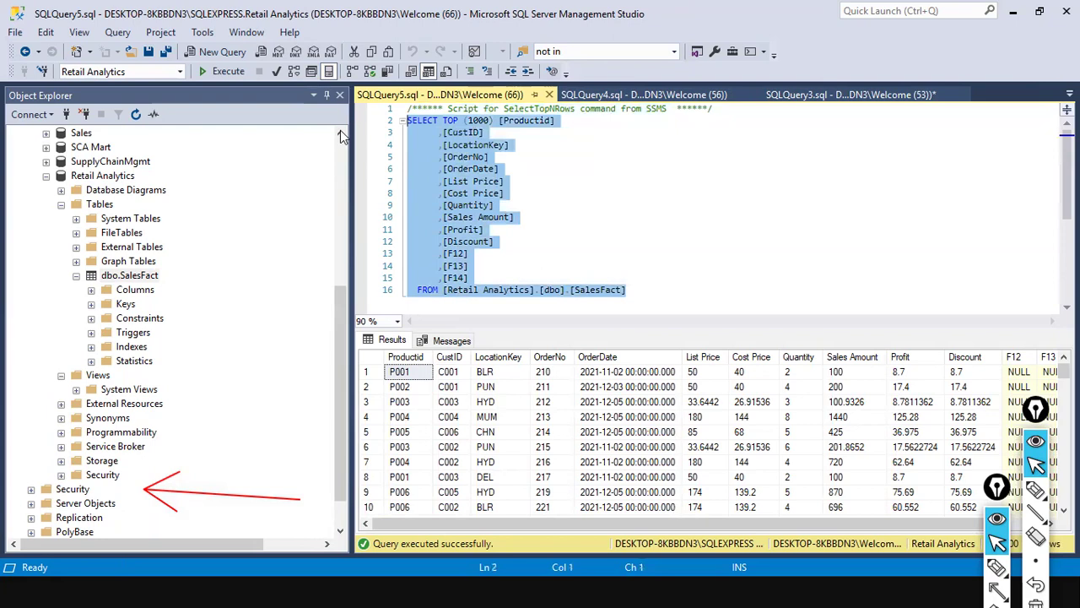
{"action": "left_click", "coordinate": [149, 281]}
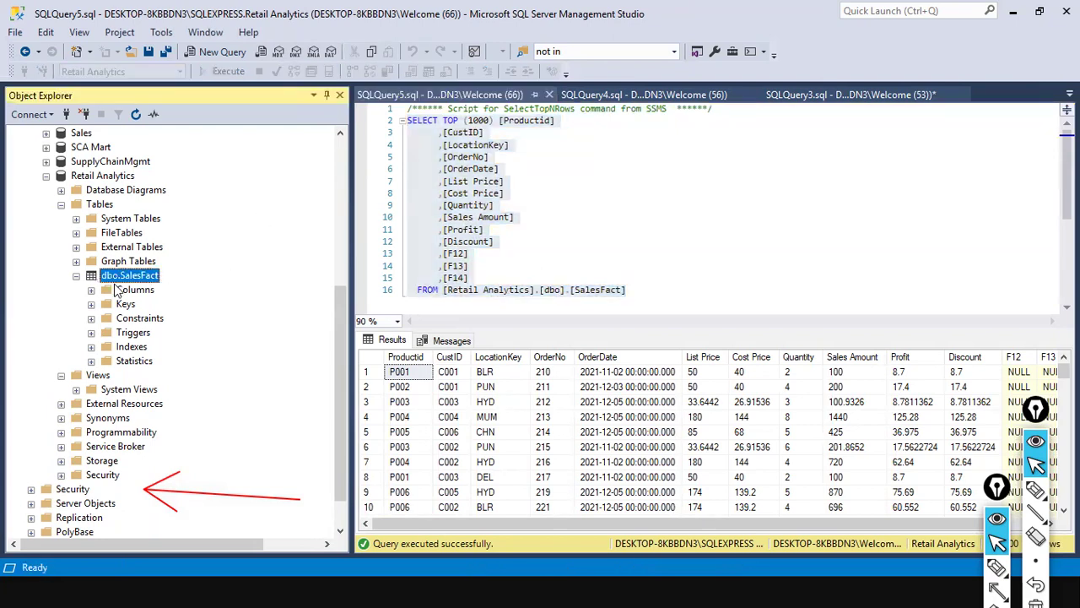
{"action": "right_click", "coordinate": [109, 279]}
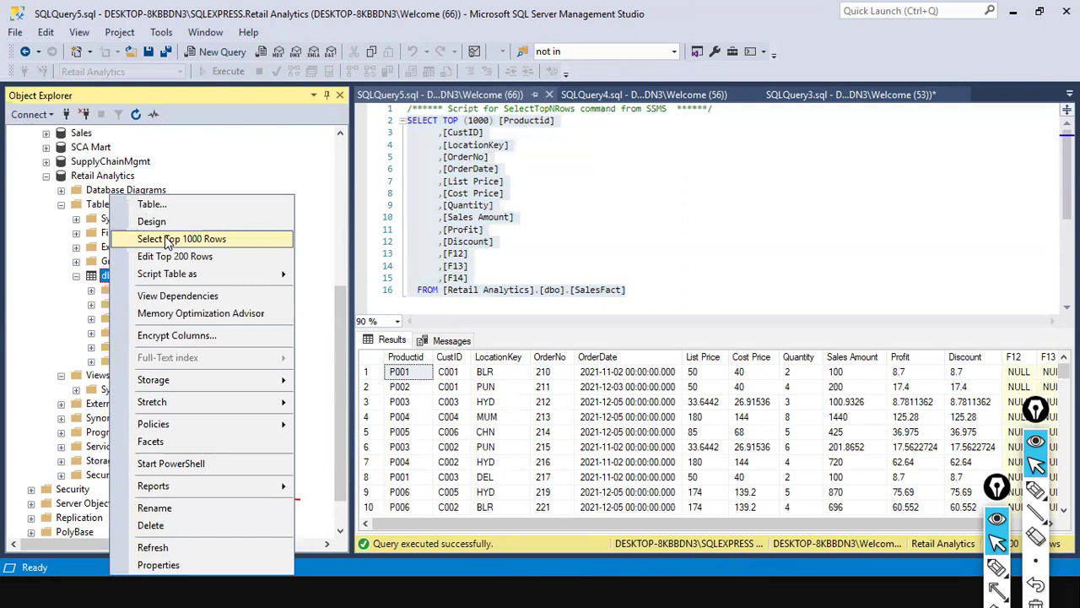
{"action": "left_click", "coordinate": [761, 197]}
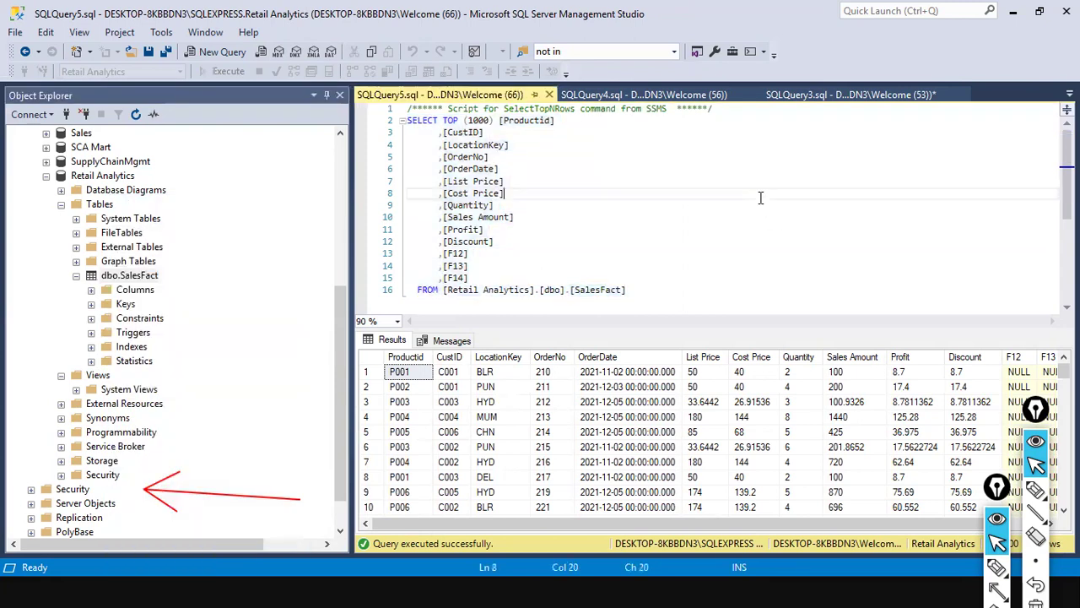
{"action": "scroll", "coordinate": [573, 418], "scroll_direction": "down", "scroll_amount": 5}
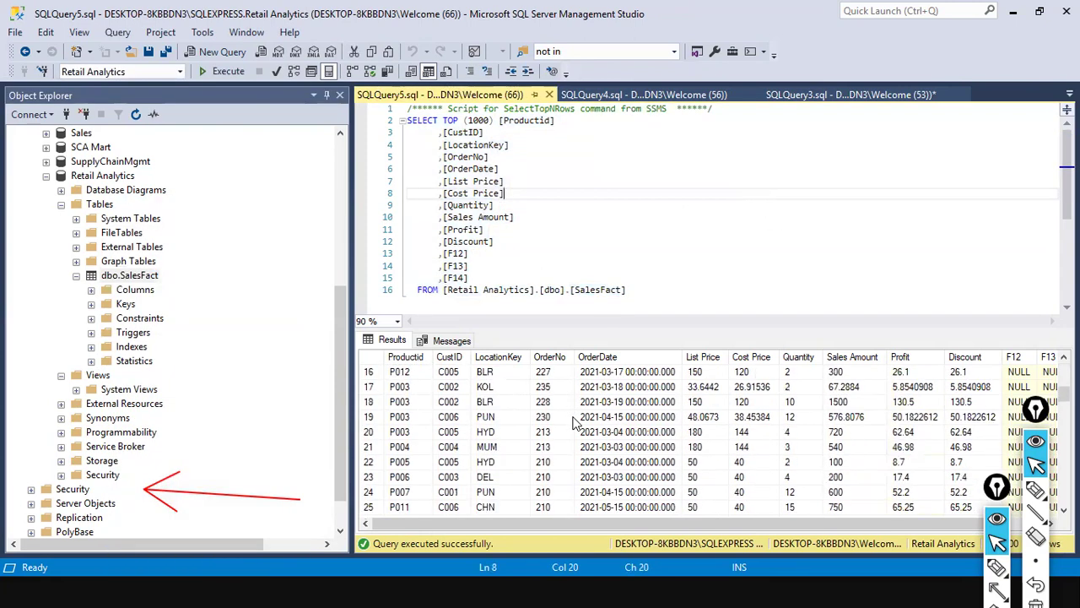
{"action": "scroll", "coordinate": [574, 422], "scroll_direction": "up", "scroll_amount": 4}
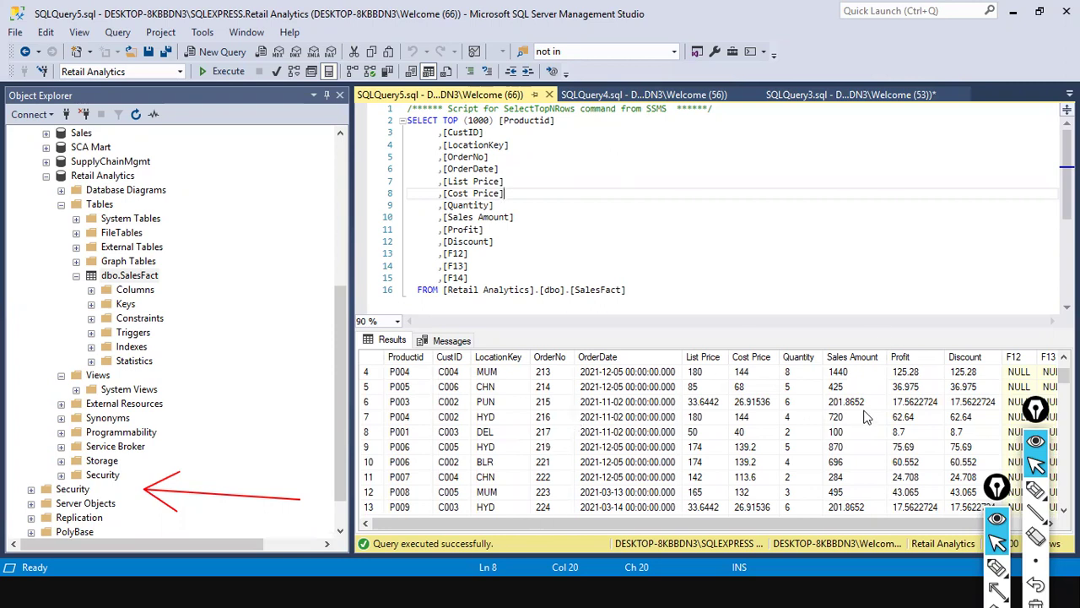
{"action": "left_click_drag", "start_coordinate": [427, 132], "coordinate": [530, 268]}
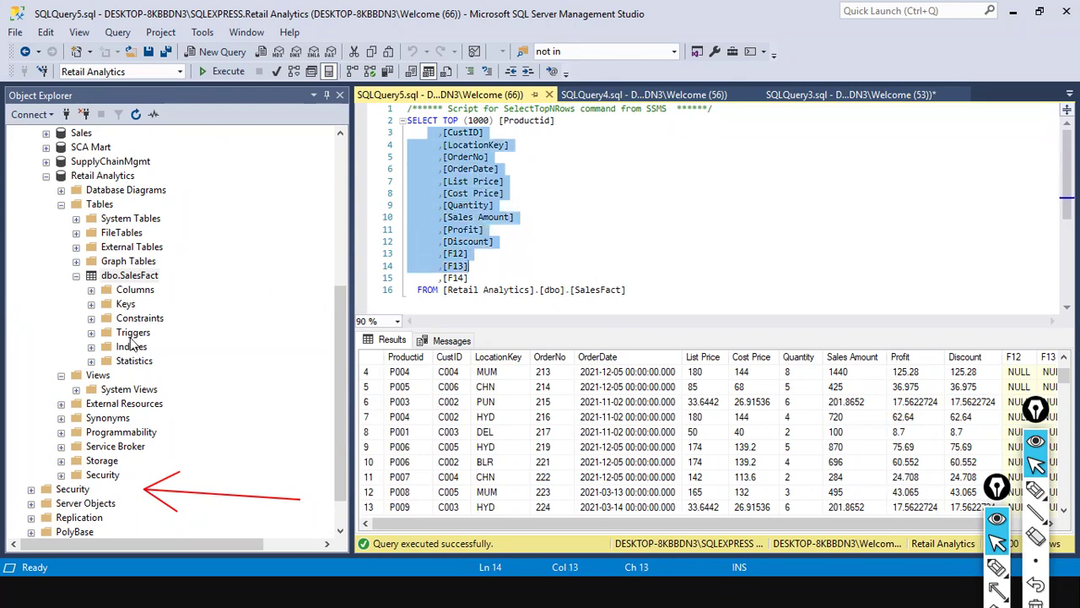
{"action": "right_click", "coordinate": [139, 277]}
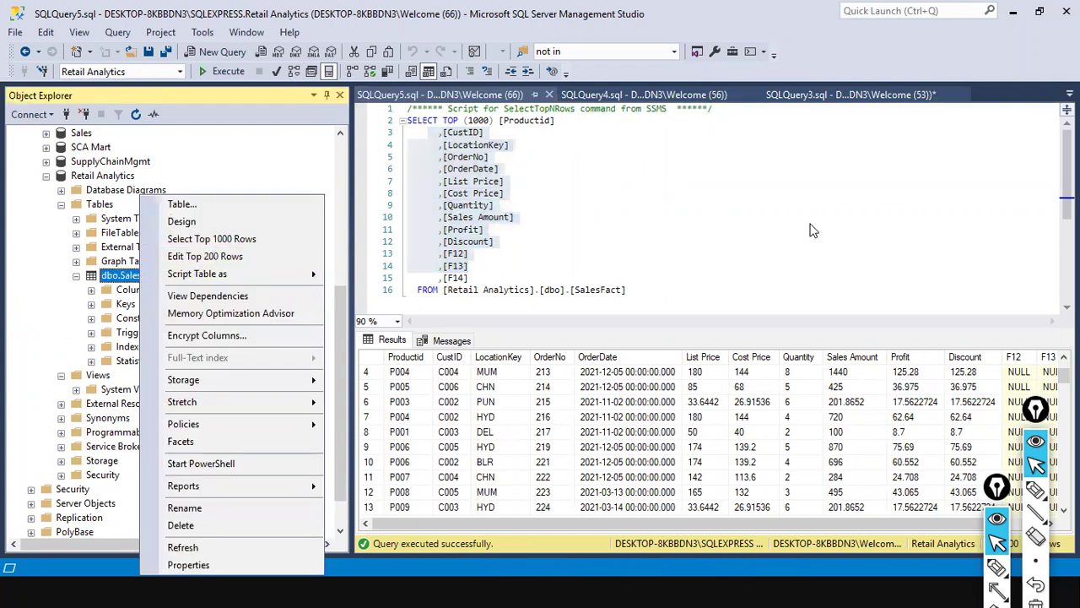
{"action": "left_click", "coordinate": [810, 221]}
{"action": "left_click", "coordinate": [810, 221]}
Replace TOP (1000) with * in the SELECT statement on SalesFact and try to run the whole script
{"action": "mouse_move", "coordinate": [439, 120]}
{"action": "left_mouse_down"}
{"action": "mouse_move", "coordinate": [398, 131]}
{"action": "mouse_move", "coordinate": [438, 132]}
{"action": "mouse_move", "coordinate": [419, 123]}
{"action": "left_mouse_up"}
{"action": "left_click", "coordinate": [424, 121]}
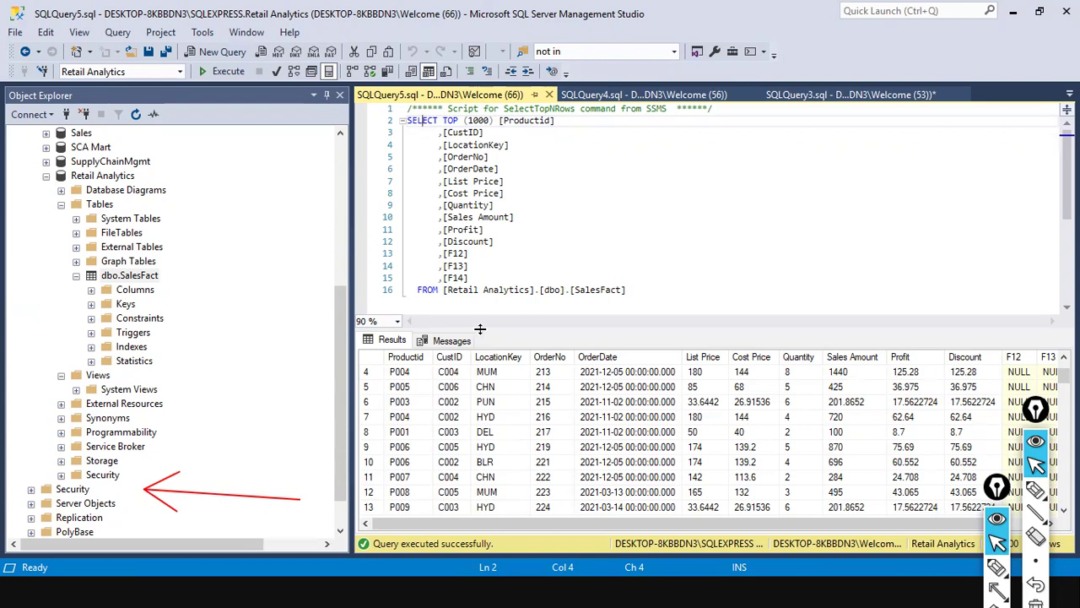
{"action": "left_click_drag", "start_coordinate": [440, 120], "coordinate": [499, 120]}
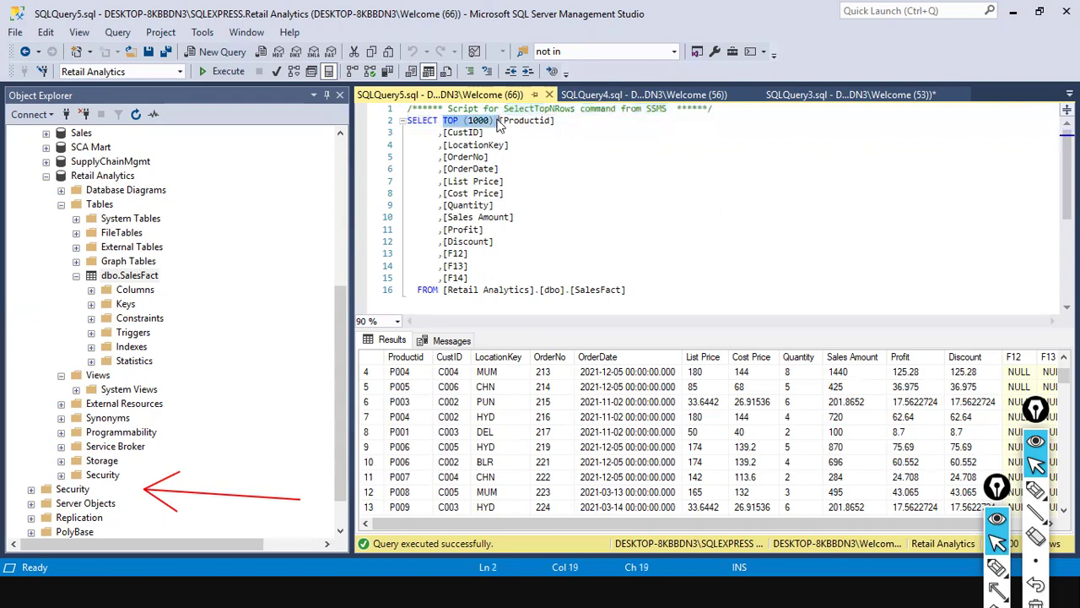
{"action": "type", "text": "*"}
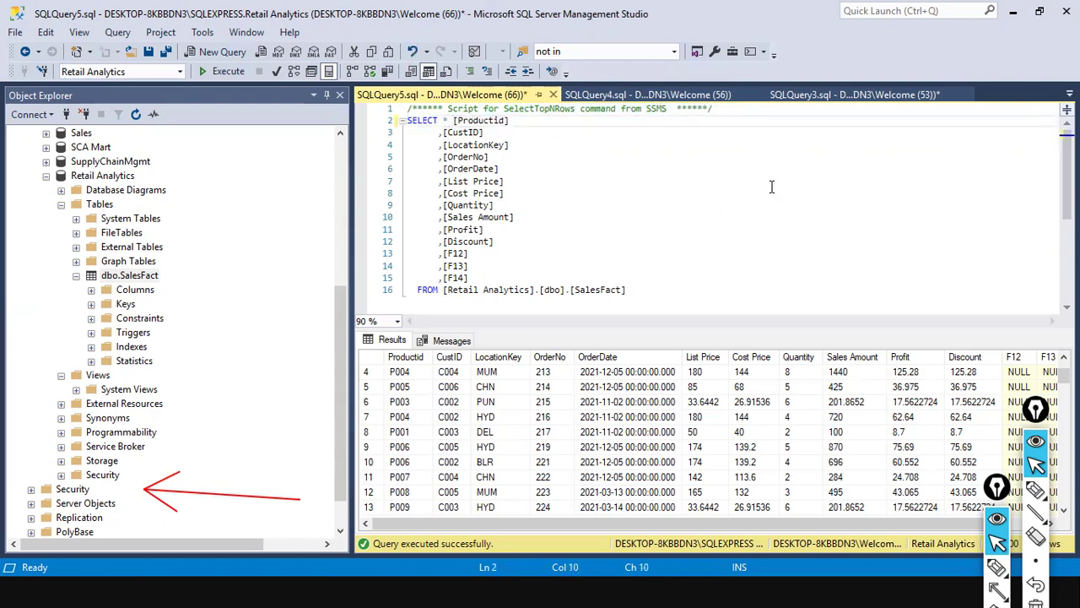
{"action": "key", "text": "ctrl+a"}
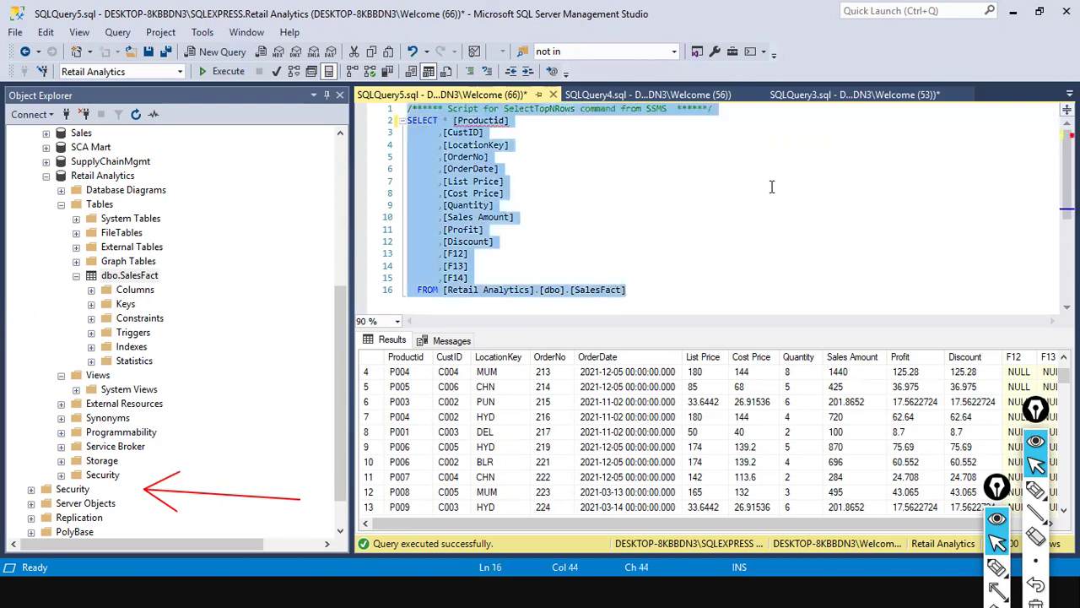
{"action": "key", "text": "F5"}
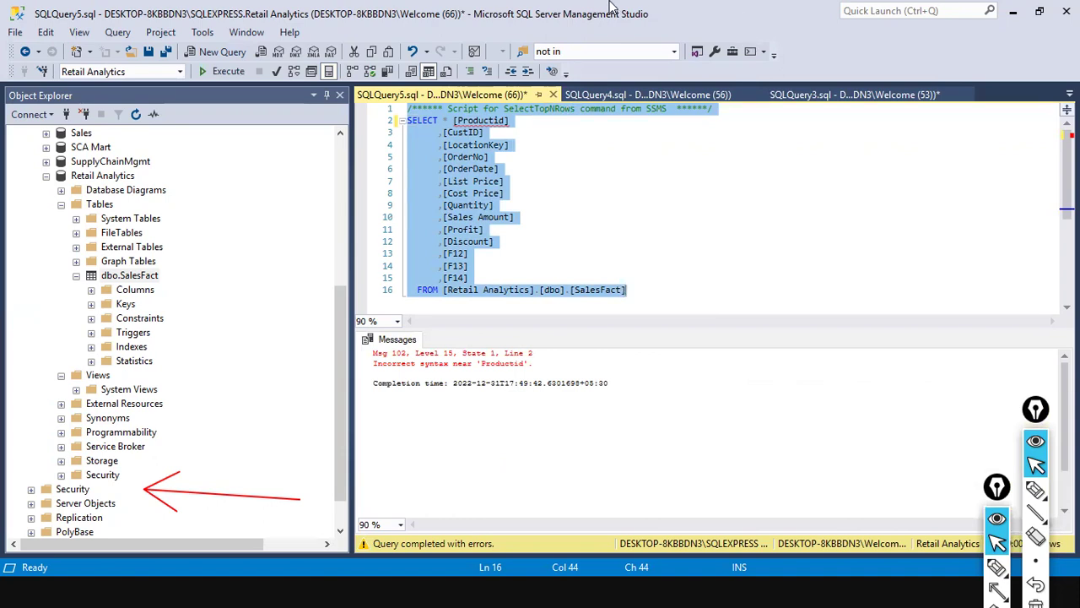
Remove the * before [Productid] in the SELECT statement and run the whole script again
{"action": "left_click", "coordinate": [520, 144]}
{"action": "mouse_move", "coordinate": [456, 121]}
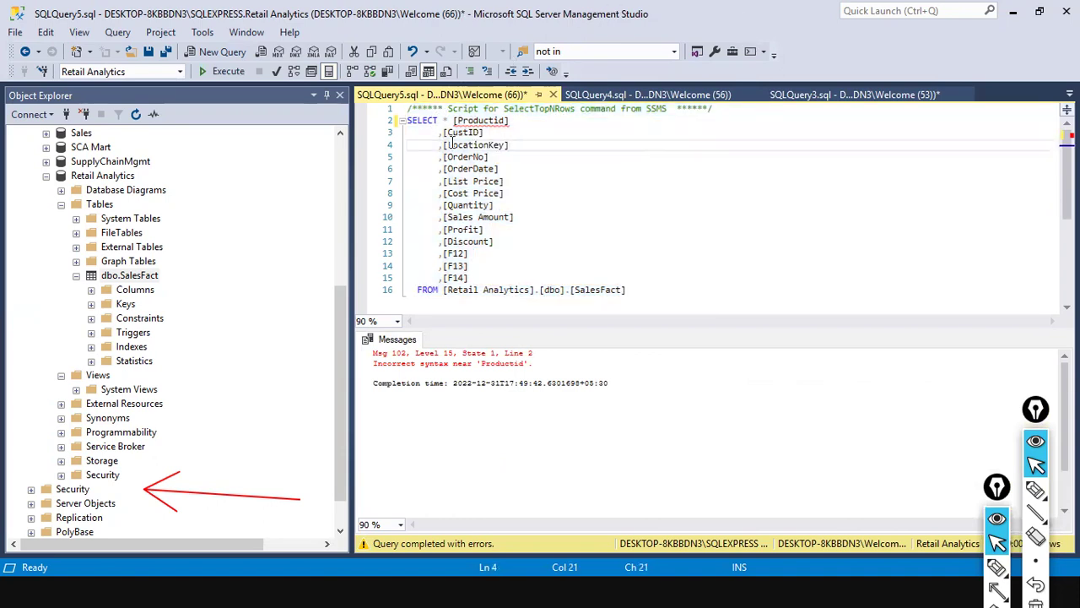
{"action": "left_click", "coordinate": [446, 120]}
{"action": "key", "text": "BackSpace"}
{"action": "key", "text": "BackSpace"}
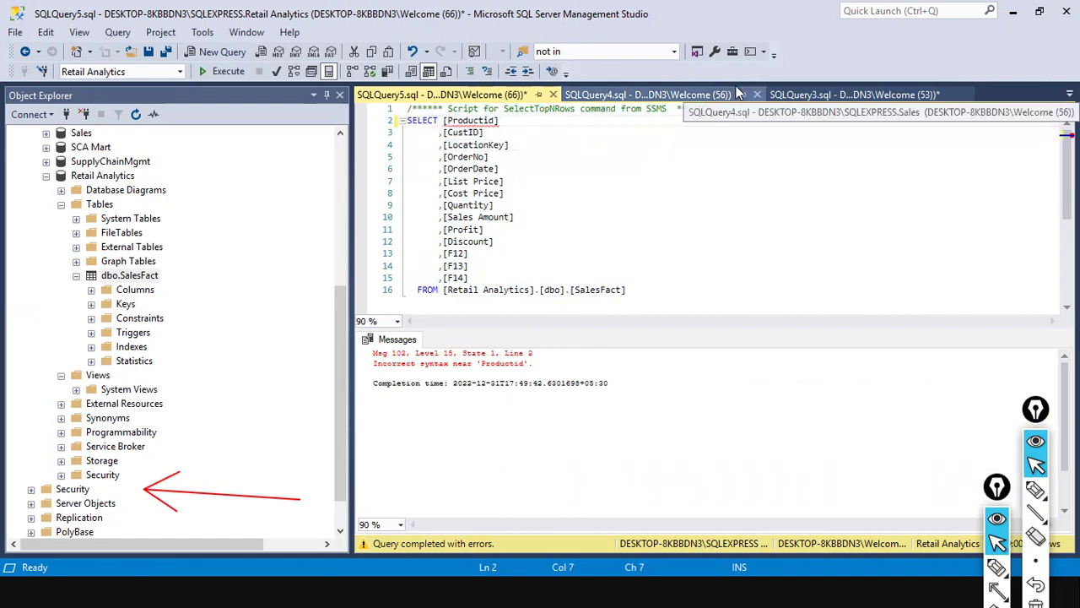
{"action": "key", "text": "ctrl+a"}
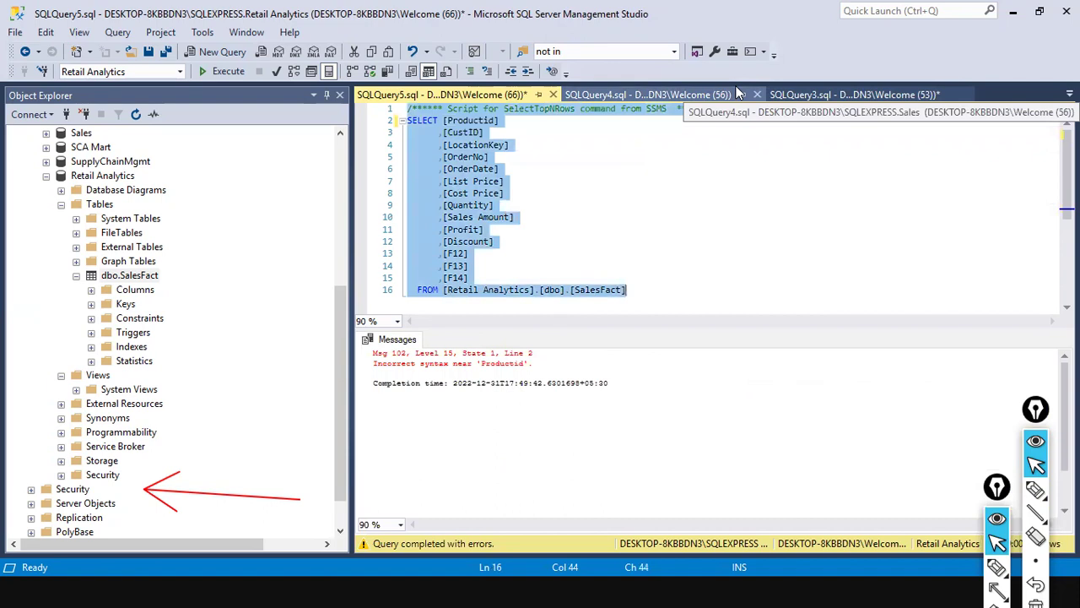
{"action": "key", "text": "F5"}
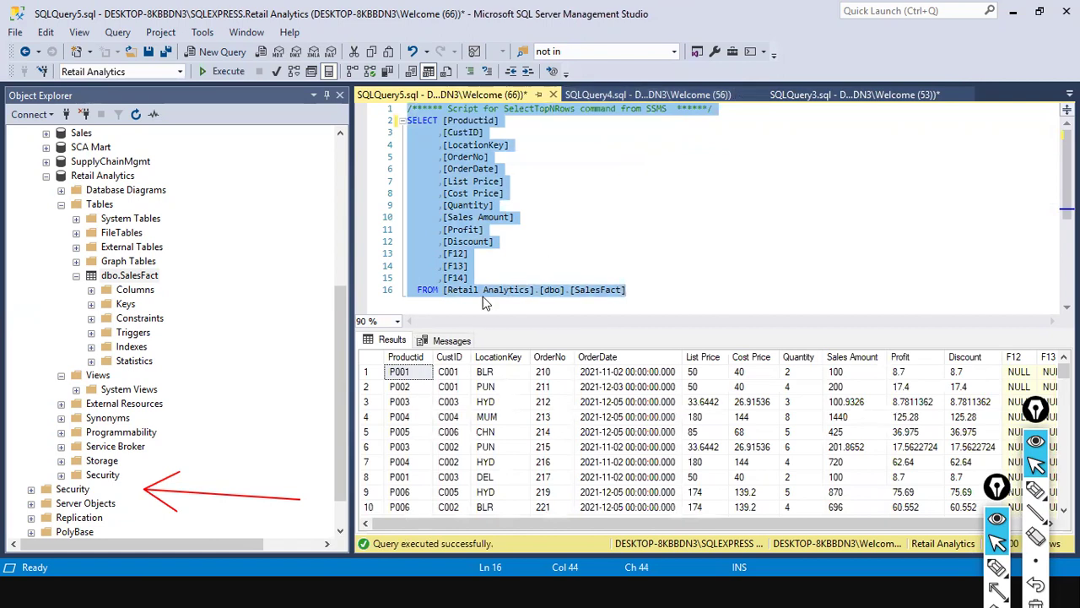
Examine the SalesFact query results and the dbo.SalesFact table under Retail Analytics in Object Explorer
{"action": "left_click", "coordinate": [483, 293]}
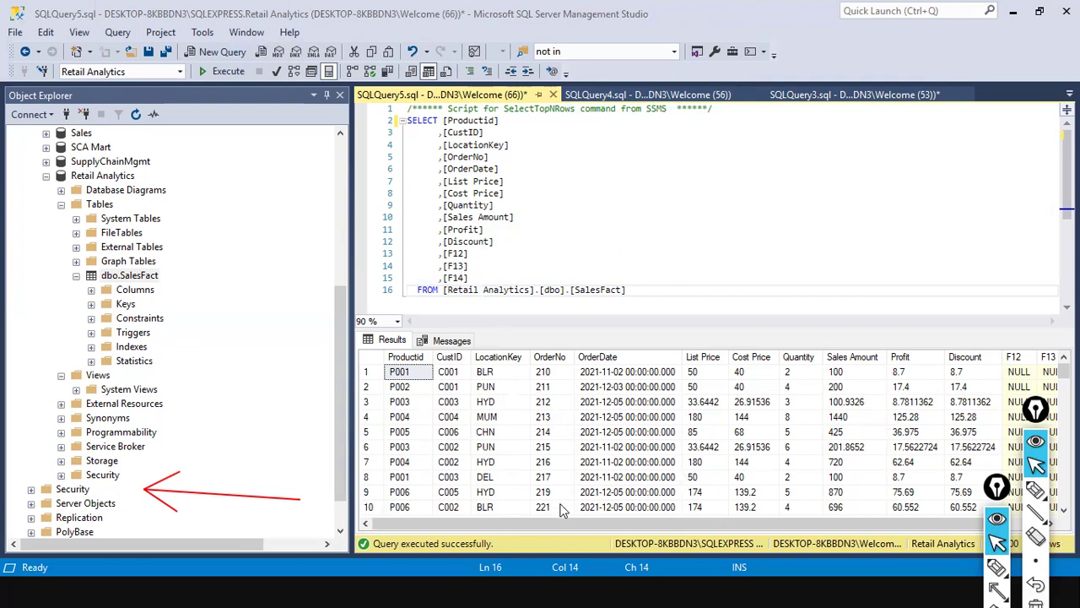
{"action": "left_click", "coordinate": [527, 532]}
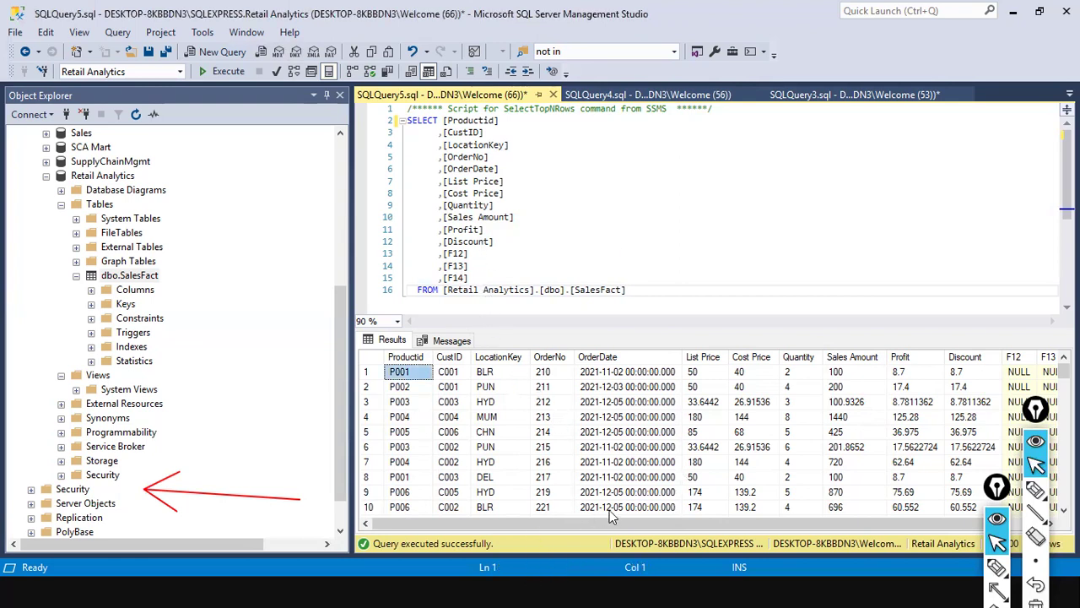
{"action": "left_click", "coordinate": [666, 507]}
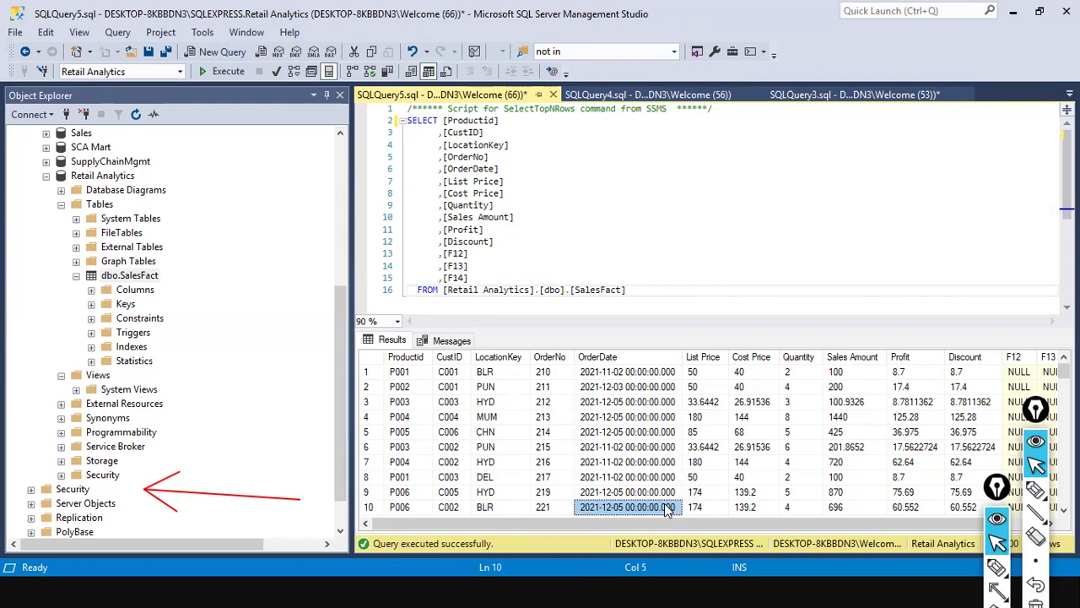
{"action": "left_click", "coordinate": [782, 292]}
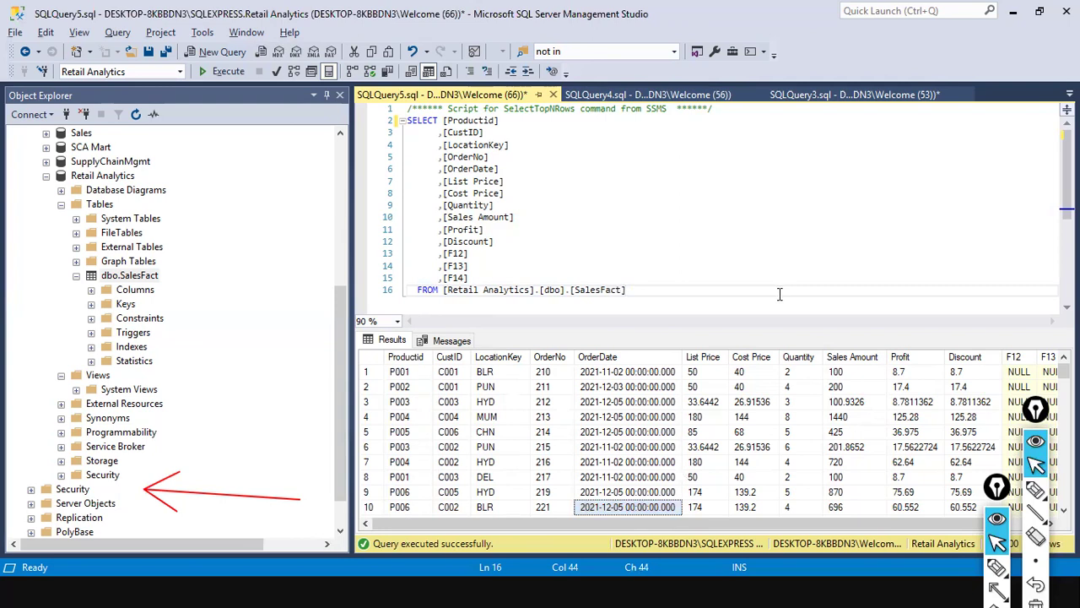
{"action": "key", "text": "alt+Tab"}
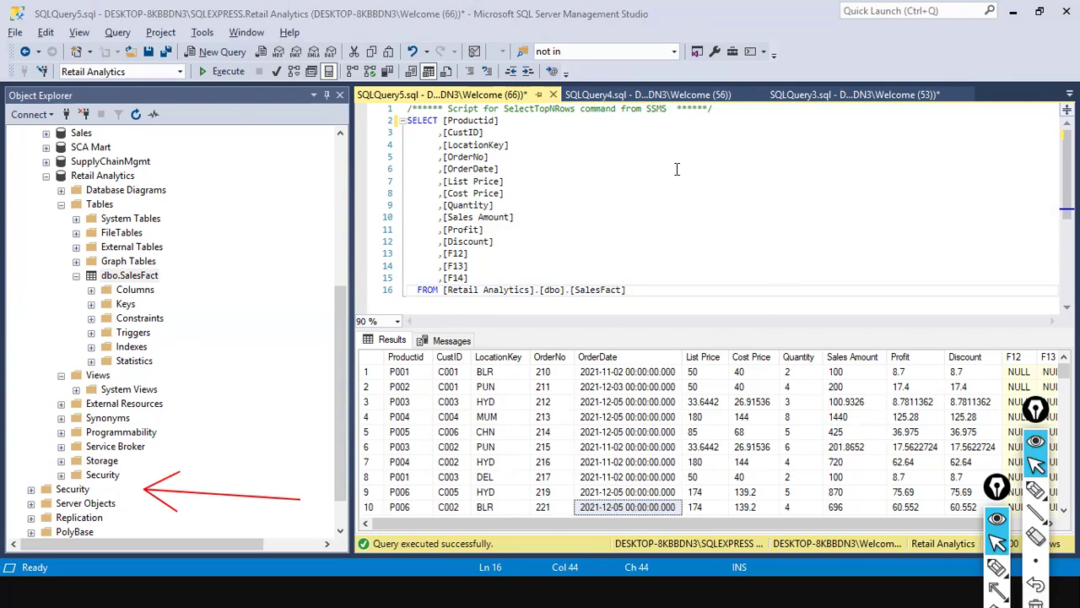
{"action": "scroll", "coordinate": [172, 180], "scroll_direction": "up", "scroll_amount": 3}
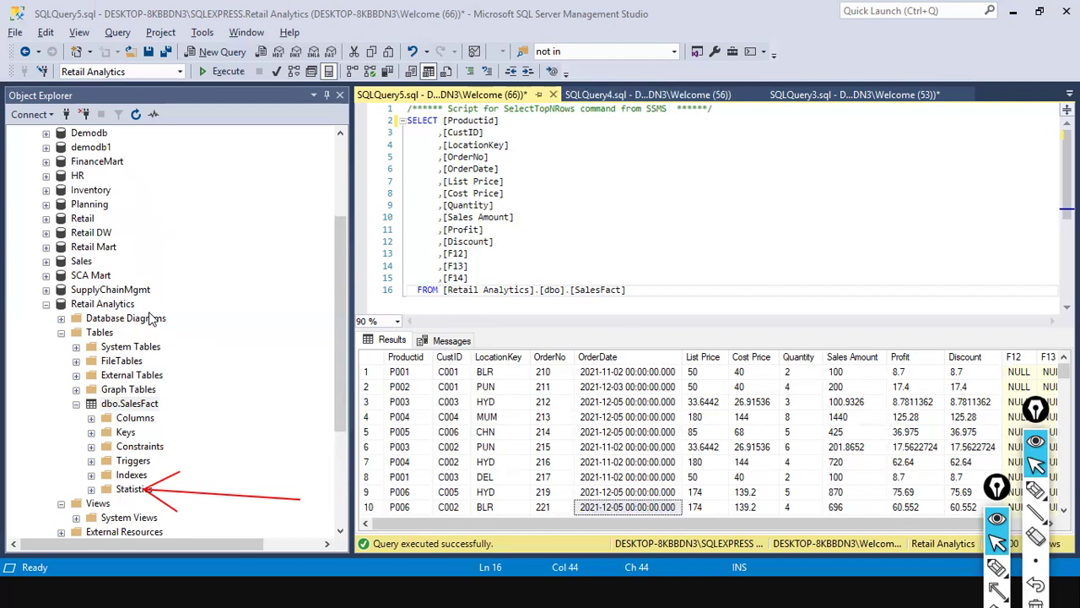
{"action": "scroll", "coordinate": [150, 317], "scroll_direction": "down", "scroll_amount": 2}
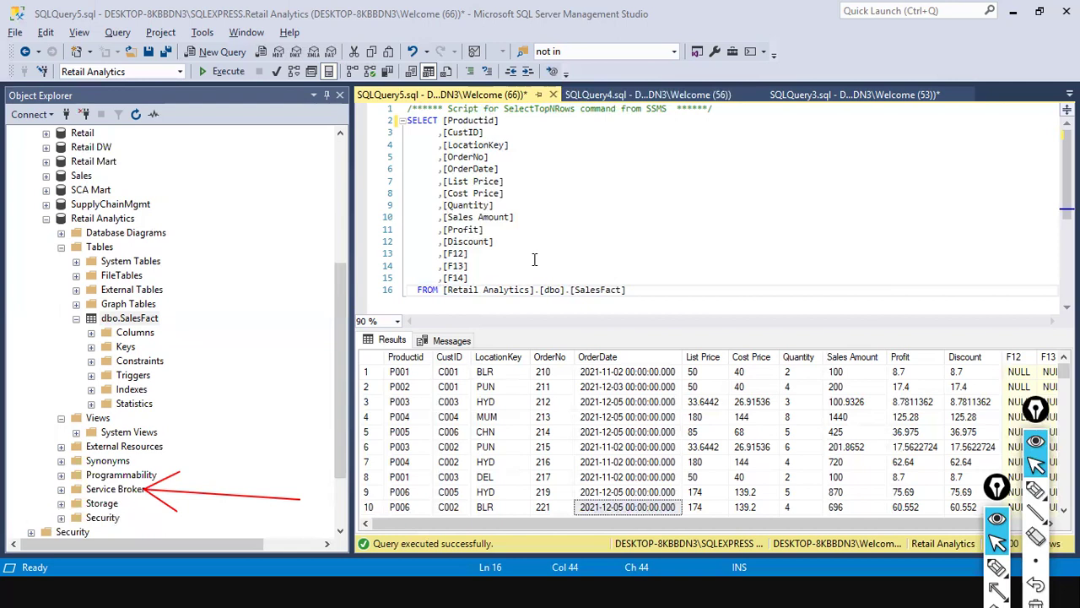
{"action": "left_click", "coordinate": [144, 319]}
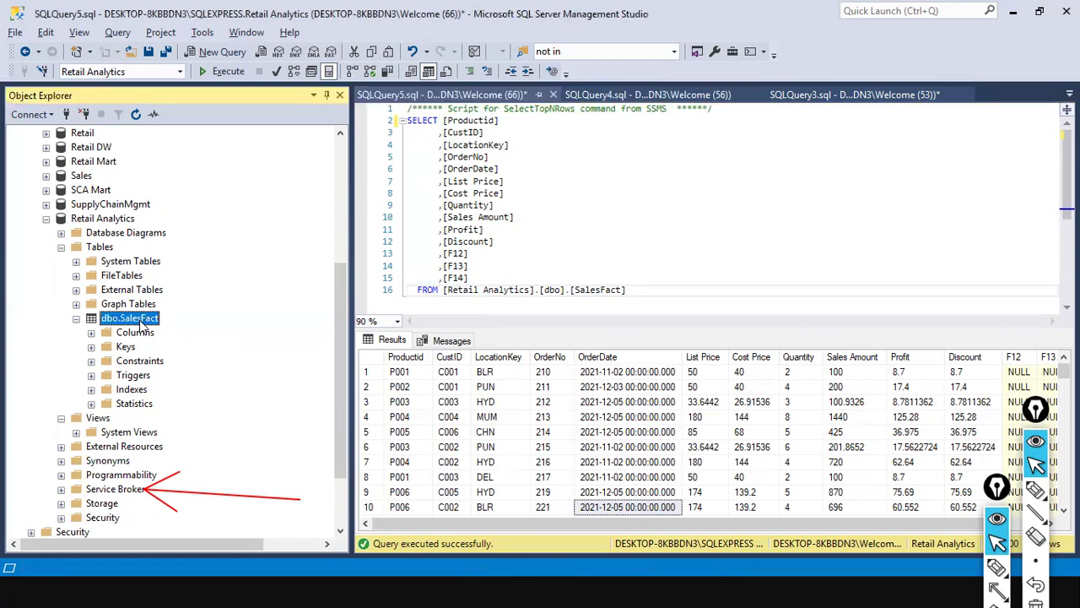
{"action": "key", "text": "Escape"}
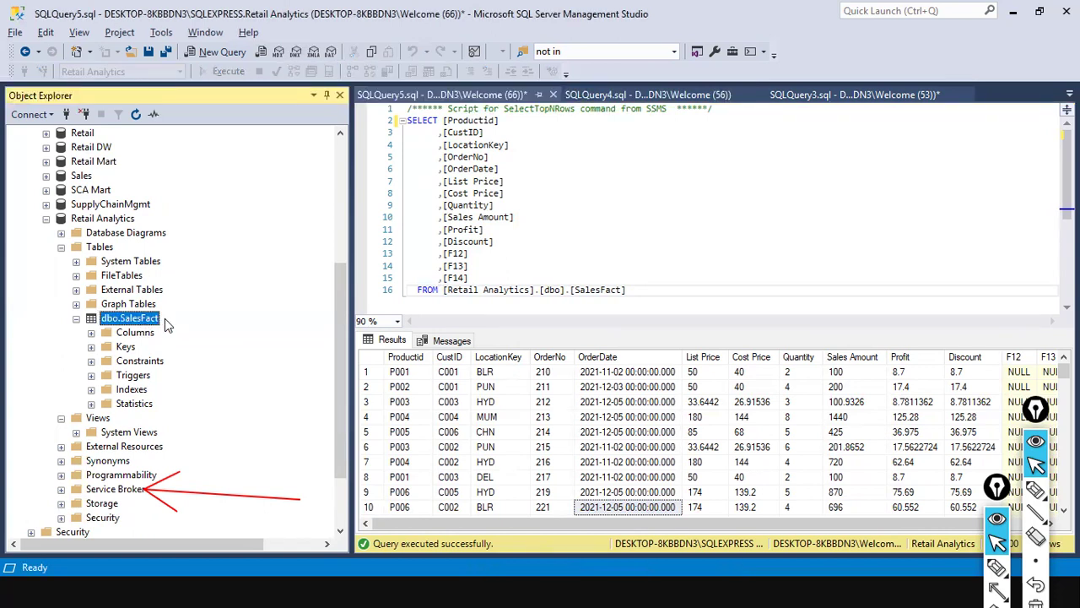
{"action": "key", "text": "alt+Tab"}
{"action": "key", "text": "alt+Tab"}
{"action": "key", "text": "alt+Tab"}
{"action": "key", "text": "alt+Tab"}
{"action": "key", "text": "alt+Tab"}
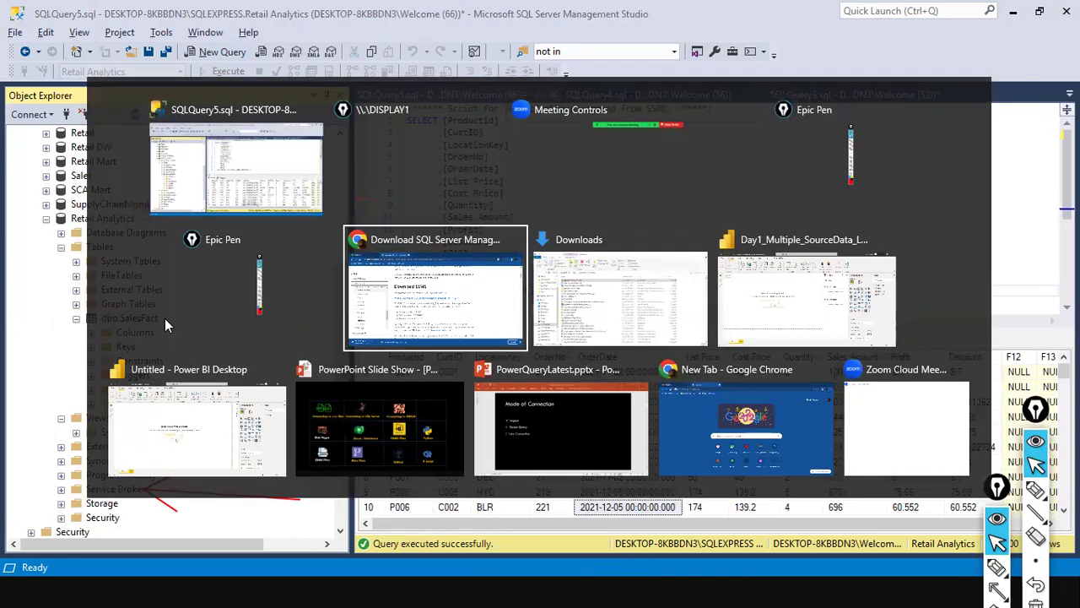
{"action": "key", "text": "alt+Tab"}
{"action": "left_click", "coordinate": [217, 305]}
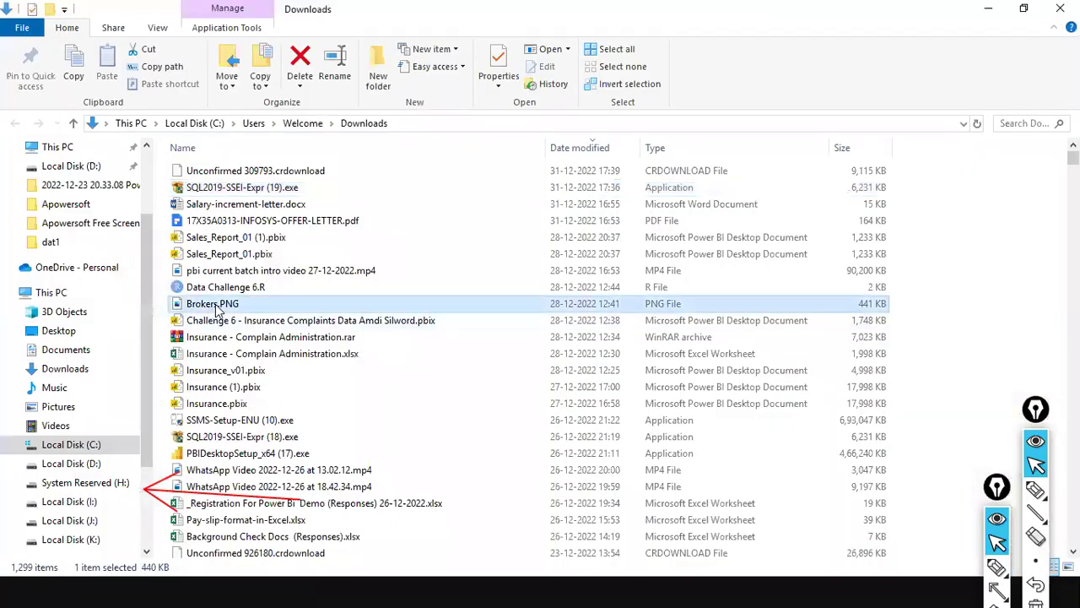
{"action": "key", "text": "alt+Tab"}
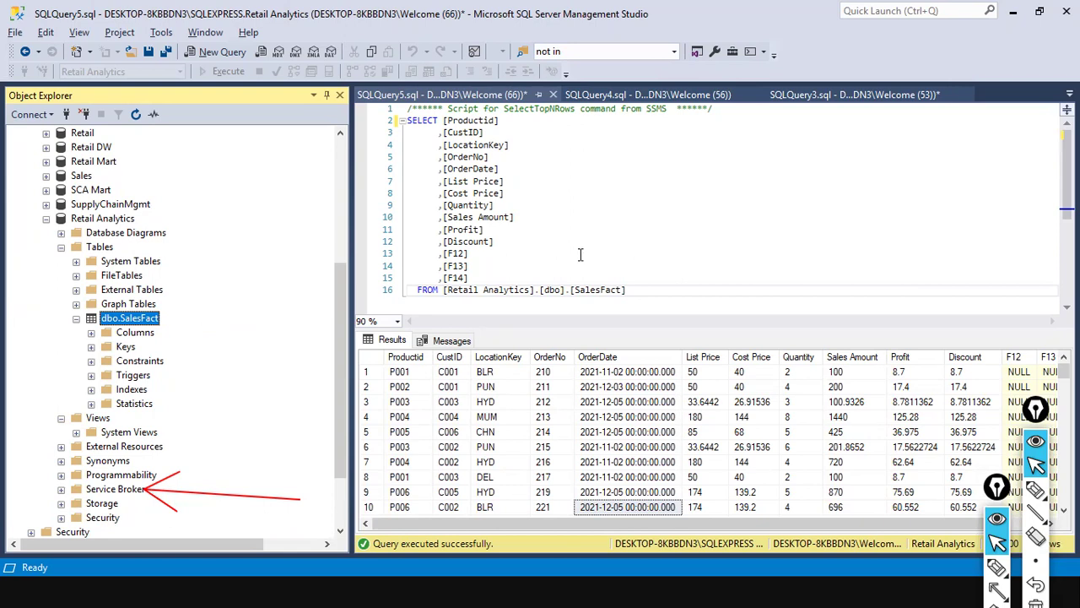
{"action": "key", "text": "alt+Tab"}
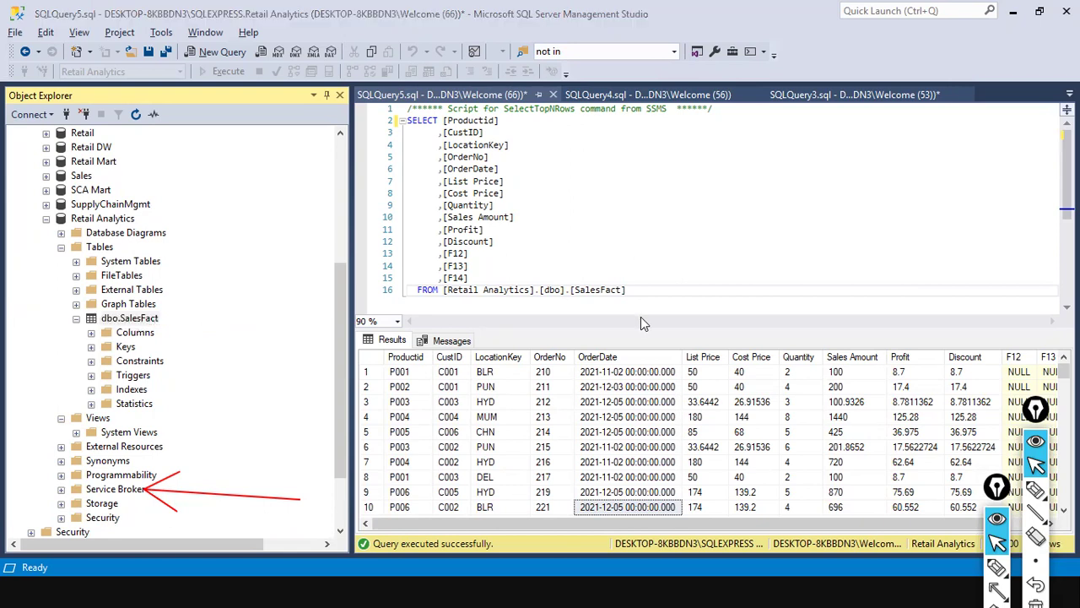
Locate the NcSales.xlsx workbook in the dat1 folder on Local Disk (D:) in File Explorer
{"action": "key", "text": "F2"}
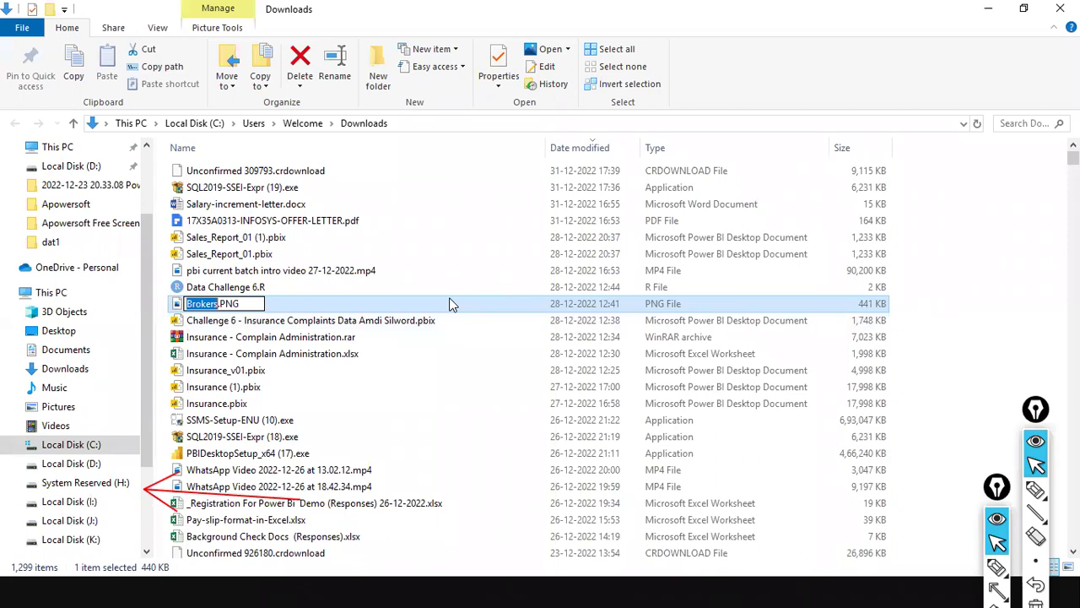
{"action": "left_click", "coordinate": [71, 463]}
{"action": "type", "text": "dat1"}
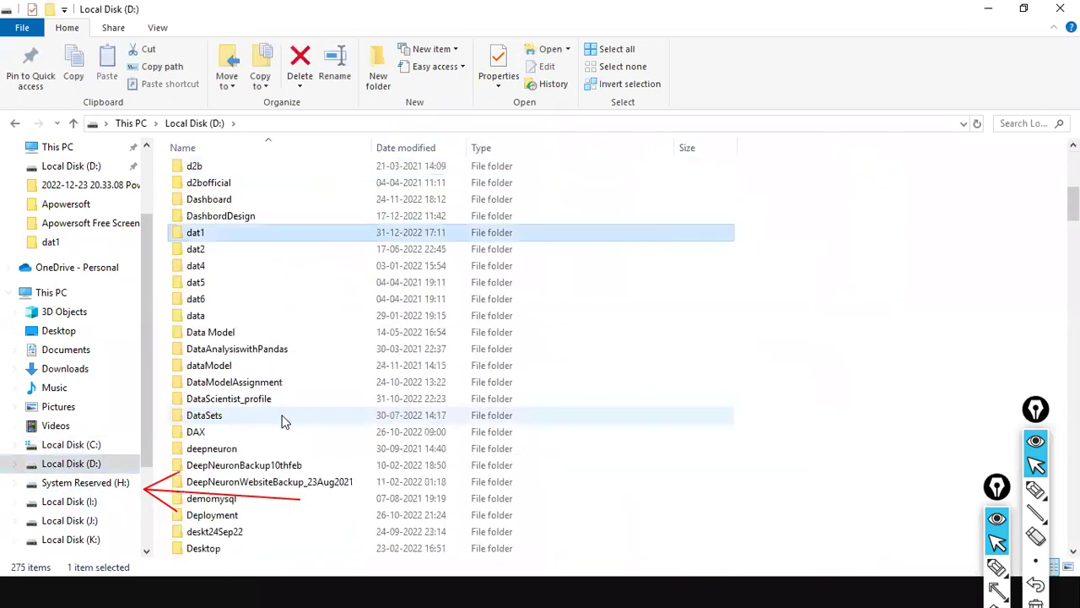
{"action": "key", "text": "Return"}
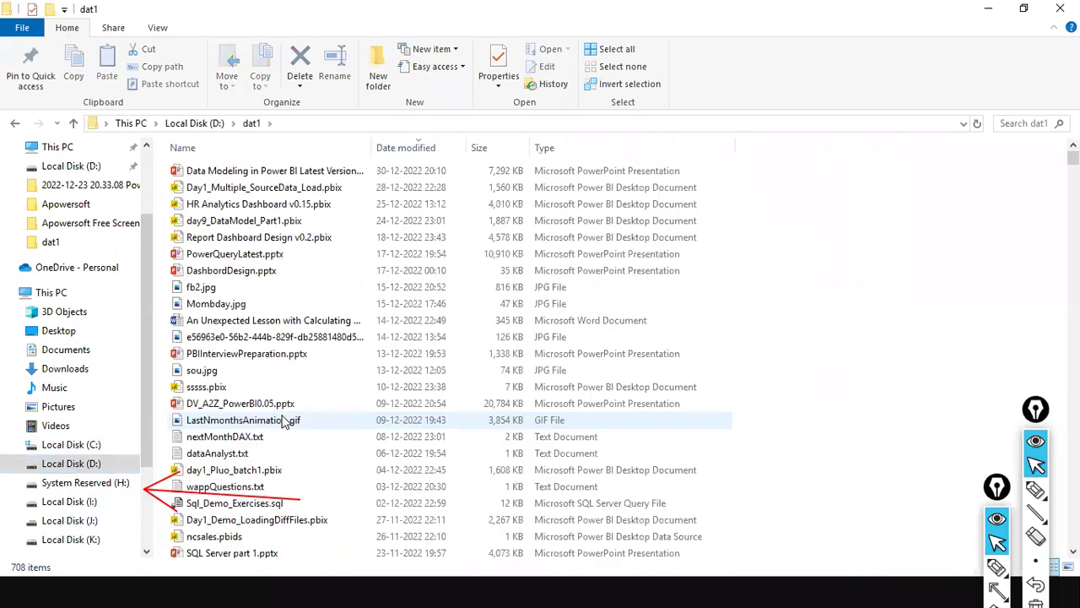
{"action": "type", "text": "nc"}
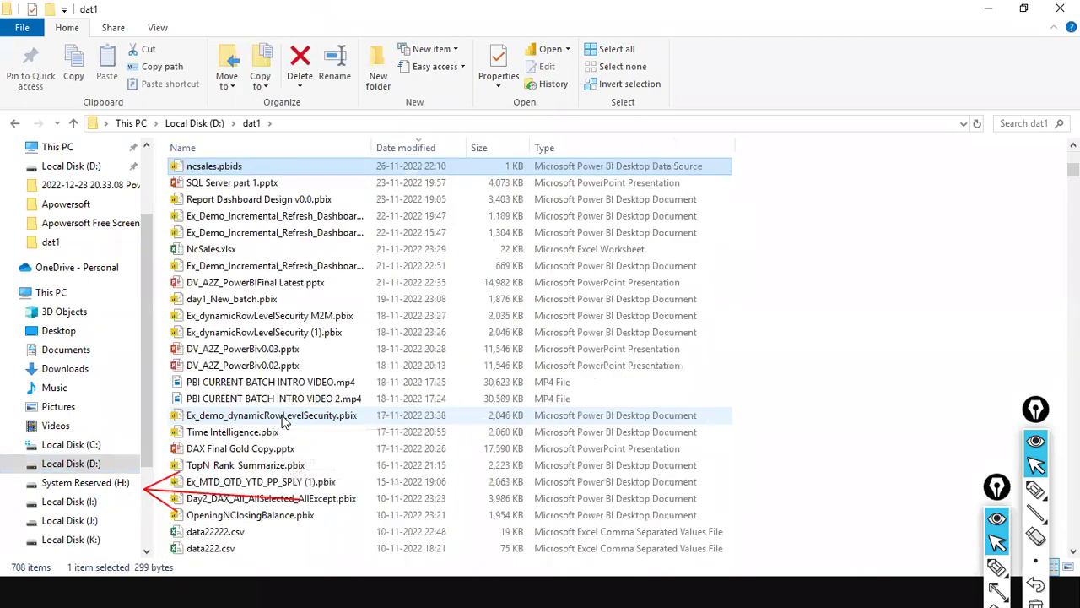
{"action": "type", "text": "n"}
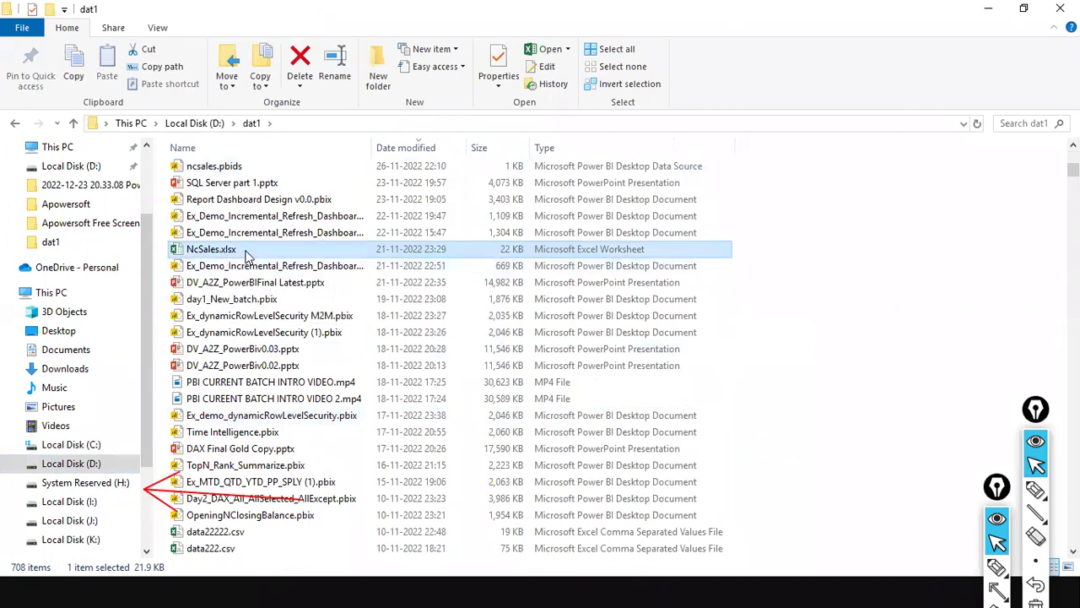
Compare the NcSales.xlsx source file with the dbo.SalesFact table in SQL Server Management Studio and view the table's available commands
{"action": "key", "text": "alt+Tab"}
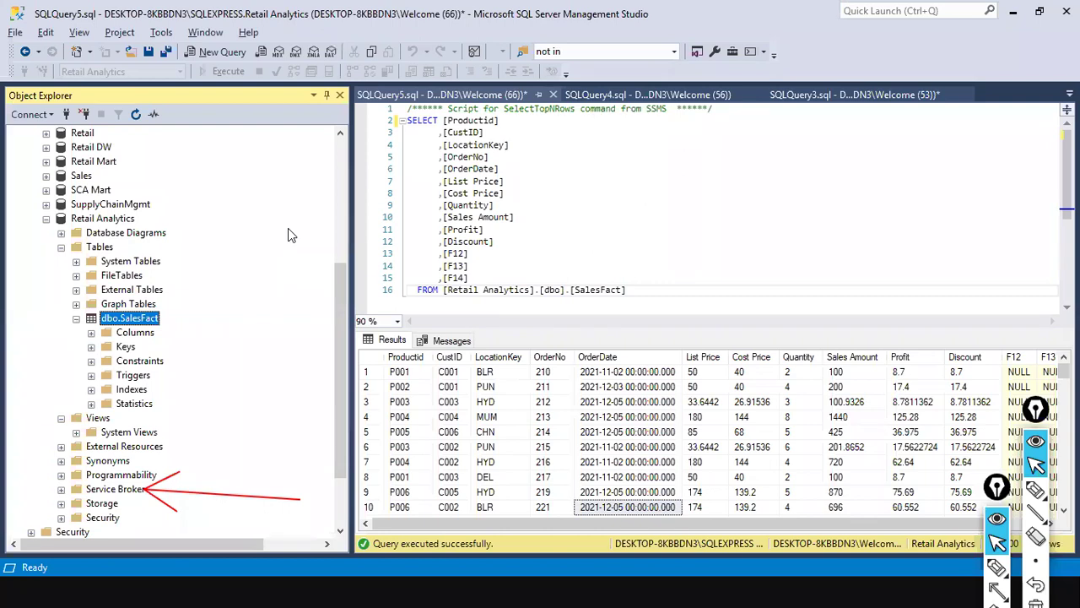
{"action": "key", "text": "alt+Tab"}
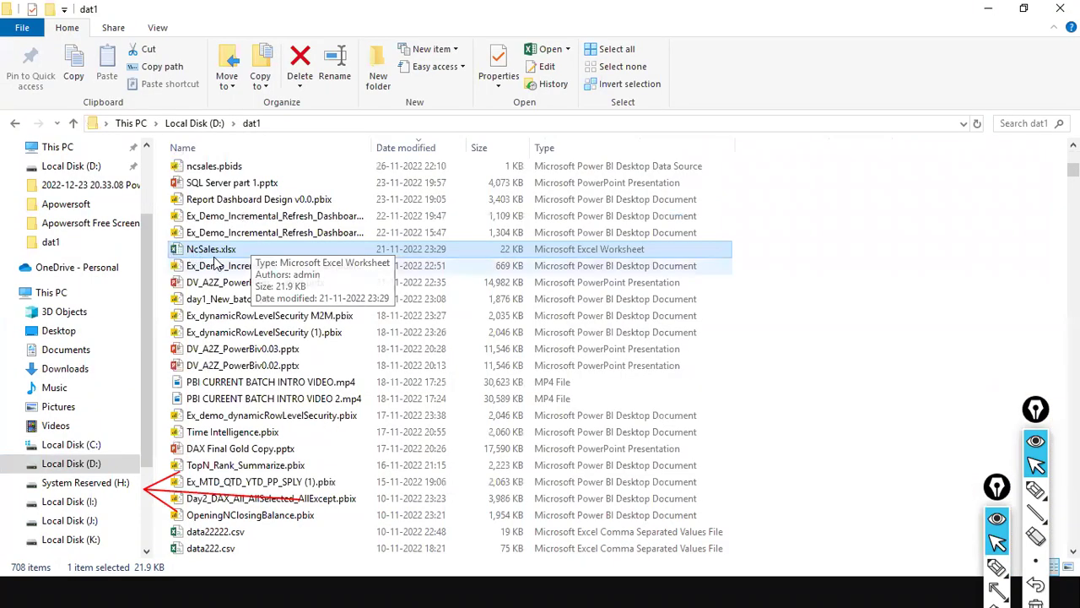
{"action": "key", "text": "alt+Tab"}
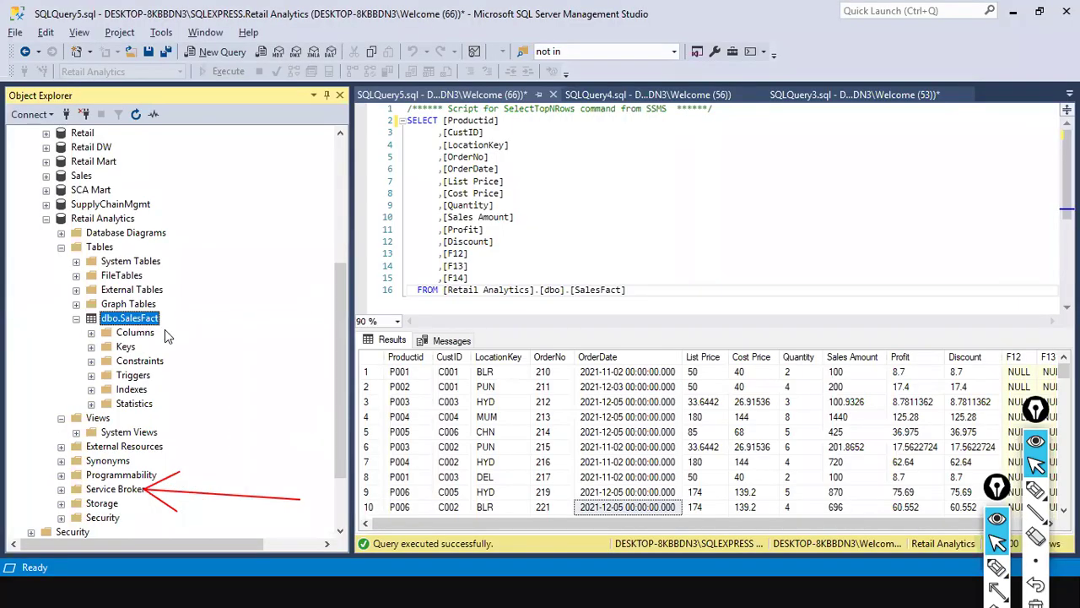
{"action": "right_click", "coordinate": [152, 331]}
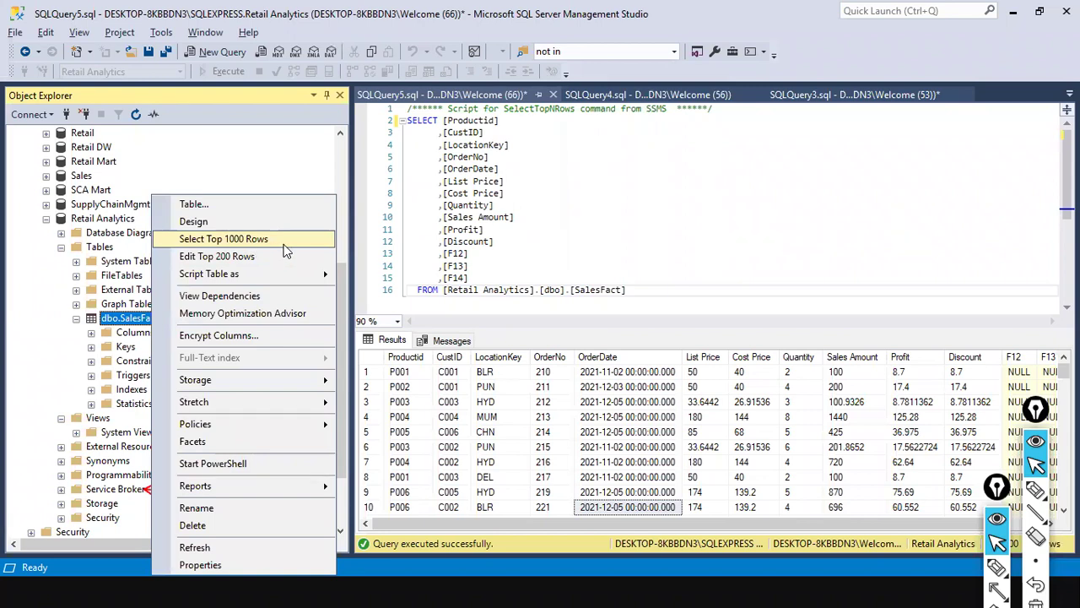
{"action": "left_click", "coordinate": [596, 183]}
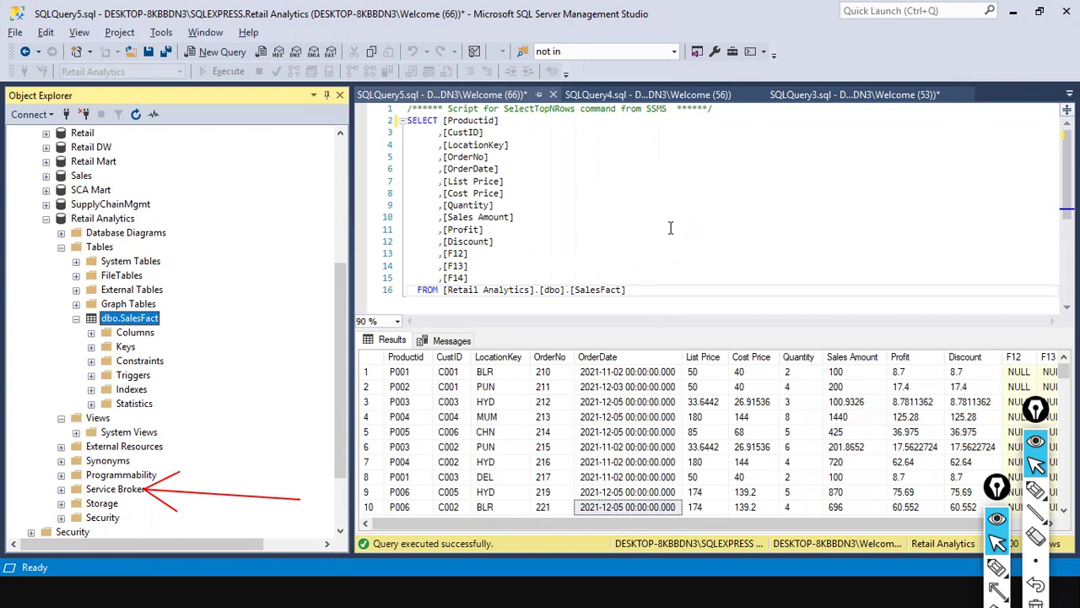
Switch to the Day1_Multiple_SourceData_Load report in Power BI Desktop
{"action": "key", "text": "alt+Tab"}
{"action": "key", "text": "alt+Tab"}
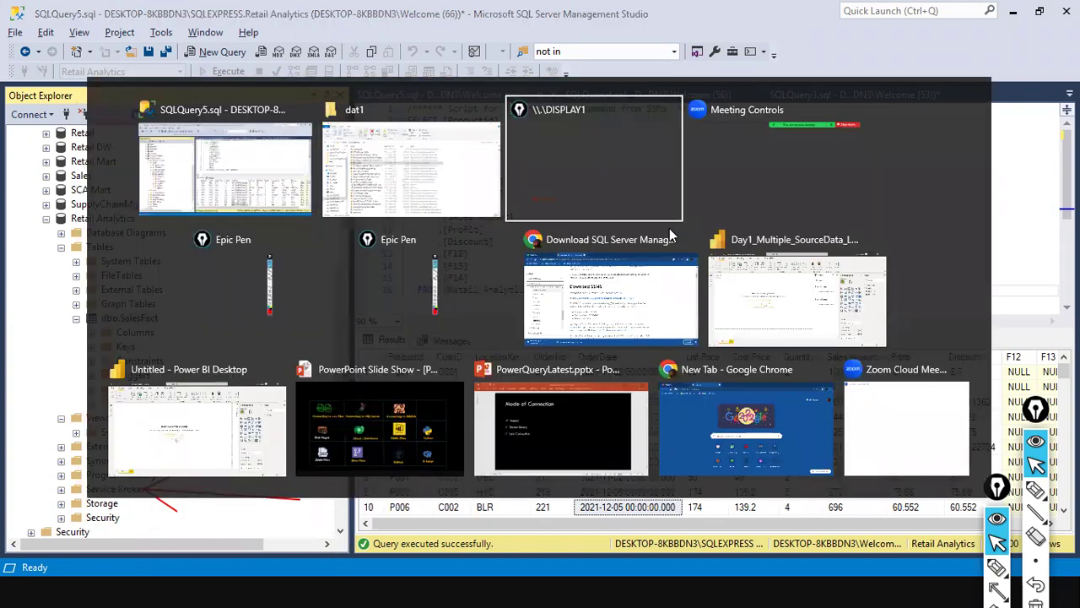
{"action": "key", "text": "Escape"}
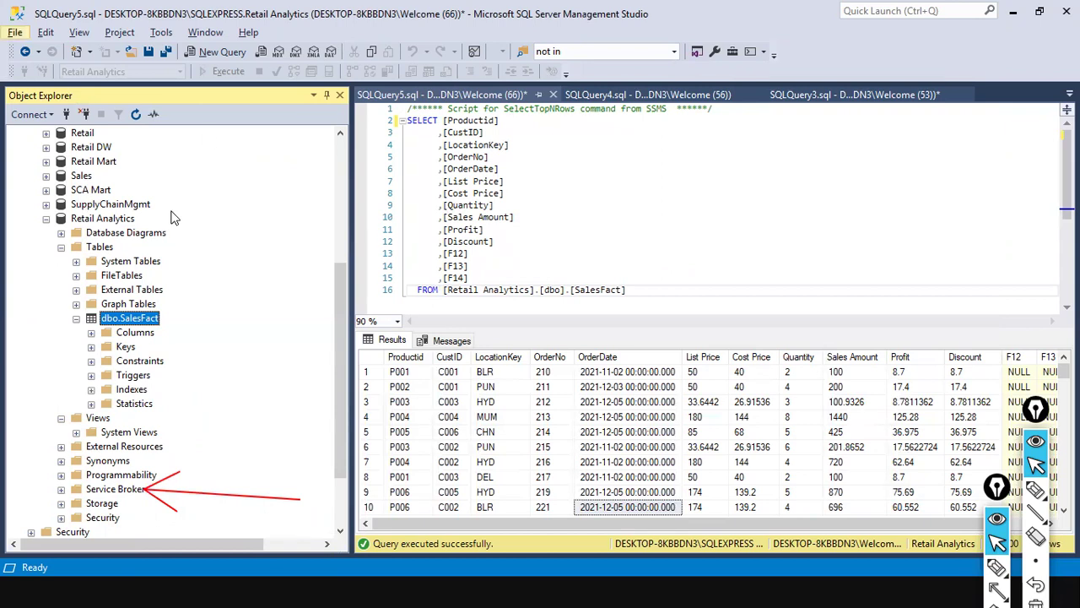
{"action": "key", "text": "alt+Tab"}
{"action": "key", "text": "alt+Tab"}
{"action": "key", "text": "alt+Tab"}
{"action": "key", "text": "alt+Tab"}
{"action": "key", "text": "alt+Tab"}
{"action": "key", "text": "alt+Tab"}
{"action": "key", "text": "alt+Tab"}
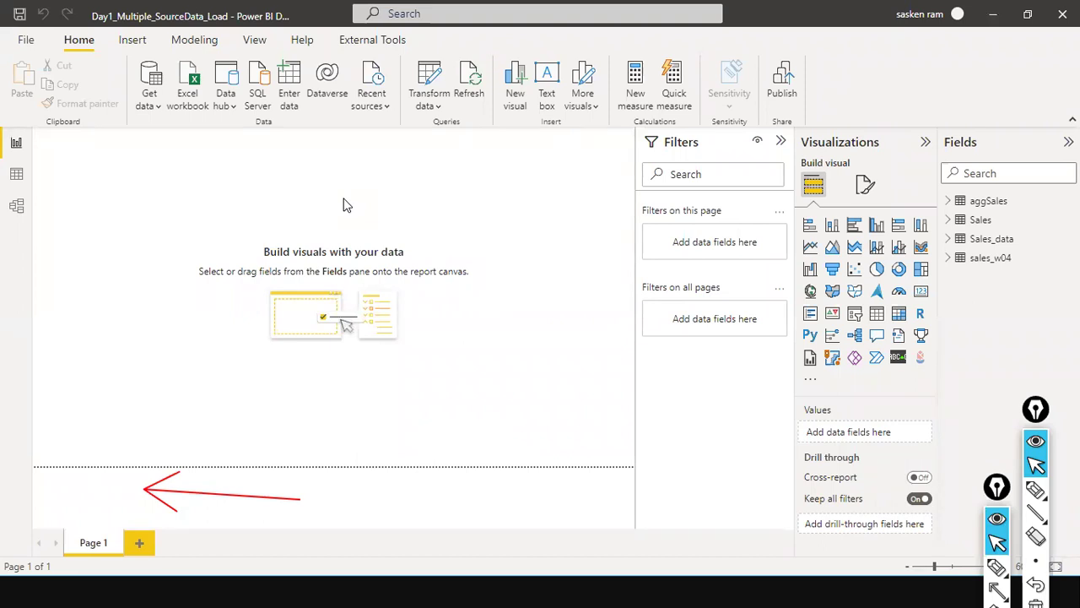
{"action": "key", "text": "alt+Tab"}
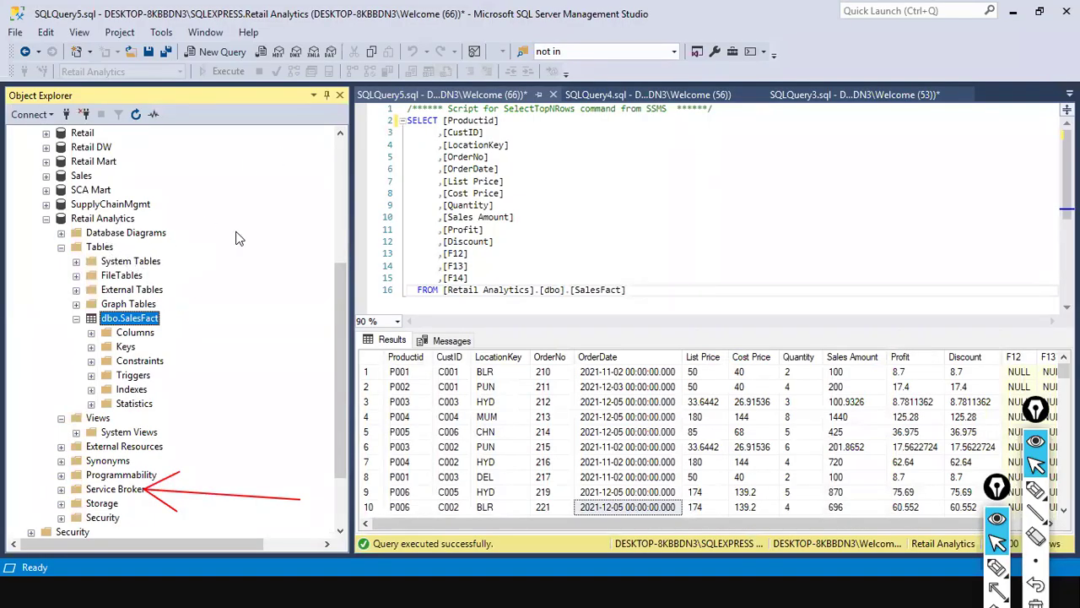
{"action": "key", "text": "alt+Tab"}
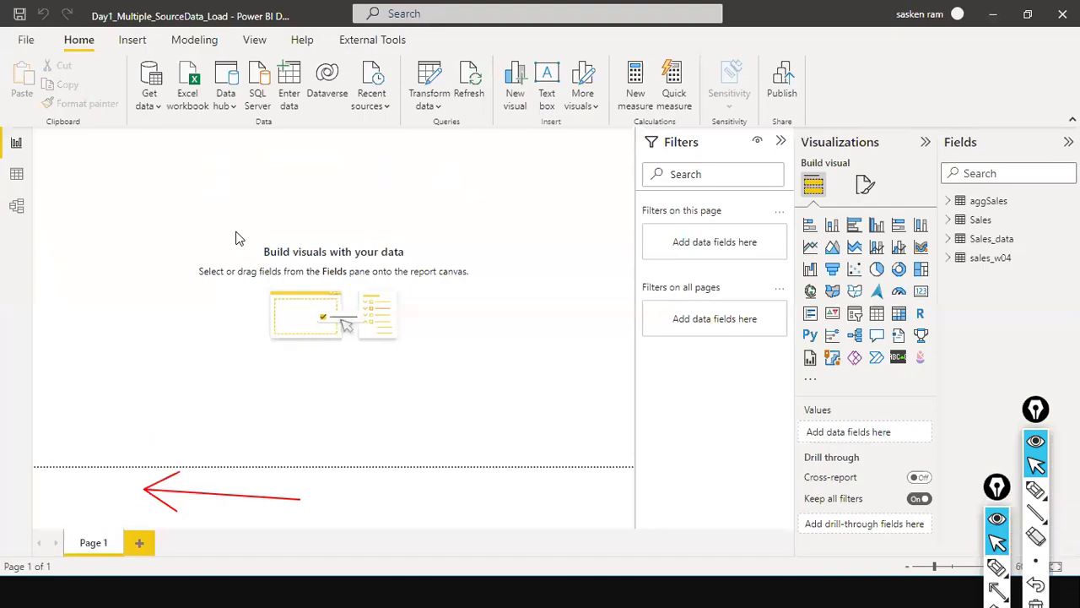
Start a new SQL Server database connection from the full list of data sources
{"action": "left_click", "coordinate": [157, 106]}
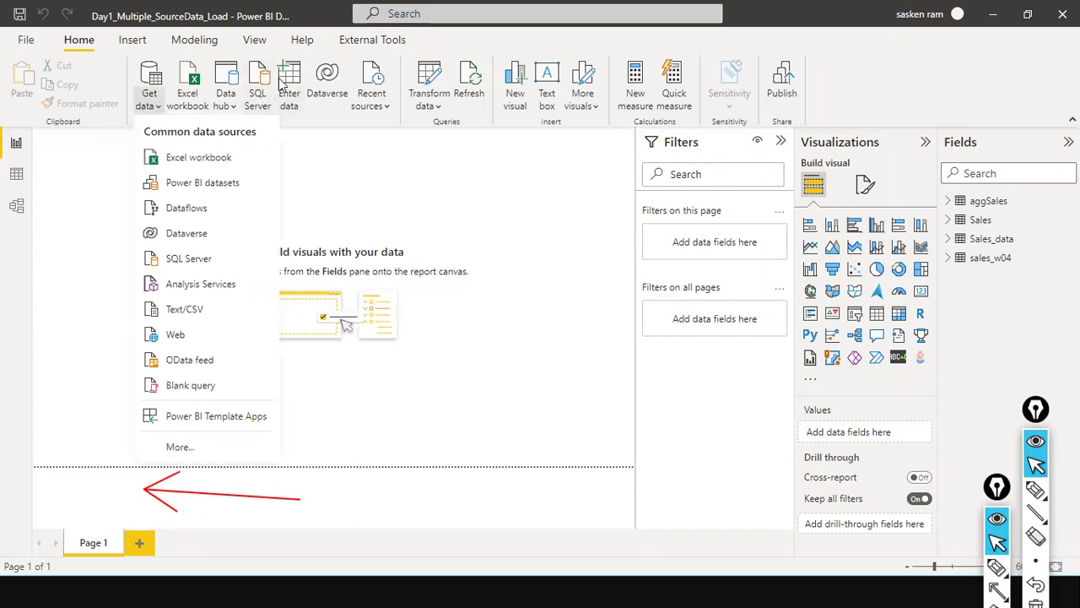
{"action": "left_click", "coordinate": [279, 83]}
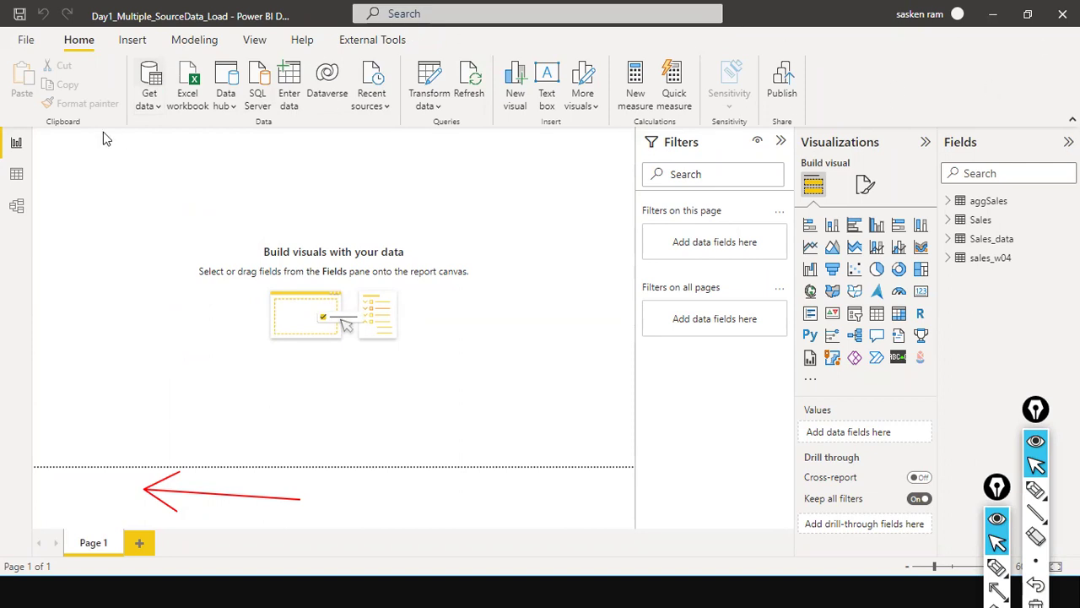
{"action": "left_click", "coordinate": [154, 109]}
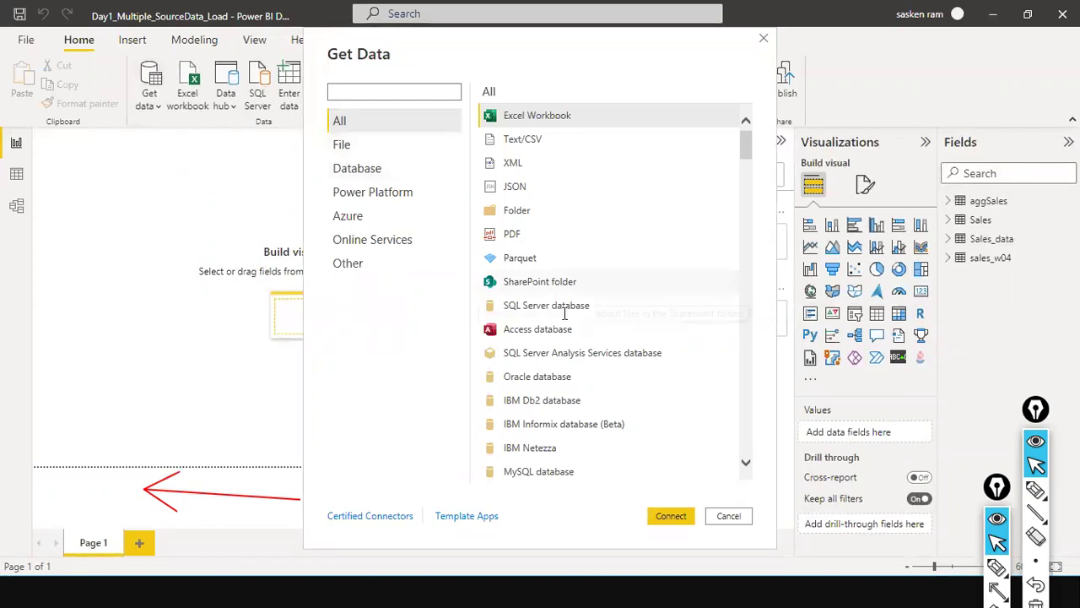
{"action": "left_click", "coordinate": [652, 304]}
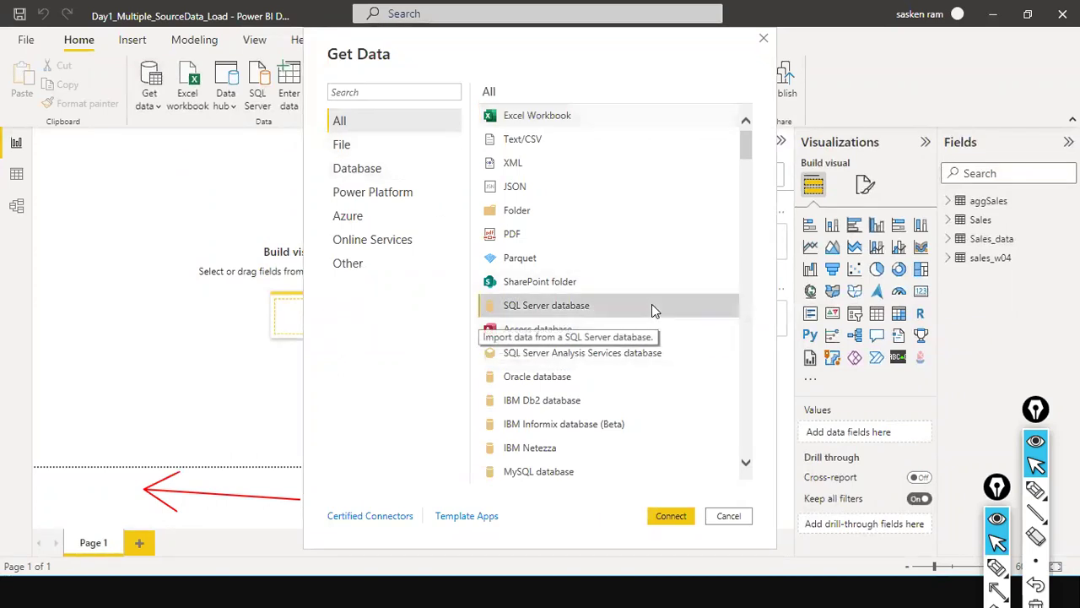
{"action": "left_click", "coordinate": [673, 521]}
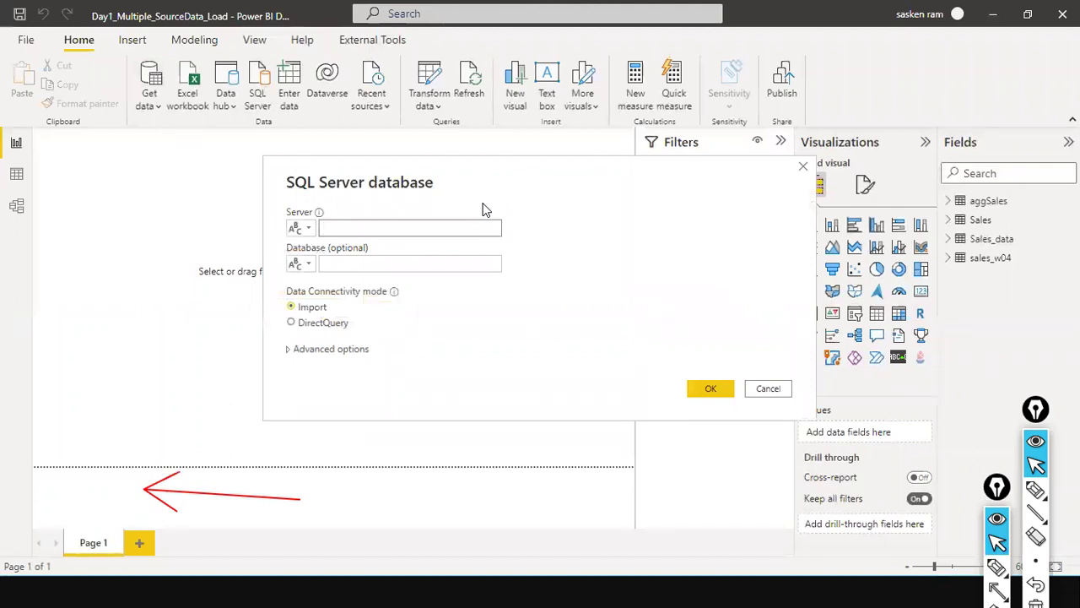
Enter DESKTOP-8KBBDN3\SQLEXRESS as the server of the SQL Server connection
{"action": "type", "text": "DESKTOP-8KBBDN"}
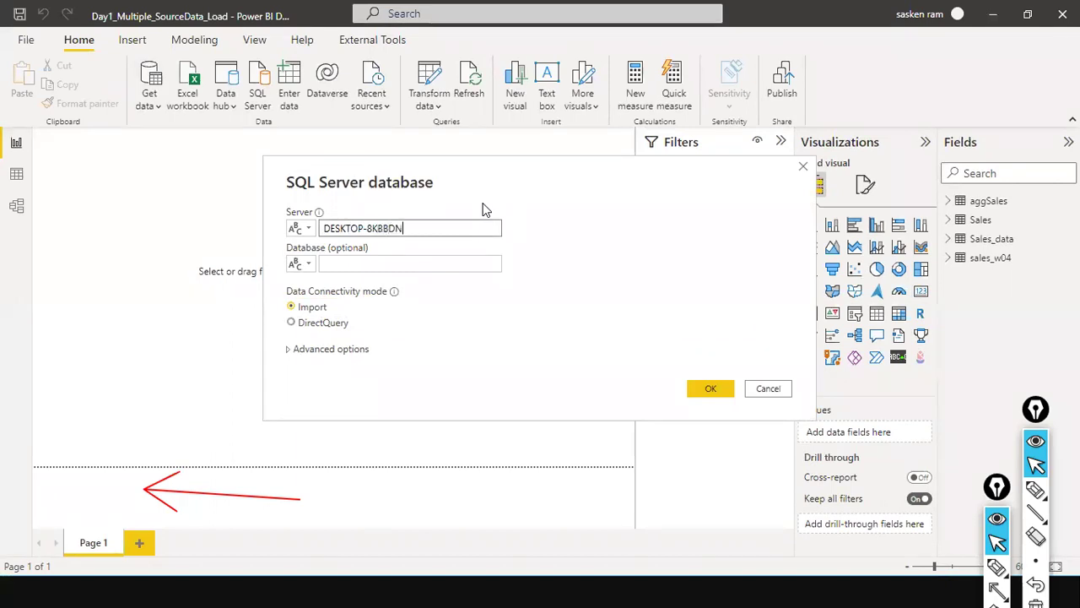
{"action": "type", "text": "3\\SQLEXRESS"}
{"action": "key", "text": "BackSpace"}
{"action": "key", "text": "BackSpace"}
{"action": "type", "text": "SS"}
Enter Retail Analytics as the database of the SQL Server connection
{"action": "left_click", "coordinate": [454, 263]}
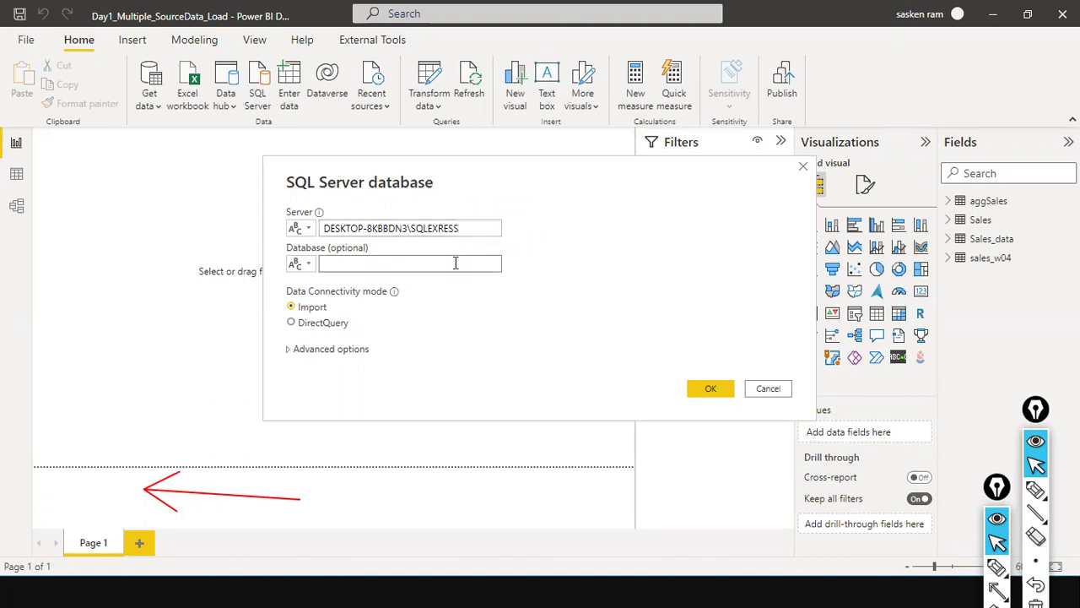
{"action": "type", "text": "rETAIL"}
{"action": "double_click", "coordinate": [454, 263]}
{"action": "key", "text": "BackSpace"}
{"action": "type", "text": "RETA"}
{"action": "key", "text": "BackSpace"}
{"action": "key", "text": "BackSpace"}
{"action": "type", "text": "T"}
{"action": "key", "text": "BackSpace"}
{"action": "key", "text": "BackSpace"}
{"action": "type", "text": "etail An"}
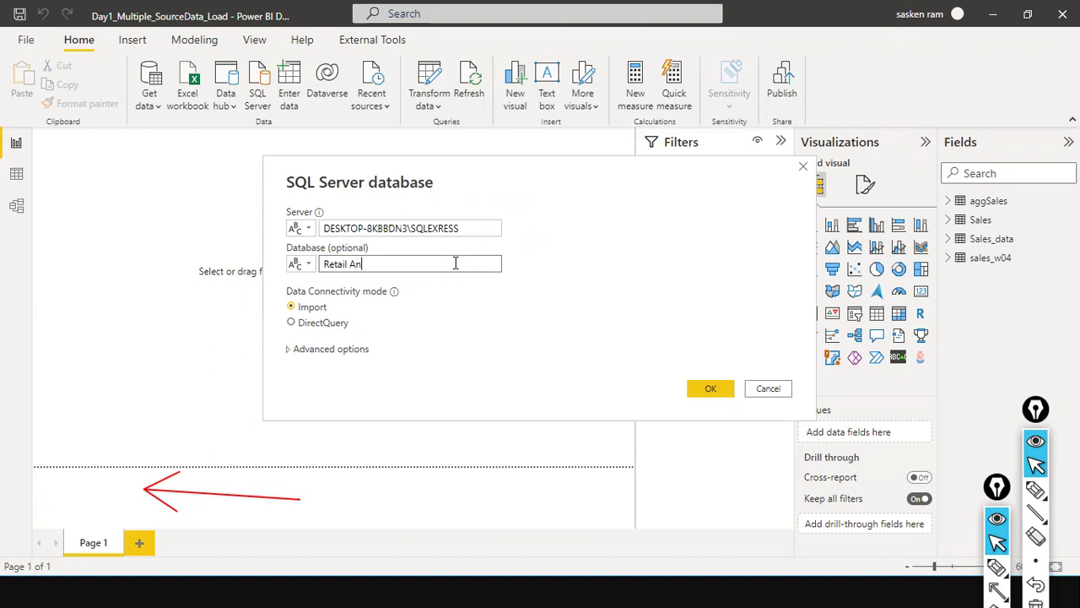
{"action": "type", "text": "altcs"}
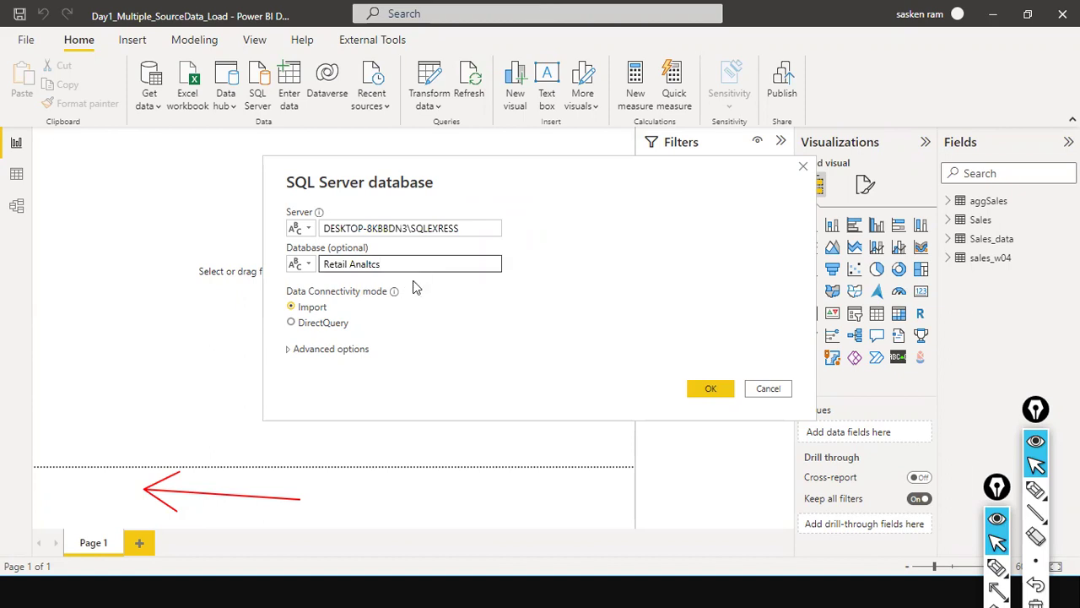
{"action": "key", "text": "BackSpace"}
{"action": "key", "text": "BackSpace"}
{"action": "key", "text": "BackSpace"}
{"action": "key", "text": "BackSpace"}
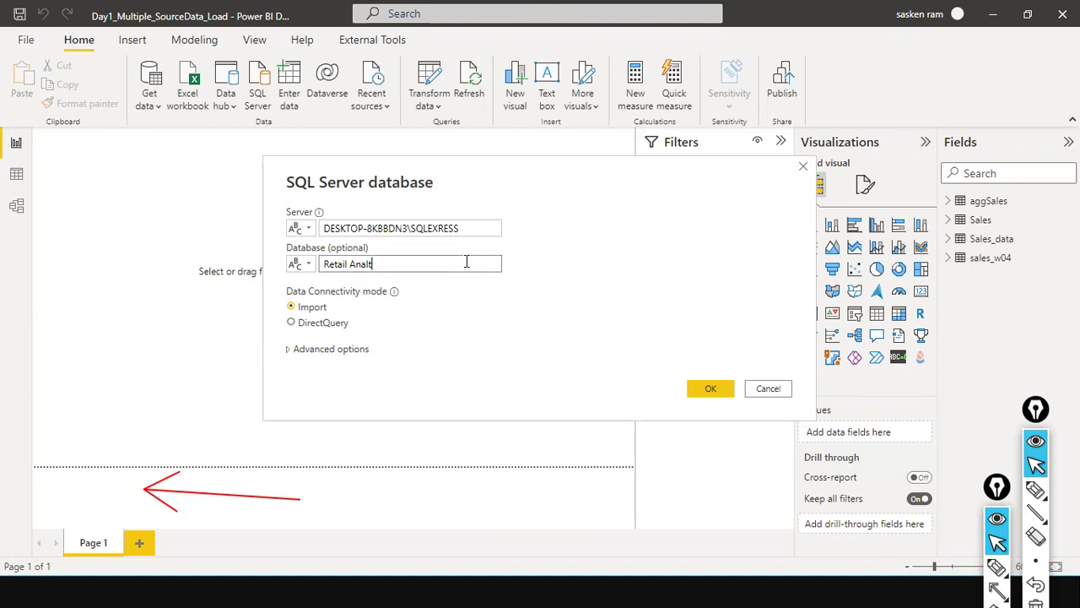
{"action": "type", "text": "lytics"}
{"action": "left_click", "coordinate": [443, 228]}
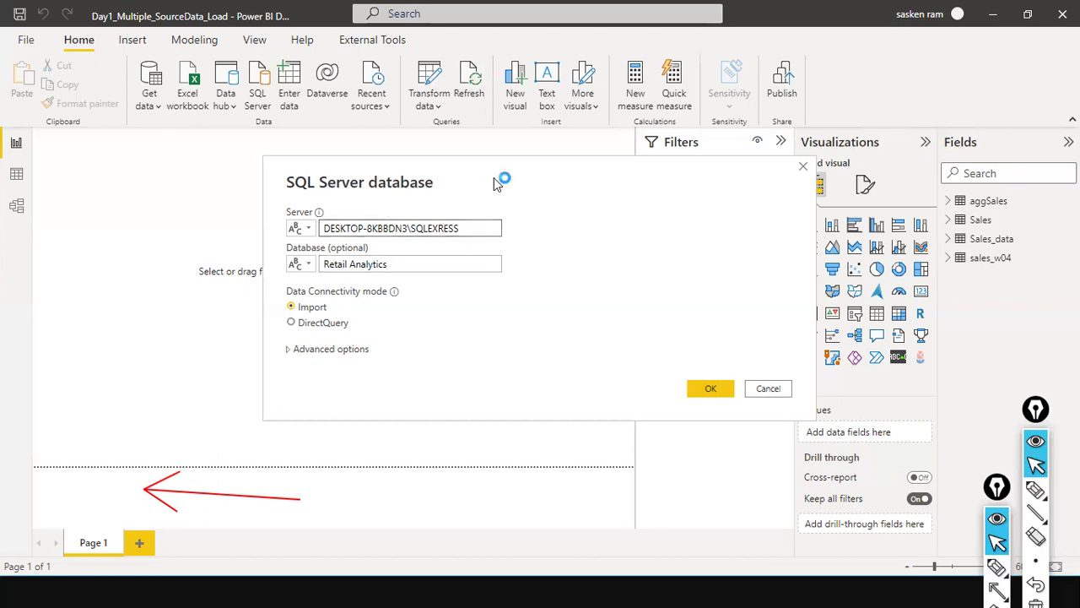
{"action": "left_click_drag", "start_coordinate": [463, 228], "coordinate": [325, 228]}
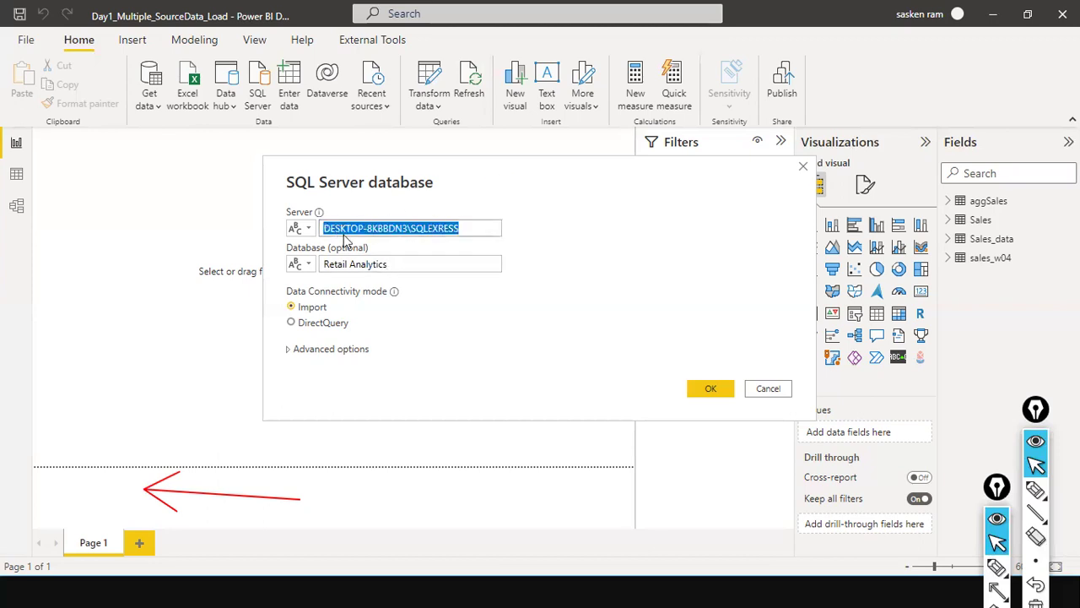
{"action": "left_click_drag", "start_coordinate": [394, 264], "coordinate": [321, 265]}
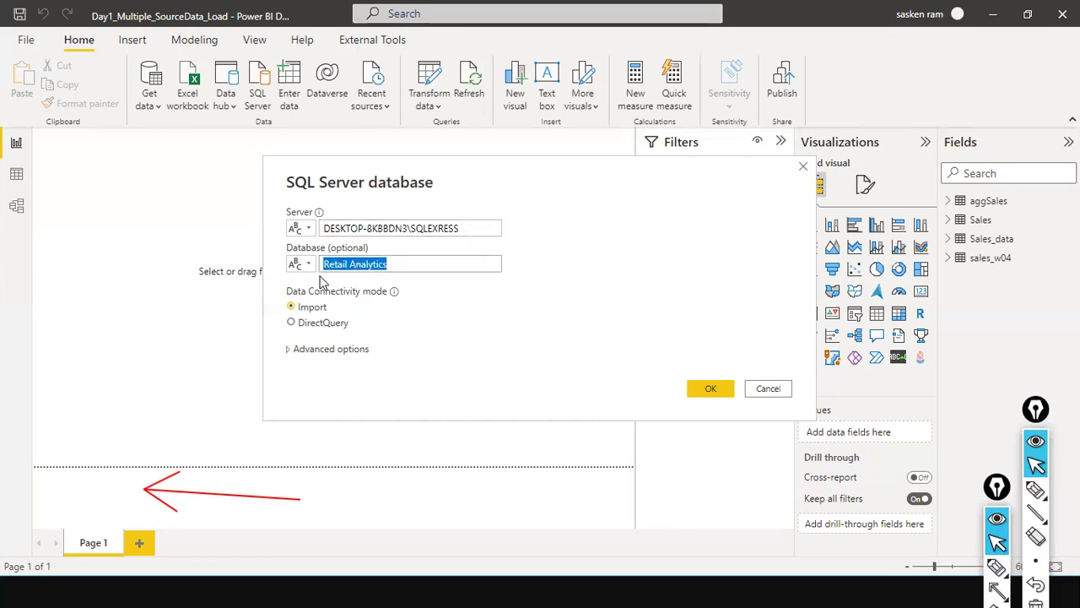
{"action": "left_click", "coordinate": [390, 265]}
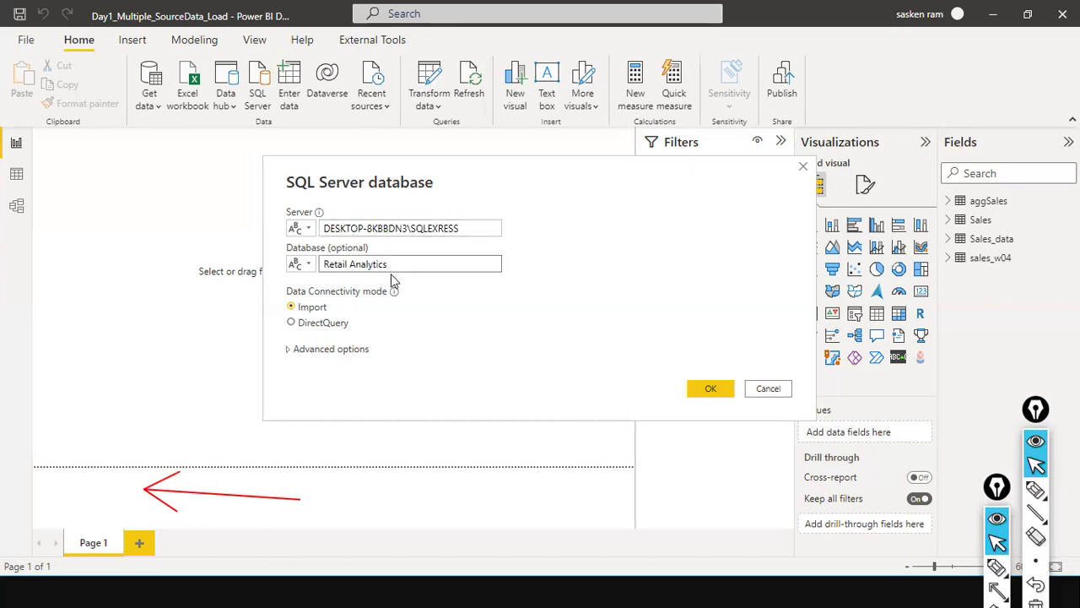
{"action": "left_click_drag", "start_coordinate": [439, 262], "coordinate": [314, 269]}
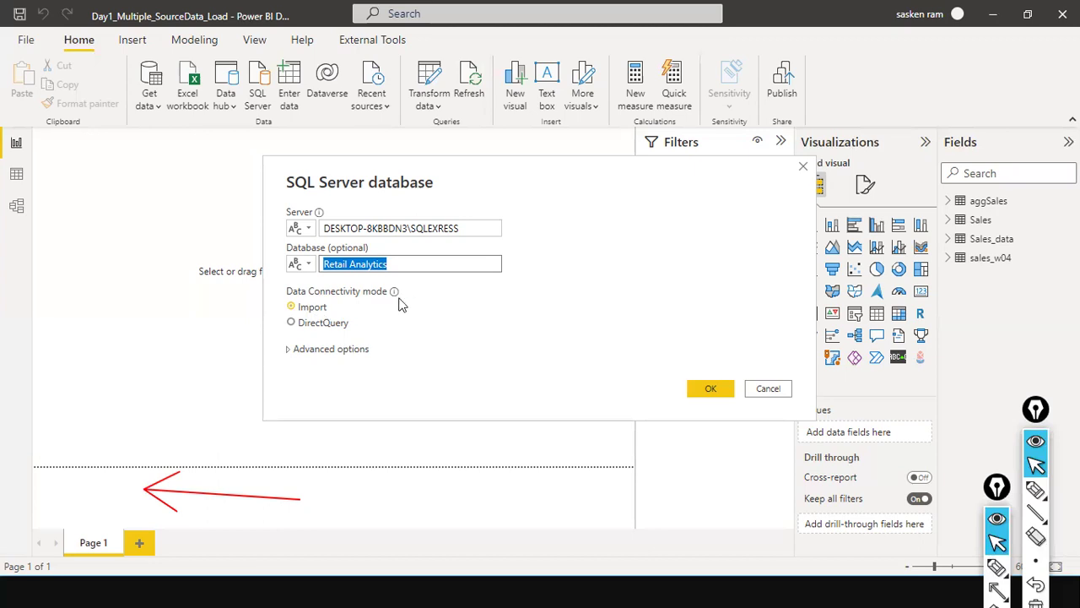
Set the data connectivity mode to DirectQuery and confirm the SQL Server connection settings
{"action": "left_click", "coordinate": [292, 323]}
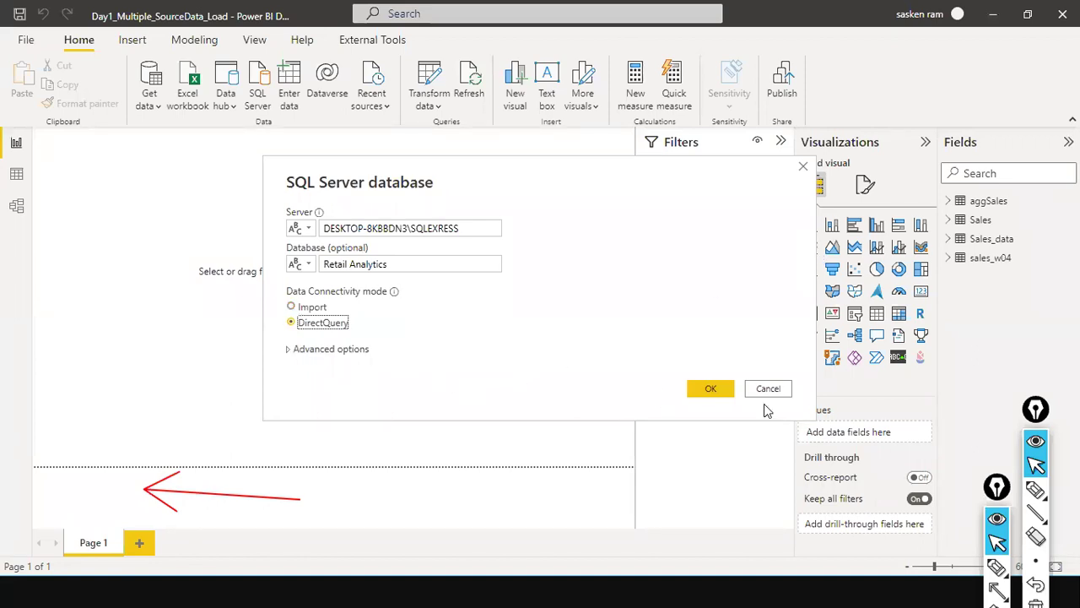
{"action": "left_click", "coordinate": [729, 387]}
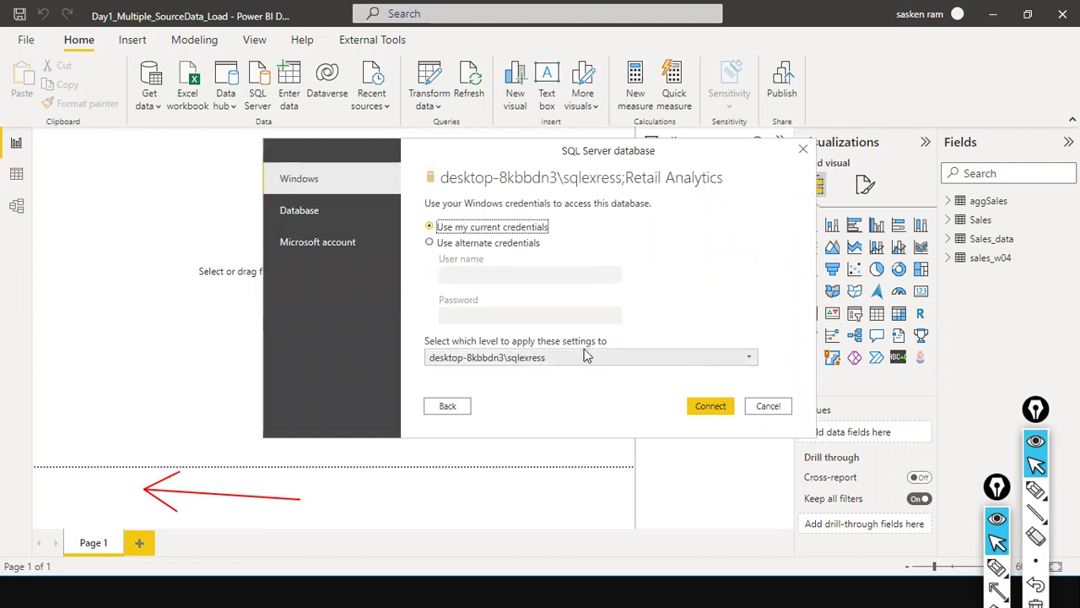
{"action": "left_click", "coordinate": [745, 362]}
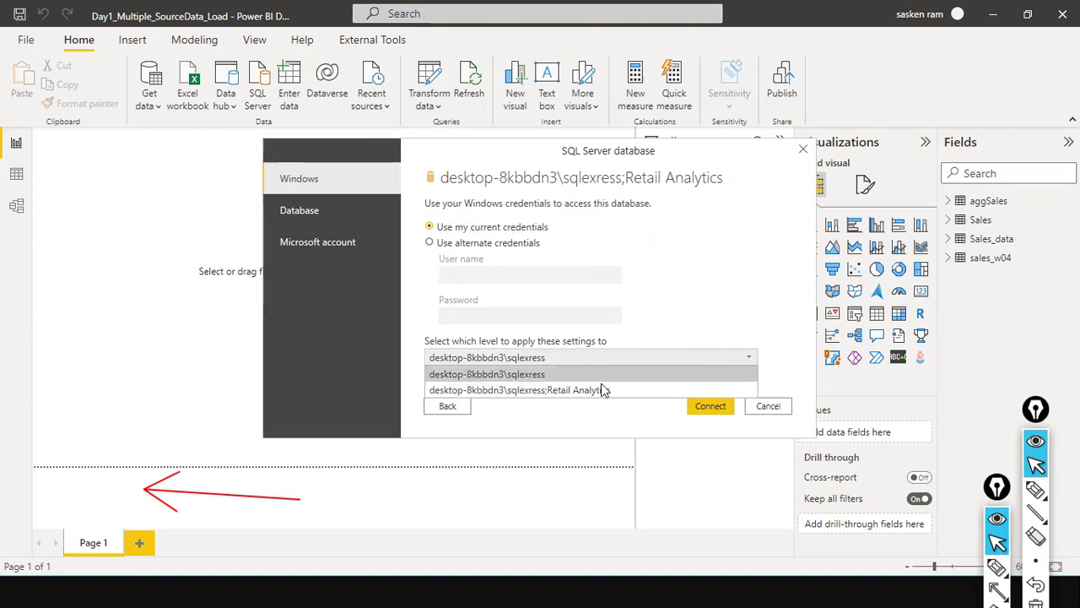
{"action": "left_click", "coordinate": [832, 303]}
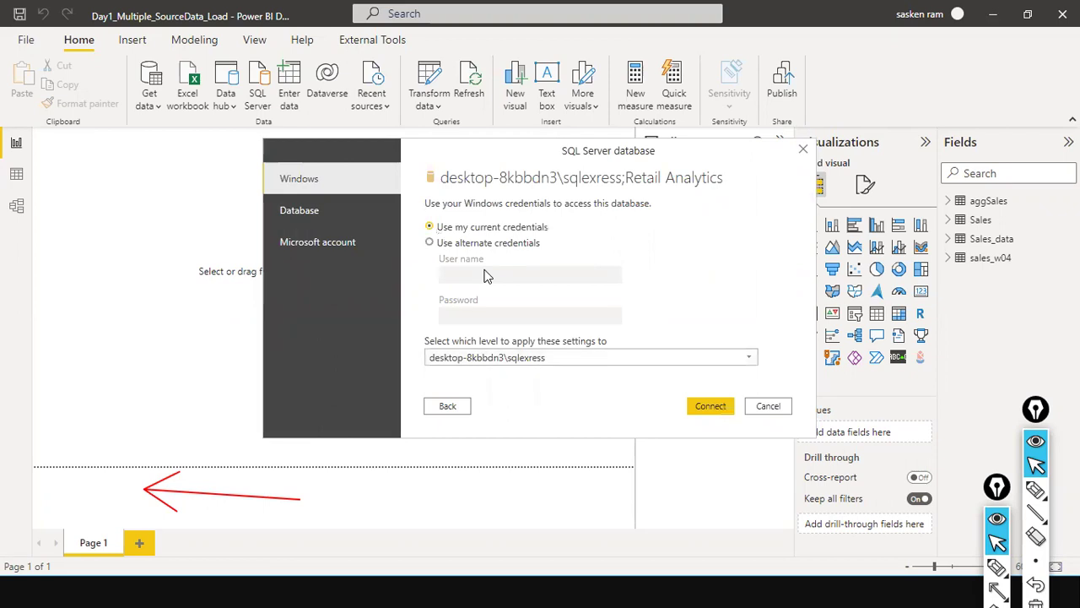
{"action": "left_click", "coordinate": [429, 243]}
{"action": "left_click", "coordinate": [464, 272]}
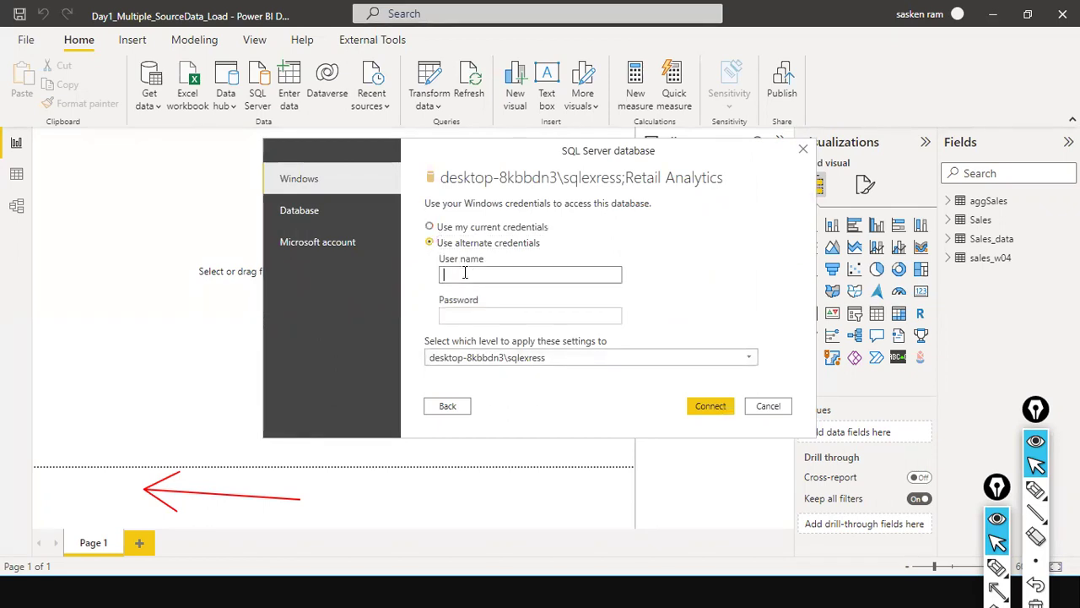
{"action": "left_click", "coordinate": [430, 229]}
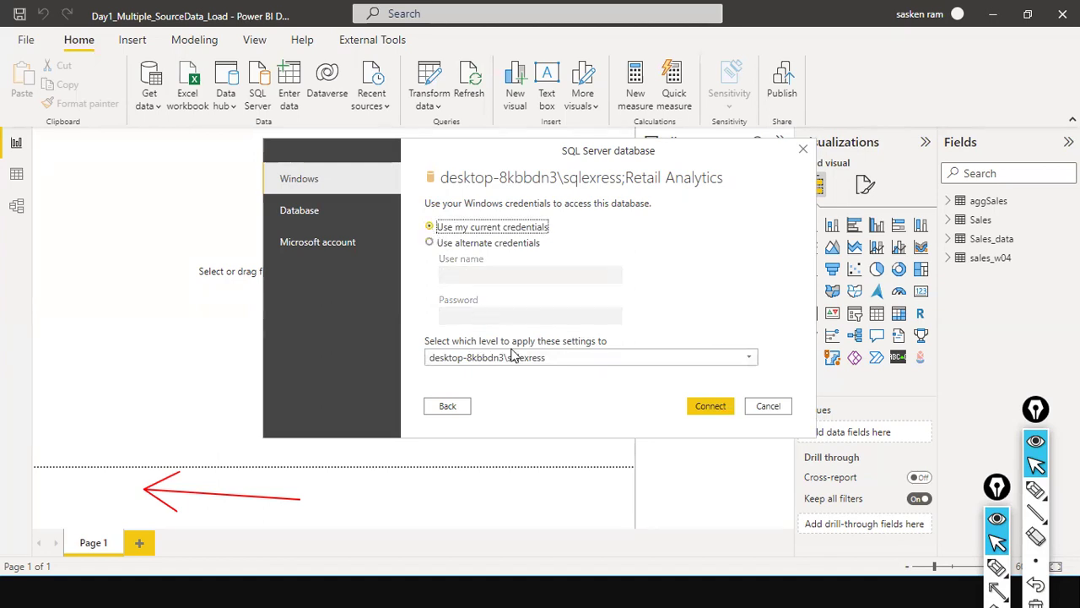
Try to connect with the current Windows credentials, applying the settings to the desktop-8kbbdn3\sqlexress server level
{"action": "left_click", "coordinate": [749, 358]}
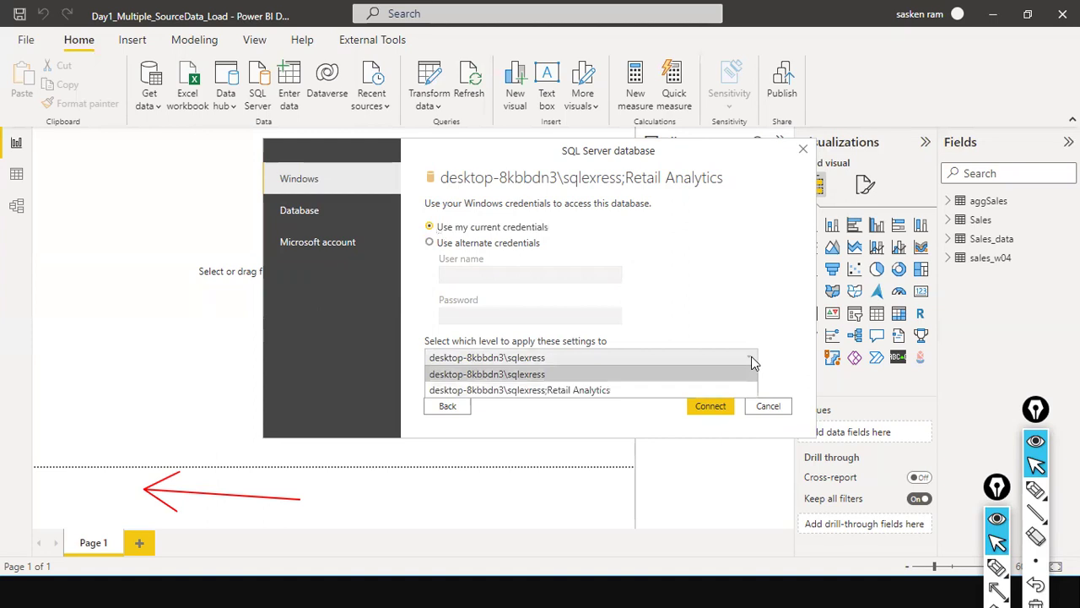
{"action": "left_click", "coordinate": [629, 377]}
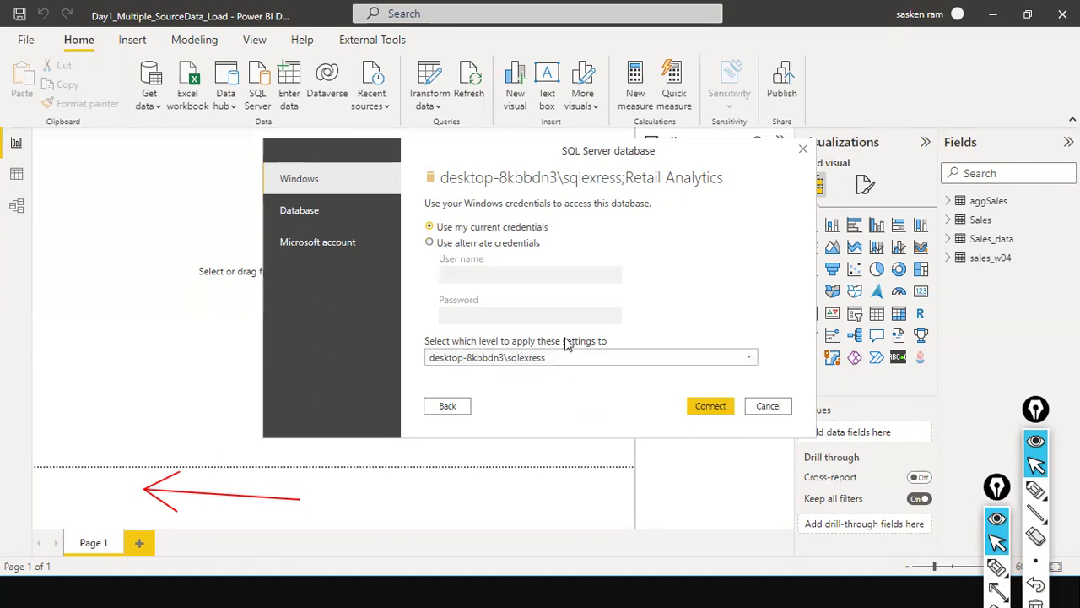
{"action": "left_click", "coordinate": [704, 404]}
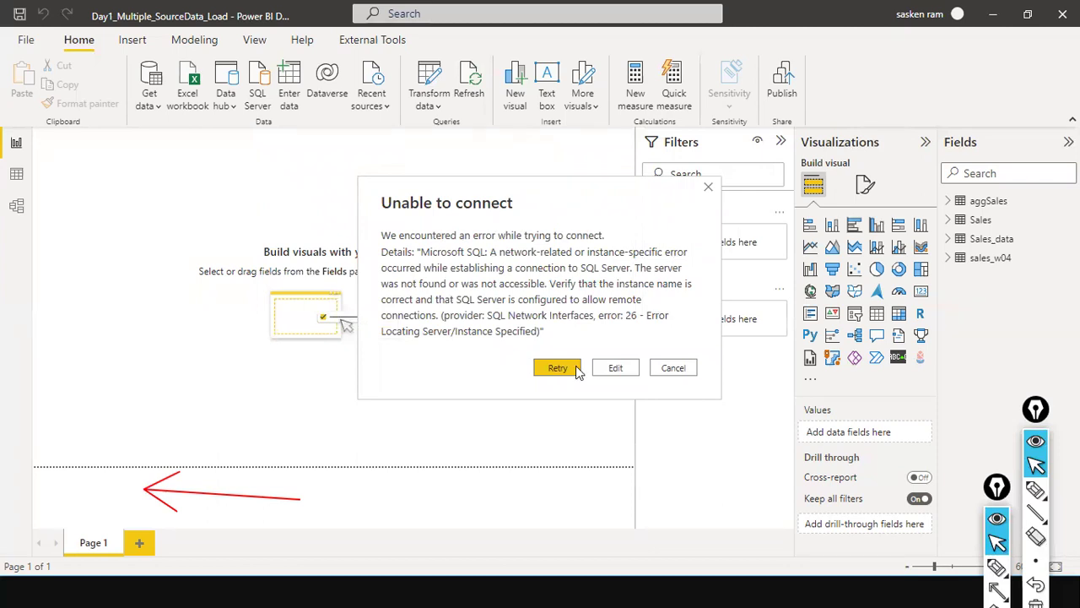
Correct the server of the SQL Server connection to DESKTOP-8KBBDN3\SQLEXPRESS and connect again
{"action": "left_click", "coordinate": [619, 369]}
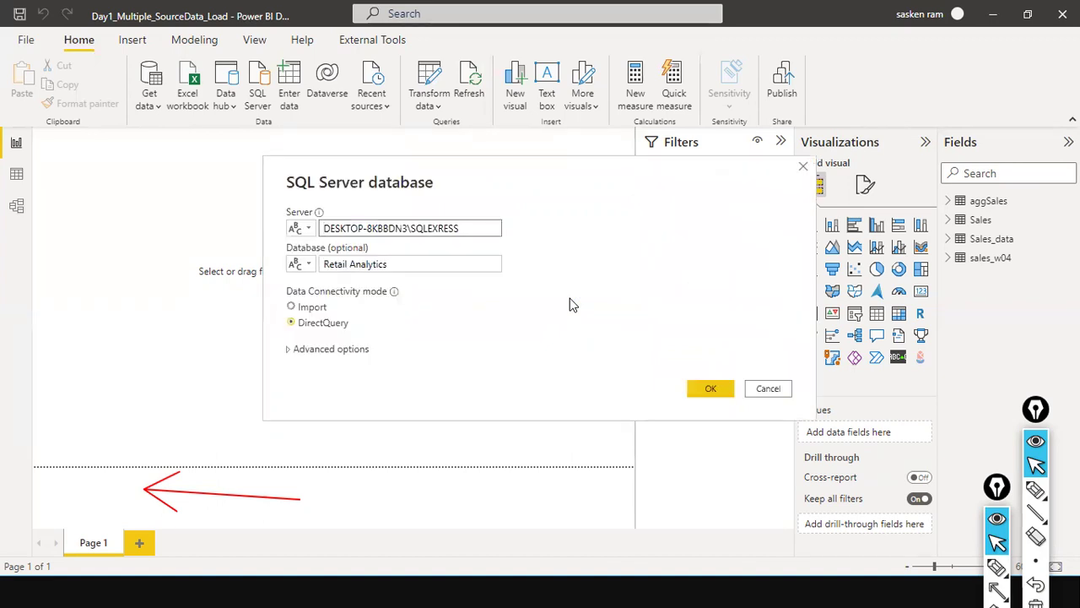
{"action": "left_click", "coordinate": [438, 228]}
{"action": "left_click", "coordinate": [711, 388]}
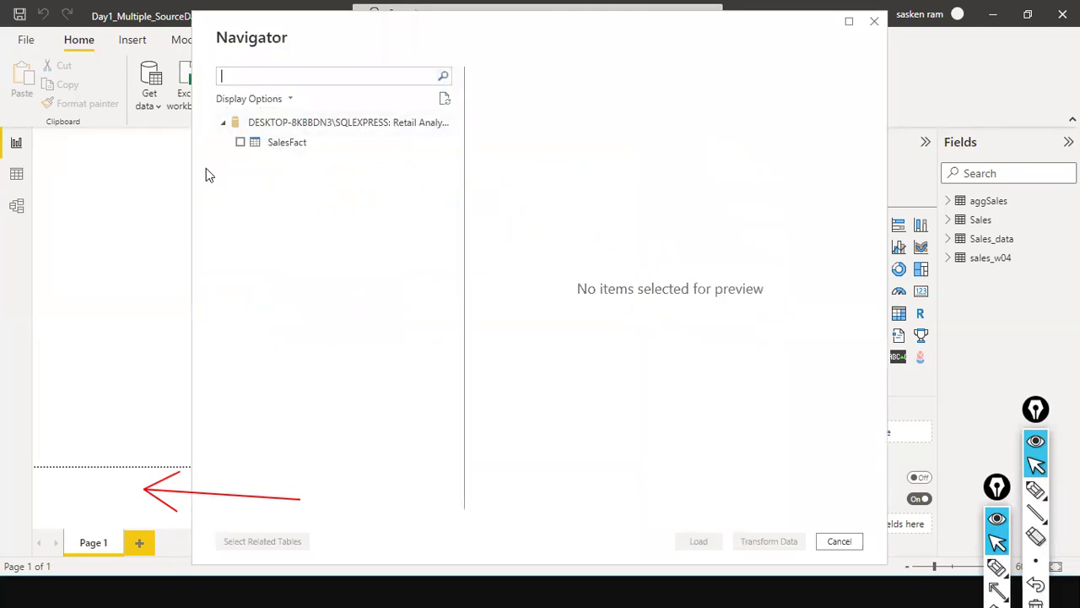
Load the SalesFact table from the Retail Analytics database, and accept the potential security risk of adding a second data source
{"action": "left_click", "coordinate": [240, 143]}
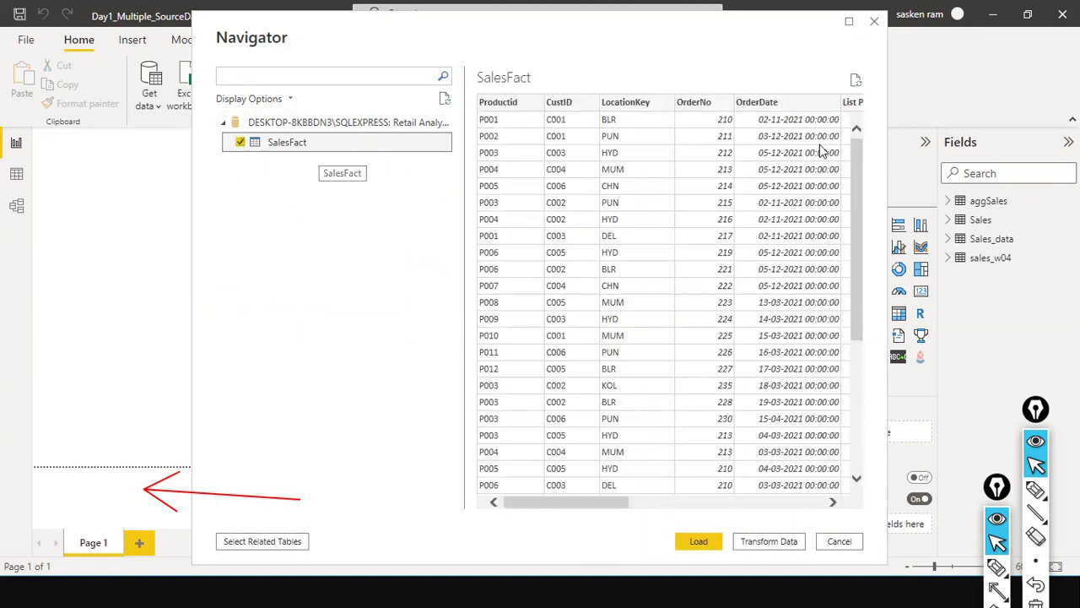
{"action": "left_click_drag", "start_coordinate": [591, 504], "coordinate": [581, 482]}
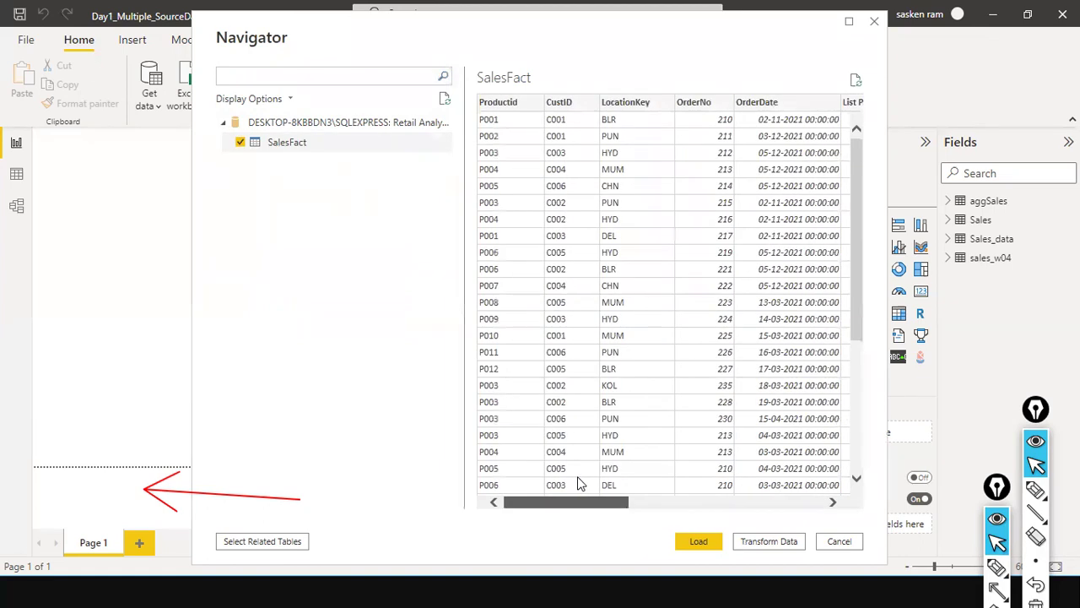
{"action": "left_click", "coordinate": [697, 541]}
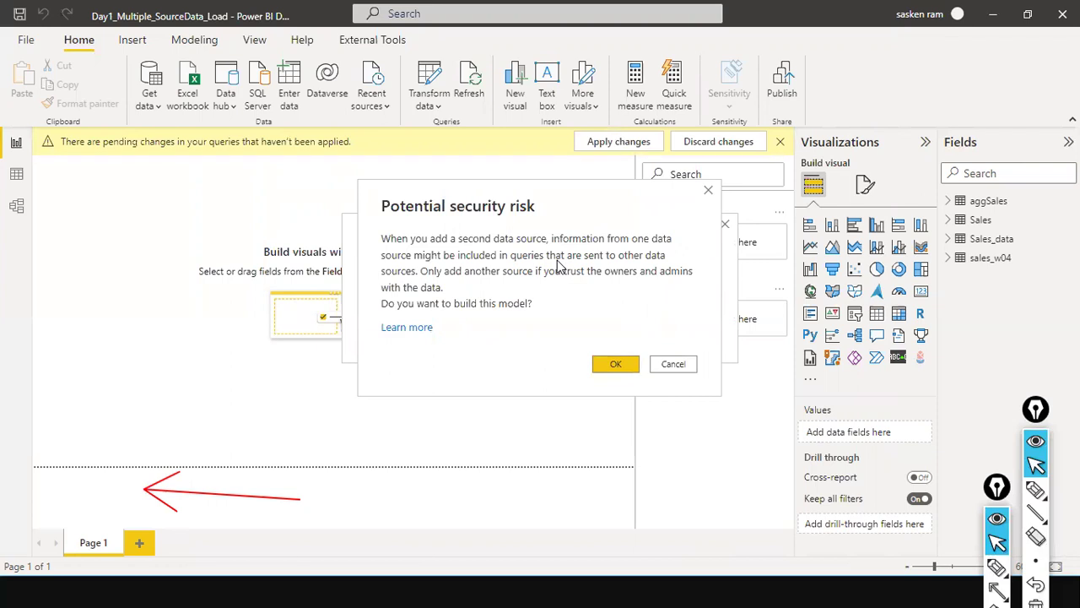
{"action": "left_click", "coordinate": [621, 369]}
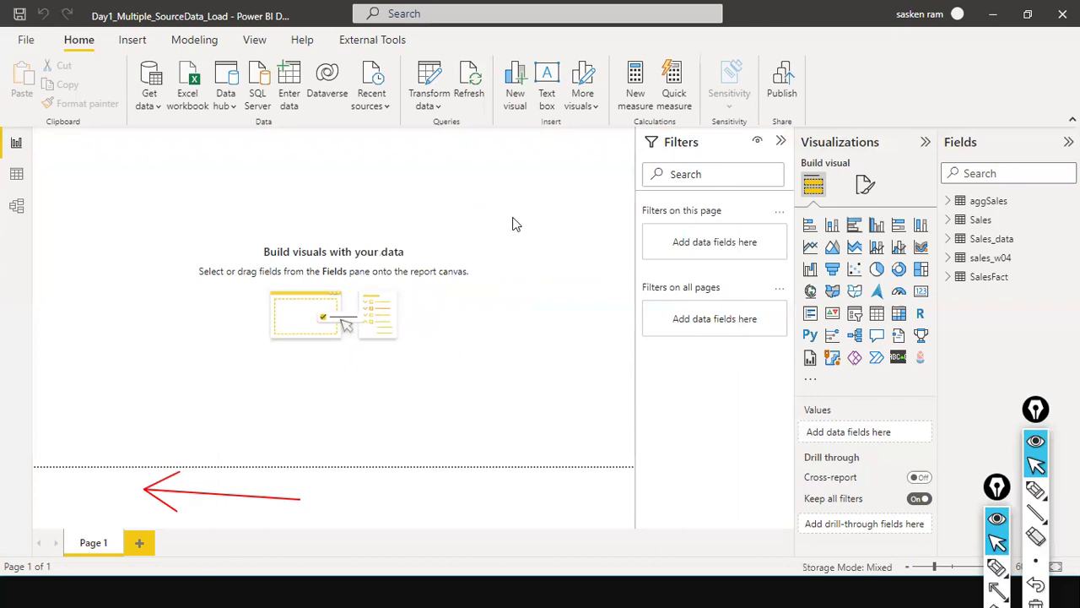
Examine the advanced options of a new SQL Server database connection, and close it without connecting
{"action": "left_click", "coordinate": [140, 112]}
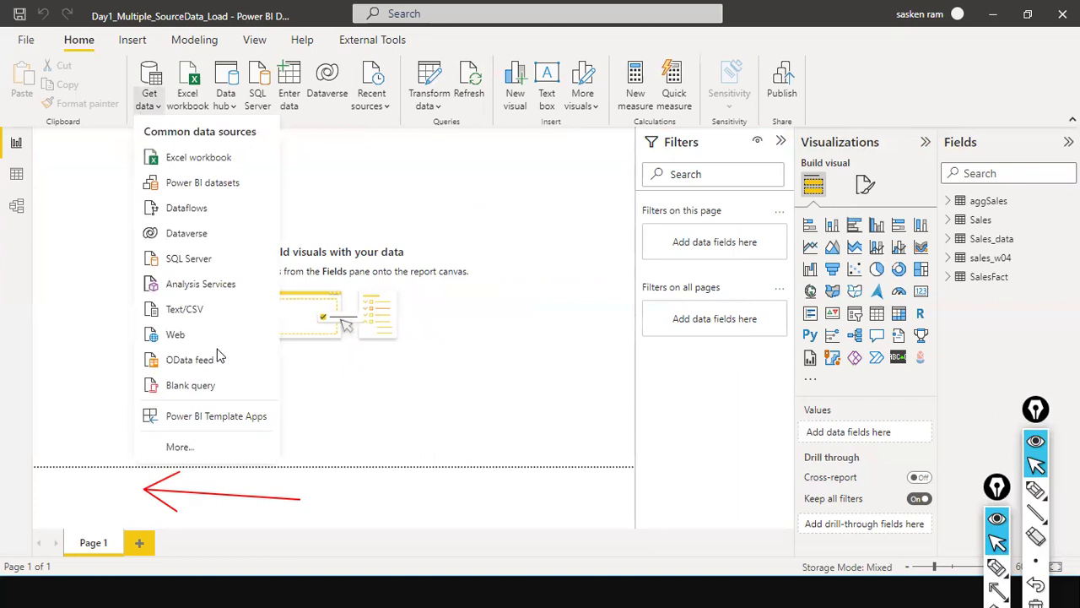
{"action": "left_click", "coordinate": [228, 265]}
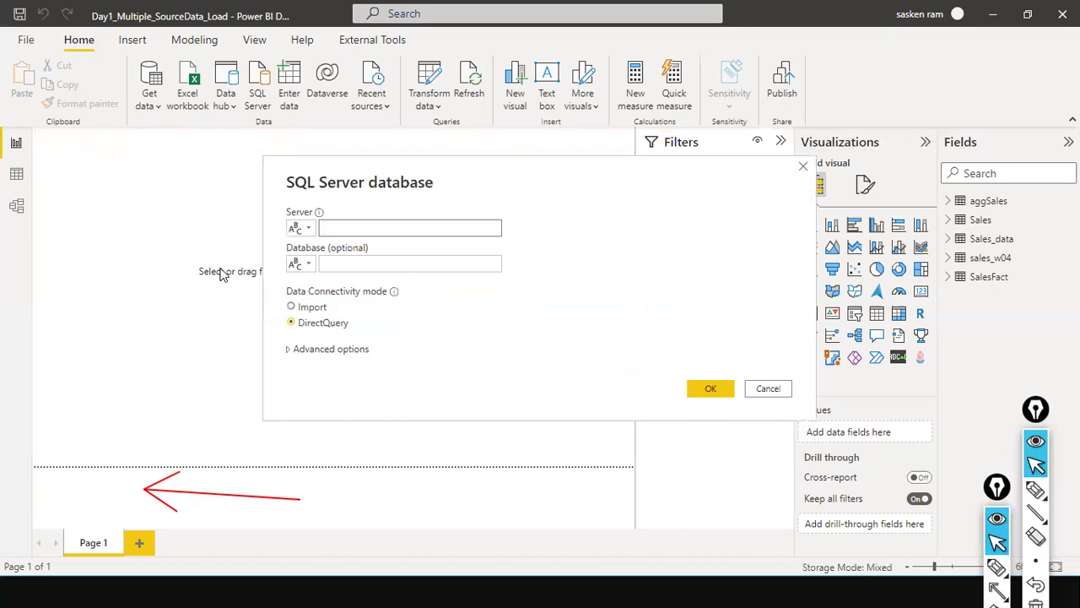
{"action": "left_click", "coordinate": [406, 267]}
{"action": "left_click", "coordinate": [346, 353]}
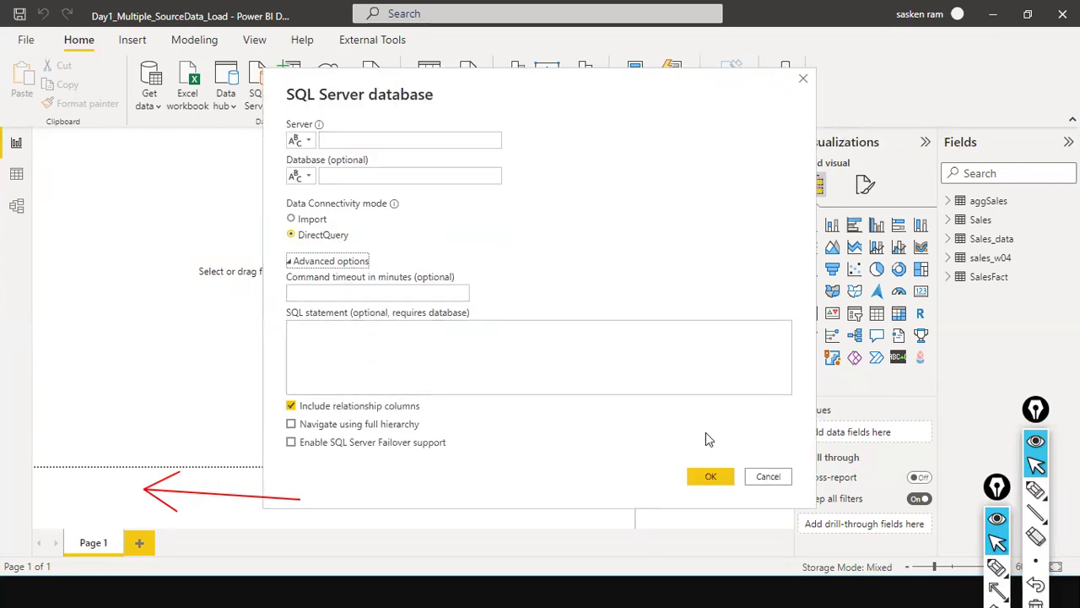
{"action": "left_click", "coordinate": [767, 478]}
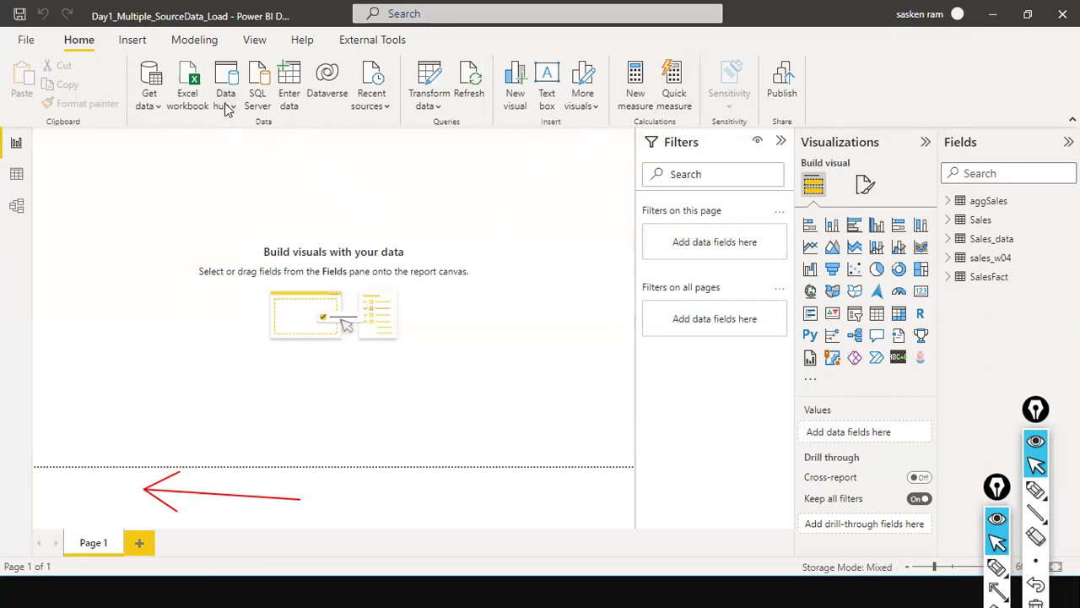
Start a new SQL Server connection, and copy the server name from the Database Engine connection dialog in SQL Server Management Studio
{"action": "left_click", "coordinate": [148, 105]}
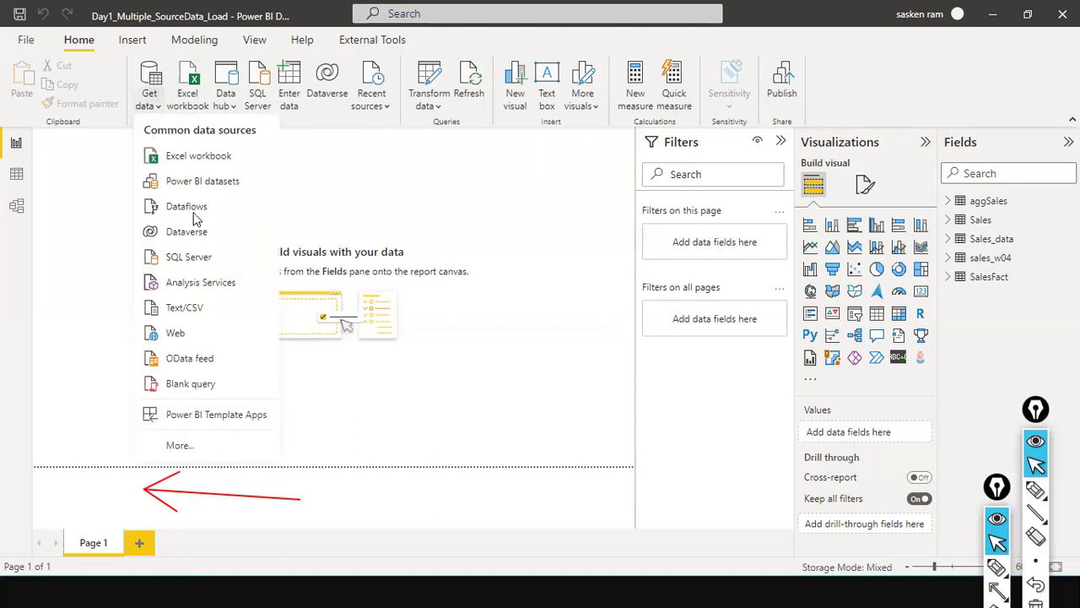
{"action": "left_click", "coordinate": [202, 257]}
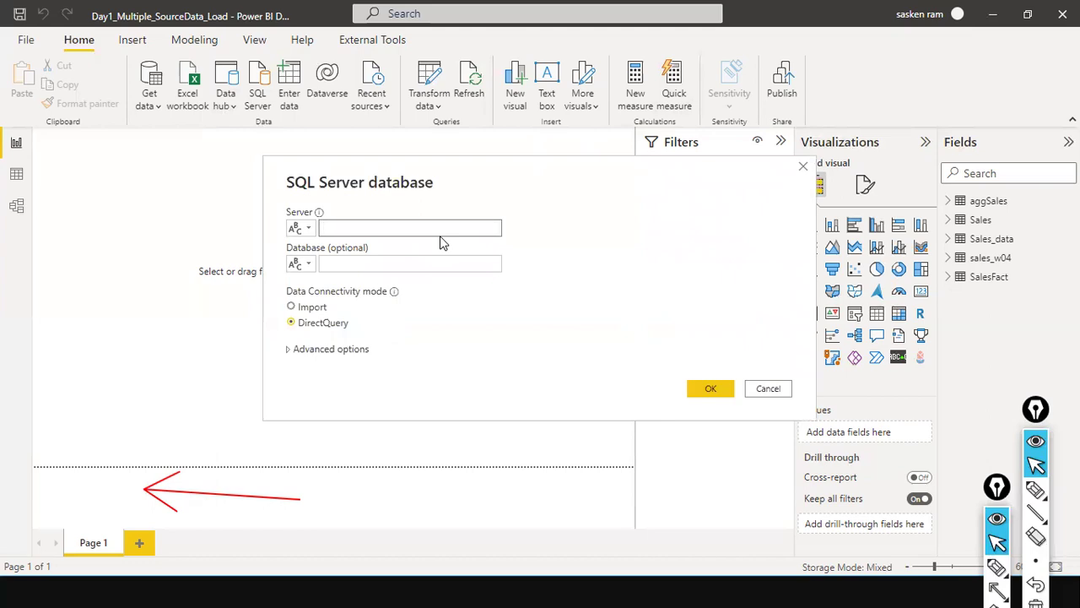
{"action": "key", "text": "alt+Tab"}
{"action": "key", "text": "Tab"}
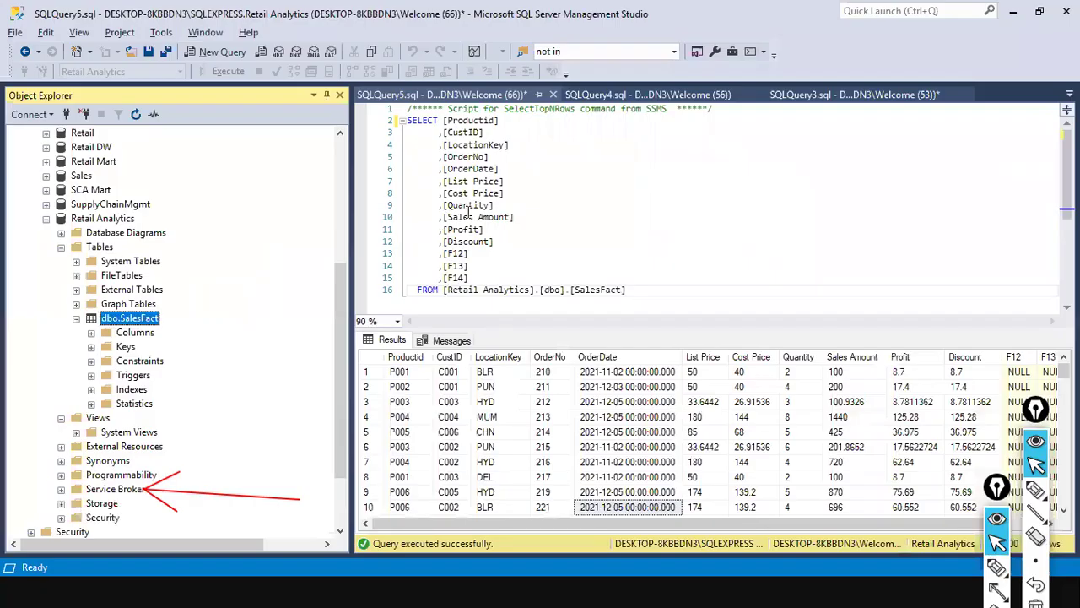
{"action": "scroll", "coordinate": [212, 229], "scroll_direction": "up", "scroll_amount": 5}
{"action": "scroll", "coordinate": [212, 228], "scroll_direction": "up", "scroll_amount": 2}
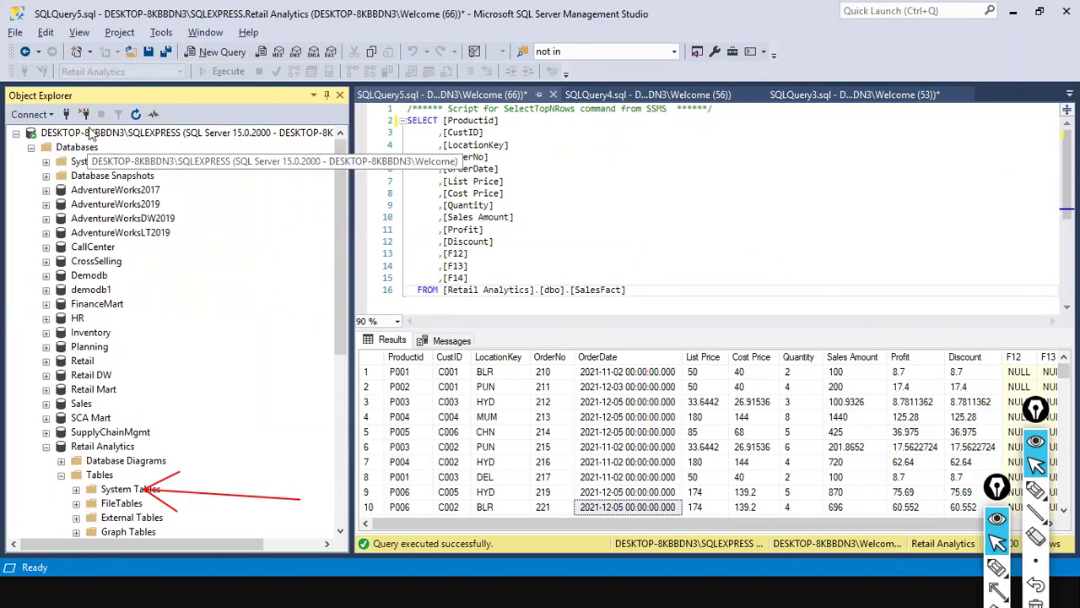
{"action": "left_click", "coordinate": [52, 115]}
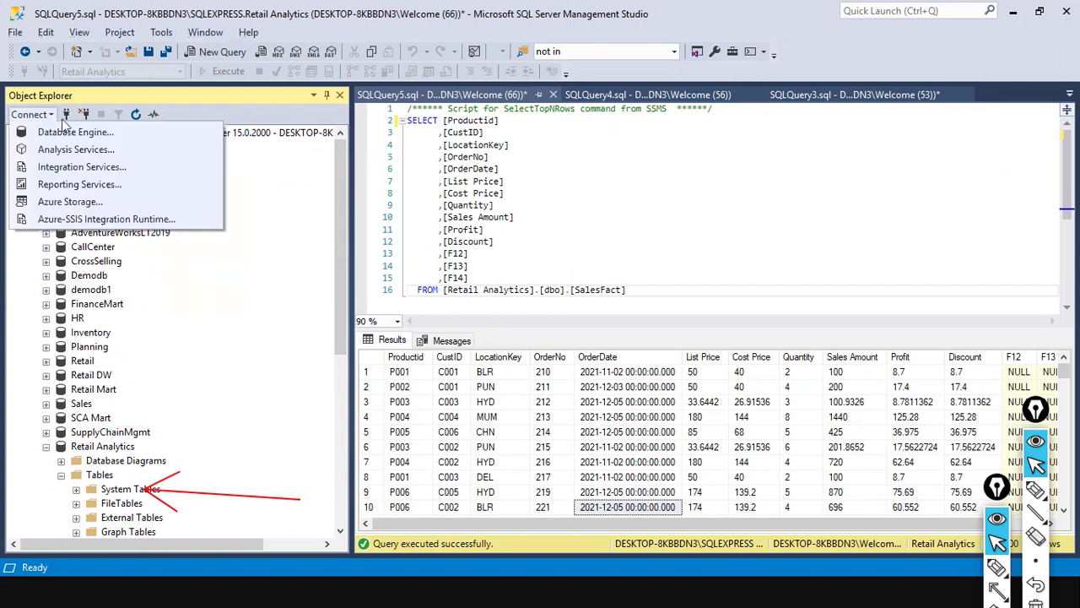
{"action": "left_click", "coordinate": [76, 133]}
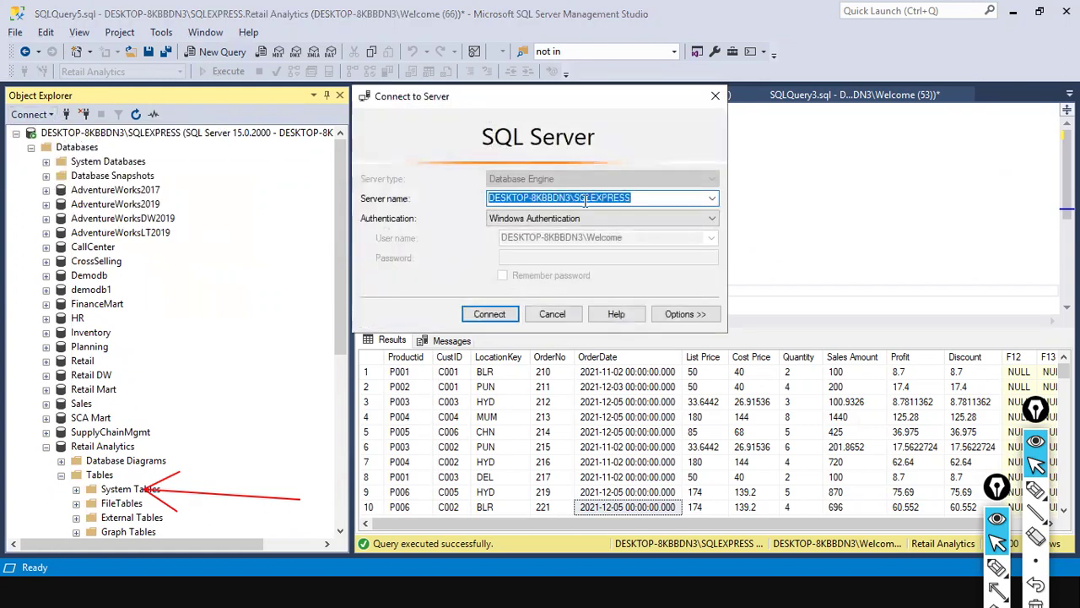
{"action": "left_click_drag", "start_coordinate": [646, 199], "coordinate": [464, 200]}
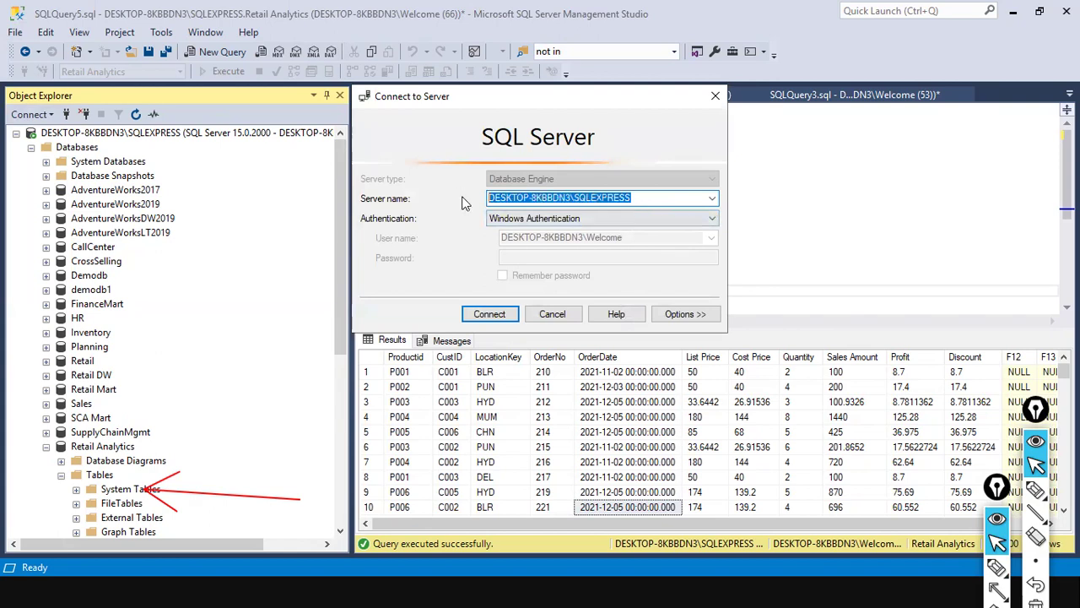
{"action": "right_click", "coordinate": [537, 198]}
{"action": "left_click", "coordinate": [592, 242]}
Switch to Power BI Desktop and enter DESKTOP-8KBBDN3\SQLEXPRESS as the server of the SQL Server connection
{"action": "key", "text": "alt+Tab"}
{"action": "left_click", "coordinate": [393, 223]}
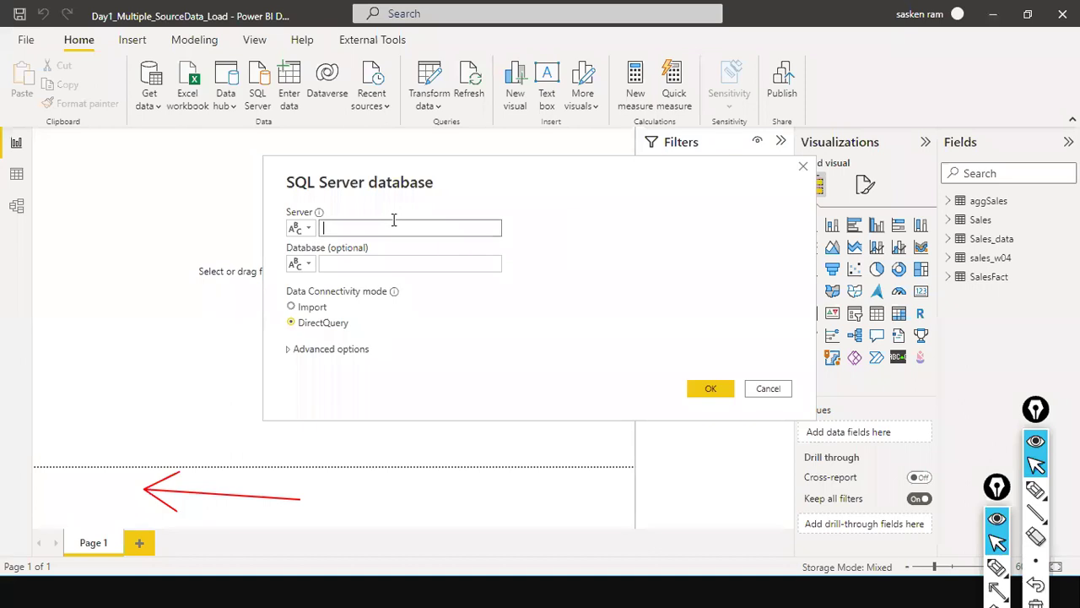
{"action": "key", "text": "ctrl+v"}
Dismiss the Connect to Server dialog in SQL Server Management Studio, and enter Retail Analytics as the database of the Power BI Desktop connection
{"action": "left_click", "coordinate": [459, 263]}
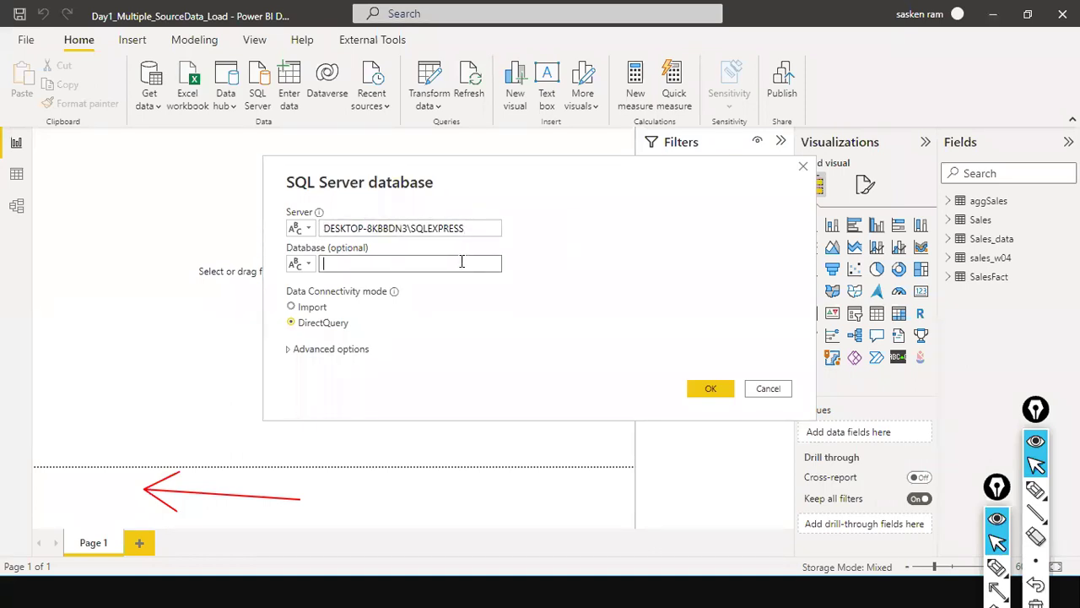
{"action": "key", "text": "alt+Tab"}
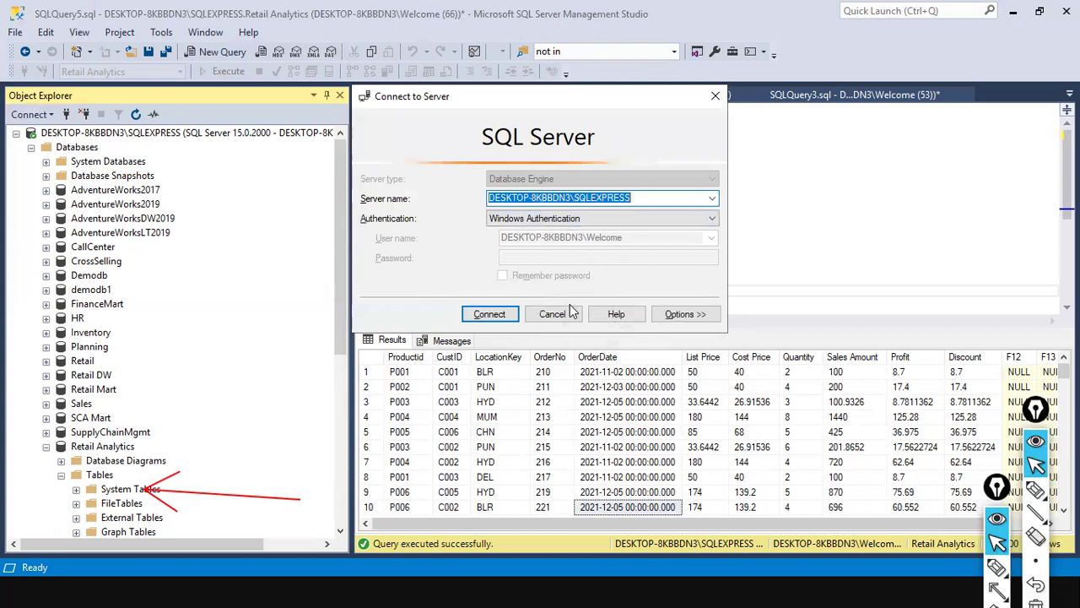
{"action": "left_click", "coordinate": [570, 312]}
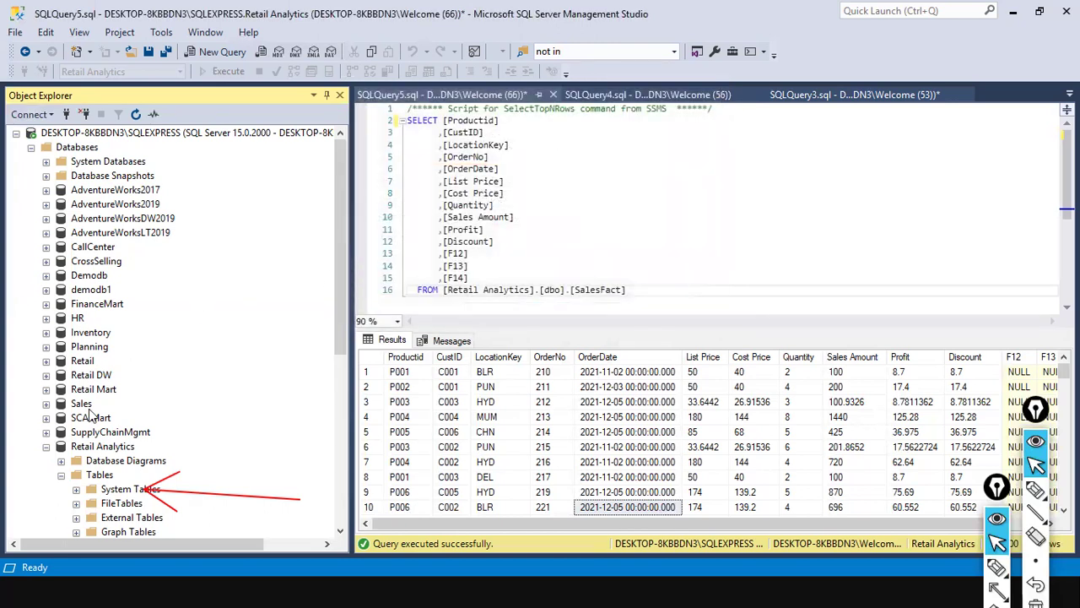
{"action": "scroll", "coordinate": [97, 439], "scroll_direction": "down", "scroll_amount": 3}
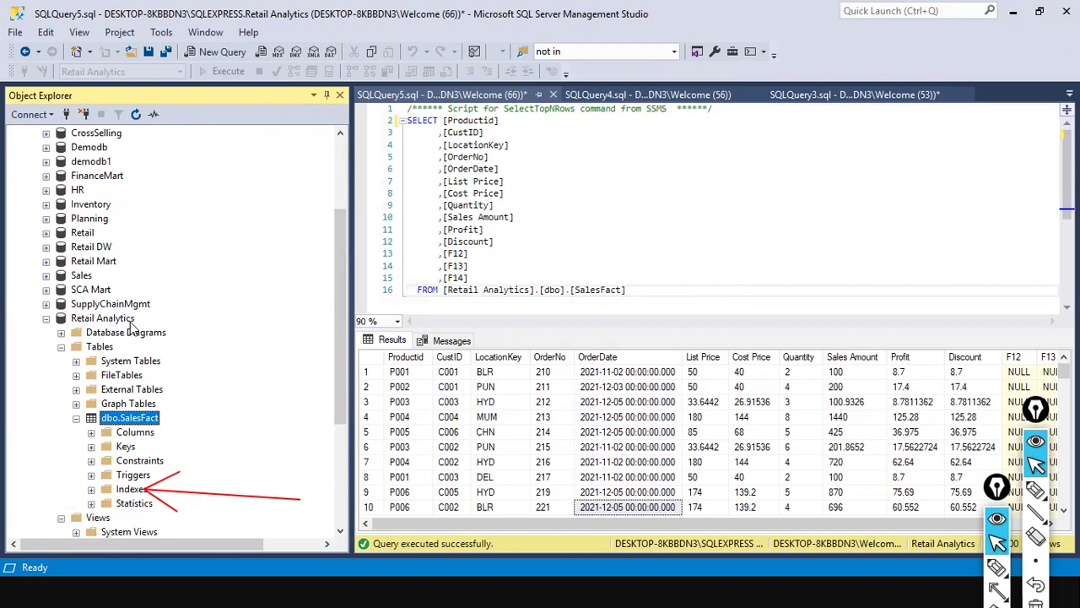
{"action": "key", "text": "alt+Tab"}
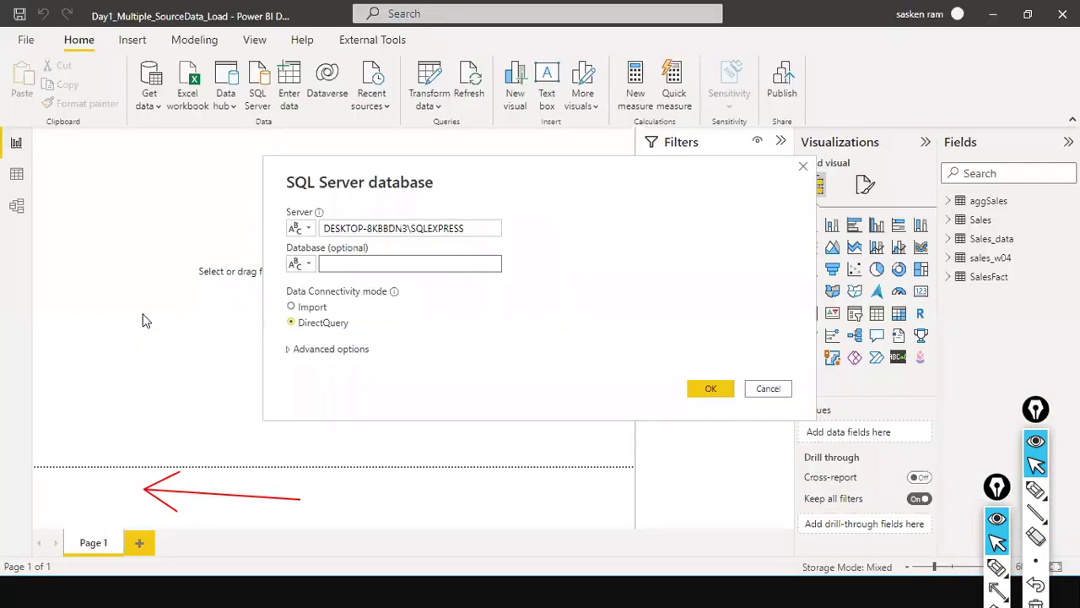
{"action": "left_click", "coordinate": [356, 260]}
{"action": "type", "text": "Retail Analytics"}
Switch to SQL Server Management Studio and highlight the SalesFact table name in the FROM clause of the query
{"action": "key", "text": "alt+Tab"}
{"action": "key", "text": "alt+Tab"}
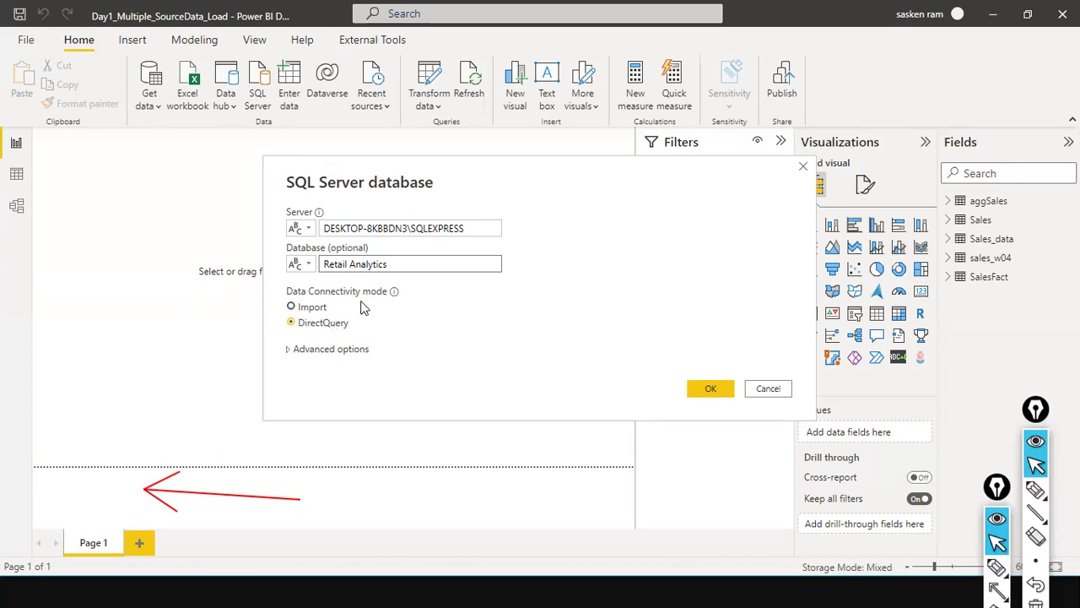
{"action": "key", "text": "alt+Tab"}
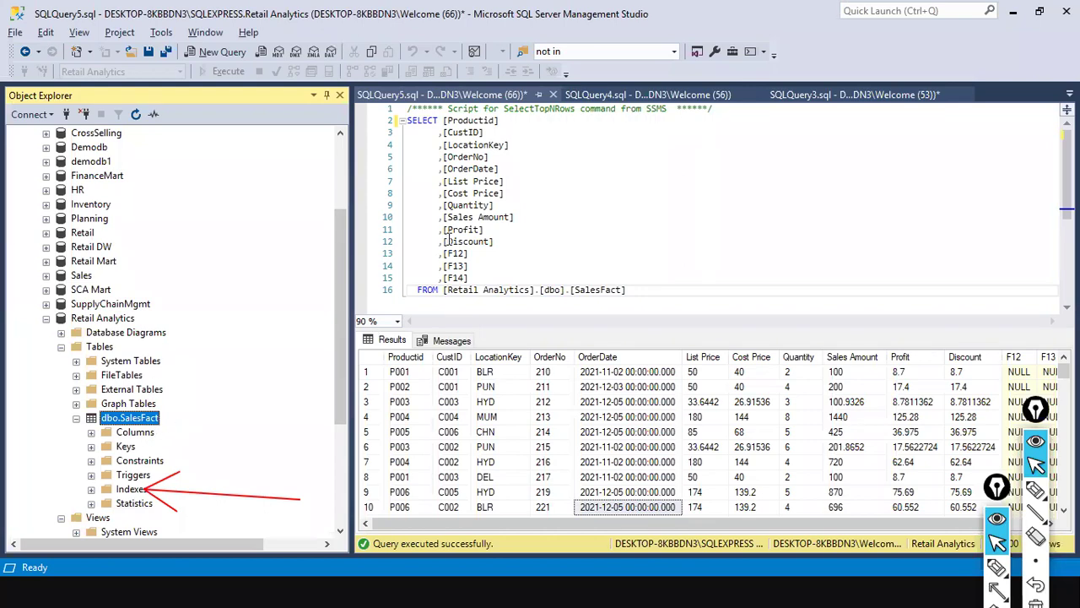
{"action": "left_click_drag", "start_coordinate": [638, 290], "coordinate": [571, 295]}
{"action": "key", "text": "alt+Tab"}
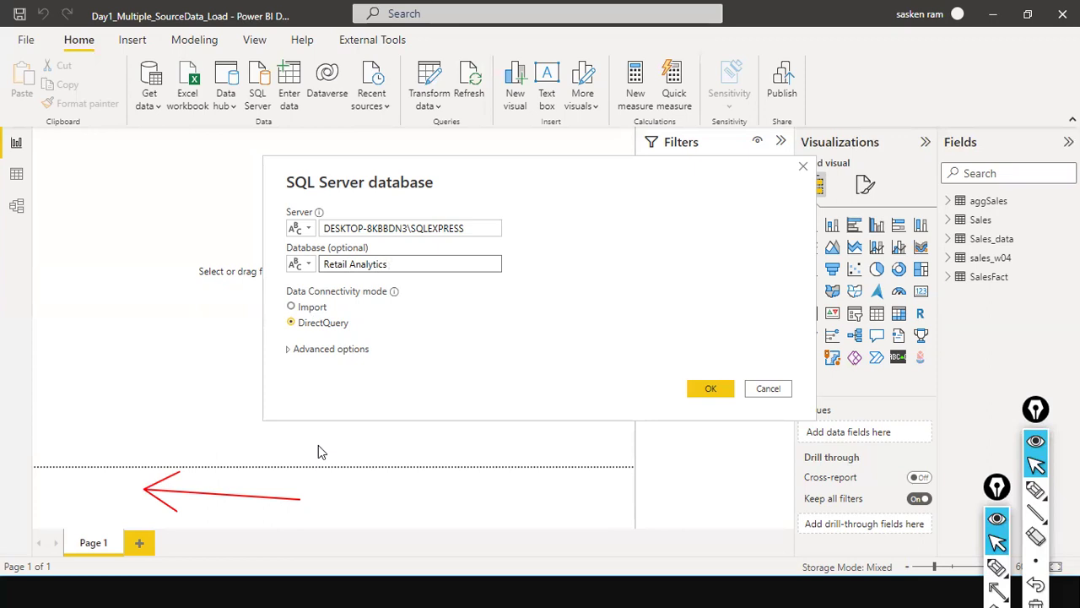
{"action": "key", "text": "alt+Tab"}
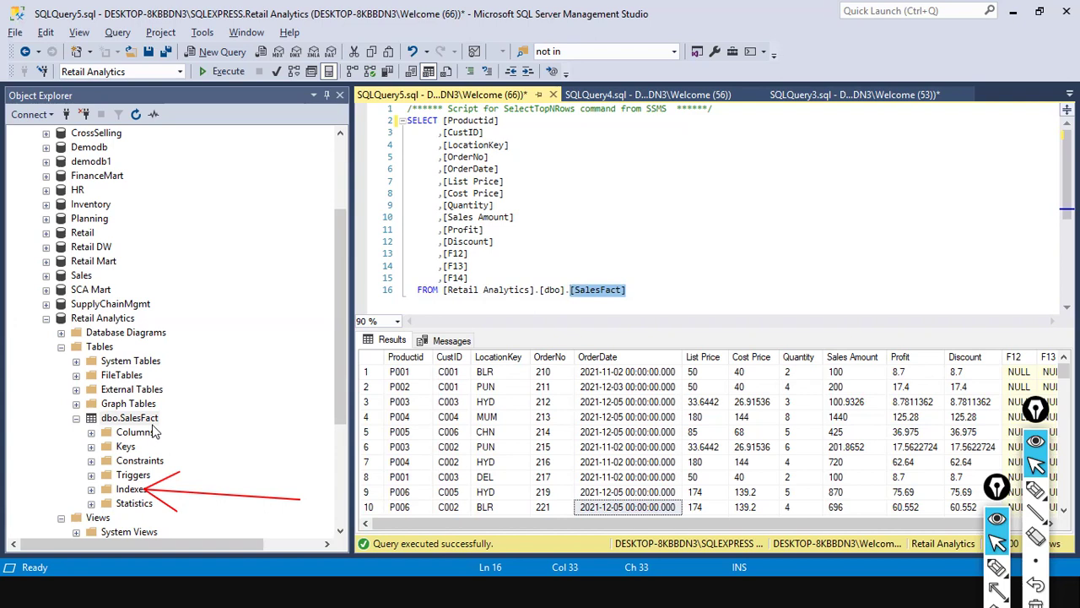
{"action": "key", "text": "Tab"}
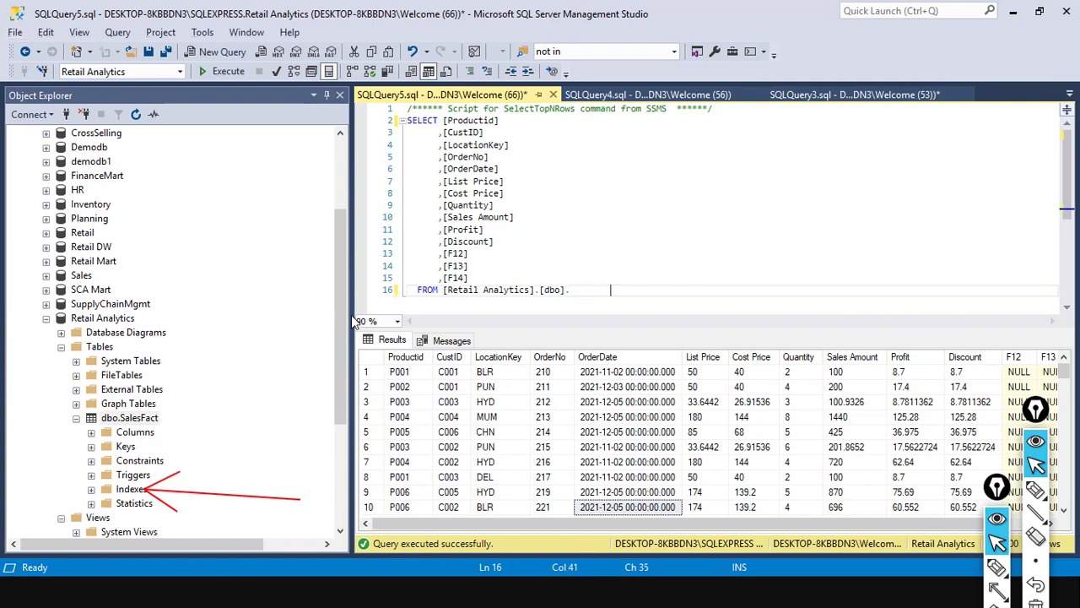
Switch to Power BI Desktop and load the SalesFact table from the Retail Analytics database through DirectQuery
{"action": "key", "text": "alt+Tab"}
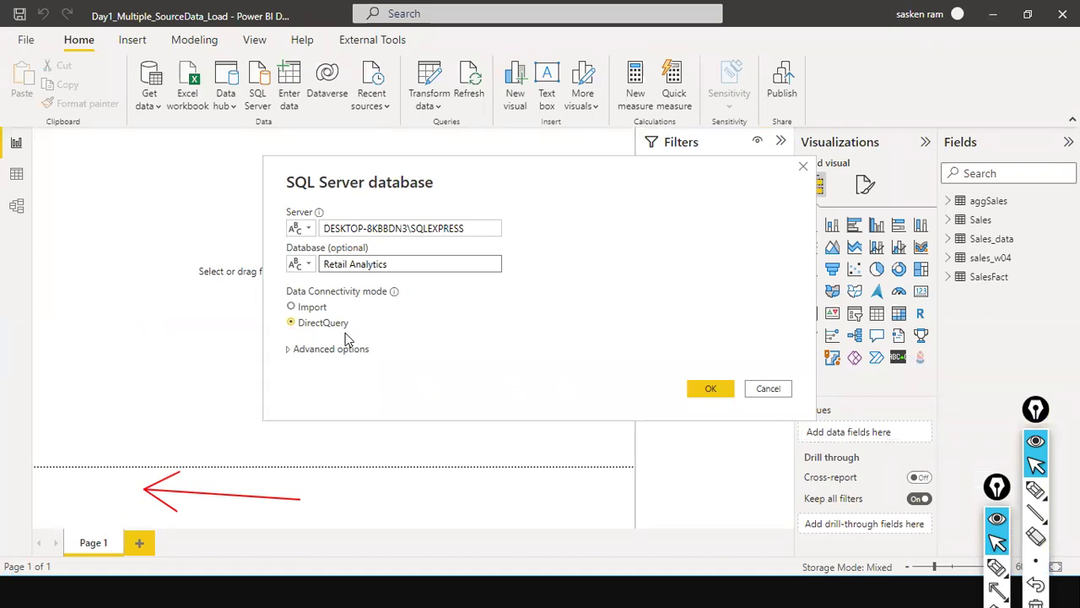
{"action": "left_click", "coordinate": [709, 388]}
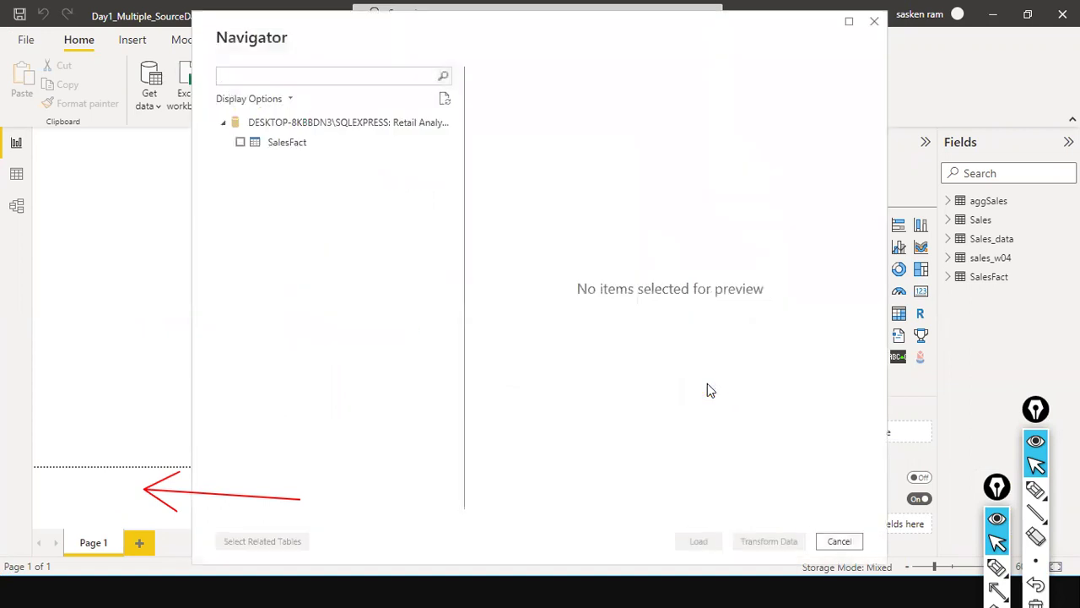
{"action": "left_click", "coordinate": [241, 143]}
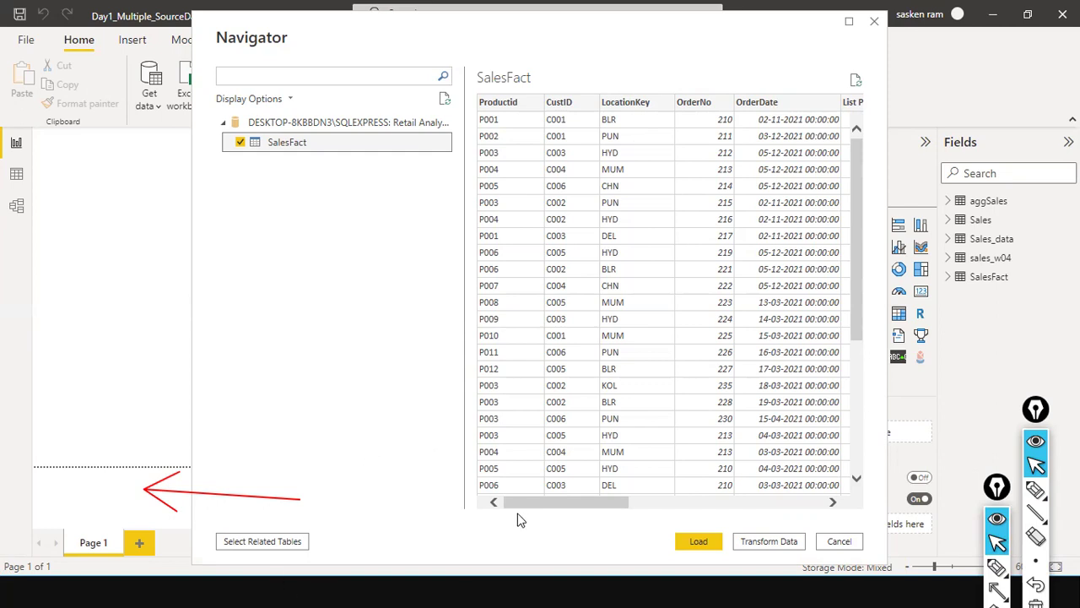
{"action": "left_click_drag", "start_coordinate": [540, 501], "coordinate": [779, 485]}
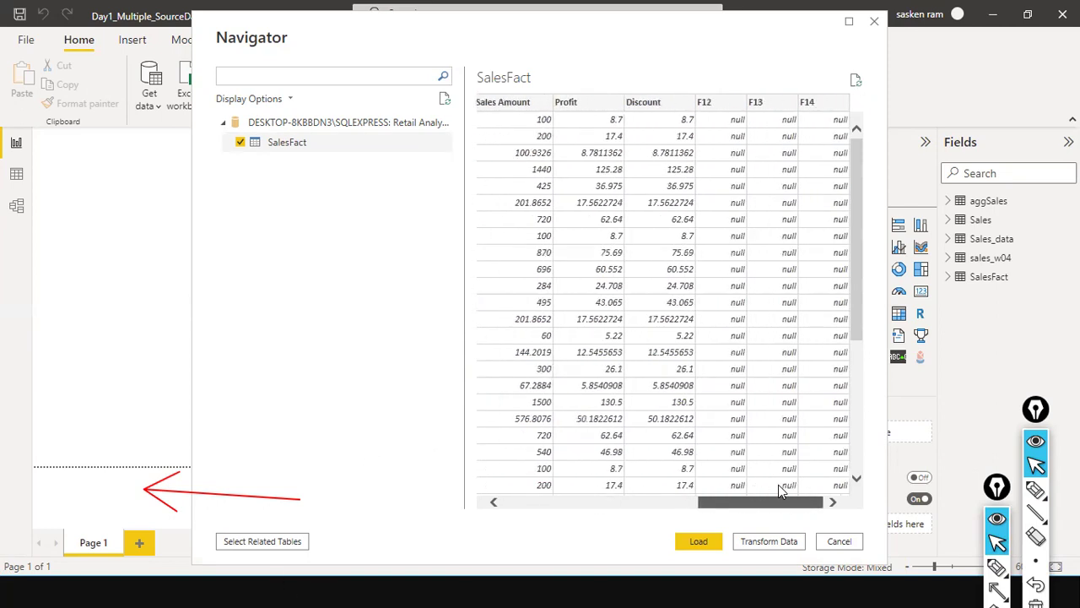
{"action": "left_click", "coordinate": [691, 540]}
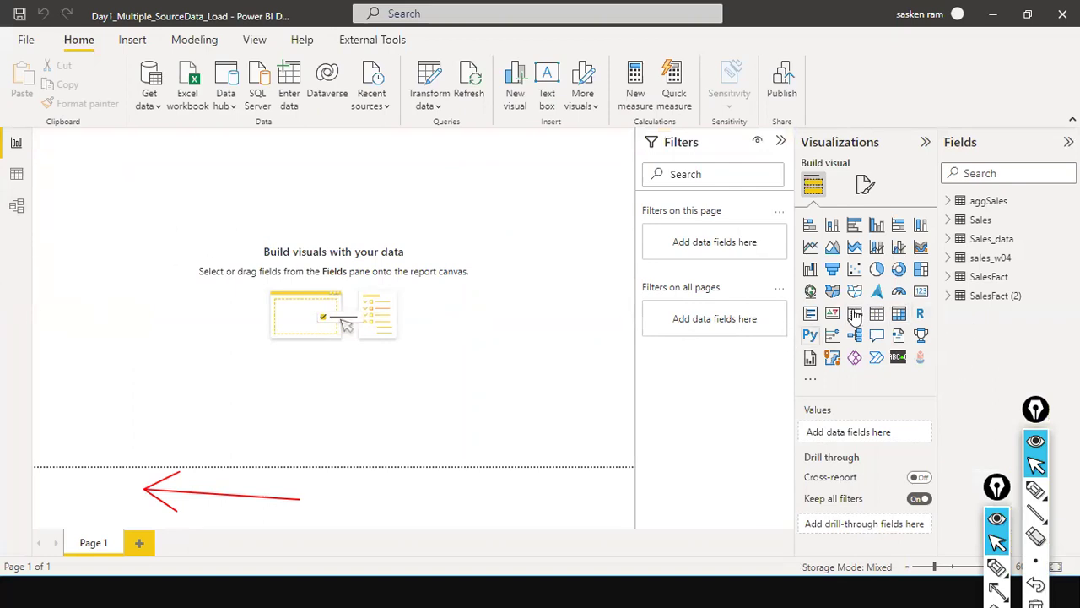
Compare SalesFact (2) with SalesFact in the data view, and delete the duplicate SalesFact (2) table from the model
{"action": "left_click", "coordinate": [16, 186]}
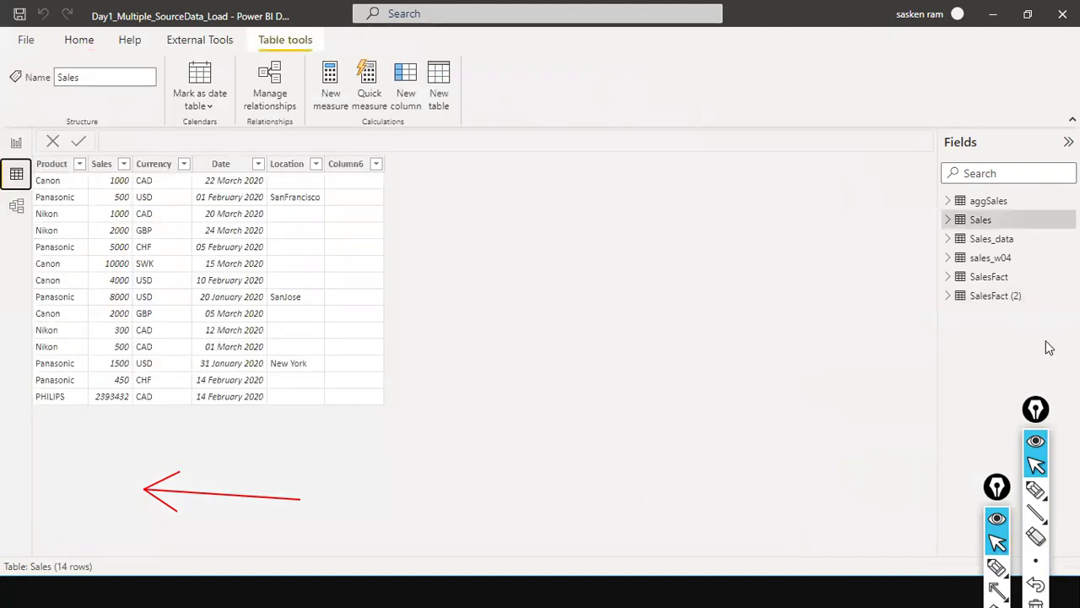
{"action": "left_click", "coordinate": [996, 297]}
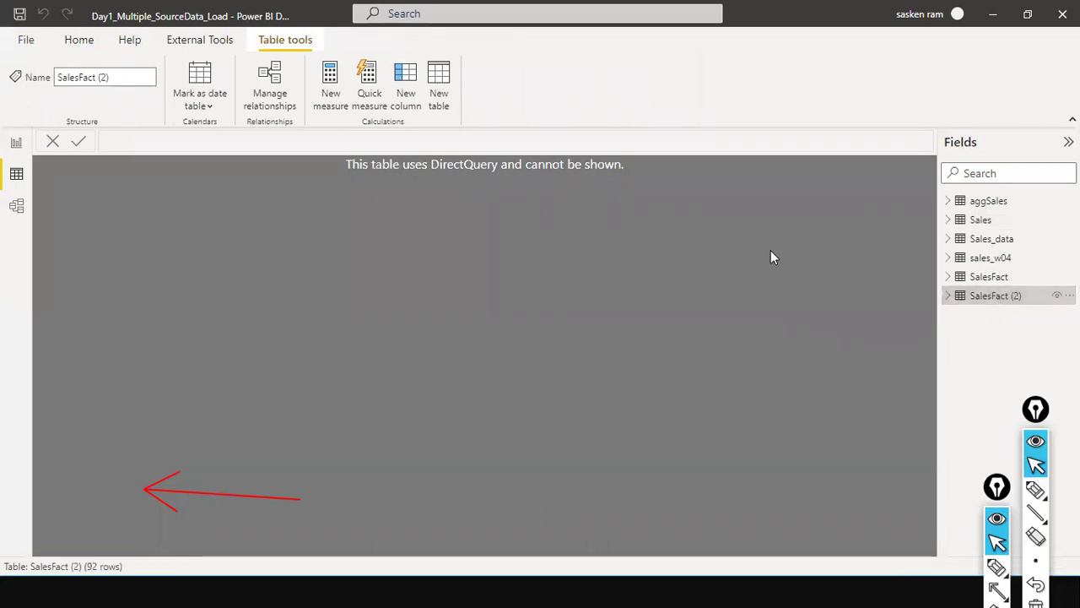
{"action": "left_click", "coordinate": [974, 281]}
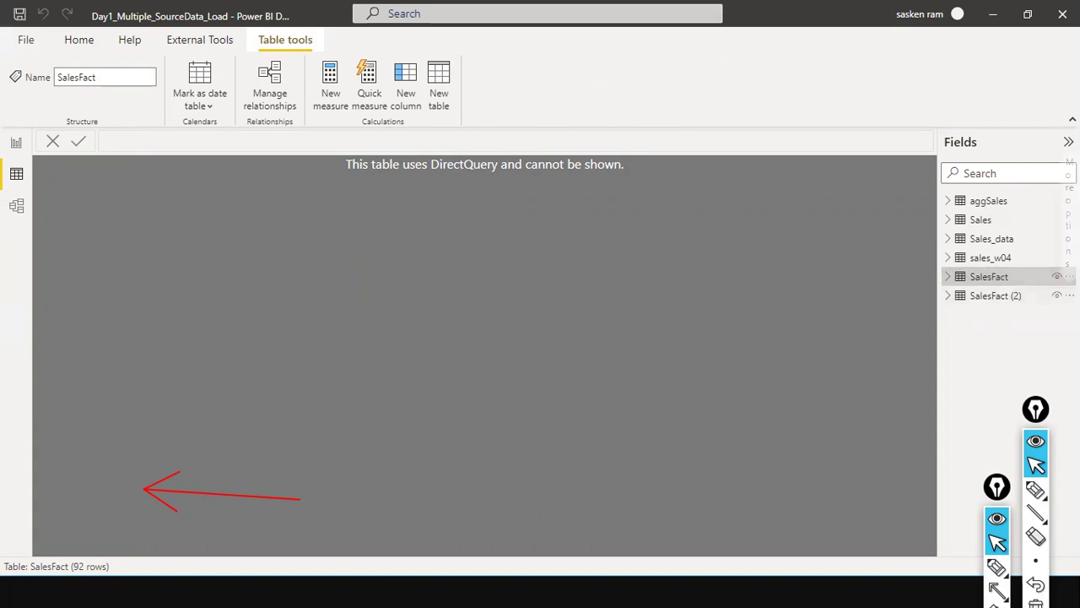
{"action": "left_click", "coordinate": [1069, 276]}
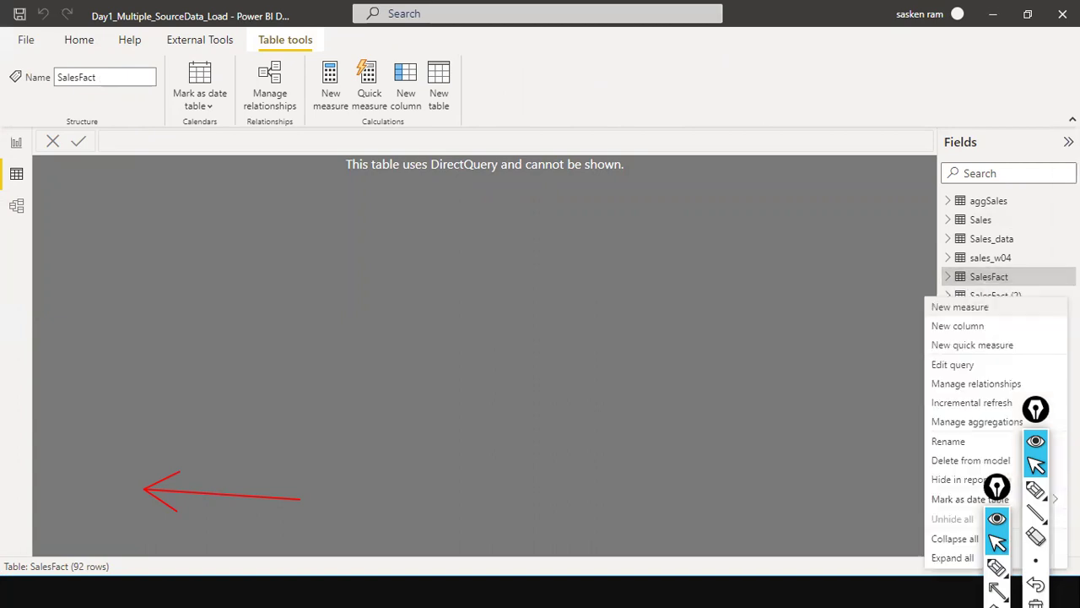
{"action": "left_click", "coordinate": [953, 463]}
{"action": "left_click", "coordinate": [637, 323]}
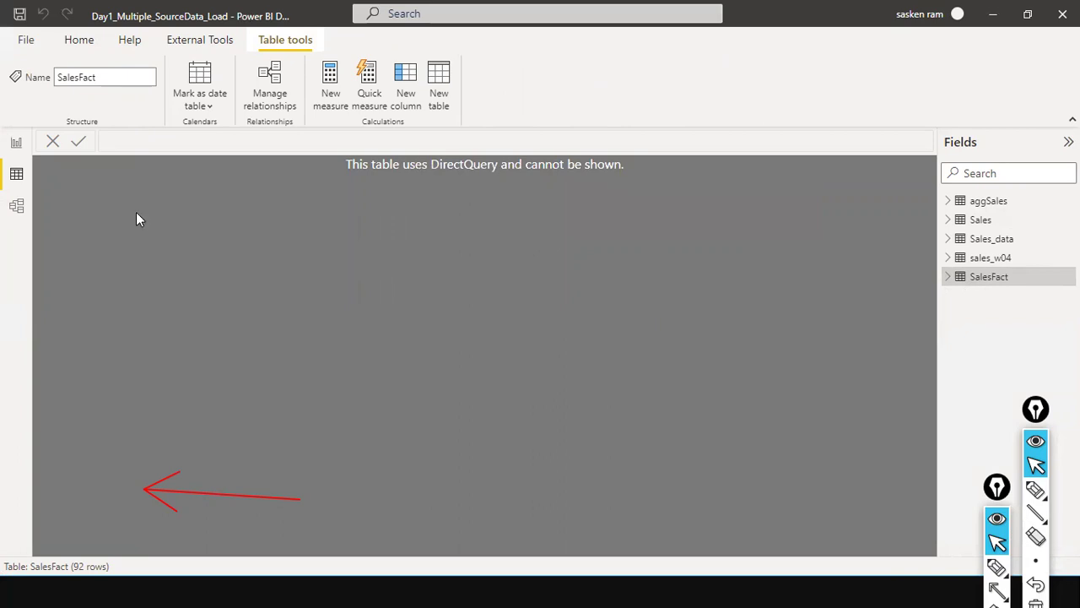
Start a SQL Server connection with server DESKTOP-8KBBDN3\SQLEXPRESS and database Sales, and check that database's tables in SQL Server Management Studio
{"action": "left_click", "coordinate": [16, 145]}
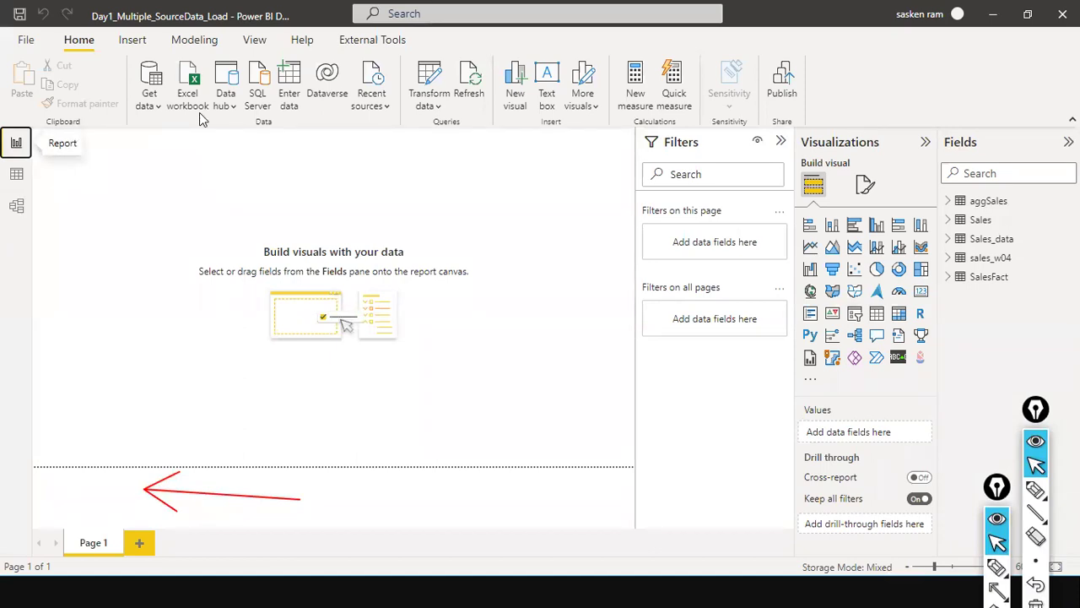
{"action": "left_click", "coordinate": [148, 100]}
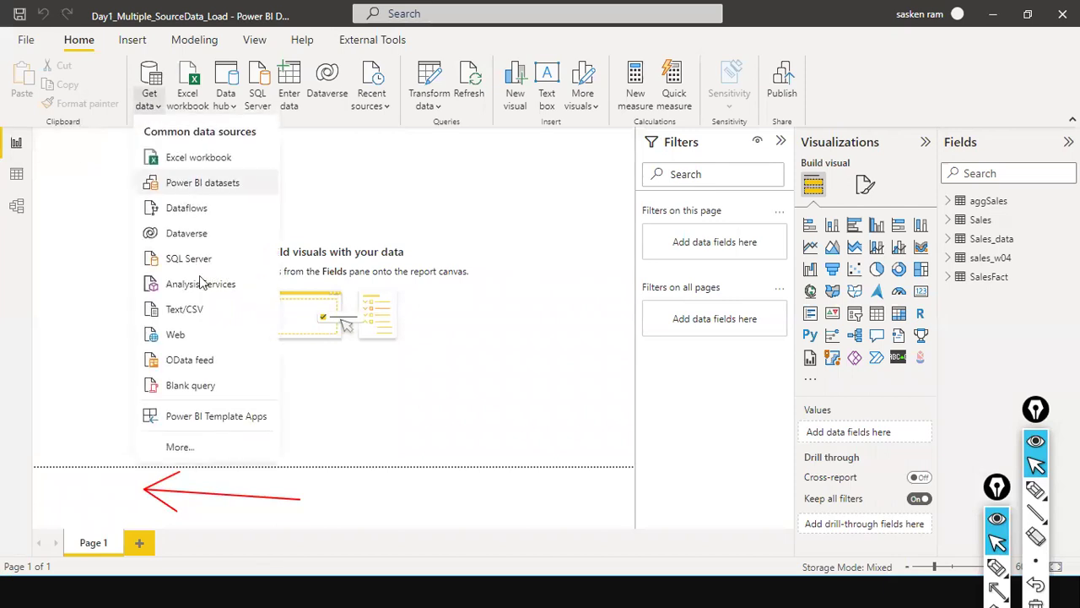
{"action": "left_click", "coordinate": [239, 264]}
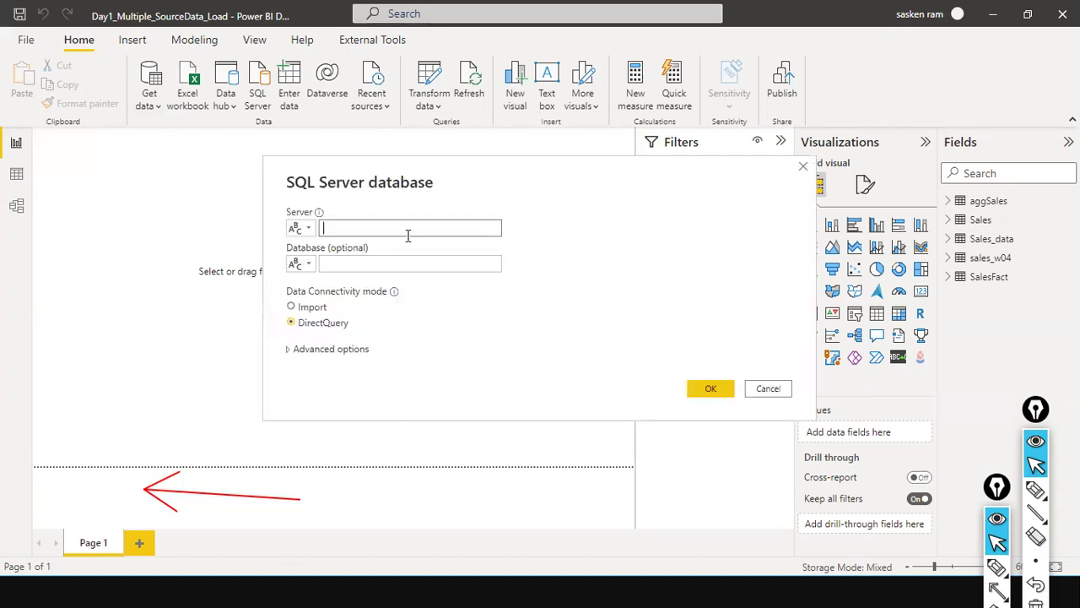
{"action": "type", "text": "DESKTOP-8KBBDN3\\SQLEXPRESS"}
{"action": "left_click", "coordinate": [400, 264]}
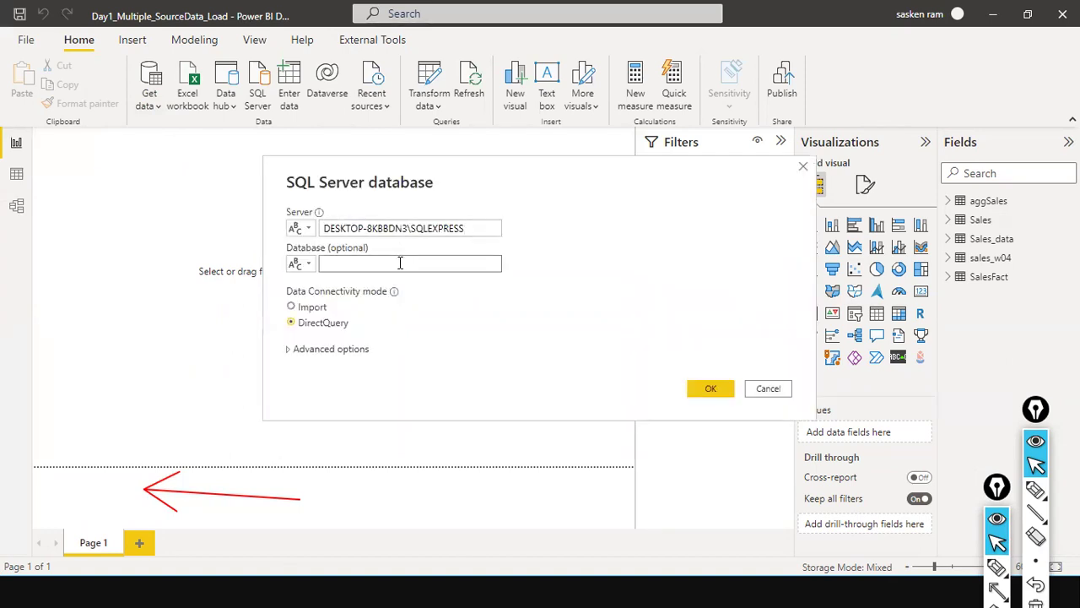
{"action": "type", "text": "Sales"}
{"action": "key", "text": "alt+Tab"}
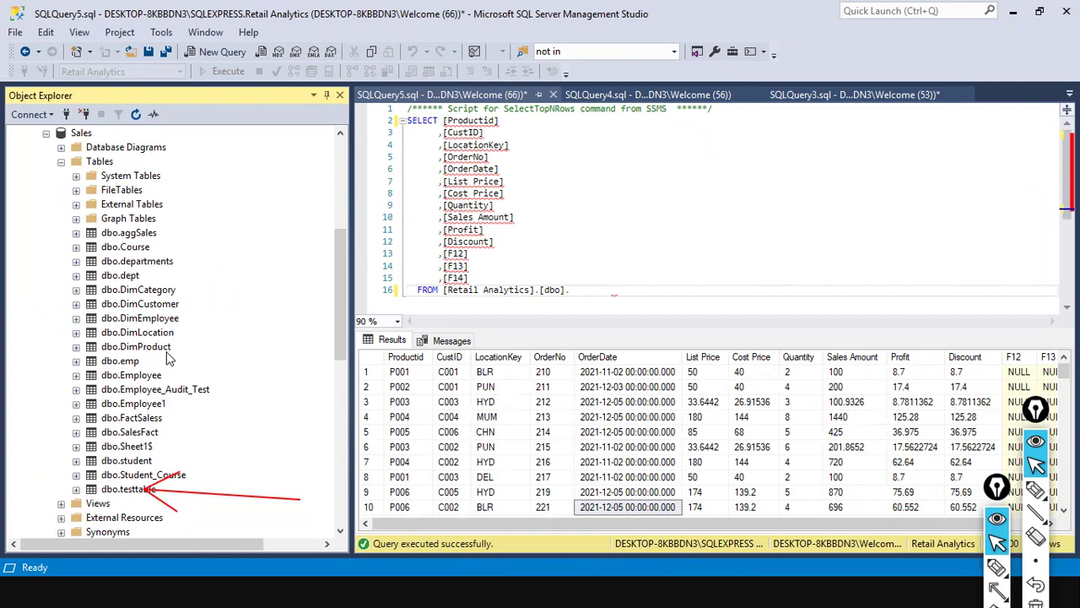
{"action": "left_click", "coordinate": [285, 590]}
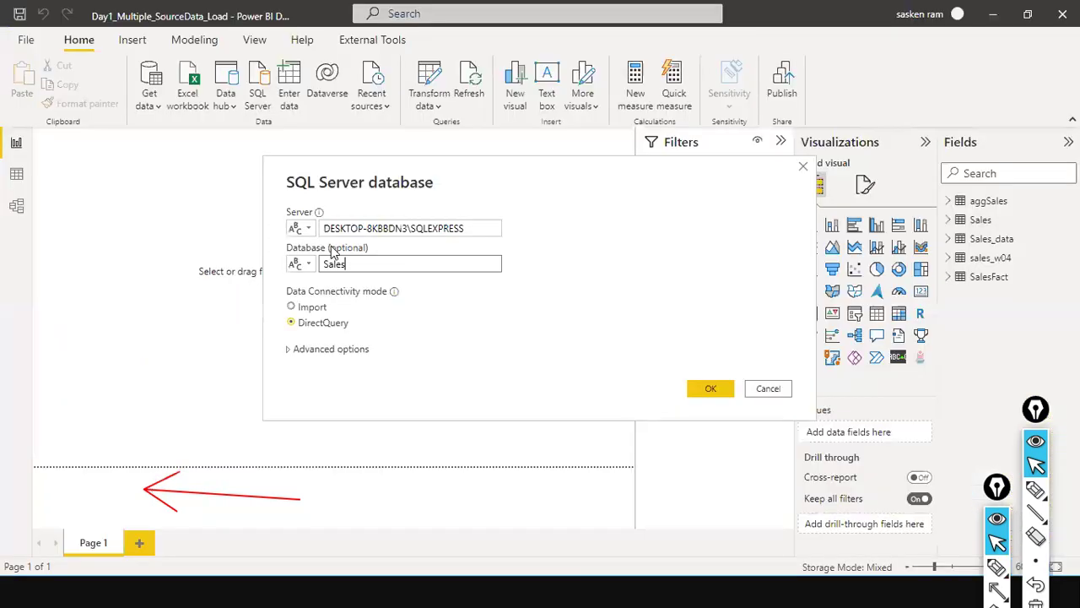
Set the connection's data connectivity mode to Import and load the DimCustomer table from the Sales database
{"action": "left_click", "coordinate": [303, 310]}
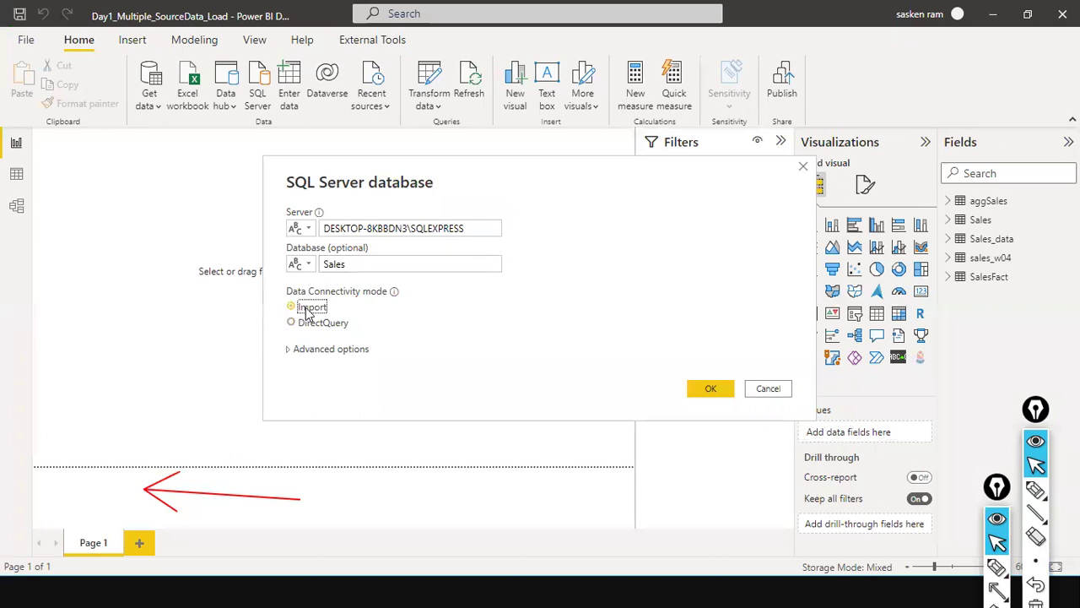
{"action": "left_click", "coordinate": [730, 393]}
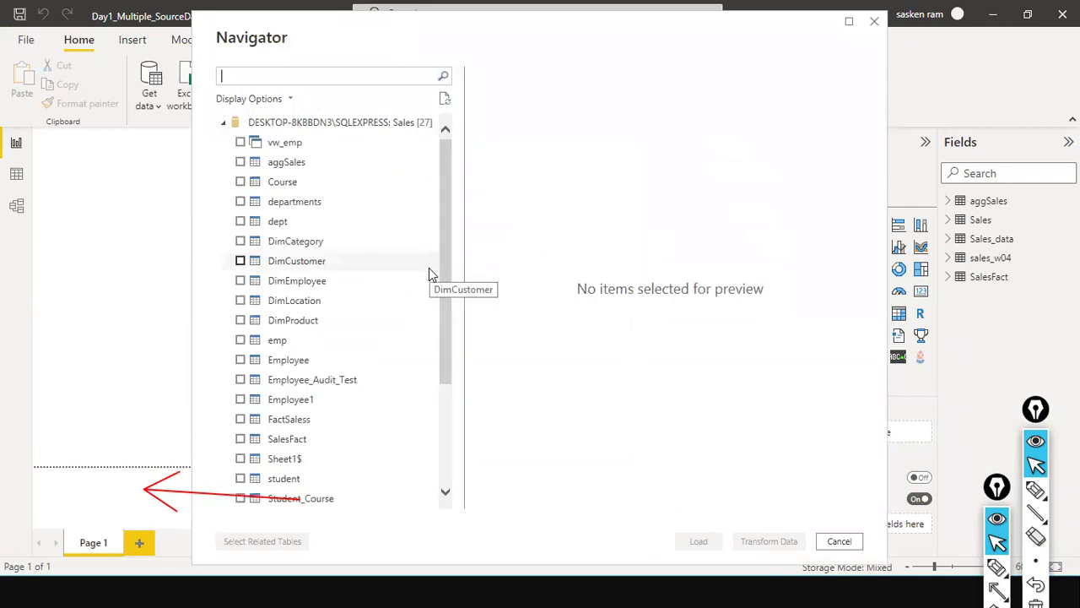
{"action": "left_click", "coordinate": [240, 261]}
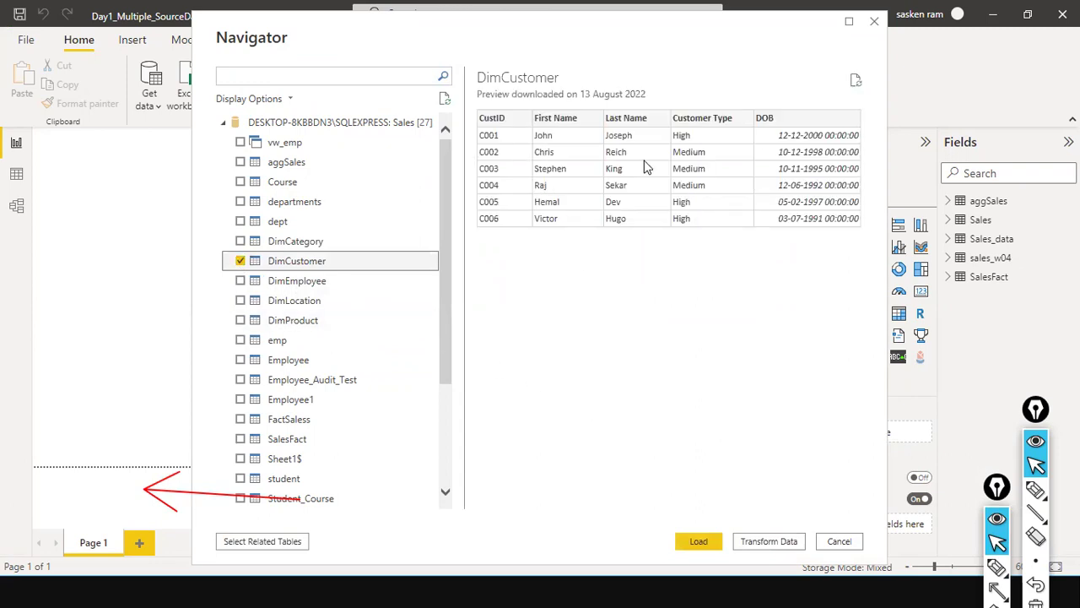
{"action": "left_click", "coordinate": [689, 542]}
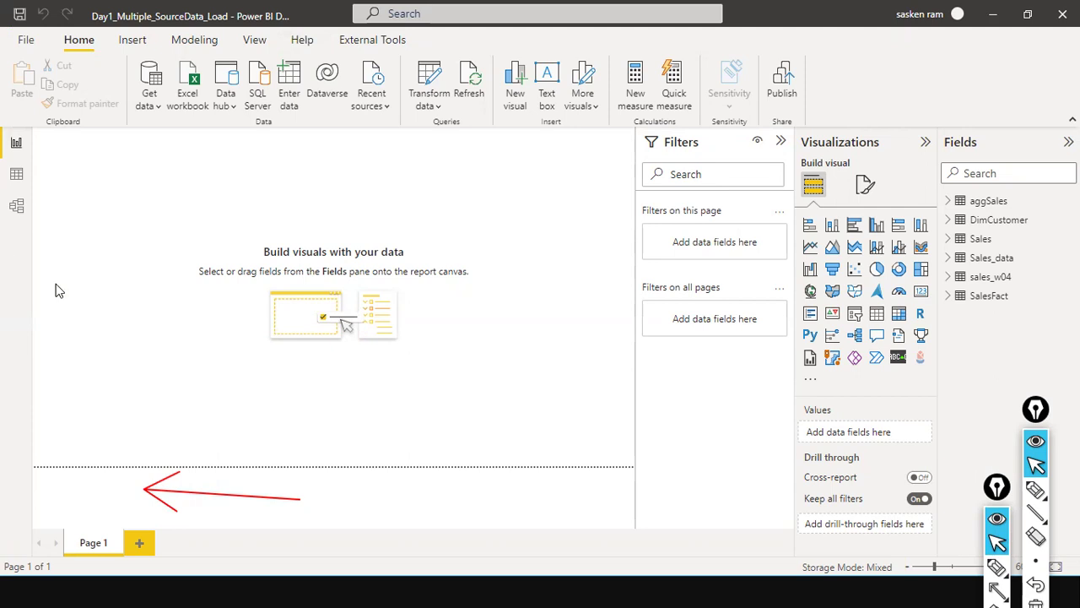
Examine the storage mode and source details of the SalesFact and DimCustomer tables in the model view
{"action": "left_click", "coordinate": [16, 206]}
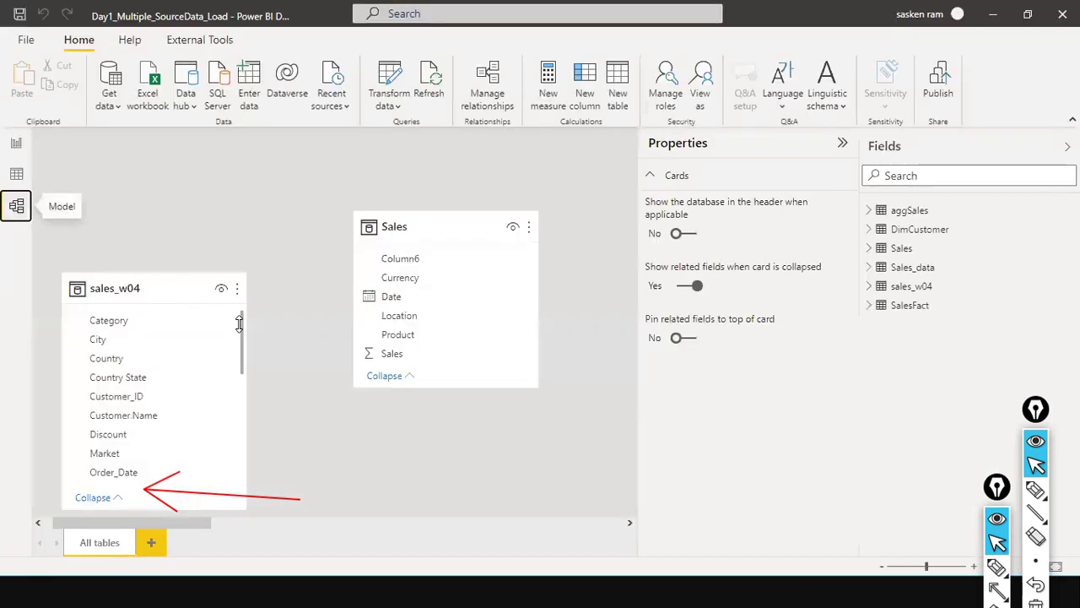
{"action": "left_click_drag", "start_coordinate": [206, 523], "coordinate": [639, 504]}
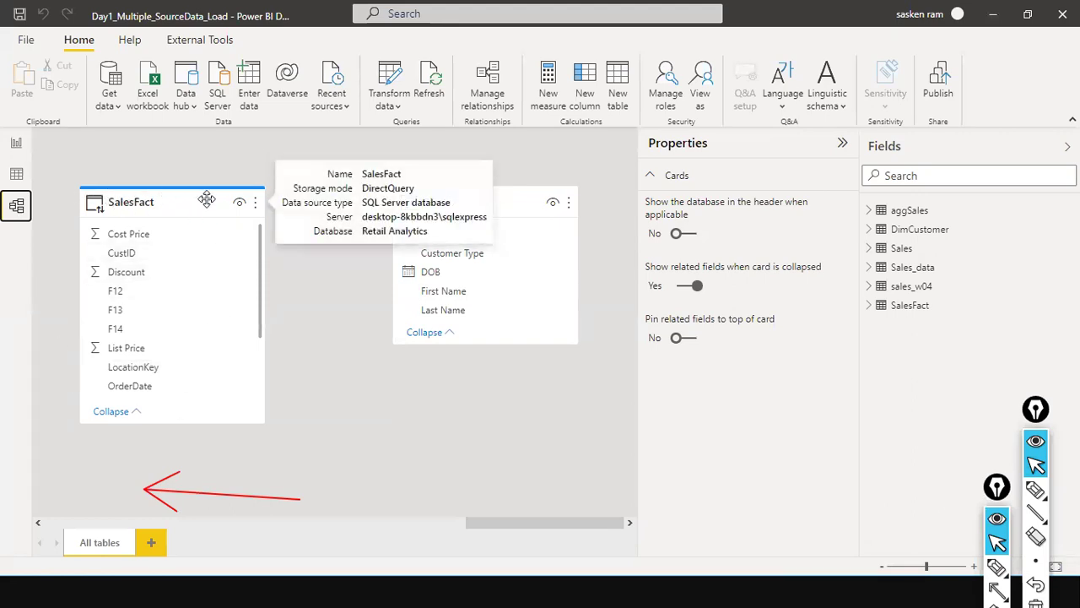
{"action": "mouse_move", "coordinate": [139, 204]}
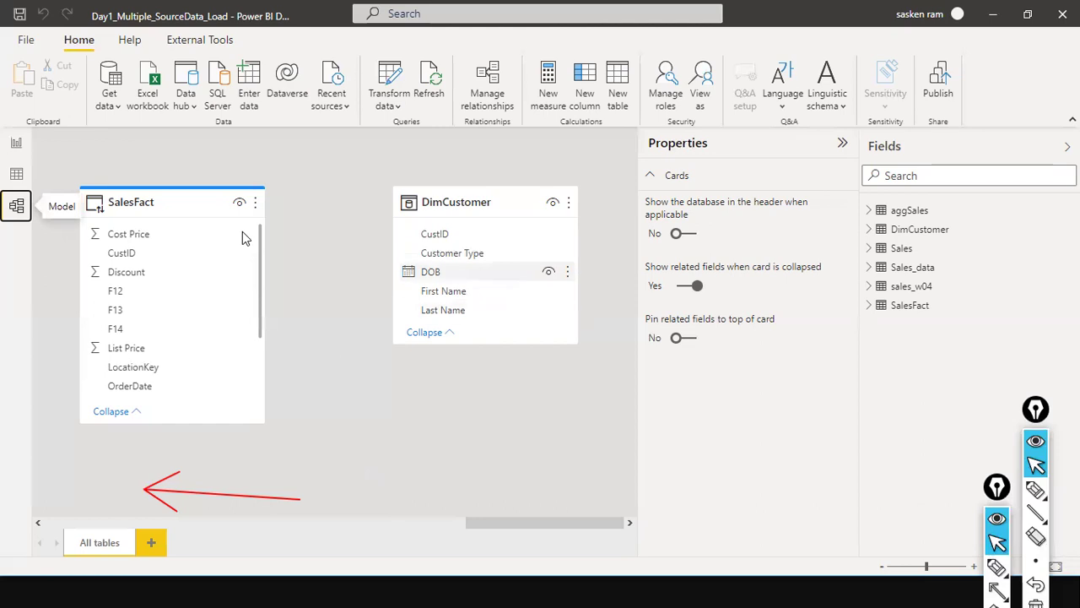
{"action": "mouse_move", "coordinate": [93, 197]}
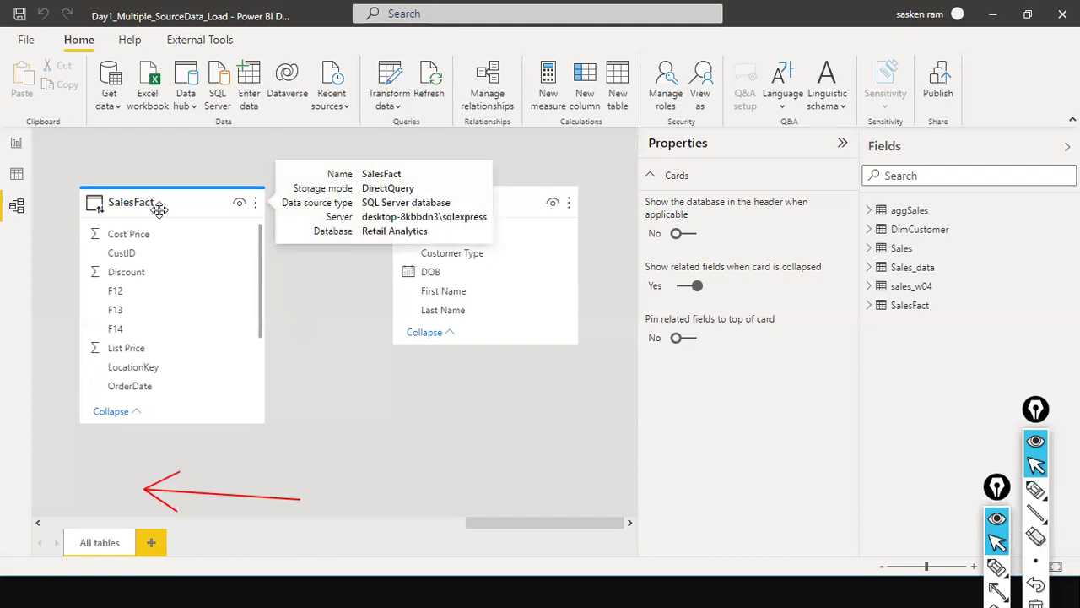
{"action": "mouse_move", "coordinate": [530, 205]}
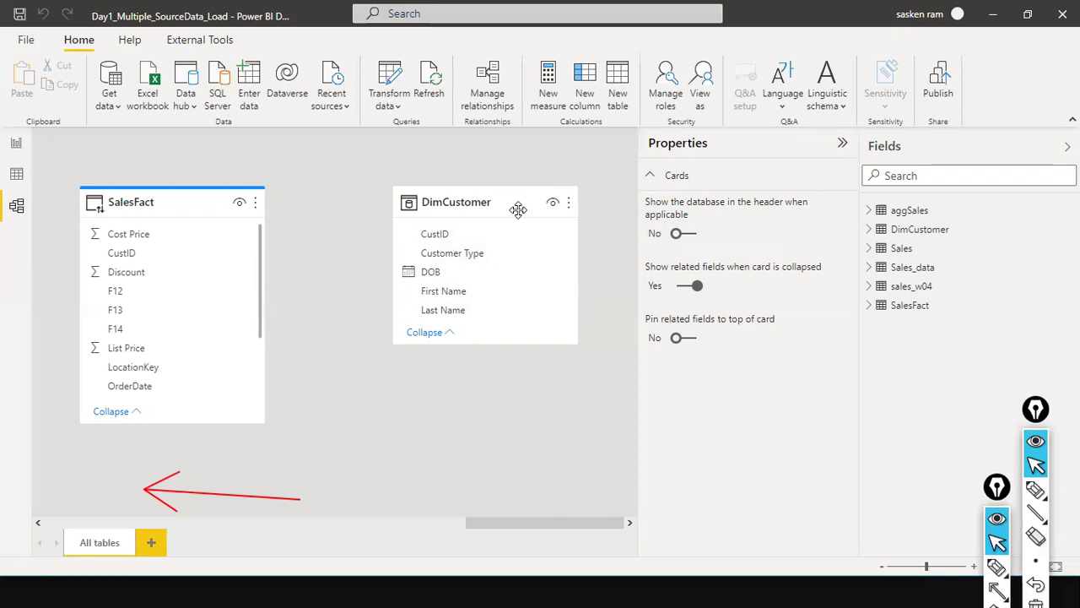
Compare how the imported DimCustomer table and the DirectQuery SalesFact table are shown in the data view
{"action": "left_click", "coordinate": [16, 174]}
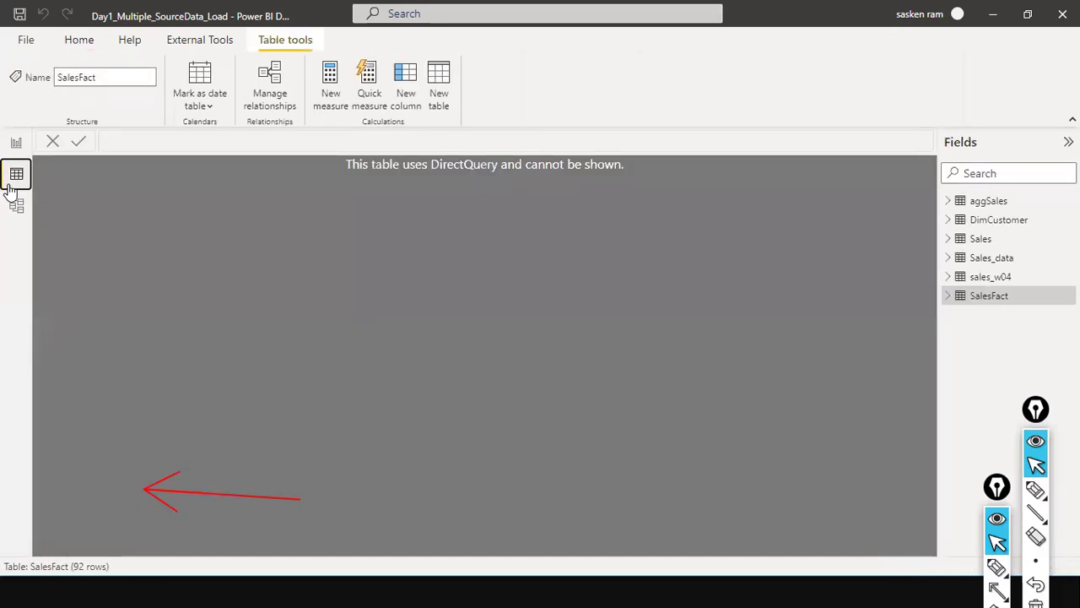
{"action": "left_click", "coordinate": [1009, 219]}
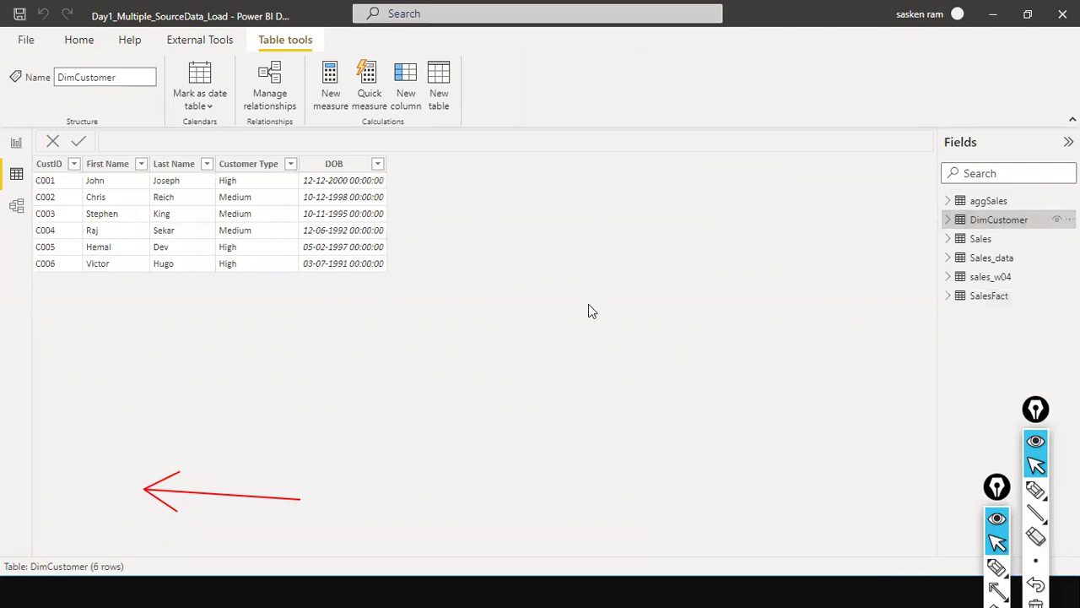
{"action": "left_click", "coordinate": [979, 305]}
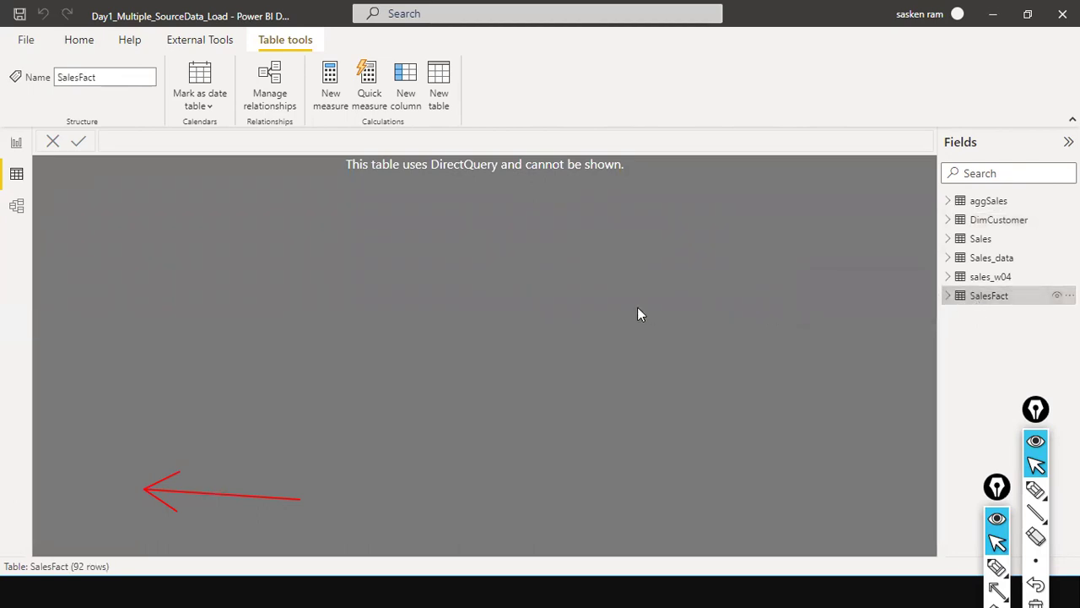
{"action": "mouse_move", "coordinate": [953, 308]}
Open the Power Query Editor from the report view, preview the SalesFact query, and return to the report
{"action": "left_click", "coordinate": [14, 142]}
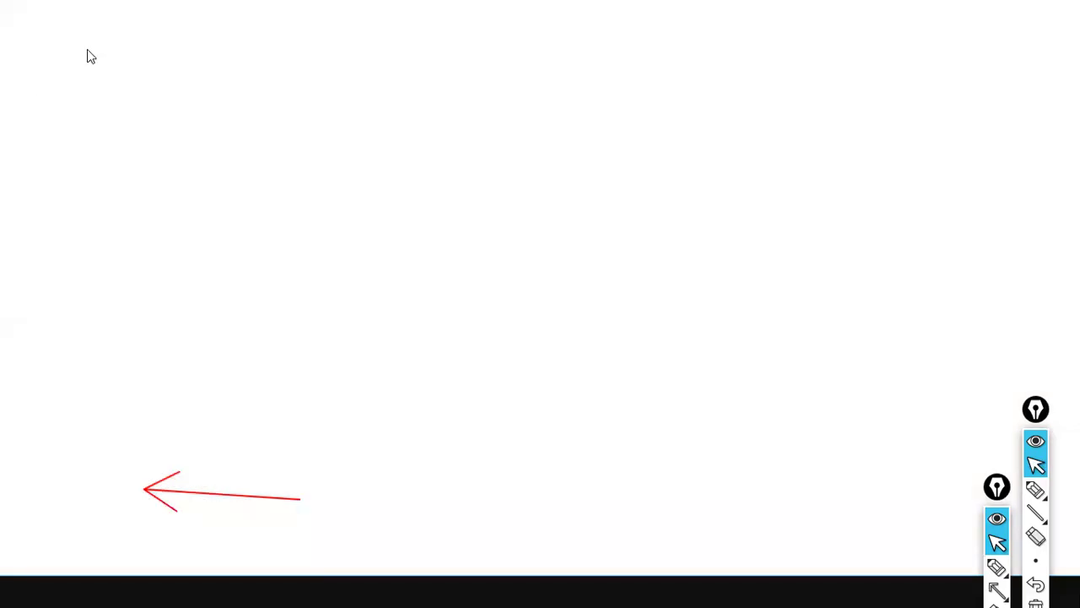
{"action": "left_click", "coordinate": [427, 99]}
{"action": "left_click", "coordinate": [447, 136]}
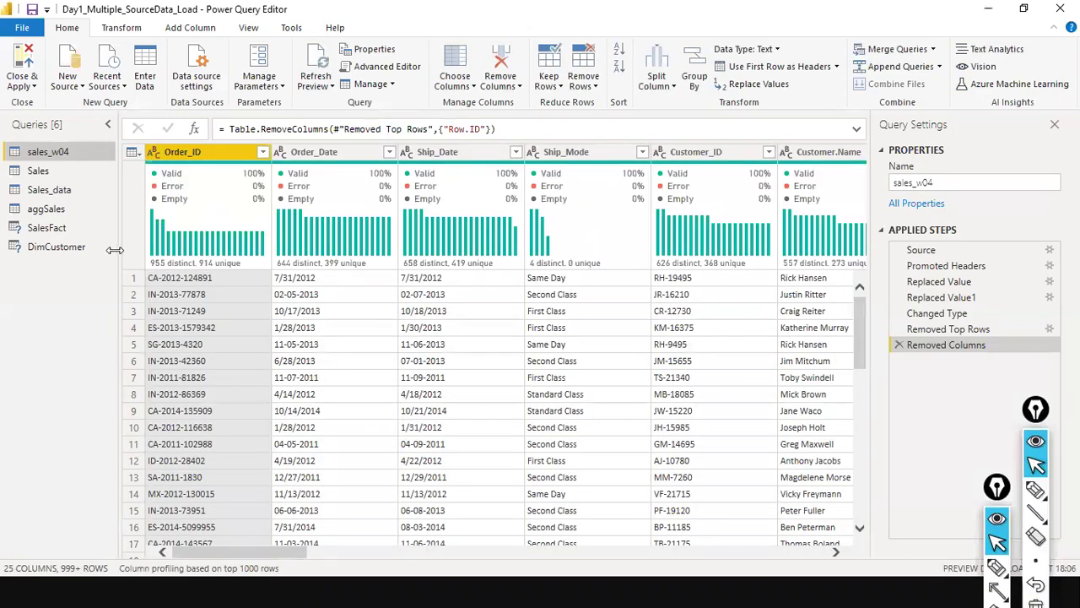
{"action": "left_click", "coordinate": [48, 228]}
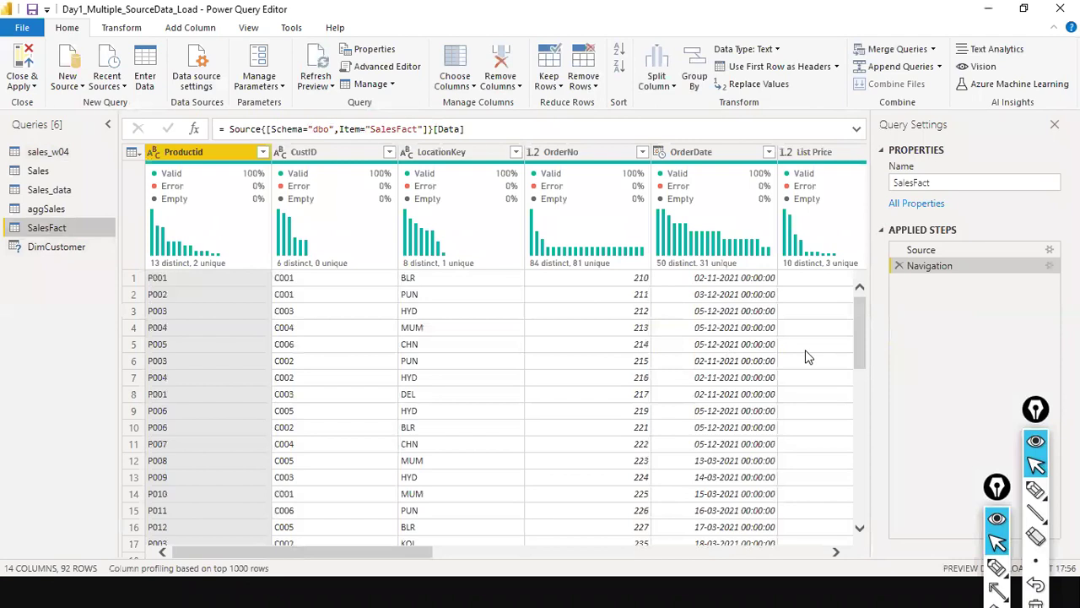
{"action": "key", "text": "alt+Tab"}
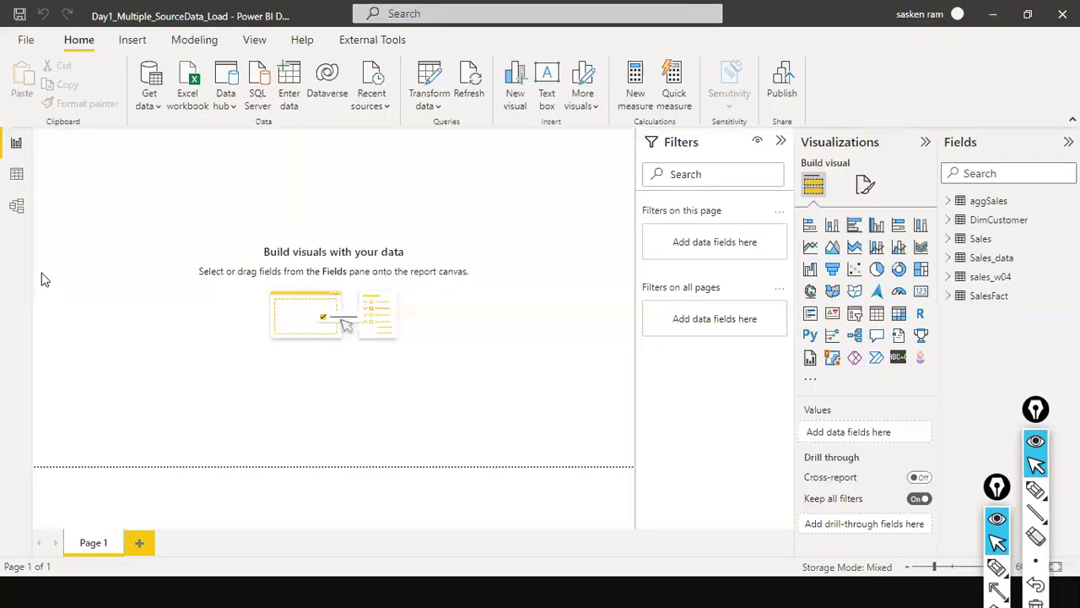
Check the storage mode of SalesFact in the data view and expand its list of fields
{"action": "left_click", "coordinate": [16, 174]}
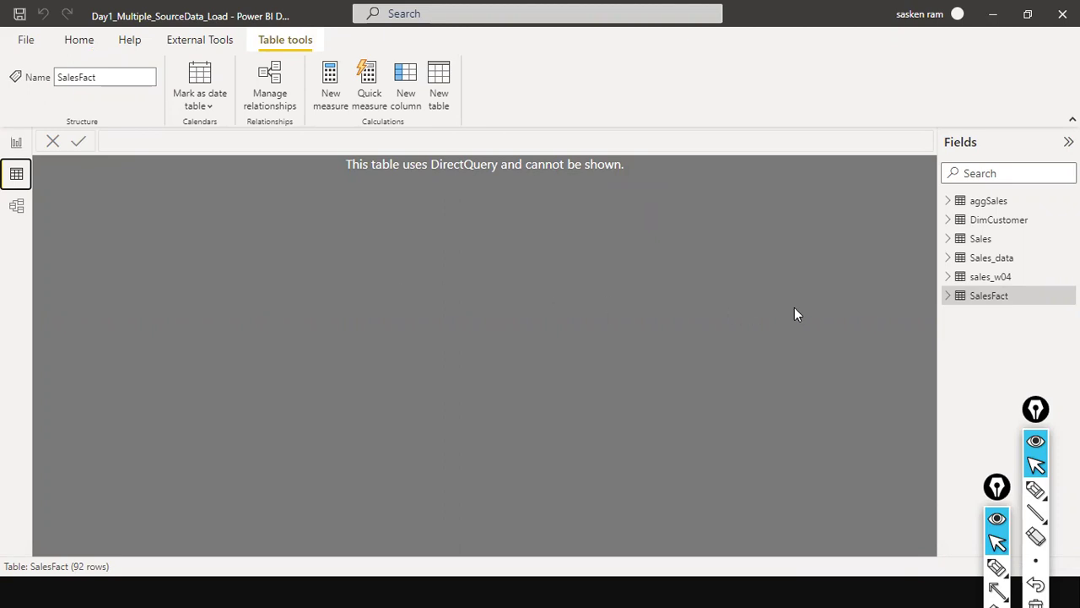
{"action": "mouse_move", "coordinate": [1022, 302]}
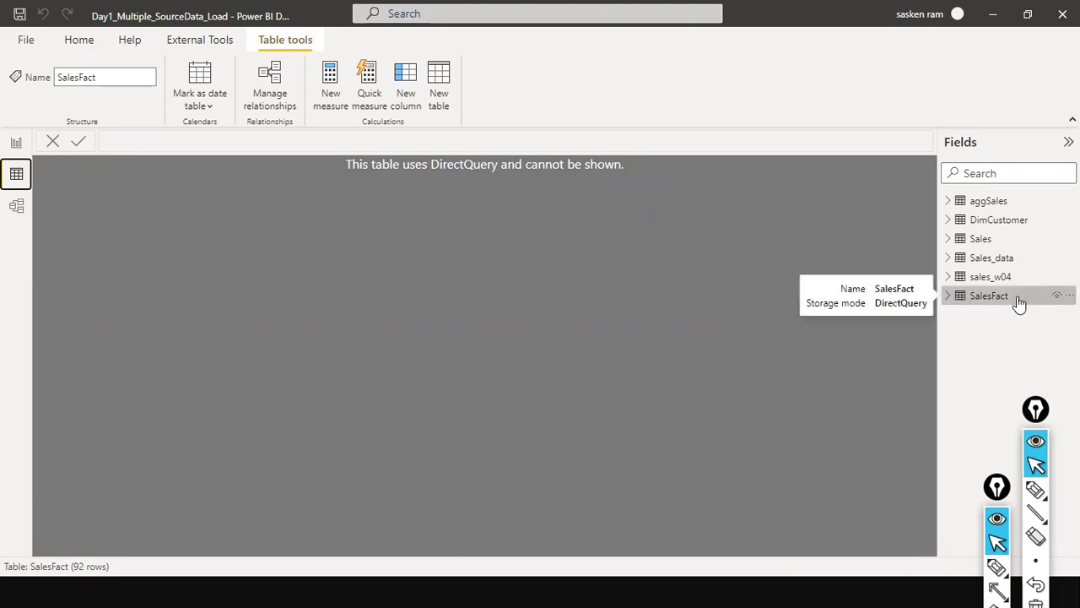
{"action": "left_click", "coordinate": [948, 297]}
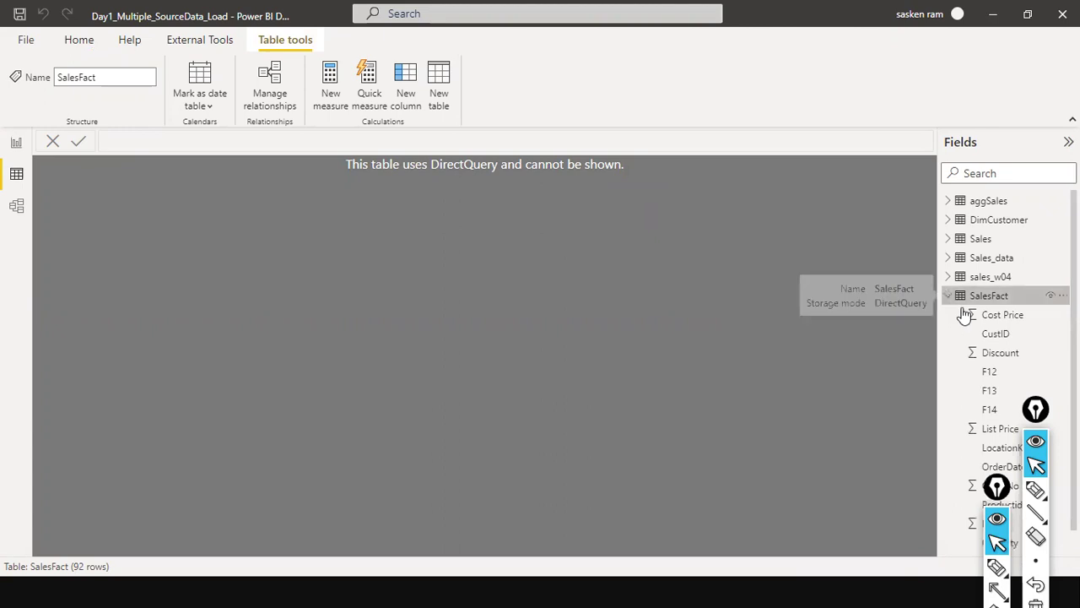
Look through the SalesFact field list, and compare the storage details of SalesFact and DimCustomer in the model view
{"action": "scroll", "coordinate": [1012, 361], "scroll_direction": "down", "scroll_amount": 1}
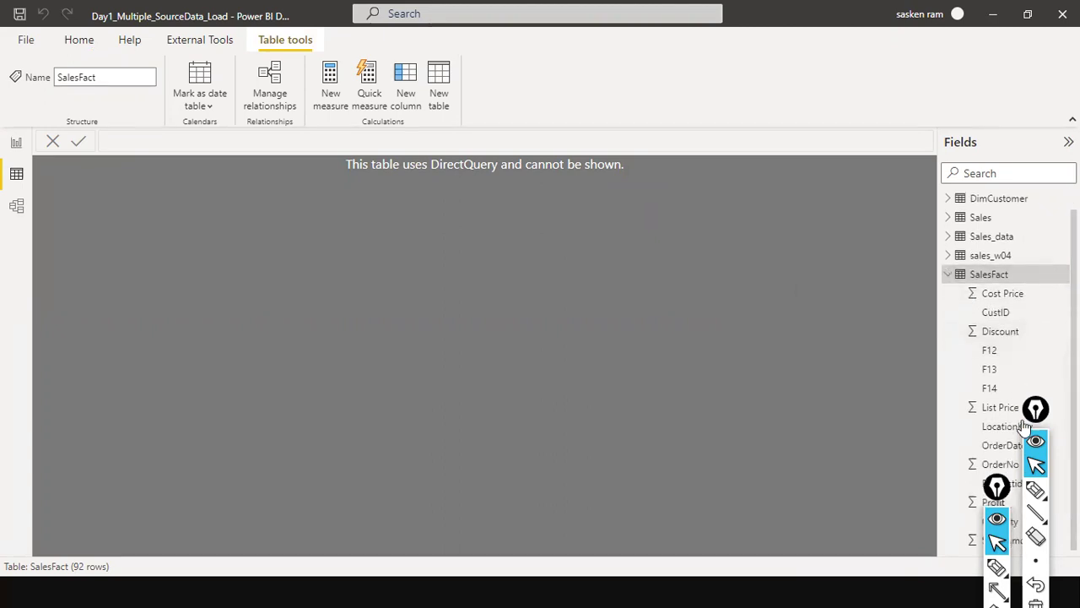
{"action": "left_click_drag", "start_coordinate": [1035, 410], "coordinate": [910, 580]}
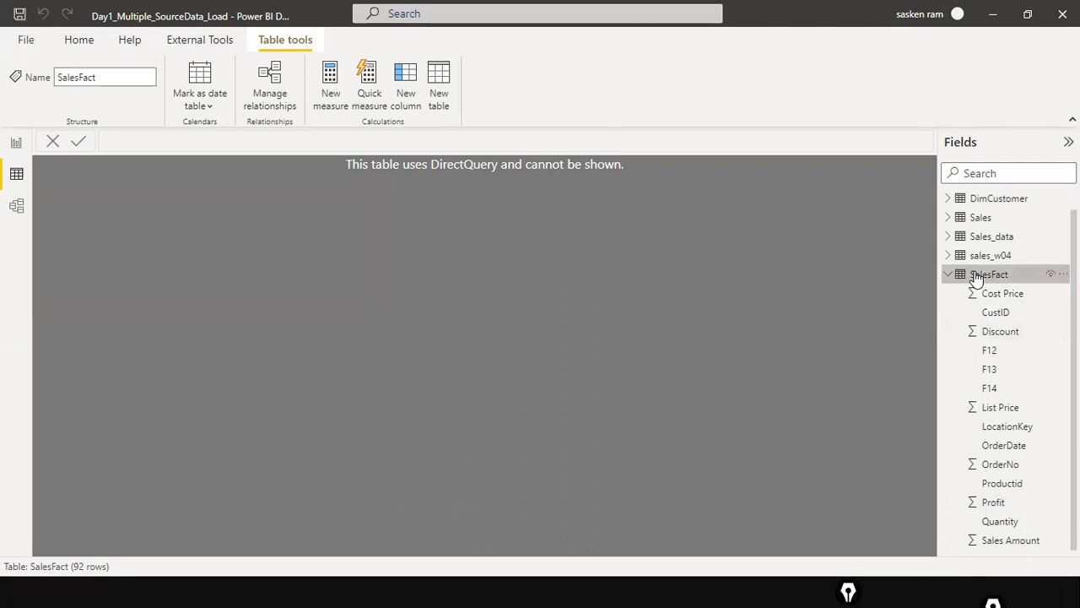
{"action": "left_click", "coordinate": [16, 205]}
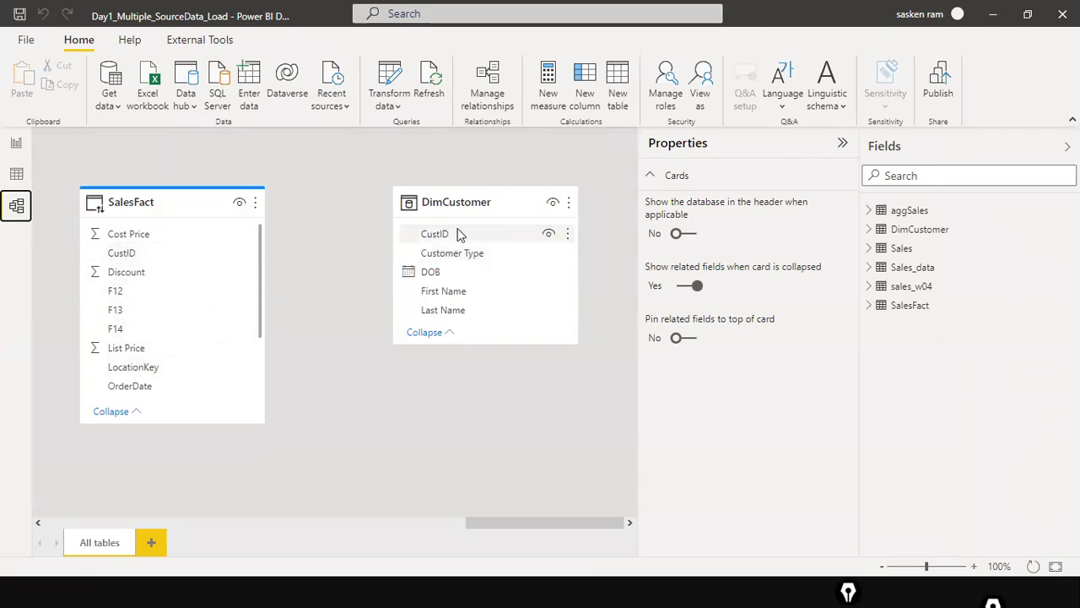
{"action": "left_click", "coordinate": [15, 145]}
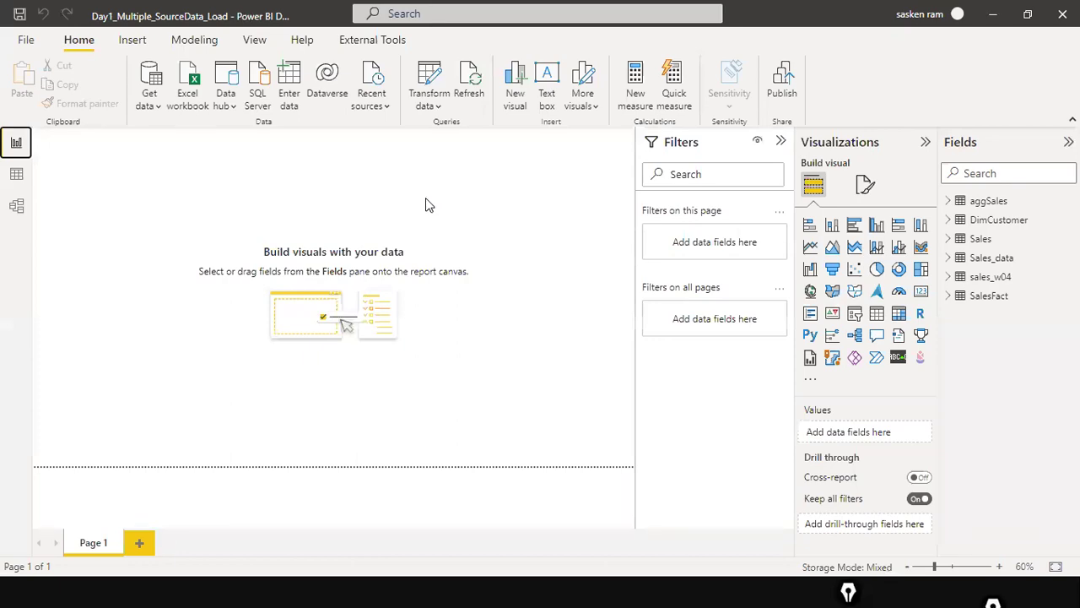
{"action": "left_click", "coordinate": [26, 213]}
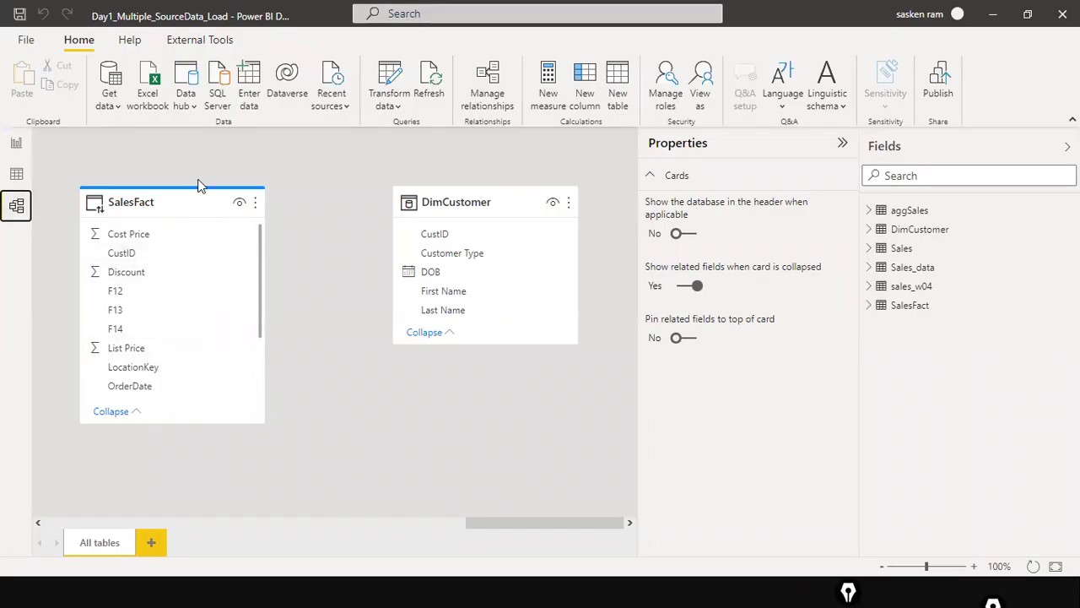
{"action": "mouse_move", "coordinate": [188, 197]}
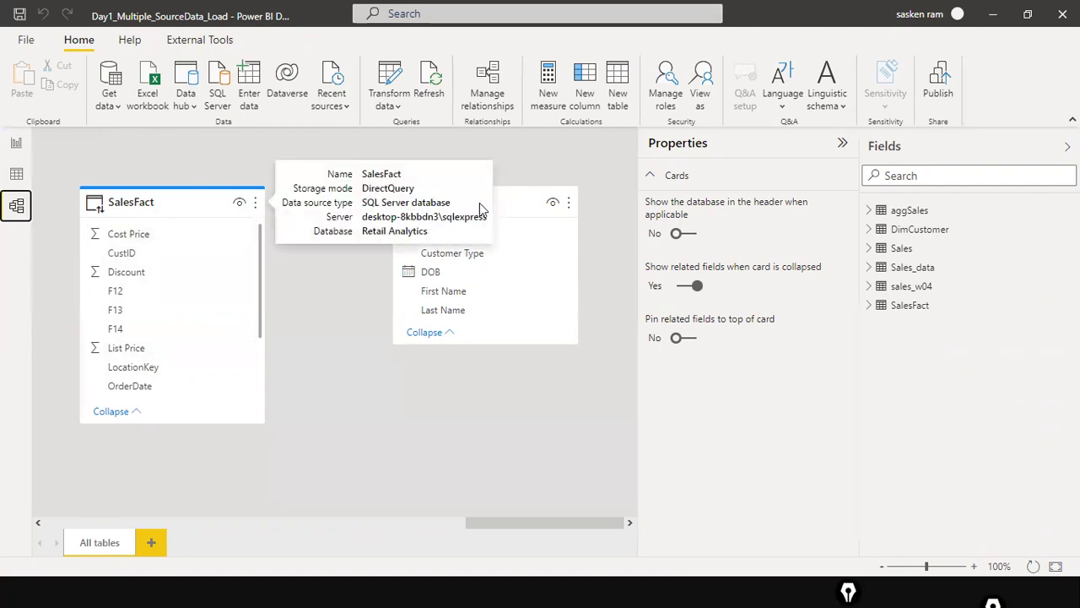
{"action": "mouse_move", "coordinate": [518, 201]}
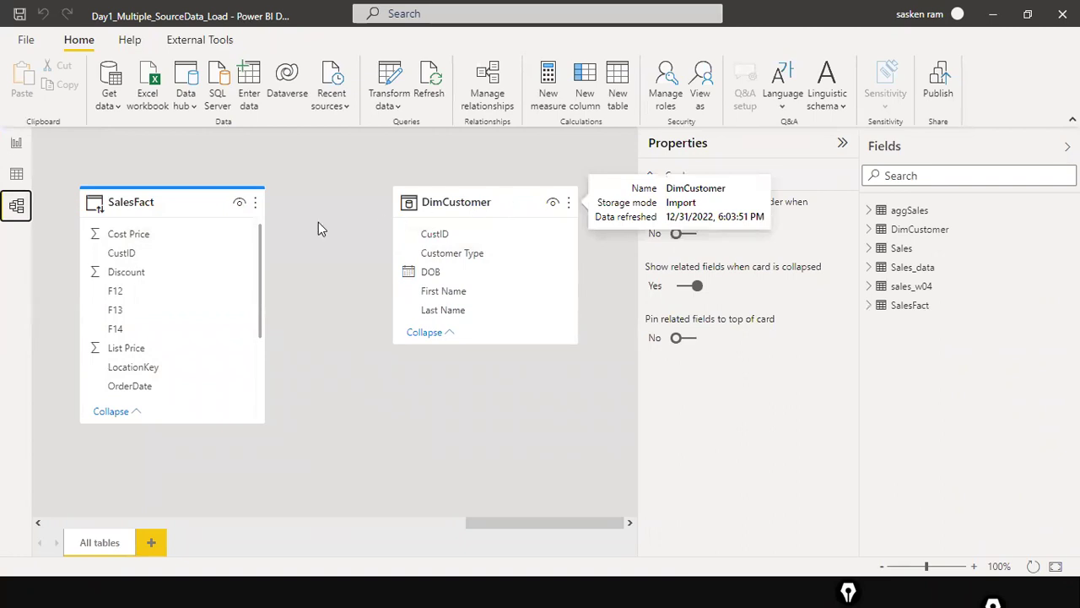
{"action": "mouse_move", "coordinate": [120, 199]}
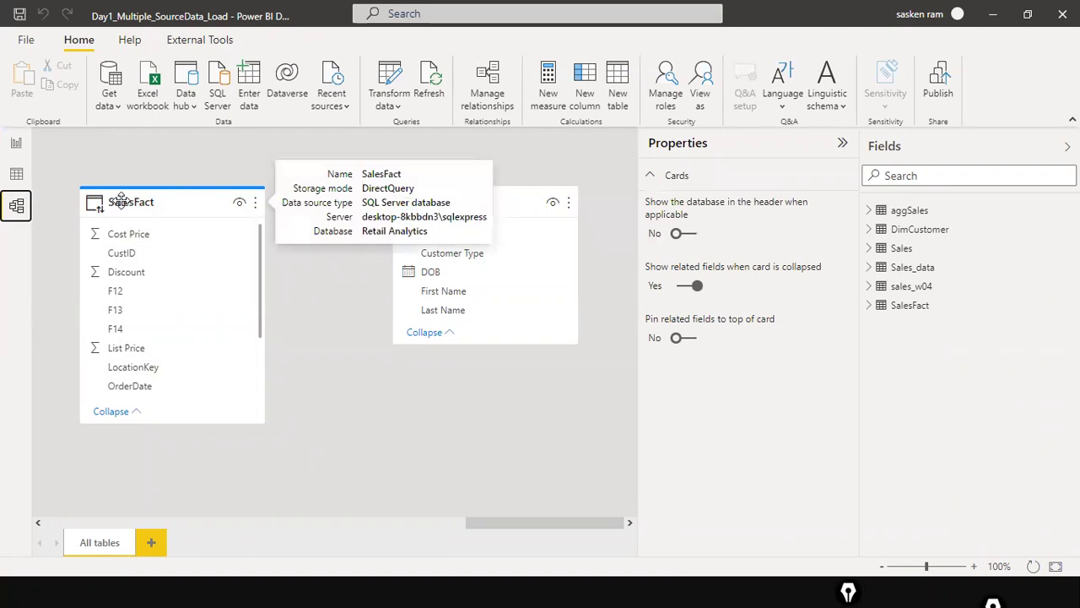
Sketch an annotation below the table cards showing a SQL Server database with SalesFact exchanging queries and rows with a PBI box
{"action": "left_click", "coordinate": [460, 423]}
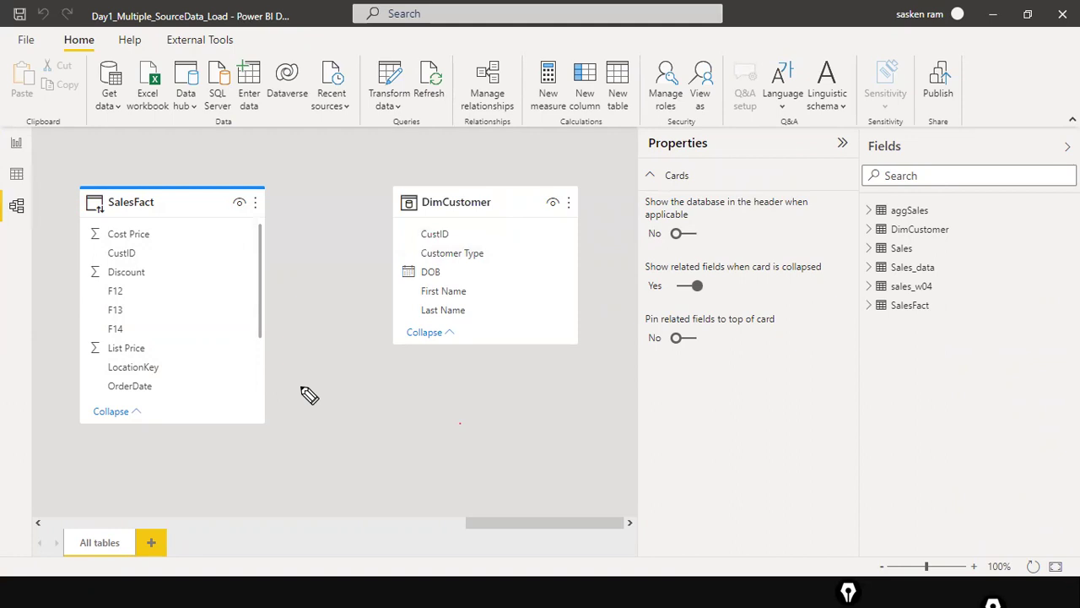
{"action": "mouse_move", "coordinate": [456, 410]}
{"action": "left_mouse_down"}
{"action": "mouse_move", "coordinate": [567, 402]}
{"action": "mouse_move", "coordinate": [579, 413]}
{"action": "left_mouse_up"}
{"action": "mouse_move", "coordinate": [322, 431]}
{"action": "left_mouse_down"}
{"action": "mouse_move", "coordinate": [309, 435]}
{"action": "mouse_move", "coordinate": [328, 439]}
{"action": "mouse_move", "coordinate": [337, 498]}
{"action": "mouse_move", "coordinate": [362, 442]}
{"action": "mouse_move", "coordinate": [358, 494]}
{"action": "mouse_move", "coordinate": [371, 496]}
{"action": "mouse_move", "coordinate": [397, 469]}
{"action": "mouse_move", "coordinate": [393, 485]}
{"action": "left_mouse_up"}
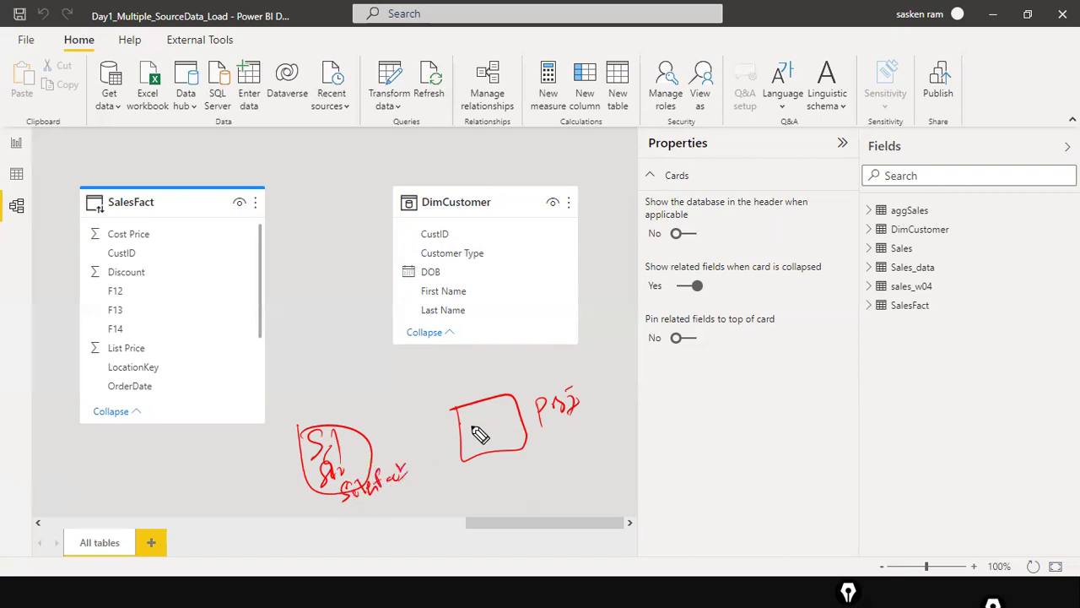
{"action": "mouse_move", "coordinate": [477, 416]}
{"action": "left_mouse_down"}
{"action": "mouse_move", "coordinate": [377, 443]}
{"action": "mouse_move", "coordinate": [381, 454]}
{"action": "left_mouse_up"}
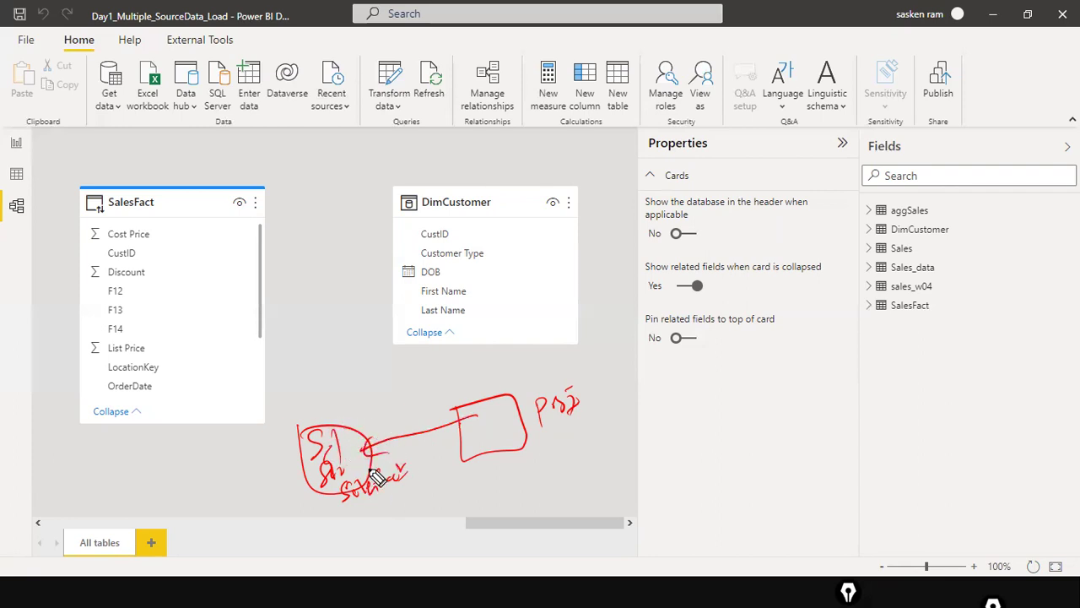
{"action": "left_click_drag", "start_coordinate": [363, 455], "coordinate": [354, 452]}
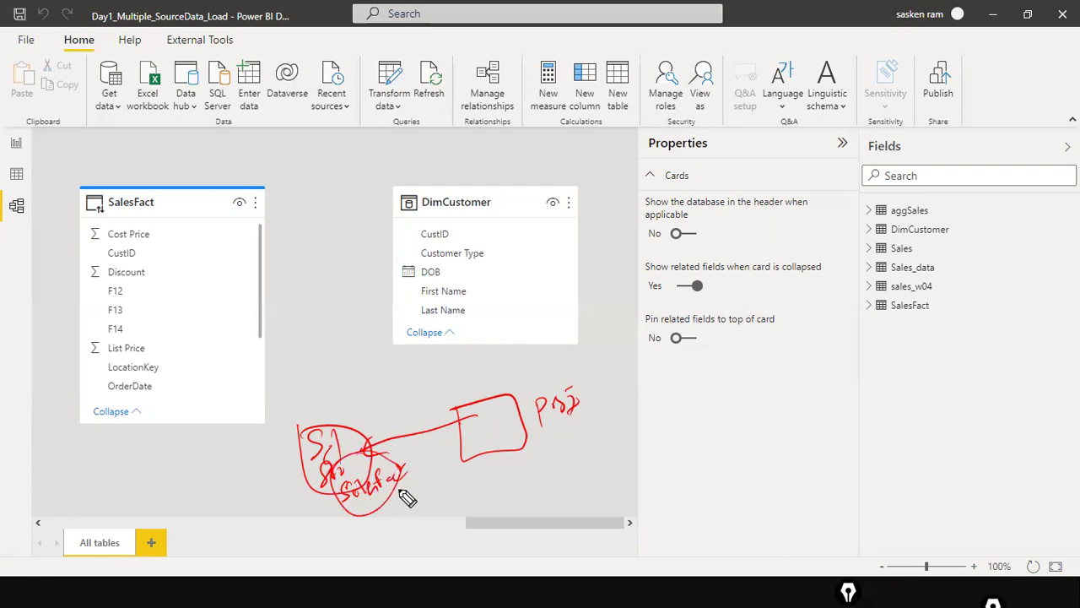
{"action": "mouse_move", "coordinate": [396, 500]}
{"action": "left_mouse_down"}
{"action": "mouse_move", "coordinate": [424, 503]}
{"action": "mouse_move", "coordinate": [513, 441]}
{"action": "left_mouse_up"}
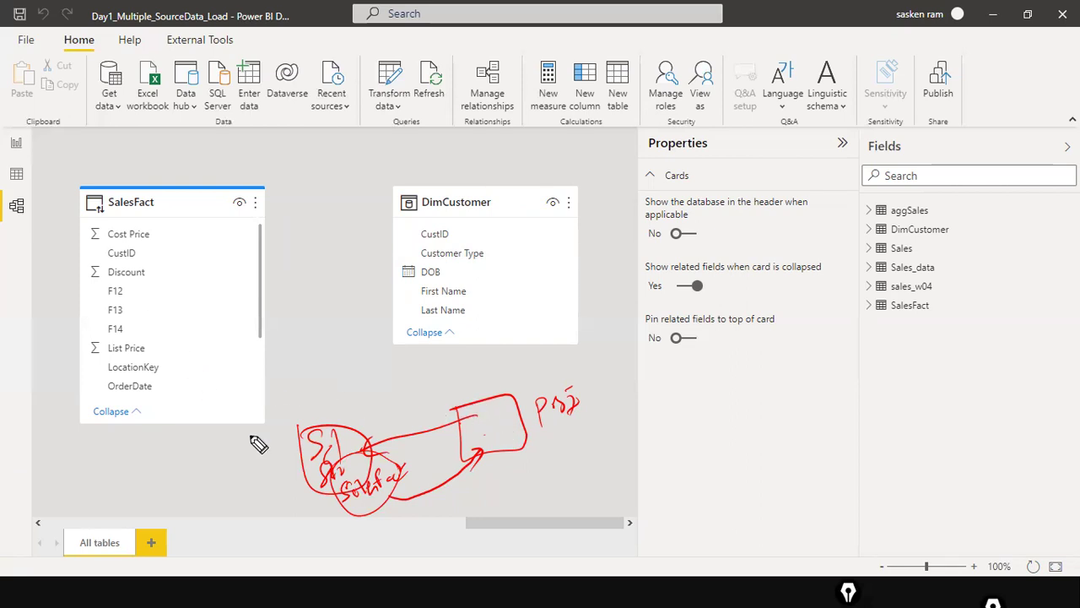
{"action": "left_click_drag", "start_coordinate": [385, 516], "coordinate": [416, 503]}
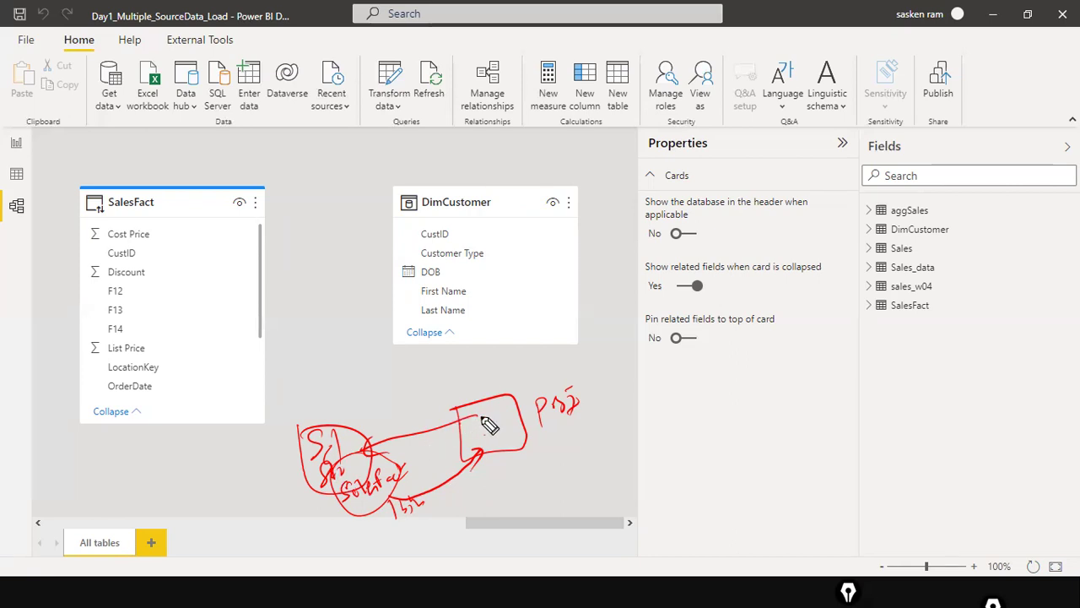
{"action": "left_click_drag", "start_coordinate": [481, 410], "coordinate": [500, 429]}
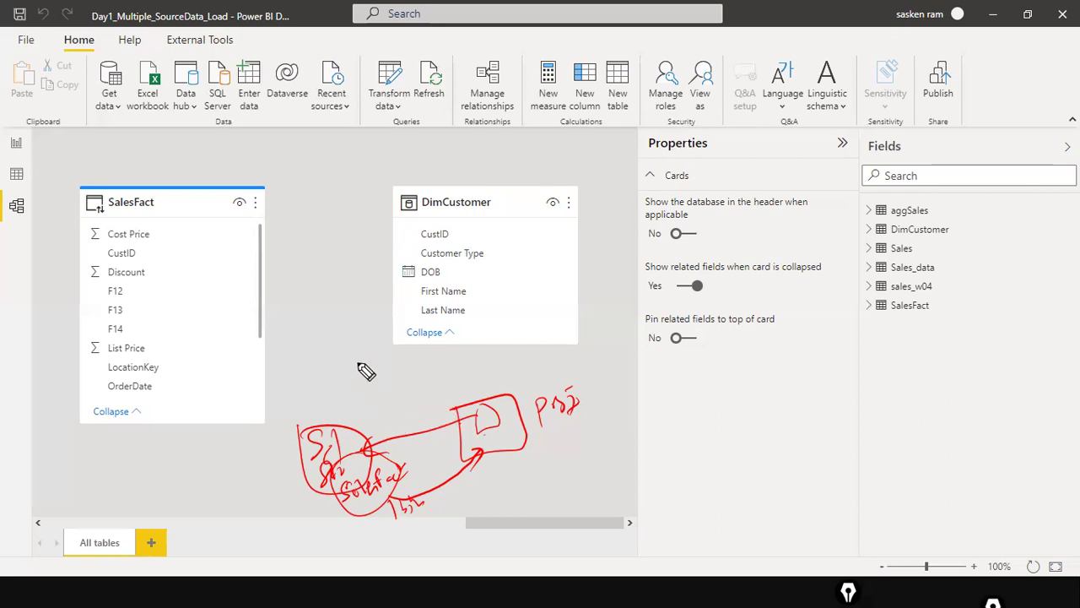
Handwrite a Select query above the sketch summing sales and quantity from SalesFact grouped by region, and emphasise its sales sum
{"action": "mouse_move", "coordinate": [334, 393]}
{"action": "left_mouse_down"}
{"action": "mouse_move", "coordinate": [330, 380]}
{"action": "mouse_move", "coordinate": [369, 391]}
{"action": "mouse_move", "coordinate": [444, 363]}
{"action": "mouse_move", "coordinate": [494, 373]}
{"action": "mouse_move", "coordinate": [550, 366]}
{"action": "mouse_move", "coordinate": [560, 381]}
{"action": "left_mouse_up"}
{"action": "mouse_move", "coordinate": [366, 402]}
{"action": "left_mouse_down"}
{"action": "mouse_move", "coordinate": [371, 420]}
{"action": "mouse_move", "coordinate": [382, 400]}
{"action": "mouse_move", "coordinate": [455, 403]}
{"action": "mouse_move", "coordinate": [493, 387]}
{"action": "mouse_move", "coordinate": [486, 403]}
{"action": "left_mouse_up"}
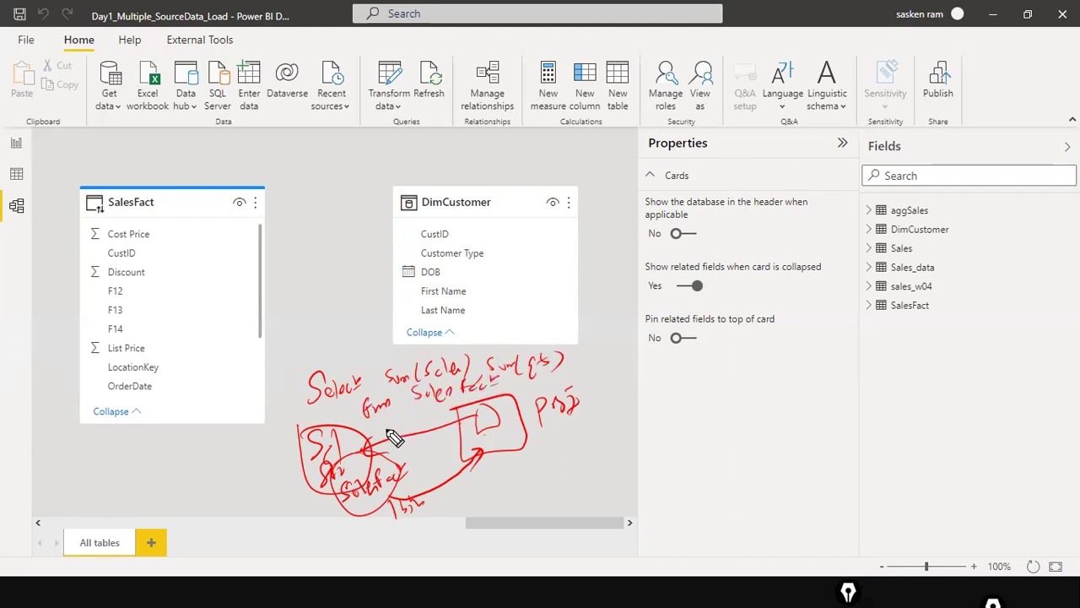
{"action": "mouse_move", "coordinate": [383, 424]}
{"action": "left_mouse_down"}
{"action": "mouse_move", "coordinate": [403, 439]}
{"action": "mouse_move", "coordinate": [420, 416]}
{"action": "mouse_move", "coordinate": [489, 414]}
{"action": "left_mouse_up"}
{"action": "left_click_drag", "start_coordinate": [386, 377], "coordinate": [466, 374]}
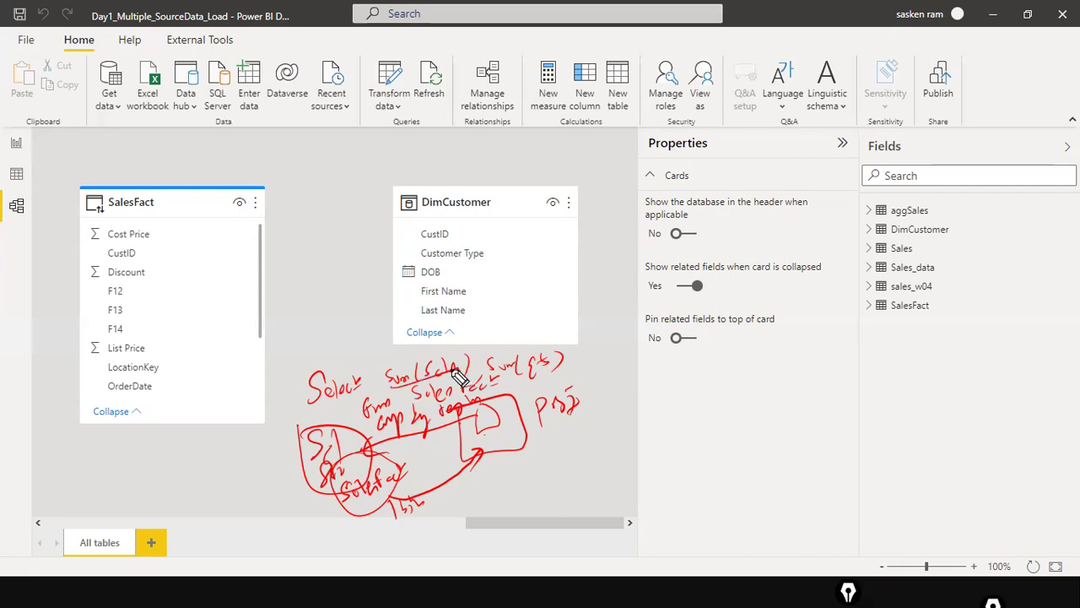
{"action": "mouse_move", "coordinate": [405, 442]}
{"action": "left_mouse_down"}
{"action": "mouse_move", "coordinate": [429, 429]}
{"action": "mouse_move", "coordinate": [404, 443]}
{"action": "left_mouse_up"}
Annotate the four regions N, E, S and W above the cards, and mark the returned result as "4 rows" in the sketch
{"action": "mouse_move", "coordinate": [290, 140]}
{"action": "left_mouse_down"}
{"action": "mouse_move", "coordinate": [330, 159]}
{"action": "mouse_move", "coordinate": [321, 163]}
{"action": "mouse_move", "coordinate": [346, 135]}
{"action": "mouse_move", "coordinate": [348, 200]}
{"action": "left_mouse_up"}
{"action": "mouse_move", "coordinate": [350, 207]}
{"action": "left_mouse_down"}
{"action": "mouse_move", "coordinate": [356, 218]}
{"action": "mouse_move", "coordinate": [367, 209]}
{"action": "left_mouse_up"}
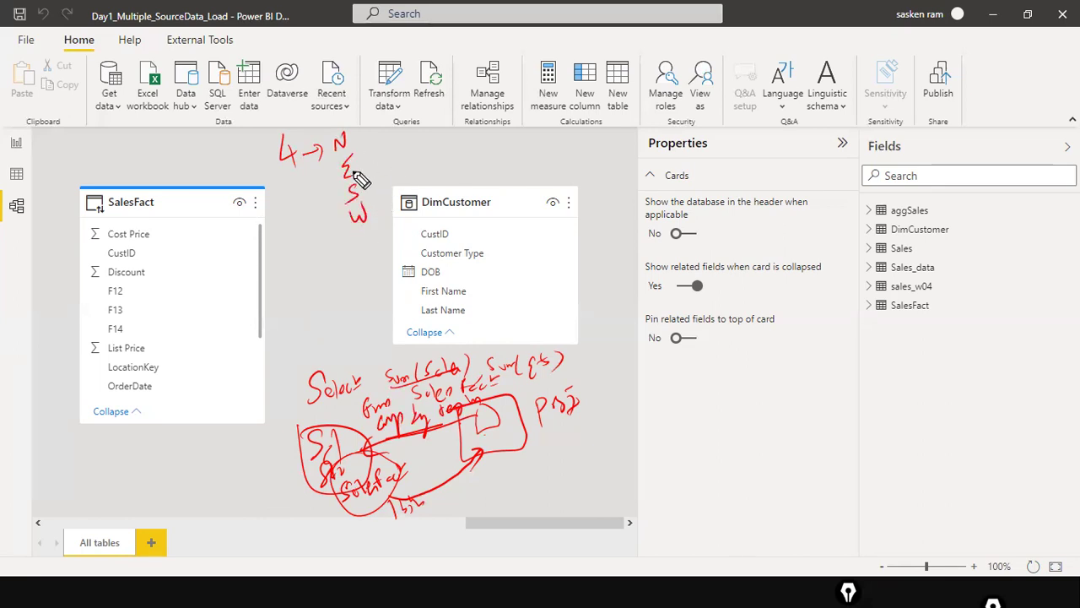
{"action": "key", "text": "ctrl+z"}
{"action": "mouse_move", "coordinate": [351, 155]}
{"action": "left_mouse_down"}
{"action": "mouse_move", "coordinate": [338, 165]}
{"action": "mouse_move", "coordinate": [391, 134]}
{"action": "left_mouse_up"}
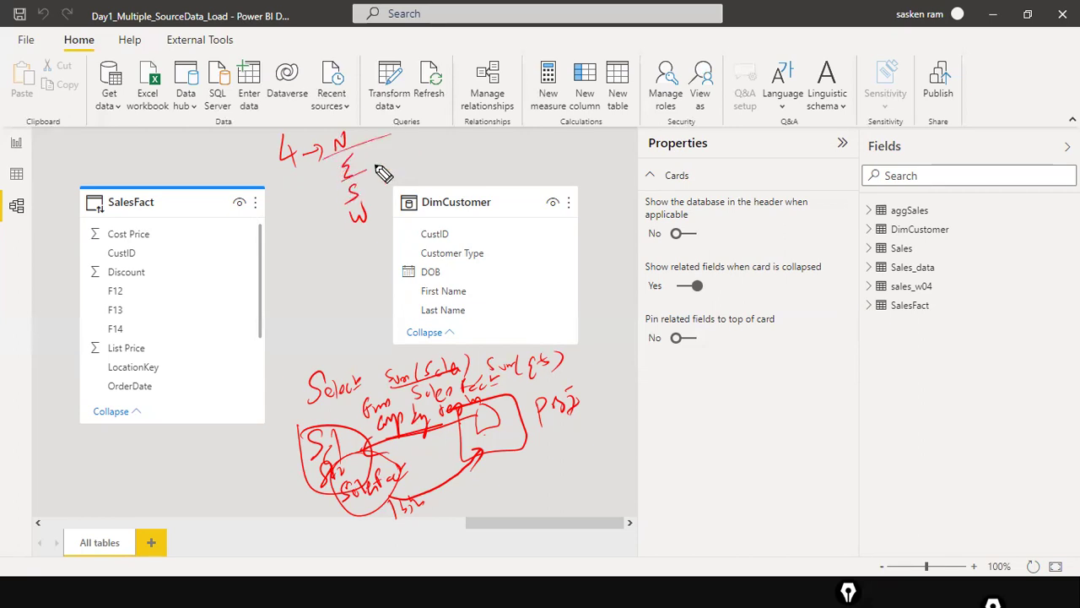
{"action": "left_click_drag", "start_coordinate": [351, 226], "coordinate": [379, 214]}
{"action": "mouse_move", "coordinate": [408, 518]}
{"action": "left_mouse_down"}
{"action": "mouse_move", "coordinate": [373, 497]}
{"action": "mouse_move", "coordinate": [393, 475]}
{"action": "left_mouse_up"}
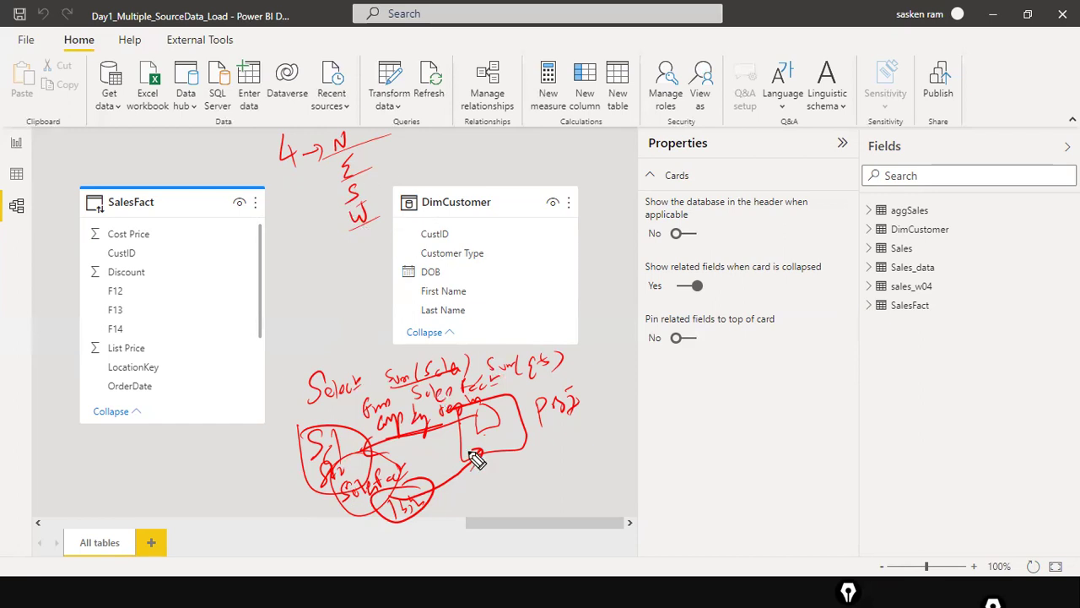
{"action": "mouse_move", "coordinate": [472, 474]}
{"action": "left_mouse_down"}
{"action": "mouse_move", "coordinate": [525, 472]}
{"action": "mouse_move", "coordinate": [533, 460]}
{"action": "left_mouse_up"}
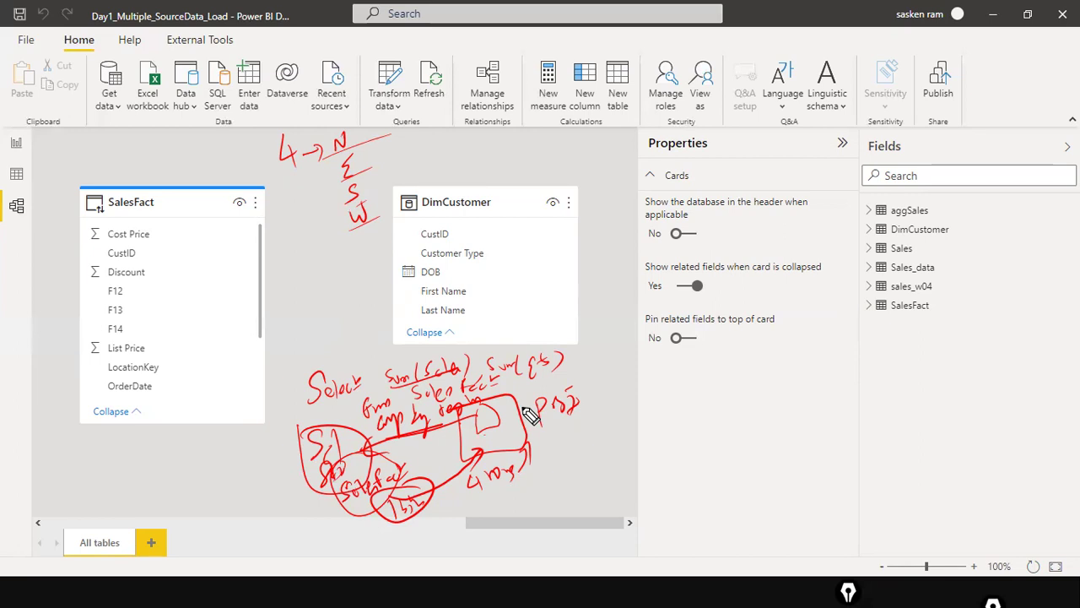
Clear all handwritten annotations from the model view
{"action": "key", "text": "e"}
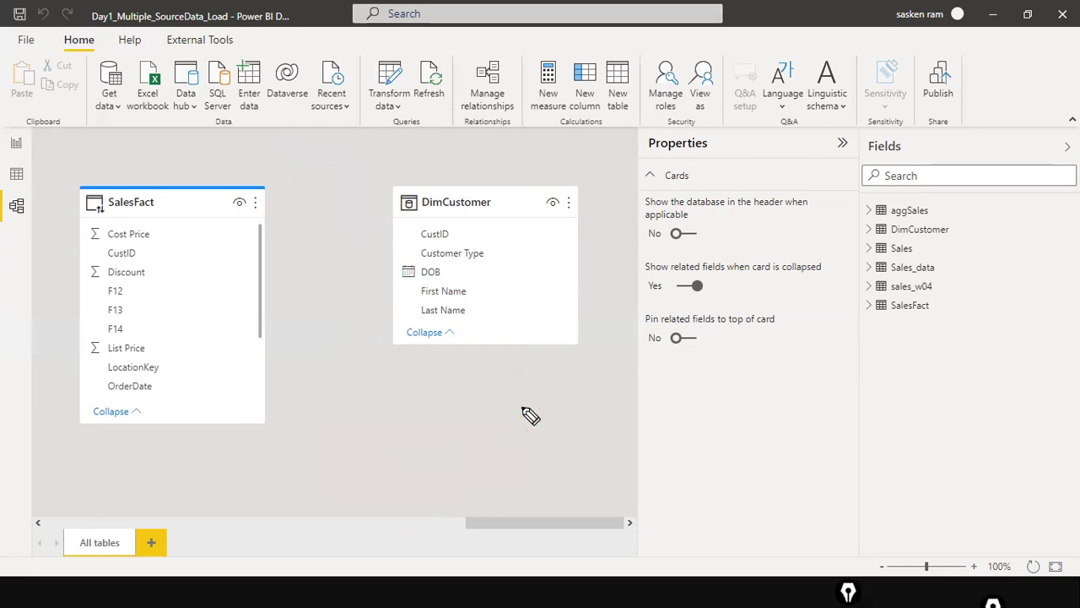
{"action": "key", "text": "XF86AudioLowerVolume"}
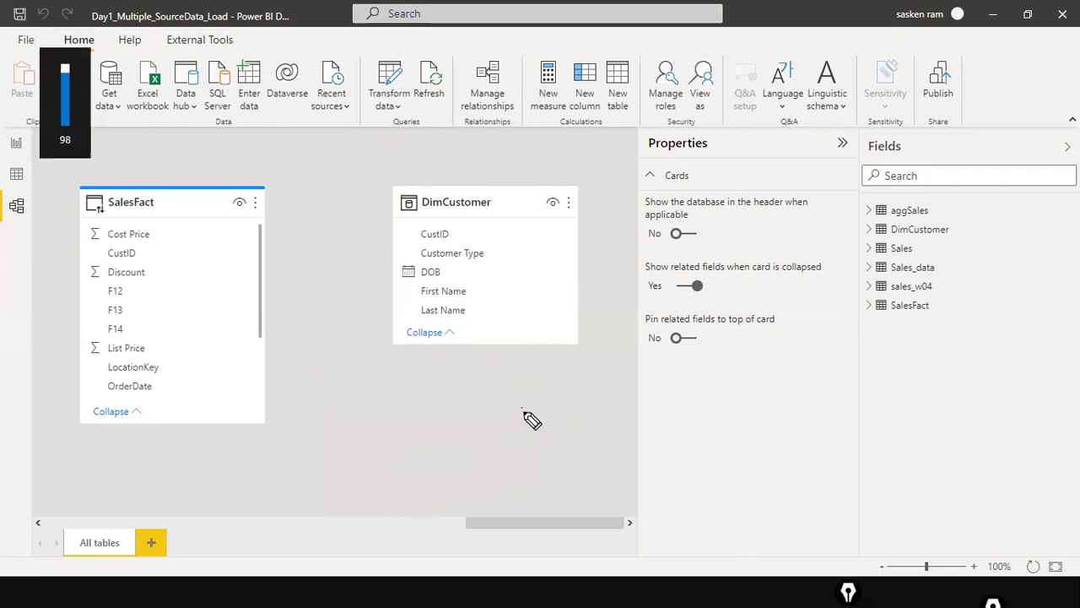
{"action": "key", "text": "XF86AudioRaiseVolume"}
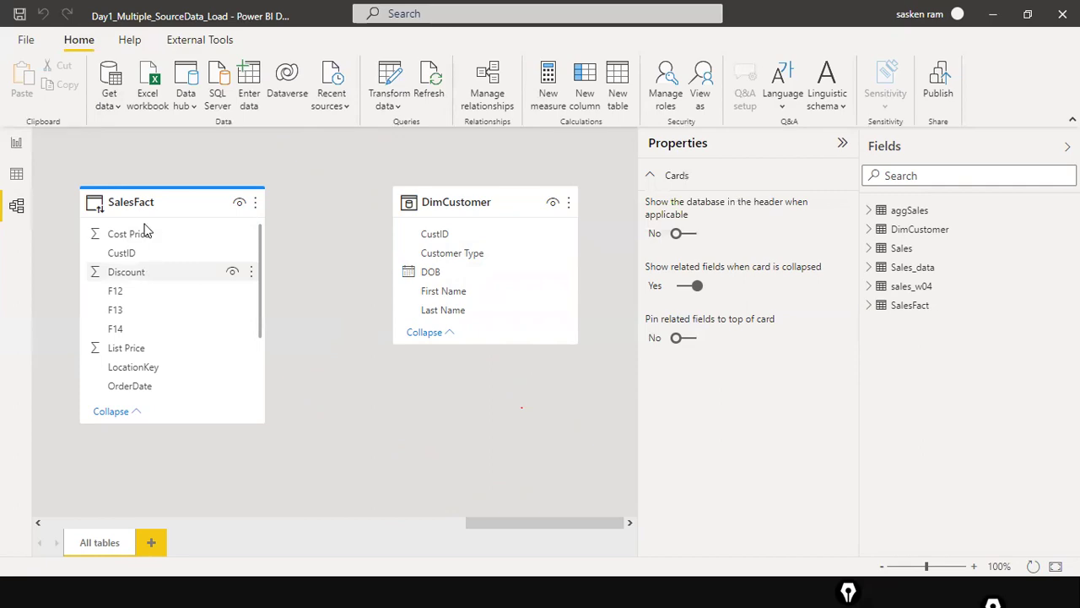
Start a new SQL Server connection from the report view with DESKTOP-8KBBDN3\SQLEXPRESS as the server
{"action": "left_click", "coordinate": [20, 148]}
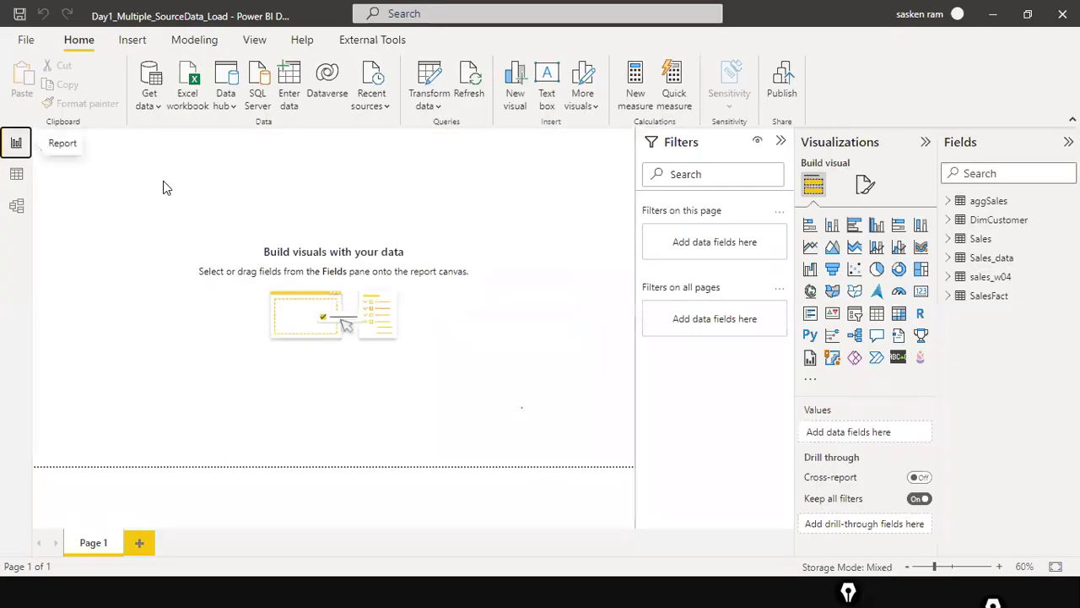
{"action": "left_click", "coordinate": [259, 99]}
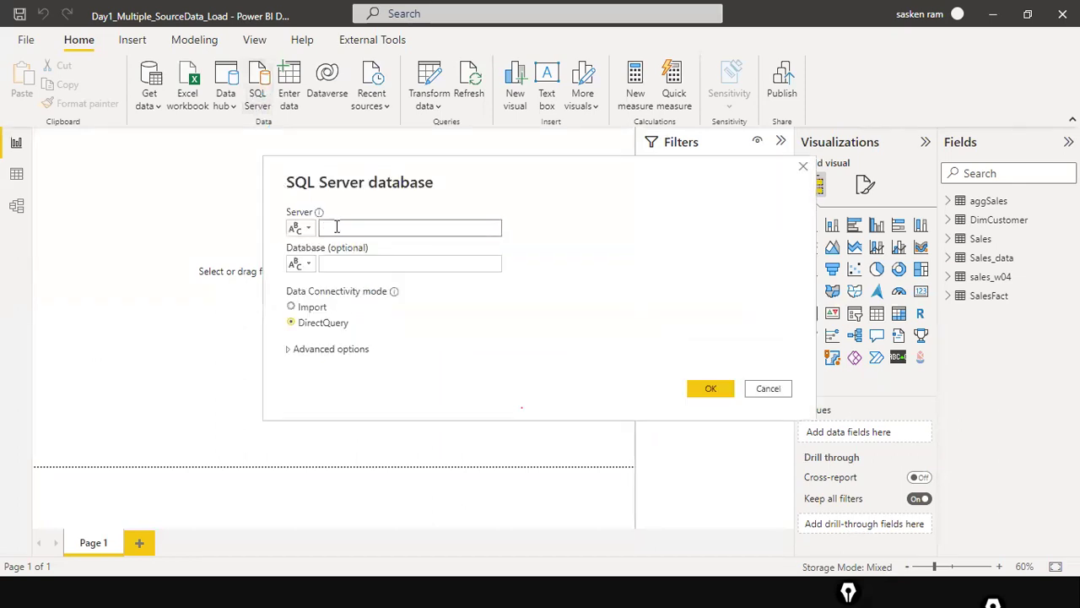
{"action": "right_click", "coordinate": [336, 228]}
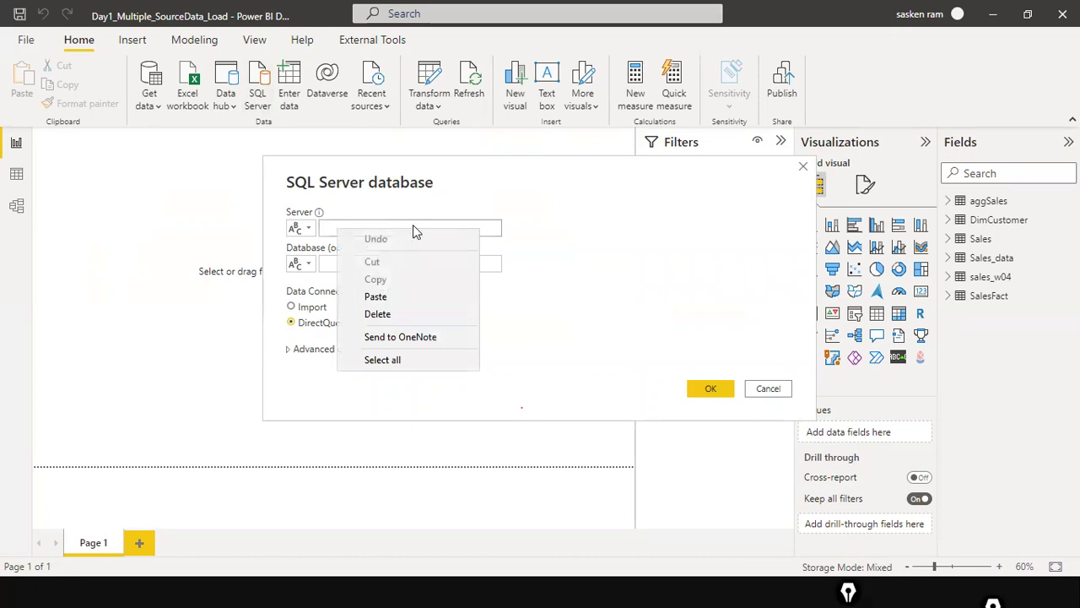
{"action": "left_click", "coordinate": [543, 206]}
{"action": "type", "text": "DESKTOP-8KBBDN3\\SQLEXPRESS"}
Set the connection's database to "Retail Anaytics" and its data connectivity mode to Import
{"action": "left_click", "coordinate": [398, 264]}
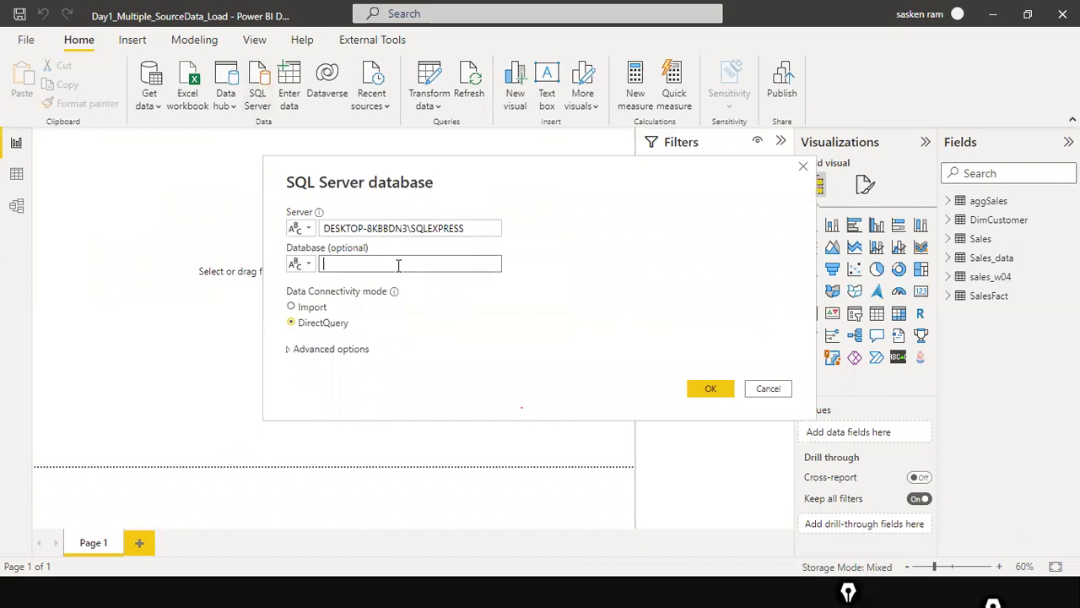
{"action": "type", "text": "Sa"}
{"action": "type", "text": "l"}
{"action": "key", "text": "BackSpace"}
{"action": "key", "text": "BackSpace"}
{"action": "key", "text": "BackSpace"}
{"action": "type", "text": "Retail Anaytics"}
{"action": "left_click", "coordinate": [312, 305]}
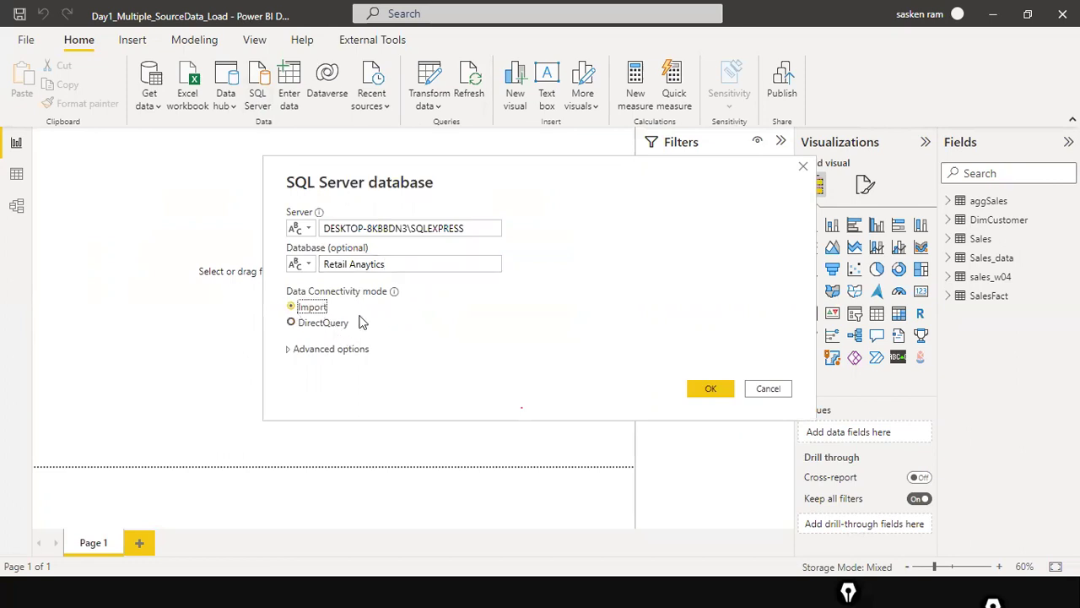
{"action": "left_click", "coordinate": [706, 390]}
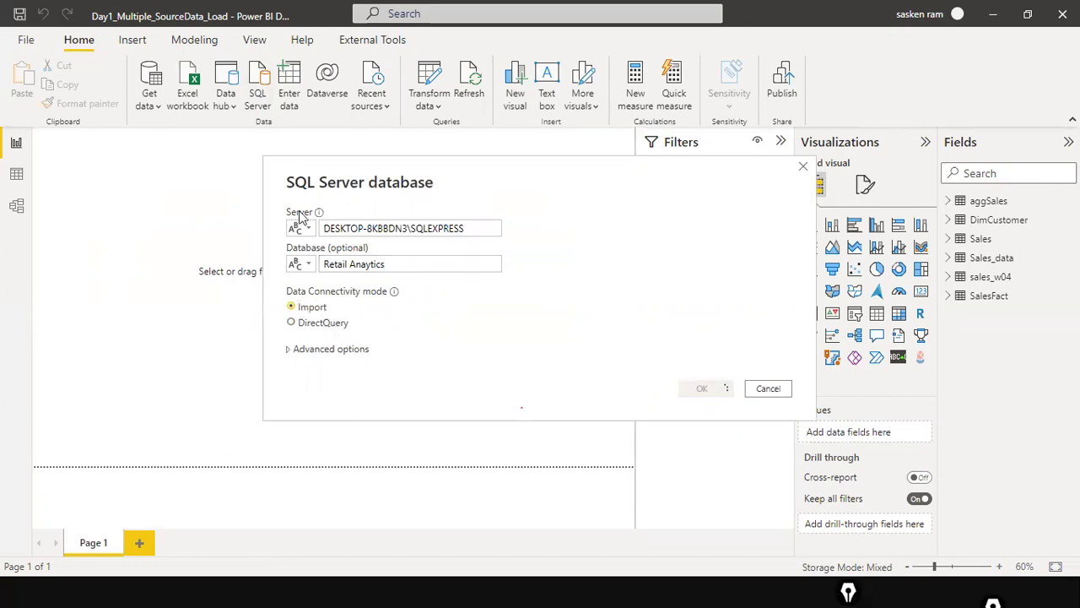
{"action": "left_click", "coordinate": [772, 391]}
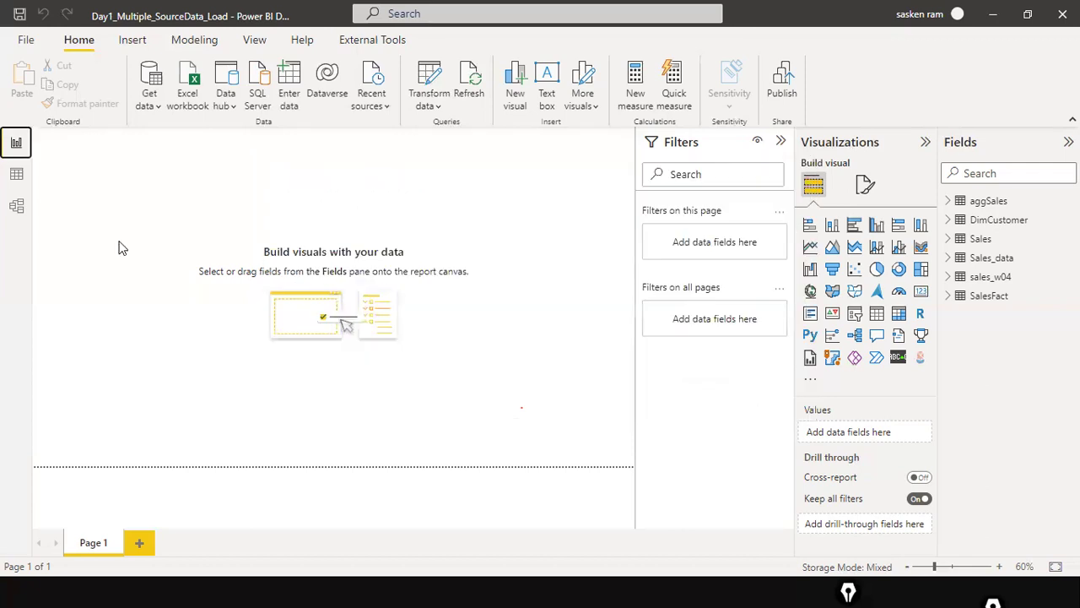
{"action": "left_click", "coordinate": [151, 105]}
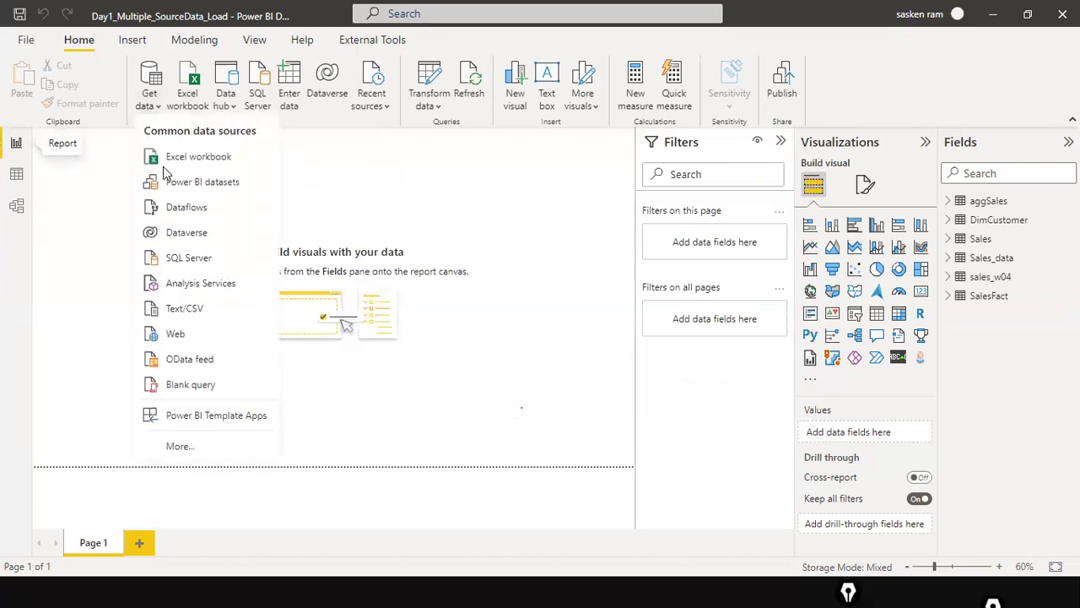
{"action": "left_click", "coordinate": [201, 256]}
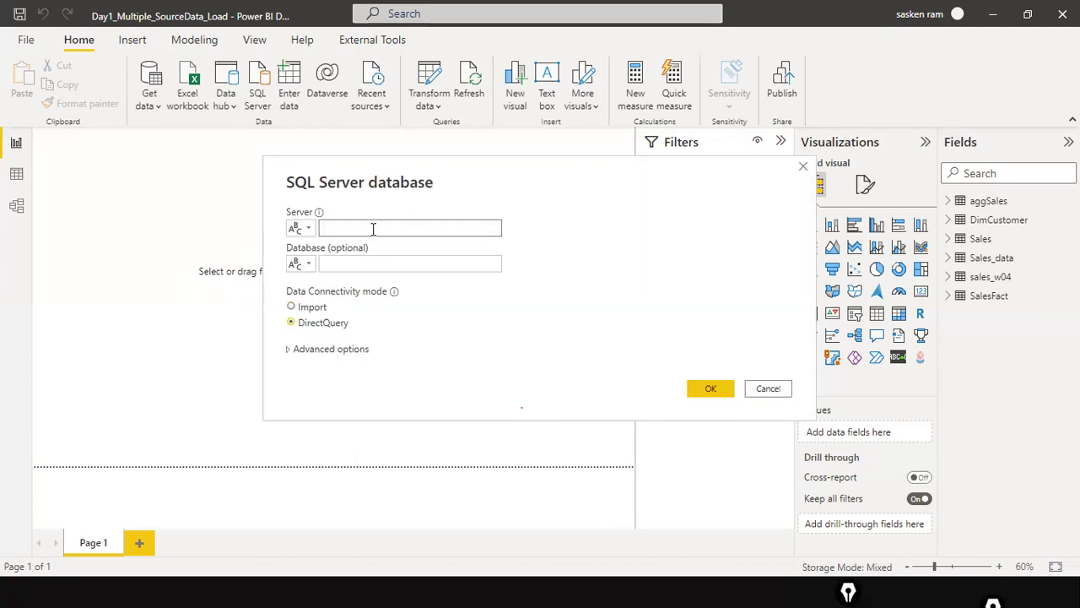
{"action": "type", "text": "DESKTOP-8KBBDN3\\SQLEXPRESS"}
{"action": "left_click", "coordinate": [361, 265]}
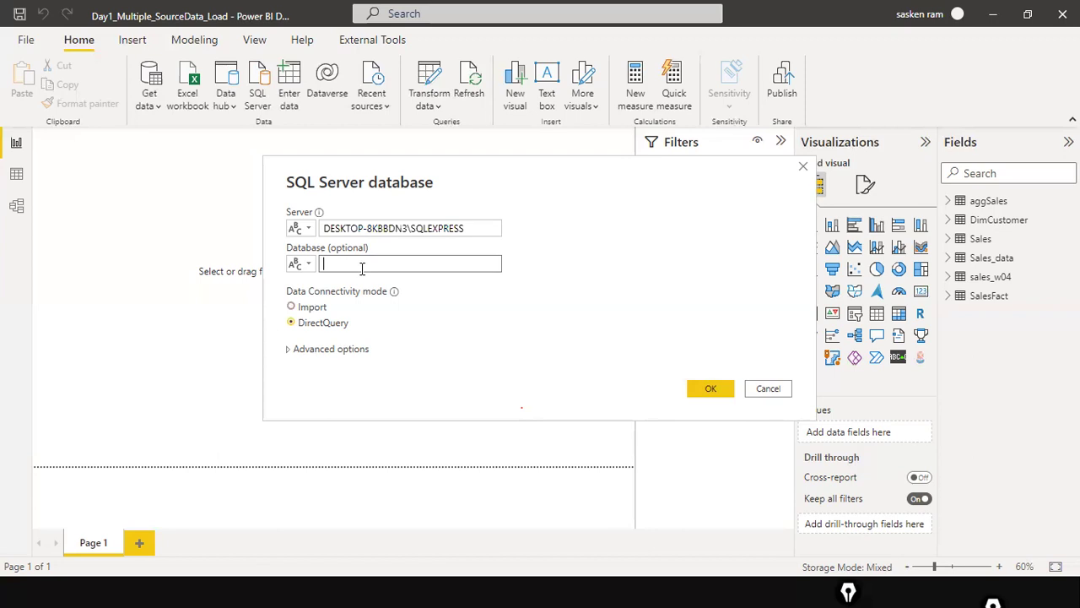
{"action": "type", "text": "Retail Analytics"}
{"action": "left_click", "coordinate": [311, 307]}
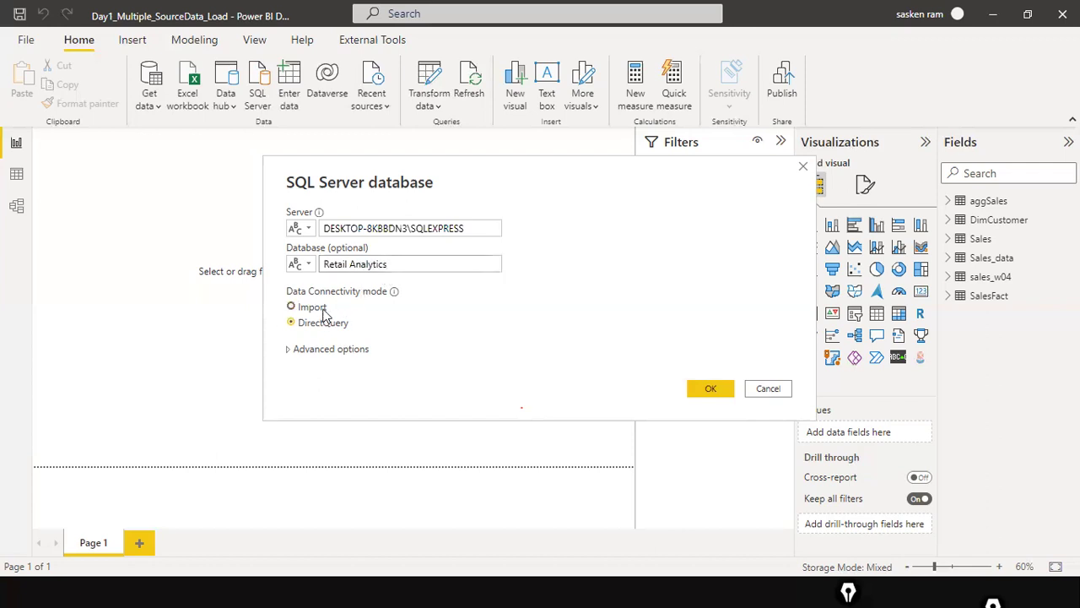
{"action": "left_click", "coordinate": [312, 353]}
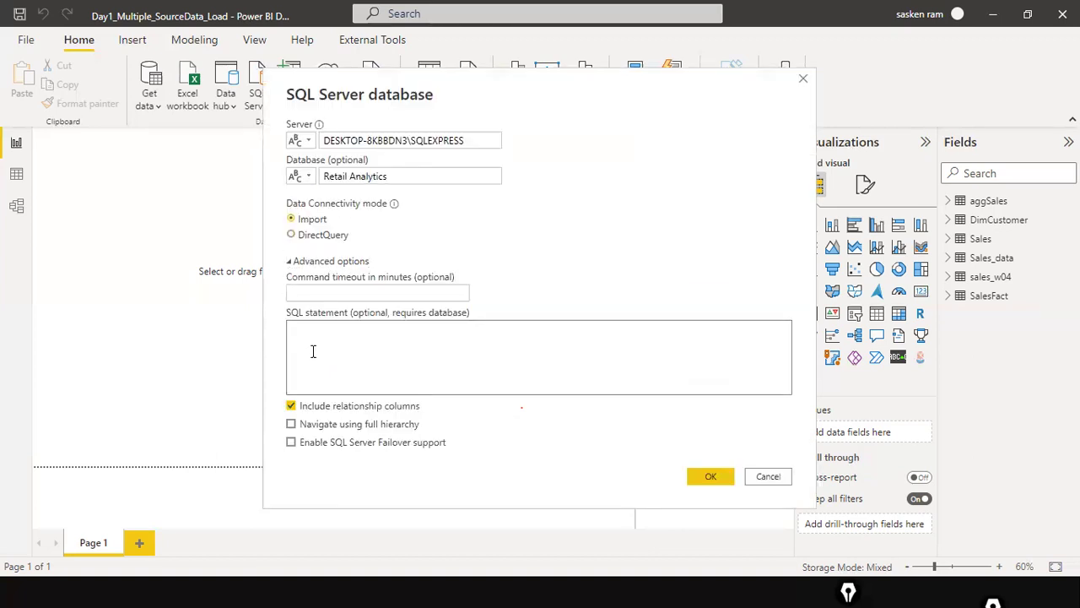
{"action": "left_click", "coordinate": [515, 330]}
{"action": "left_click", "coordinate": [422, 140]}
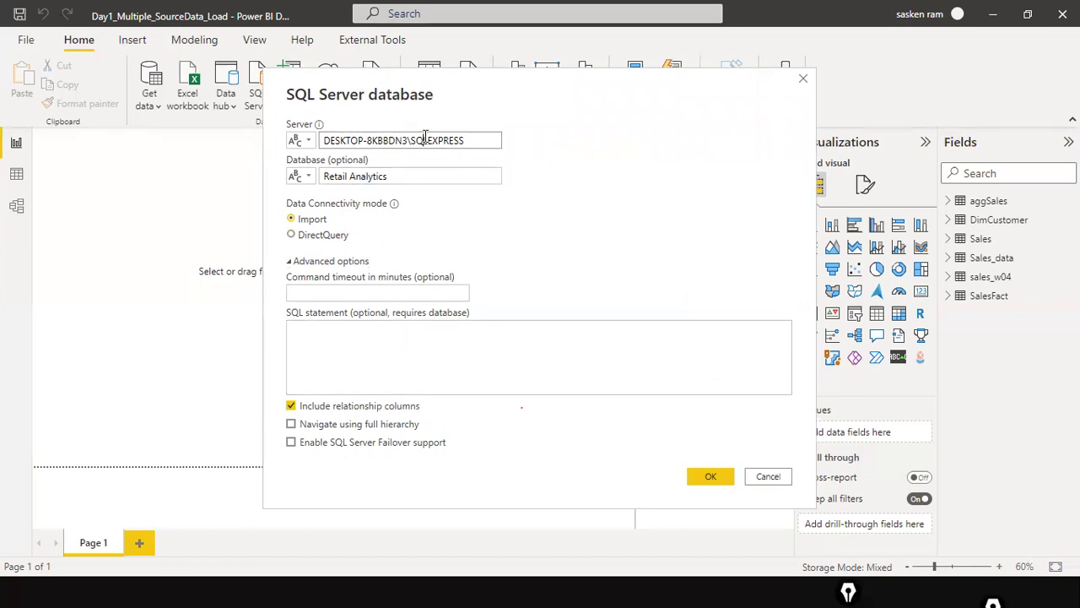
{"action": "left_click", "coordinate": [400, 176]}
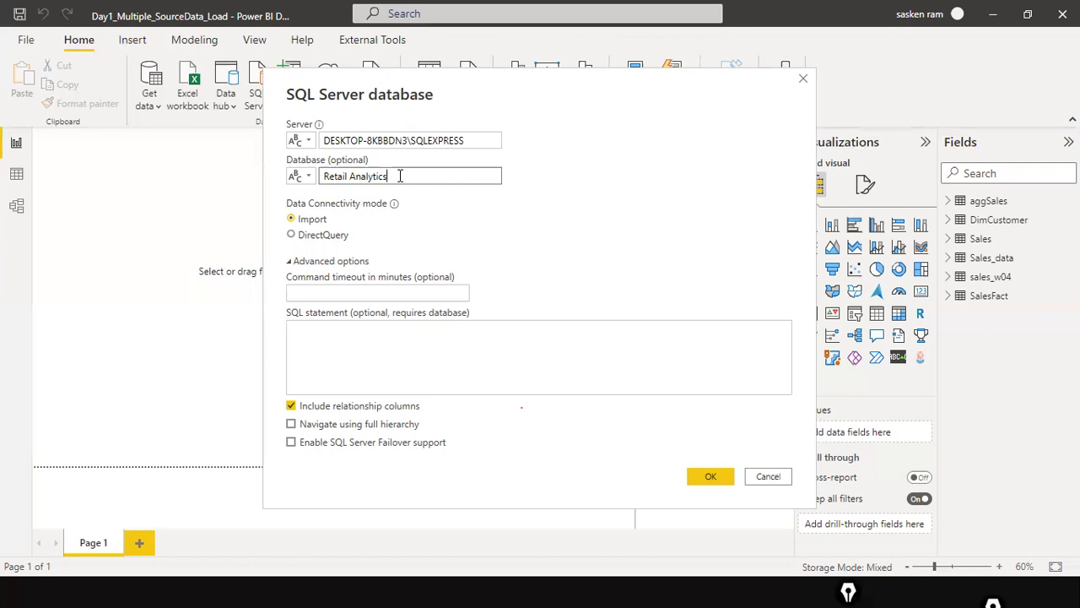
{"action": "left_click", "coordinate": [383, 338]}
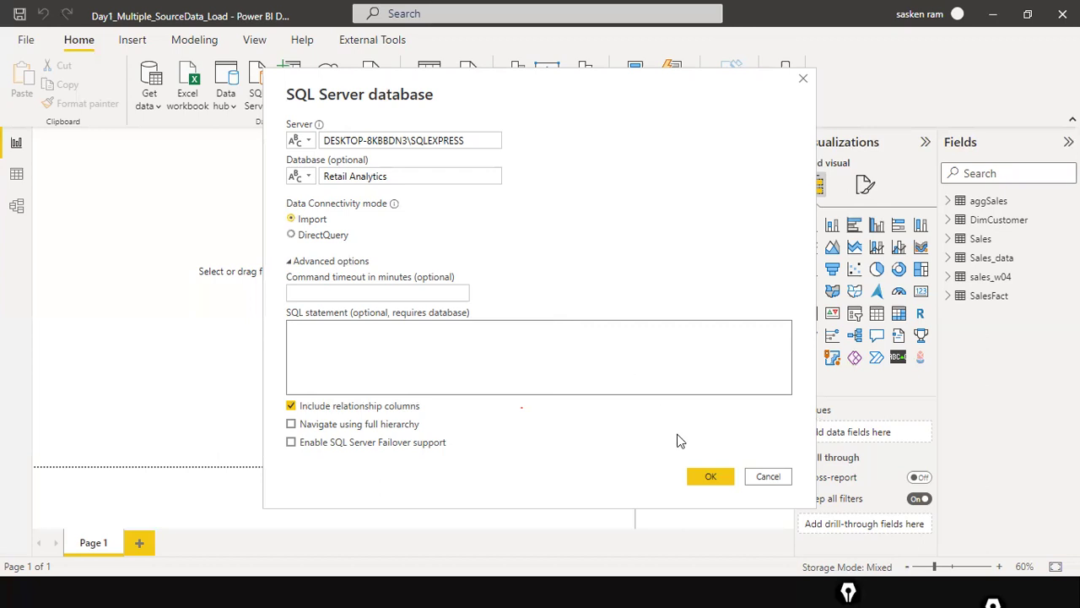
{"action": "left_click", "coordinate": [763, 478]}
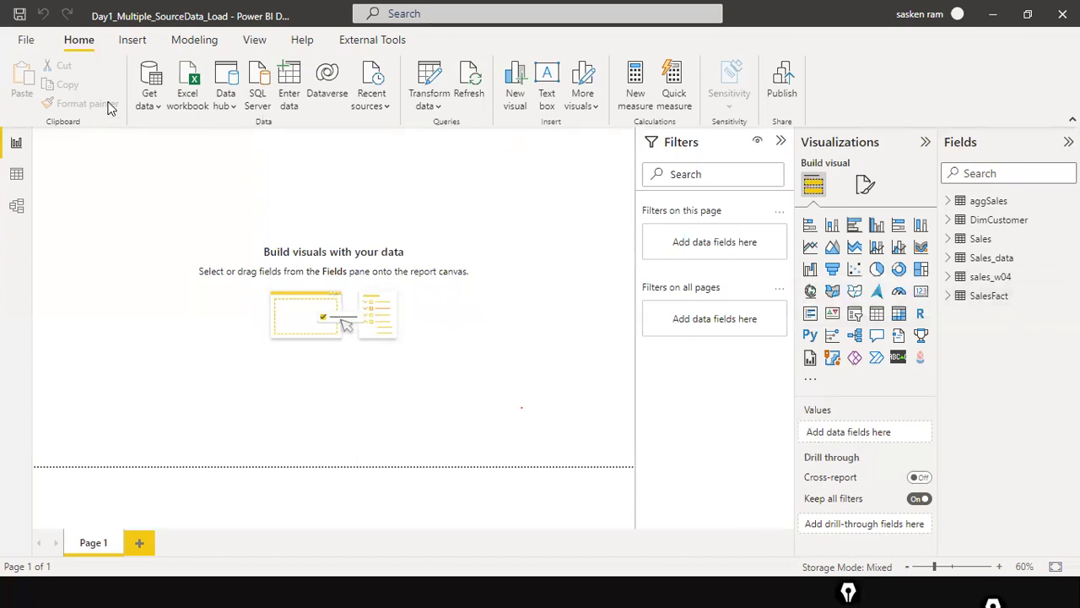
{"action": "left_click", "coordinate": [149, 105]}
{"action": "left_click", "coordinate": [363, 182]}
Set up a SQL Server connection to server DESKTOP-8KBBDN3\SQLEXPRESS and database Retail Analytics in Import mode
{"action": "mouse_move", "coordinate": [1036, 224]}
{"action": "left_click", "coordinate": [154, 103]}
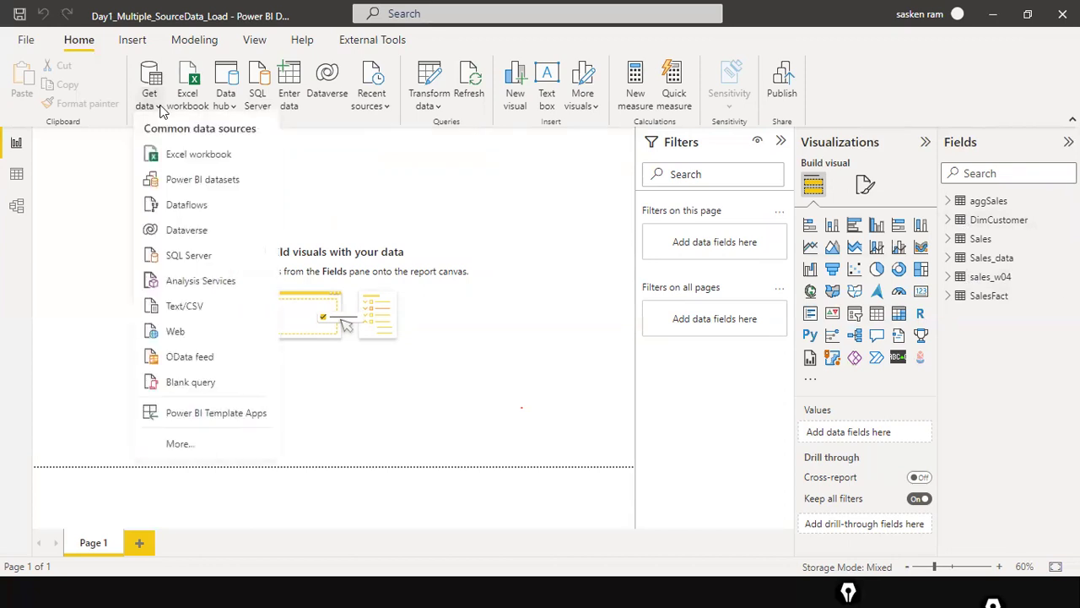
{"action": "left_click", "coordinate": [194, 267]}
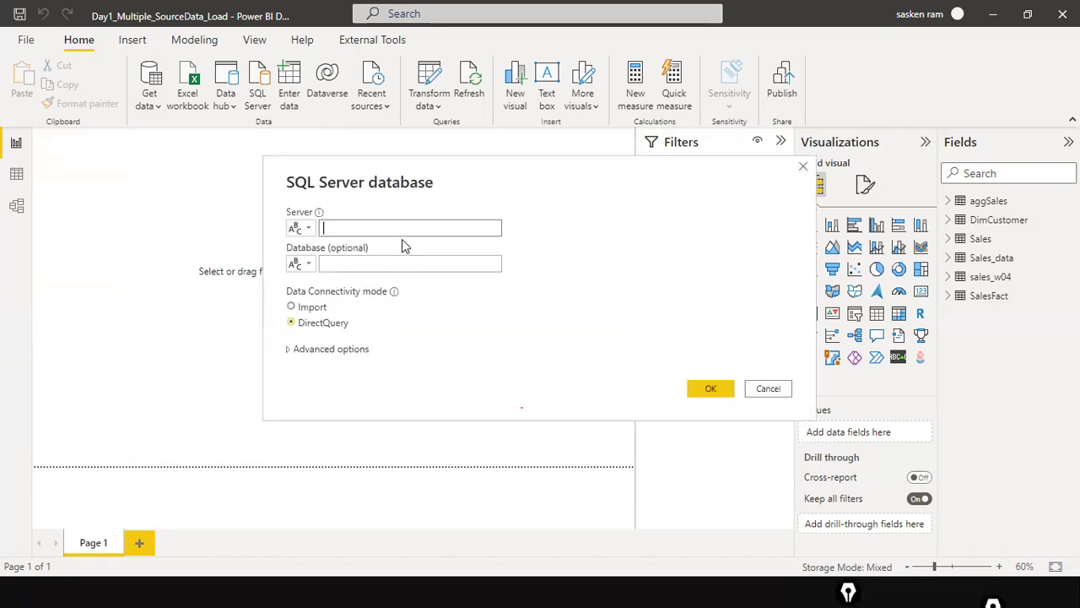
{"action": "type", "text": "DESKTOP-8KBBDN3\\SQLEXPRESS"}
{"action": "left_click", "coordinate": [393, 260]}
{"action": "type", "text": "Retail Aalys"}
{"action": "key", "text": "BackSpace"}
{"action": "key", "text": "BackSpace"}
{"action": "key", "text": "BackSpace"}
{"action": "key", "text": "BackSpace"}
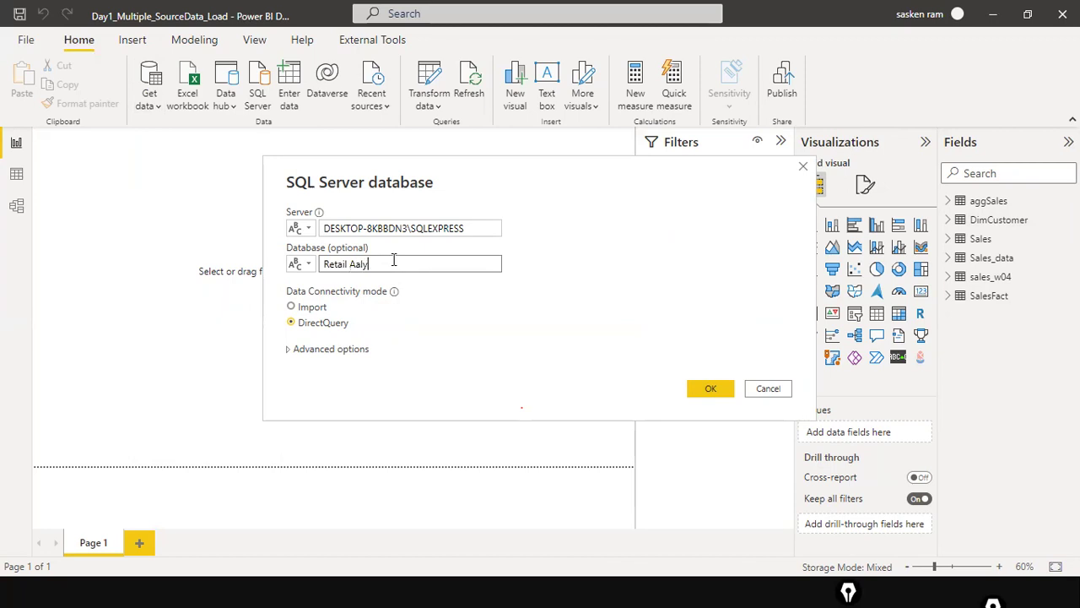
{"action": "type", "text": "nalytics"}
{"action": "left_click", "coordinate": [291, 306]}
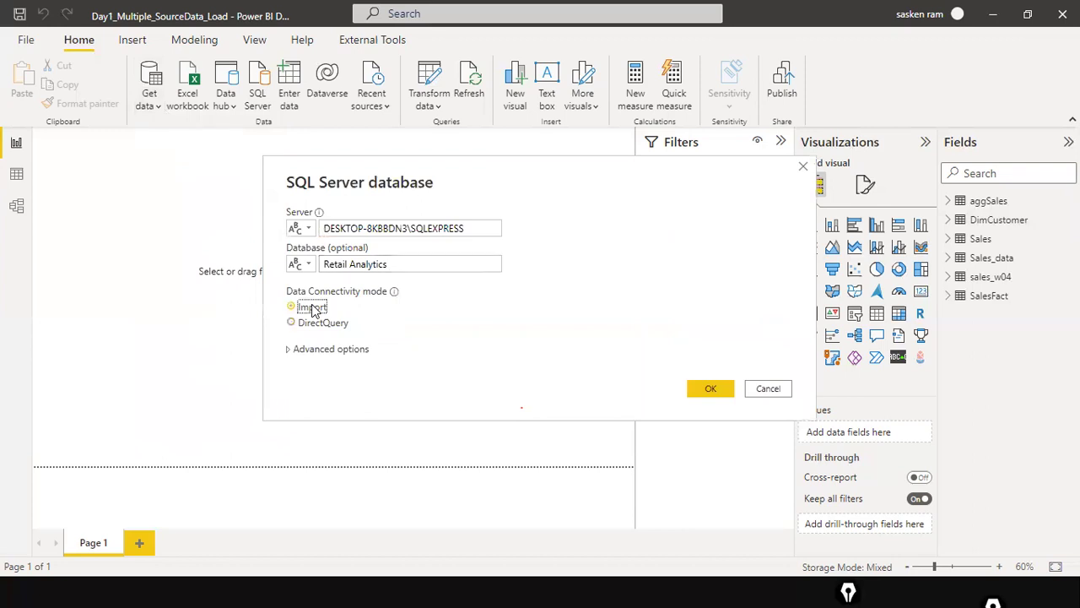
Expand the connection's advanced options and begin the SQL statement with SELECT
{"action": "left_click", "coordinate": [290, 349]}
{"action": "left_click", "coordinate": [307, 358]}
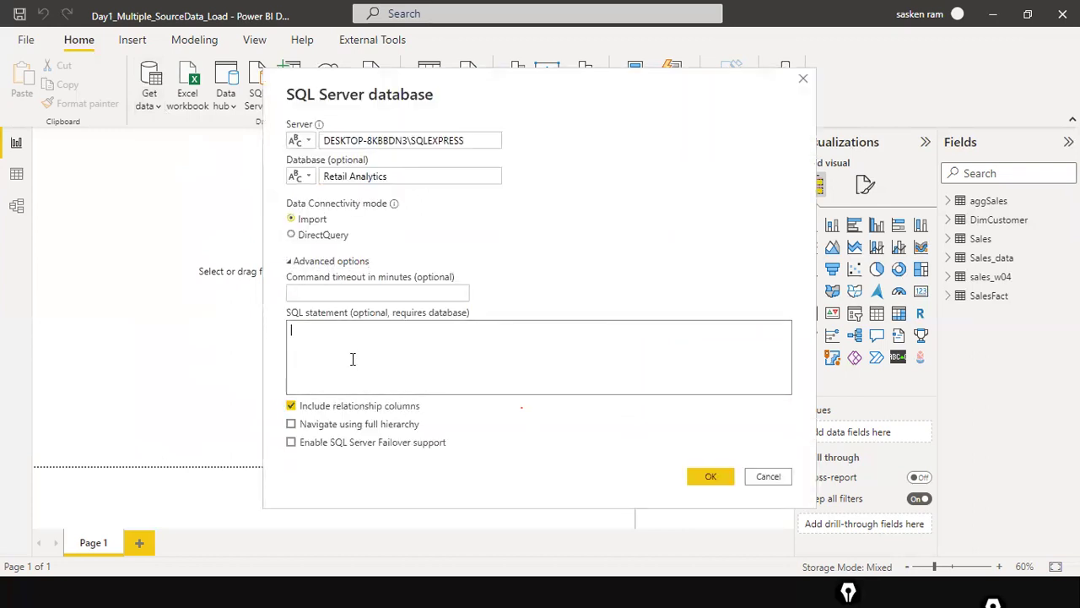
{"action": "type", "text": "sele"}
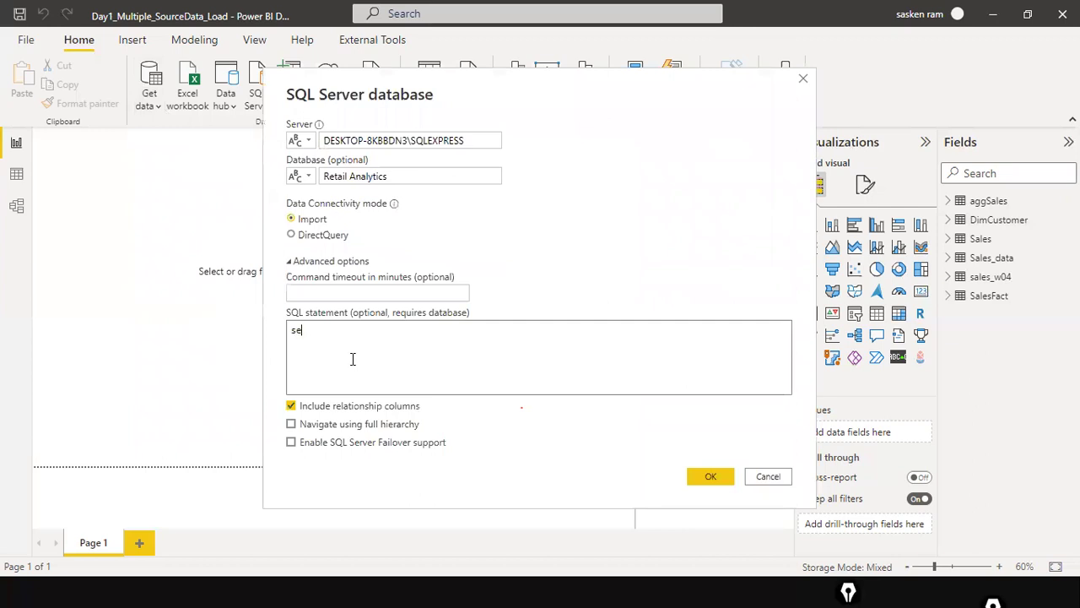
{"action": "key", "text": "BackSpace"}
{"action": "key", "text": "BackSpace"}
{"action": "key", "text": "BackSpace"}
{"action": "key", "text": "BackSpace"}
{"action": "type", "text": "SELECT"}
Switch to SQL Server Management Studio and examine the columns of the DimCustomer and SalesFact tables in the Sales database
{"action": "key", "text": "alt+Tab"}
{"action": "key", "text": "alt+Tab"}
{"action": "key", "text": "alt+Tab"}
{"action": "key", "text": "alt+Tab"}
{"action": "key", "text": "alt+Tab"}
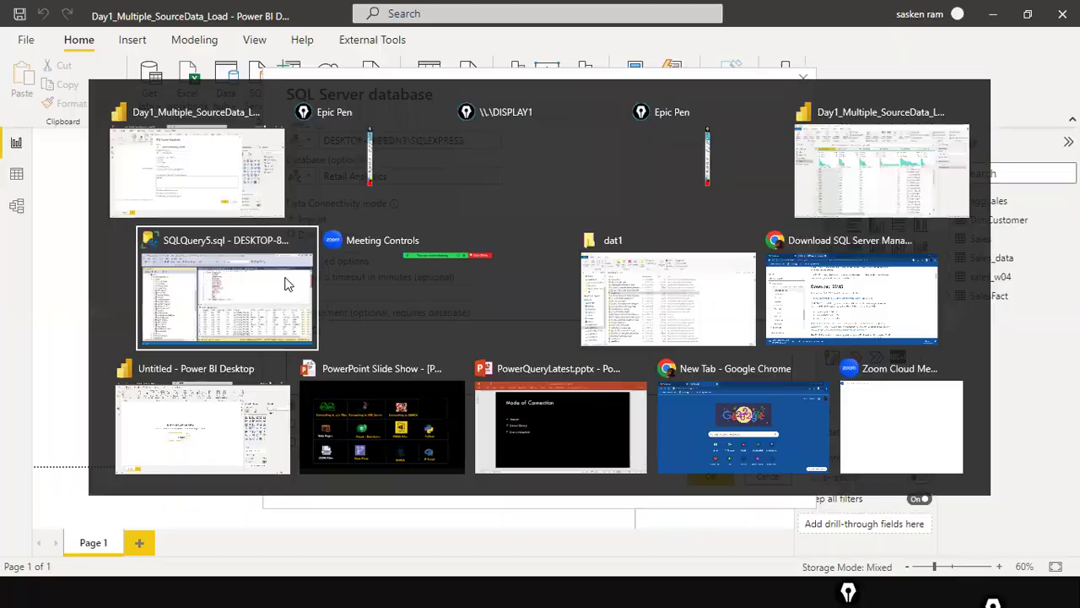
{"action": "left_click", "coordinate": [285, 284]}
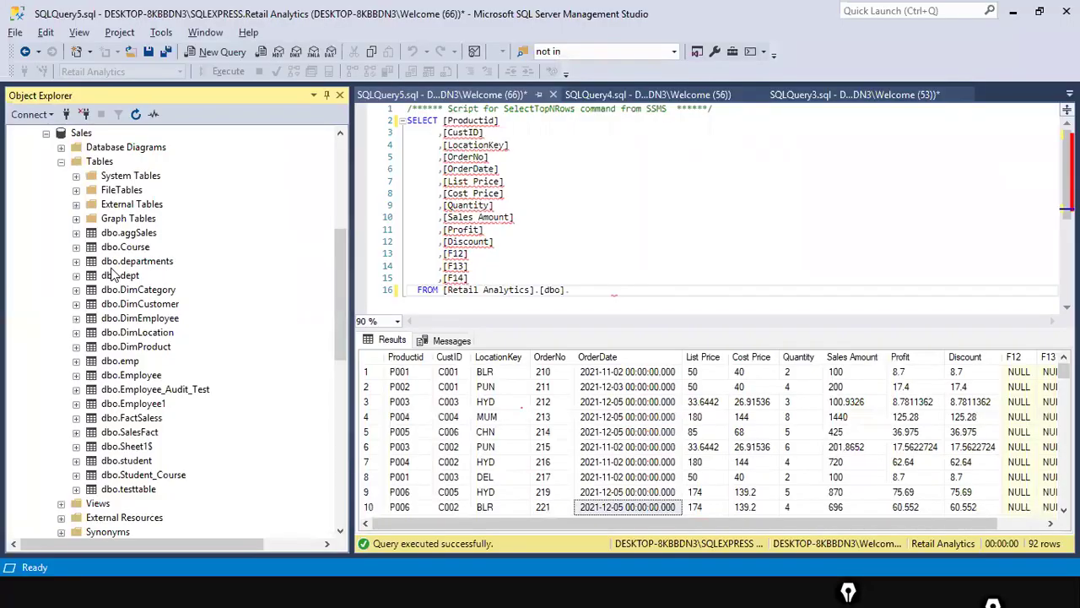
{"action": "left_click", "coordinate": [76, 304]}
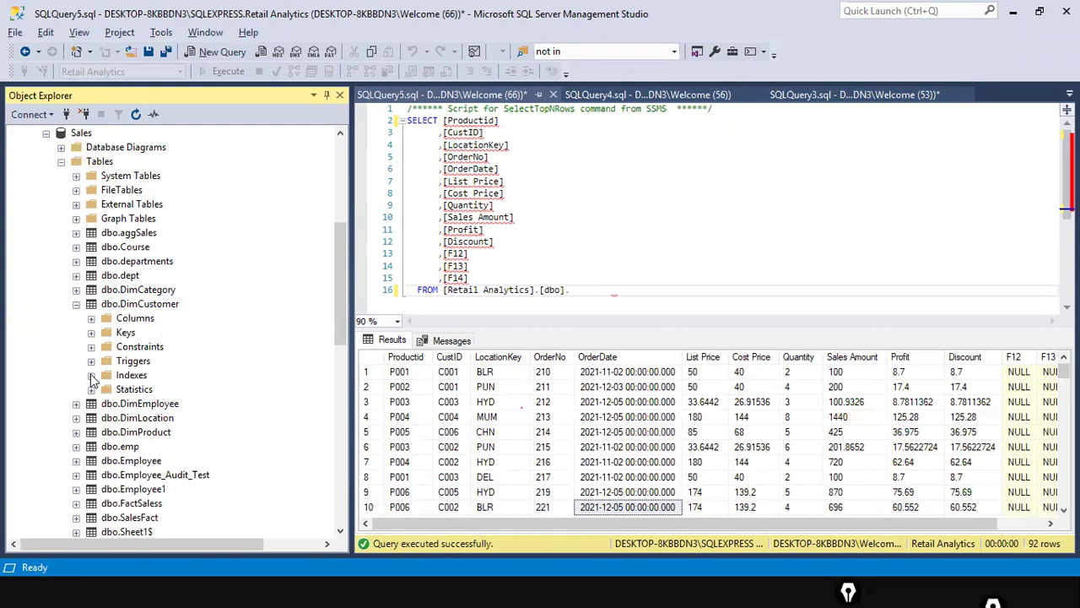
{"action": "left_click", "coordinate": [91, 318]}
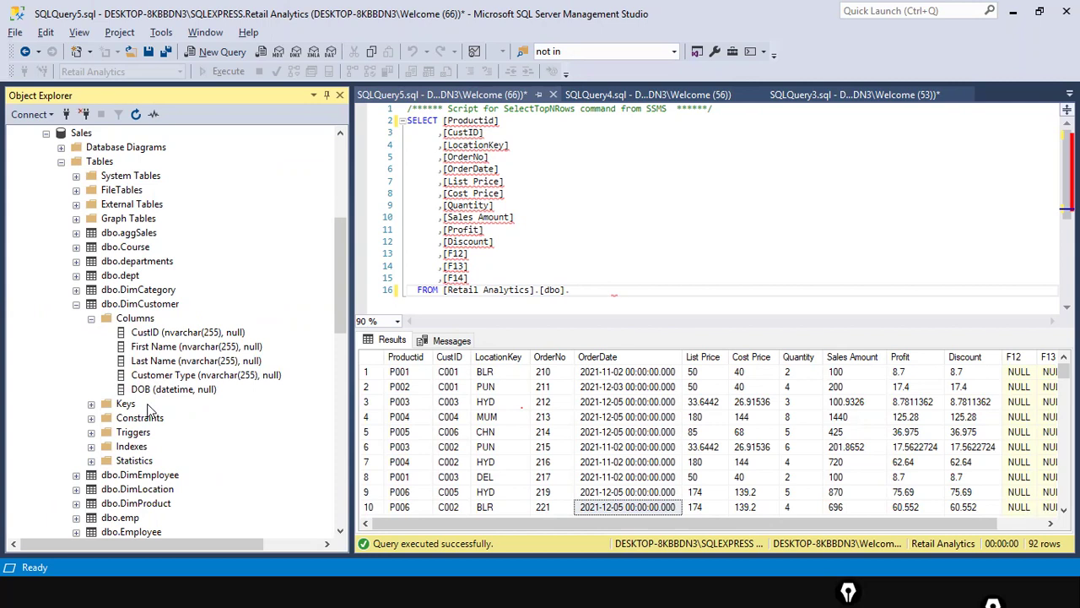
{"action": "scroll", "coordinate": [147, 409], "scroll_direction": "down", "scroll_amount": 3}
{"action": "scroll", "coordinate": [110, 342], "scroll_direction": "down", "scroll_amount": 4}
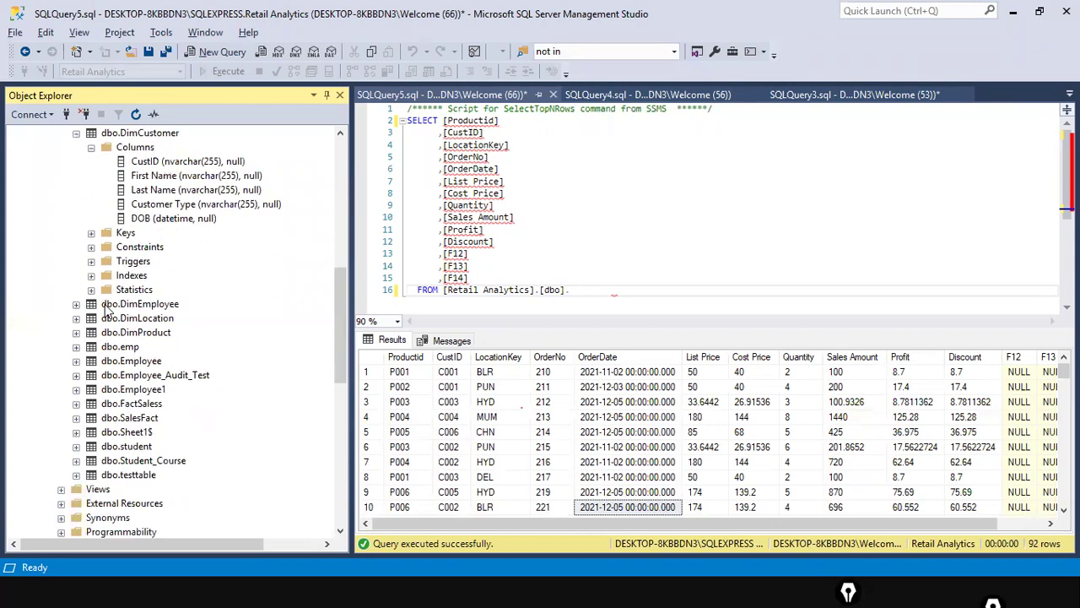
{"action": "scroll", "coordinate": [103, 335], "scroll_direction": "up", "scroll_amount": 2}
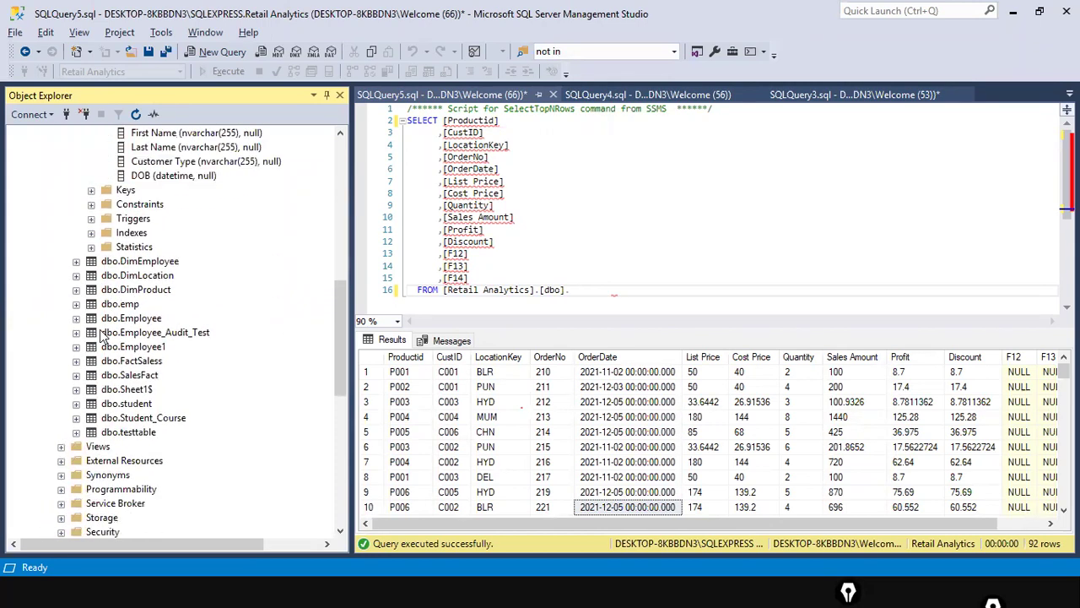
{"action": "left_click", "coordinate": [75, 375]}
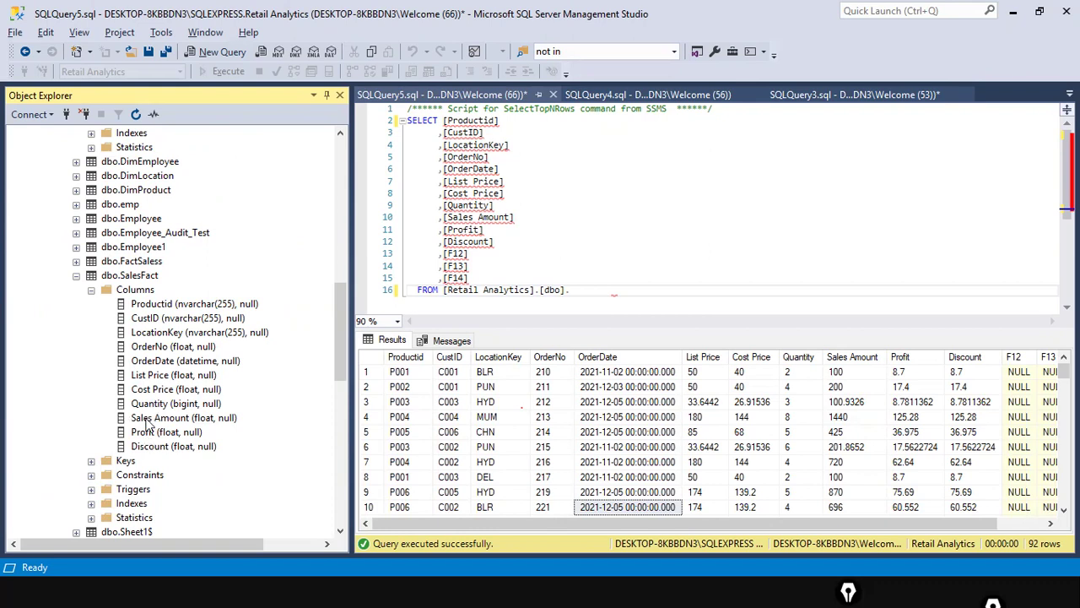
Return to Power BI and change the connection's database name to Sales
{"action": "key", "text": "alt+Tab"}
{"action": "left_click", "coordinate": [417, 167]}
{"action": "key", "text": "ctrl+a"}
{"action": "type", "text": "sALES"}
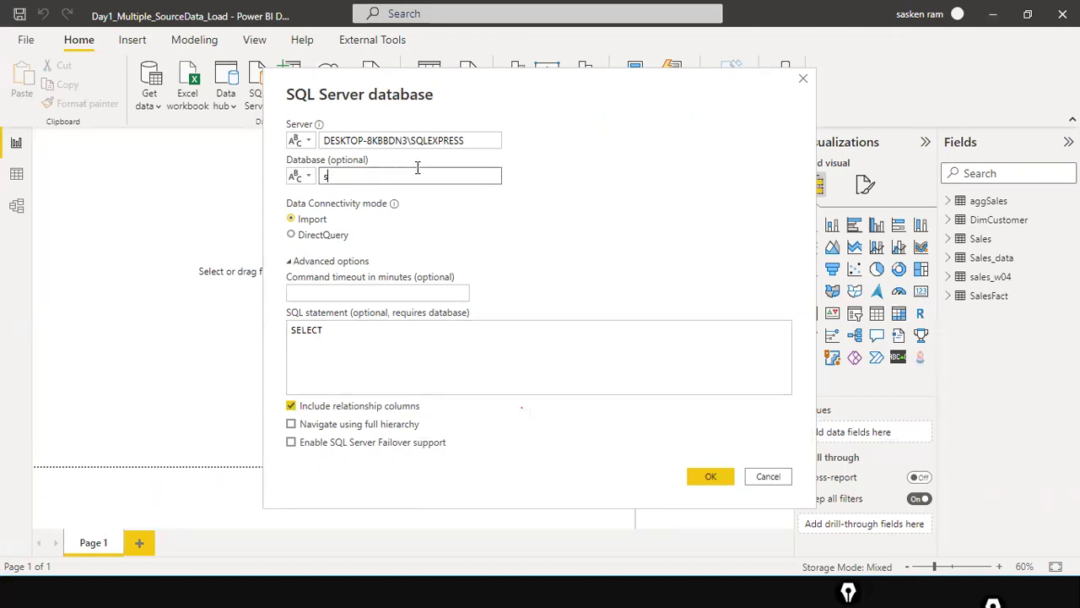
{"action": "key", "text": "ctrl+a"}
{"action": "type", "text": "Sales"}
Check DimCustomer's columns in SQL Server Management Studio and add FIRSTNAME followed by a comma to Power BI's SELECT statement
{"action": "left_click", "coordinate": [382, 337]}
{"action": "key", "text": "alt+Tab"}
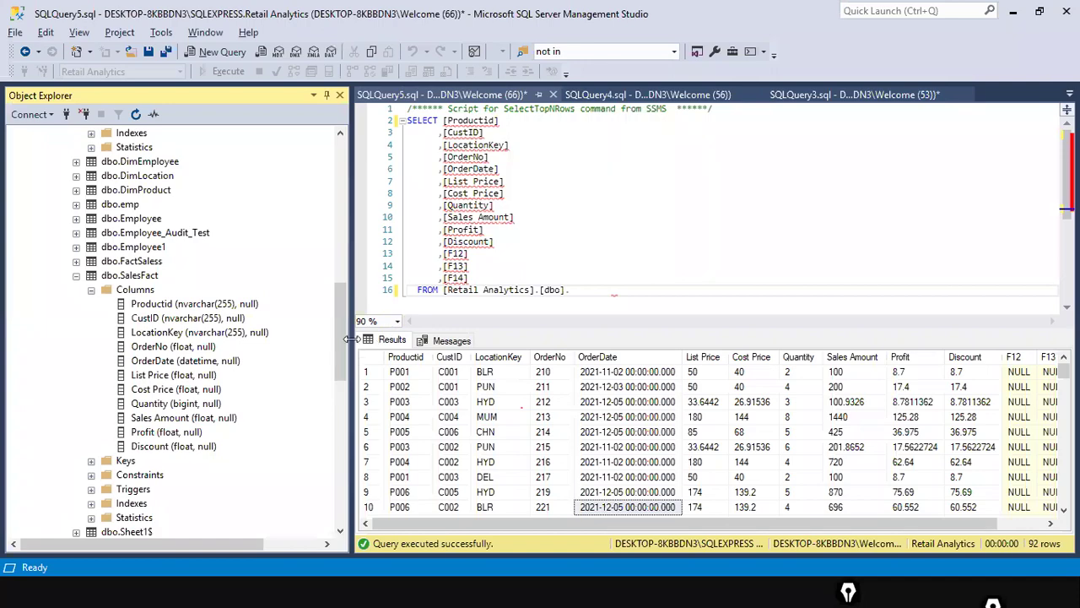
{"action": "scroll", "coordinate": [186, 246], "scroll_direction": "up", "scroll_amount": 4}
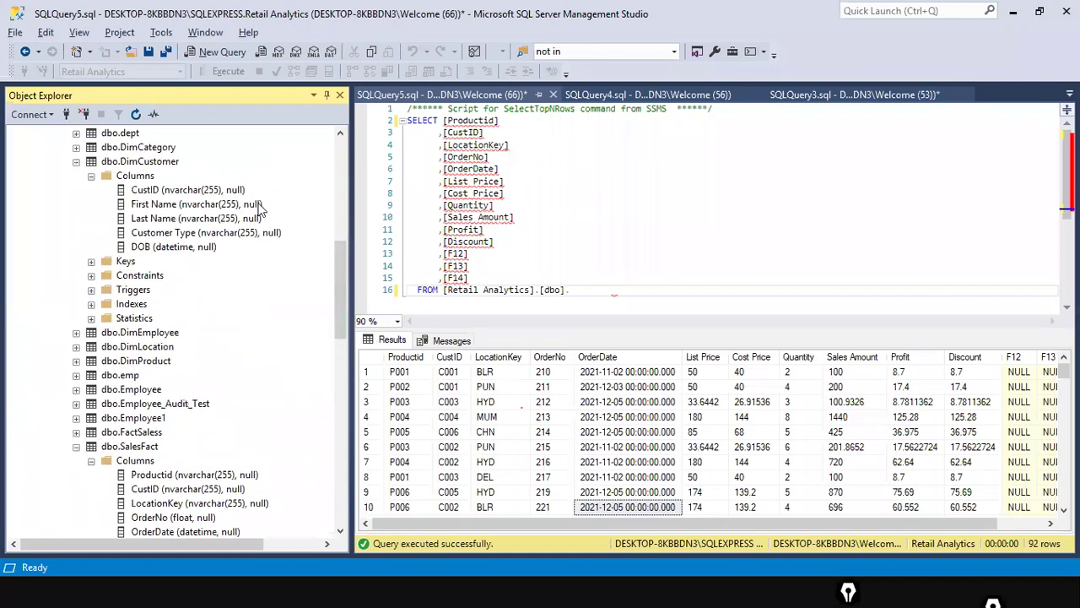
{"action": "key", "text": "alt+Tab"}
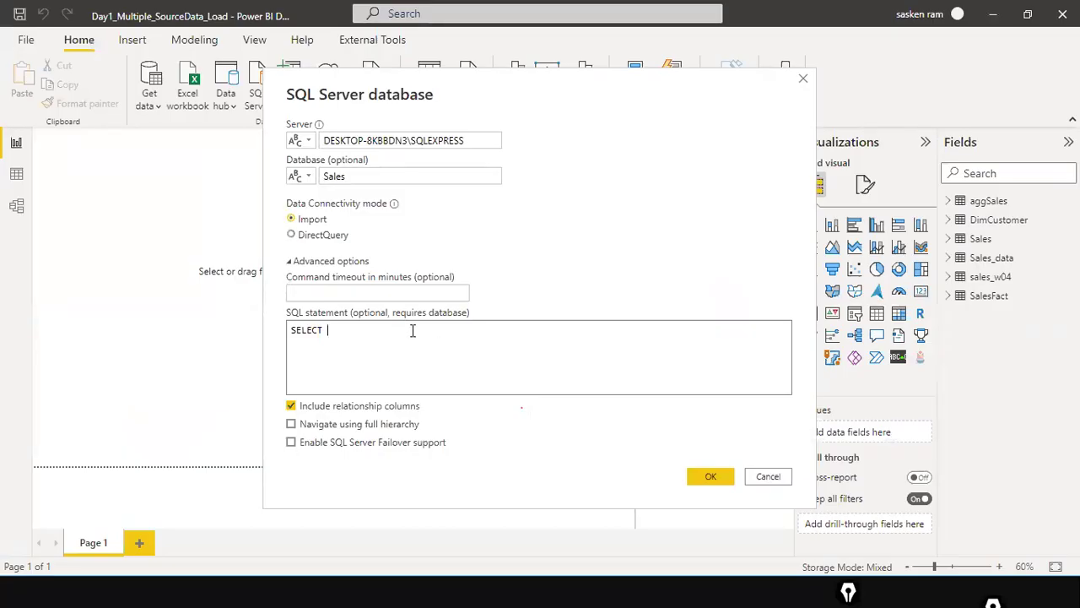
{"action": "type", "text": "FIRSTNAME"}
{"action": "key", "text": "alt+Tab"}
{"action": "key", "text": "alt+Tab"}
{"action": "type", "text": ","}
Check SalesFact's columns in SQL Server Management Studio and add Quantity to the column list in Power BI's SQL statement
{"action": "key", "text": "alt+Tab"}
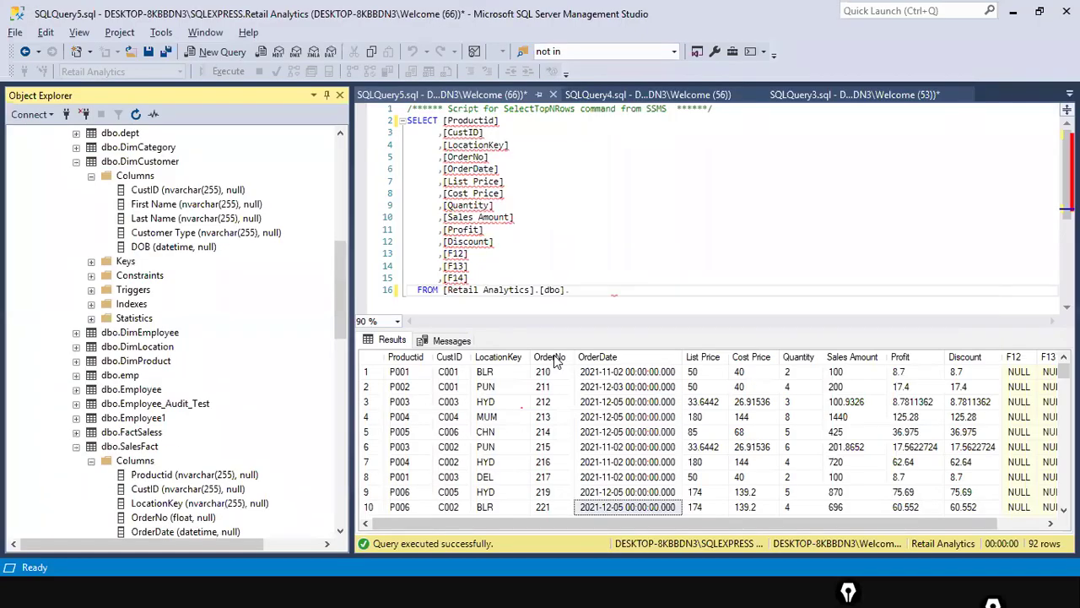
{"action": "scroll", "coordinate": [236, 486], "scroll_direction": "down", "scroll_amount": 4}
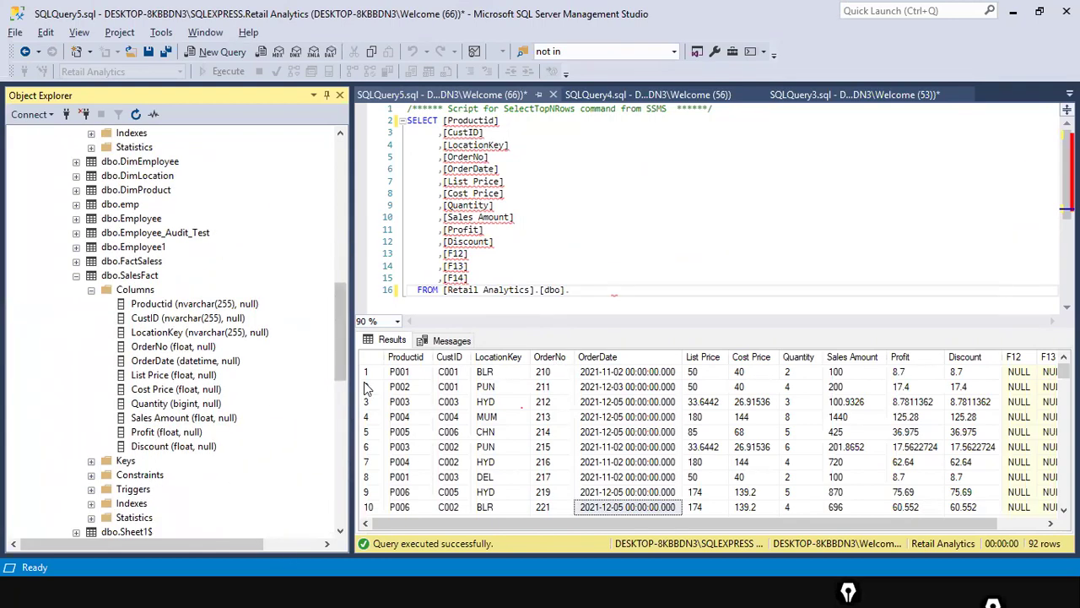
{"action": "key", "text": "alt+Tab"}
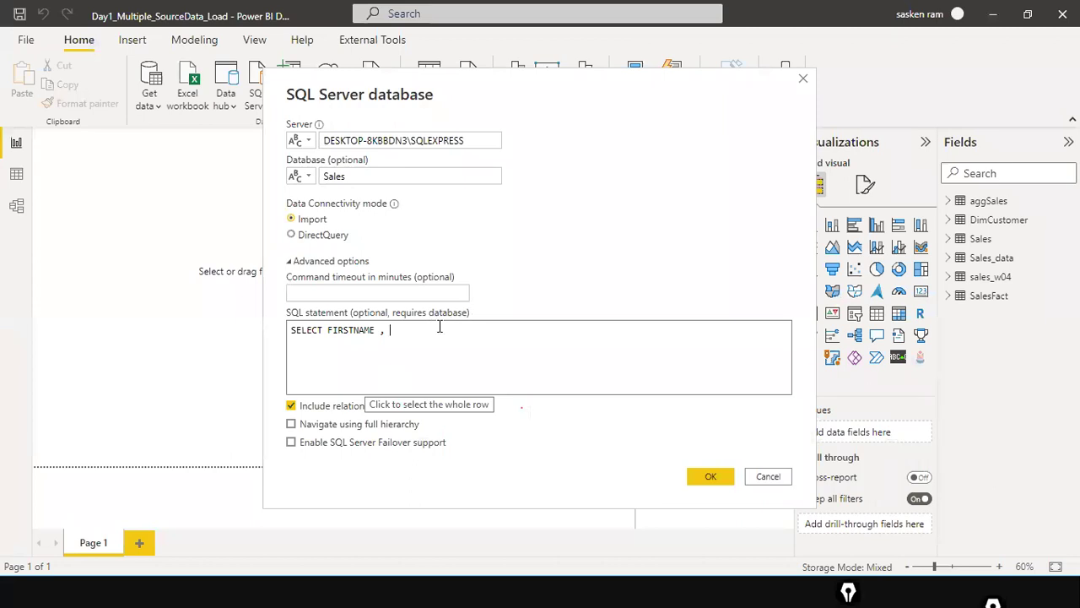
{"action": "type", "text": "Quantity"}
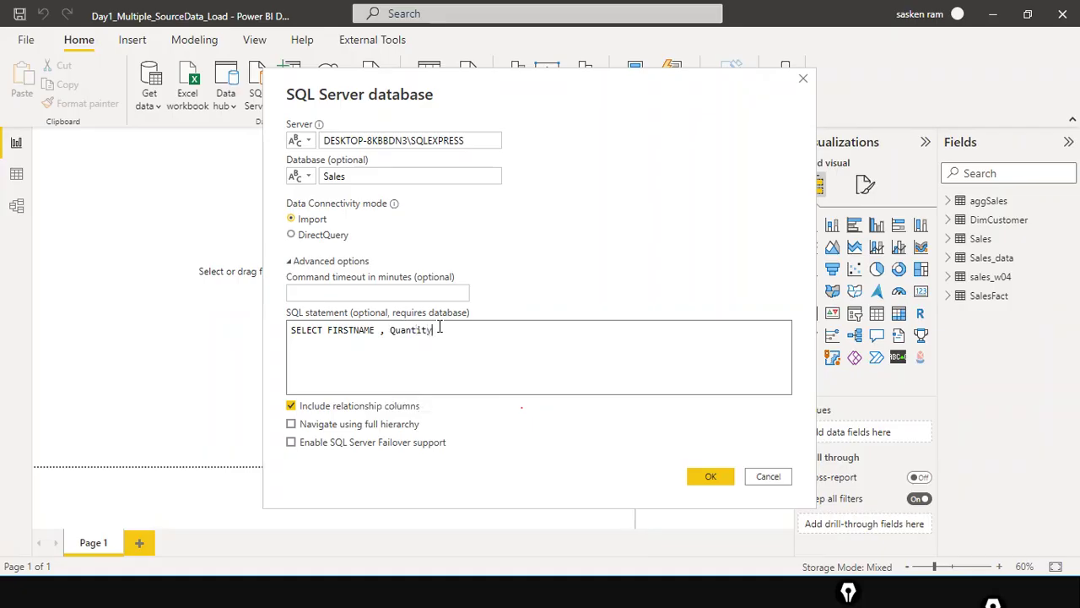
Continue the SQL statement after Quantity with FROM and the table names DIMCUSTOMER, SALES on a new line
{"action": "key", "text": "alt+Tab"}
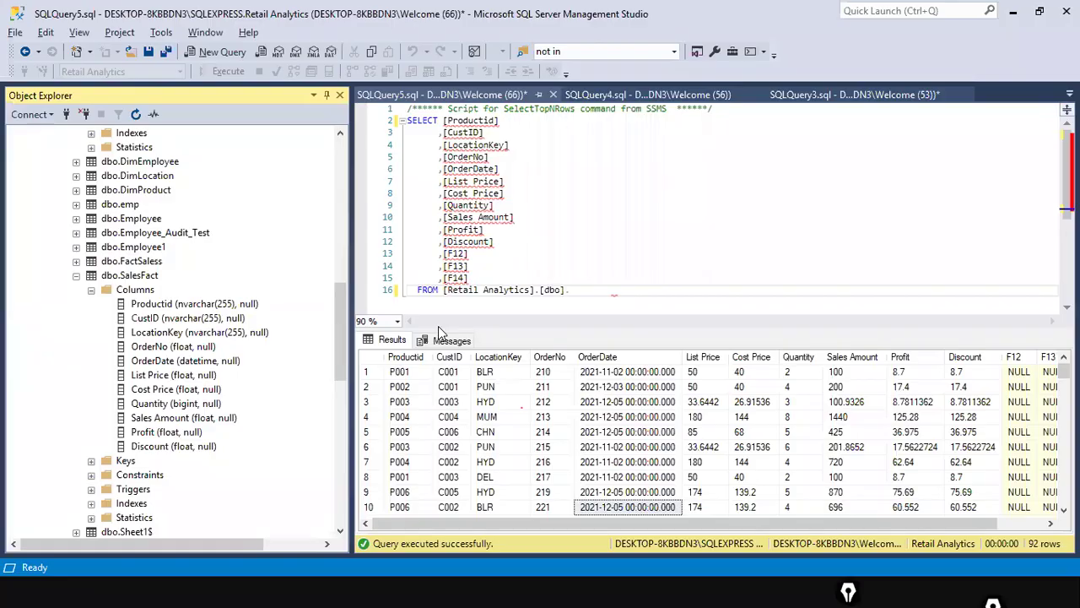
{"action": "key", "text": "alt+Tab"}
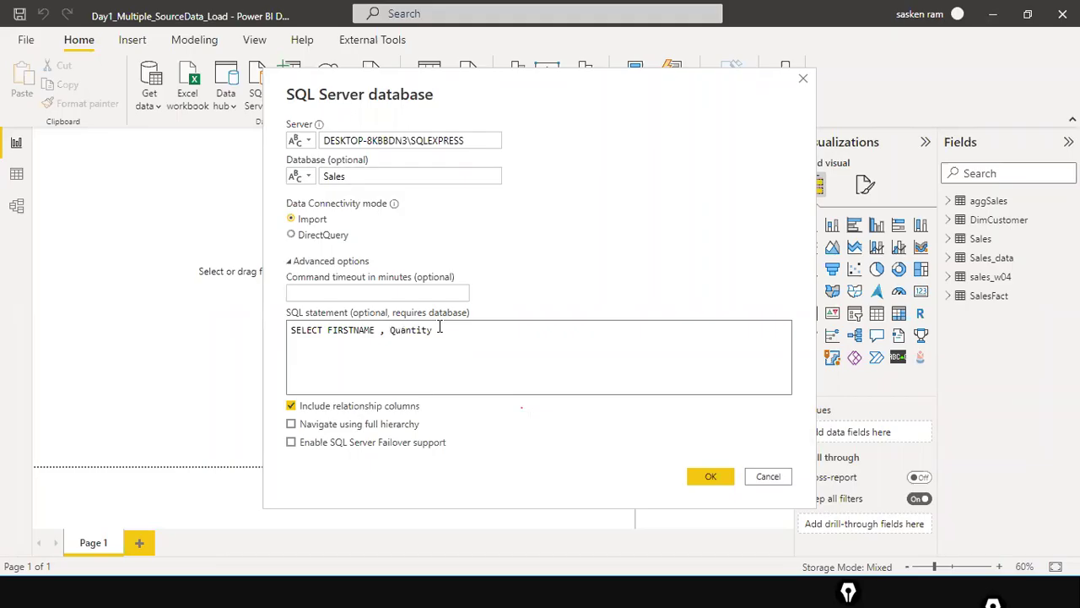
{"action": "type", "text": "FROM"}
{"action": "type", "text": "CUSTOMER"}
{"action": "key", "text": "Home"}
{"action": "type", "text": "DIM"}
{"action": "key", "text": "End"}
{"action": "type", "text": ", SALES"}
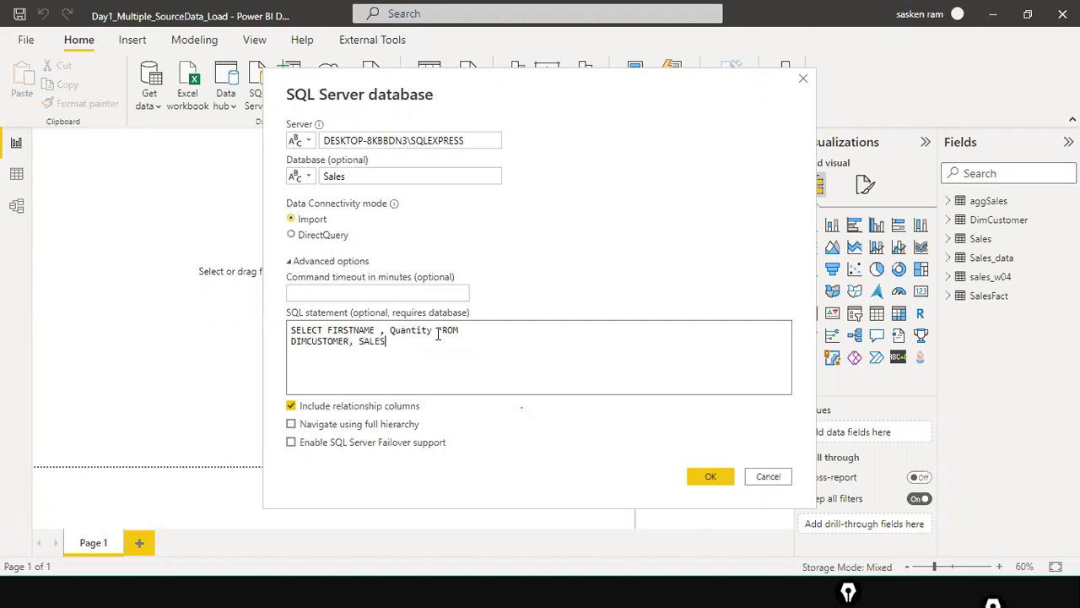
Correct the table names in the FROM clause to DimCustomer and SalesFact
{"action": "key", "text": "BackSpace"}
{"action": "key", "text": "BackSpace"}
{"action": "key", "text": "BackSpace"}
{"action": "key", "text": "BackSpace"}
{"action": "type", "text": "alesFact"}
{"action": "key", "text": "ctrl+Left"}
{"action": "key", "text": "Left"}
{"action": "key", "text": "Left"}
{"action": "key", "text": "BackSpace"}
{"action": "key", "text": "BackSpace"}
{"action": "key", "text": "BackSpace"}
{"action": "key", "text": "BackSpace"}
{"action": "key", "text": "BackSpace"}
{"action": "key", "text": "BackSpace"}
{"action": "key", "text": "BackSpace"}
{"action": "key", "text": "BackSpace"}
{"action": "key", "text": "BackSpace"}
{"action": "key", "text": "BackSpace"}
{"action": "type", "text": "imCustomer"}
Add a GROUP BY FIRSTNAME clause on a new line below the table names
{"action": "key", "text": "End"}
{"action": "key", "text": "Return"}
{"action": "type", "text": "GROUP BY "}
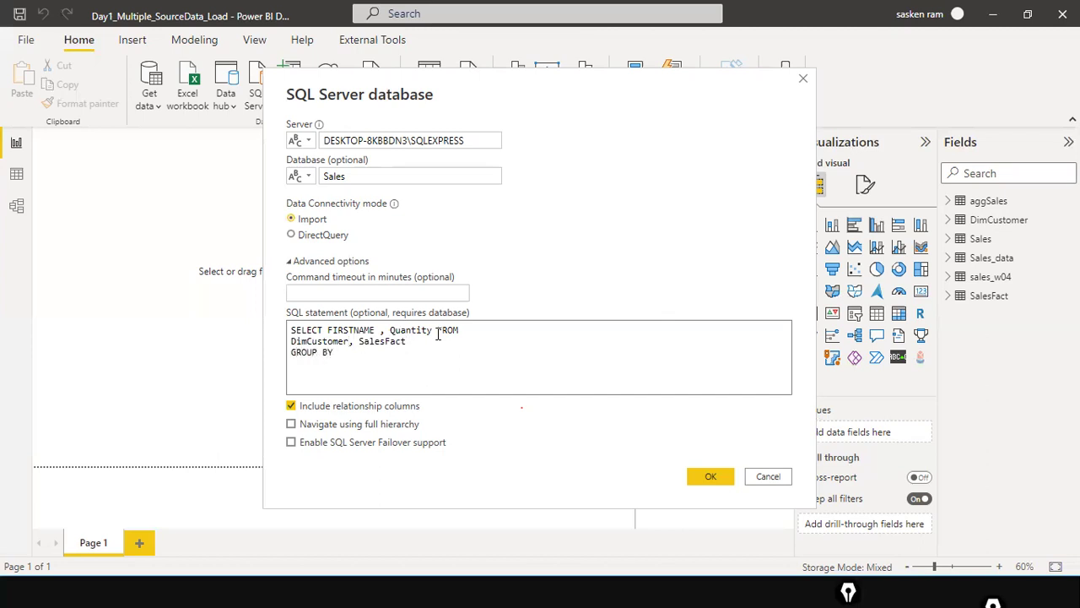
{"action": "type", "text": "firs"}
{"action": "key", "text": "BackSpace"}
{"action": "key", "text": "BackSpace"}
{"action": "key", "text": "BackSpace"}
{"action": "key", "text": "BackSpace"}
{"action": "type", "text": "FIRSTNAME"}
Wrap the Quantity column in the SELECT list in a SUM() function
{"action": "key", "text": "Down"}
{"action": "key", "text": "ctrl+Right"}
{"action": "key", "text": "Up"}
{"action": "key", "text": "Up"}
{"action": "key", "text": "ctrl+Right"}
{"action": "key", "text": "ctrl+Right"}
{"action": "key", "text": "ctrl+Right"}
{"action": "type", "text": "SUM"}
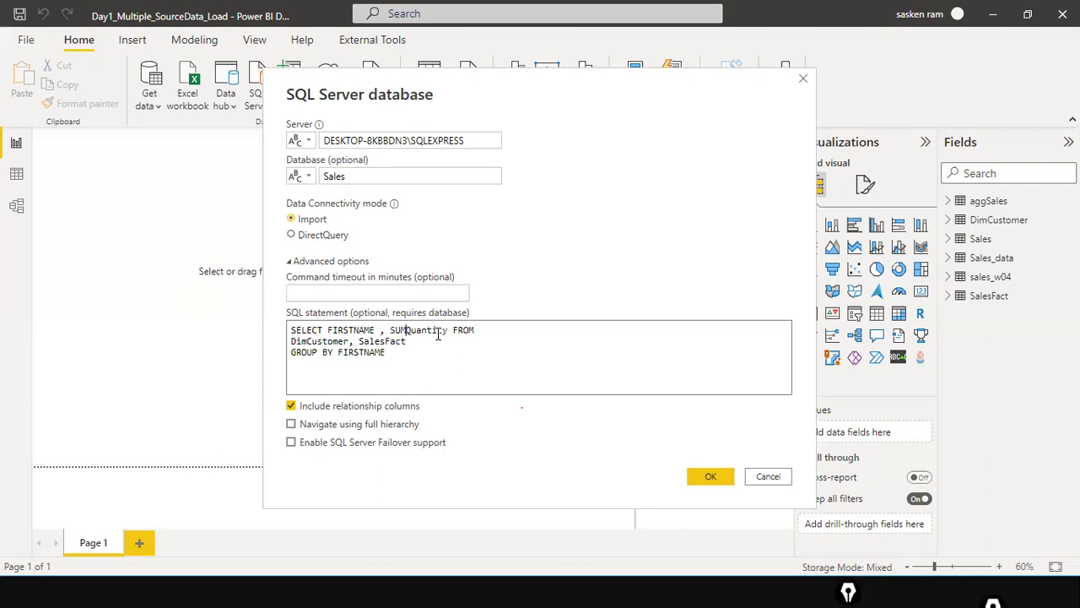
{"action": "type", "text": "("}
{"action": "type", "text": ")"}
Alias the DimCustomer table AS c and the SalesFact table AS S in the FROM clause
{"action": "key", "text": "Left"}
{"action": "key", "text": "Left"}
{"action": "key", "text": "Left"}
{"action": "key", "text": "Left"}
{"action": "key", "text": "Left"}
{"action": "key", "text": "Left"}
{"action": "key", "text": "Left"}
{"action": "key", "text": "Left"}
{"action": "key", "text": "Left"}
{"action": "key", "text": "Left"}
{"action": "key", "text": "Left"}
{"action": "type", "text": "AS "}
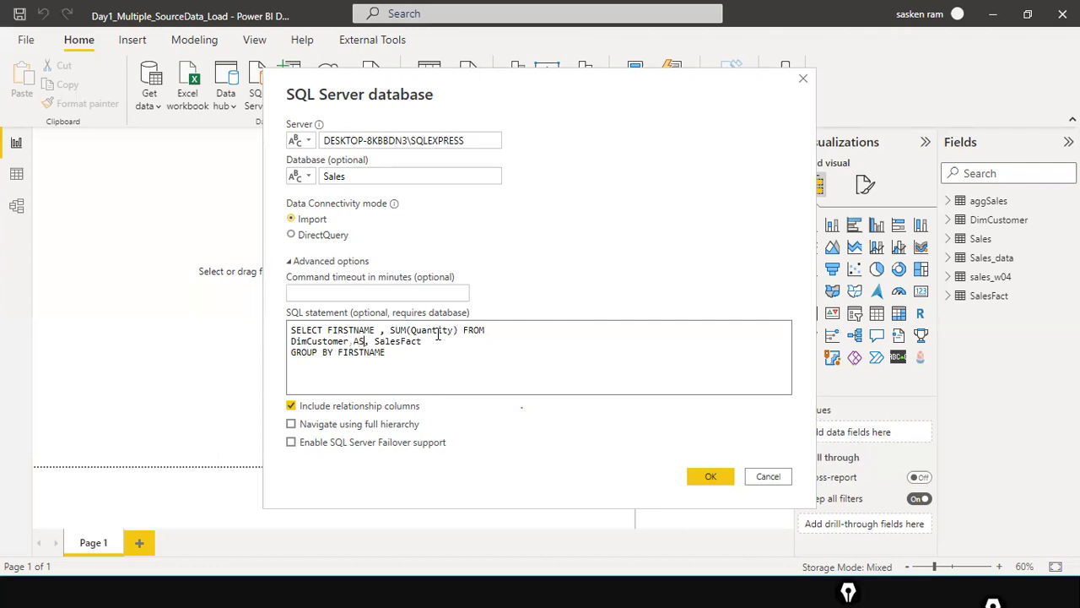
{"action": "type", "text": "c"}
{"action": "key", "text": "End"}
{"action": "type", "text": "as"}
{"action": "key", "text": "BackSpace"}
{"action": "key", "text": "BackSpace"}
{"action": "type", "text": "AS S"}
Qualify the selected columns with their table aliases as c.FIRSTNAME and S.Quantity
{"action": "key", "text": "ctrl+Left"}
{"action": "key", "text": "ctrl+Left"}
{"action": "key", "text": "ctrl+Left"}
{"action": "key", "text": "ctrl+Left"}
{"action": "type", "text": "c."}
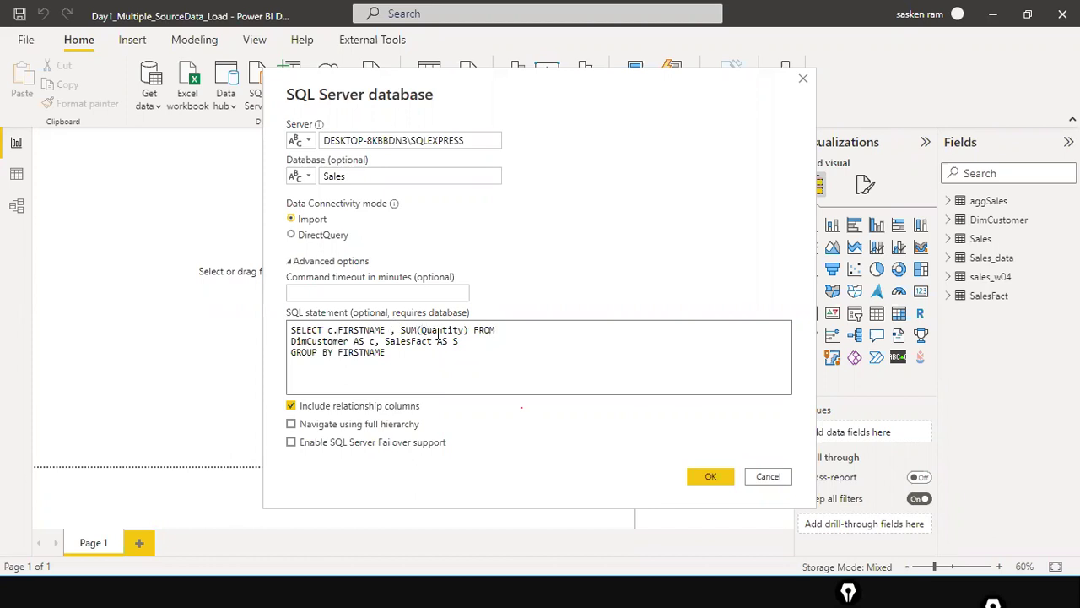
{"action": "type", "text": "S."}
Copy the whole SQL statement and paste it below the existing query in SQL Server Management Studio
{"action": "left_click_drag", "start_coordinate": [381, 385], "coordinate": [242, 332]}
{"action": "key", "text": "ctrl+c"}
{"action": "left_click", "coordinate": [563, 442]}
{"action": "key", "text": "alt+Tab"}
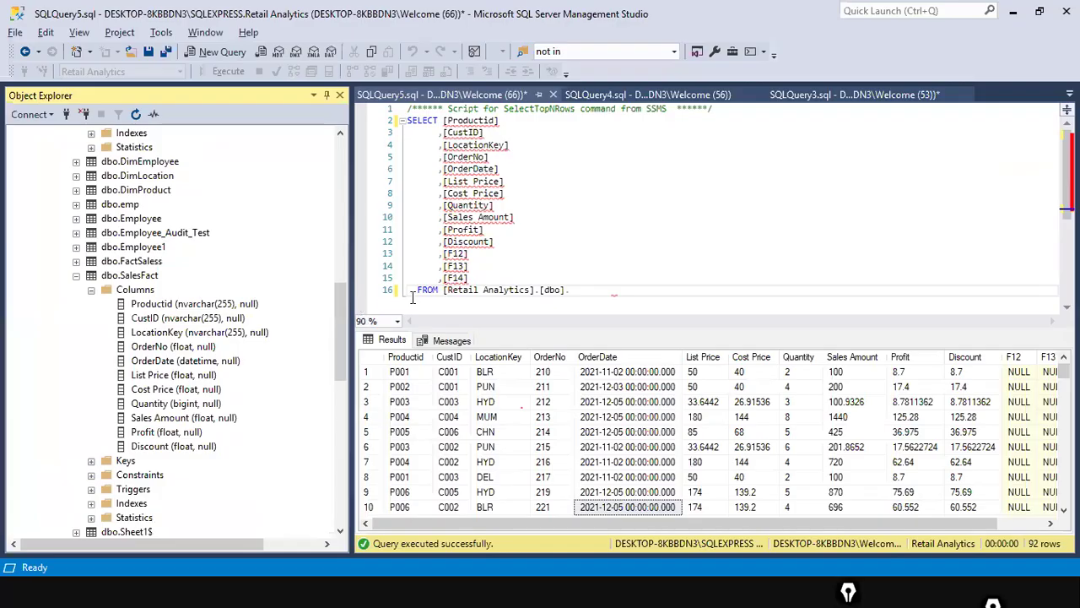
{"action": "left_click", "coordinate": [598, 291]}
{"action": "key", "text": "Return"}
{"action": "key", "text": "Return"}
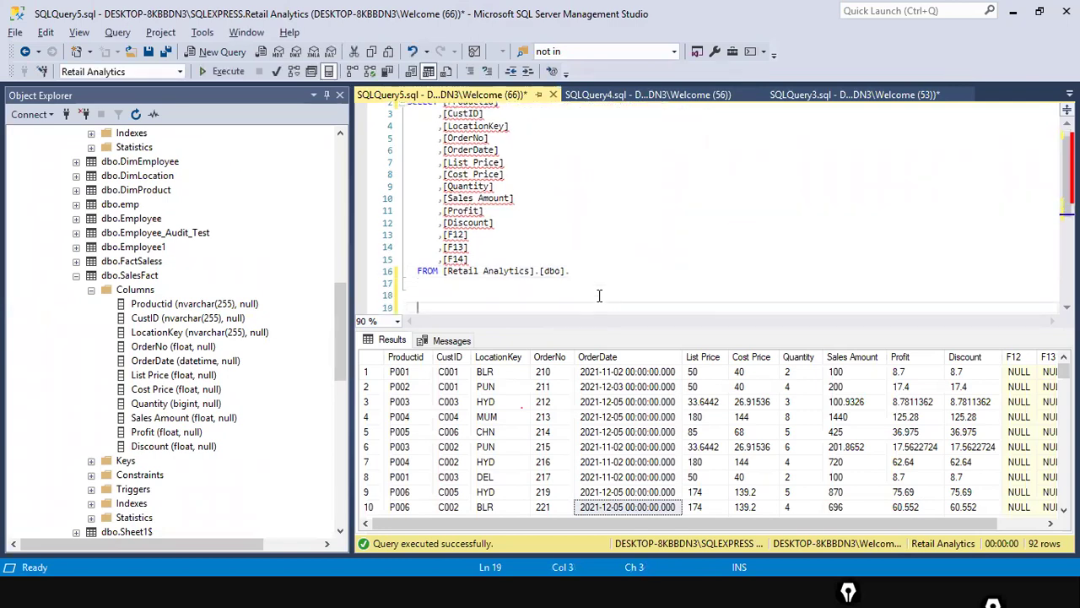
{"action": "key", "text": "ctrl+v"}
Select all three lines of the pasted statement and execute only that part of the query
{"action": "key", "text": "Up"}
{"action": "key", "text": "Up"}
{"action": "key", "text": "Right"}
{"action": "key", "text": "Right"}
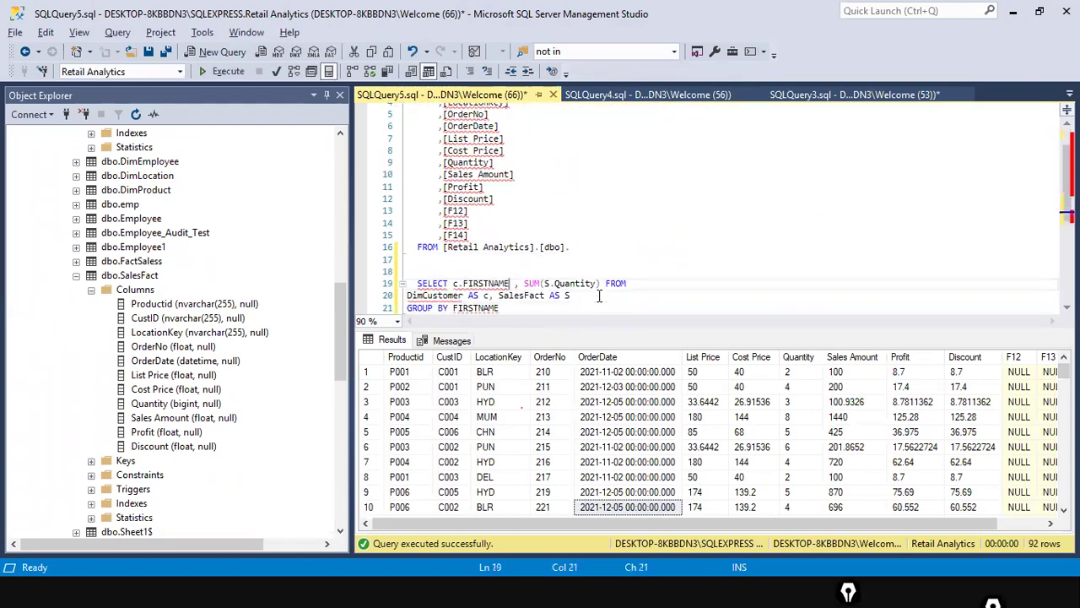
{"action": "key", "text": "shift+Down"}
{"action": "key", "text": "shift+Down"}
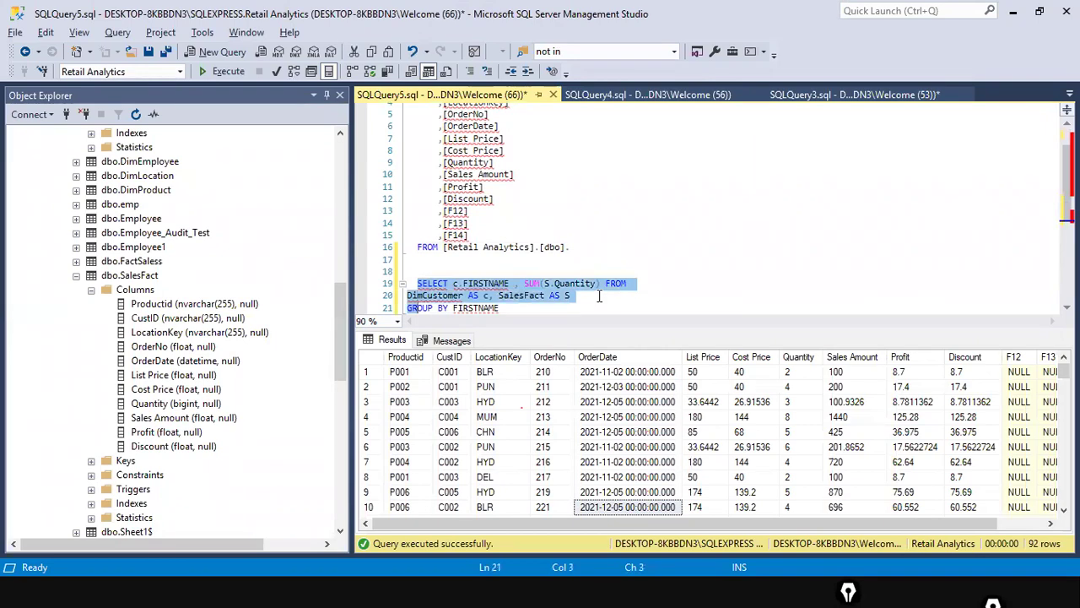
{"action": "key", "text": "shift+End"}
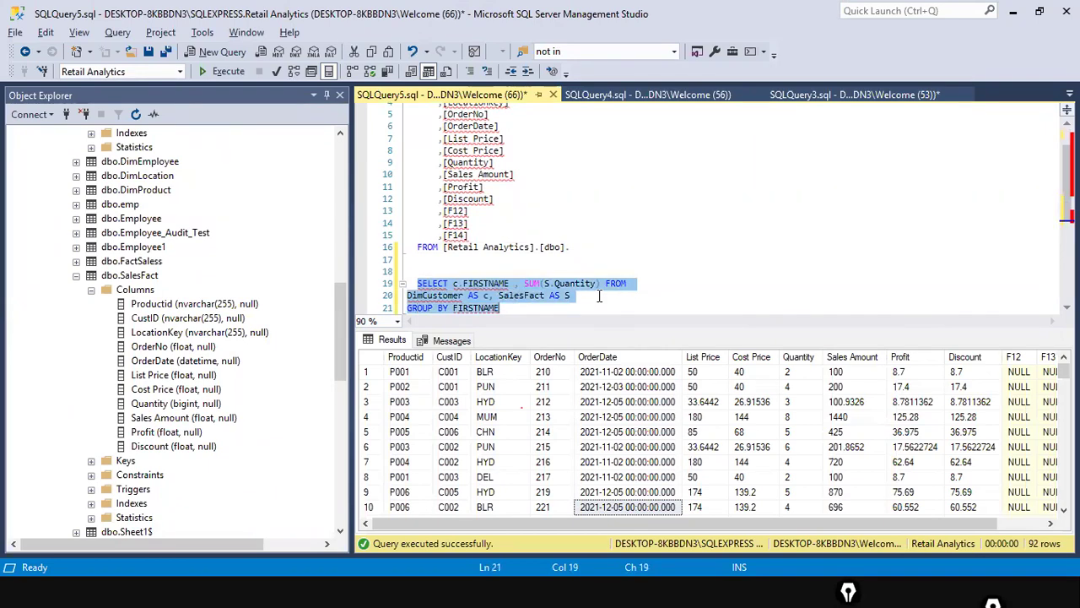
{"action": "key", "text": "F5"}
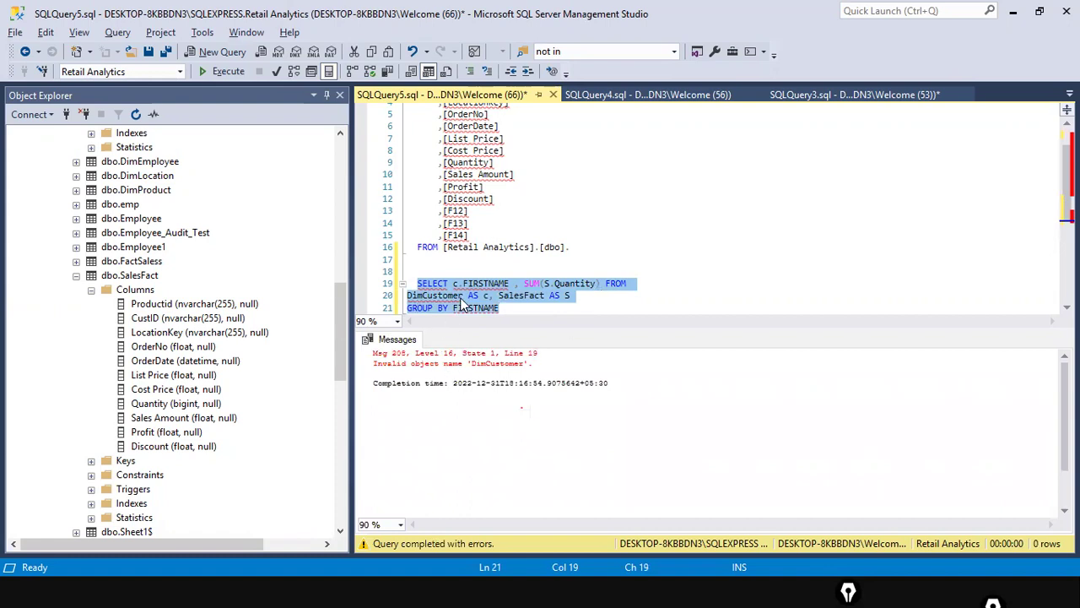
Insert USE Sales and Go above the pasted SELECT statement and execute those two lines
{"action": "left_click", "coordinate": [463, 264]}
{"action": "key", "text": "Return"}
{"action": "type", "text": "USE "}
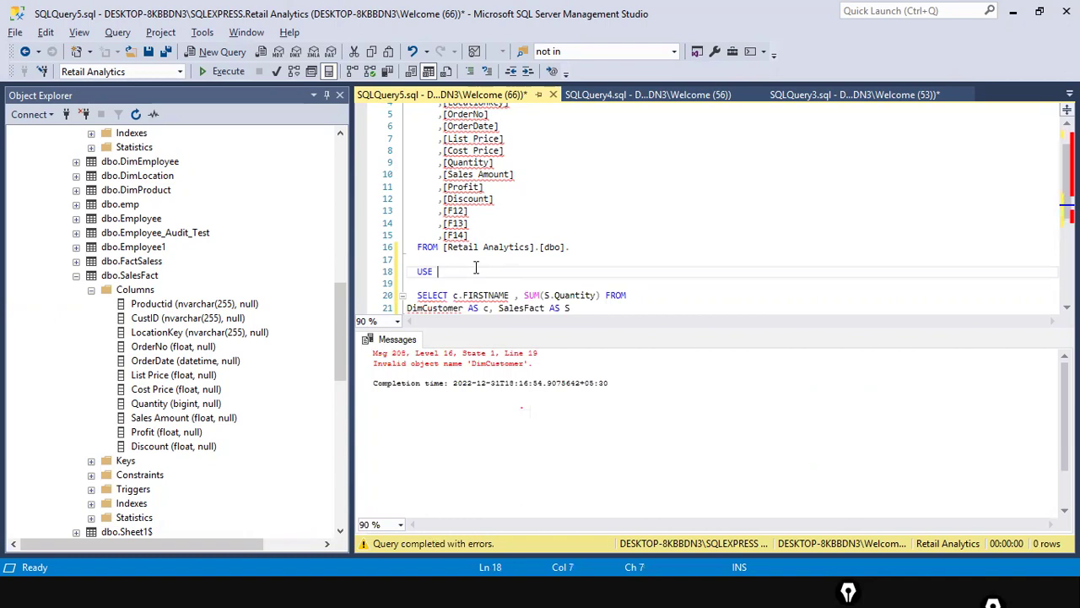
{"action": "type", "text": "Sales"}
{"action": "key", "text": "Return"}
{"action": "key", "text": "Return"}
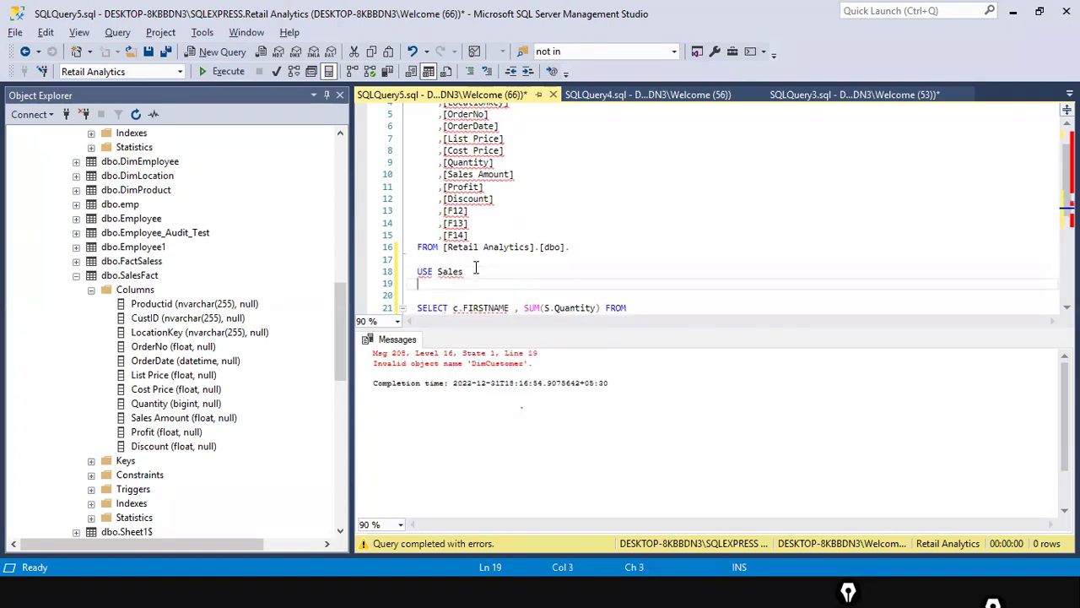
{"action": "key", "text": "Up"}
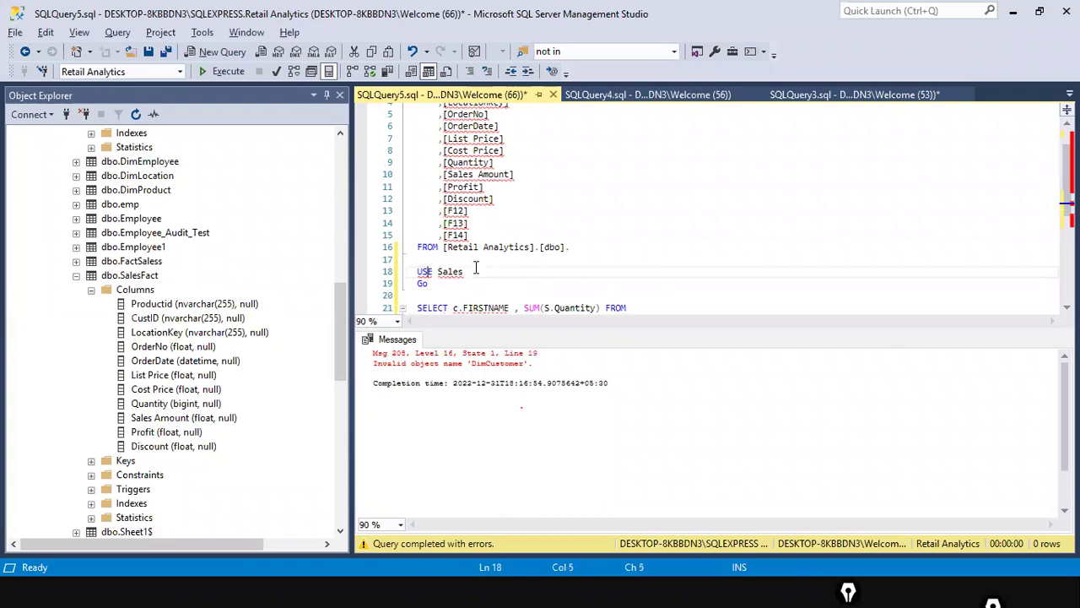
{"action": "key", "text": "shift+Down"}
{"action": "key", "text": "shift+Down"}
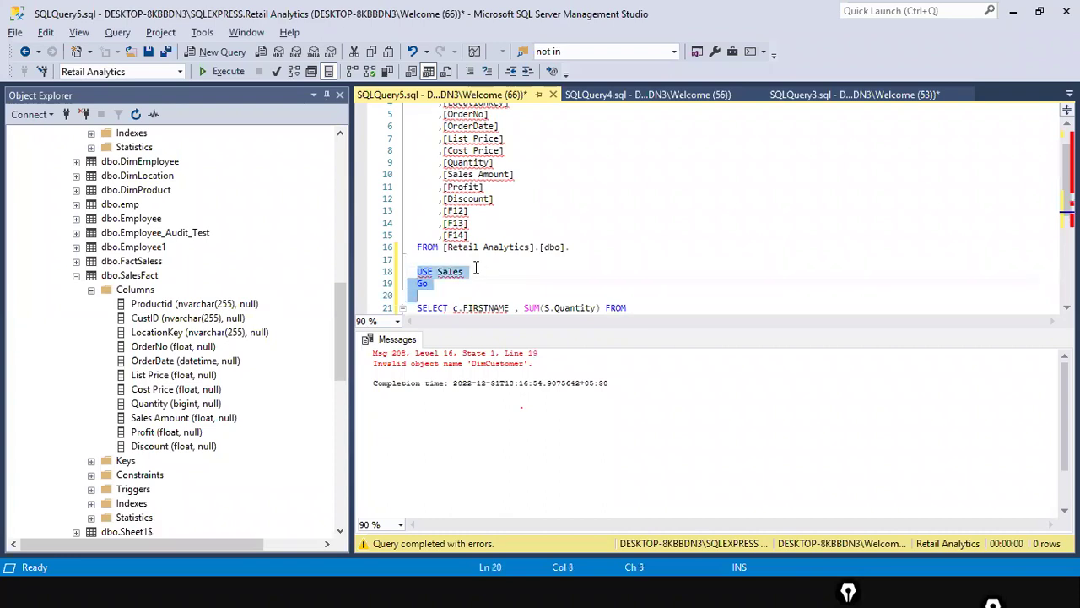
{"action": "key", "text": "F5"}
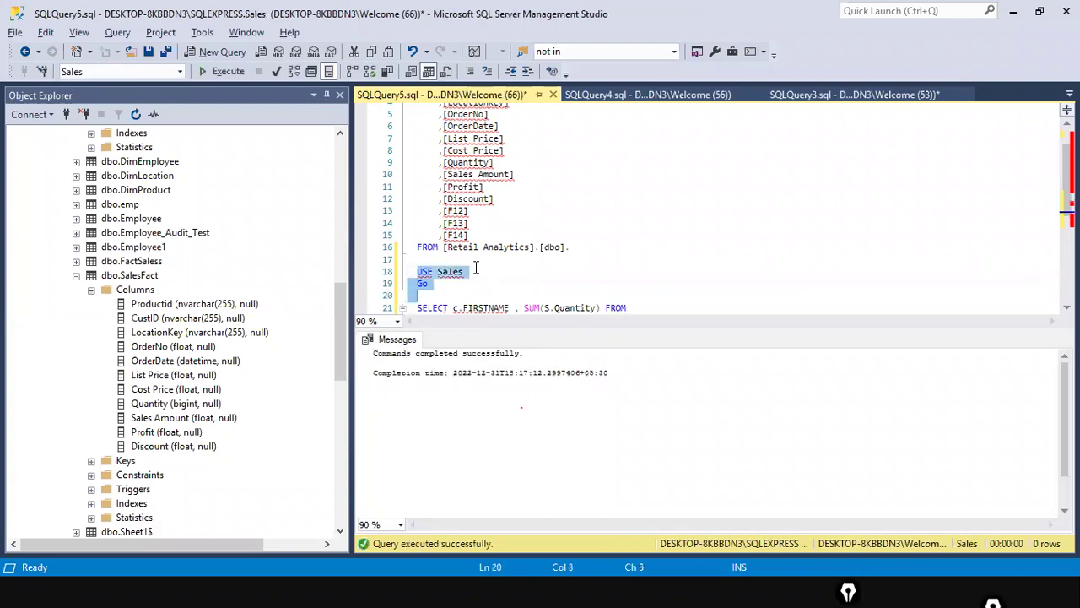
Select the complete SELECT statement with its GROUP BY line and execute it against the Sales database
{"action": "left_click", "coordinate": [471, 282]}
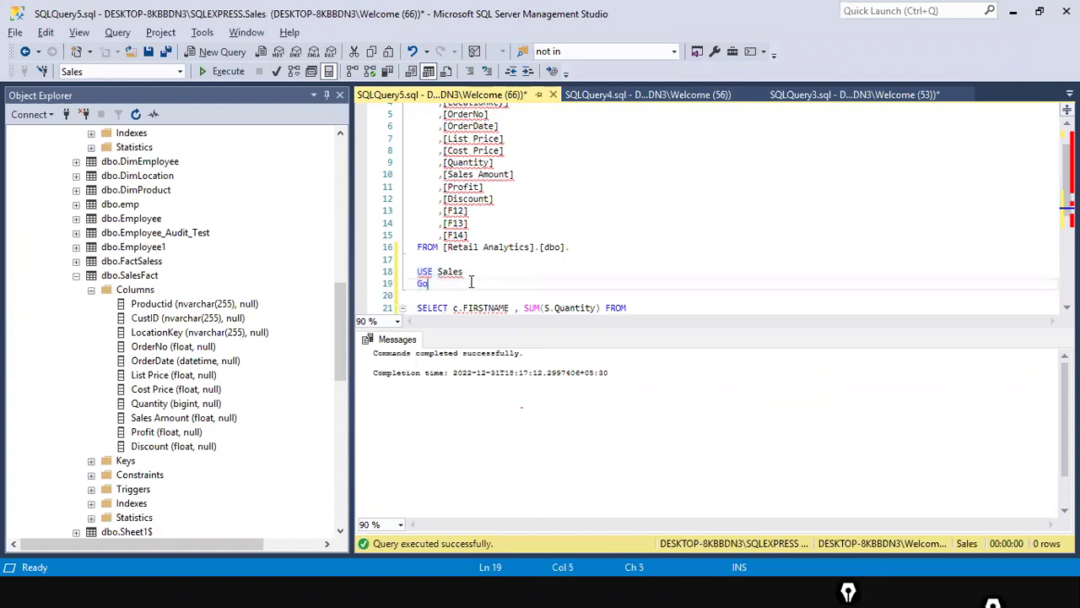
{"action": "scroll", "coordinate": [470, 281], "scroll_direction": "down", "scroll_amount": 2}
{"action": "left_click_drag", "start_coordinate": [538, 265], "coordinate": [393, 237]}
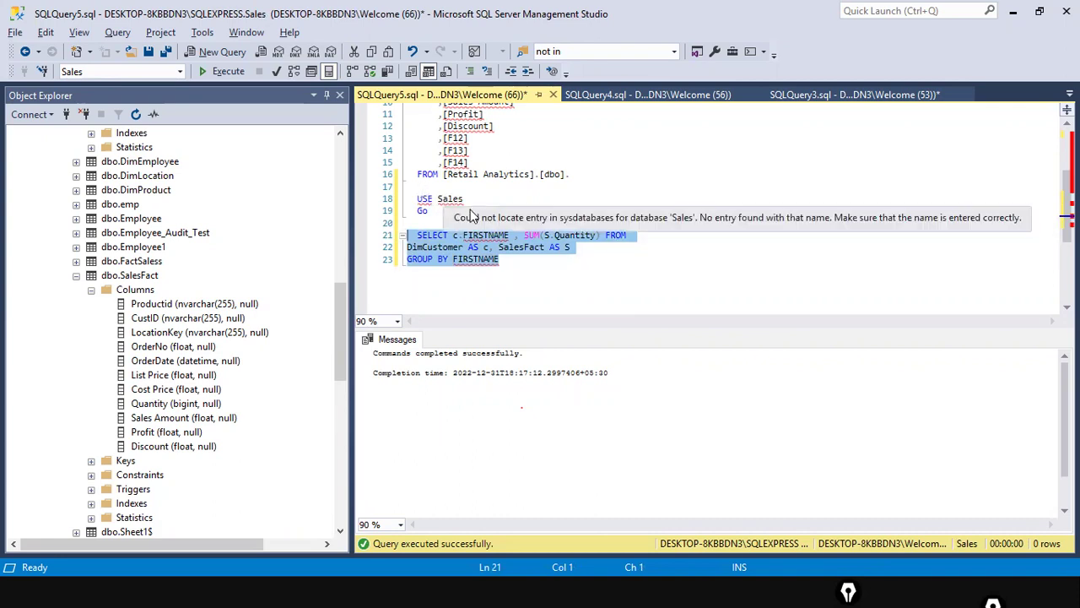
{"action": "left_click", "coordinate": [221, 71]}
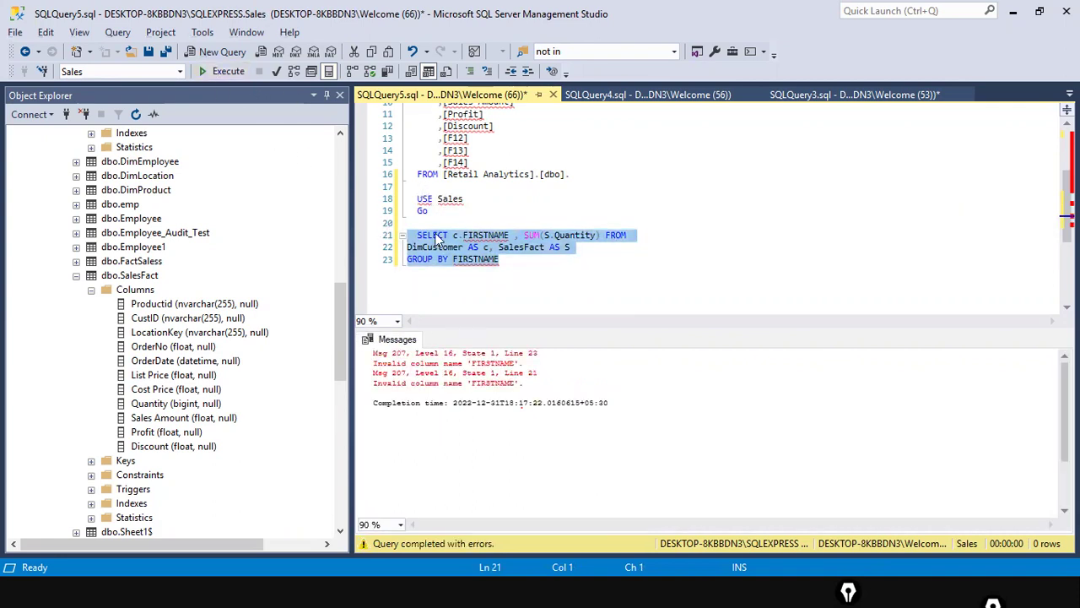
Remove the c. alias prefix from FIRSTNAME in the SELECT list
{"action": "left_click", "coordinate": [560, 269]}
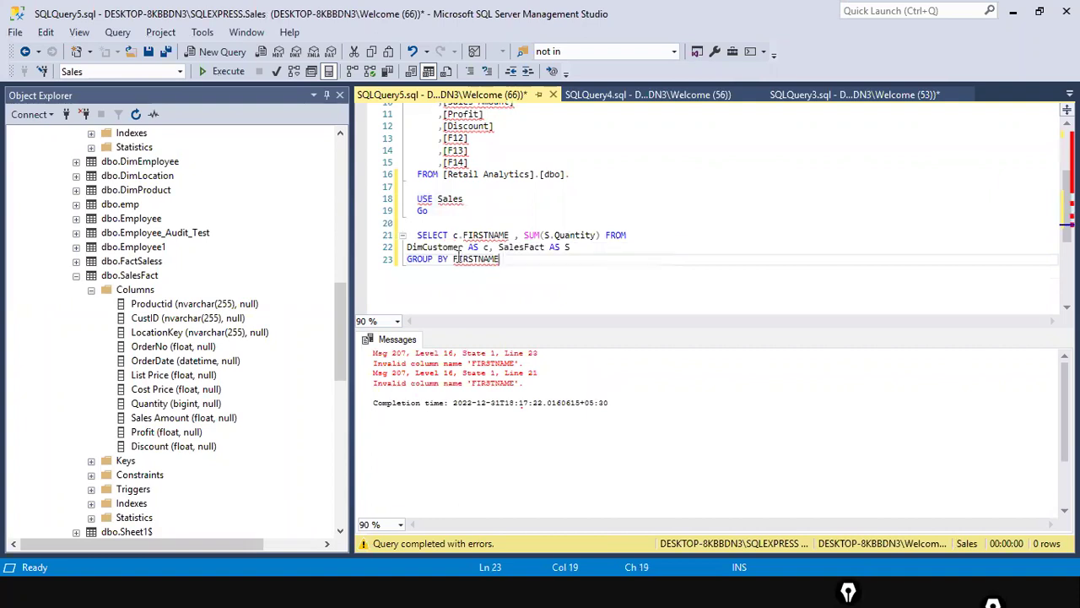
{"action": "left_click", "coordinate": [463, 235]}
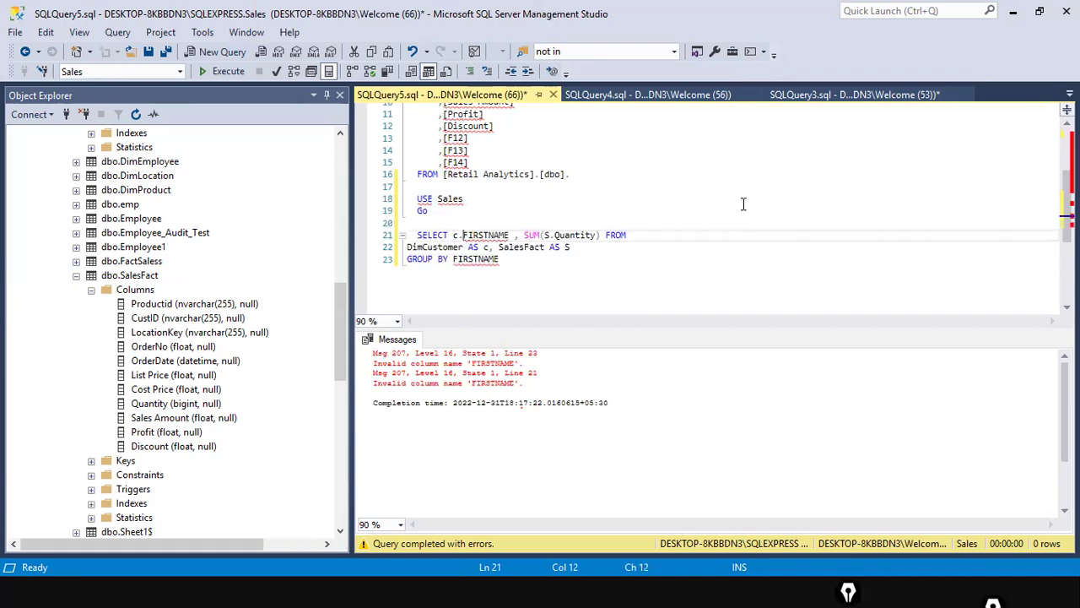
{"action": "key", "text": "BackSpace"}
{"action": "key", "text": "BackSpace"}
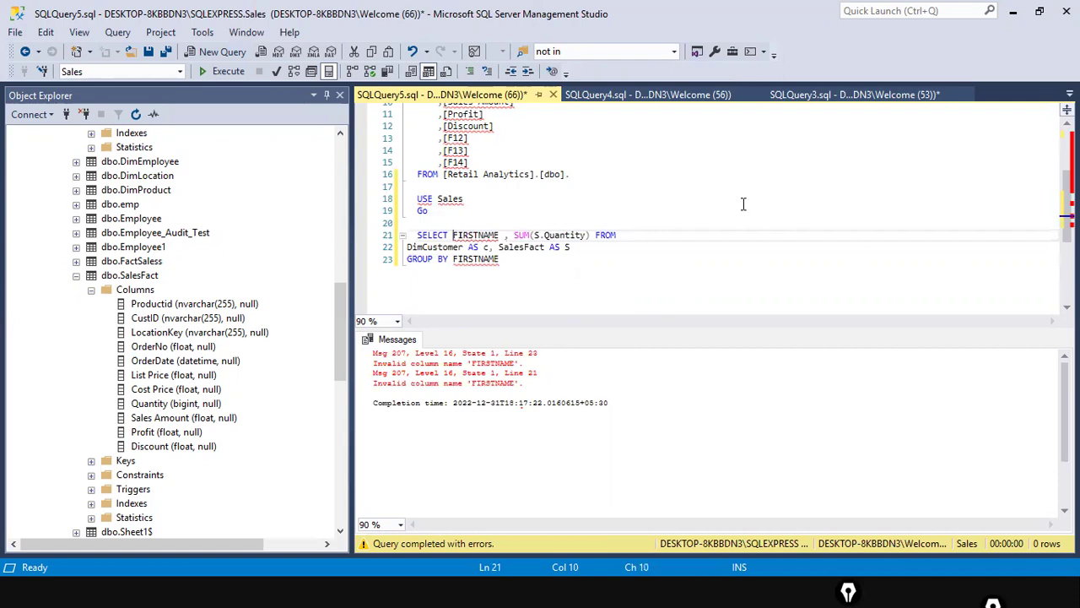
{"action": "key", "text": "ctrl+Right"}
{"action": "key", "text": "ctrl+Right"}
{"action": "key", "text": "ctrl+Right"}
{"action": "key", "text": "ctrl+Right"}
{"action": "key", "text": "ctrl+Right"}
{"action": "key", "text": "Left"}
{"action": "key", "text": "Left"}
Switch to Chrome and open google.com in the new tab
{"action": "key", "text": "alt+Tab"}
{"action": "key", "text": "alt+Tab"}
{"action": "key", "text": "alt+Tab"}
{"action": "key", "text": "alt+Tab"}
{"action": "key", "text": "alt+Tab"}
{"action": "key", "text": "alt+Tab"}
{"action": "key", "text": "alt+Tab"}
{"action": "key", "text": "alt+Tab"}
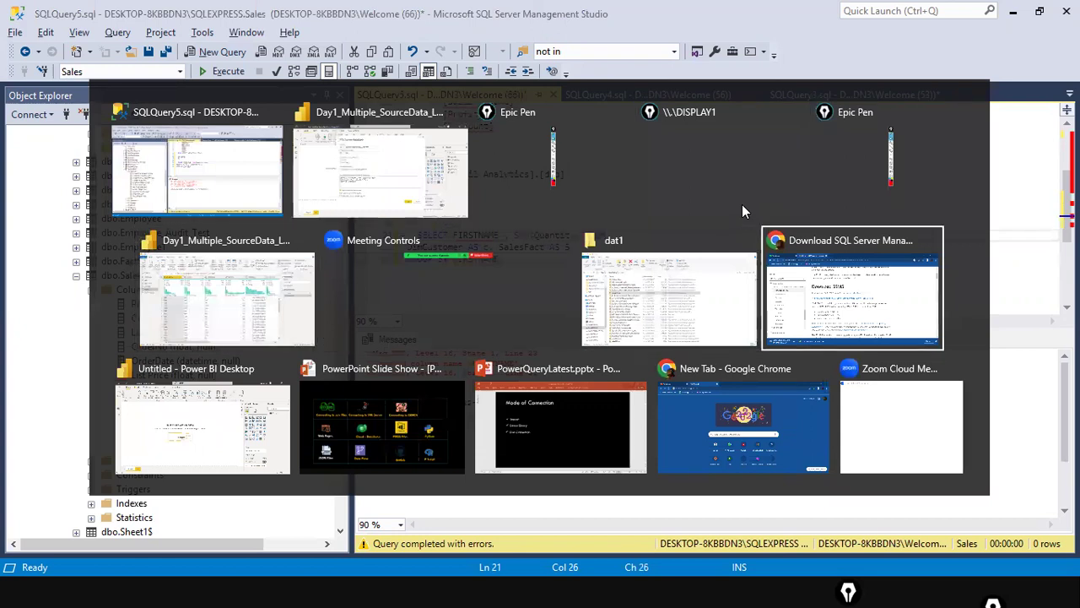
{"action": "left_click", "coordinate": [400, 13]}
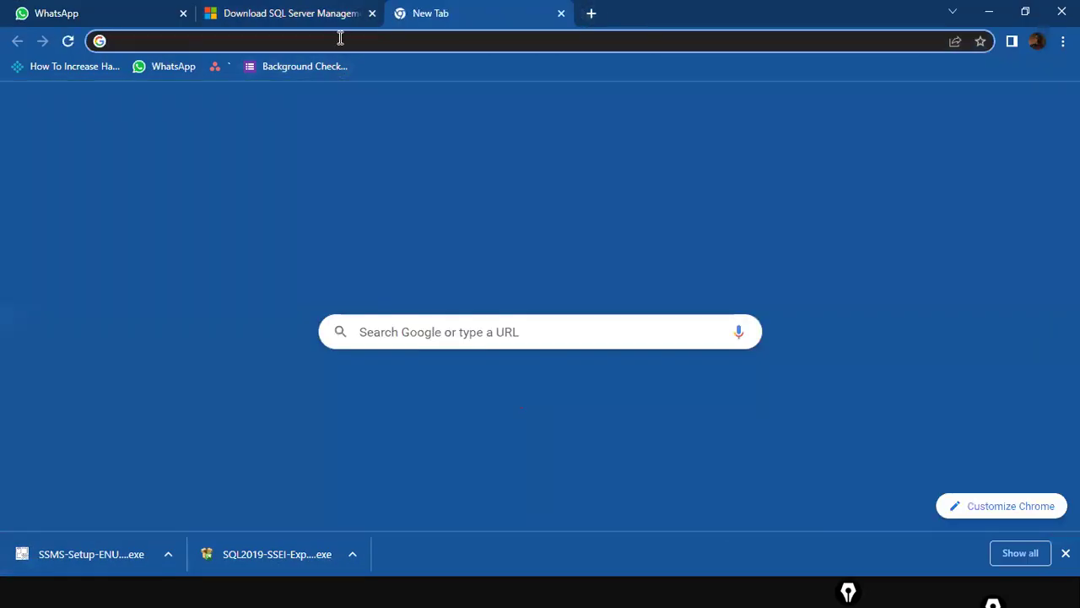
{"action": "type", "text": "www"}
{"action": "key", "text": "Return"}
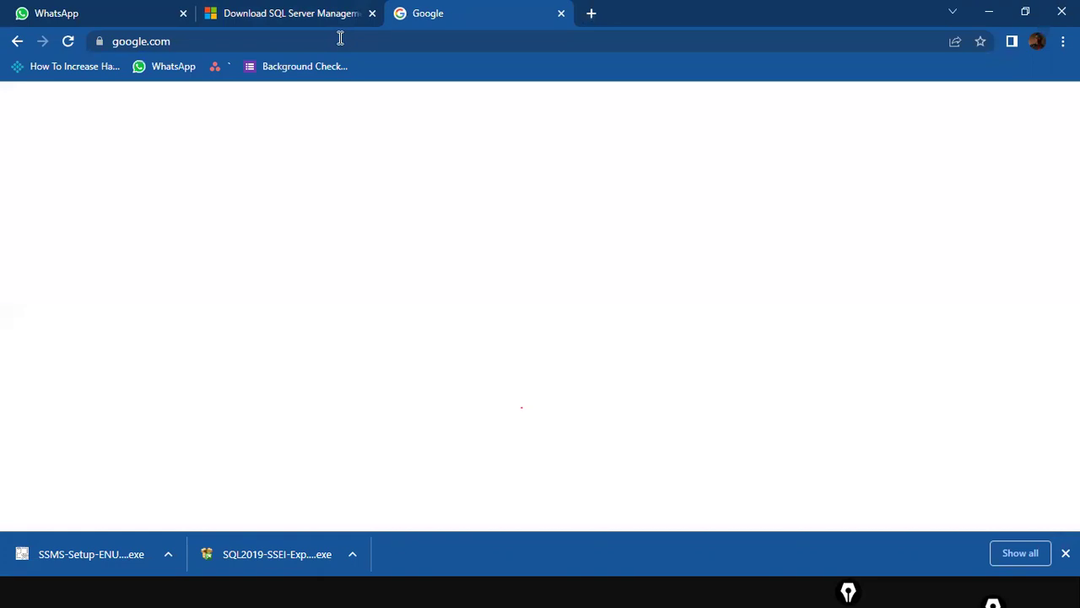
Search Google for "sql server query alias example"
{"action": "type", "text": "sq"}
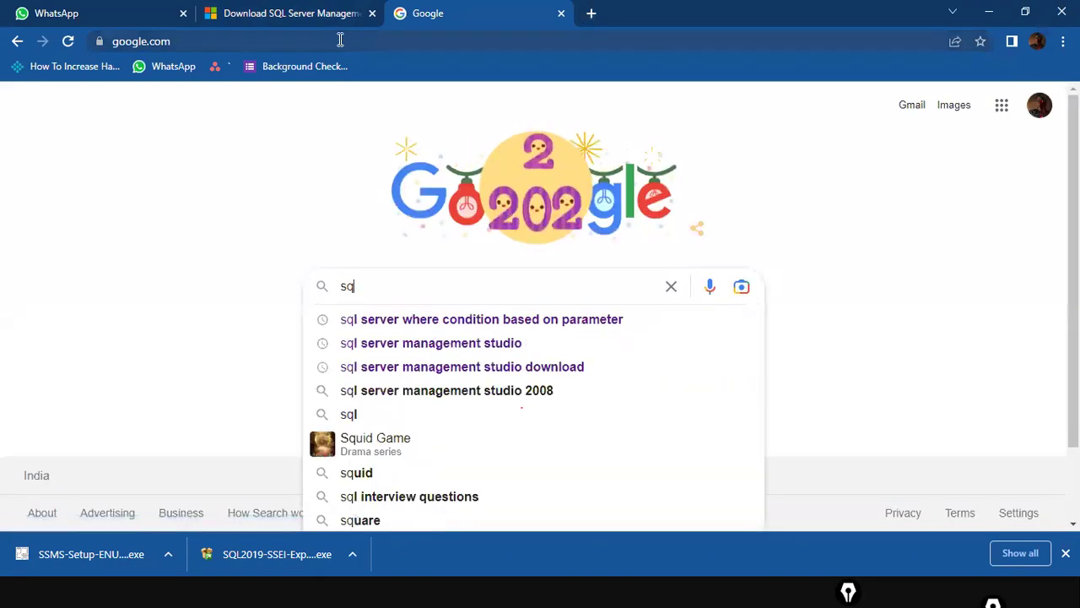
{"action": "type", "text": "l server"}
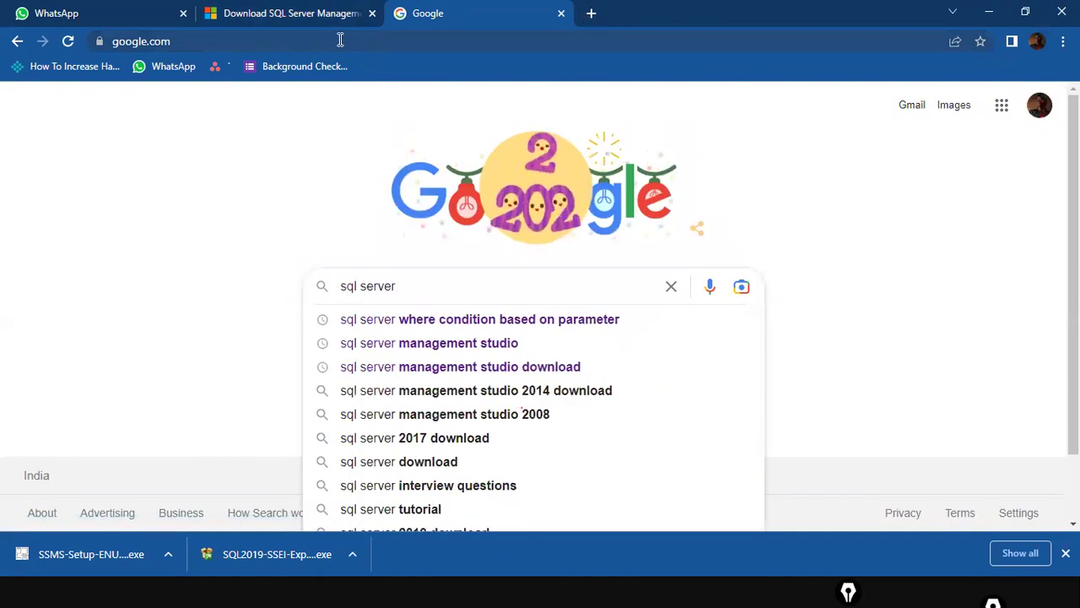
{"action": "type", "text": " query alias"}
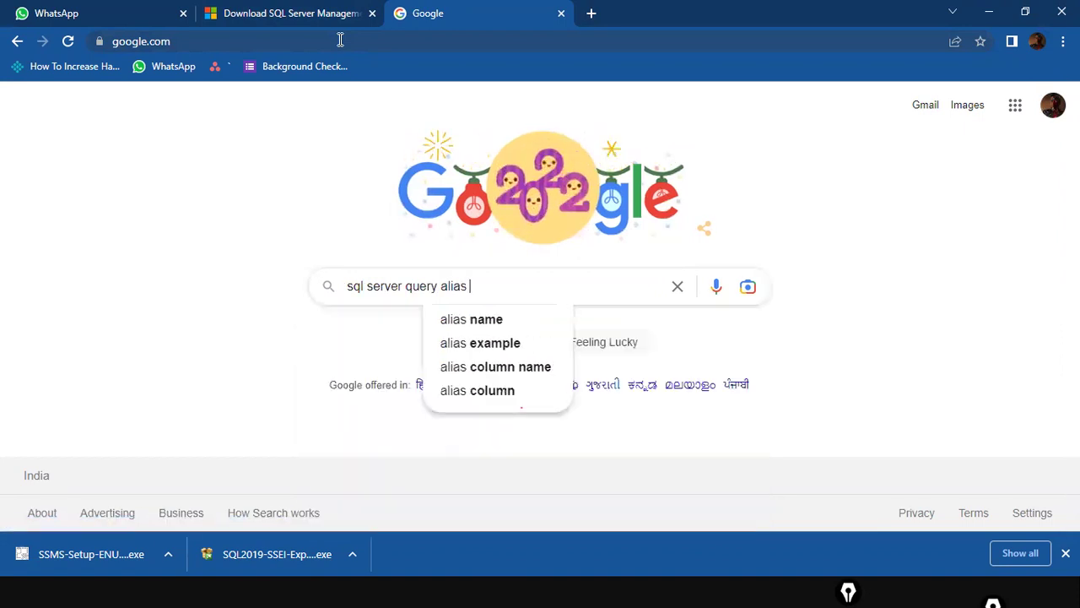
{"action": "key", "text": "BackSpace"}
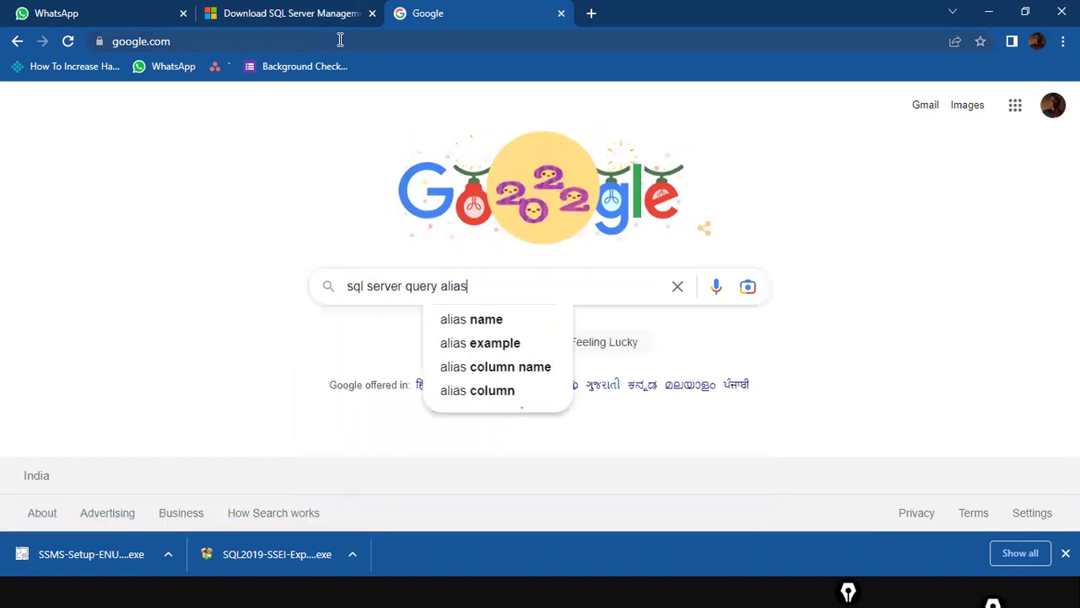
{"action": "key", "text": "Down"}
{"action": "key", "text": "Down"}
{"action": "key", "text": "Return"}
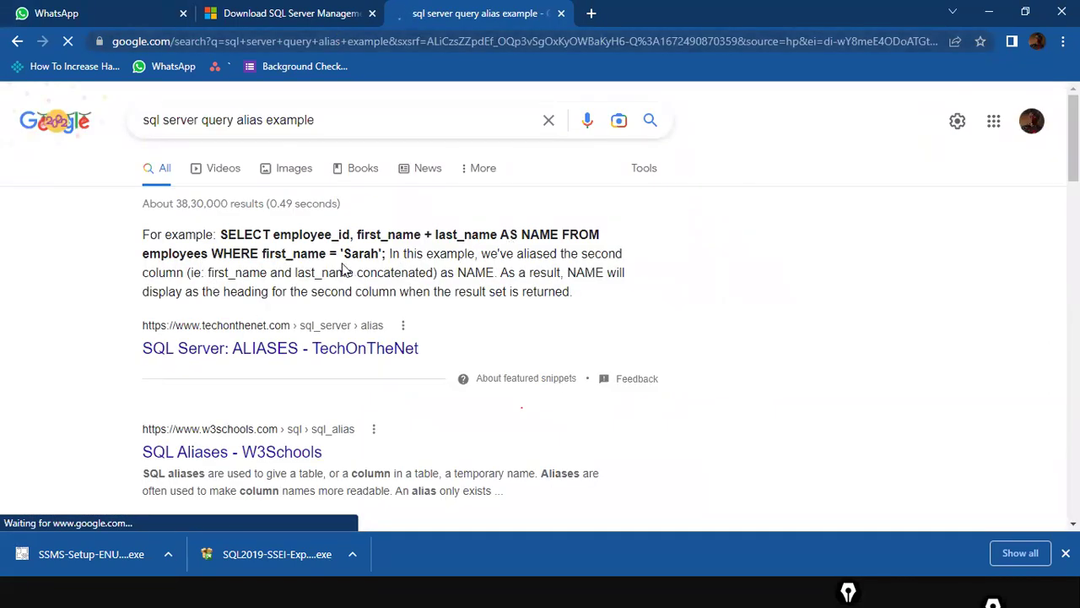
Open the SQL Server Alias result from sqlservertutorial.net and examine its query examples
{"action": "scroll", "coordinate": [344, 271], "scroll_direction": "down", "scroll_amount": 4}
{"action": "scroll", "coordinate": [344, 271], "scroll_direction": "down", "scroll_amount": 3}
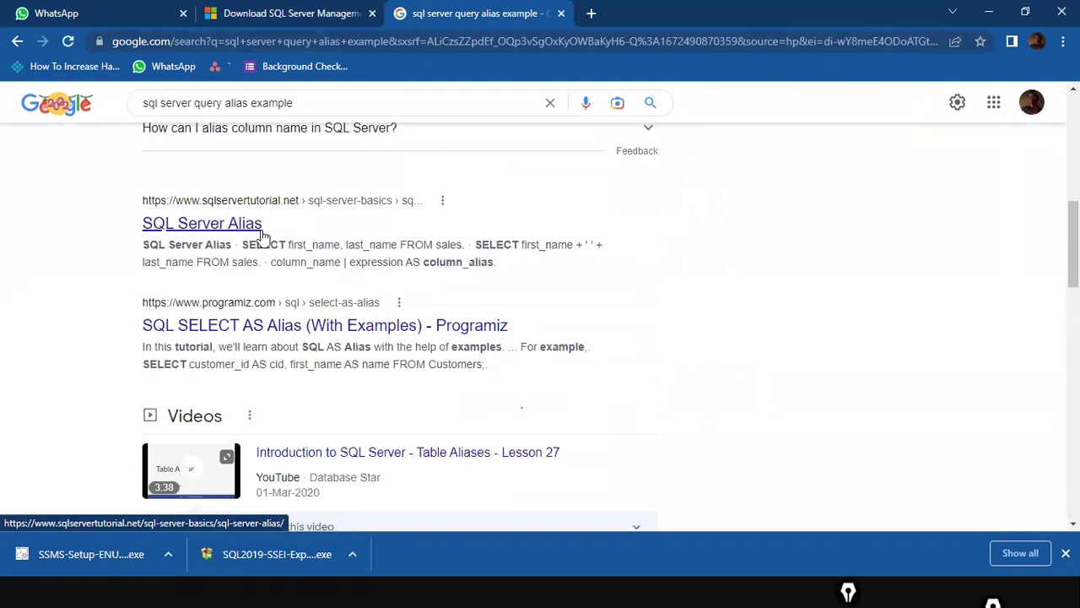
{"action": "left_click", "coordinate": [255, 232]}
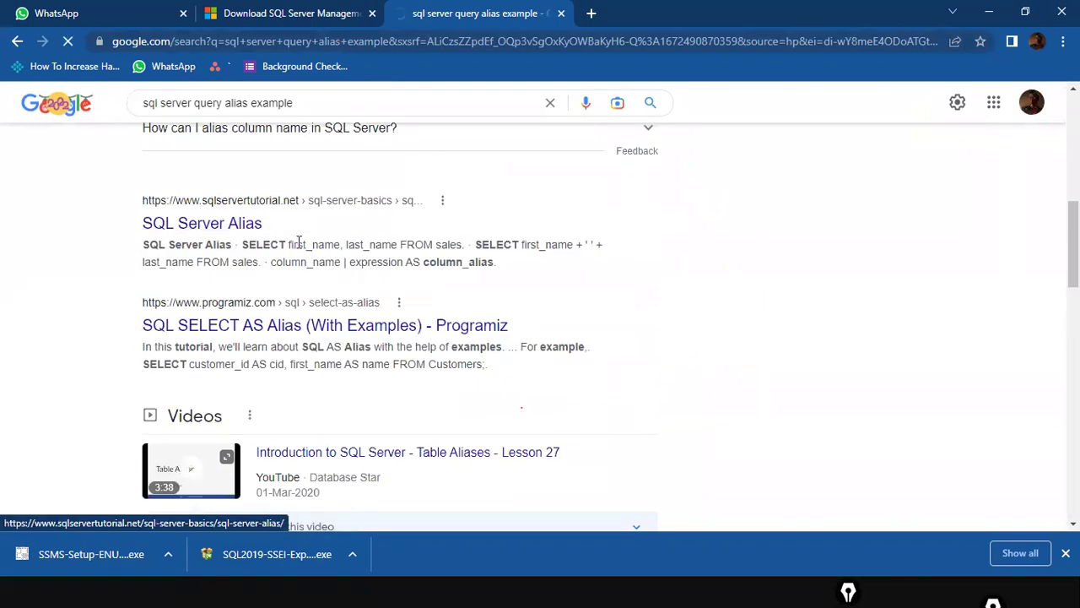
{"action": "scroll", "coordinate": [527, 252], "scroll_direction": "down", "scroll_amount": 5}
{"action": "scroll", "coordinate": [528, 259], "scroll_direction": "down", "scroll_amount": 8}
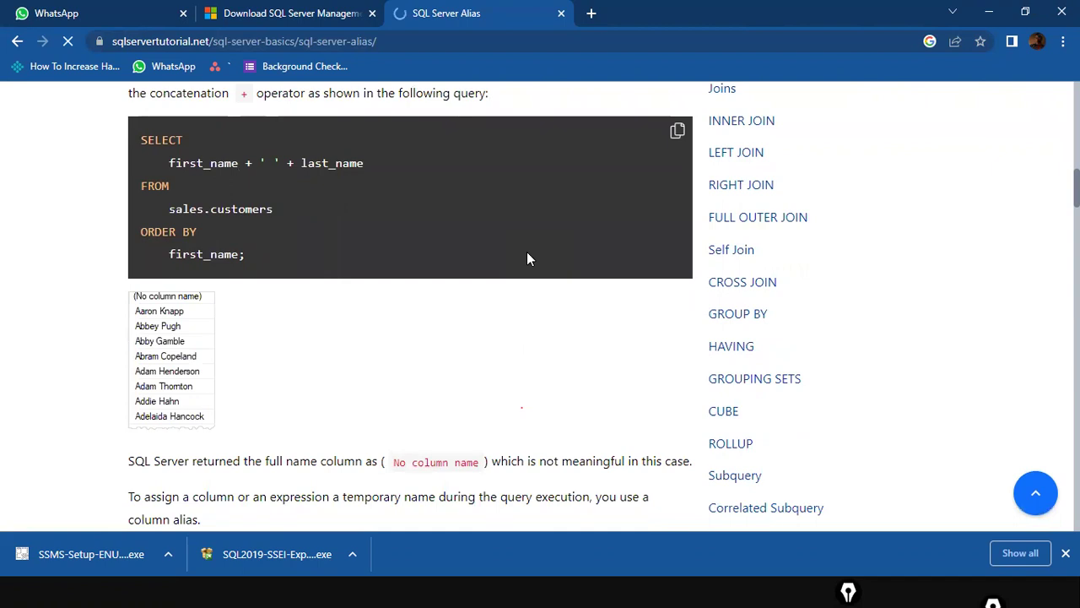
Find the table alias example with the INNER JOIN of sales.customers and sales.orders on the SQL Server Alias page
{"action": "scroll", "coordinate": [527, 251], "scroll_direction": "down", "scroll_amount": 8}
{"action": "scroll", "coordinate": [529, 258], "scroll_direction": "down", "scroll_amount": 10}
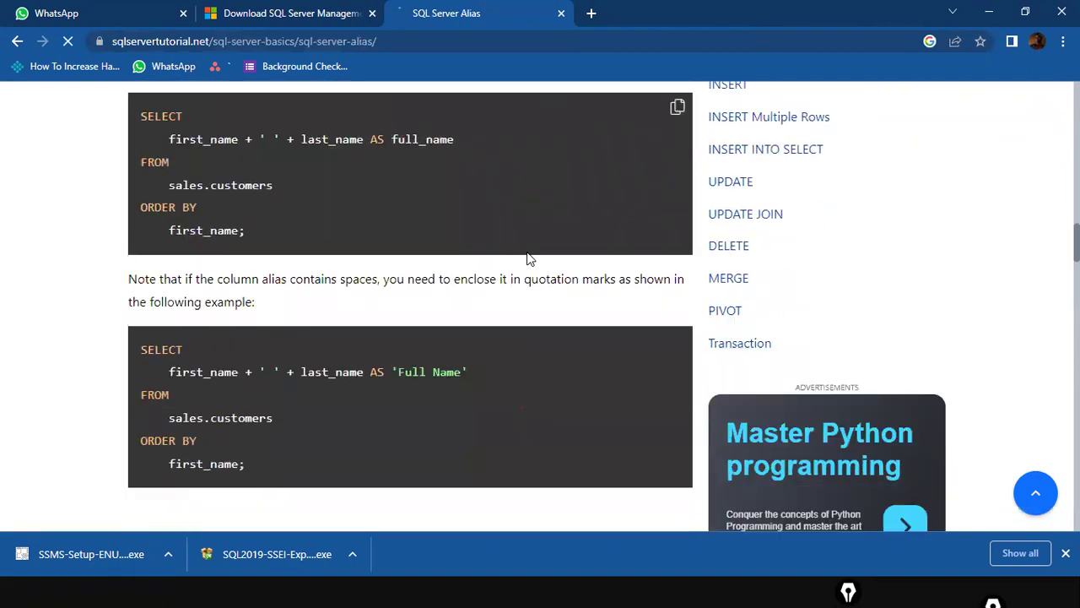
{"action": "scroll", "coordinate": [526, 258], "scroll_direction": "down", "scroll_amount": 10}
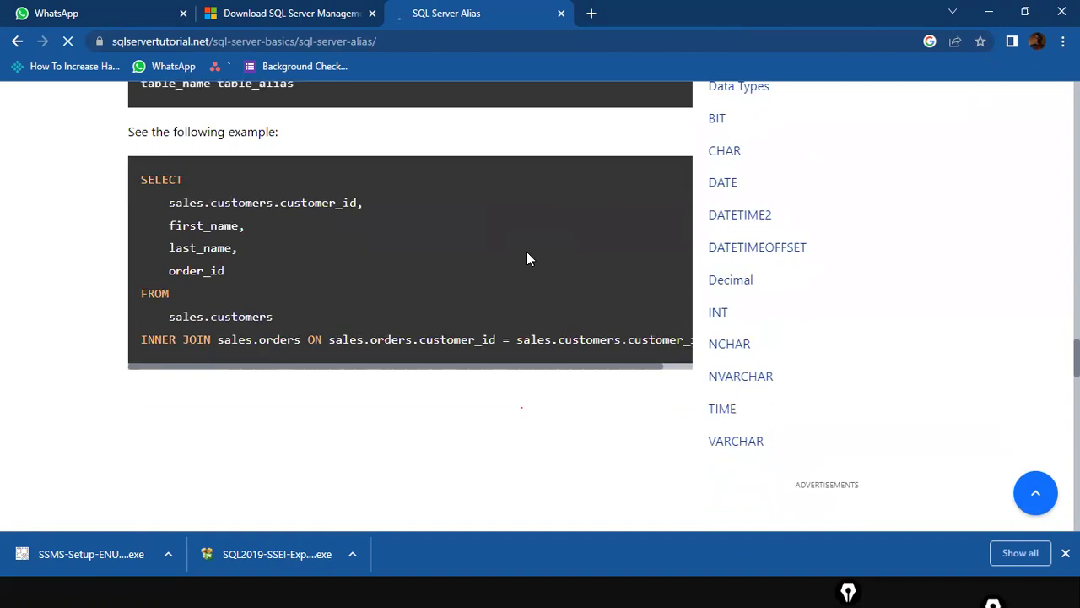
{"action": "scroll", "coordinate": [526, 252], "scroll_direction": "down", "scroll_amount": 8}
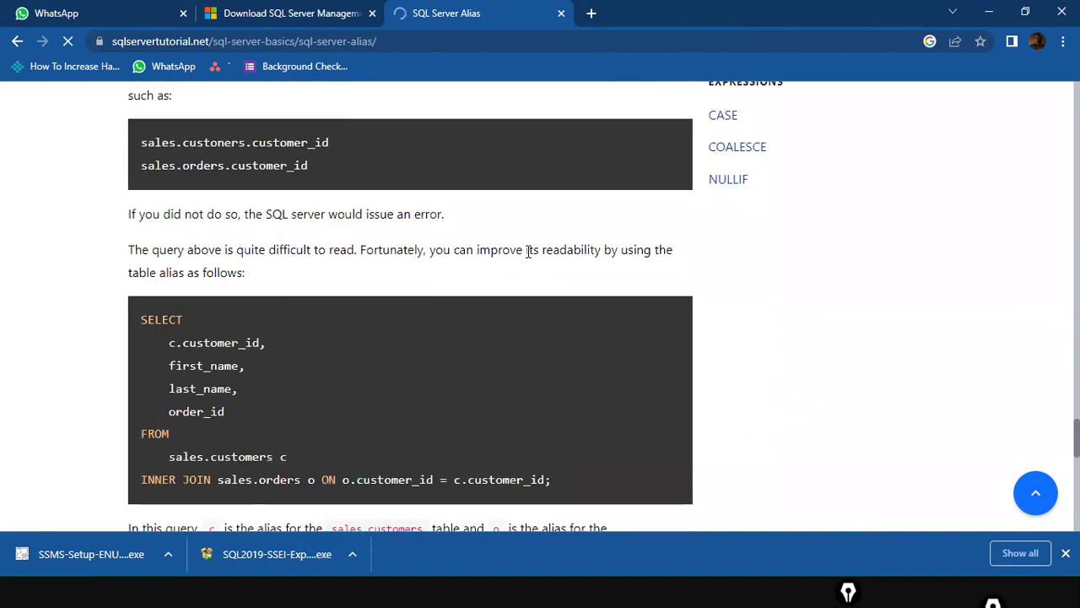
{"action": "scroll", "coordinate": [529, 252], "scroll_direction": "down", "scroll_amount": 3}
{"action": "scroll", "coordinate": [526, 251], "scroll_direction": "up", "scroll_amount": 2}
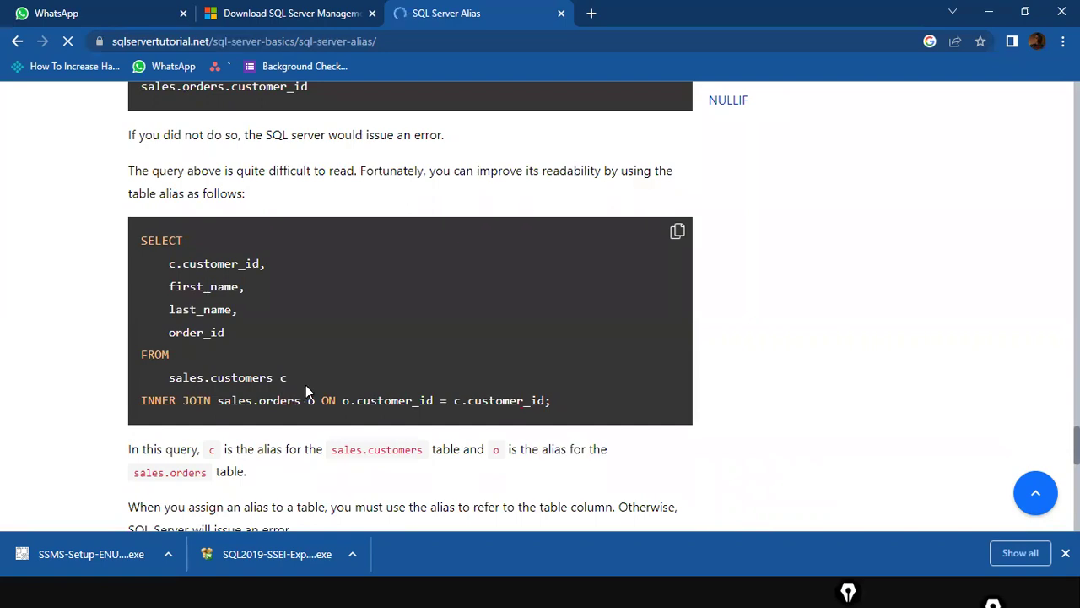
Switch to SQL Server Management Studio and remove the AS keywords before aliases c and S in the table list
{"action": "key", "text": "alt+Tab"}
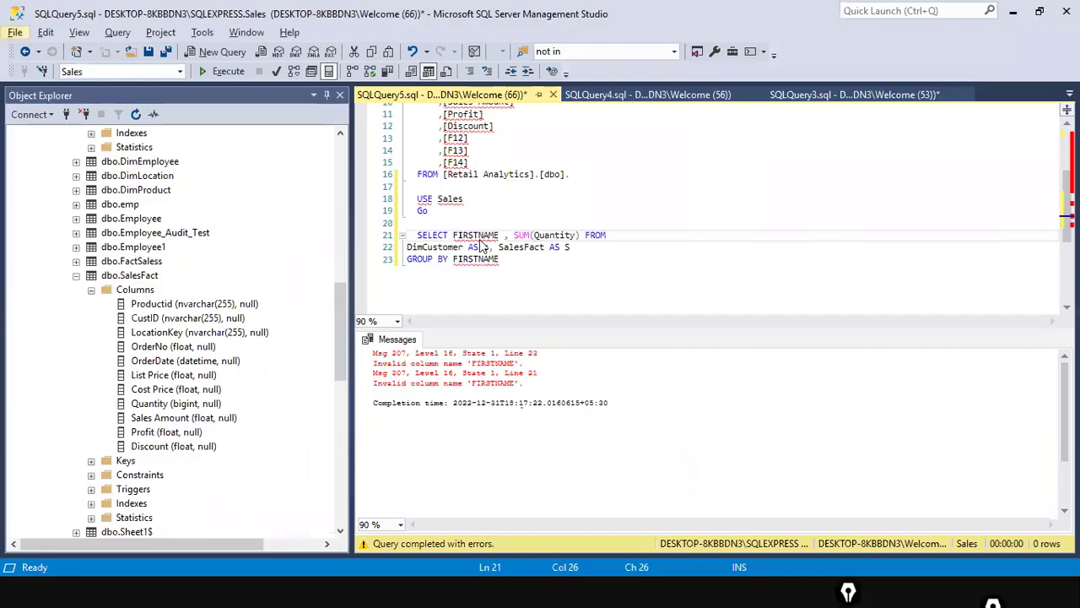
{"action": "left_click", "coordinate": [475, 247]}
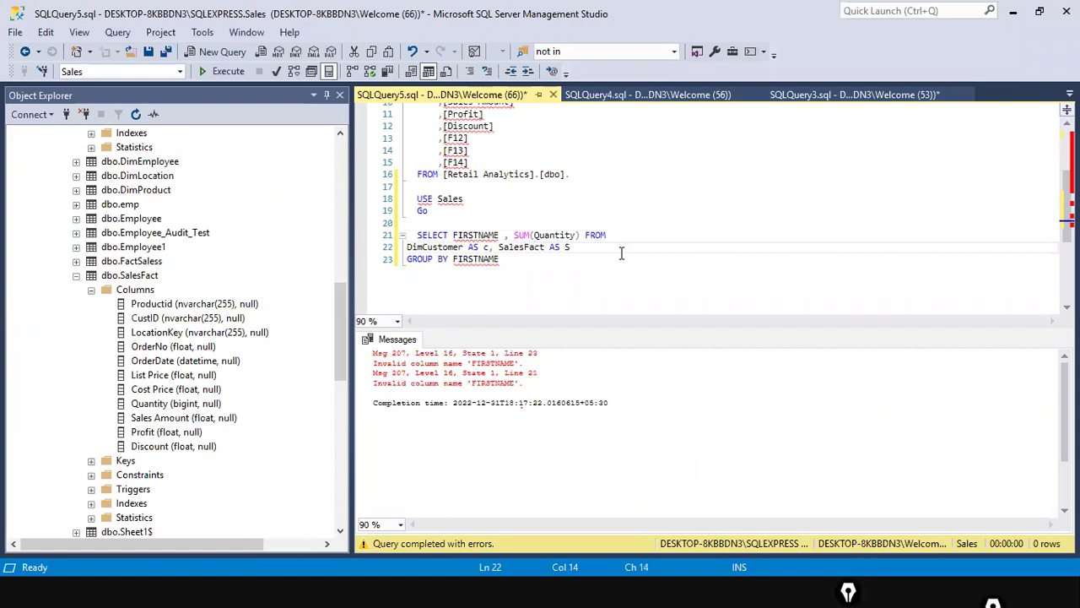
{"action": "key", "text": "Delete"}
{"action": "key", "text": "Delete"}
{"action": "key", "text": "Delete"}
{"action": "key", "text": "ctrl+Right"}
{"action": "key", "text": "ctrl+Right"}
{"action": "key", "text": "ctrl+shift+Left"}
{"action": "key", "text": "Delete"}
Prefix FIRSTNAME with c. and Quantity with S. in the SELECT line of the grouped query
{"action": "key", "text": "Up"}
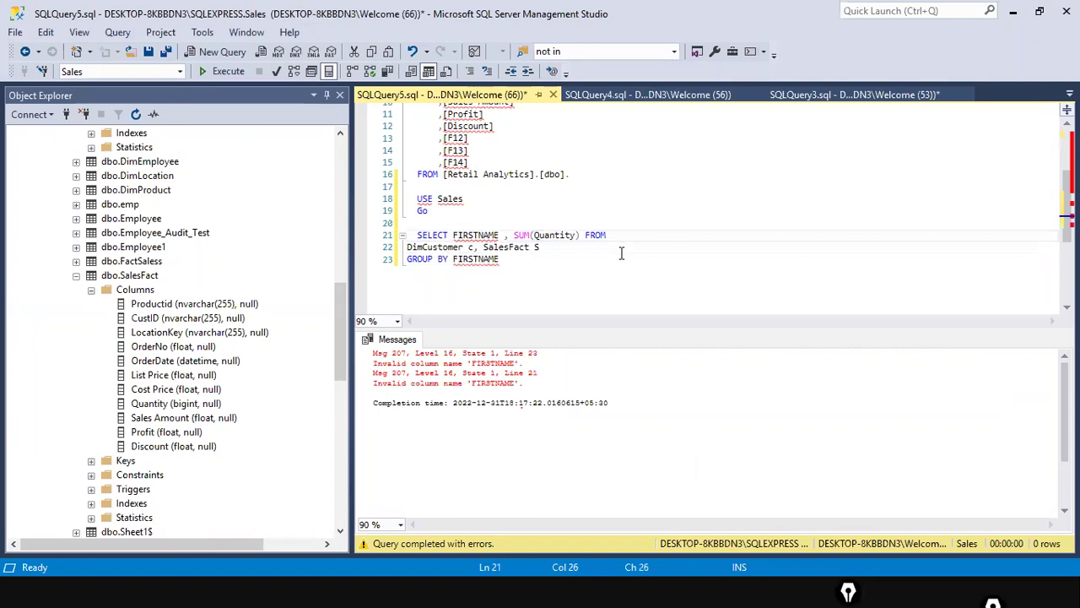
{"action": "key", "text": "ctrl+Left"}
{"action": "key", "text": "ctrl+Left"}
{"action": "type", "text": "c."}
{"action": "key", "text": "alt+Tab"}
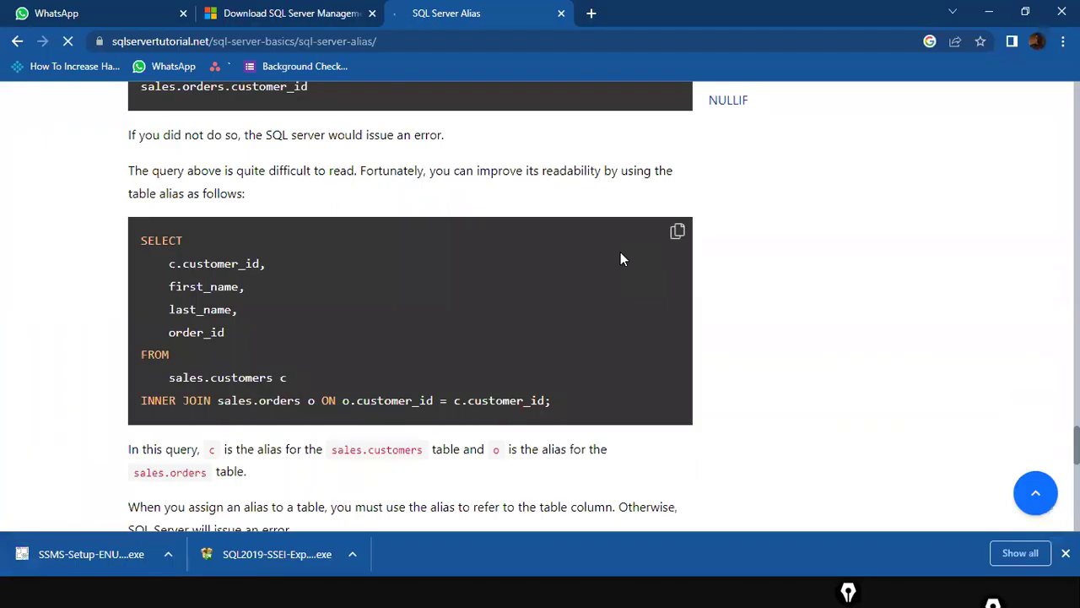
{"action": "key", "text": "alt+Tab"}
{"action": "key", "text": "ctrl+Right"}
{"action": "key", "text": "ctrl+Right"}
{"action": "key", "text": "ctrl+Right"}
{"action": "key", "text": "ctrl+Right"}
{"action": "key", "text": "Right"}
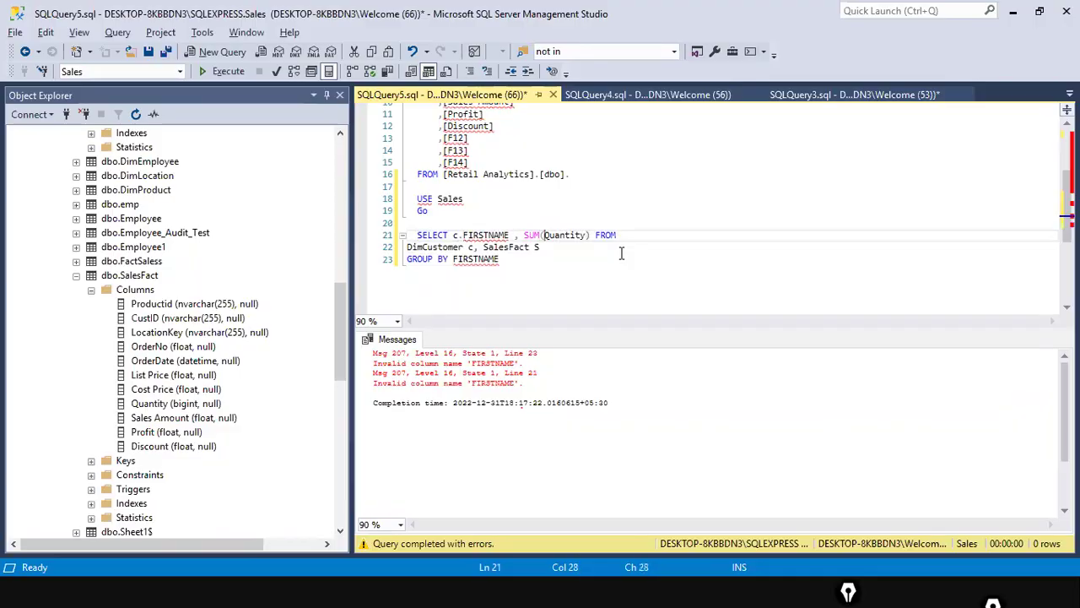
{"action": "type", "text": "S."}
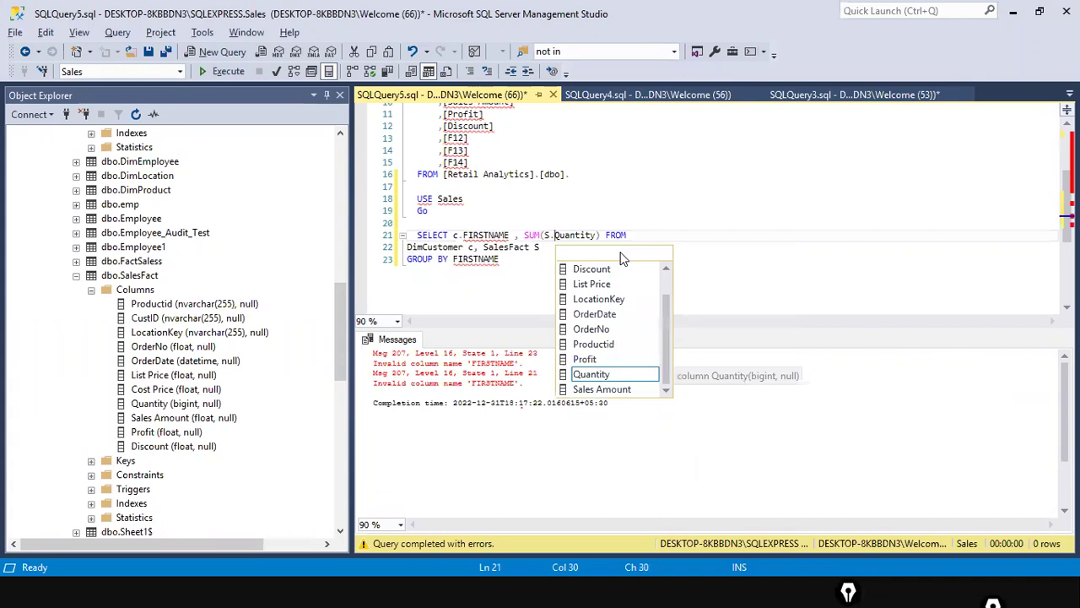
Execute only the grouped query, from the SELECT line through GROUP BY FIRSTNAME
{"action": "key", "text": "Home"}
{"action": "key", "text": "shift+Down"}
{"action": "key", "text": "shift+Down"}
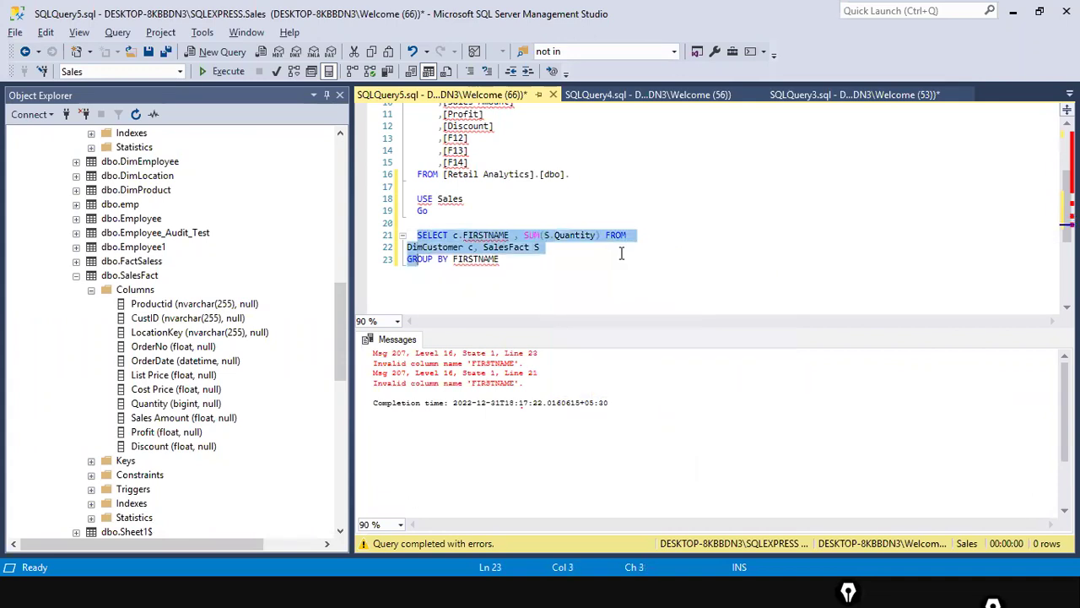
{"action": "key", "text": "shift+End"}
{"action": "key", "text": "F5"}
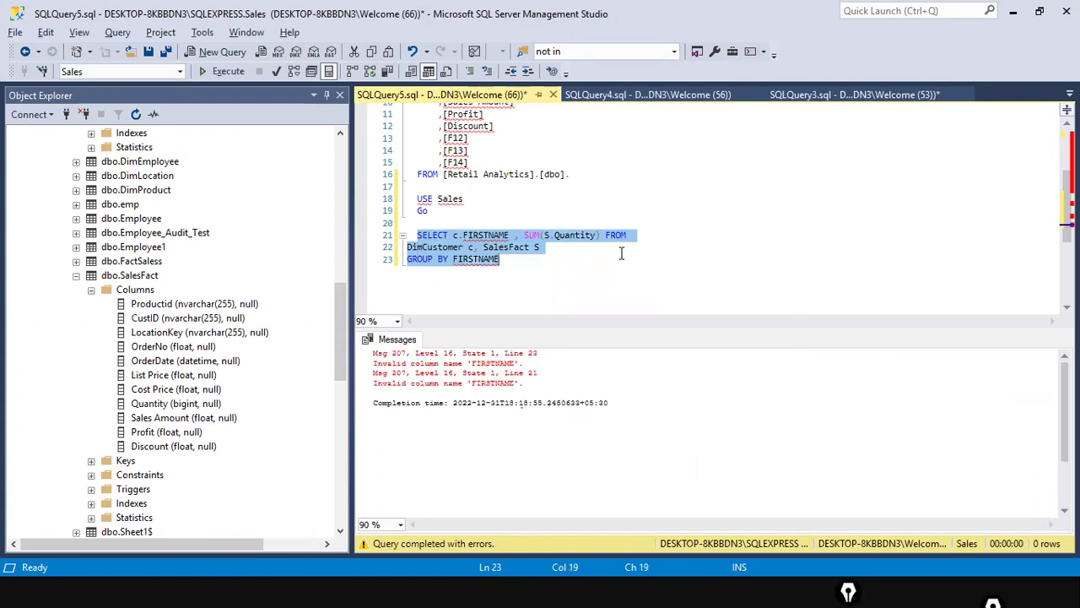
{"action": "left_click", "coordinate": [621, 253]}
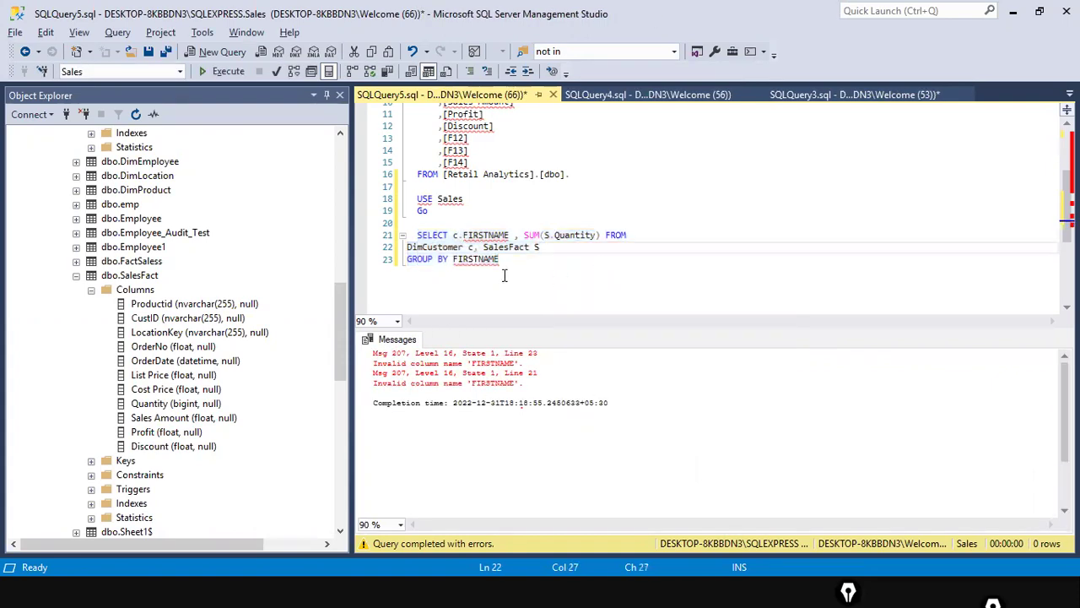
Look up DimCustomer's columns and replace FIRSTNAME after c. in the SELECT line with the [First Name] column
{"action": "scroll", "coordinate": [87, 251], "scroll_direction": "up", "scroll_amount": 5}
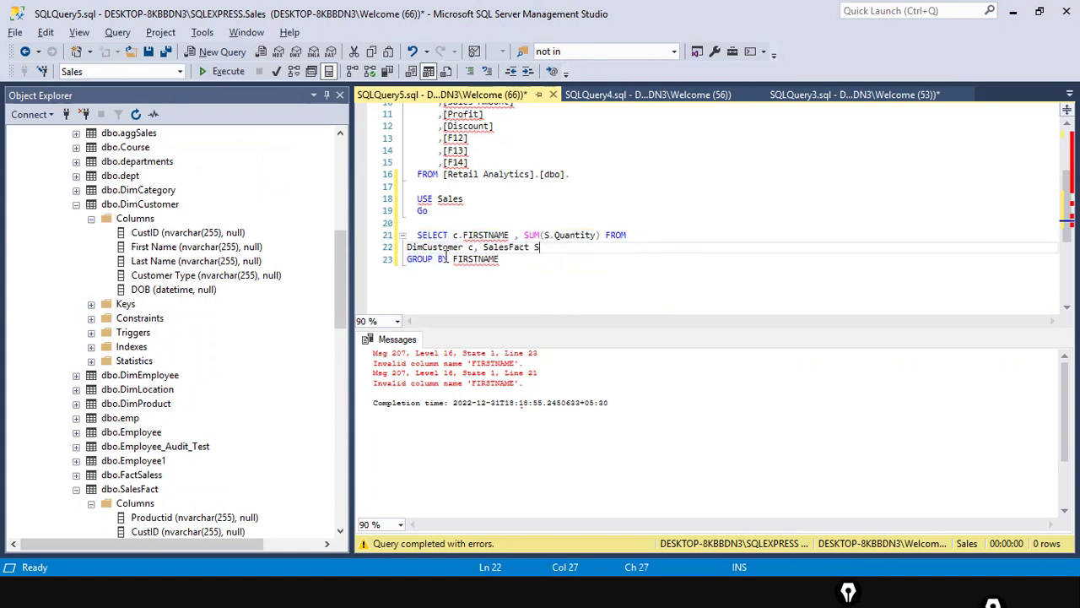
{"action": "left_click", "coordinate": [476, 225]}
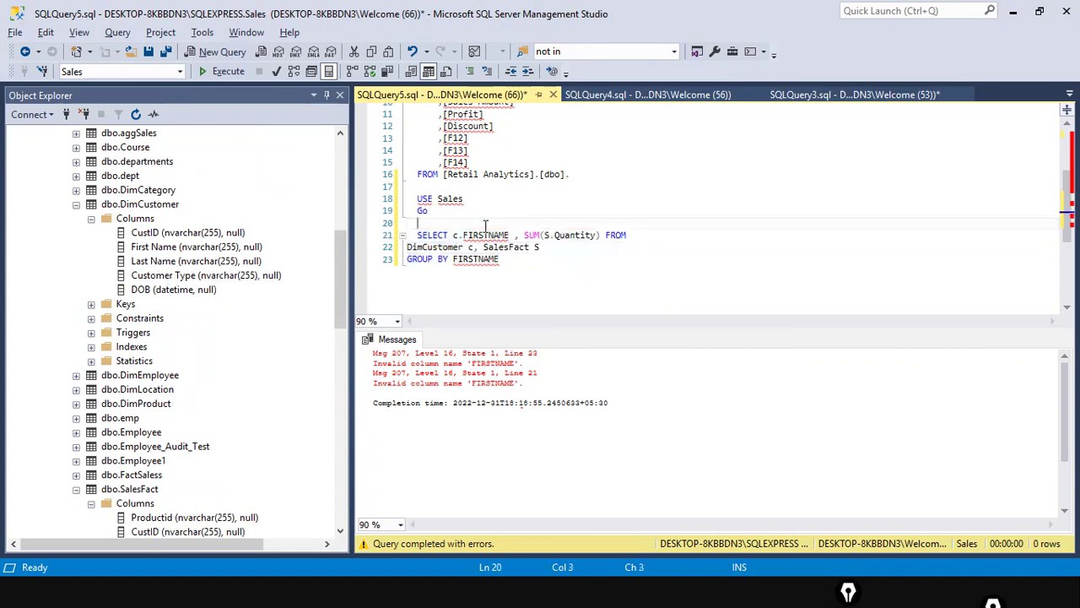
{"action": "left_click", "coordinate": [497, 237]}
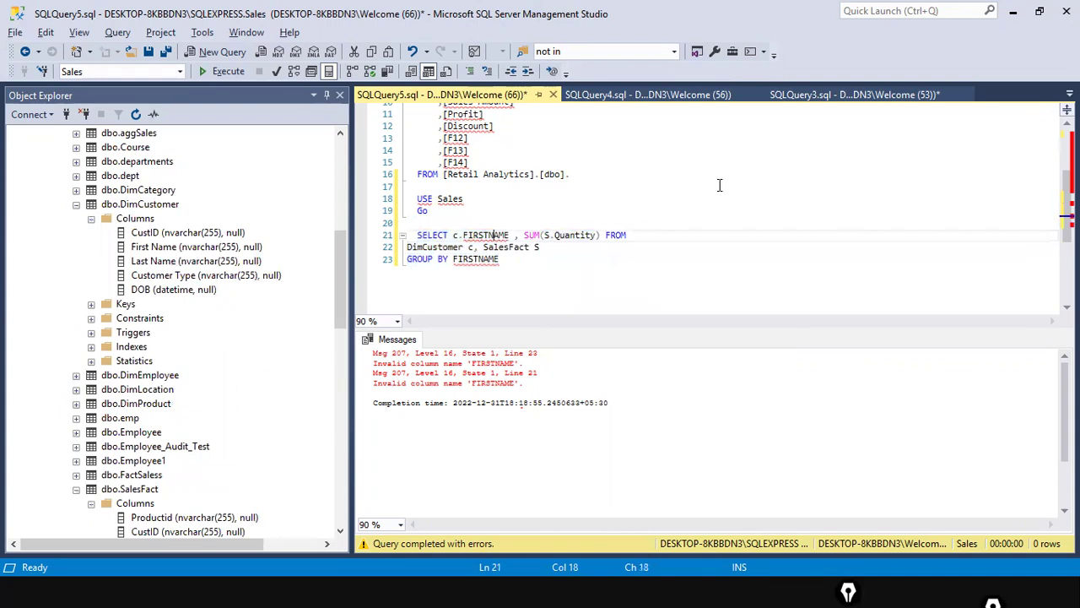
{"action": "key", "text": "Right"}
{"action": "key", "text": "Right"}
{"action": "key", "text": "ctrl+shift+Left"}
{"action": "key", "text": "ctrl+shift+Left"}
{"action": "key", "text": "BackSpace"}
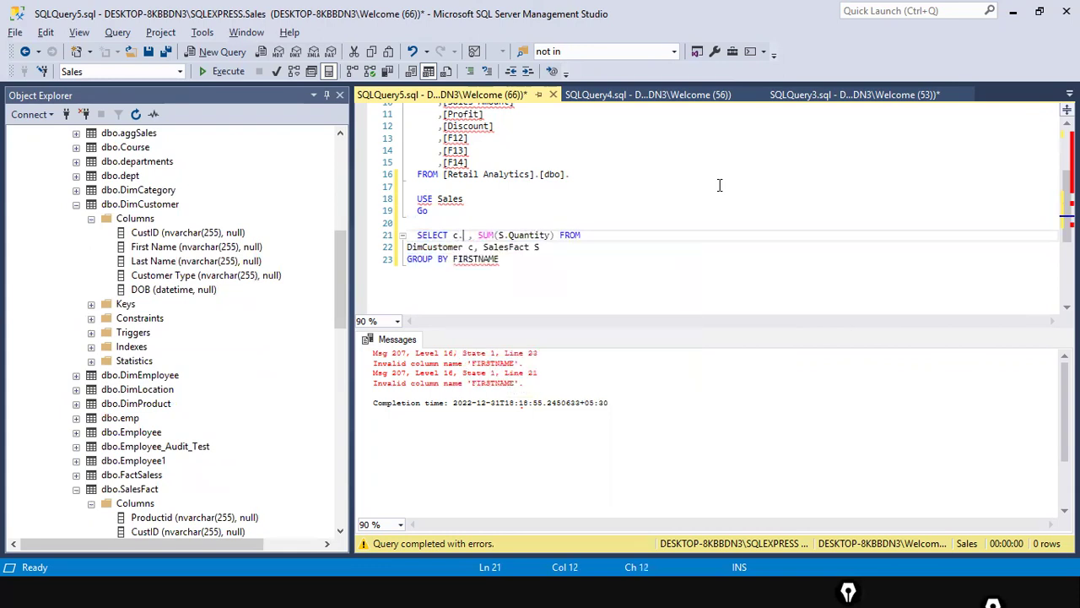
{"action": "key", "text": "ctrl+space"}
{"action": "type", "text": "F"}
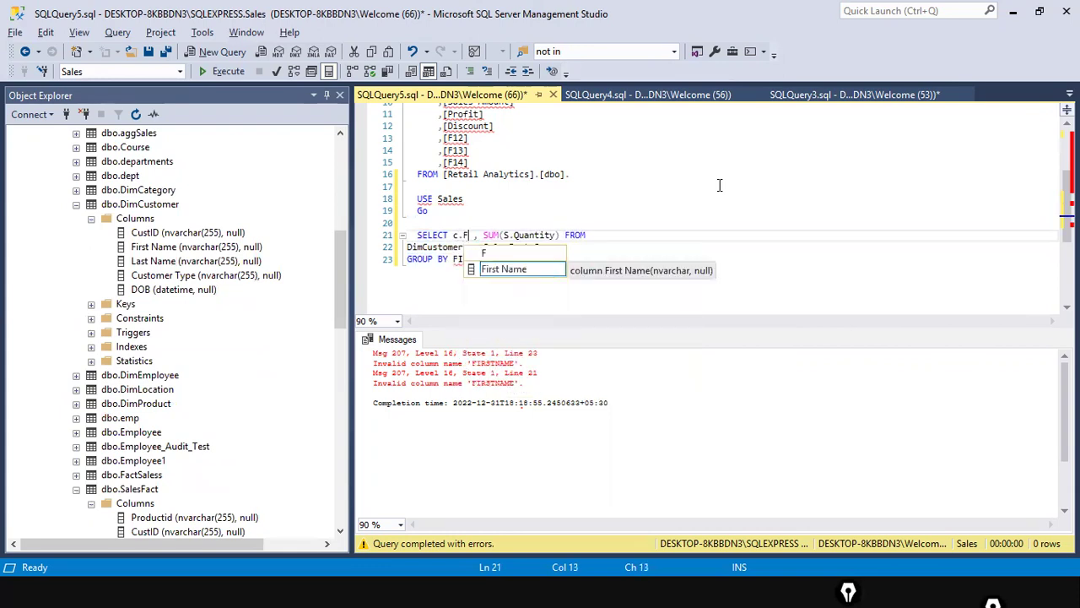
{"action": "double_click", "coordinate": [501, 270]}
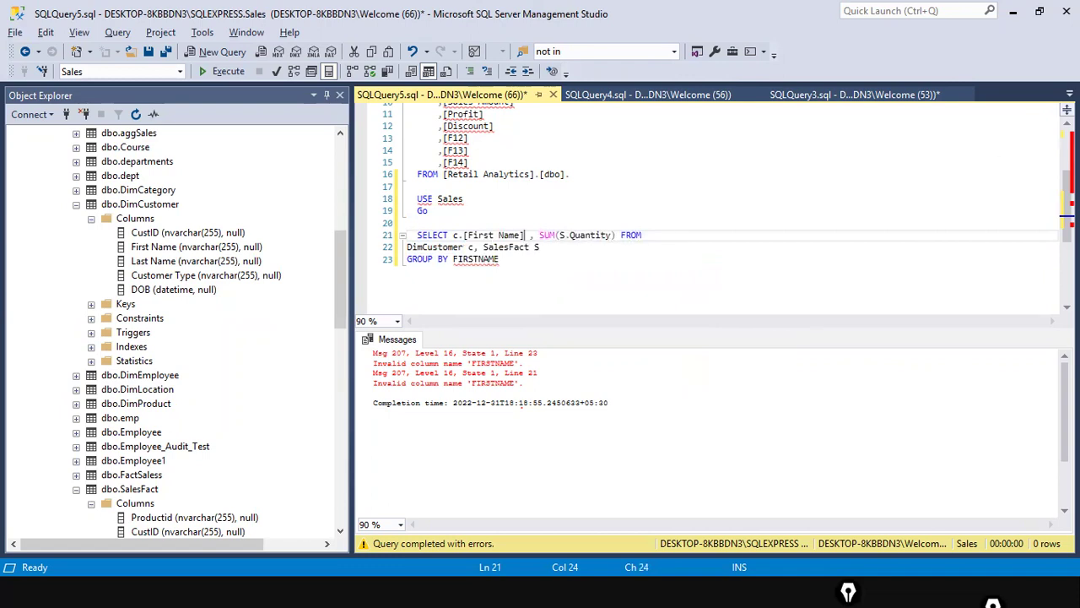
Change the GROUP BY column to c.[First Name] and execute the grouped query
{"action": "left_click_drag", "start_coordinate": [523, 260], "coordinate": [456, 268]}
{"action": "left_click", "coordinate": [508, 261]}
{"action": "type", "text": "c.[First Name]"}
{"action": "left_click_drag", "start_coordinate": [571, 265], "coordinate": [390, 234]}
{"action": "left_click", "coordinate": [211, 71]}
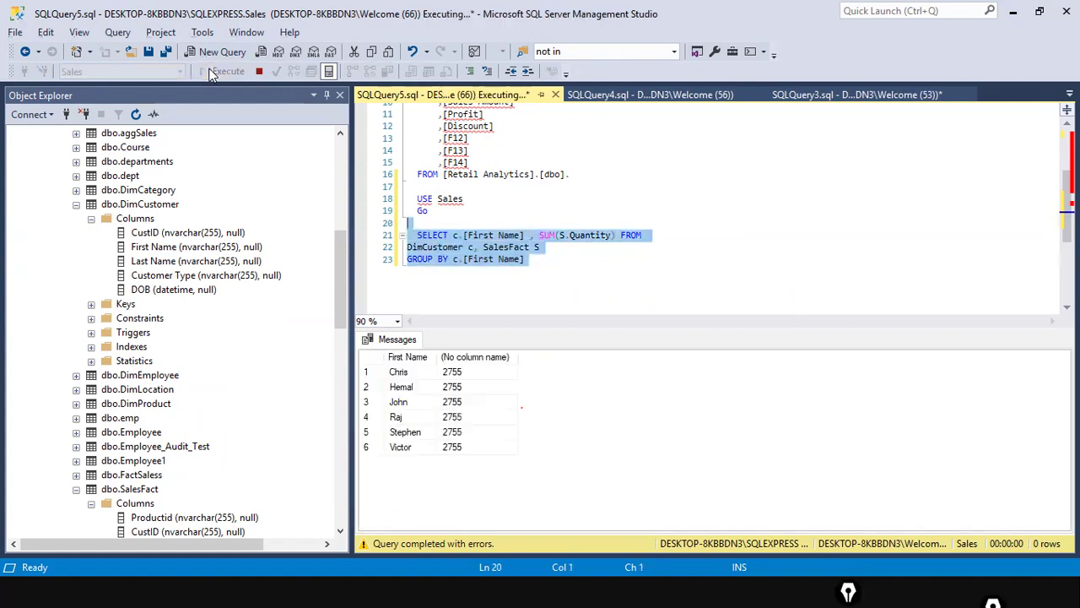
{"action": "left_click", "coordinate": [554, 263]}
{"action": "left_click_drag", "start_coordinate": [521, 265], "coordinate": [395, 231]}
{"action": "left_click", "coordinate": [613, 286]}
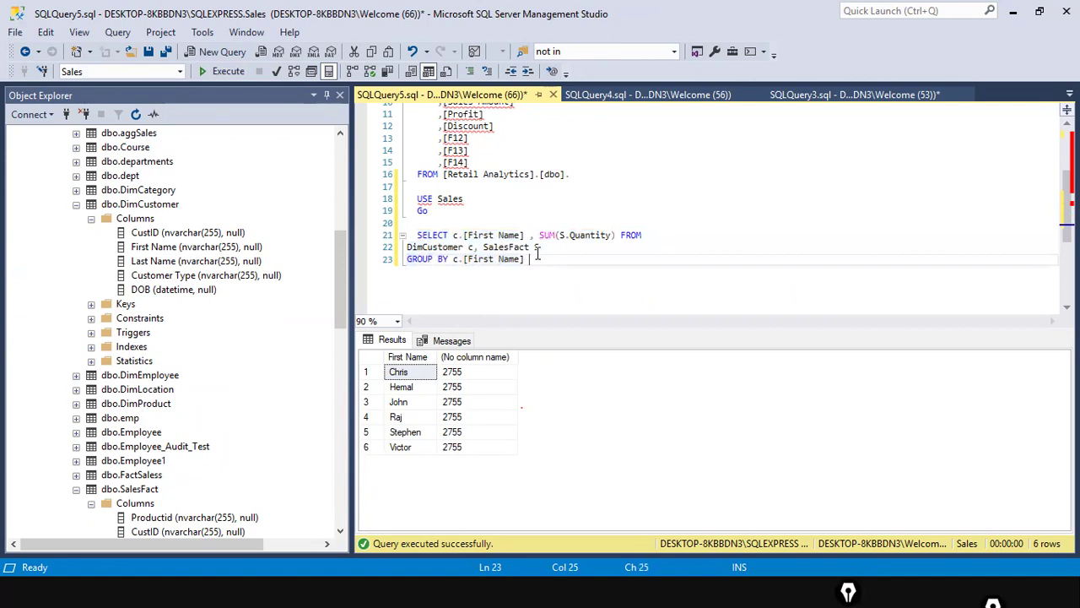
Copy the complete grouped query, from the SELECT line through GROUP BY c.[First Name]
{"action": "key", "text": "Up"}
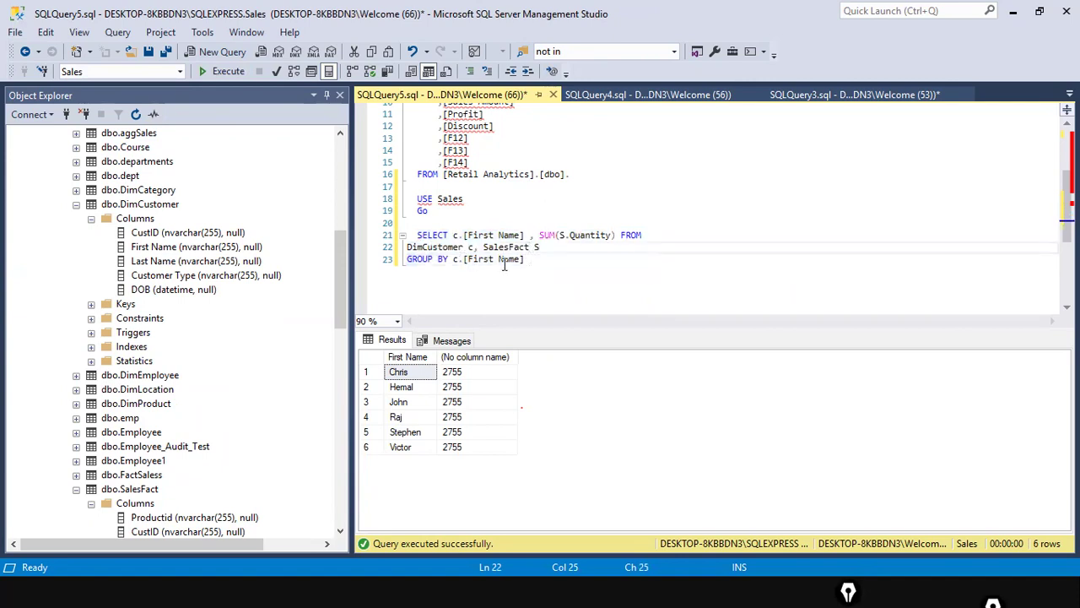
{"action": "left_click", "coordinate": [440, 247]}
{"action": "left_click", "coordinate": [690, 246]}
{"action": "left_click_drag", "start_coordinate": [533, 277], "coordinate": [349, 235]}
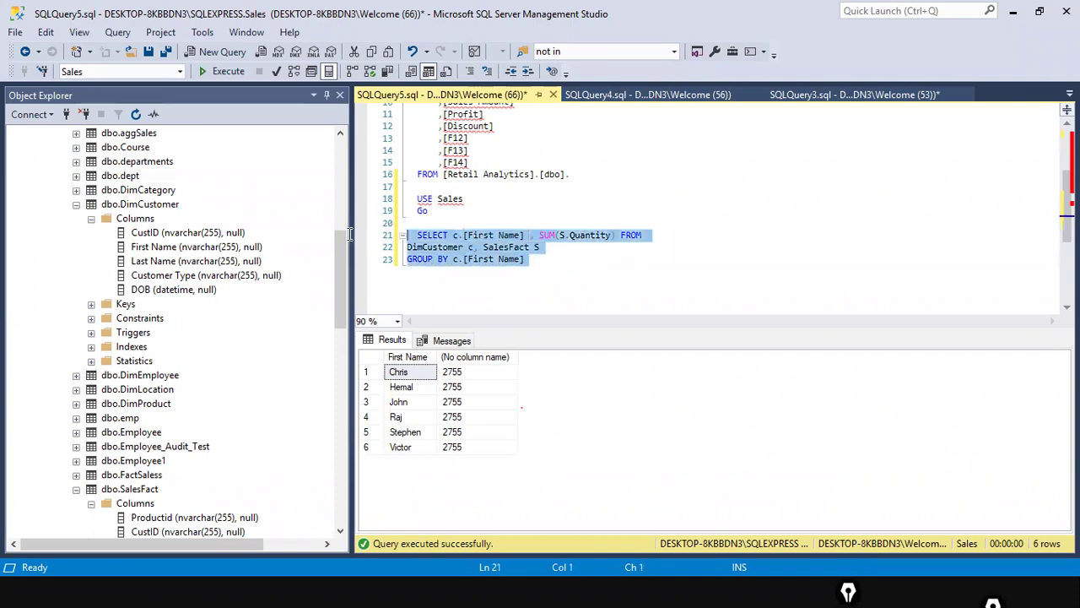
{"action": "right_click", "coordinate": [434, 247]}
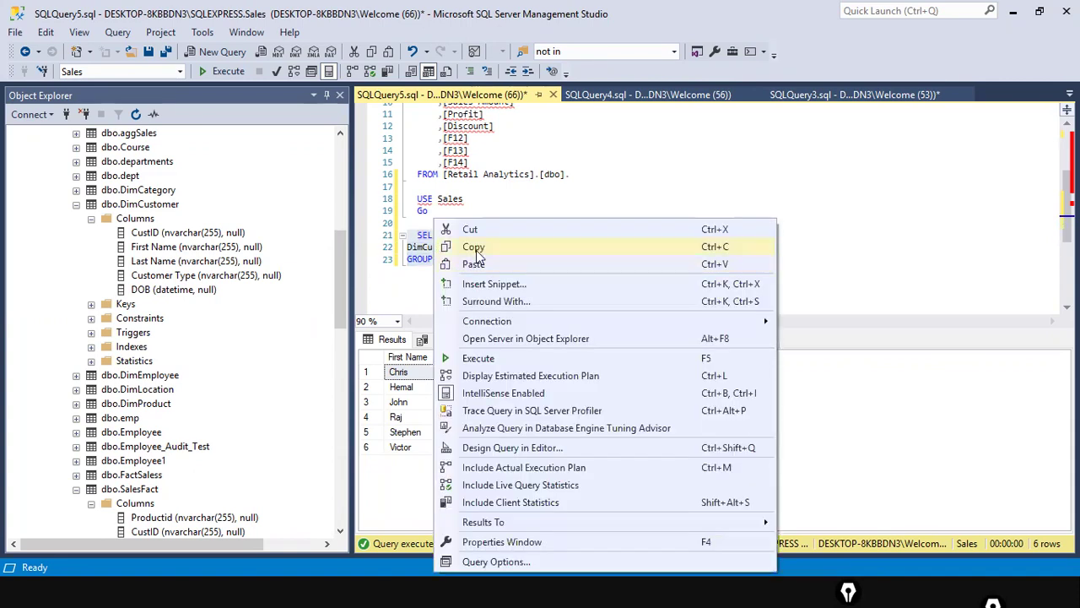
{"action": "left_click", "coordinate": [476, 250]}
Switch to Power BI and replace the SQL statement in the SQL Server database dialog with the copied query
{"action": "key", "text": "alt+Tab"}
{"action": "key", "text": "alt+Tab"}
{"action": "key", "text": "alt+Tab"}
{"action": "key", "text": "Tab"}
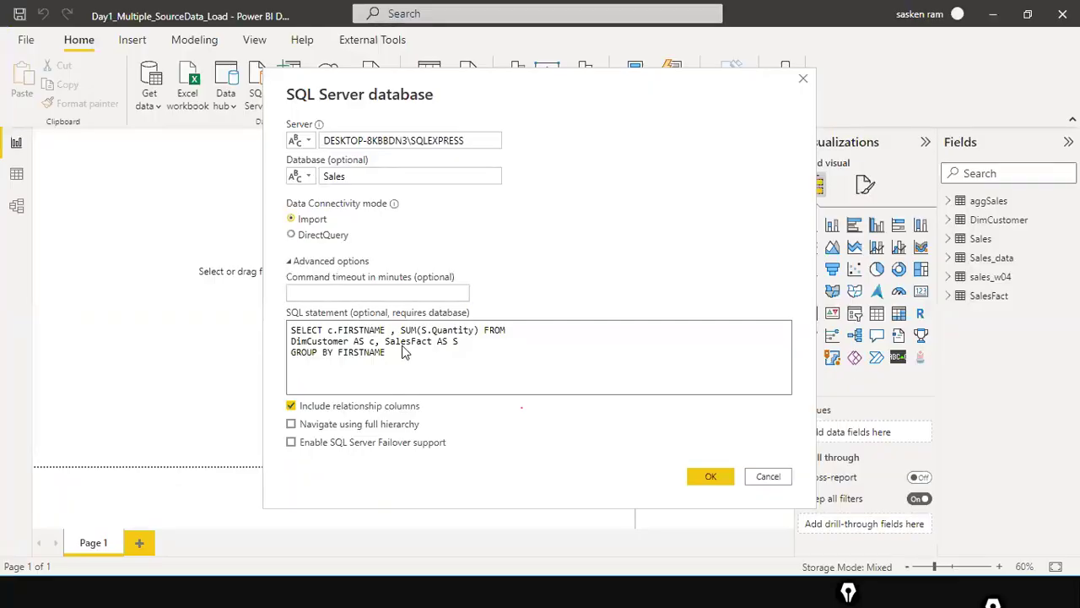
{"action": "key", "text": "ctrl+a"}
{"action": "key", "text": "ctrl+v"}
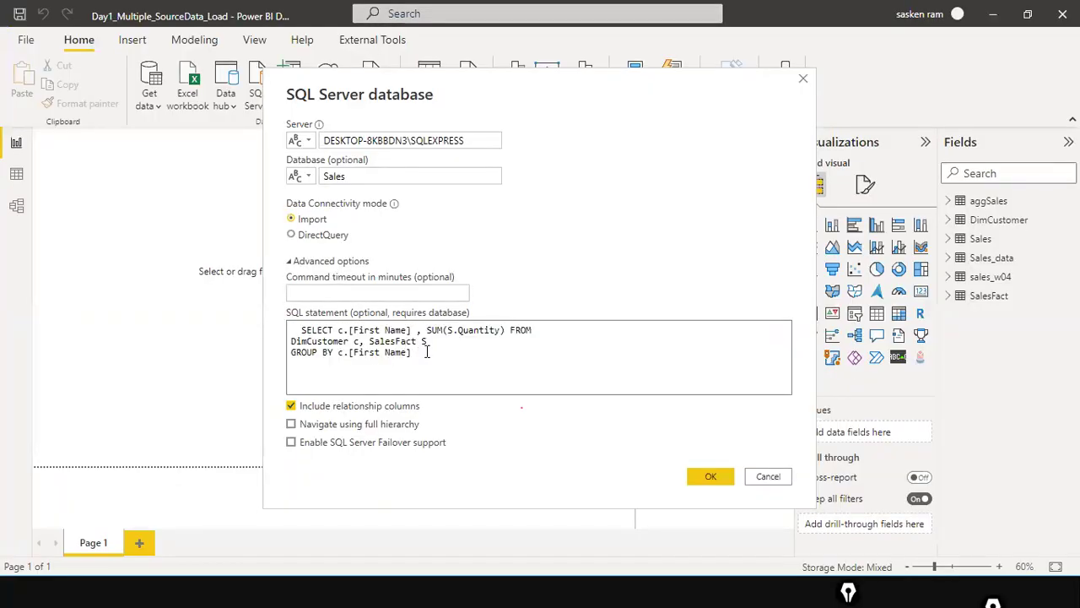
Submit the SQL Server connection, load the previewed result and view it in the Power Query Editor
{"action": "left_click", "coordinate": [710, 475]}
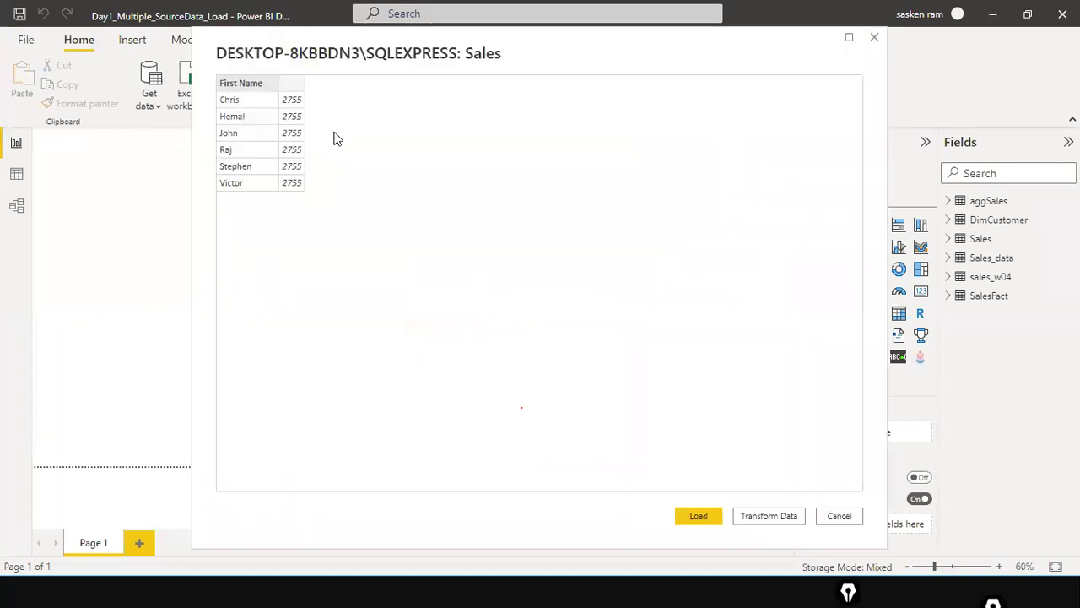
{"action": "left_click", "coordinate": [700, 517]}
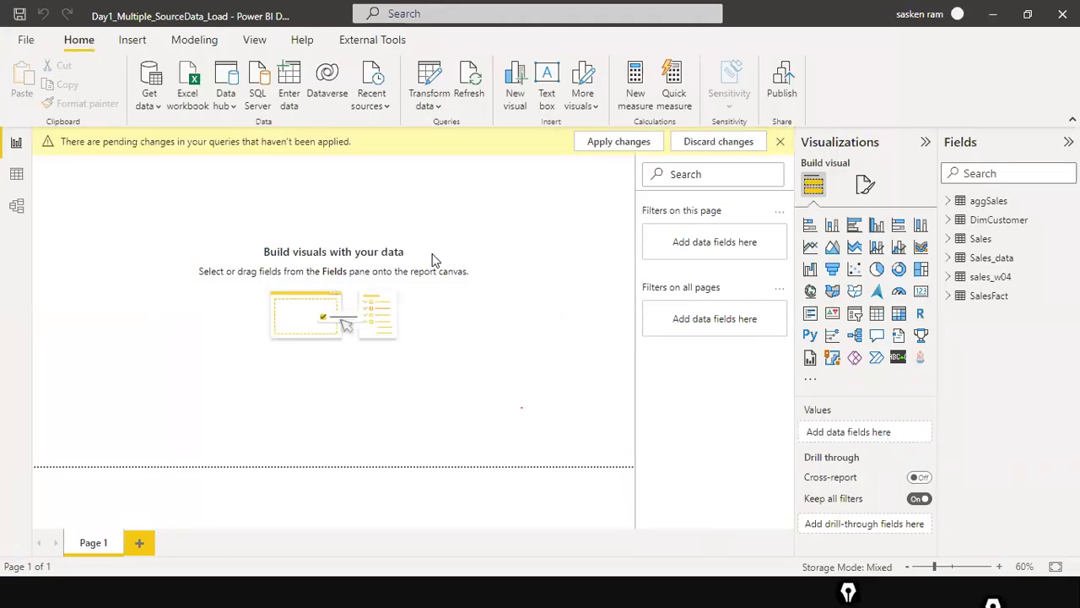
{"action": "key", "text": "alt+Tab"}
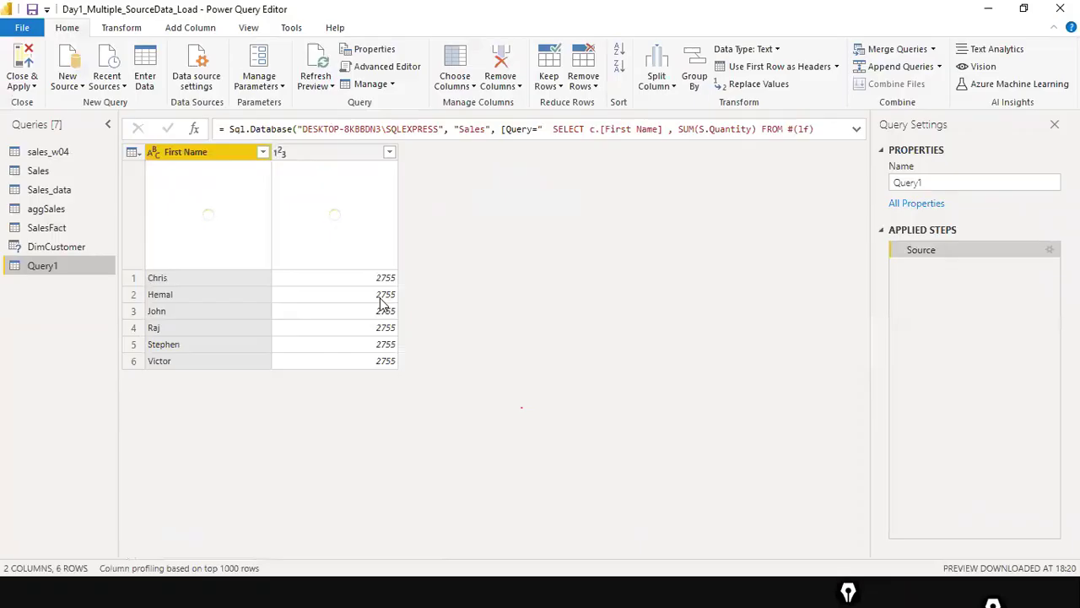
Switch to SQL Server Management Studio and put FROM on its own line together with DimCustomer c, SalesFact S
{"action": "key", "text": "alt+Tab"}
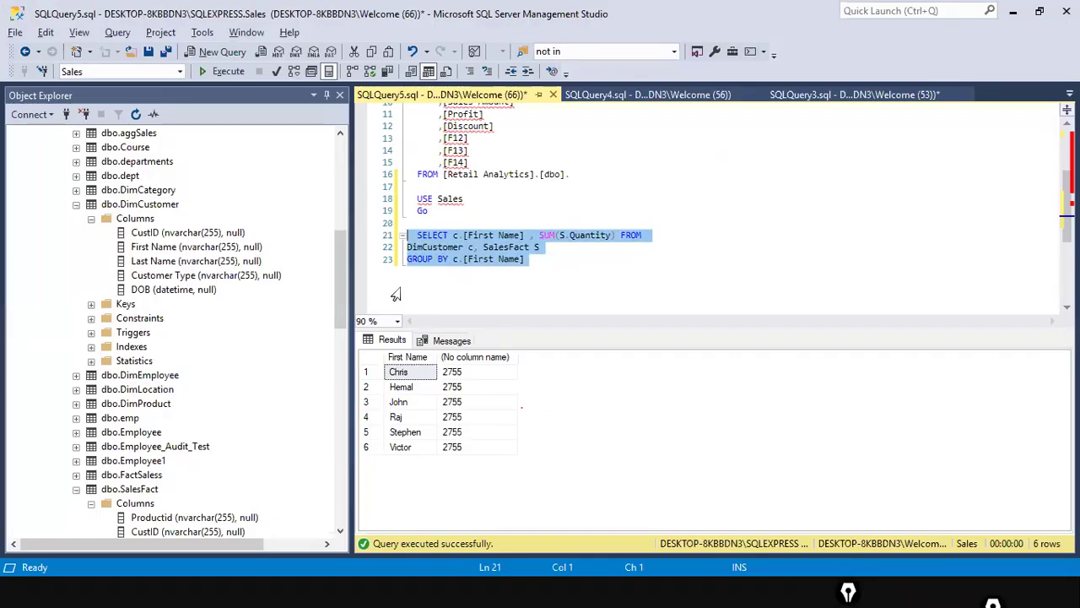
{"action": "left_click", "coordinate": [582, 247]}
{"action": "key", "text": "Up"}
{"action": "key", "text": "ctrl+Right"}
{"action": "key", "text": "ctrl+Right"}
{"action": "key", "text": "ctrl+Right"}
{"action": "key", "text": "ctrl+Right"}
{"action": "key", "text": "ctrl+Right"}
{"action": "key", "text": "ctrl+Right"}
{"action": "key", "text": "Return"}
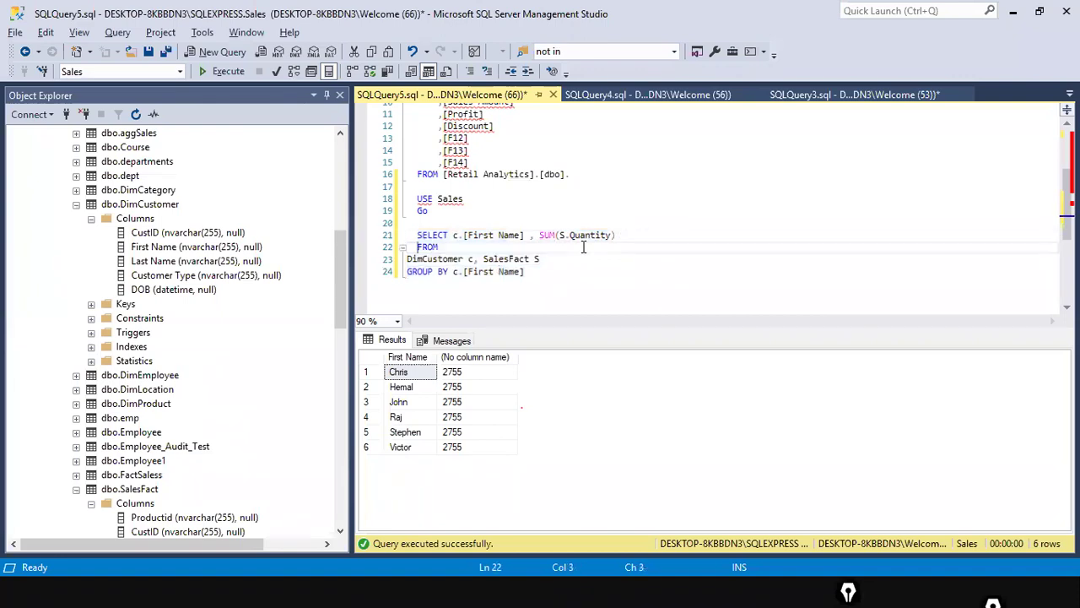
{"action": "key", "text": "End"}
{"action": "key", "text": "Delete"}
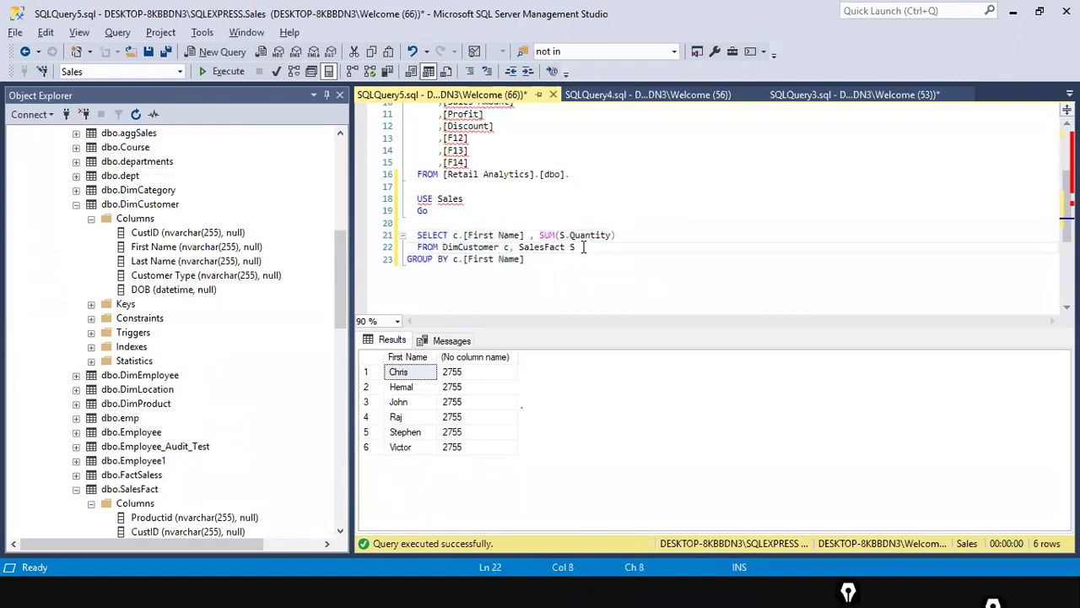
Add the line WHERE c.CustID = S.CustID between the FROM and GROUP BY lines of the query
{"action": "key", "text": "End"}
{"action": "key", "text": "Return"}
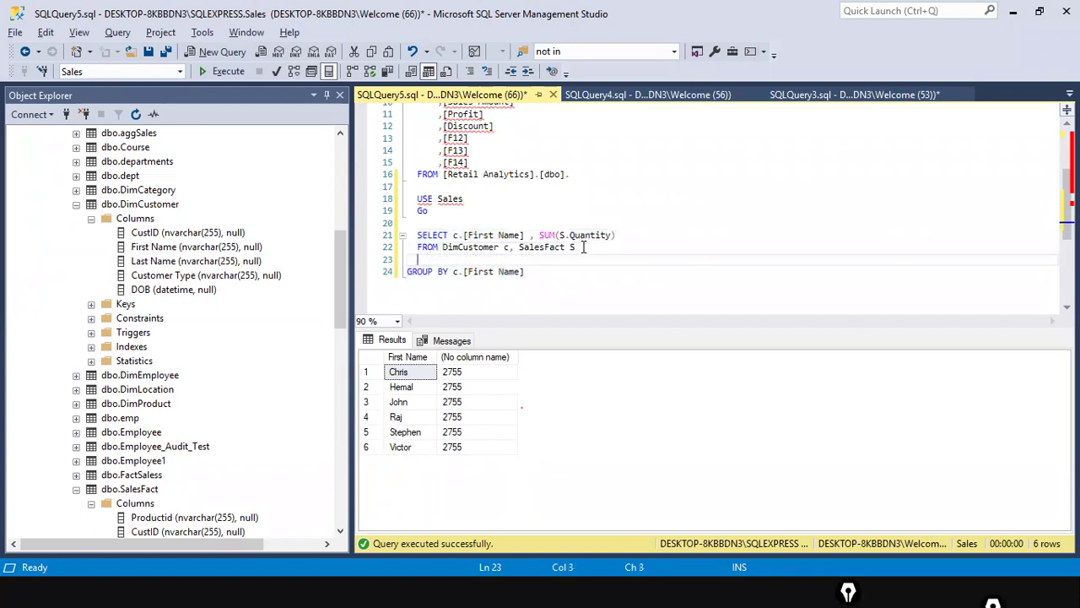
{"action": "type", "text": "wh"}
{"action": "type", "text": "HER"}
{"action": "type", "text": "c."}
{"action": "key", "text": "BackSpace"}
{"action": "key", "text": "BackSpace"}
{"action": "key", "text": "BackSpace"}
{"action": "type", "text": "c"}
{"action": "key", "text": "BackSpace"}
{"action": "type", "text": "c.Cu"}
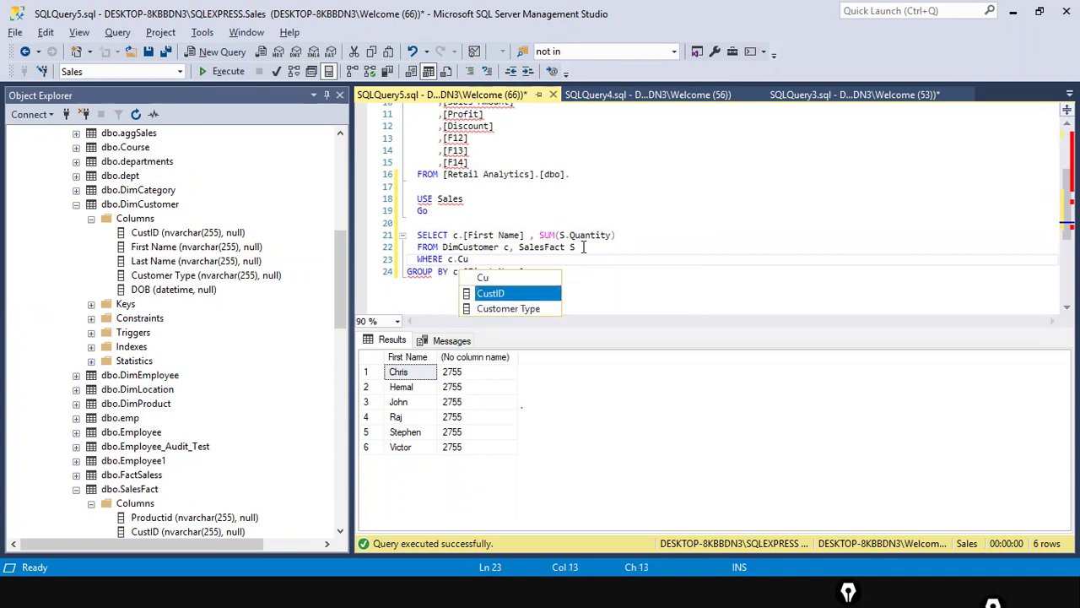
{"action": "type", "text": "stID = S"}
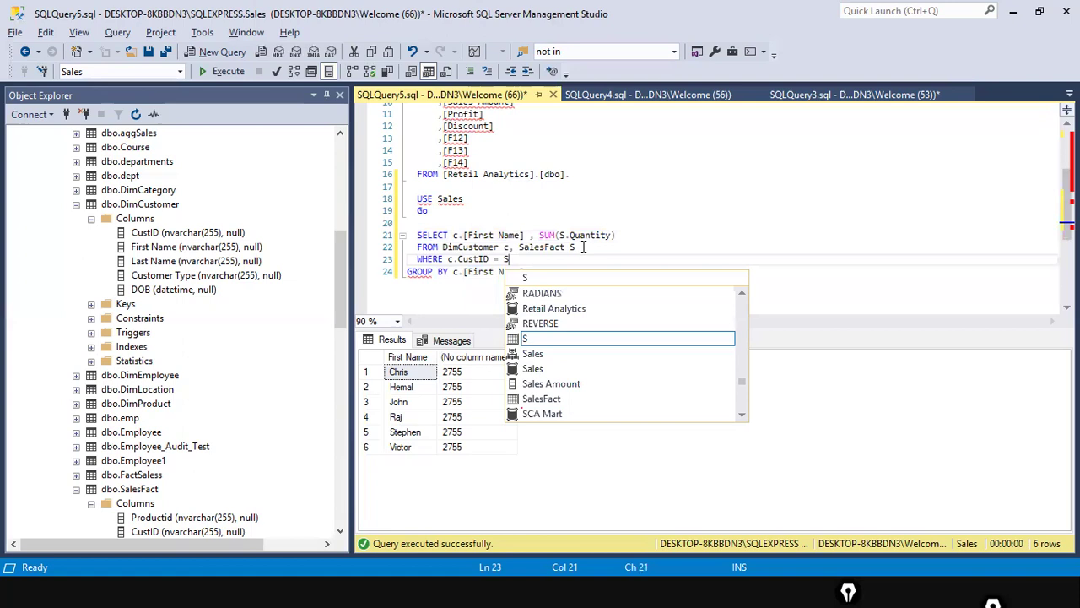
{"action": "type", "text": ".C"}
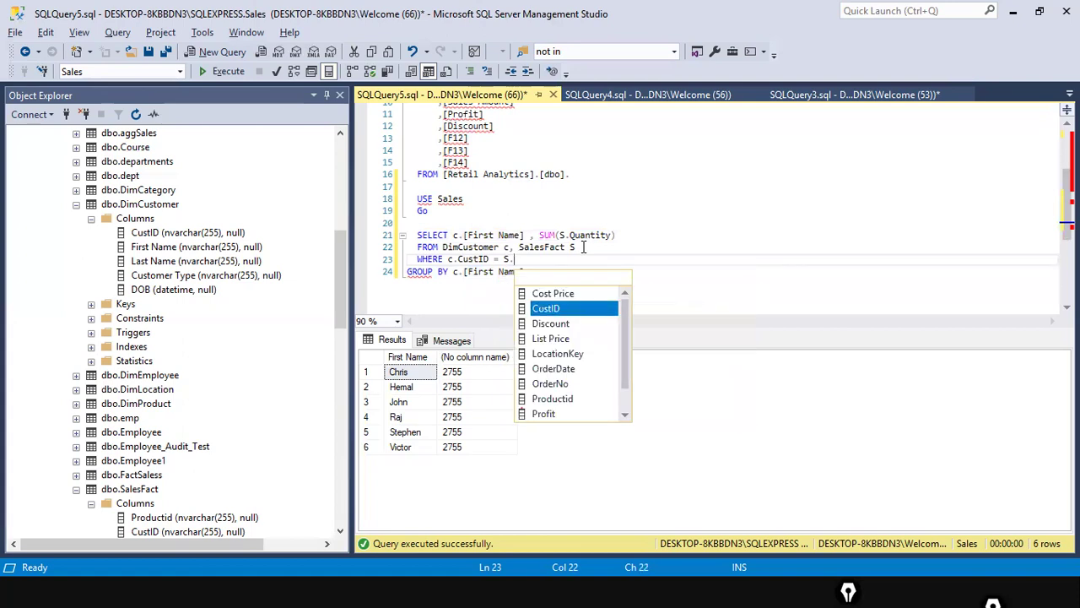
{"action": "key", "text": "Tab"}
Run the complete query, from the SELECT line through GROUP BY c.[First Name]
{"action": "key", "text": "Up"}
{"action": "key", "text": "Up"}
{"action": "key", "text": "Home"}
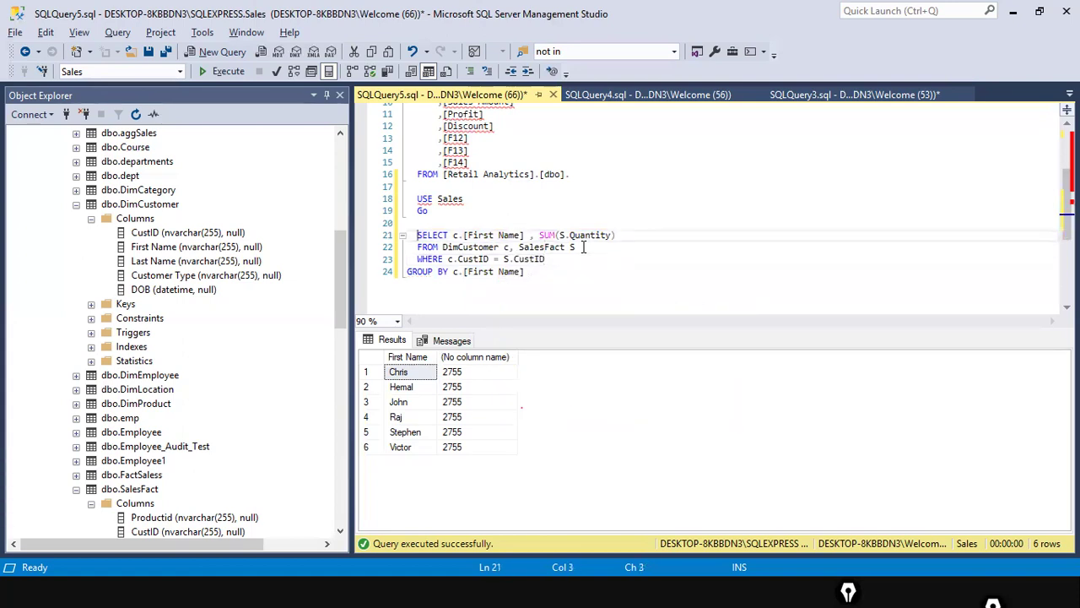
{"action": "key", "text": "shift+Down"}
{"action": "key", "text": "shift+Down"}
{"action": "key", "text": "shift+Down"}
{"action": "key", "text": "shift+End"}
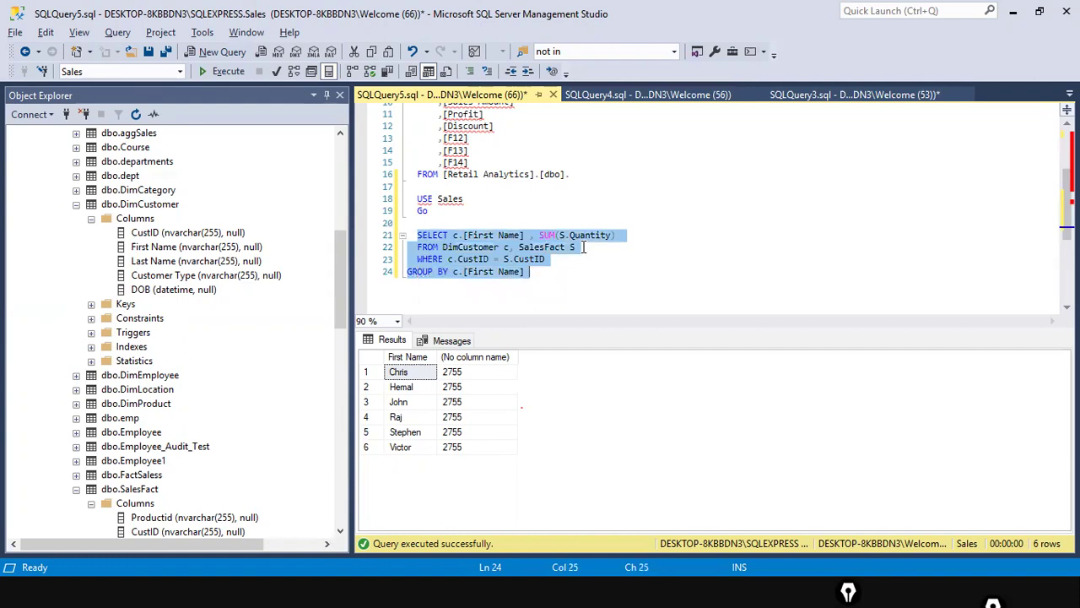
{"action": "key", "text": "F5"}
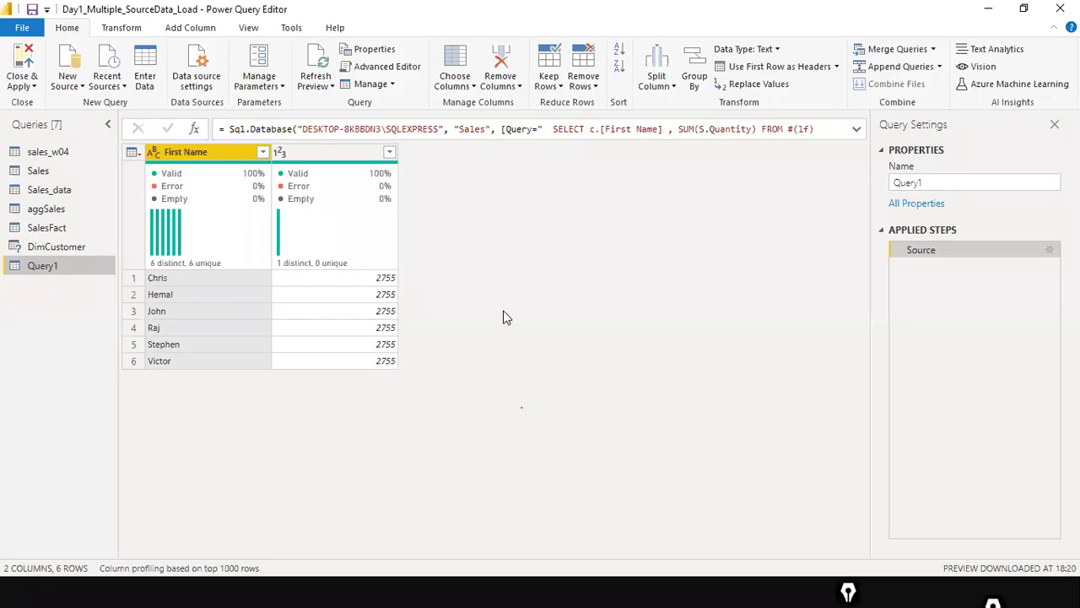
{"action": "right_click", "coordinate": [67, 268]}
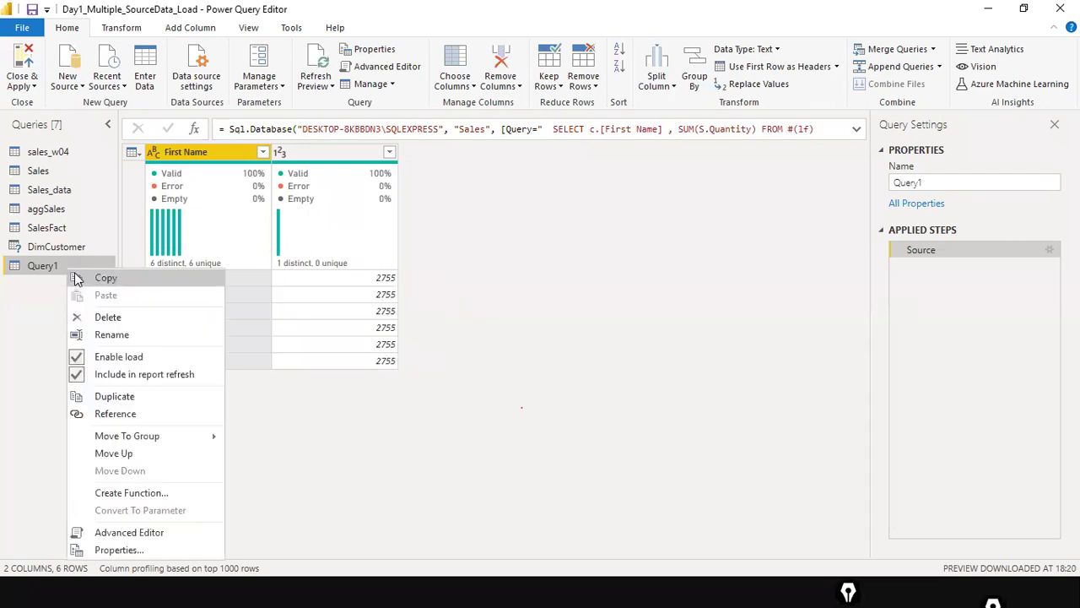
{"action": "left_click", "coordinate": [1041, 251]}
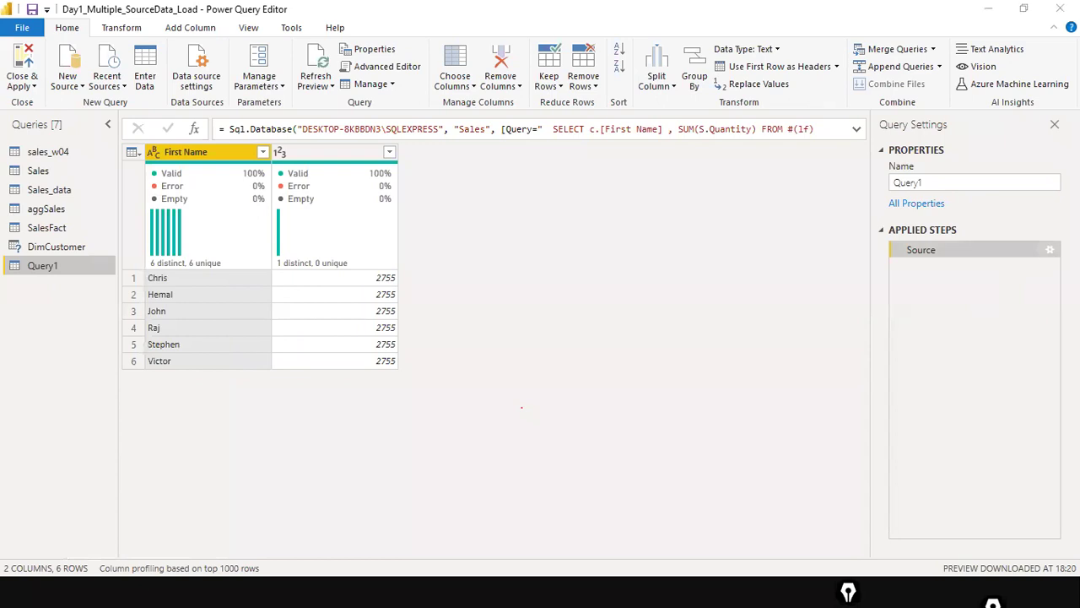
{"action": "left_click", "coordinate": [1053, 251]}
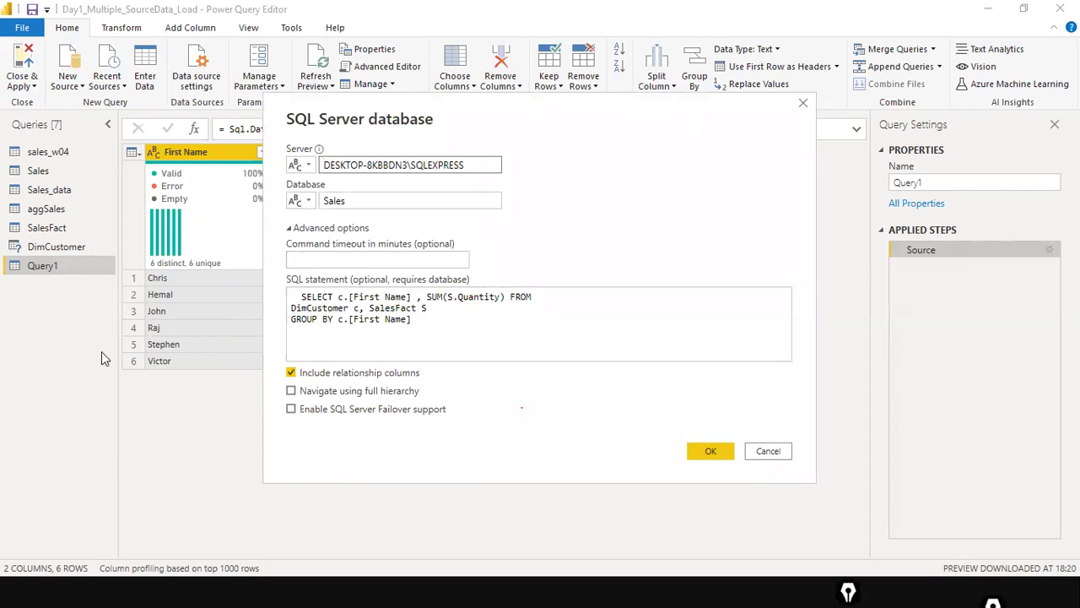
{"action": "left_click", "coordinate": [764, 450]}
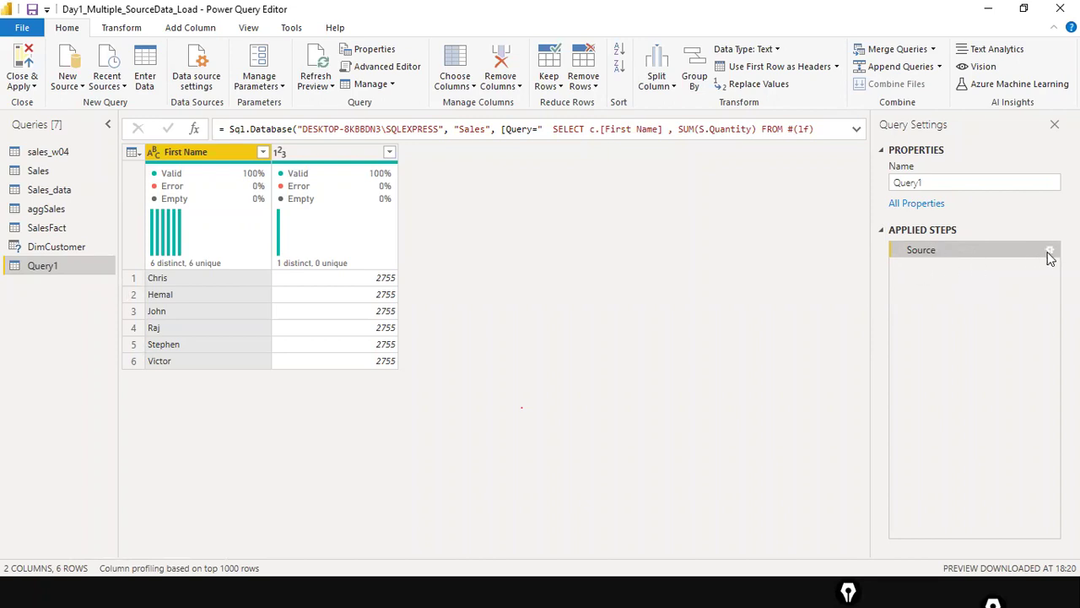
In the Source settings of Query1 in Power Query Editor, replace the SQL statement with the query containing WHERE c.CustID = S.CustID
{"action": "left_click", "coordinate": [1049, 253]}
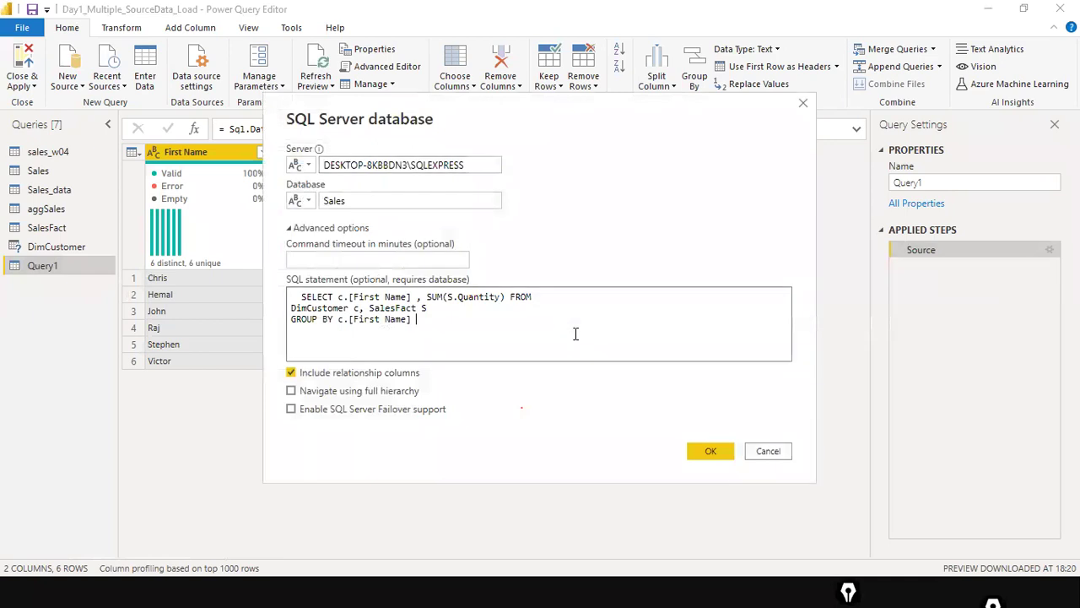
{"action": "key", "text": "ctrl+a"}
{"action": "type", "text": "SELECT c.[First Name] , SUM(S.Quantity)   FROM DimCustomer c, SalesFact S   WHERE c.CustID = S.CustID GROUP BY c.[First Name]"}
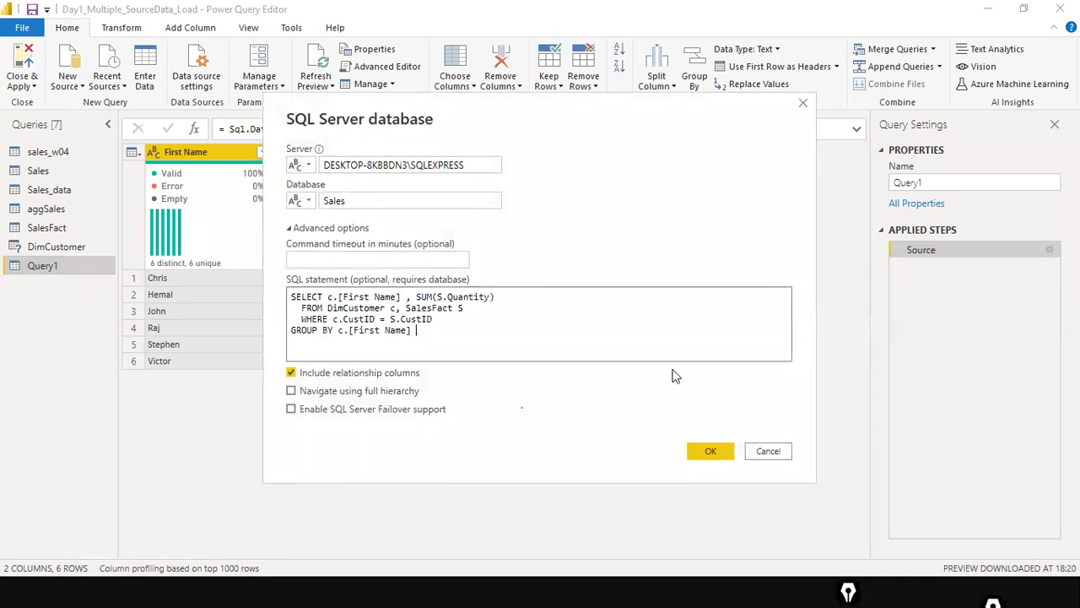
{"action": "left_click", "coordinate": [705, 452]}
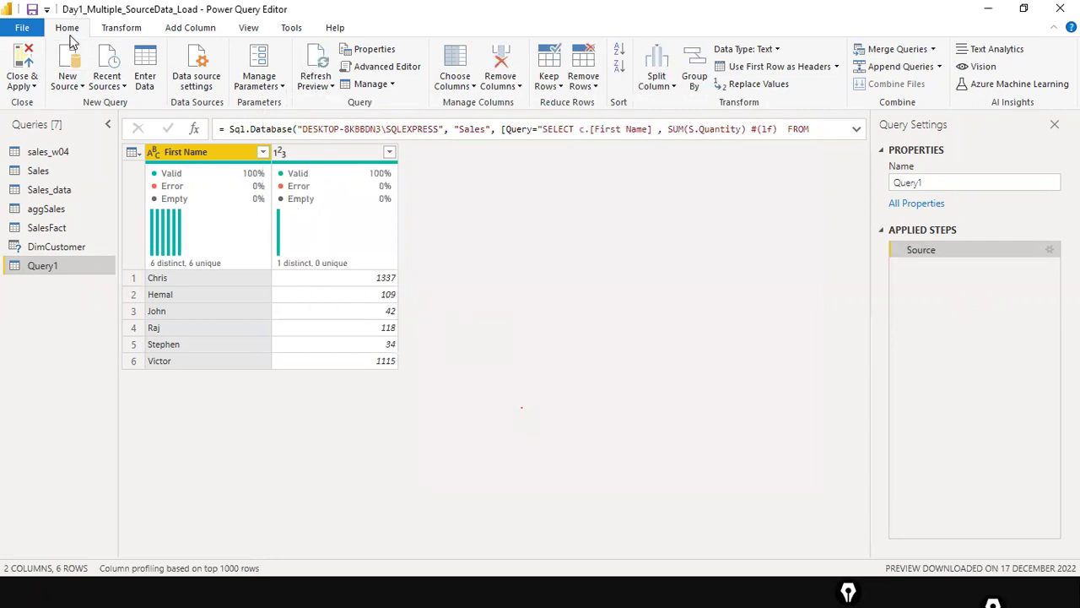
Apply the query changes, close the Power Query Editor and switch to SQL Server Management Studio
{"action": "left_click", "coordinate": [22, 28]}
{"action": "left_click", "coordinate": [390, 314]}
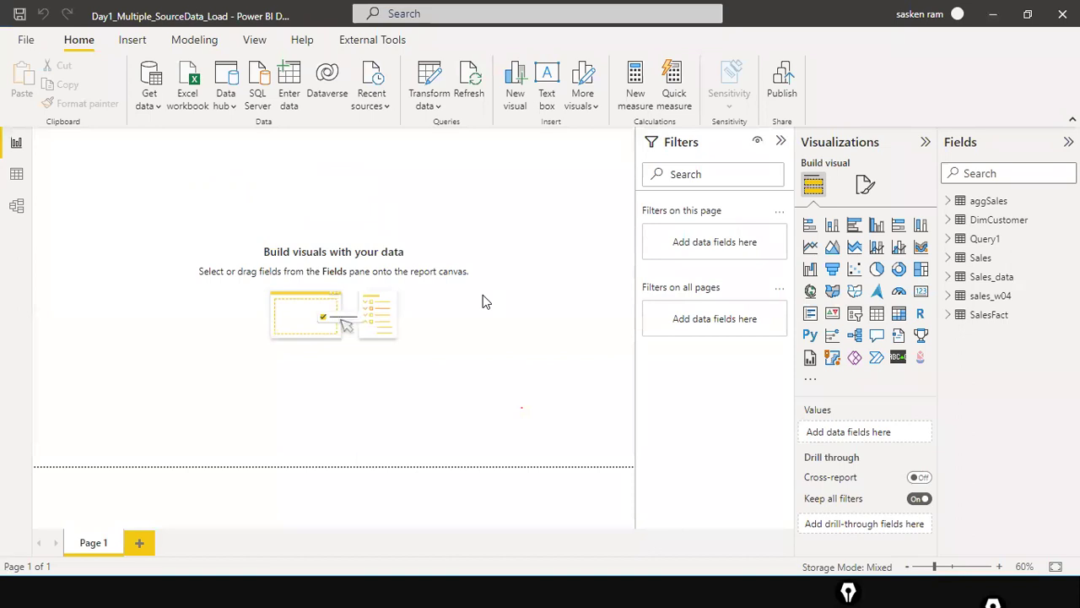
{"action": "key", "text": "alt+Tab"}
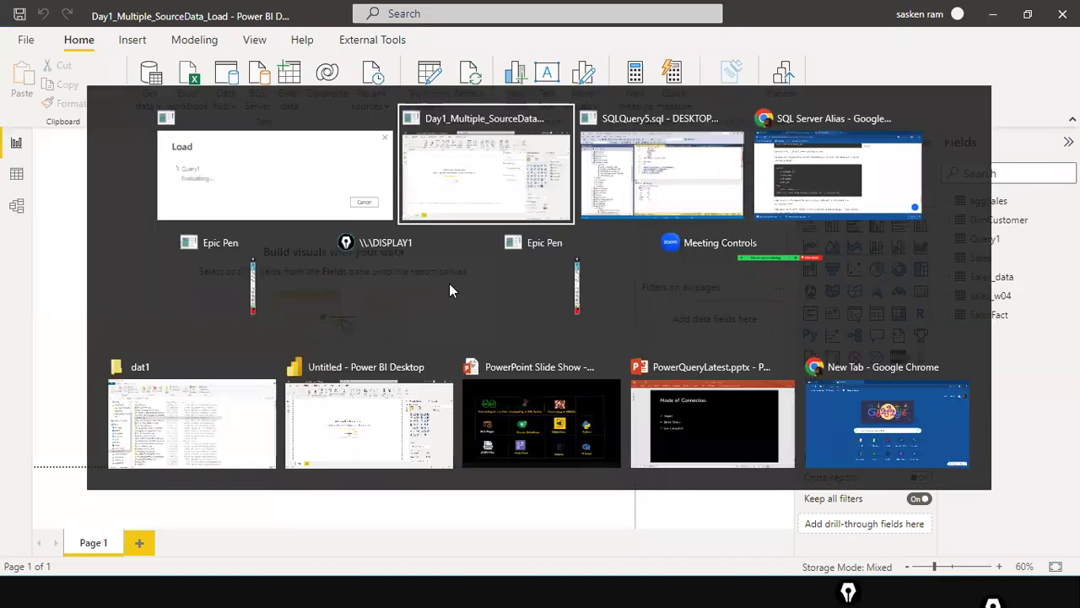
{"action": "key", "text": "alt+Tab"}
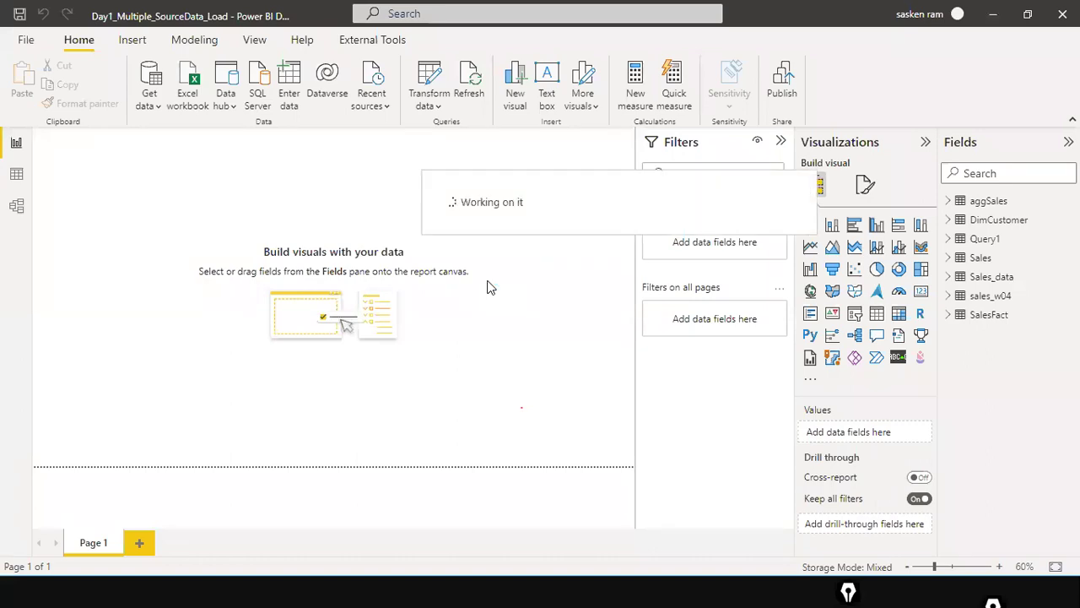
{"action": "key", "text": "alt+Tab"}
Wrap c.[First Name] in the SELECT line with the UPPER function
{"action": "left_click", "coordinate": [458, 240]}
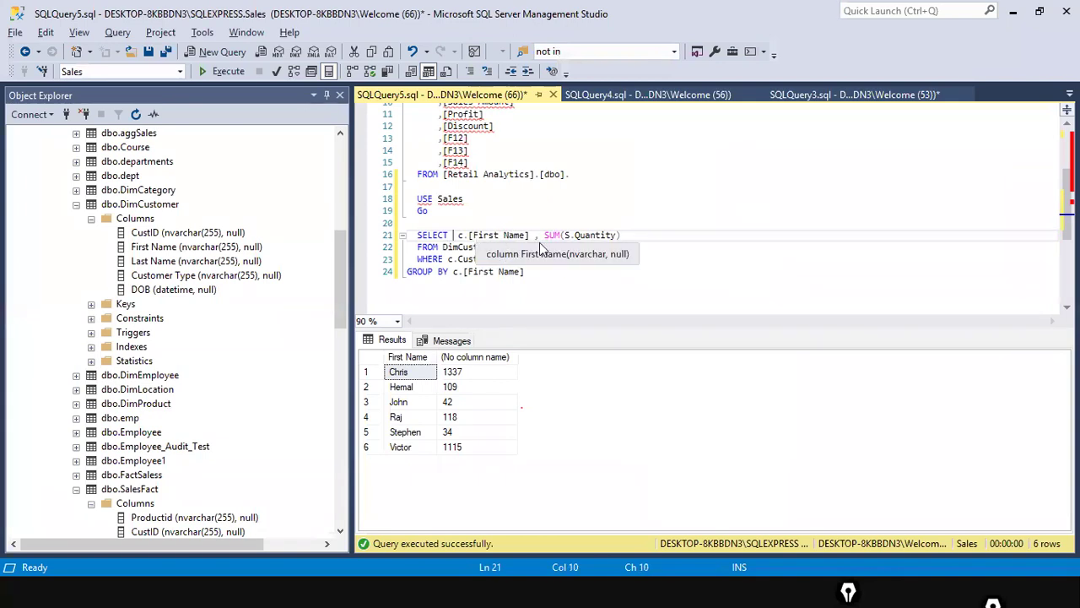
{"action": "type", "text": "capi"}
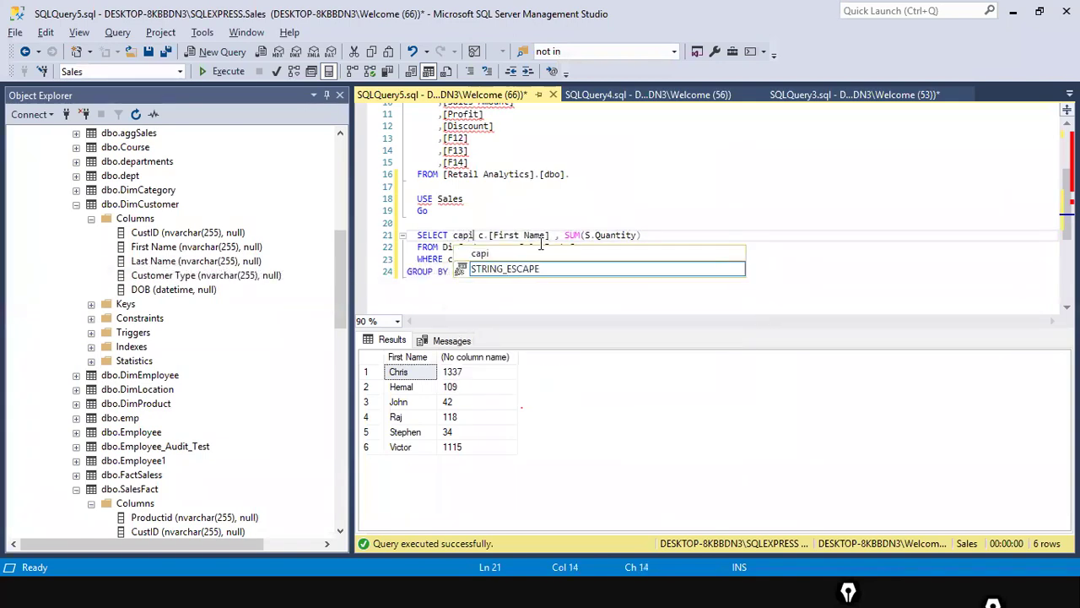
{"action": "key", "text": "BackSpace"}
{"action": "key", "text": "BackSpace"}
{"action": "key", "text": "BackSpace"}
{"action": "type", "text": "upl"}
{"action": "key", "text": "BackSpace"}
{"action": "type", "text": "pper"}
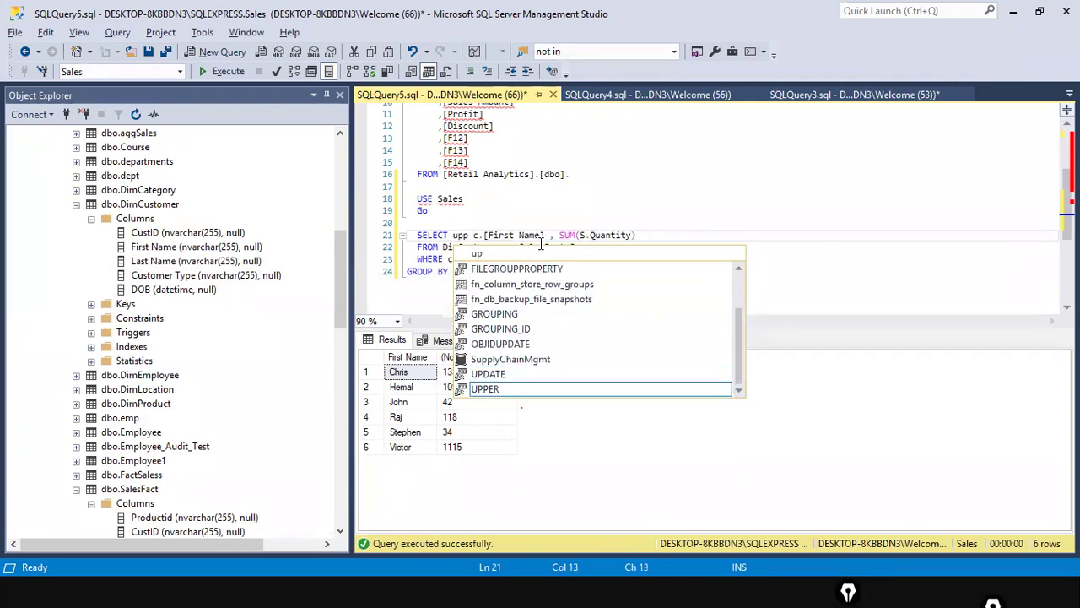
{"action": "key", "text": "Tab"}
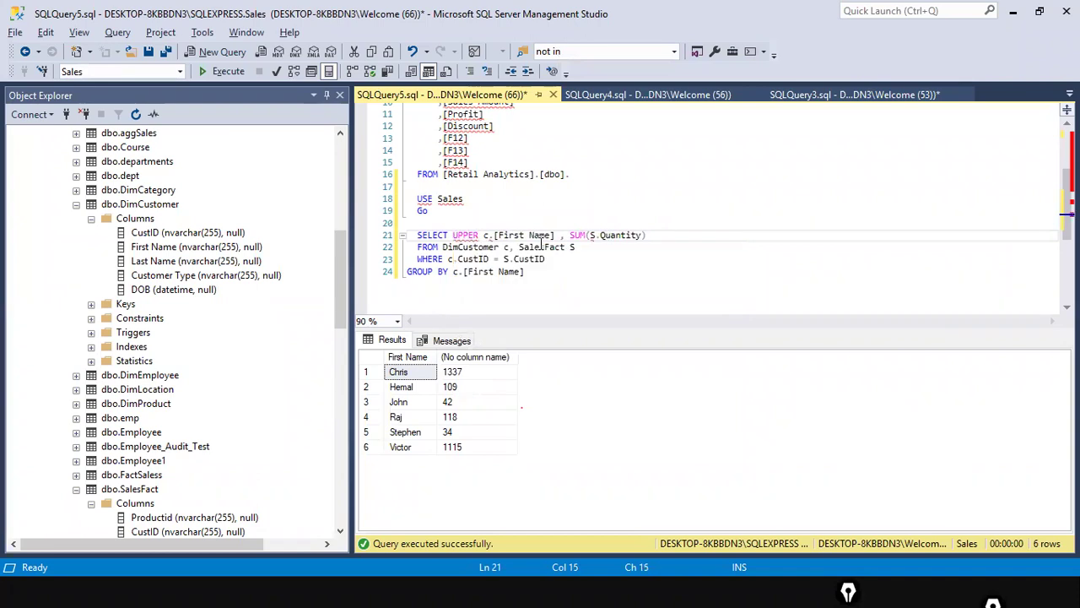
{"action": "type", "text": "("}
{"action": "key", "text": "ctrl+Right"}
{"action": "key", "text": "ctrl+Right"}
{"action": "key", "text": "ctrl+Right"}
{"action": "key", "text": "ctrl+Right"}
{"action": "key", "text": "ctrl+Right"}
{"action": "key", "text": "ctrl+Right"}
{"action": "key", "text": "ctrl+Right"}
{"action": "key", "text": "ctrl+Right"}
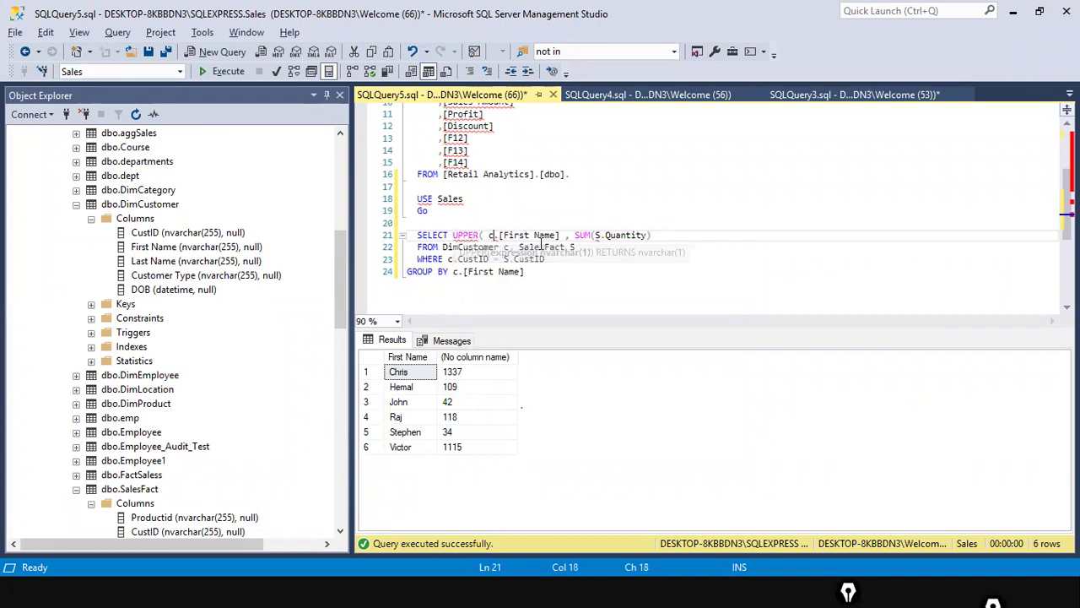
{"action": "key", "text": "Left"}
{"action": "key", "text": "Left"}
{"action": "key", "text": "Left"}
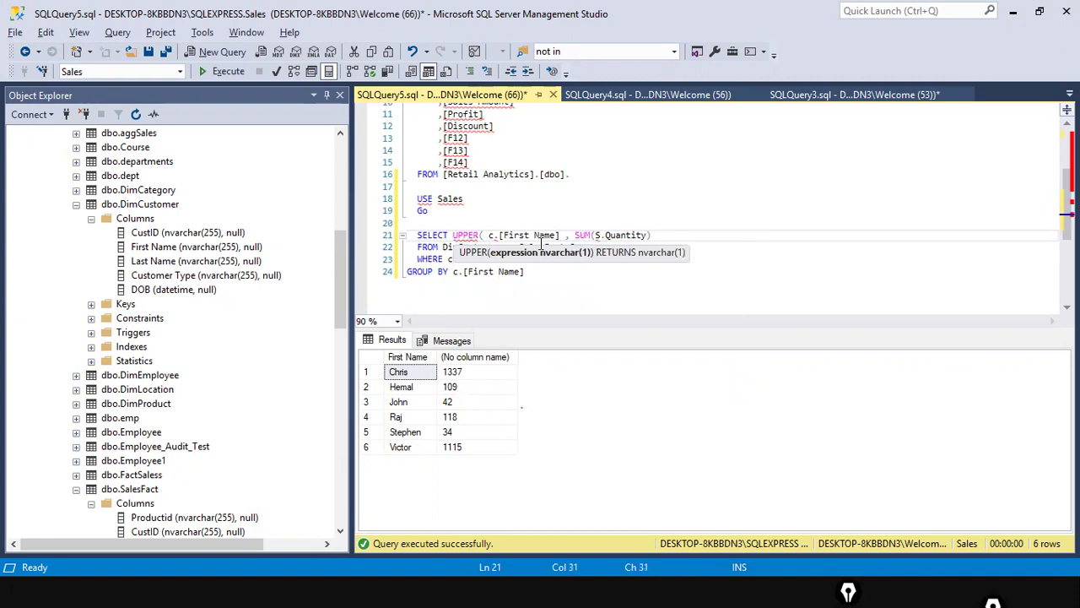
{"action": "type", "text": ")"}
{"action": "key", "text": "shift+Down"}
{"action": "key", "text": "shift+Down"}
{"action": "key", "text": "shift+Down"}
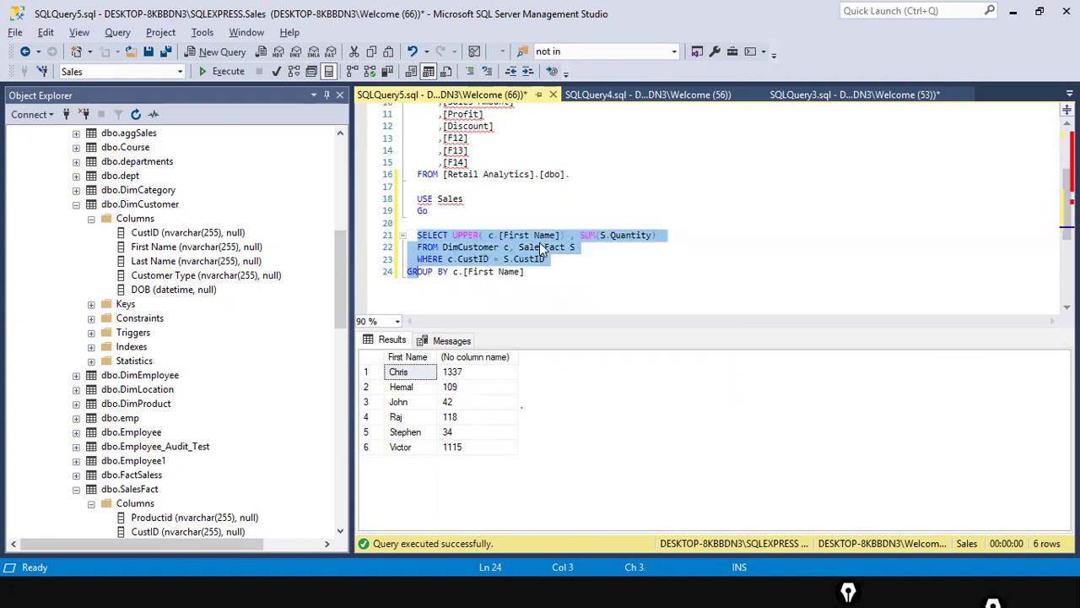
{"action": "key", "text": "shift+End"}
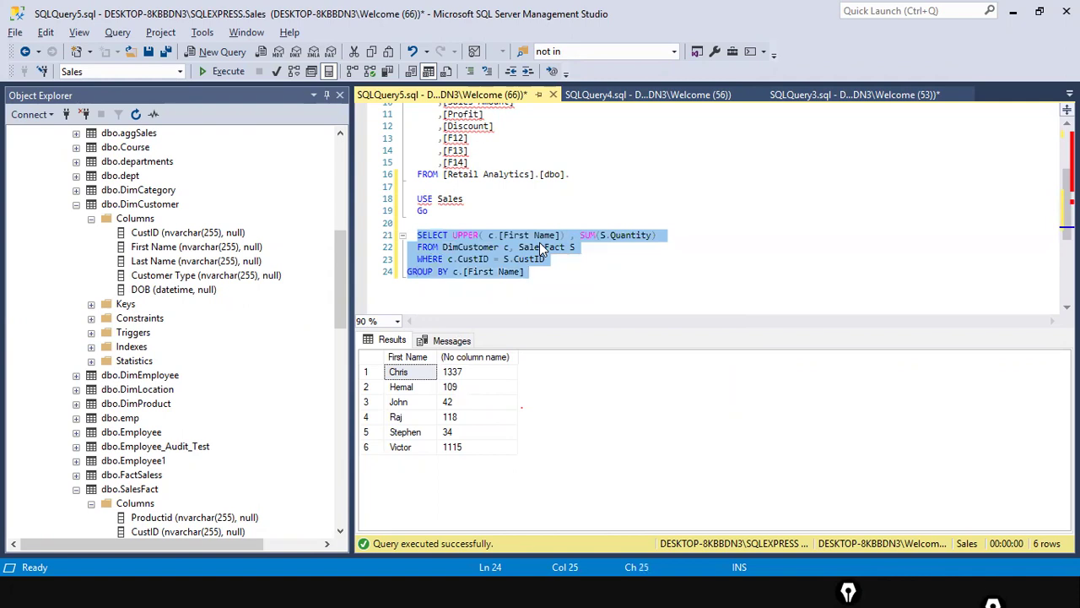
{"action": "left_click", "coordinate": [742, 251]}
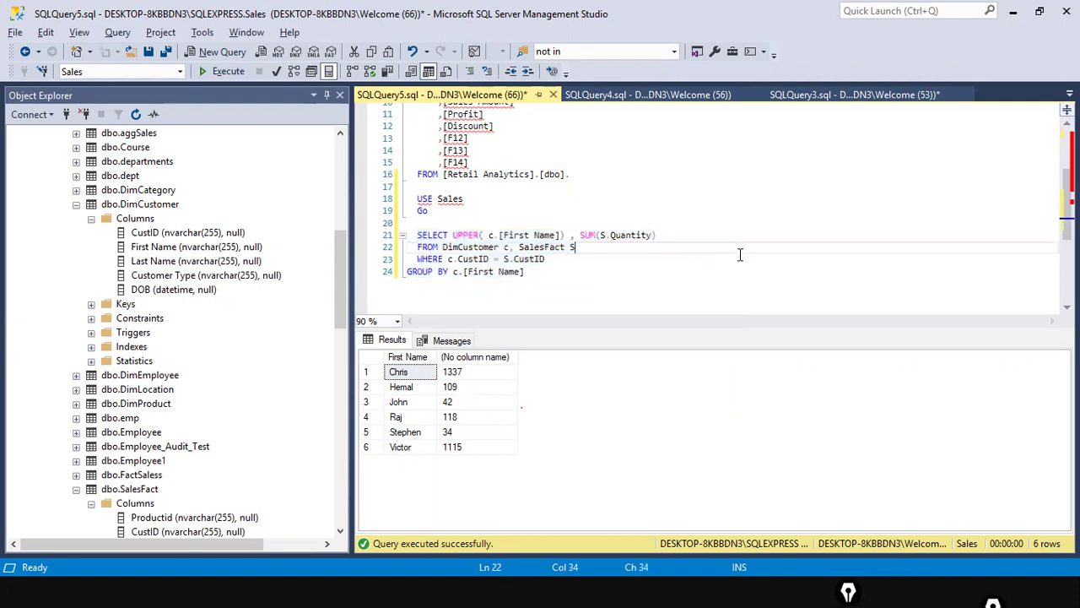
Remove the UPPER function and its parentheses from around c.[First Name] in the SELECT line
{"action": "left_click", "coordinate": [570, 236]}
{"action": "key", "text": "BackSpace"}
{"action": "key", "text": "BackSpace"}
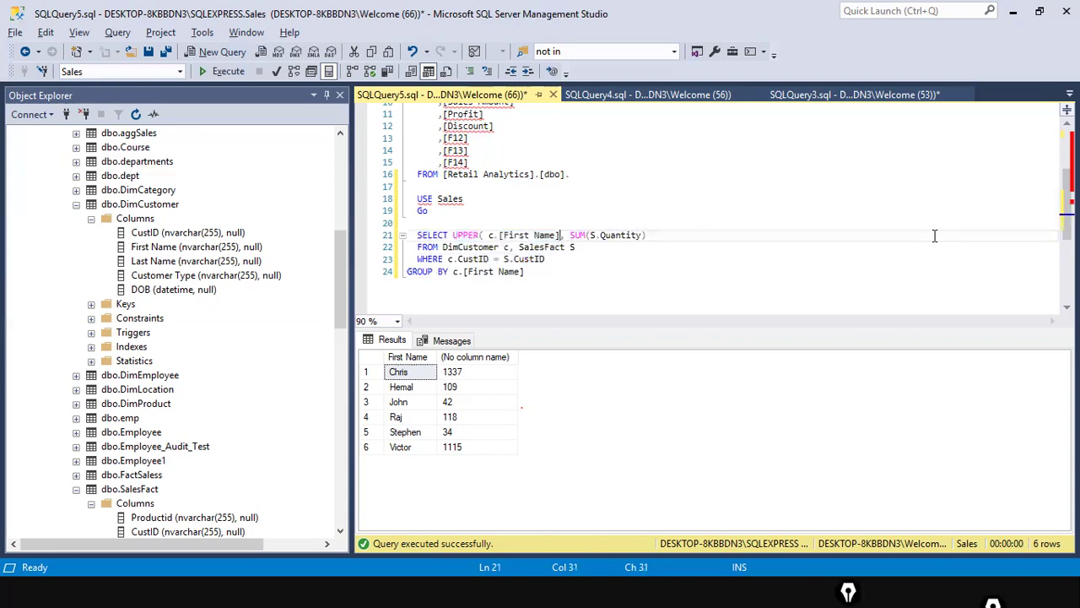
{"action": "key", "text": "ctrl+Left"}
{"action": "key", "text": "ctrl+Left"}
{"action": "key", "text": "ctrl+Left"}
{"action": "key", "text": "ctrl+Left"}
{"action": "key", "text": "ctrl+Left"}
{"action": "key", "text": "ctrl+Left"}
{"action": "key", "text": "ctrl+Left"}
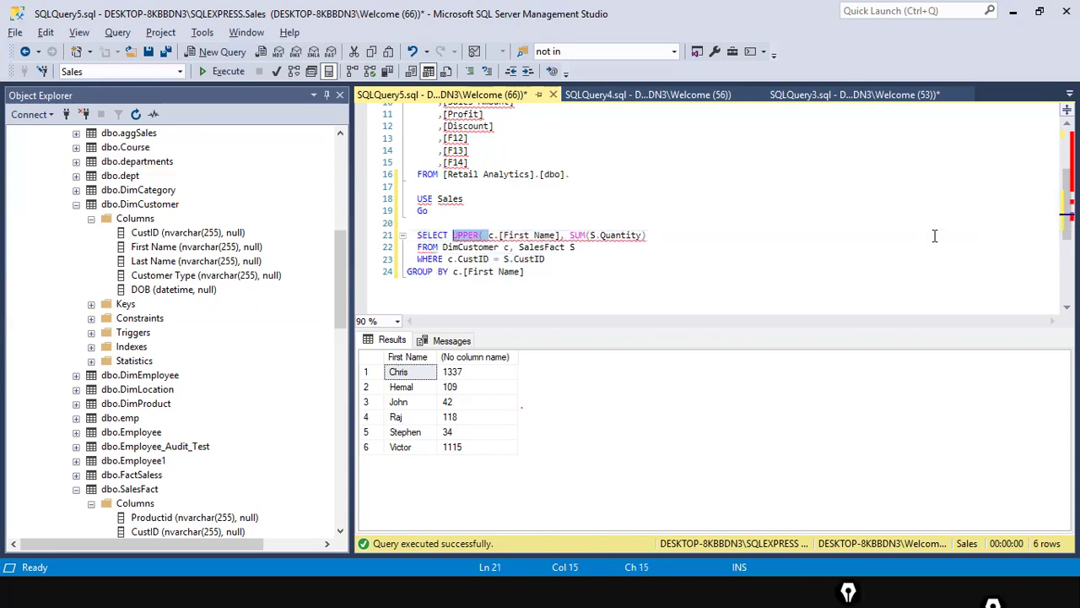
{"action": "key", "text": "Delete"}
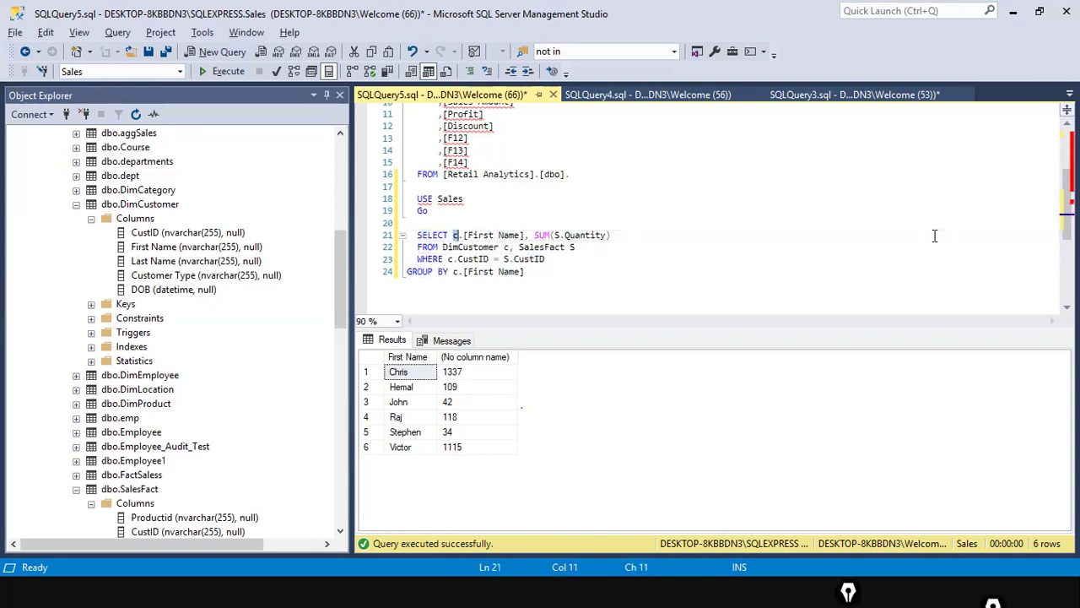
Append +" "+ and a copy of c.[First Name] to c.[First Name] in the SELECT line
{"action": "key", "text": "ctrl+shift+Right"}
{"action": "key", "text": "ctrl+shift+Right"}
{"action": "key", "text": "ctrl+shift+Right"}
{"action": "key", "text": "ctrl+shift+Right"}
{"action": "key", "text": "ctrl+shift+Right"}
{"action": "key", "text": "ctrl+c"}
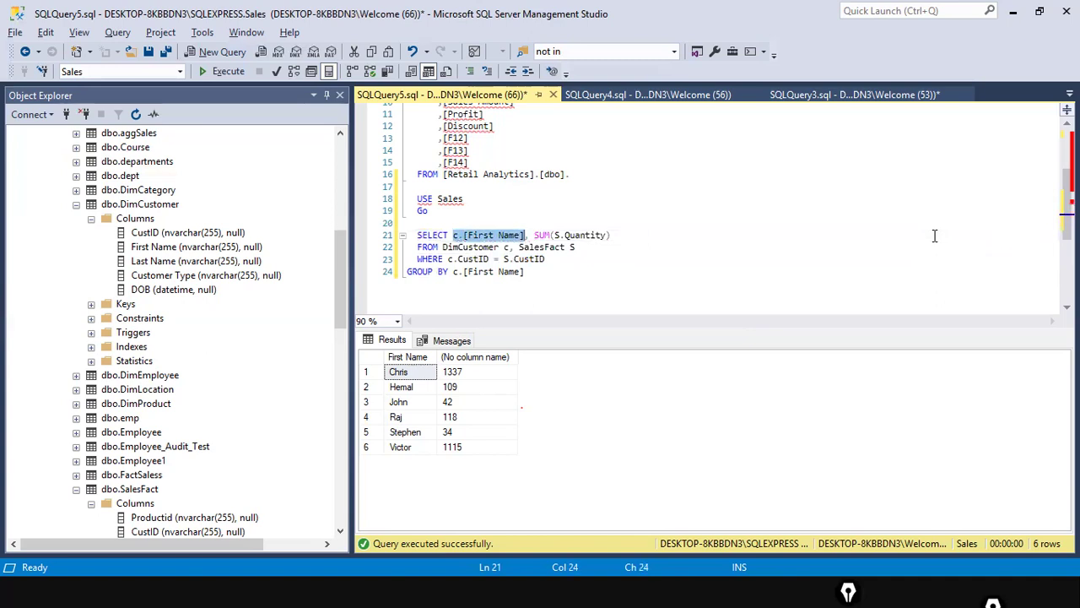
{"action": "key", "text": "Right"}
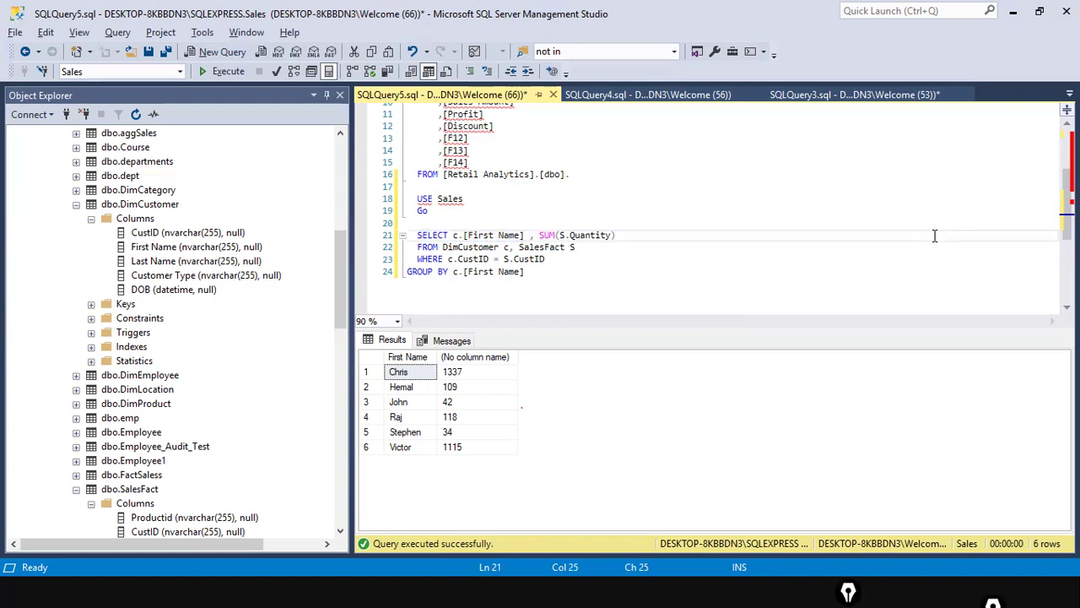
{"action": "type", "text": "+\" \""}
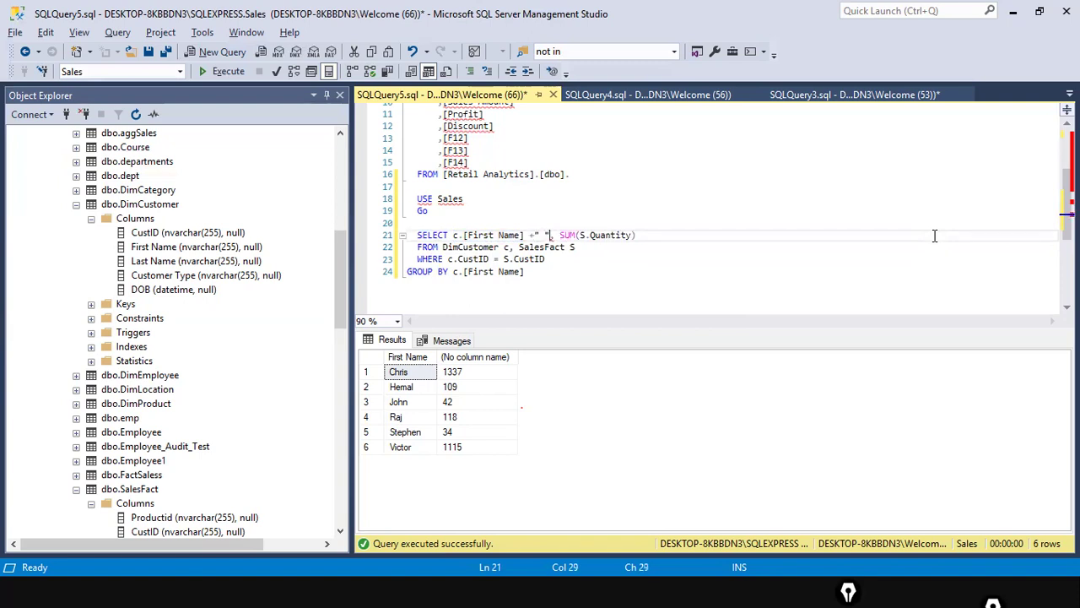
{"action": "type", "text": "+"}
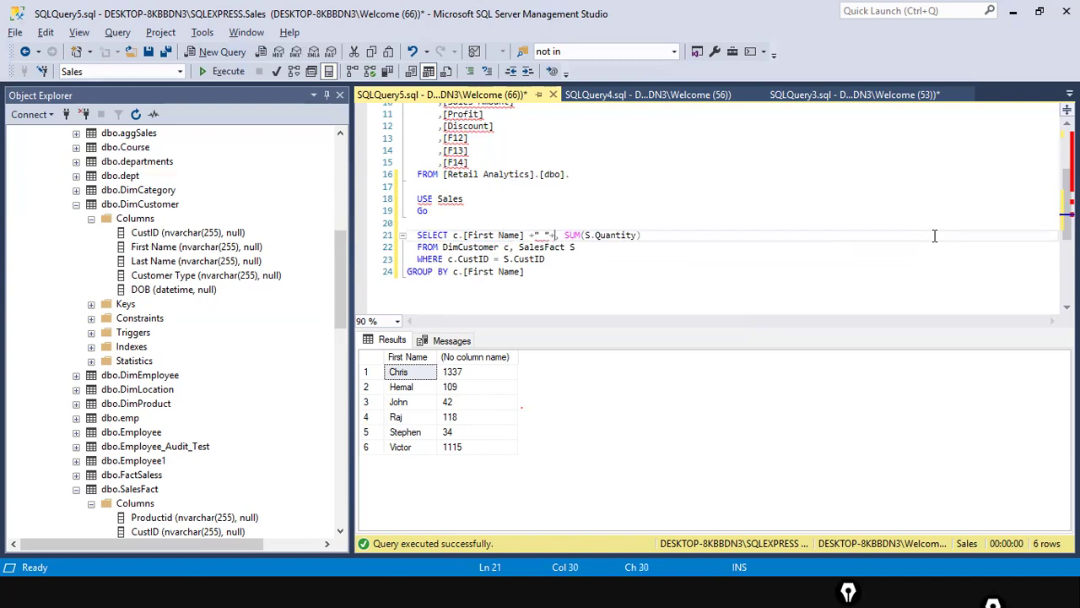
{"action": "key", "text": "ctrl+v"}
Change the second column in the concatenation on the SELECT line to c.[Last Name]
{"action": "key", "text": "Left"}
{"action": "key", "text": "Left"}
{"action": "key", "text": "Left"}
{"action": "key", "text": "Left"}
{"action": "key", "text": "Left"}
{"action": "key", "text": "Left"}
{"action": "key", "text": "Left"}
{"action": "key", "text": "Left"}
{"action": "key", "text": "Left"}
{"action": "key", "text": "Left"}
{"action": "key", "text": "Left"}
{"action": "key", "text": "Left"}
{"action": "key", "text": "Left"}
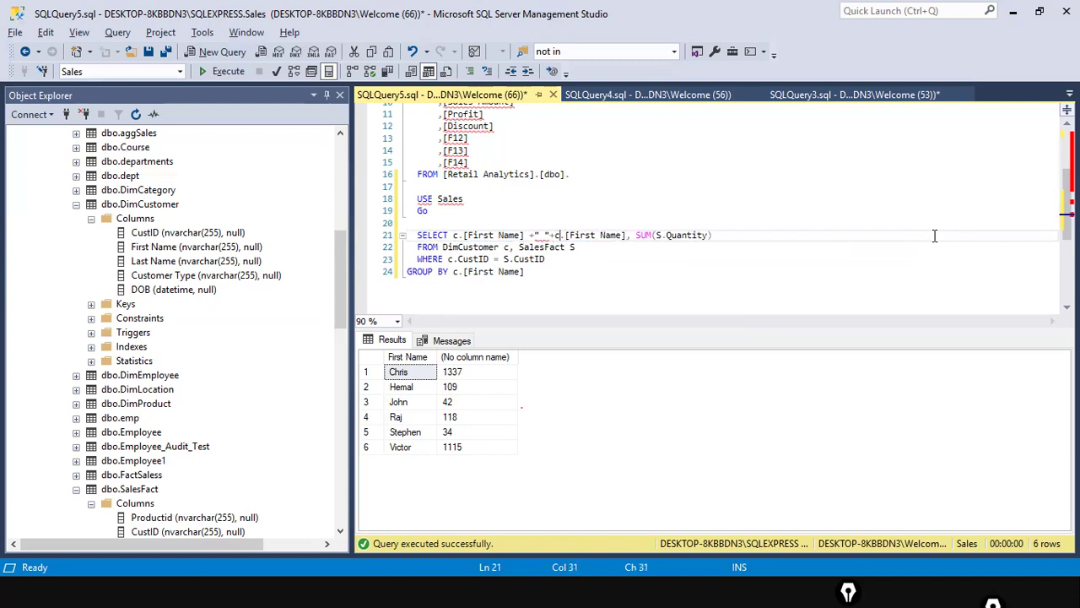
{"action": "key", "text": "Delete"}
{"action": "key", "text": "Delete"}
{"action": "key", "text": "Delete"}
{"action": "key", "text": "Delete"}
{"action": "key", "text": "Delete"}
{"action": "type", "text": "Last"}
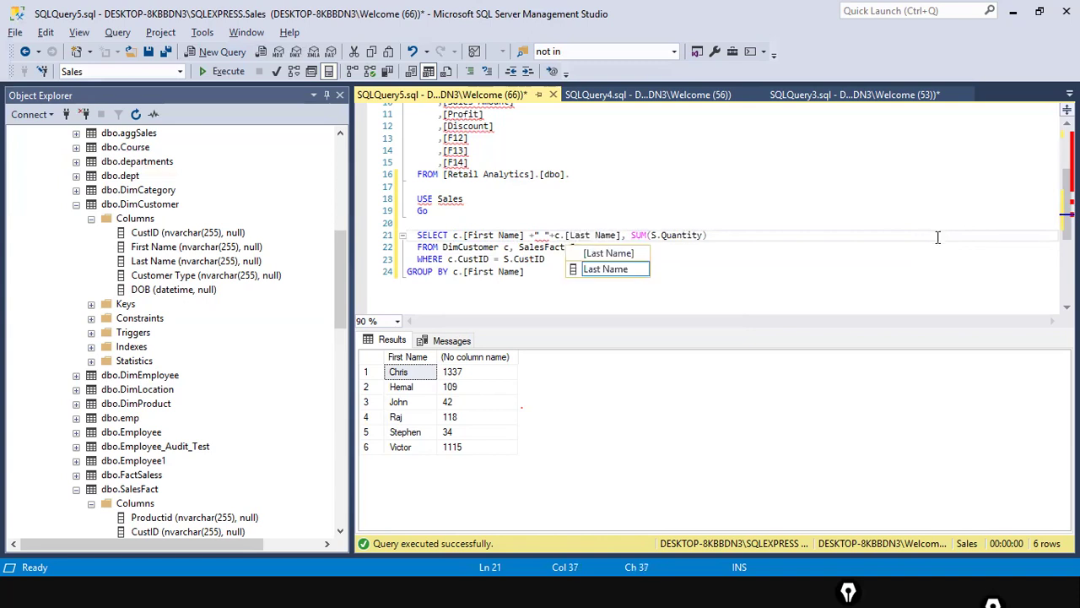
Complete the second column as [Last Name] and return to the quoted separator on the SELECT line
{"action": "key", "text": "Tab"}
{"action": "key", "text": "Left"}
{"action": "key", "text": "Left"}
{"action": "key", "text": "Left"}
{"action": "key", "text": "Left"}
{"action": "key", "text": "Left"}
{"action": "key", "text": "Left"}
{"action": "key", "text": "Left"}
{"action": "key", "text": "Left"}
{"action": "key", "text": "Left"}
{"action": "key", "text": "Left"}
{"action": "key", "text": "Left"}
{"action": "key", "text": "Left"}
{"action": "key", "text": "Left"}
{"action": "key", "text": "Left"}
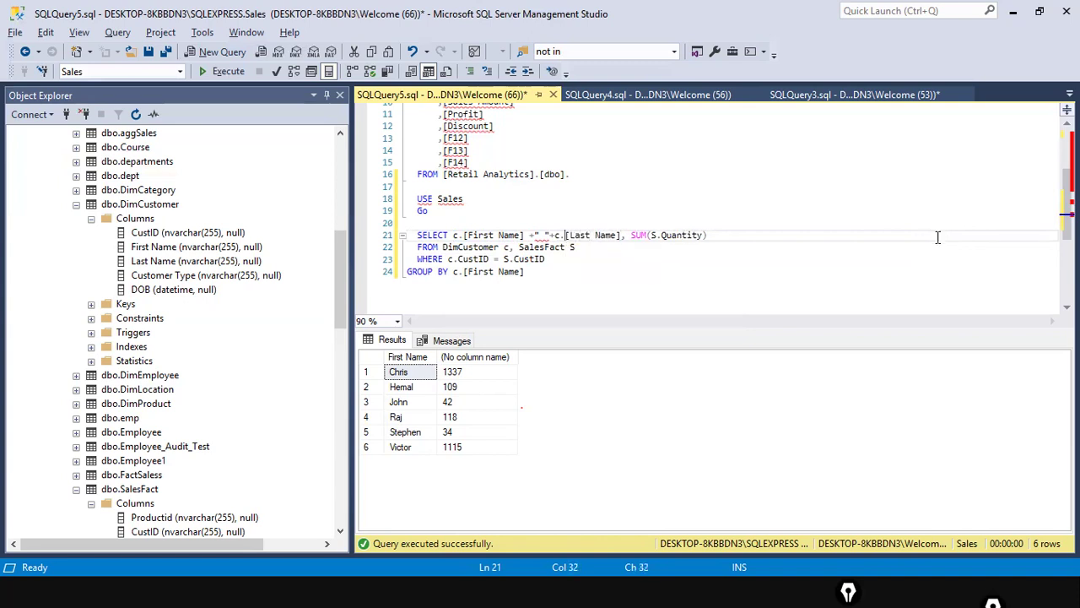
{"action": "key", "text": "Left"}
Switch to the browser and consult the first and last name concatenation example on the SQL Server Alias tutorial page
{"action": "key", "text": "alt+Tab"}
{"action": "left_click", "coordinate": [603, 179]}
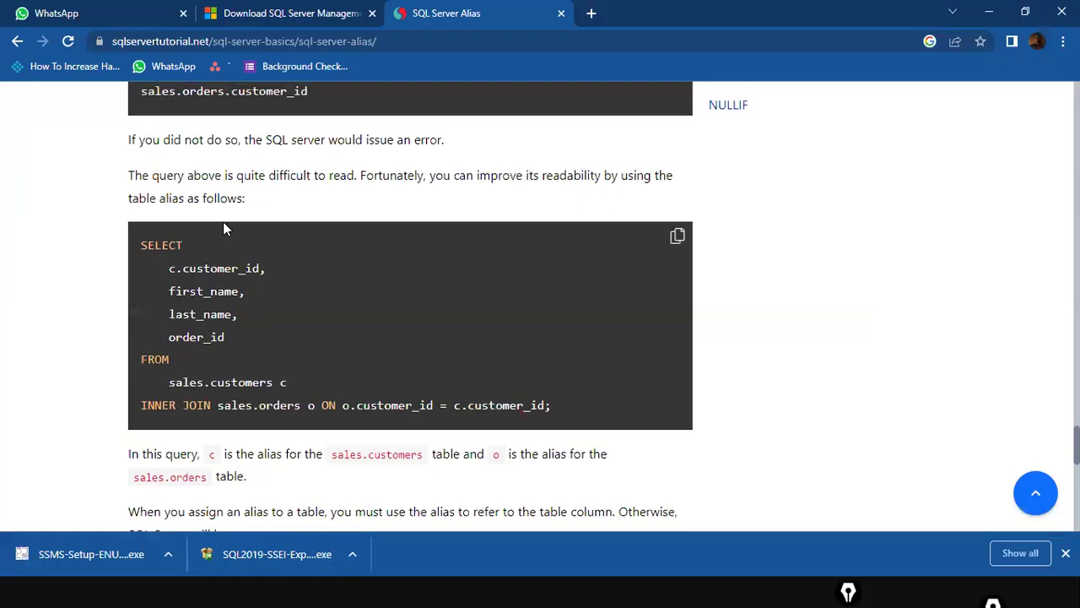
{"action": "scroll", "coordinate": [236, 253], "scroll_direction": "up", "scroll_amount": 3}
{"action": "scroll", "coordinate": [239, 258], "scroll_direction": "up", "scroll_amount": 10}
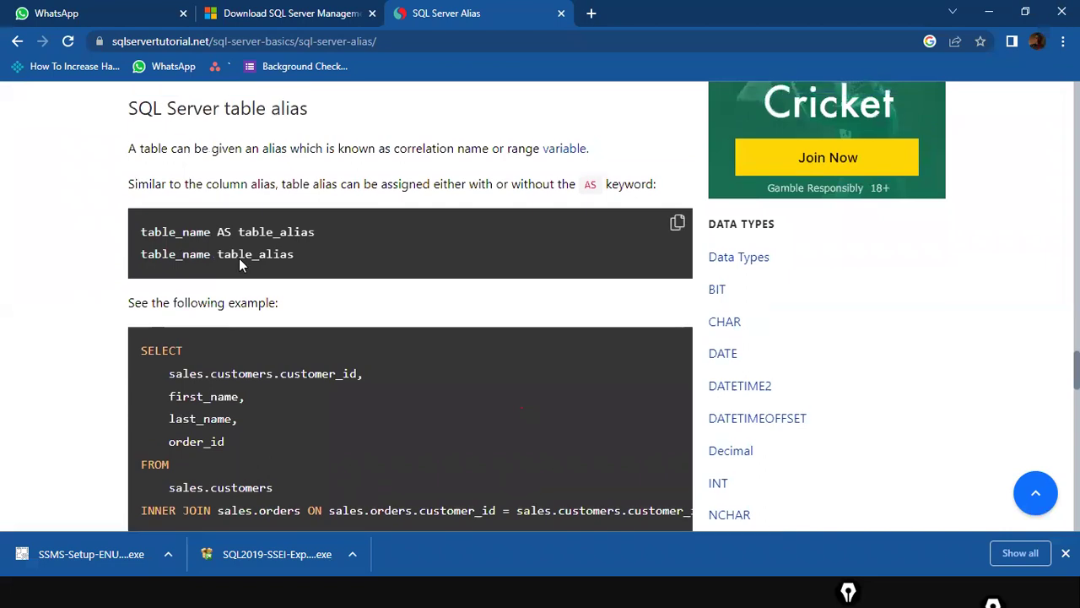
{"action": "scroll", "coordinate": [239, 258], "scroll_direction": "up", "scroll_amount": 12}
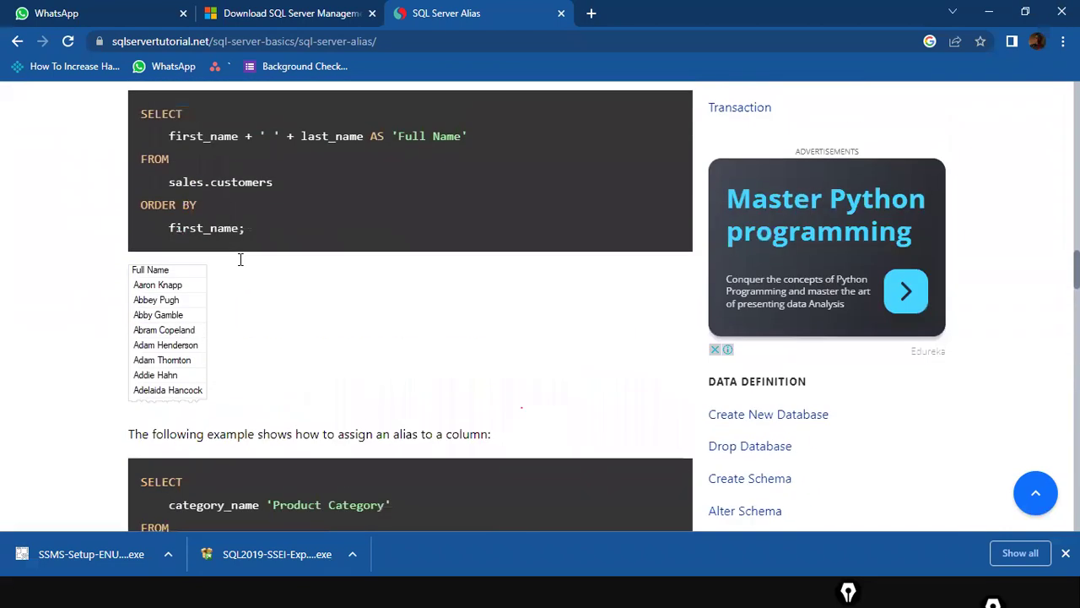
{"action": "scroll", "coordinate": [240, 259], "scroll_direction": "down", "scroll_amount": 3}
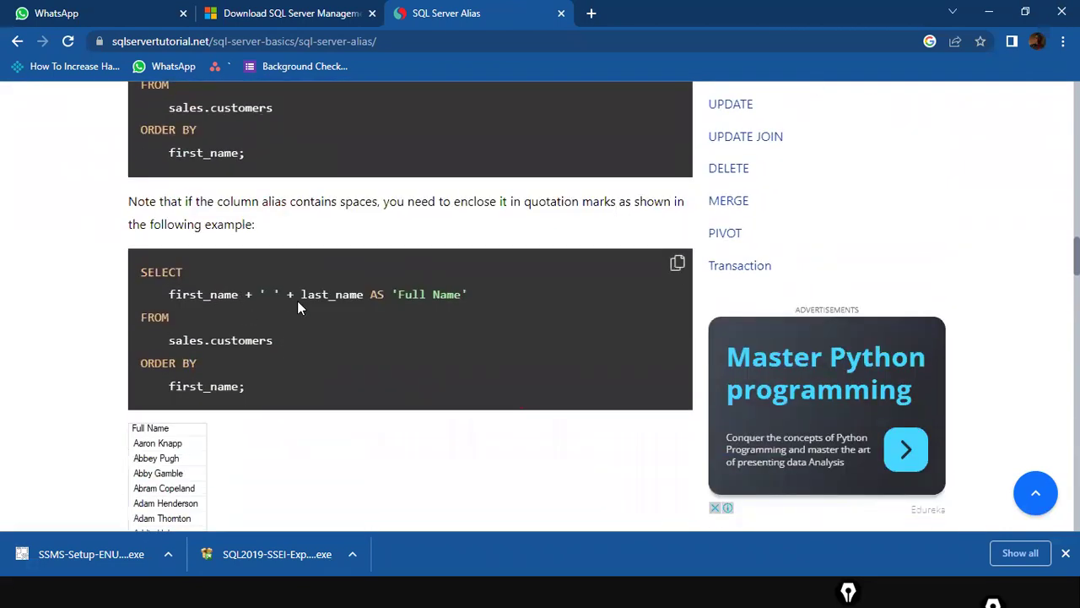
{"action": "key", "text": "alt+Tab"}
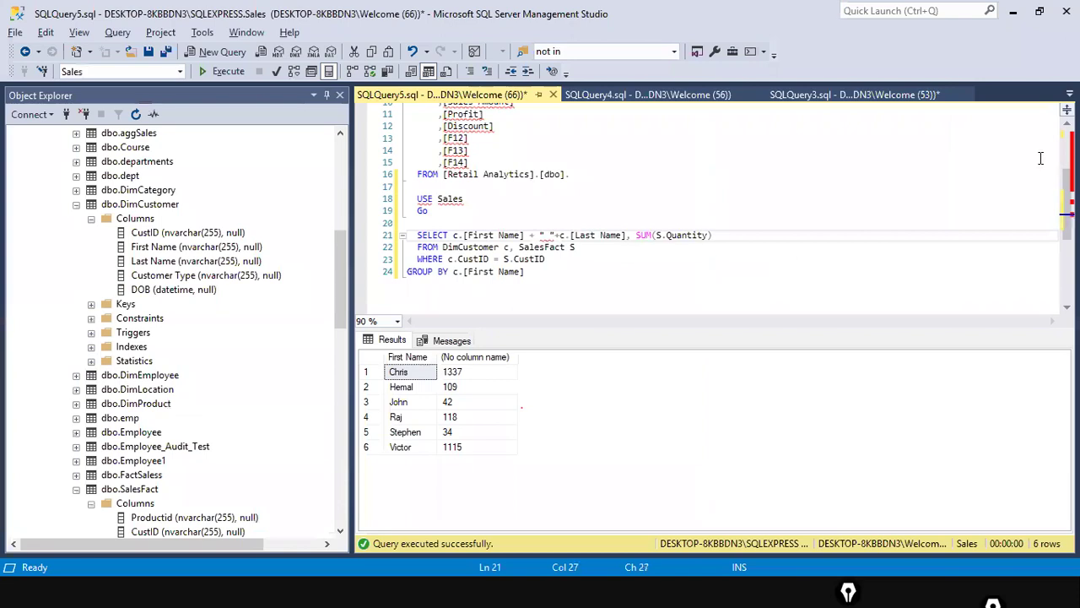
Replace the double-quoted separator between c.[First Name] and c.[Last Name] with single-quoted blank space directly after the plus sign
{"action": "key", "text": "Delete"}
{"action": "key", "text": "Delete"}
{"action": "key", "text": "Delete"}
{"action": "type", "text": "' '"}
{"action": "key", "text": "Left"}
{"action": "key", "text": "Left"}
{"action": "key", "text": "Left"}
{"action": "key", "text": "Left"}
{"action": "key", "text": "Left"}
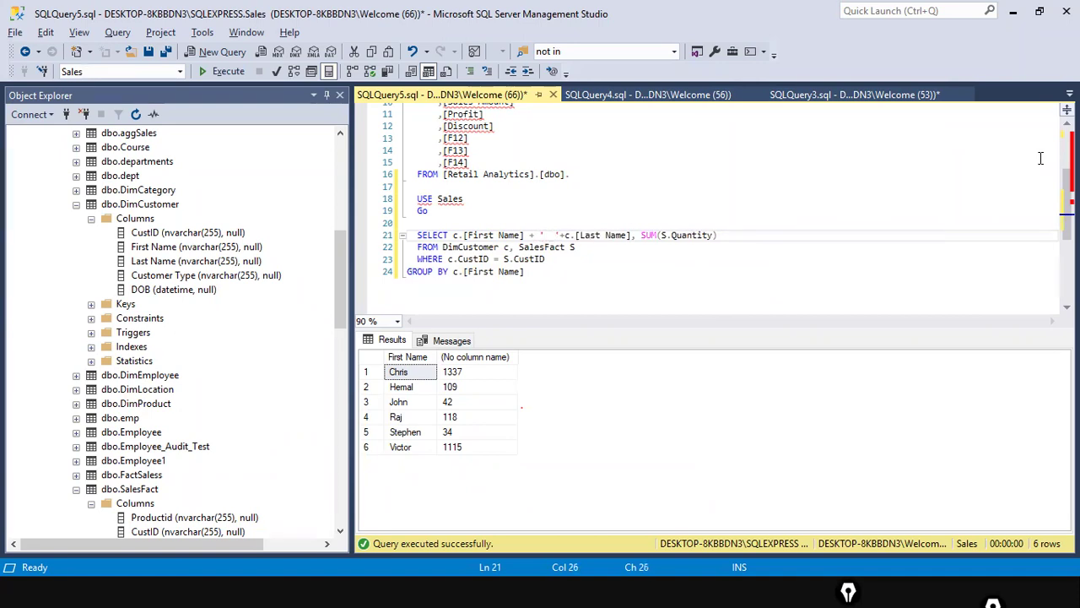
{"action": "key", "text": "Delete"}
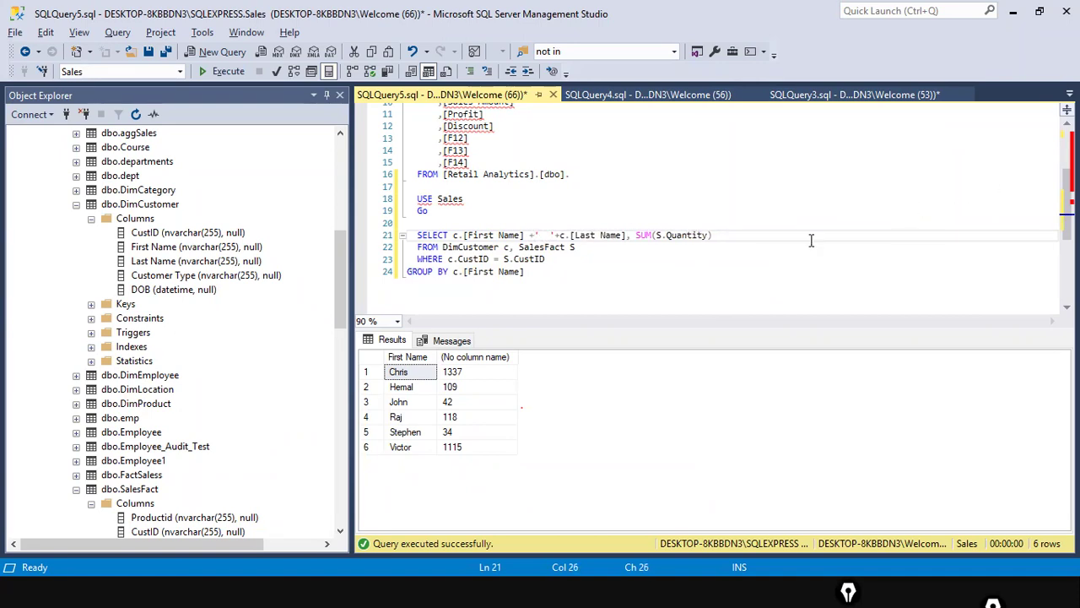
Execute the SELECT query on lines 21 to 24 with the single-quoted separator
{"action": "left_click_drag", "start_coordinate": [591, 277], "coordinate": [362, 235]}
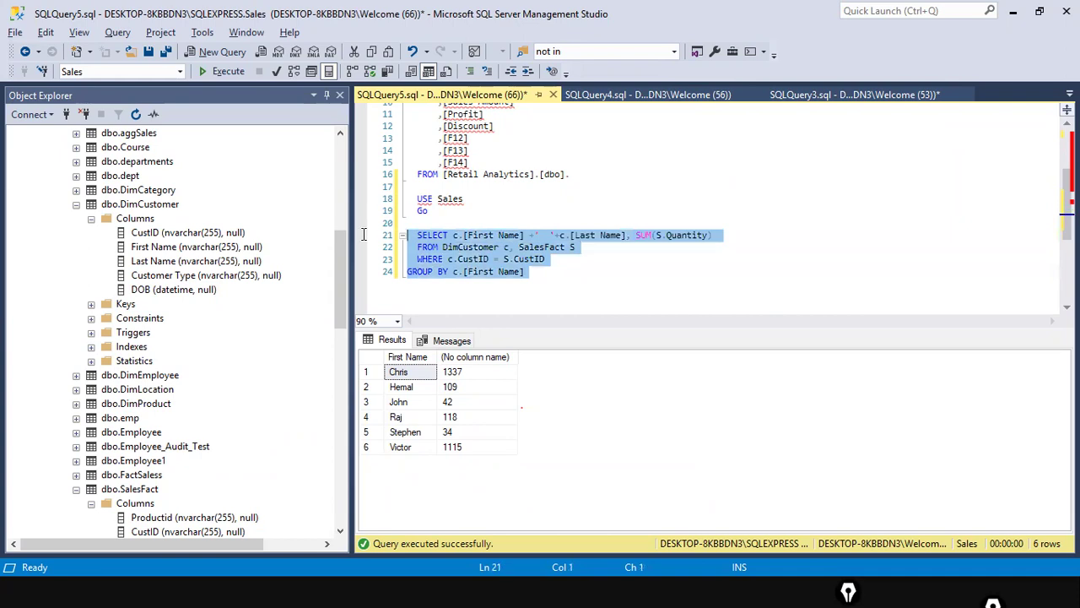
{"action": "left_click", "coordinate": [222, 71]}
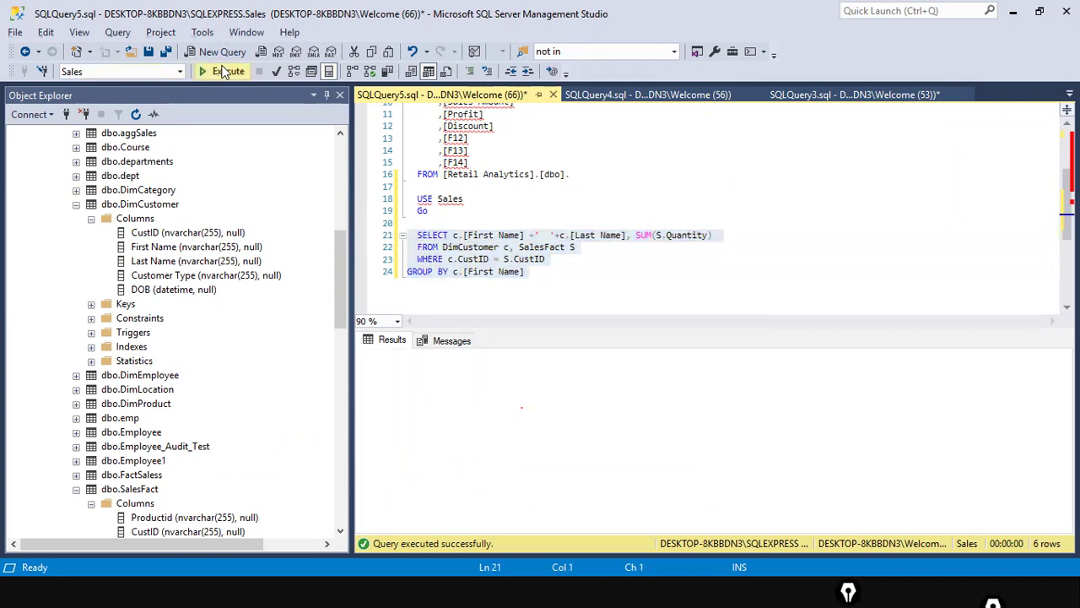
{"action": "left_click", "coordinate": [586, 261]}
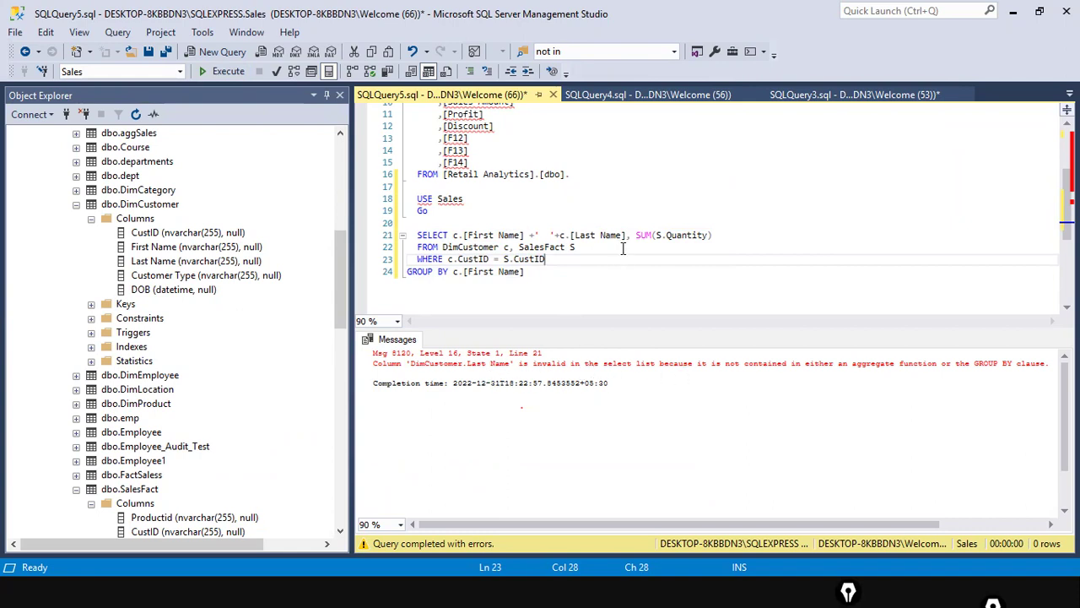
Check the alias syntax in the tutorial and add AS "Full Name" after c.[Last Name] in the SELECT line
{"action": "key", "text": "alt+Tab"}
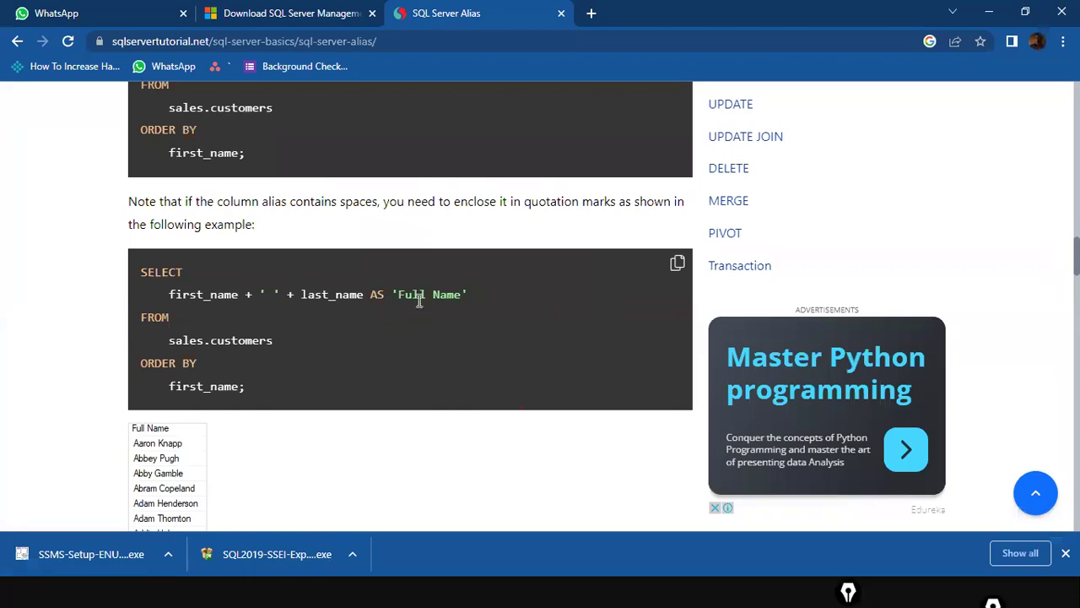
{"action": "key", "text": "alt+Tab"}
{"action": "left_click", "coordinate": [627, 237]}
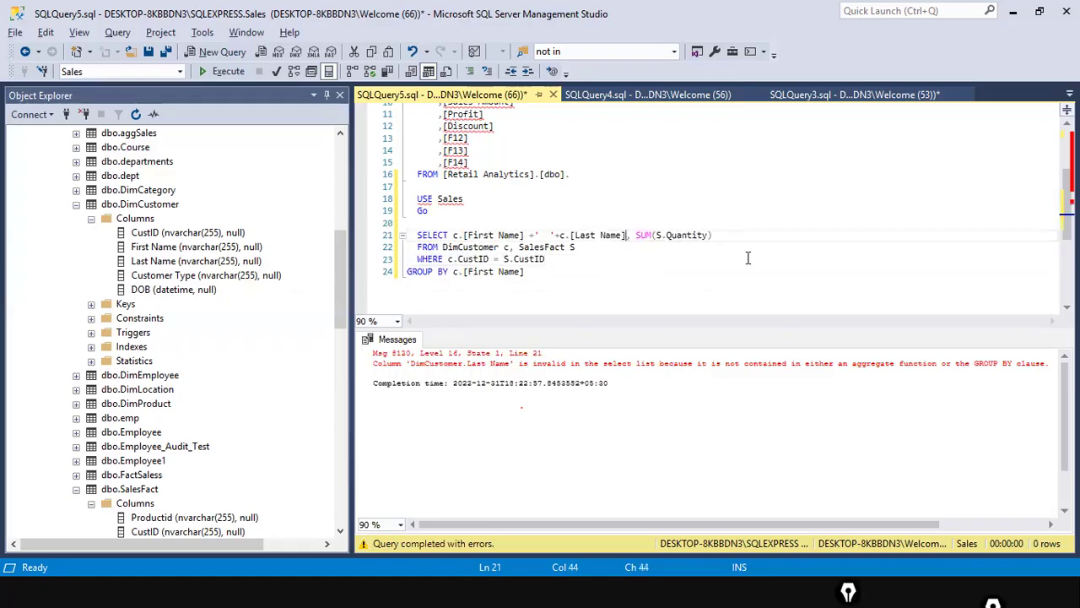
{"action": "type", "text": "AS \""}
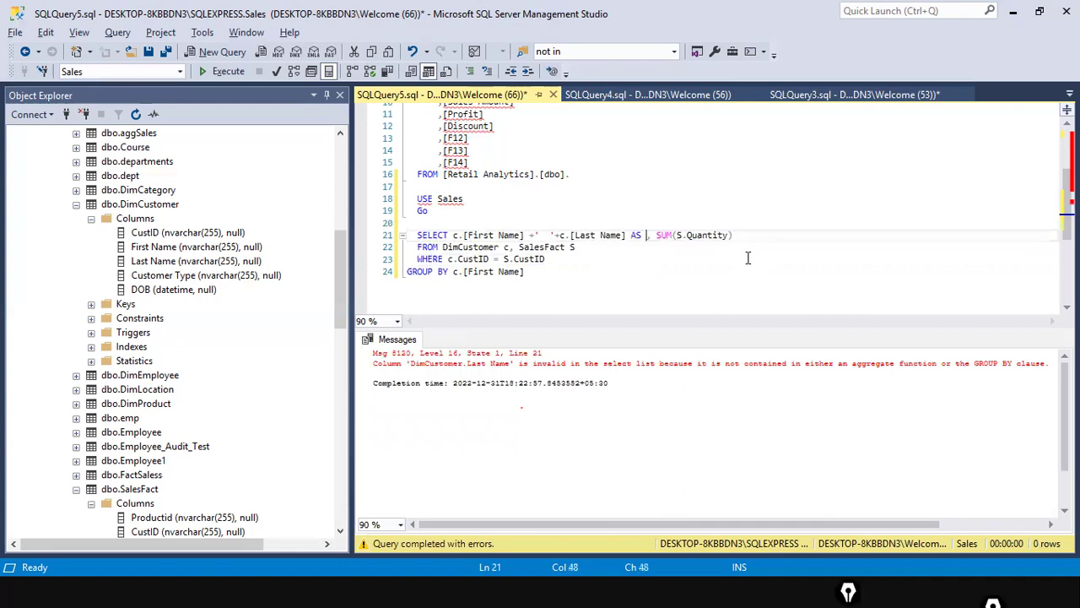
{"action": "type", "text": "Full Name"}
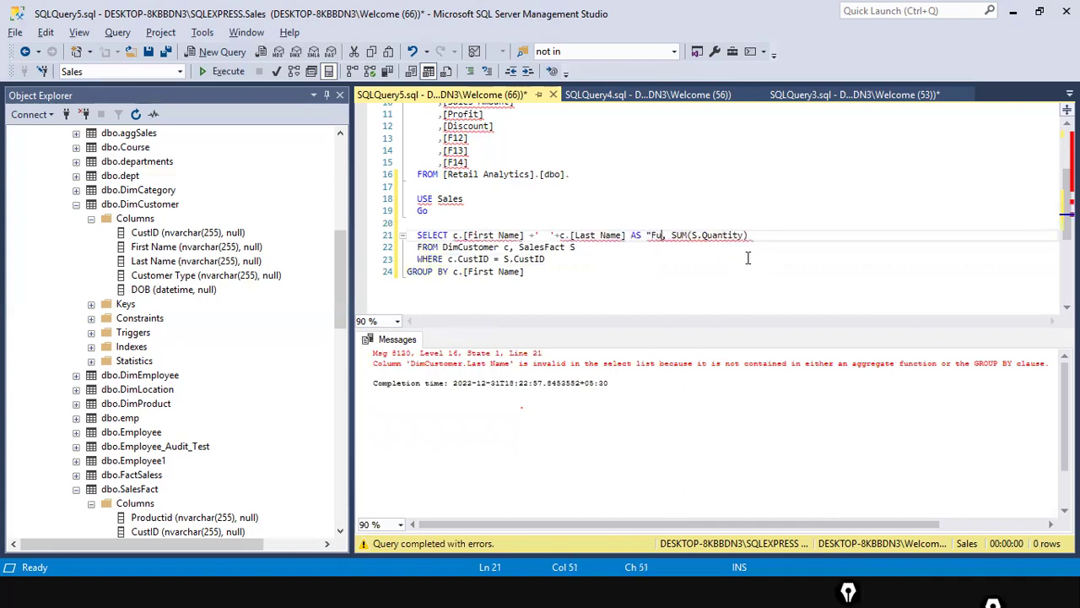
{"action": "type", "text": "\""}
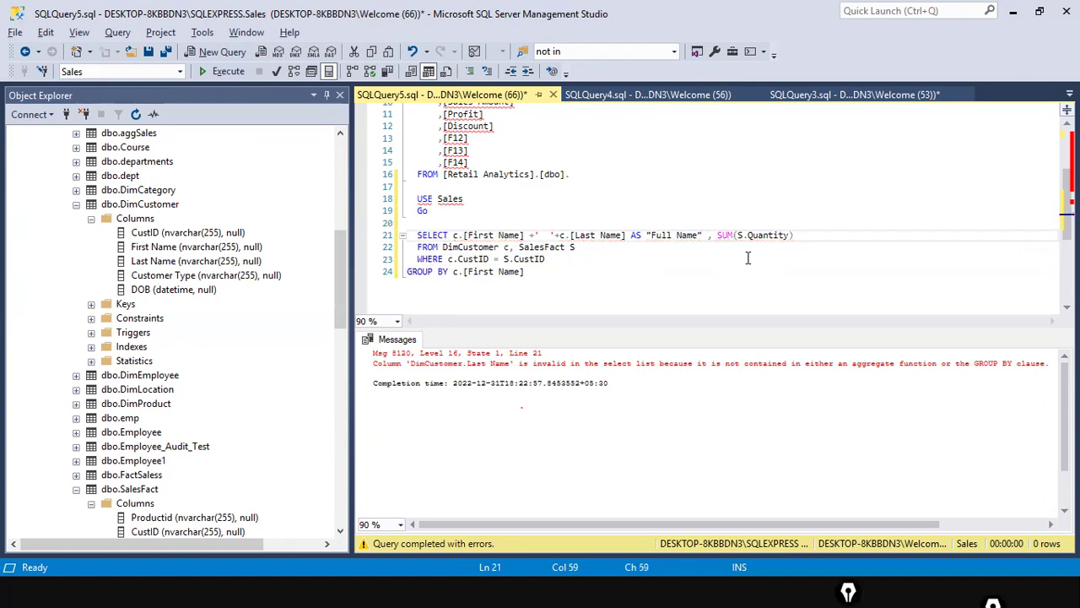
Execute the grouped SELECT query with the "Full Name" alias
{"action": "key", "text": "Home"}
{"action": "key", "text": "shift+Down"}
{"action": "key", "text": "shift+Down"}
{"action": "key", "text": "shift+Down"}
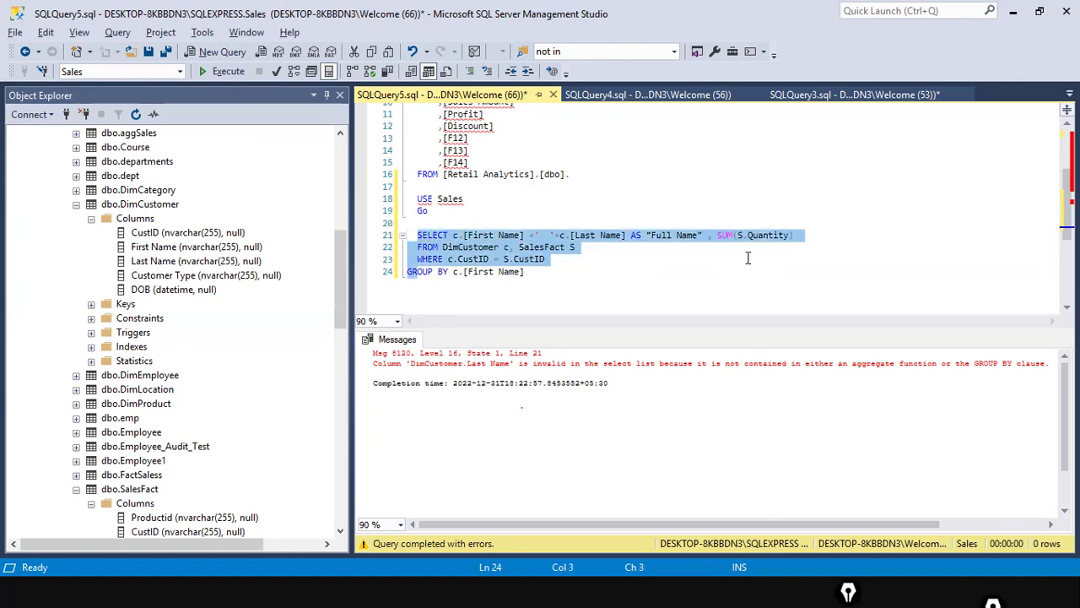
{"action": "key", "text": "shift+End"}
{"action": "key", "text": "F5"}
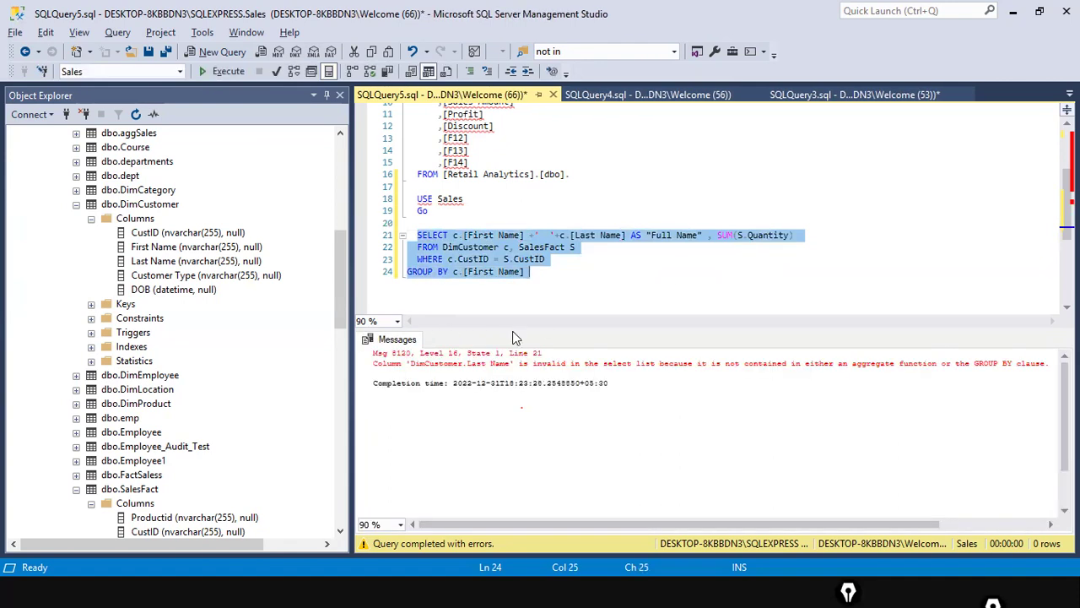
Execute the USE Sales and Go lines, and rerun the grouped SELECT query
{"action": "left_click_drag", "start_coordinate": [541, 215], "coordinate": [394, 201]}
{"action": "left_click", "coordinate": [221, 71]}
{"action": "left_click", "coordinate": [582, 297]}
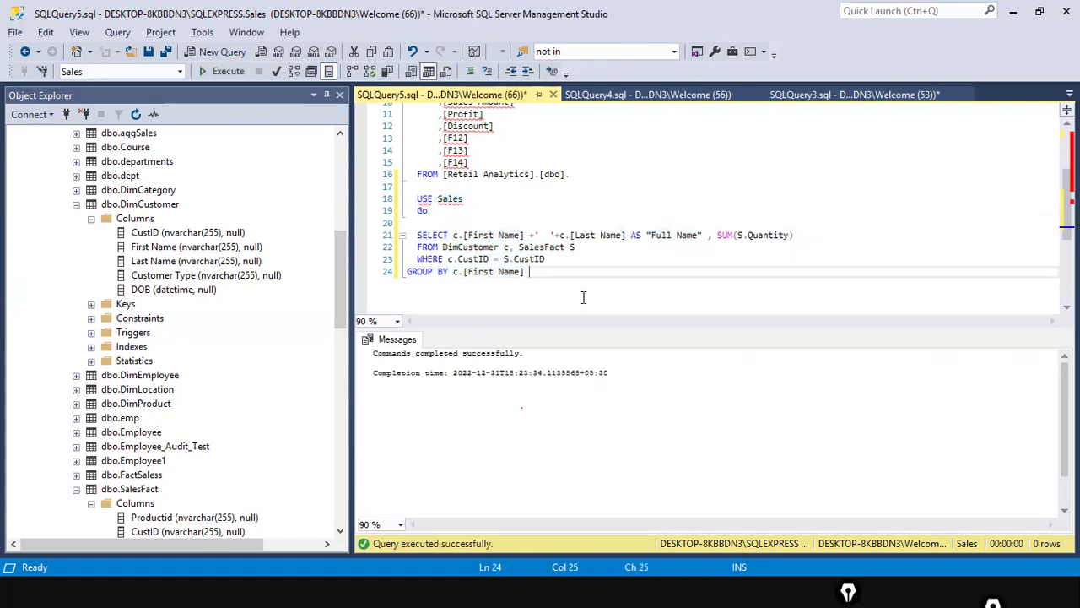
{"action": "left_click_drag", "start_coordinate": [552, 282], "coordinate": [406, 235]}
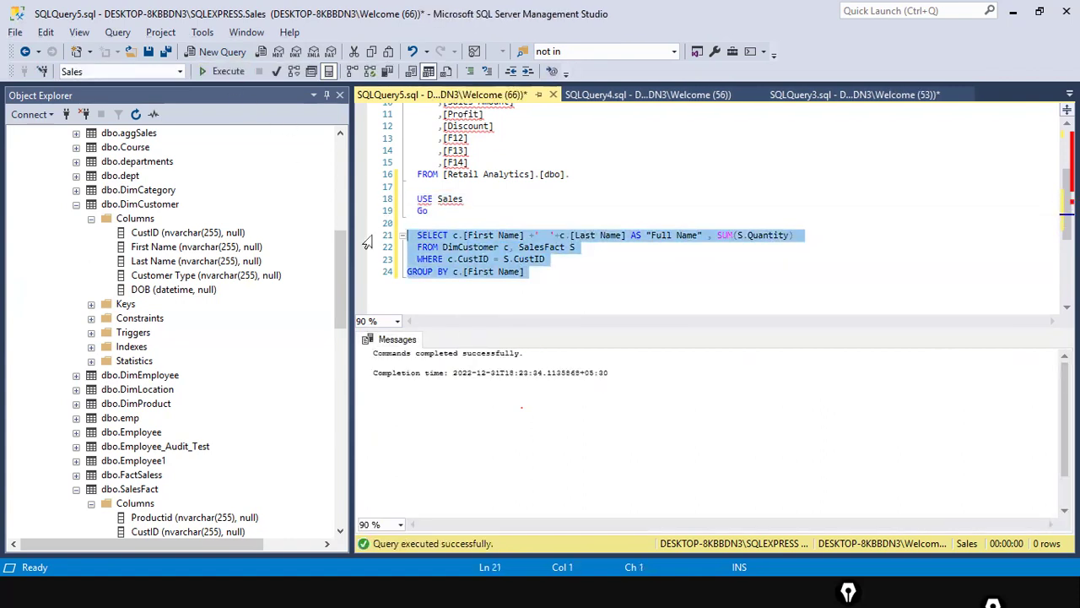
{"action": "left_click", "coordinate": [221, 71]}
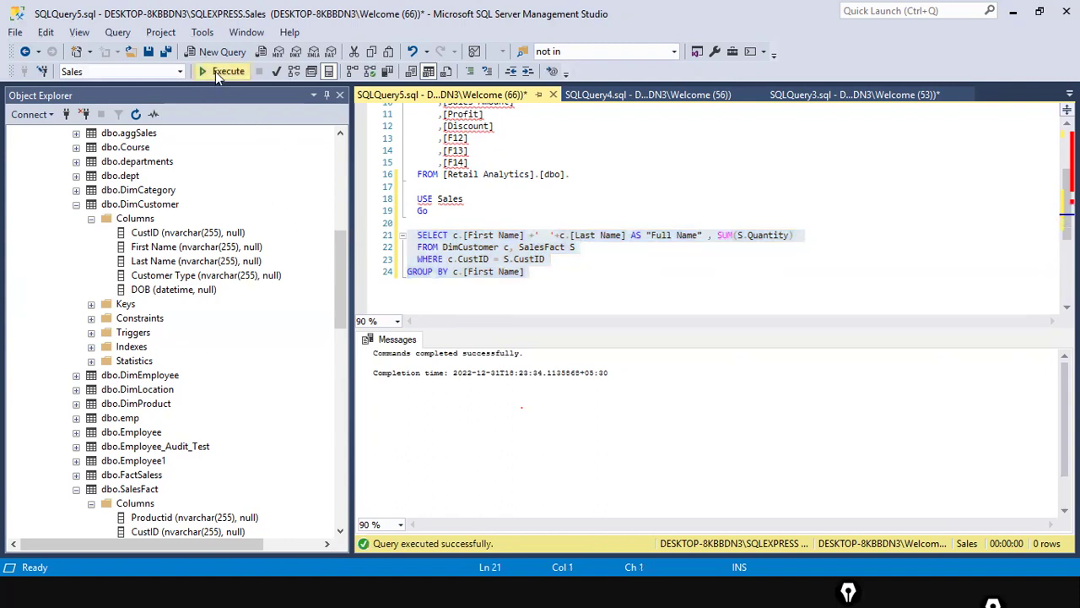
{"action": "left_click", "coordinate": [589, 211]}
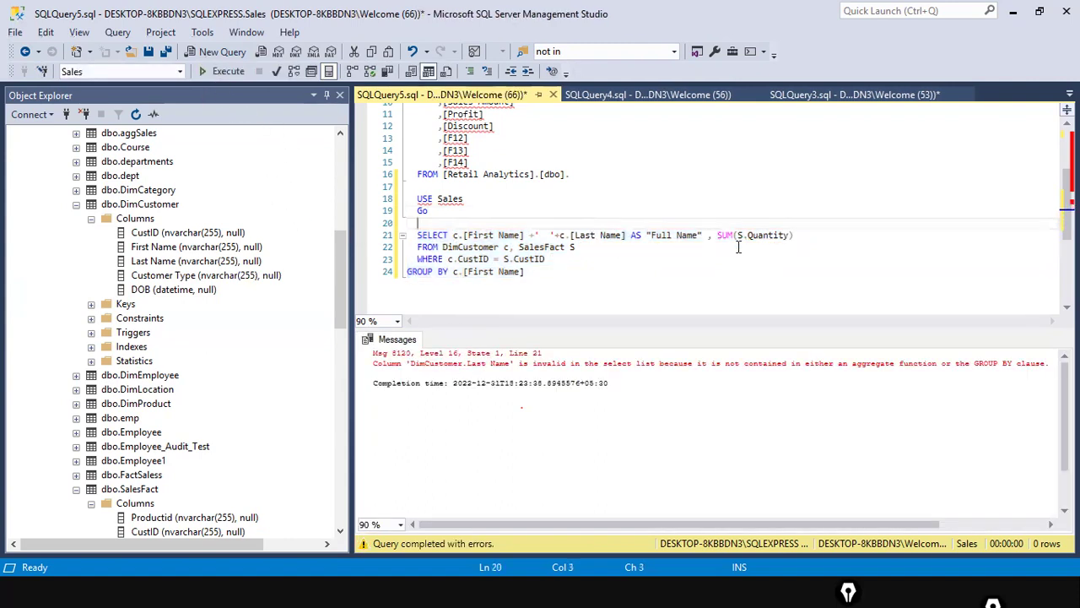
Compare with the tutorial example and re-enter c.[Last Name] in the SELECT line with a space after the second plus sign
{"action": "key", "text": "alt+Tab"}
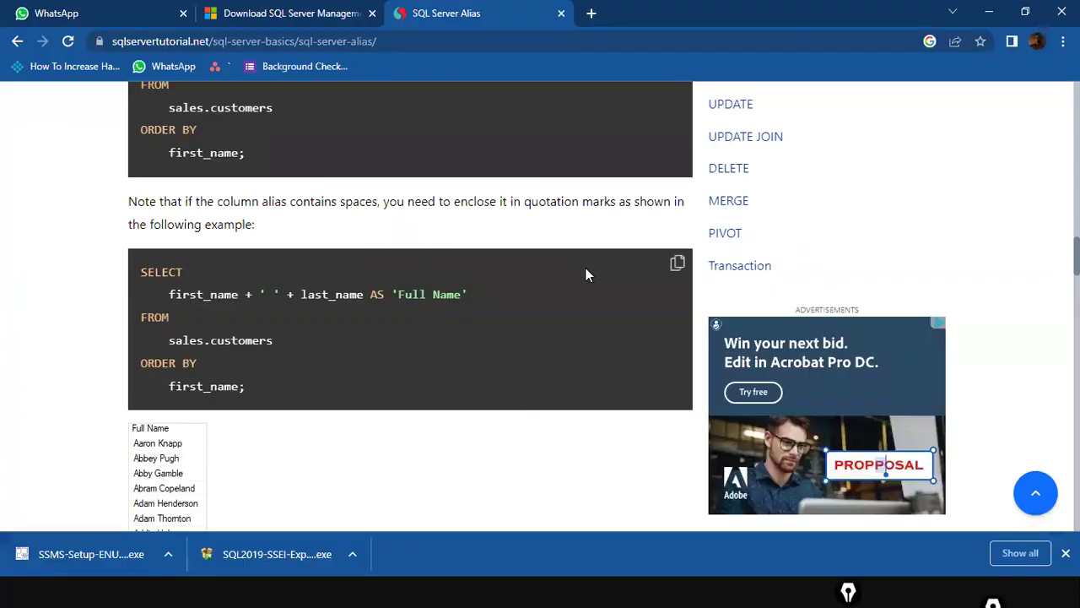
{"action": "key", "text": "alt+Tab"}
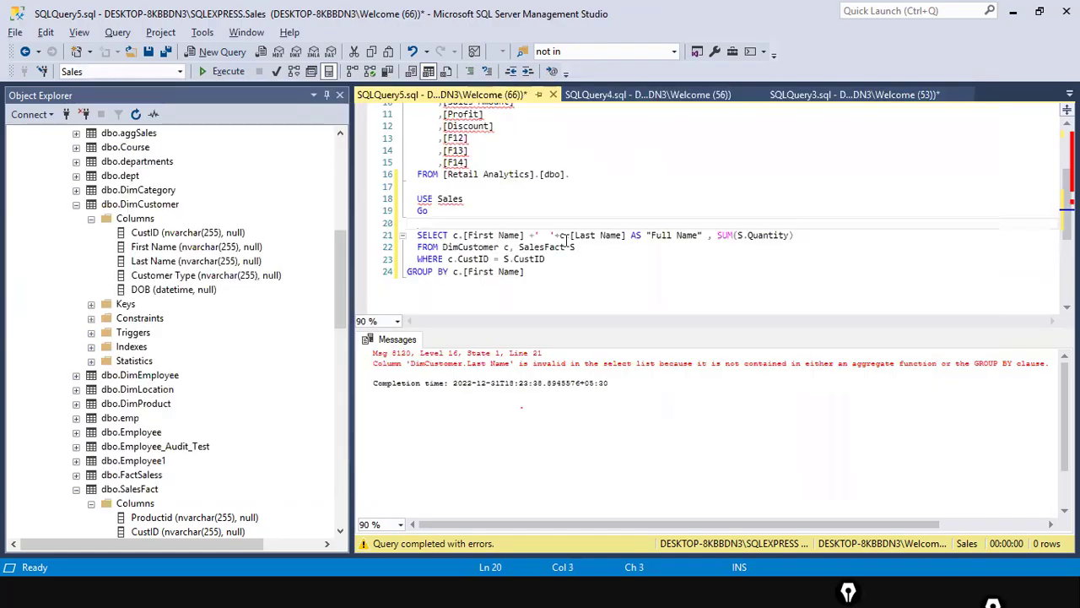
{"action": "left_click", "coordinate": [571, 235]}
{"action": "type", "text": "c."}
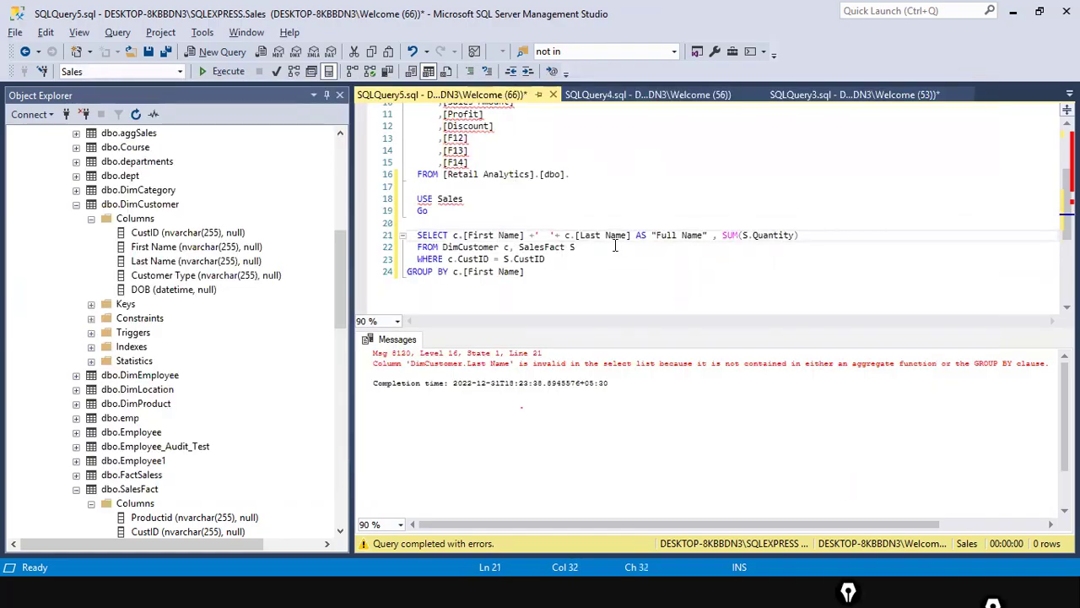
{"action": "key", "text": "Delete"}
{"action": "key", "text": "Delete"}
{"action": "key", "text": "Delete"}
{"action": "key", "text": "Delete"}
{"action": "key", "text": "Delete"}
{"action": "key", "text": "Delete"}
{"action": "key", "text": "Delete"}
{"action": "key", "text": "Delete"}
{"action": "key", "text": "Delete"}
{"action": "key", "text": "Delete"}
{"action": "key", "text": "Delete"}
{"action": "type", "text": "'+ c."}
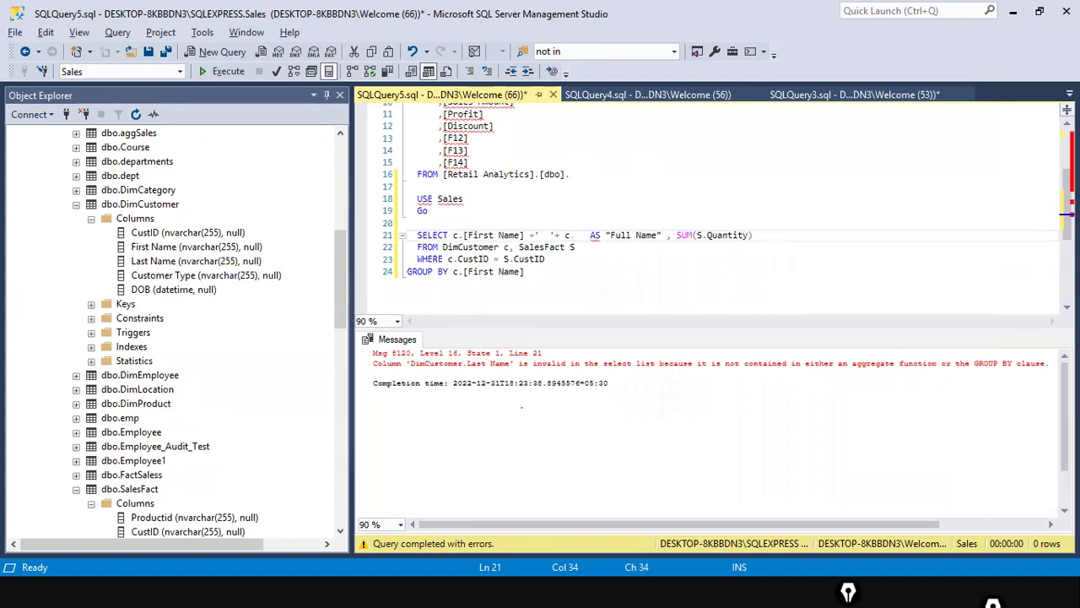
{"action": "type", "text": "last"}
{"action": "key", "text": "Tab"}
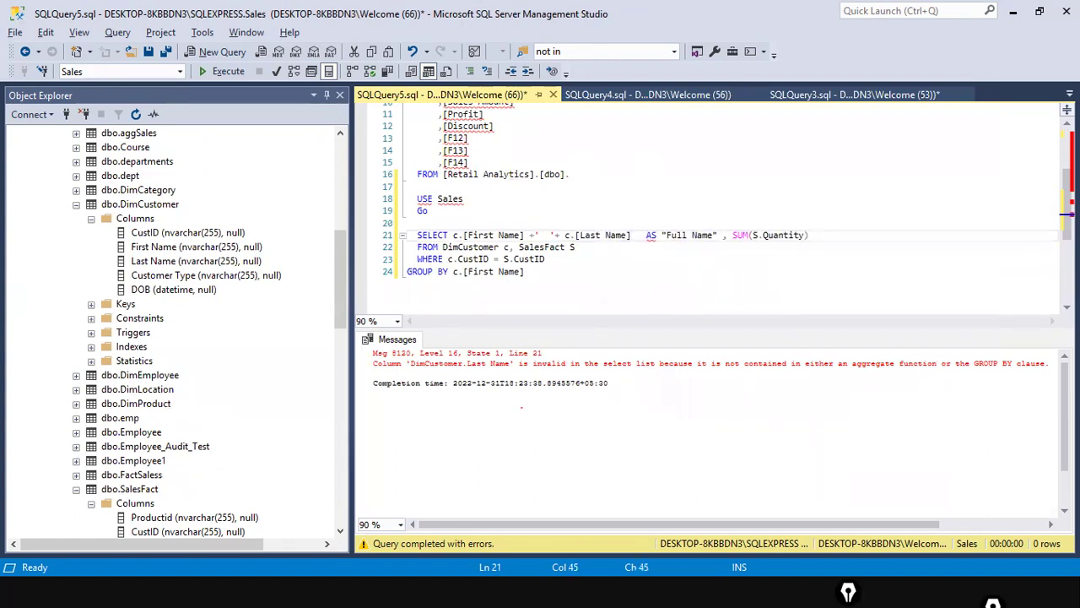
{"action": "key", "text": "Delete"}
Execute lines 21 to 24 with the re-entered c.[Last Name] column
{"action": "key", "text": "Home"}
{"action": "key", "text": "shift+Down"}
{"action": "key", "text": "shift+Down"}
{"action": "key", "text": "shift+Down"}
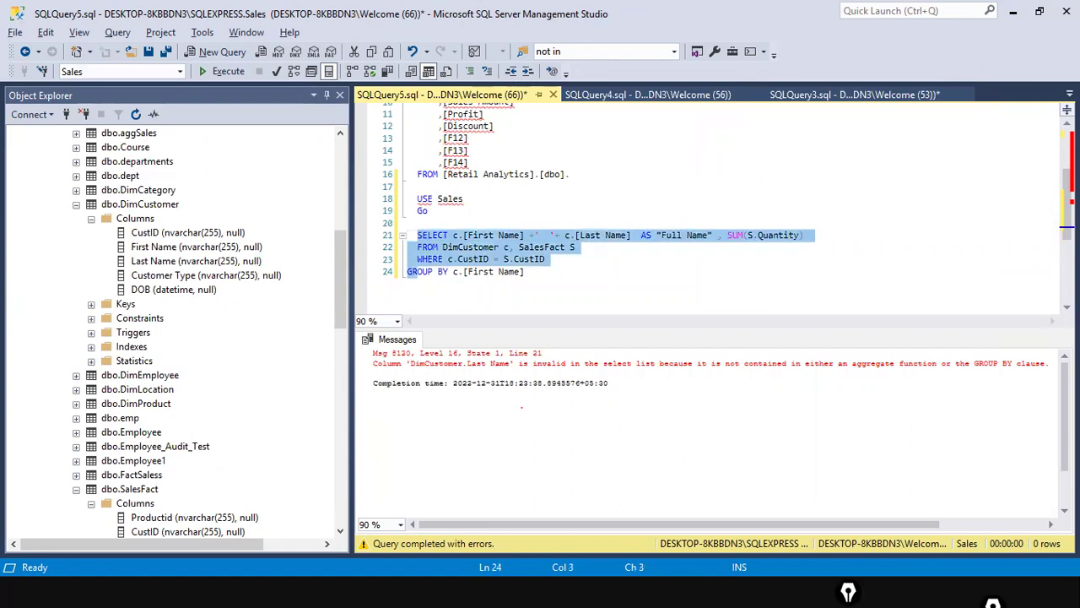
{"action": "key", "text": "shift+End"}
{"action": "key", "text": "F5"}
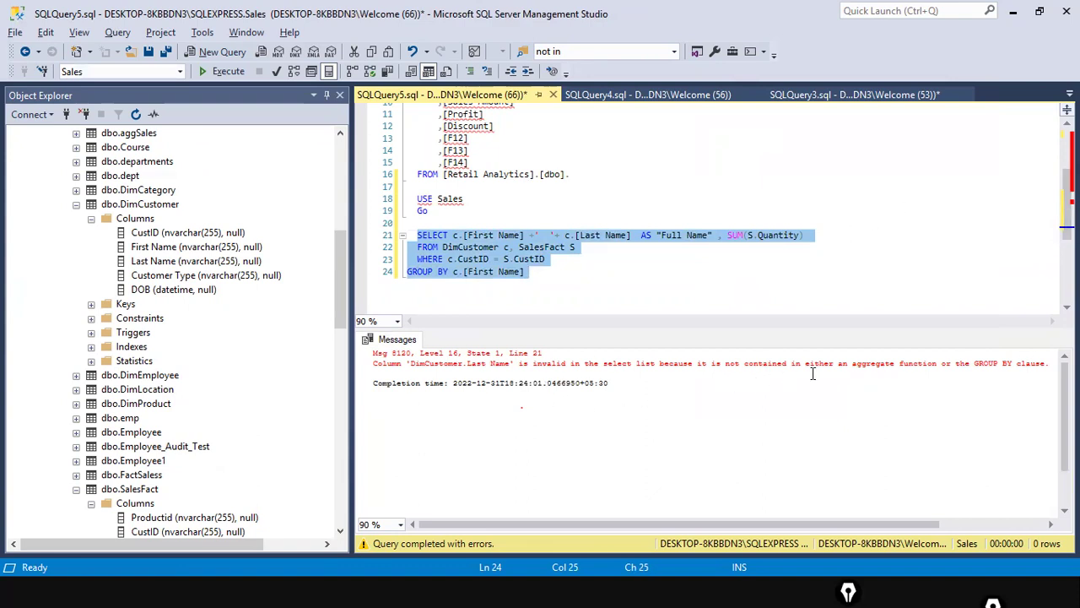
Replace c.[First Name] in the GROUP BY clause with the alias "Full Name" and execute the query
{"action": "left_click", "coordinate": [502, 287]}
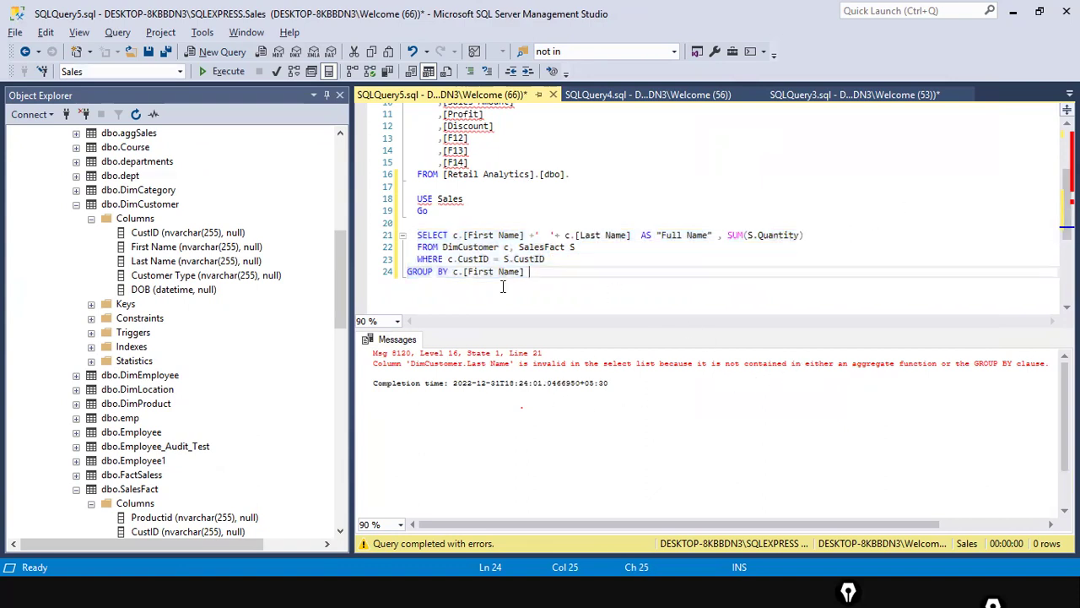
{"action": "left_click_drag", "start_coordinate": [453, 236], "coordinate": [590, 236]}
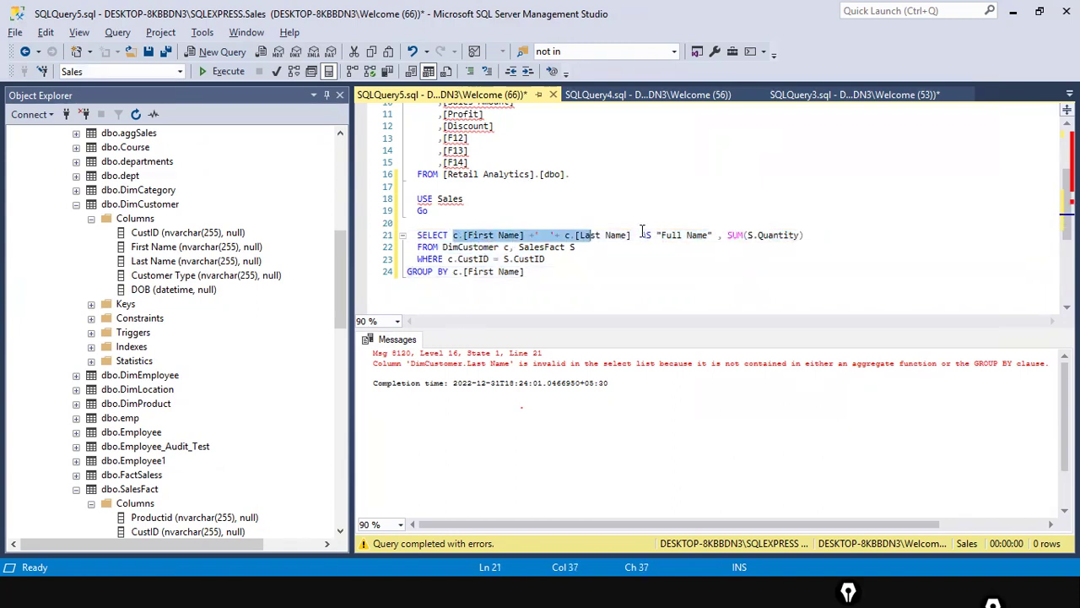
{"action": "left_click_drag", "start_coordinate": [656, 237], "coordinate": [715, 238]}
{"action": "key", "text": "ctrl+c"}
{"action": "left_click_drag", "start_coordinate": [456, 272], "coordinate": [581, 273]}
{"action": "key", "text": "ctrl+v"}
{"action": "left_click", "coordinate": [412, 235], "text": "shift"}
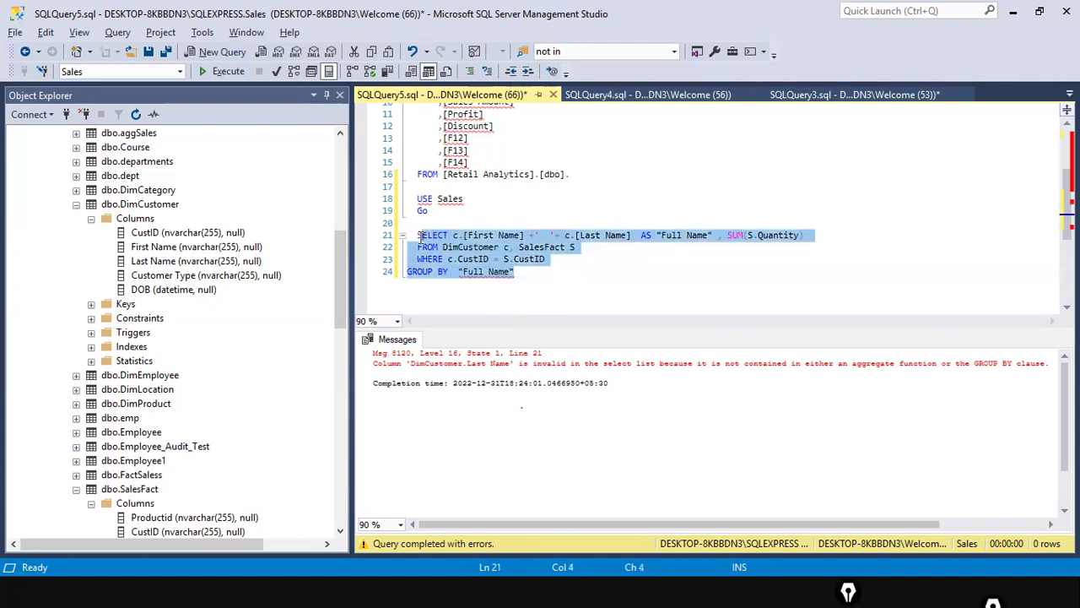
{"action": "left_click", "coordinate": [223, 73]}
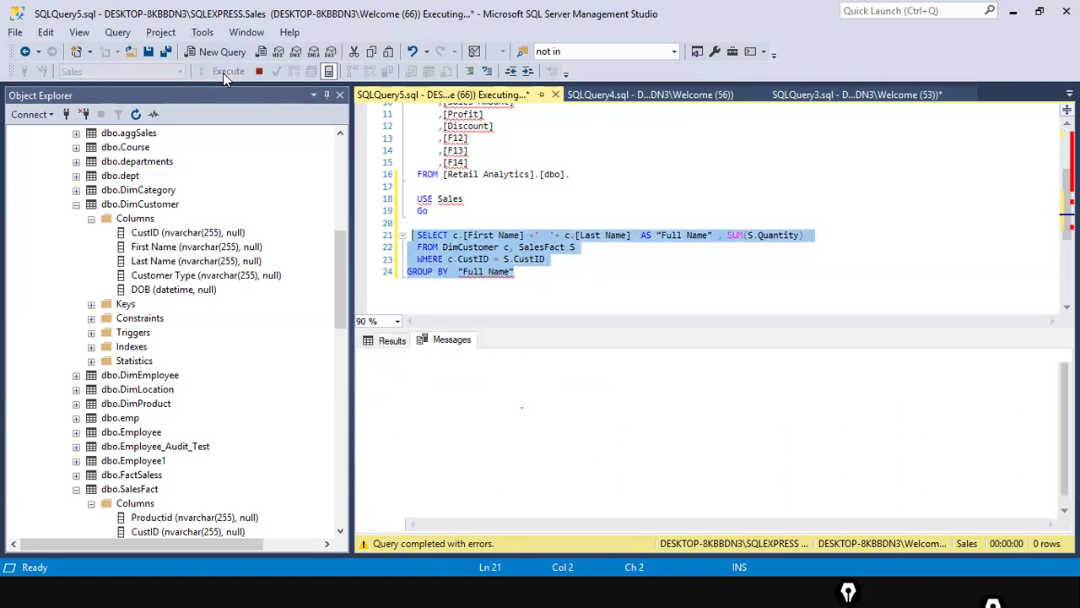
Replace the "Full Name" alias in the GROUP BY clause with c.[First Name] +' '+ c.[Last Name] AS "Full Name" and execute the query
{"action": "left_click", "coordinate": [545, 281]}
{"action": "left_click_drag", "start_coordinate": [452, 235], "coordinate": [714, 237]}
{"action": "key", "text": "ctrl+c"}
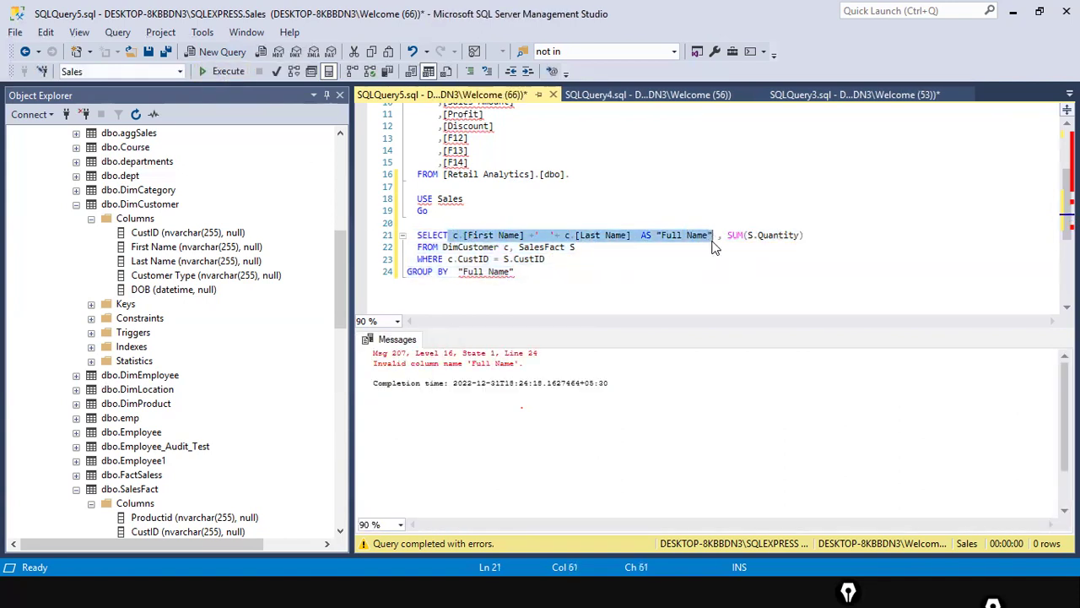
{"action": "left_click", "coordinate": [462, 279]}
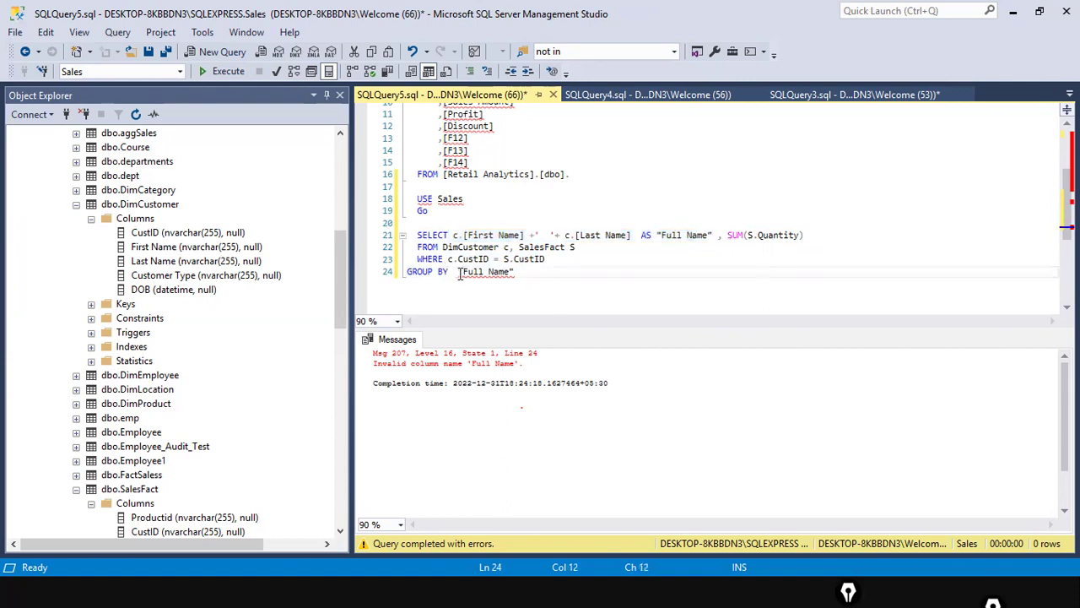
{"action": "left_click_drag", "start_coordinate": [458, 271], "coordinate": [533, 272]}
{"action": "key", "text": "ctrl+v"}
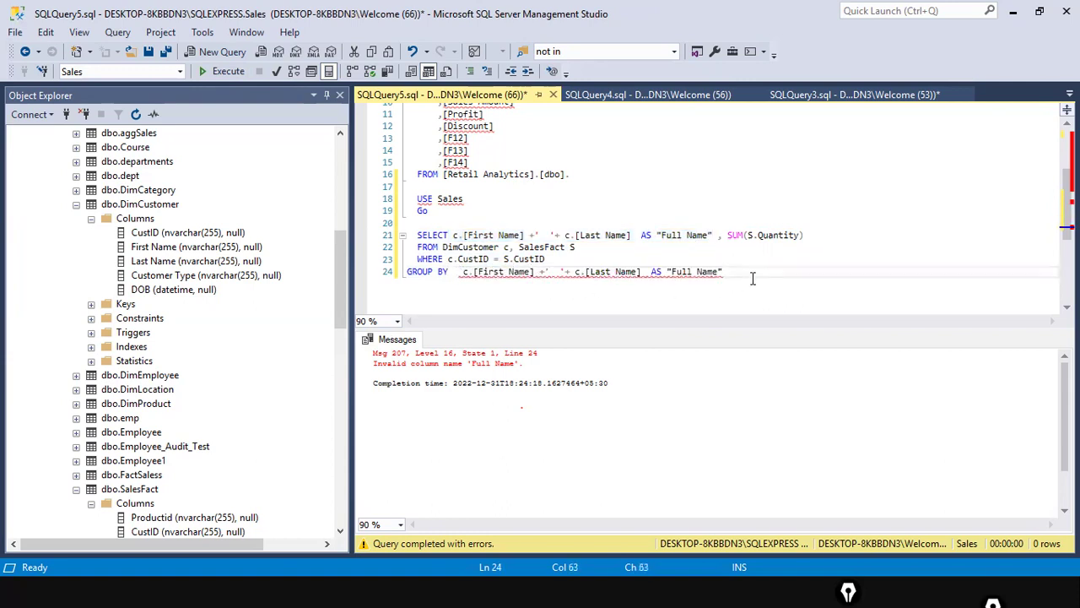
{"action": "left_click", "coordinate": [419, 236], "text": "shift"}
{"action": "left_click", "coordinate": [398, 244], "text": "shift"}
{"action": "left_click", "coordinate": [405, 223], "text": "shift"}
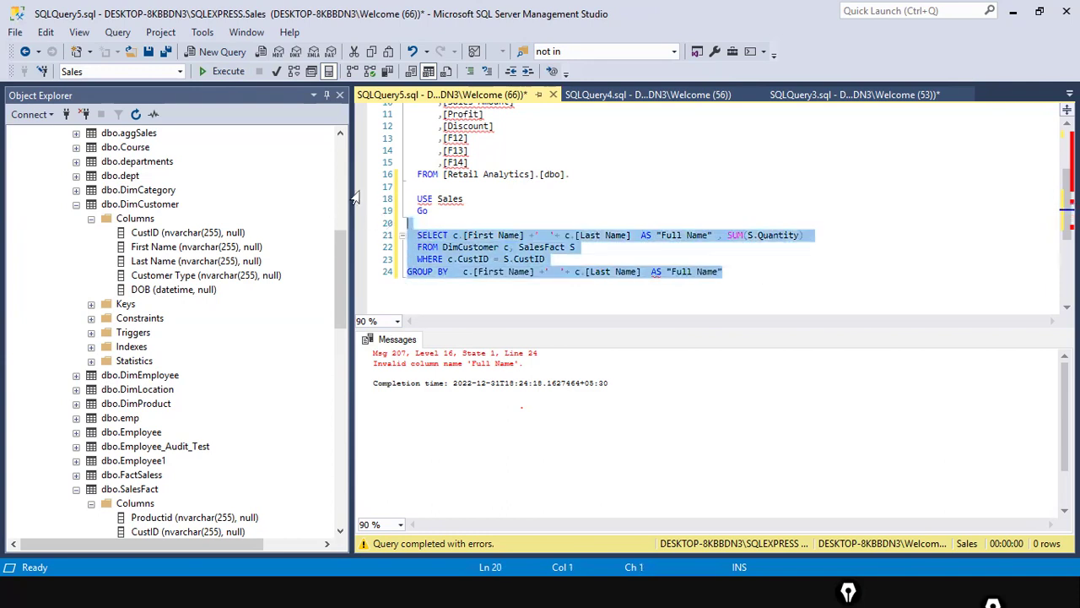
{"action": "left_click", "coordinate": [226, 73]}
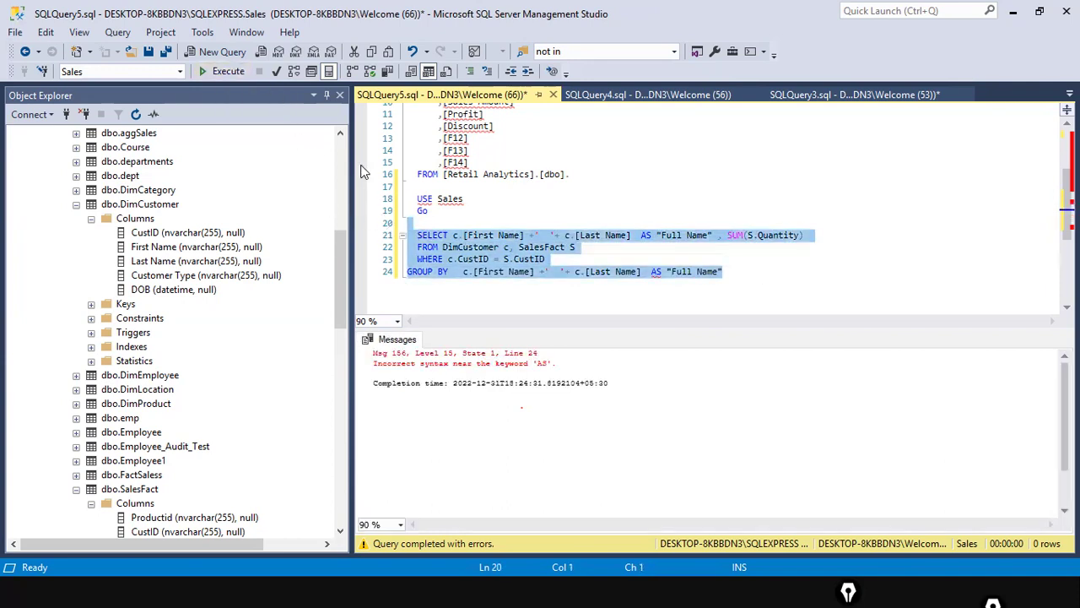
Remove AS "Full Name" from the GROUP BY clause and execute the SELECT query
{"action": "left_click", "coordinate": [576, 273]}
{"action": "left_click_drag", "start_coordinate": [653, 271], "coordinate": [407, 223]}
{"action": "key", "text": "Delete"}
{"action": "left_click", "coordinate": [215, 72]}
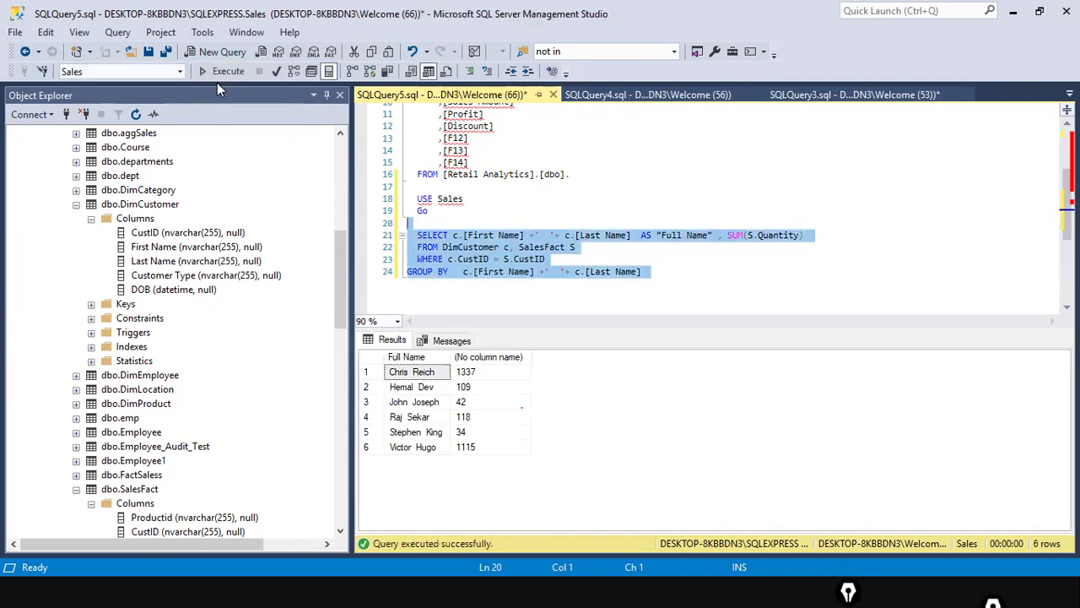
Copy the complete SELECT query on lines 21 to 24 and switch to Power BI Desktop
{"action": "left_click", "coordinate": [723, 307]}
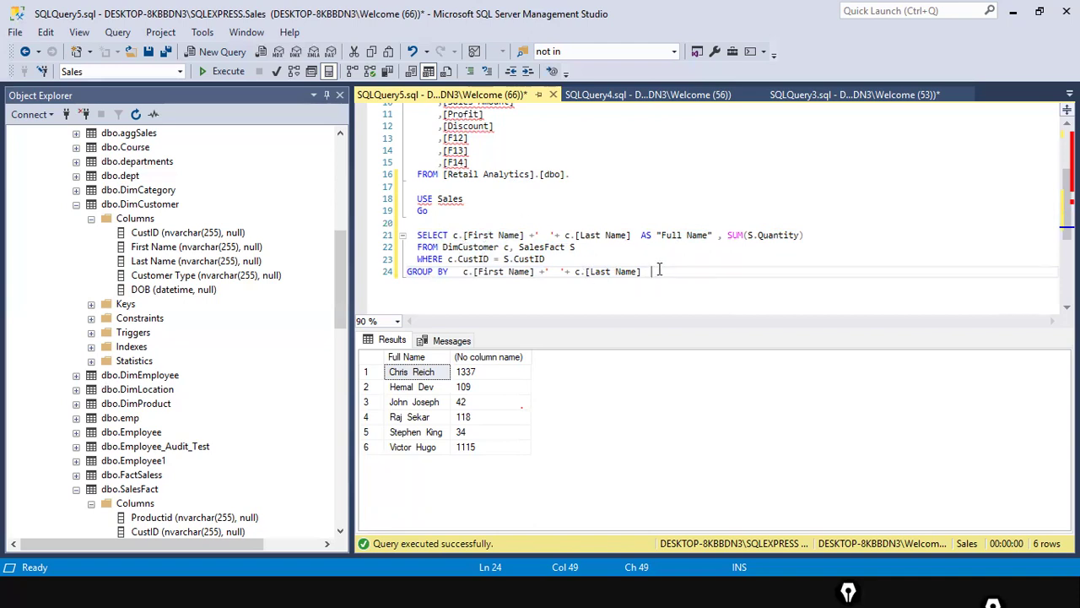
{"action": "left_click_drag", "start_coordinate": [661, 277], "coordinate": [412, 235]}
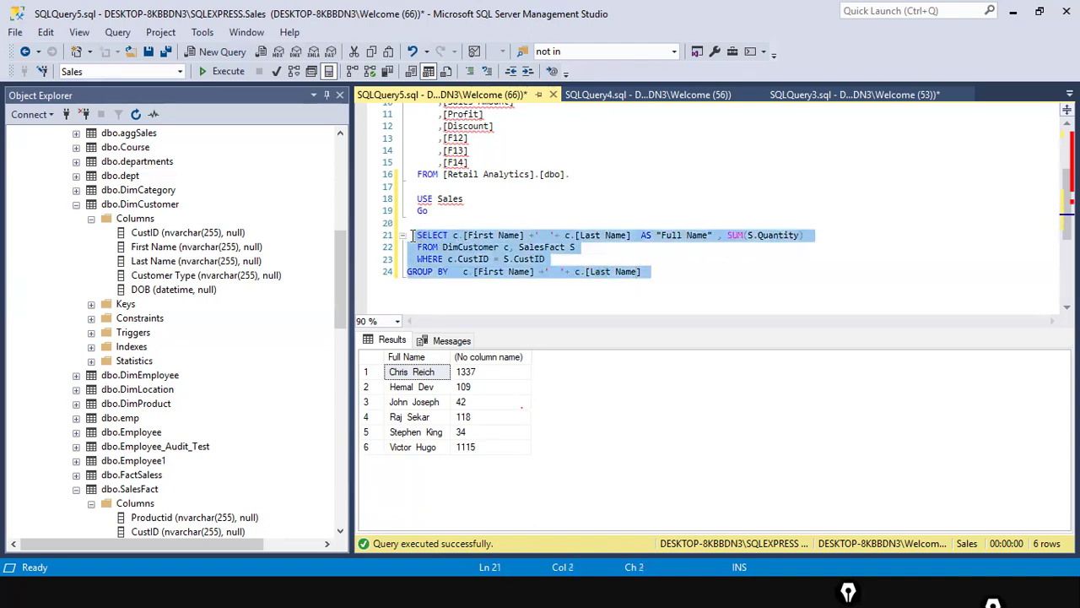
{"action": "right_click", "coordinate": [450, 264]}
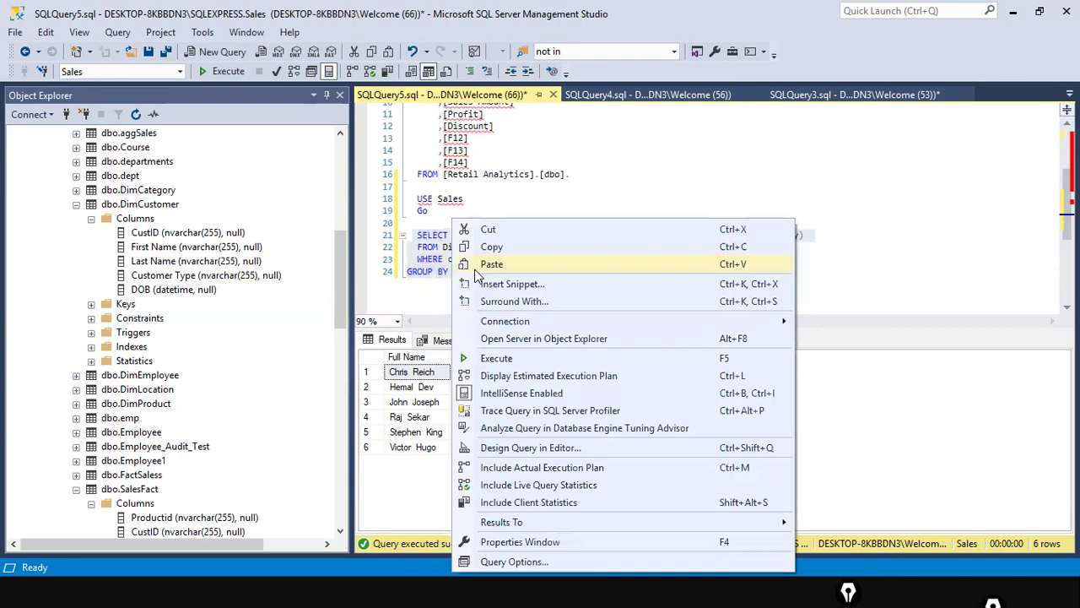
{"action": "left_click", "coordinate": [497, 247]}
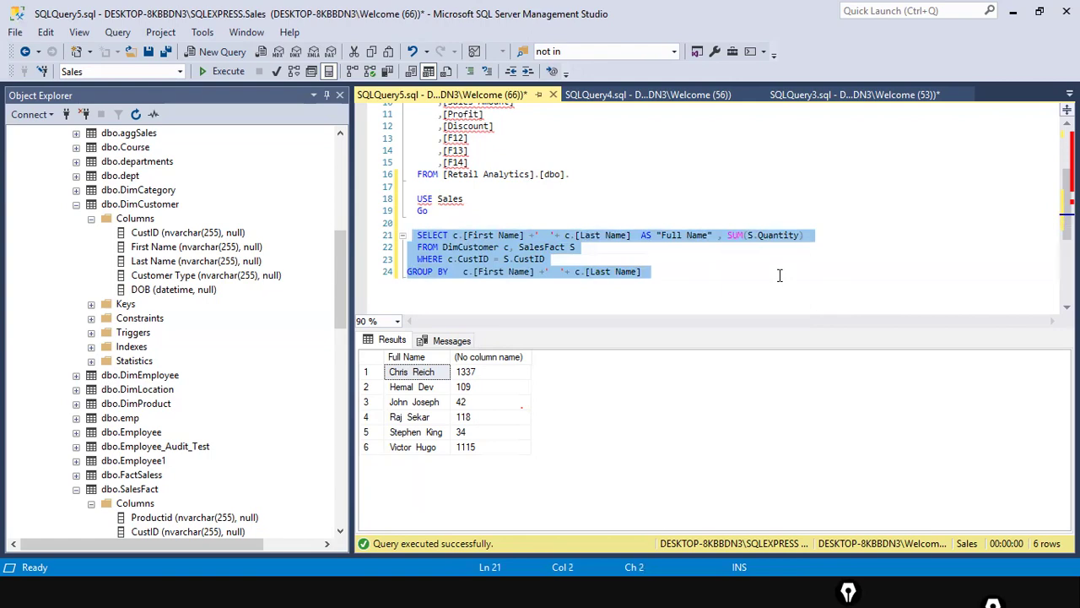
{"action": "key", "text": "alt+Tab"}
{"action": "key", "text": "alt+Tab"}
{"action": "key", "text": "alt+Tab"}
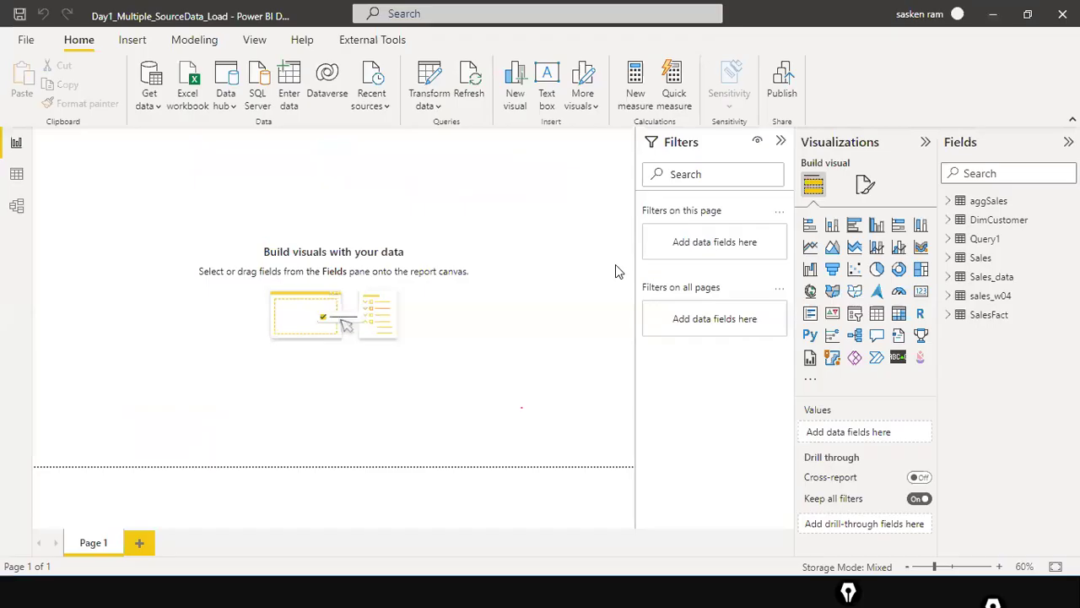
{"action": "left_click", "coordinate": [149, 105]}
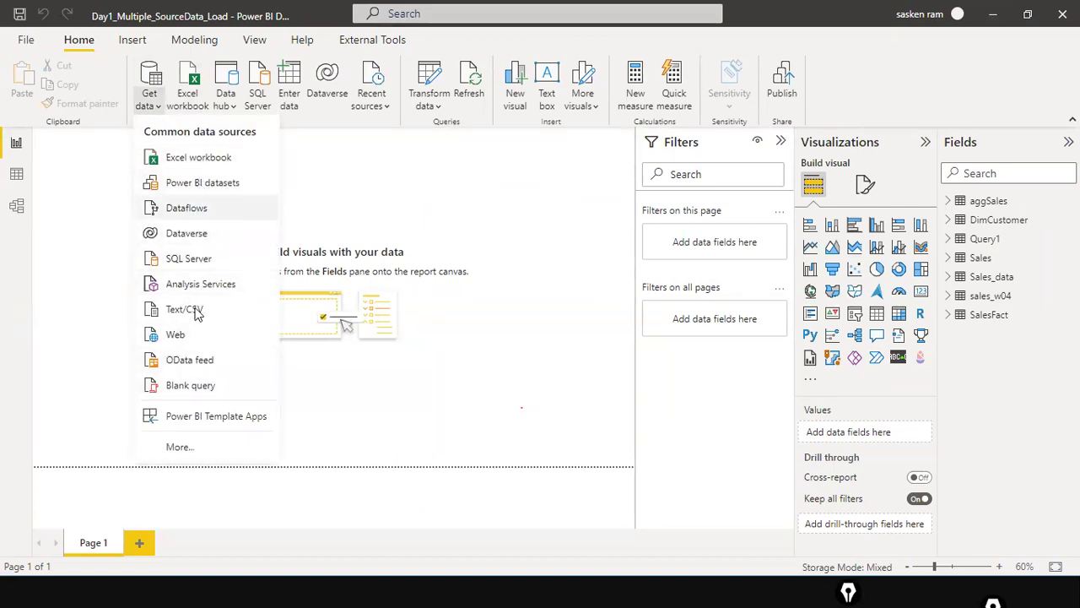
{"action": "left_click", "coordinate": [206, 260]}
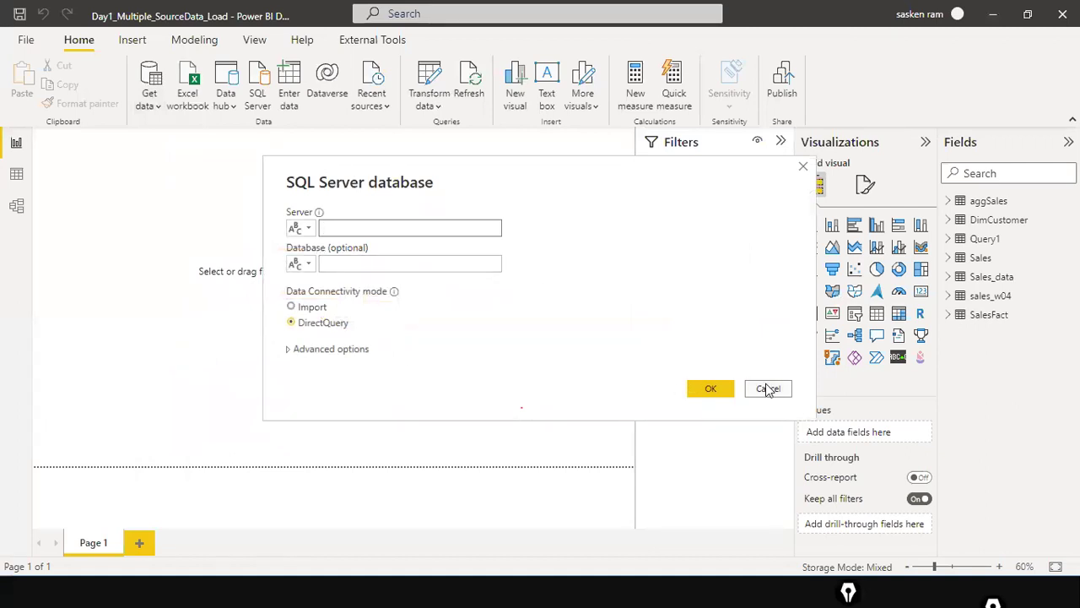
{"action": "left_click", "coordinate": [768, 389]}
{"action": "key", "text": "alt+Tab"}
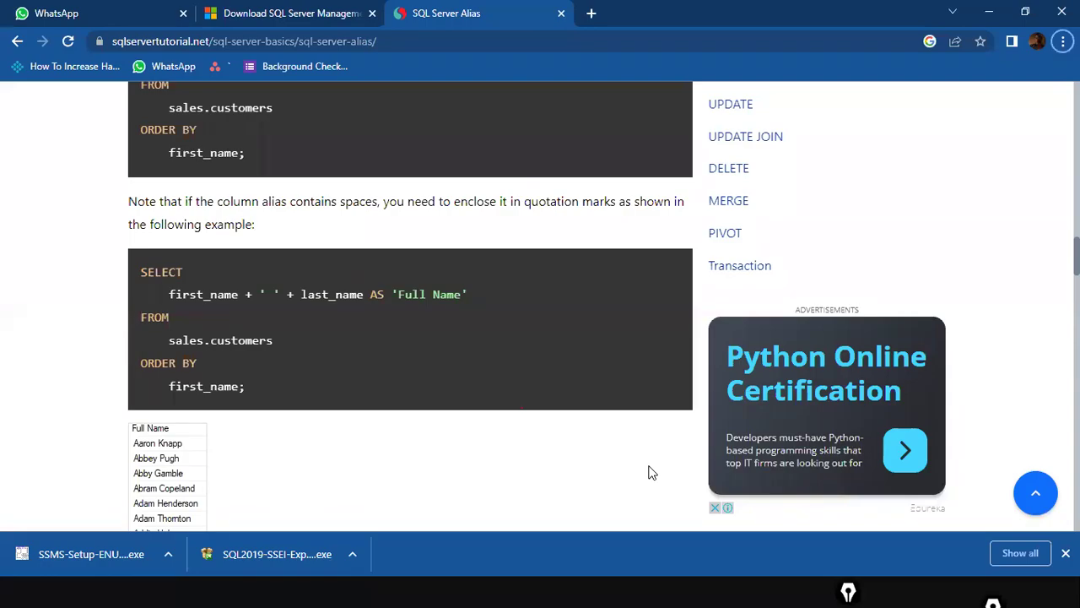
{"action": "key", "text": "alt+Tab"}
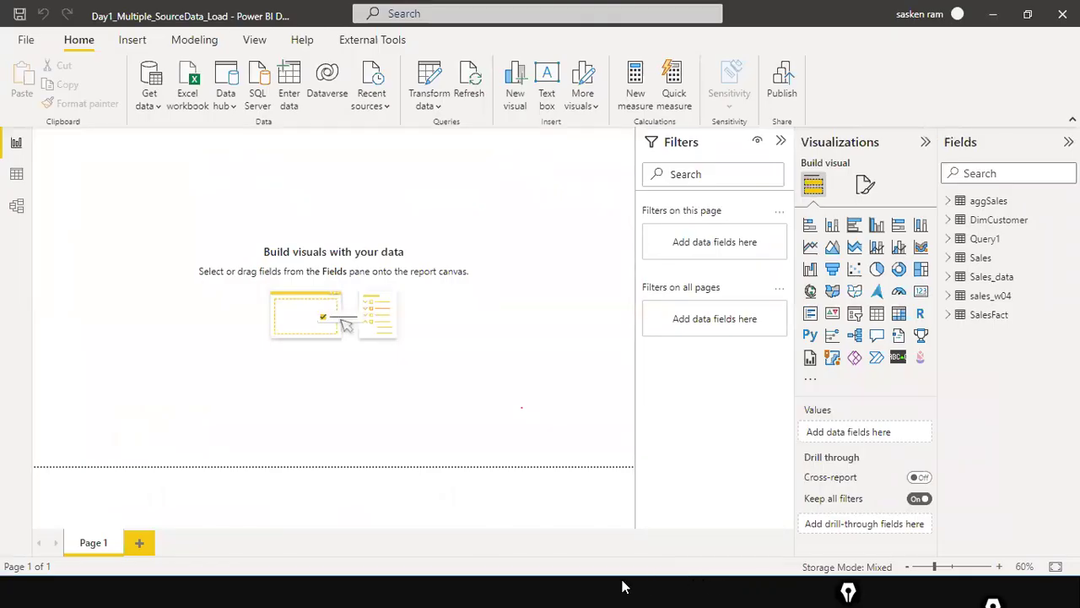
{"action": "key", "text": "super"}
{"action": "key", "text": "super"}
In the Power Query Editor, replace the SQL statement in the Source step of Query1 with the copied query, and close the editor
{"action": "left_click", "coordinate": [430, 105]}
{"action": "left_click", "coordinate": [442, 137]}
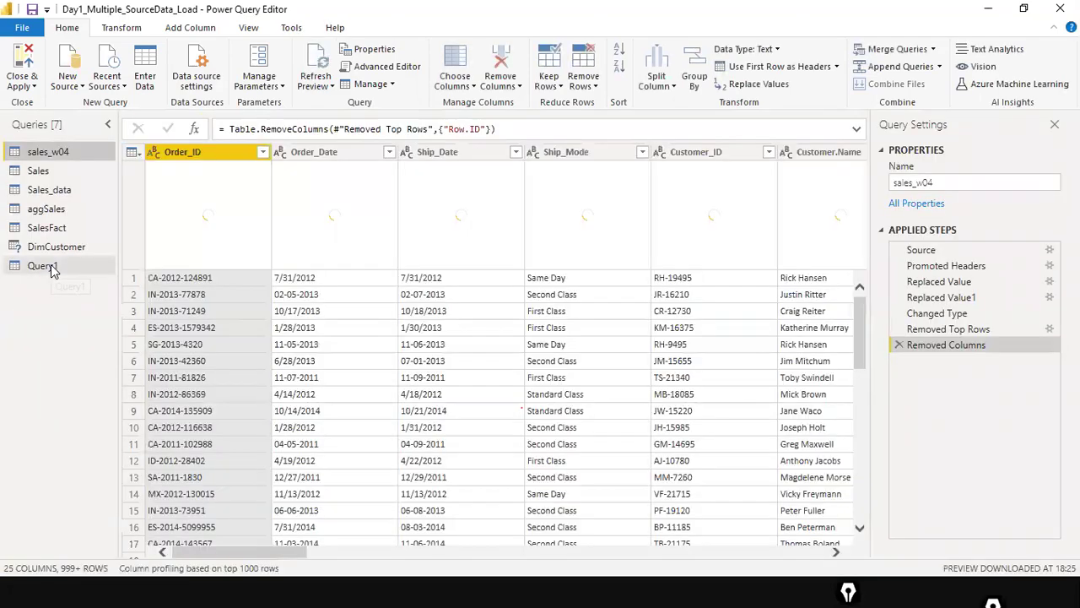
{"action": "left_click", "coordinate": [50, 267]}
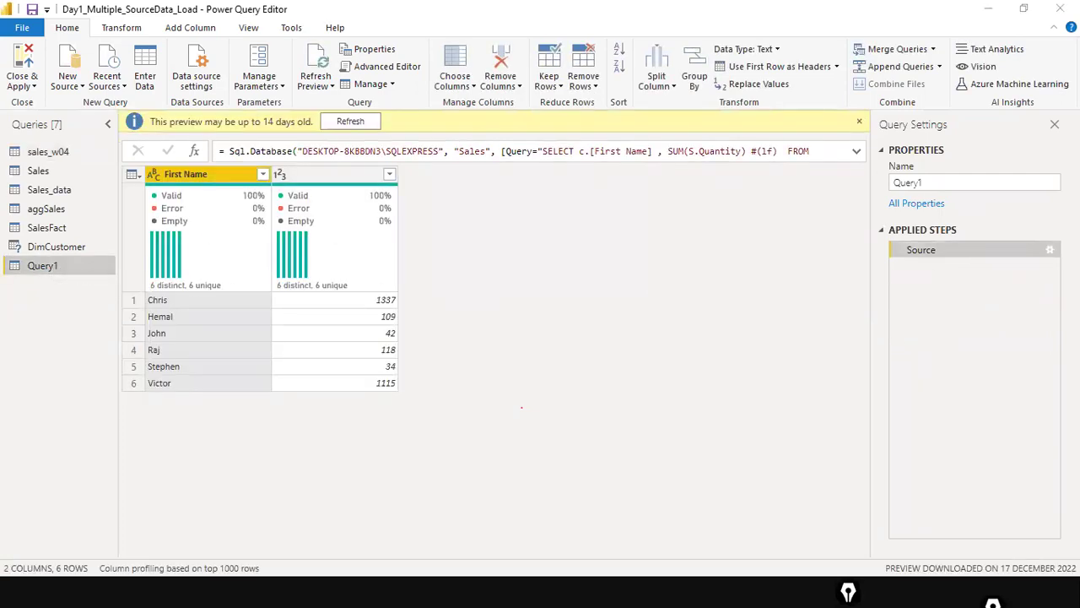
{"action": "left_click", "coordinate": [1050, 250]}
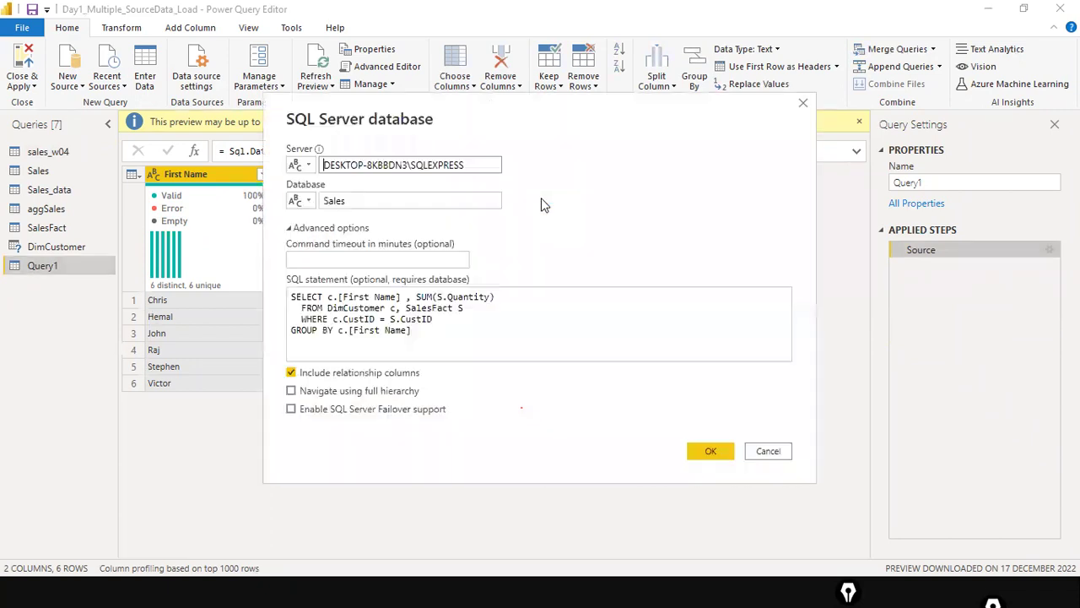
{"action": "left_click", "coordinate": [457, 319]}
{"action": "key", "text": "ctrl+a"}
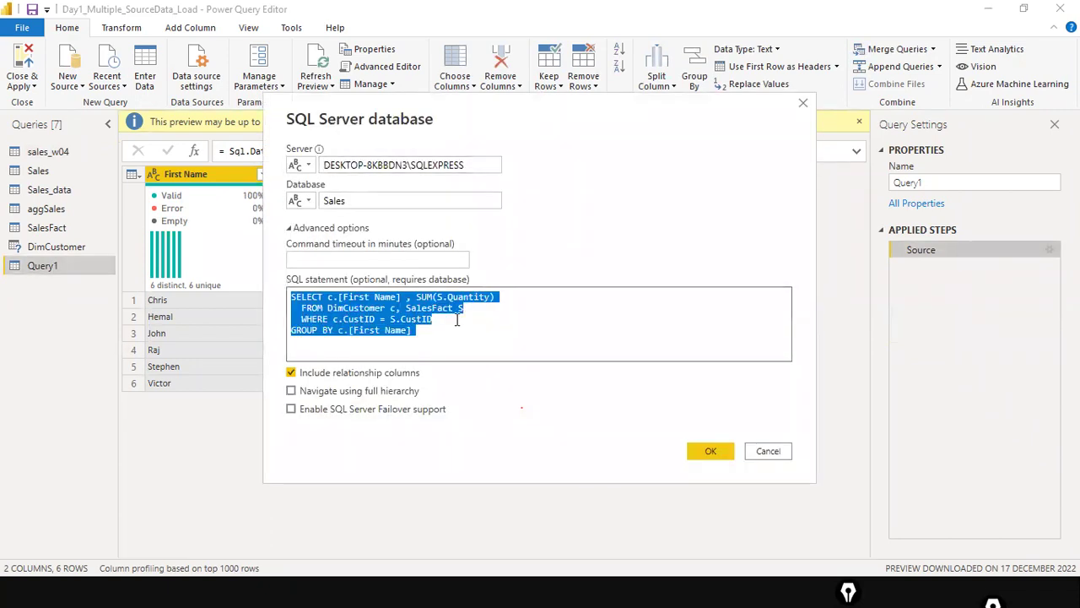
{"action": "key", "text": "ctrl+v"}
{"action": "left_click", "coordinate": [707, 450]}
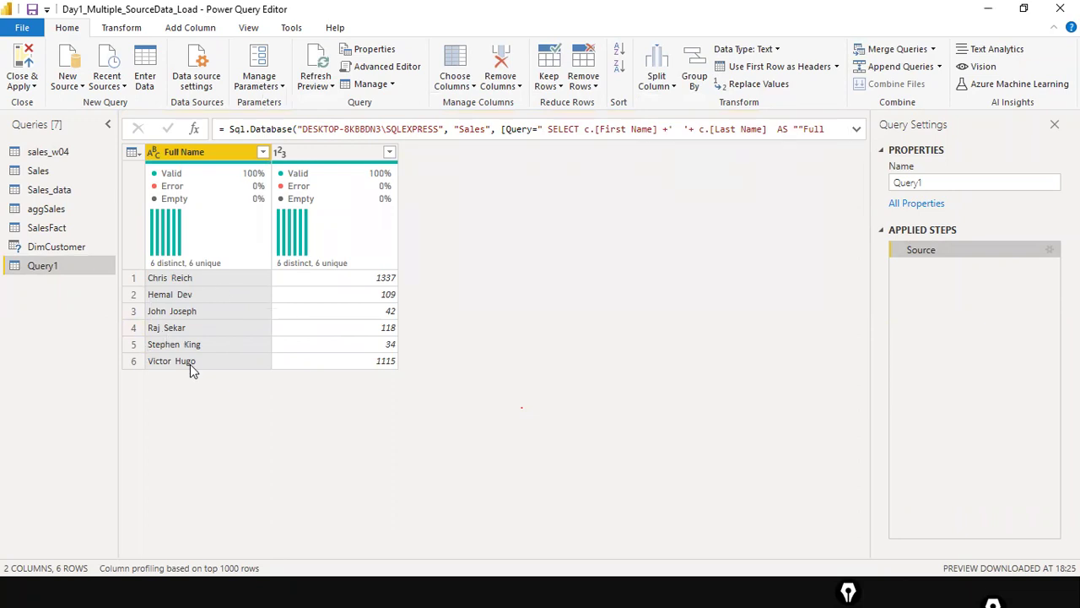
{"action": "left_click", "coordinate": [22, 27]}
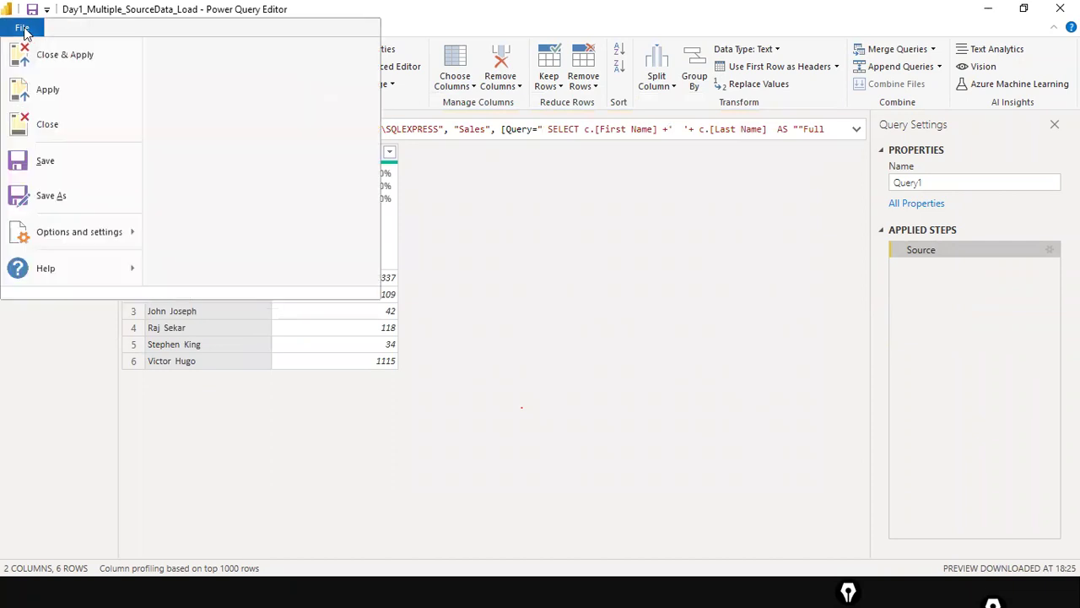
{"action": "key", "text": "Escape"}
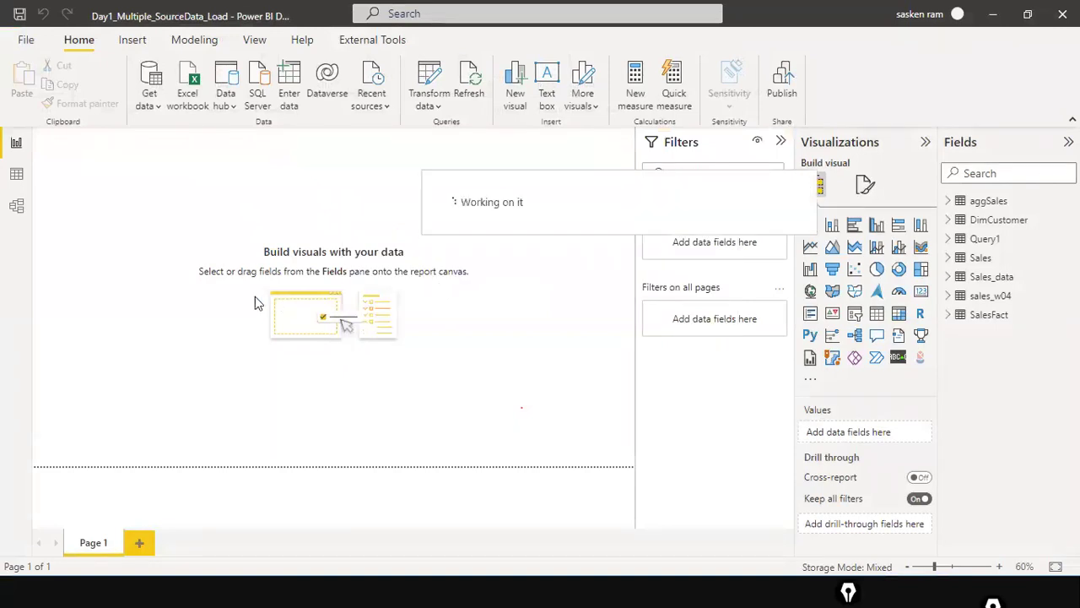
Switch to SQL Server Management Studio and add blank lines below the GROUP BY clause
{"action": "key", "text": "alt+Tab"}
{"action": "key", "text": "alt+Tab"}
{"action": "key", "text": "alt+Tab"}
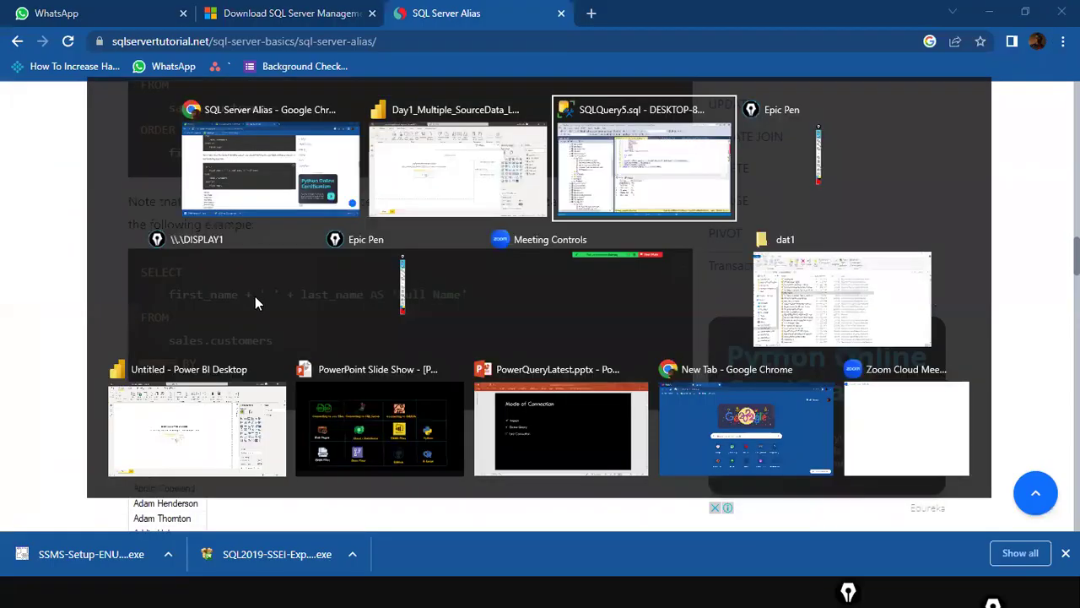
{"action": "left_click", "coordinate": [532, 314]}
{"action": "left_click", "coordinate": [787, 288]}
{"action": "key", "text": "Return"}
{"action": "key", "text": "Return"}
{"action": "key", "text": "Return"}
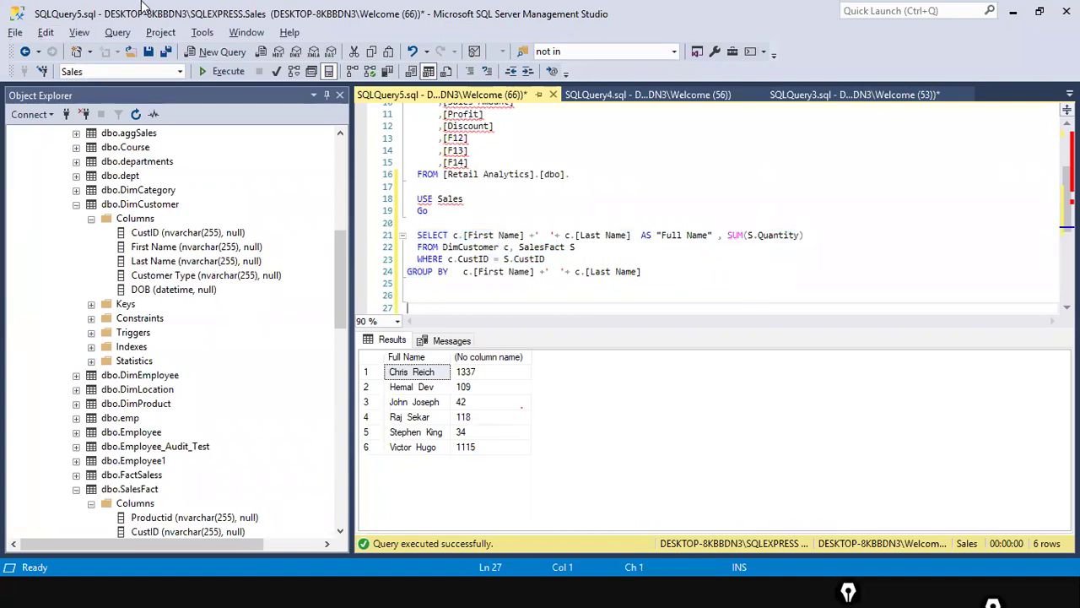
{"action": "left_click_drag", "start_coordinate": [711, 296], "coordinate": [424, 224]}
{"action": "left_click", "coordinate": [672, 275]}
{"action": "left_click_drag", "start_coordinate": [673, 275], "coordinate": [304, 225]}
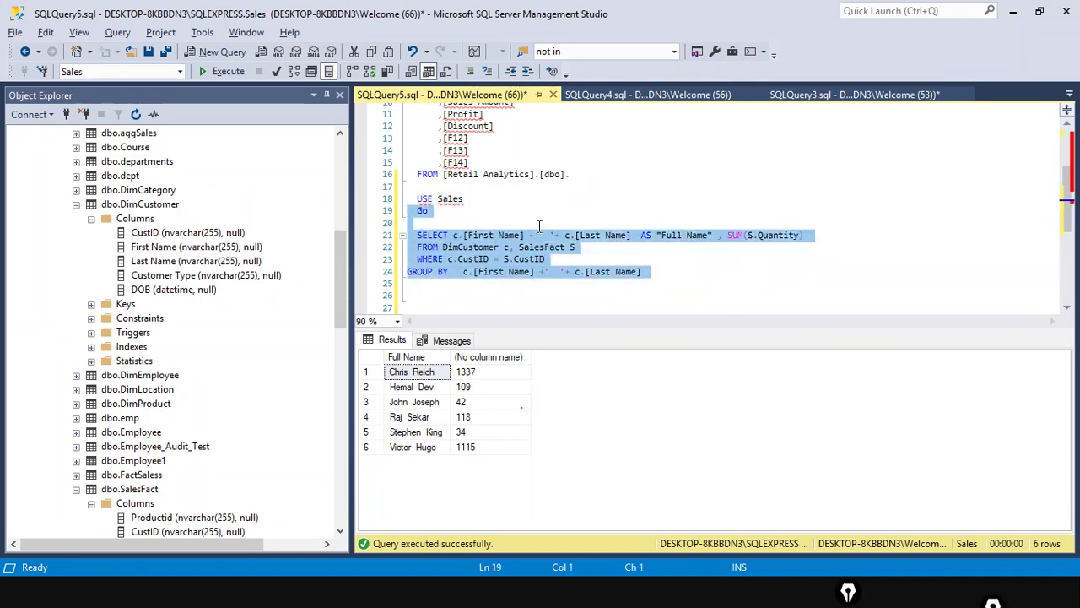
{"action": "left_click", "coordinate": [620, 257]}
{"action": "left_click", "coordinate": [616, 300]}
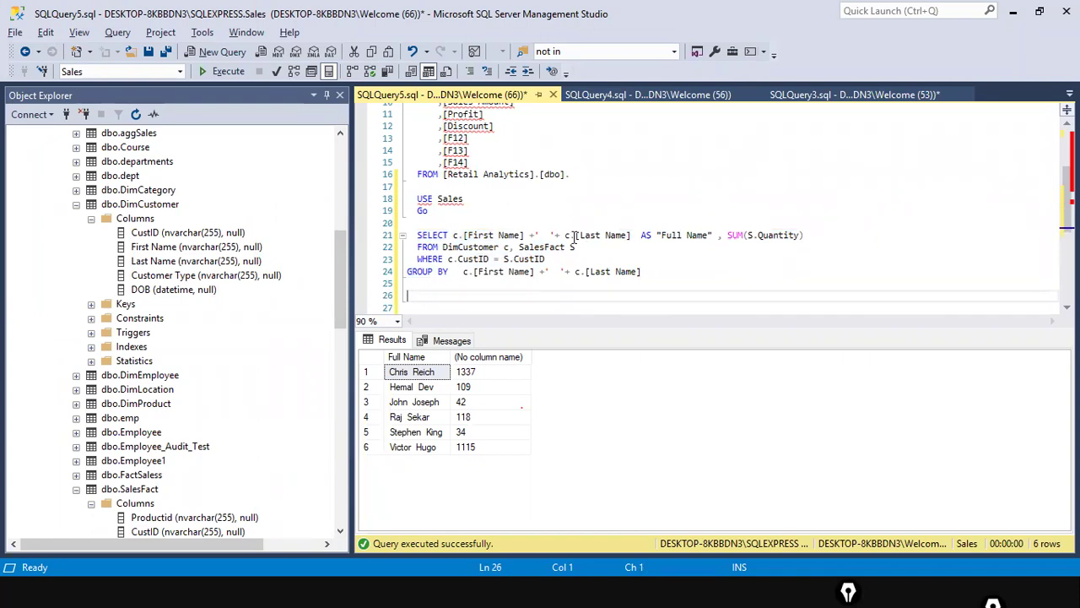
{"action": "left_click", "coordinate": [555, 273]}
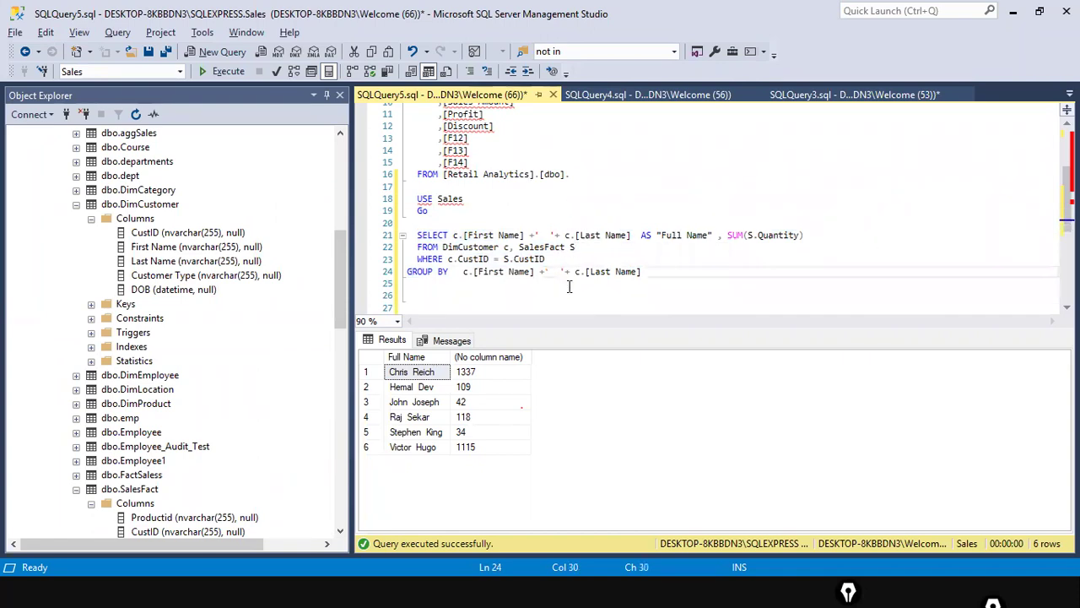
Switch back to Power BI Desktop and start a new SQL Server database connection
{"action": "key", "text": "alt+Tab"}
{"action": "key", "text": "alt+Tab"}
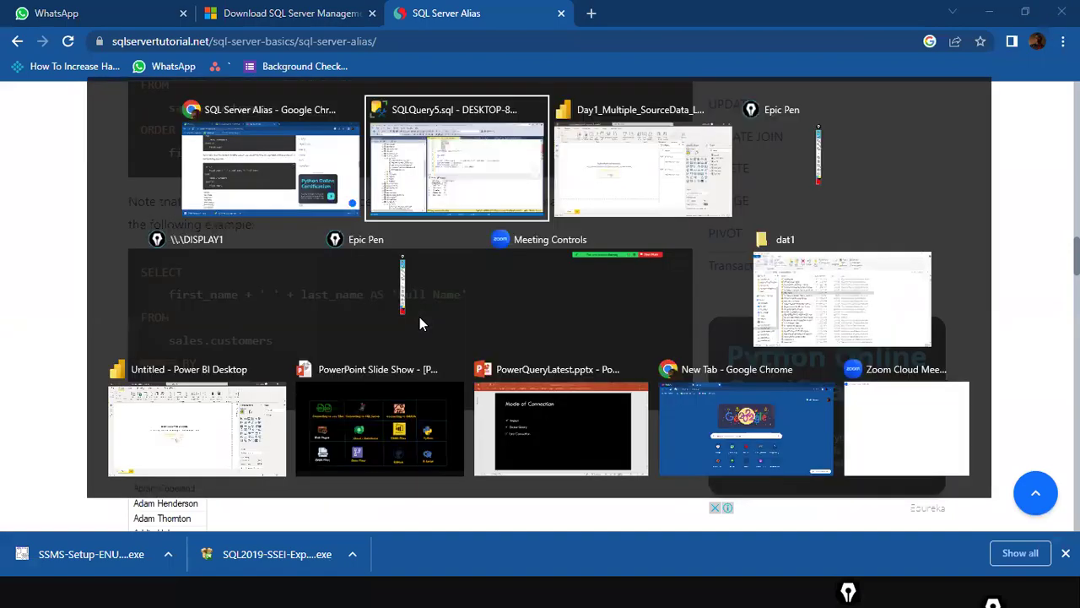
{"action": "key", "text": "alt+Tab"}
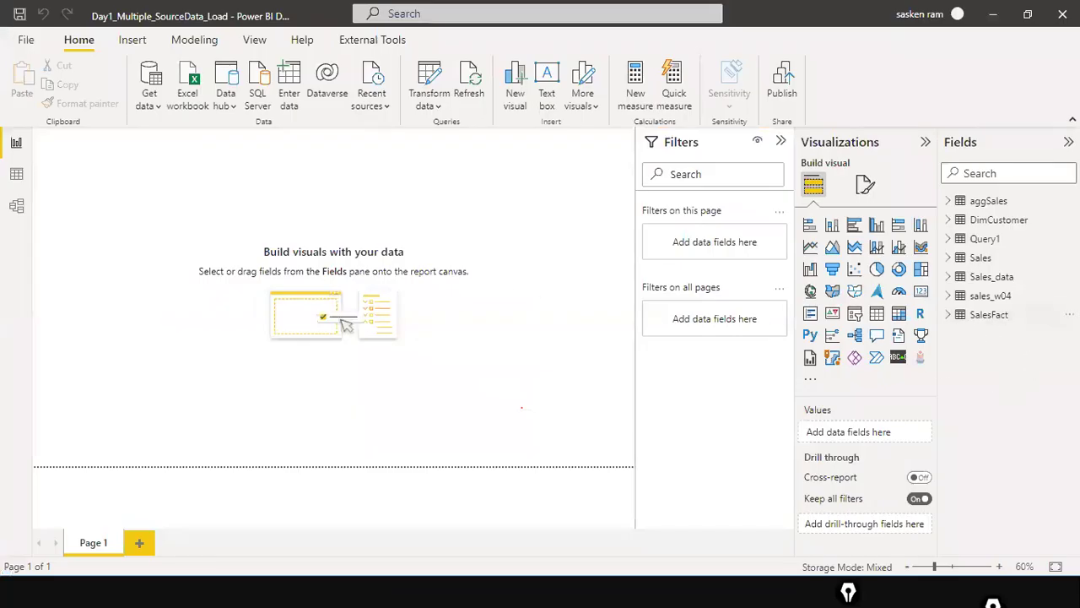
{"action": "left_click", "coordinate": [147, 101]}
{"action": "left_click", "coordinate": [208, 262]}
Copy the server name DESKTOP-8KBBDN3\SQLEXPRESS from the Management Studio Database Engine connection dialog and enter it as the Power BI connection's server
{"action": "key", "text": "alt+Tab"}
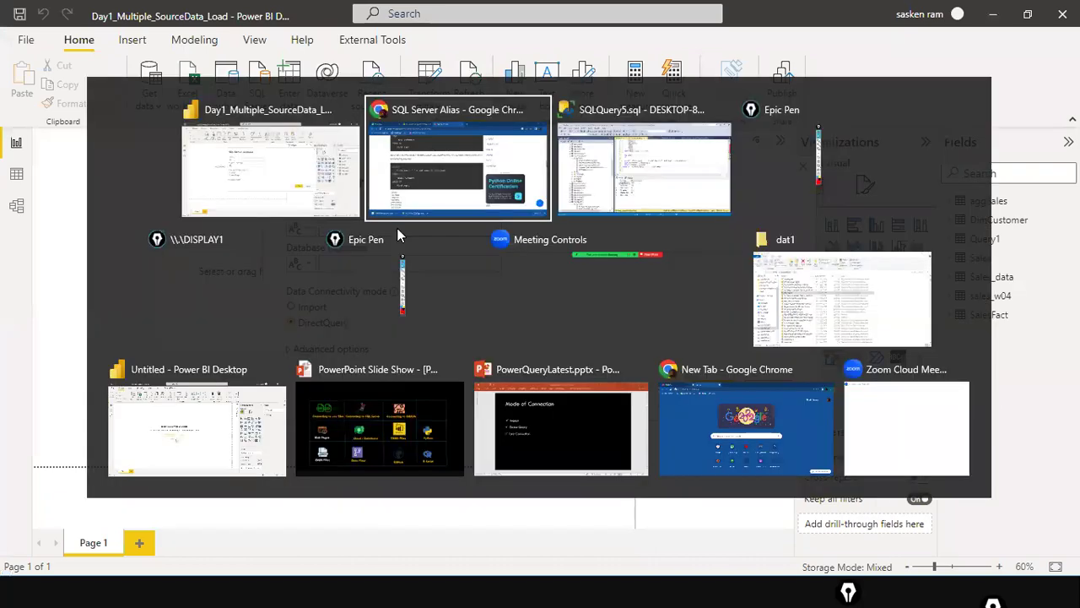
{"action": "left_click", "coordinate": [29, 114]}
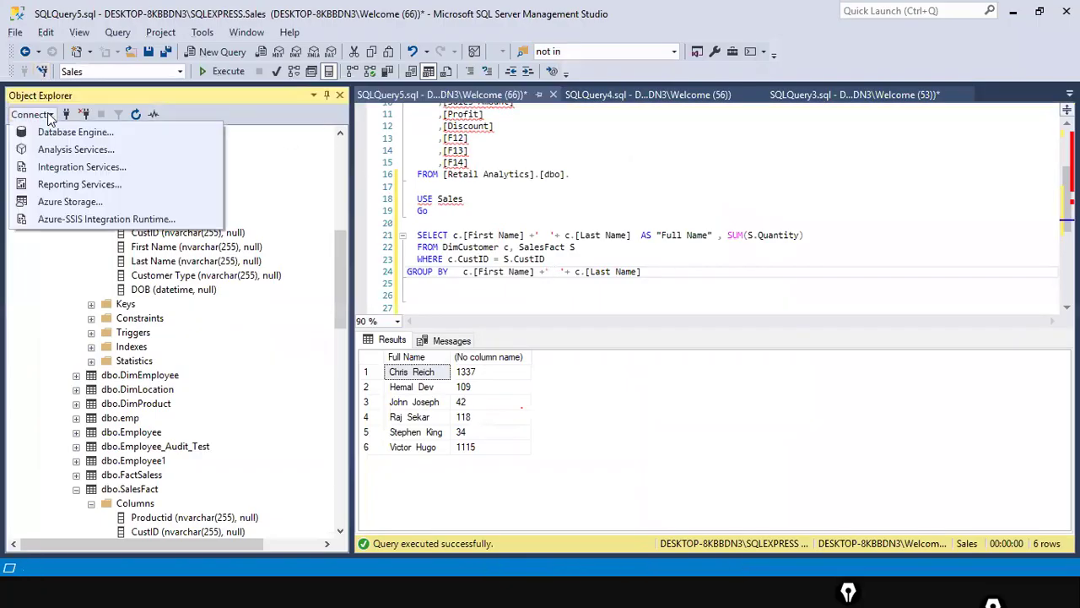
{"action": "left_click", "coordinate": [64, 133]}
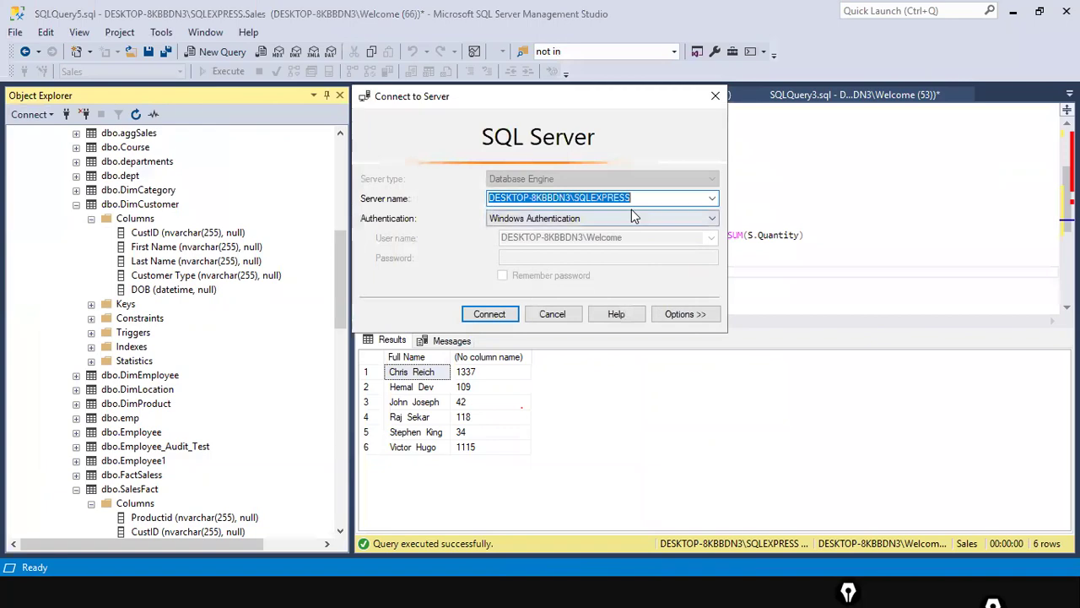
{"action": "right_click", "coordinate": [621, 201]}
{"action": "left_click", "coordinate": [651, 250]}
{"action": "key", "text": "alt+Tab"}
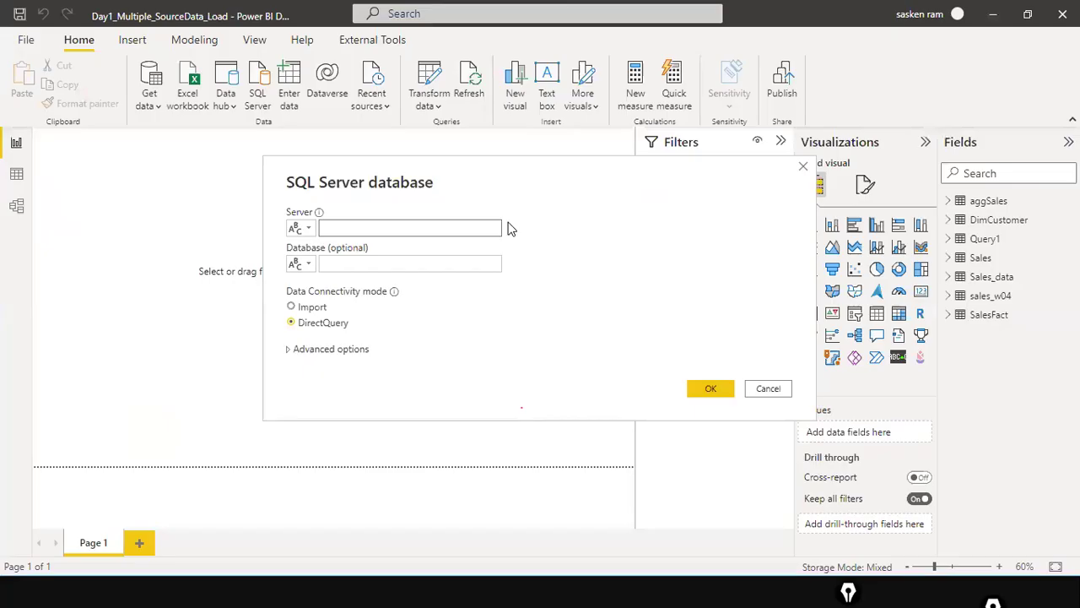
{"action": "key", "text": "ctrl+v"}
Set the connection's database to Sales with Import connectivity mode, and expand the advanced options to enter a SQL statement
{"action": "left_click", "coordinate": [400, 265]}
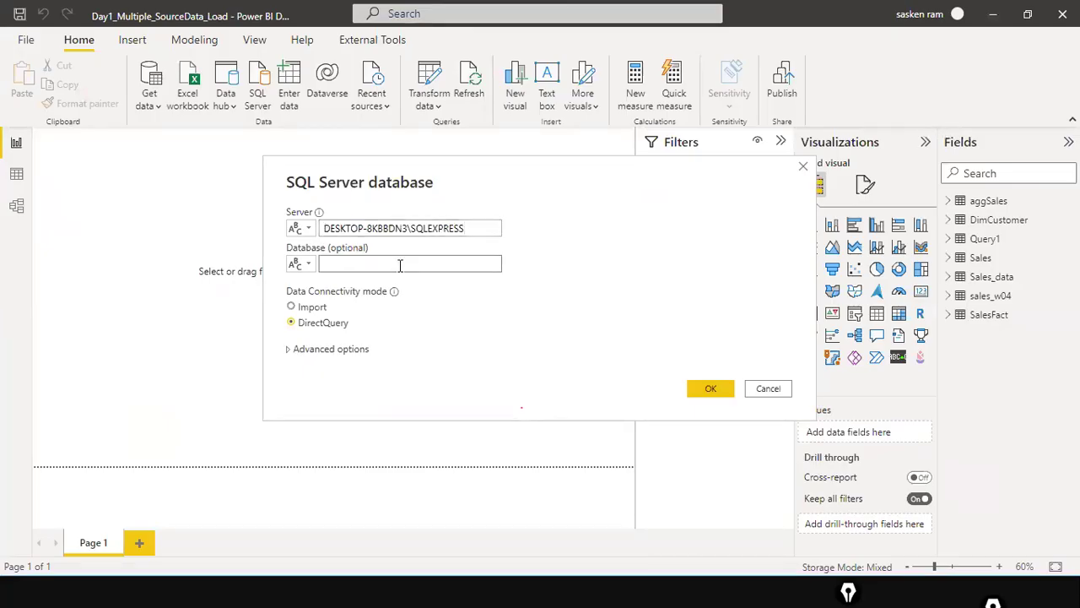
{"action": "type", "text": "Sales"}
{"action": "left_click", "coordinate": [292, 308]}
{"action": "left_click", "coordinate": [325, 348]}
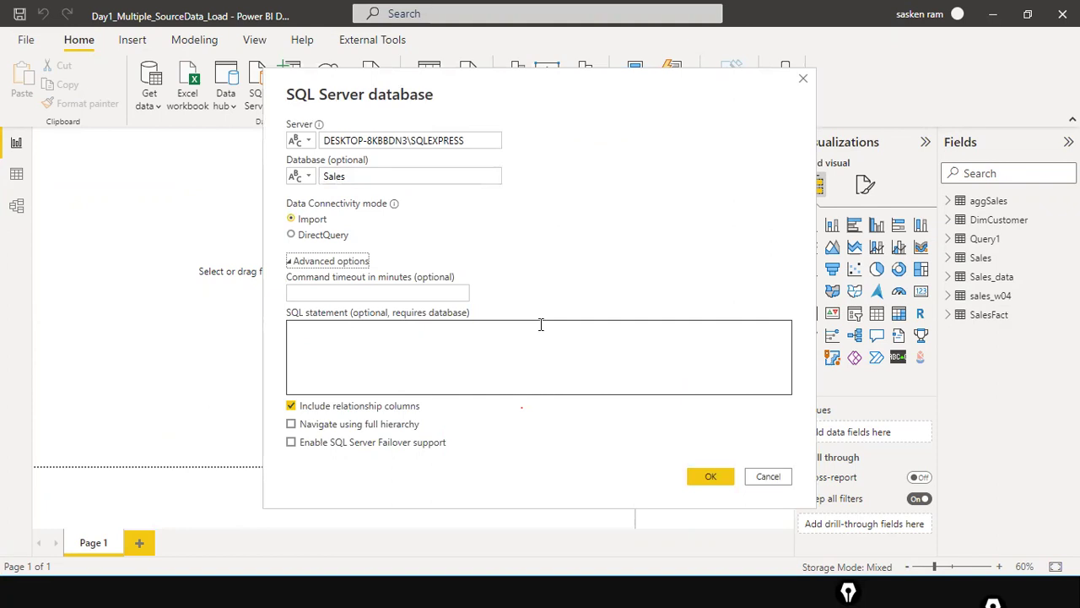
{"action": "left_click", "coordinate": [474, 362]}
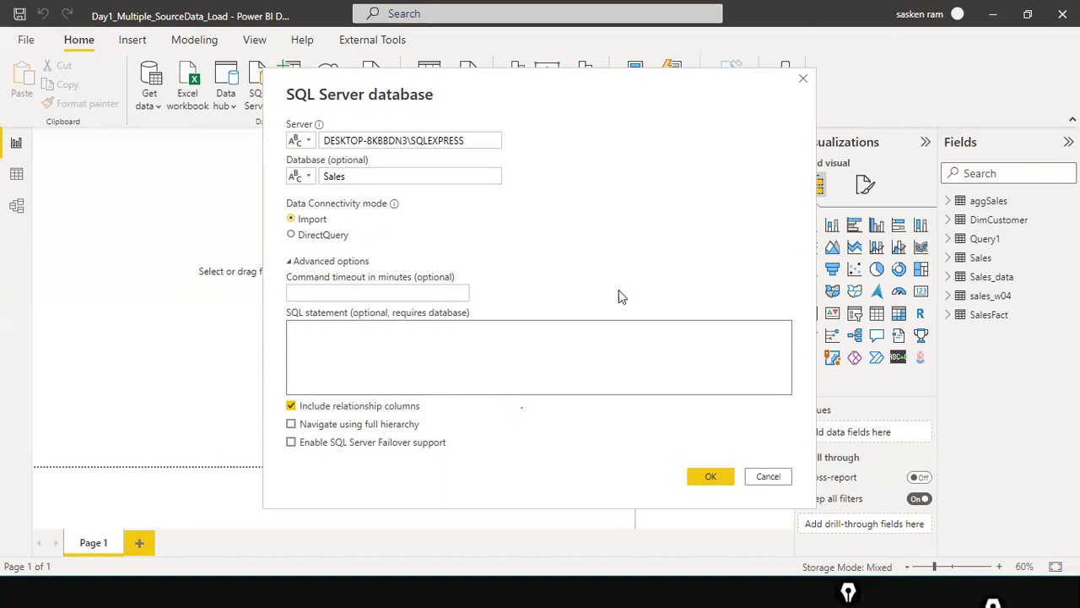
Switch to SQL Server Management Studio, dismiss the server connection dialog, and look through the open SQLQuery5, SQLQuery4 and SQLQuery3 scripts
{"action": "key", "text": "alt+Tab"}
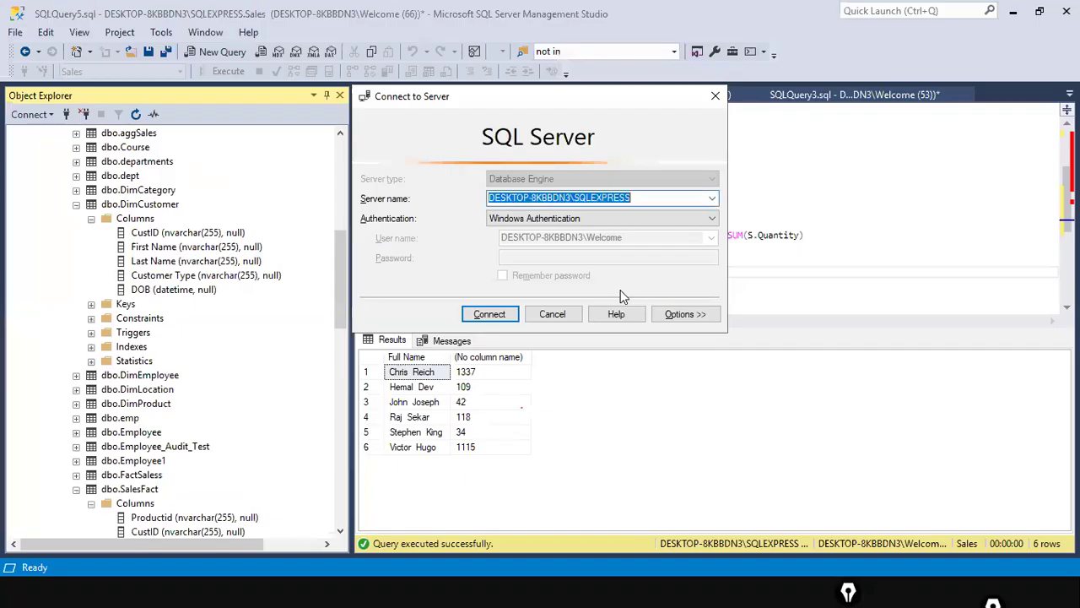
{"action": "left_click", "coordinate": [554, 314]}
{"action": "scroll", "coordinate": [617, 214], "scroll_direction": "up", "scroll_amount": 3}
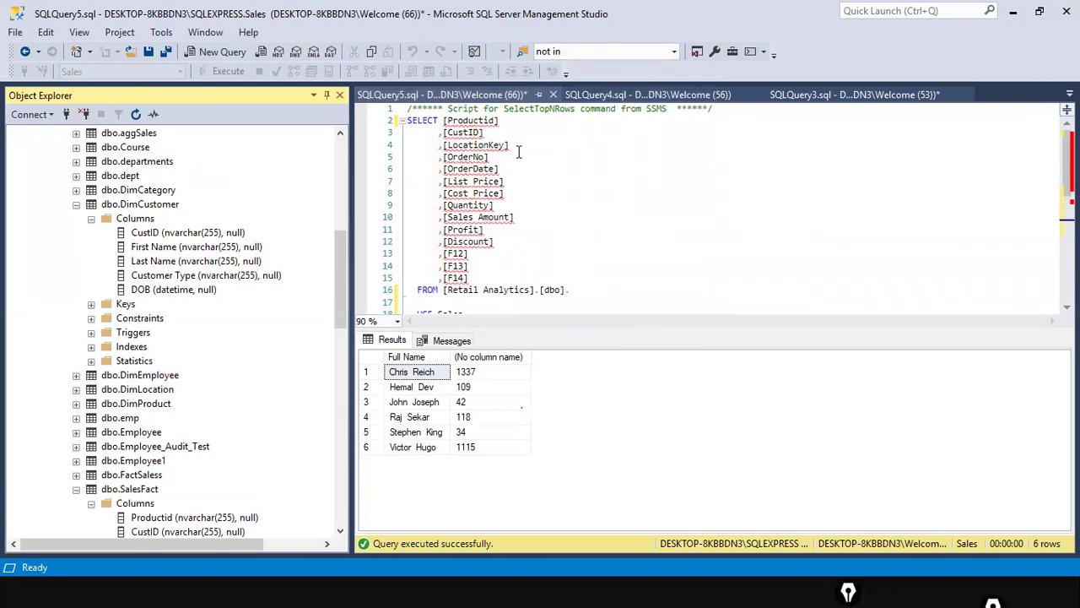
{"action": "left_click", "coordinate": [606, 95]}
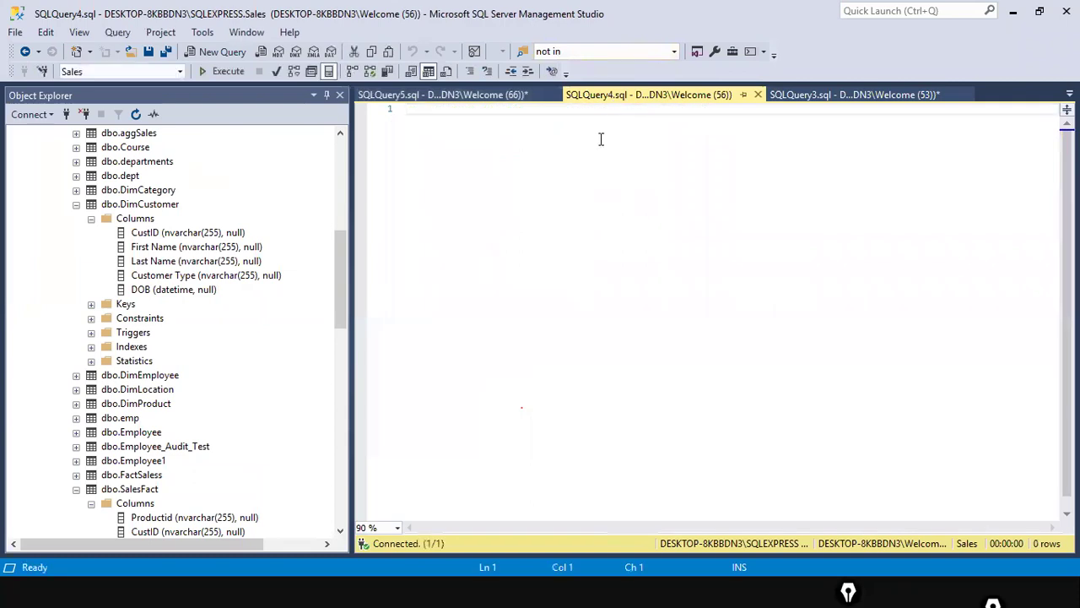
{"action": "left_click", "coordinate": [802, 94]}
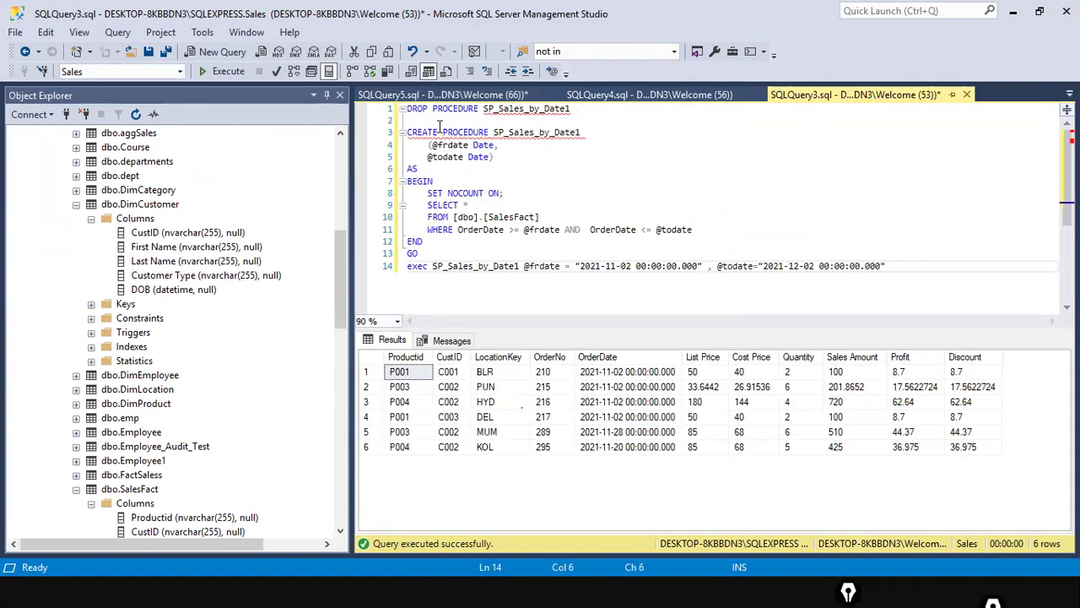
{"action": "left_click", "coordinate": [596, 134]}
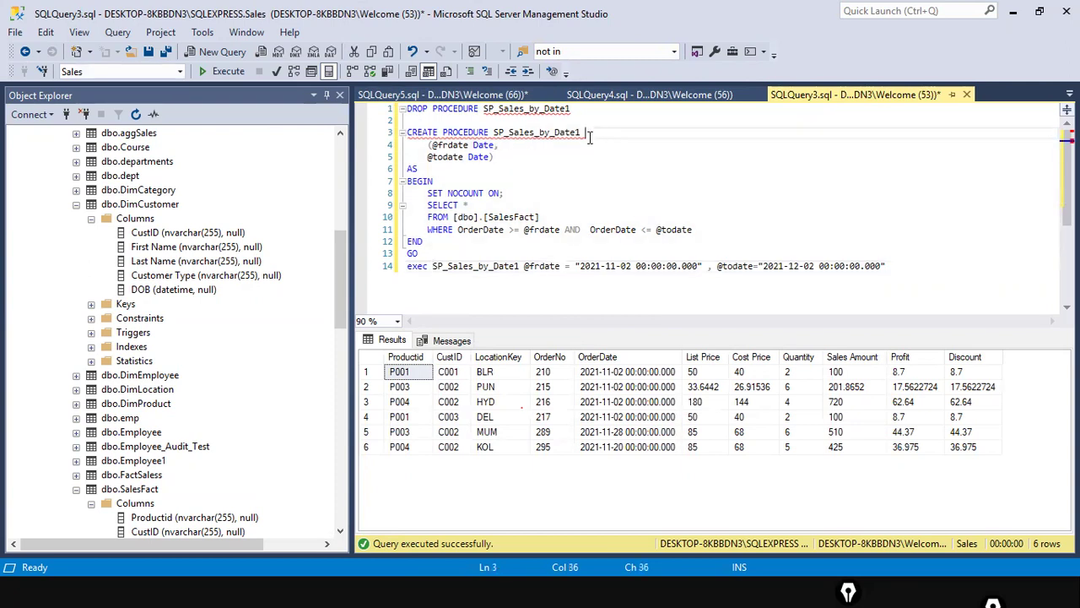
{"action": "left_click", "coordinate": [639, 96]}
{"action": "left_click", "coordinate": [489, 92]}
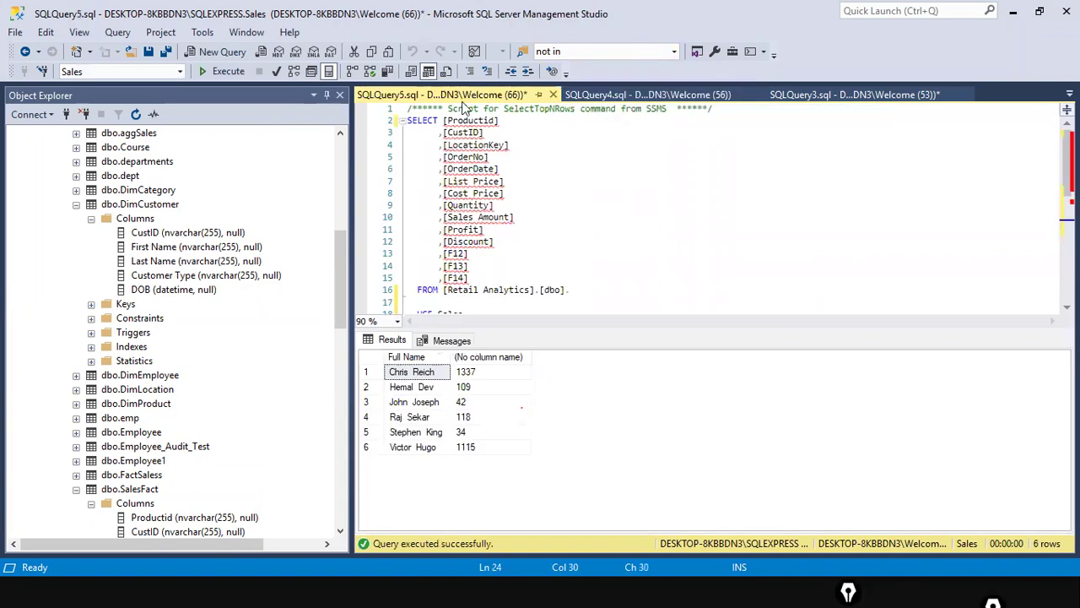
{"action": "scroll", "coordinate": [534, 247], "scroll_direction": "down", "scroll_amount": 10}
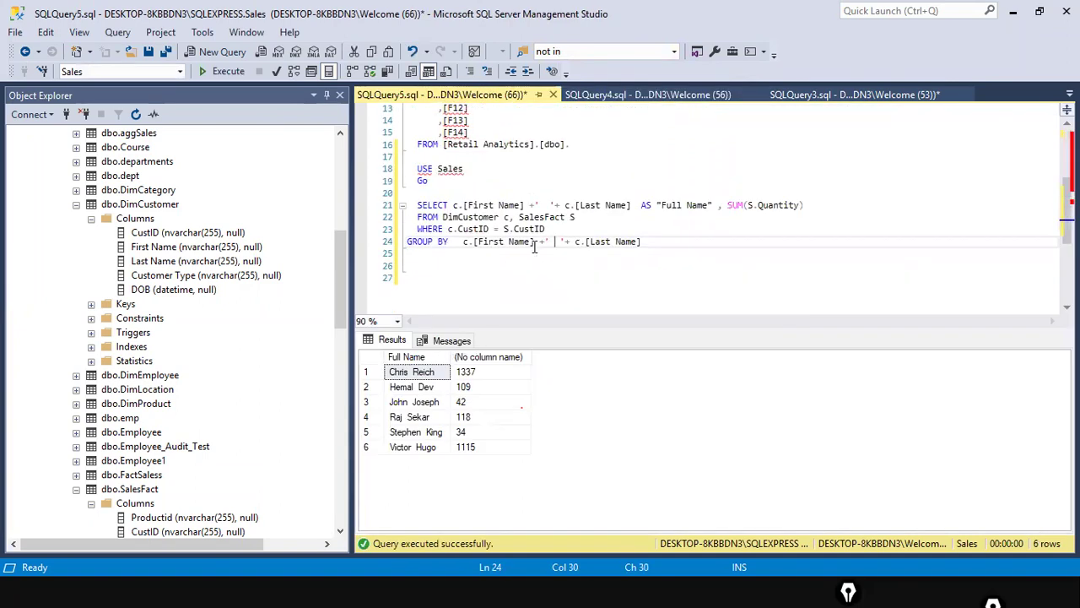
{"action": "scroll", "coordinate": [534, 247], "scroll_direction": "up", "scroll_amount": 10}
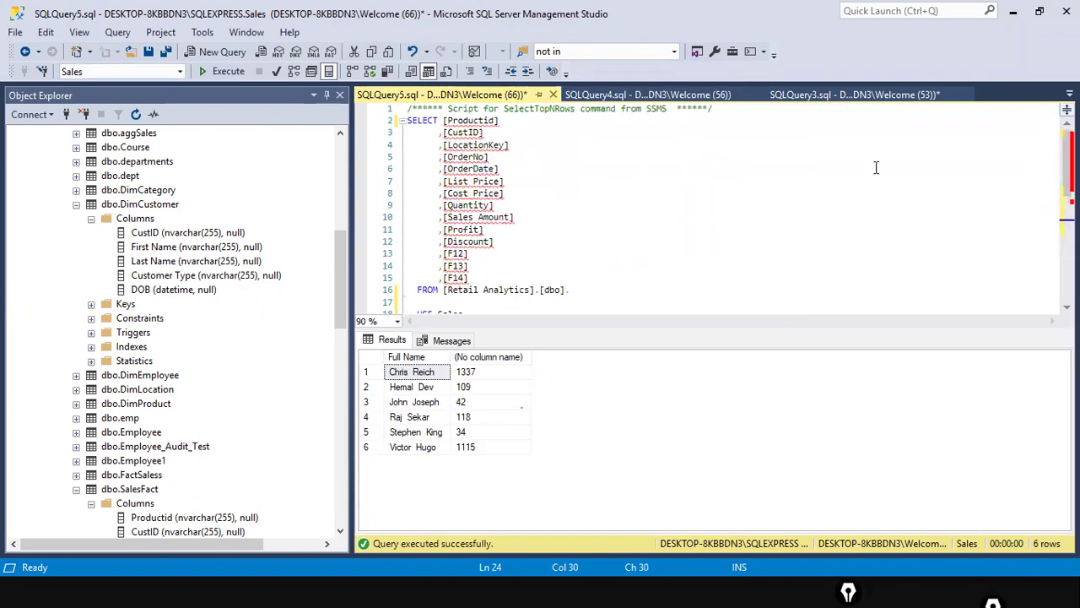
Close the empty SQLQuery4.sql and the disconnected SQLQuery2.sql query windows
{"action": "left_click", "coordinate": [669, 92]}
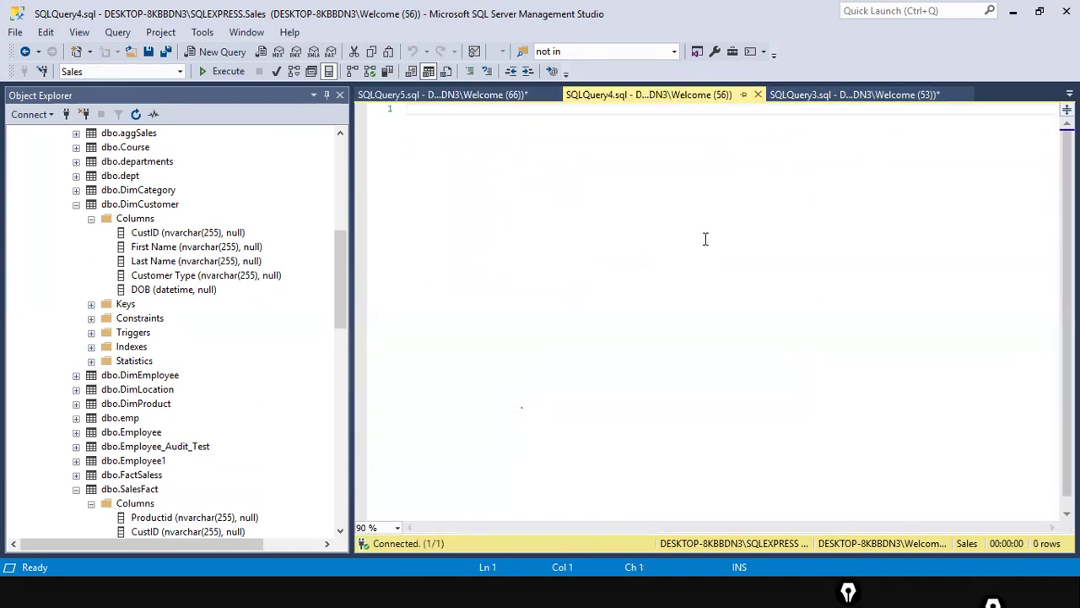
{"action": "left_click", "coordinate": [758, 94]}
{"action": "left_click", "coordinate": [783, 97]}
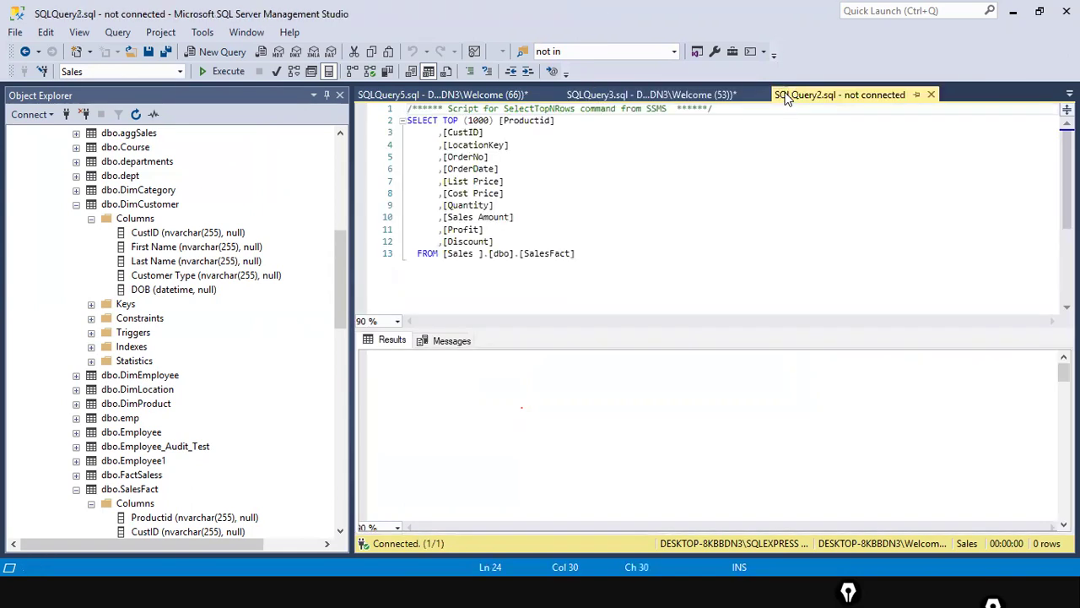
{"action": "left_click", "coordinate": [700, 95]}
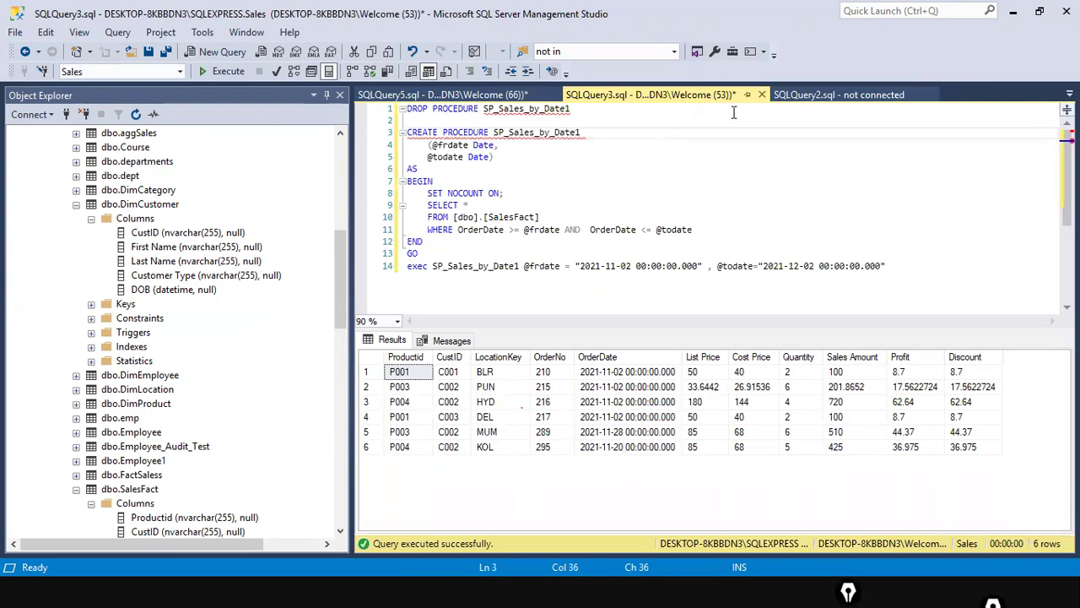
{"action": "left_click", "coordinate": [807, 93]}
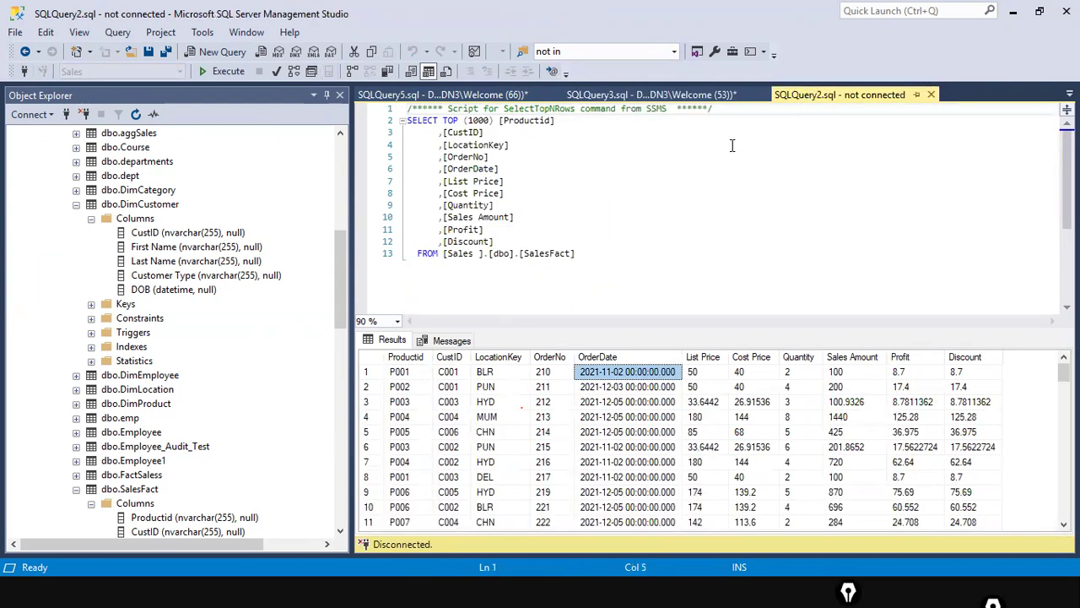
{"action": "left_click", "coordinate": [931, 94]}
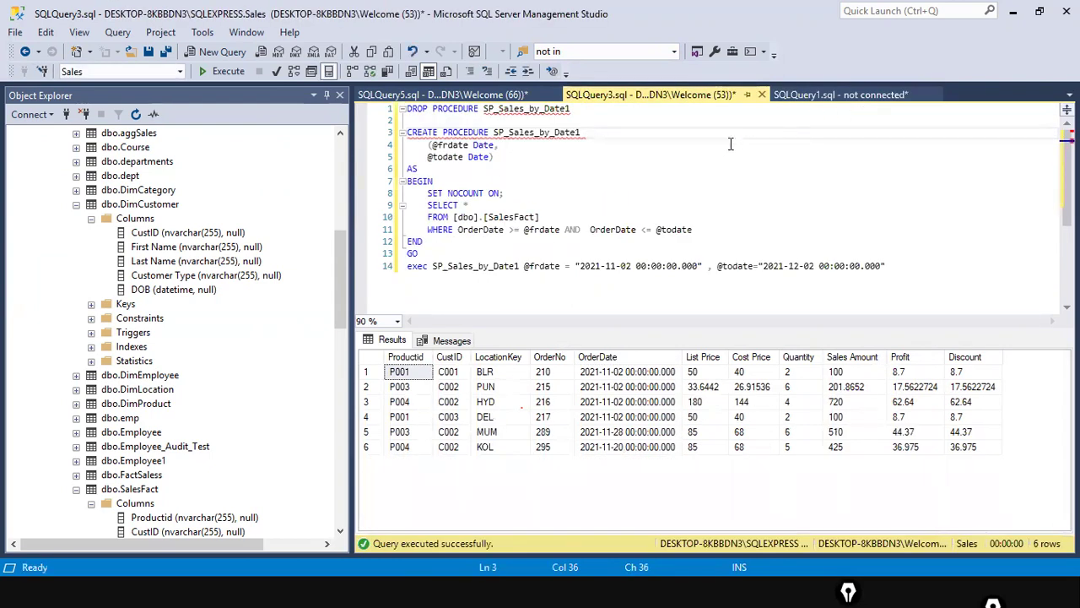
{"action": "left_click", "coordinate": [505, 96]}
{"action": "scroll", "coordinate": [516, 192], "scroll_direction": "down", "scroll_amount": 4}
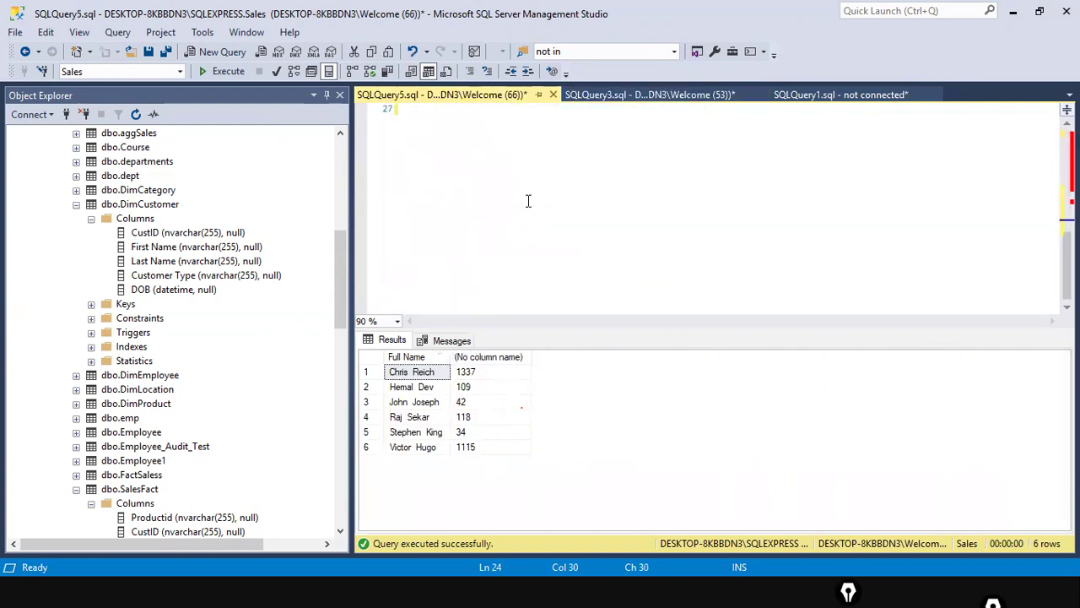
{"action": "left_click", "coordinate": [770, 95]}
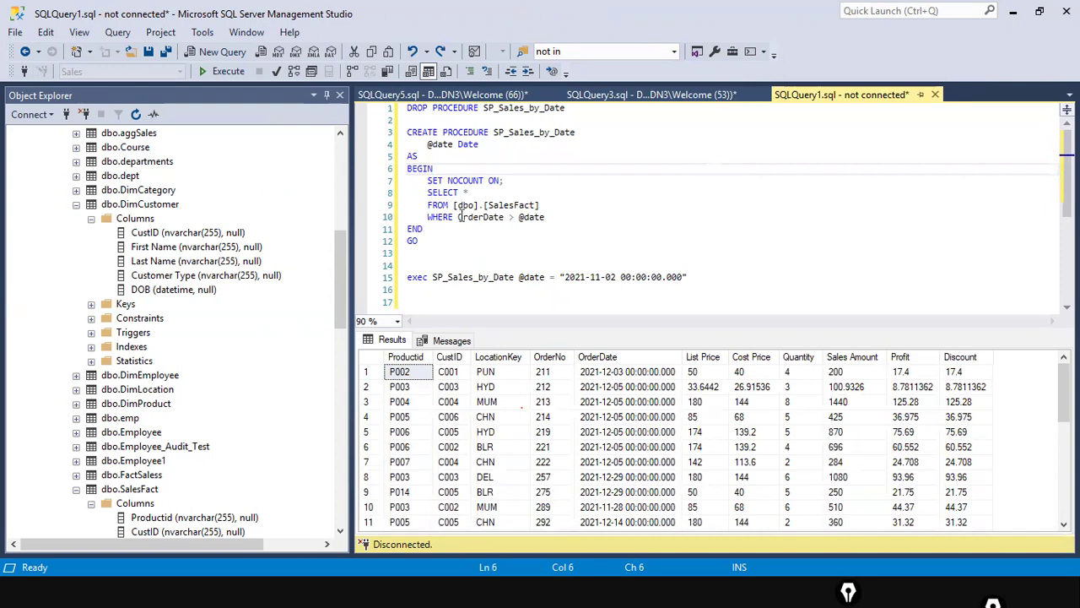
{"action": "left_click", "coordinate": [489, 132]}
{"action": "left_click", "coordinate": [594, 140]}
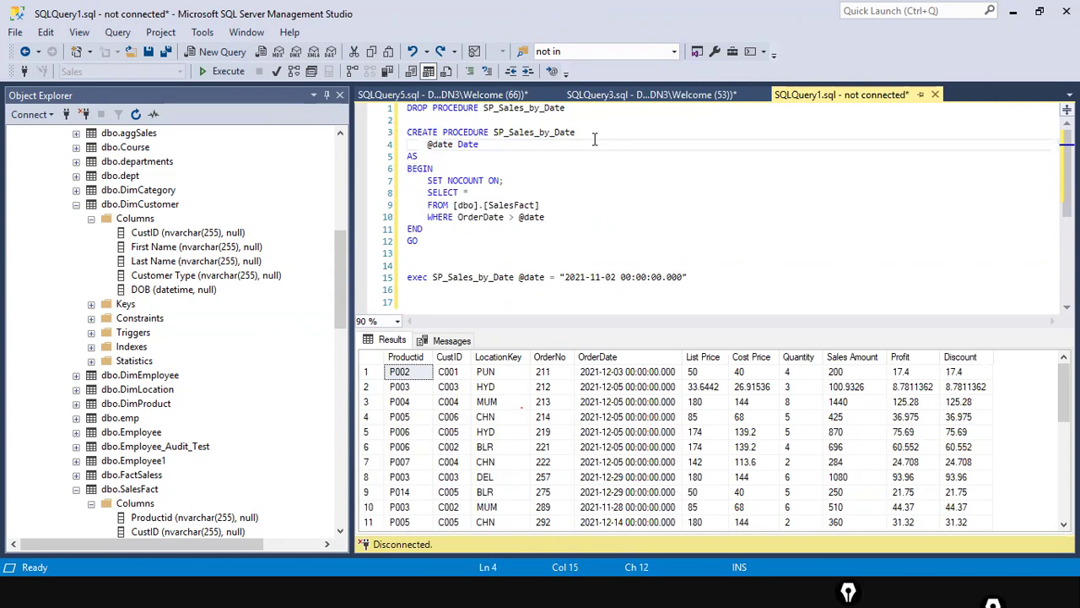
{"action": "left_click_drag", "start_coordinate": [547, 217], "coordinate": [398, 181]}
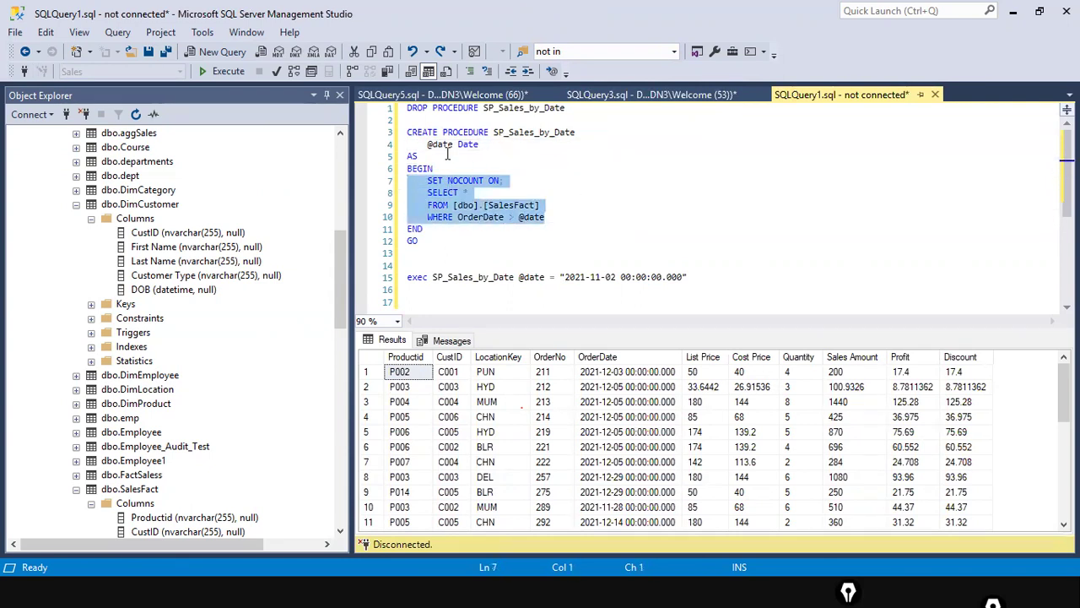
{"action": "left_click", "coordinate": [541, 225]}
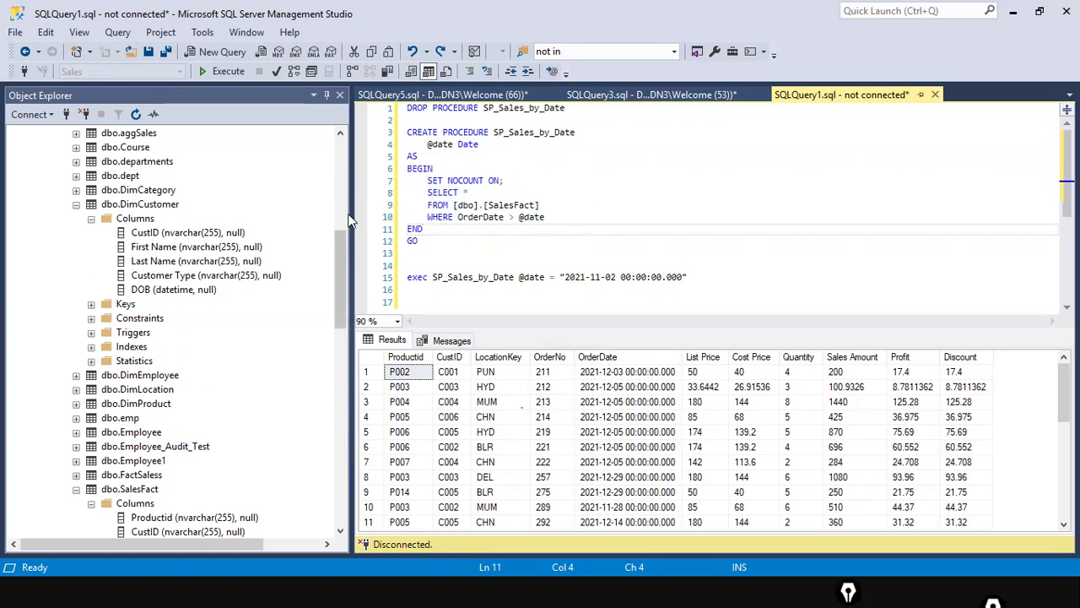
{"action": "left_click_drag", "start_coordinate": [428, 181], "coordinate": [561, 212]}
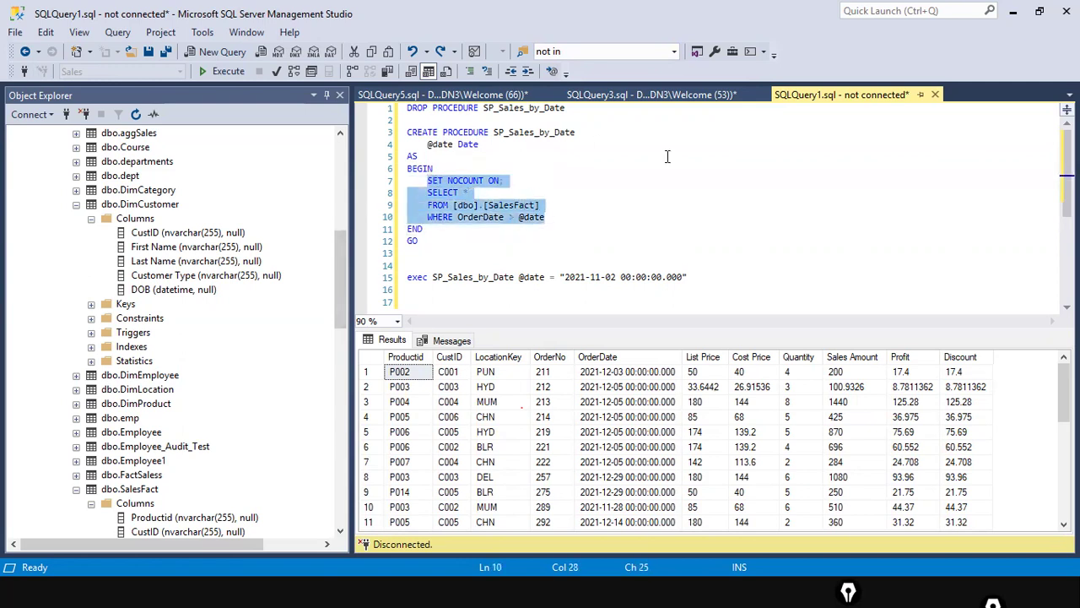
{"action": "left_click", "coordinate": [625, 168]}
{"action": "double_click", "coordinate": [440, 145]}
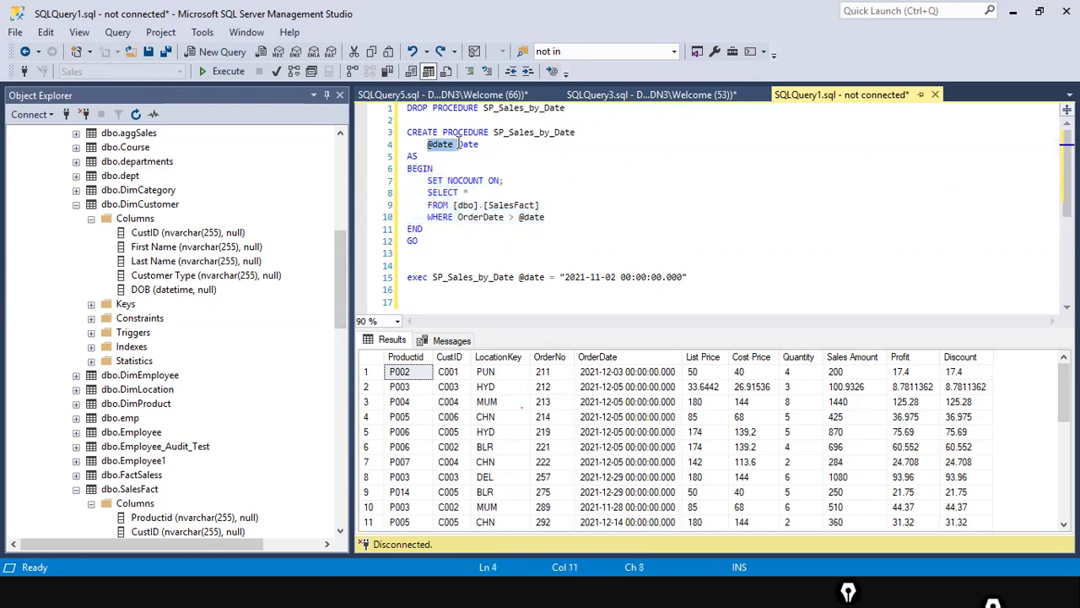
{"action": "left_click", "coordinate": [447, 154]}
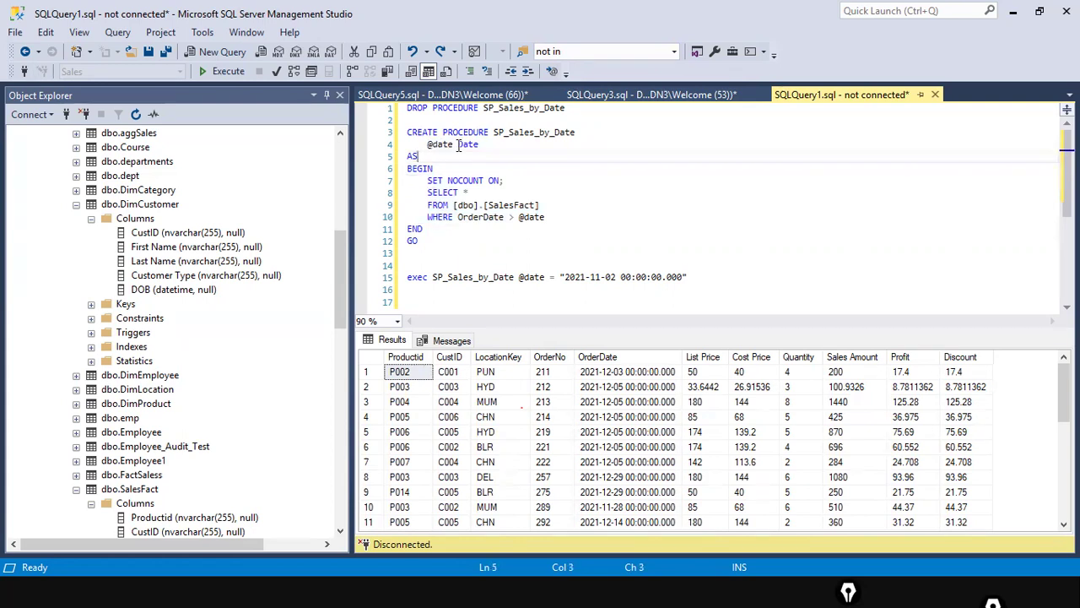
{"action": "left_click_drag", "start_coordinate": [428, 144], "coordinate": [454, 144]}
{"action": "left_click", "coordinate": [432, 145]}
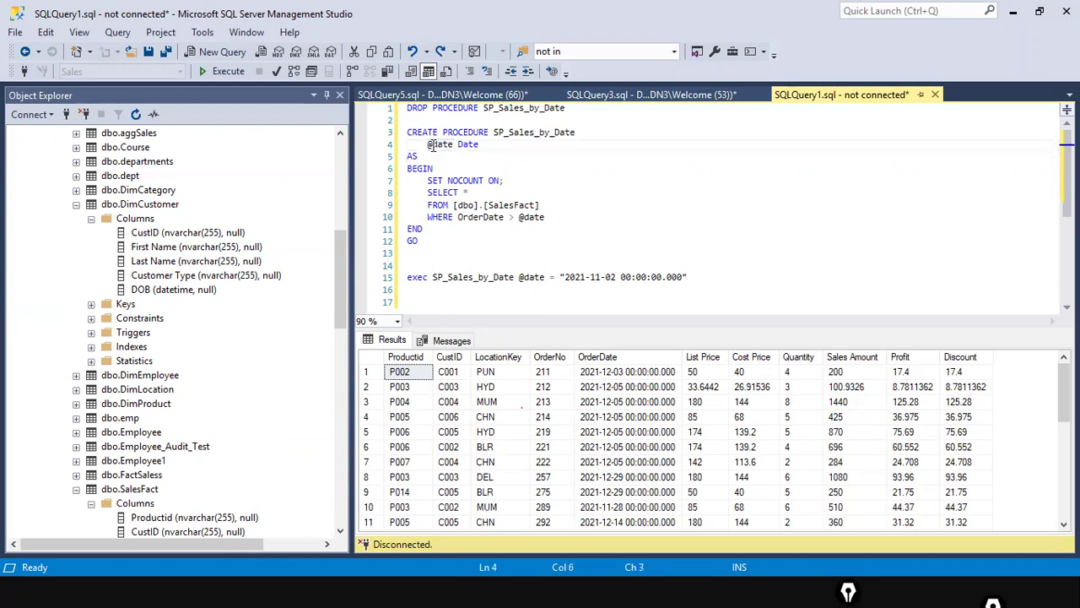
{"action": "left_click", "coordinate": [507, 145]}
Reconnect SQLQuery1.sql to the server and try to run only the DROP PROCEDURE SP_Sales_by_Date statement
{"action": "left_click_drag", "start_coordinate": [427, 243], "coordinate": [407, 133]}
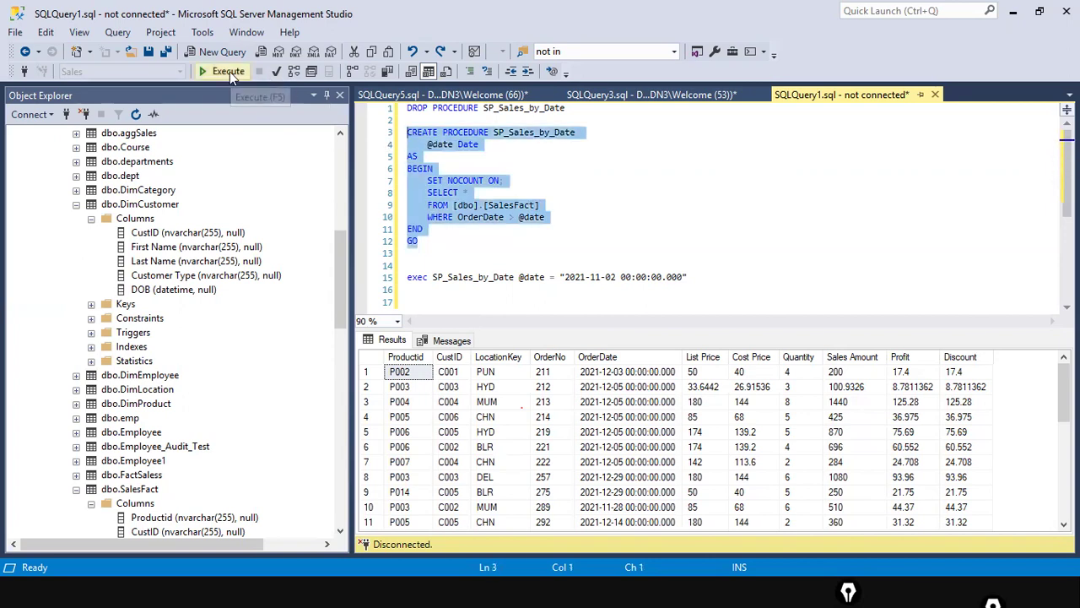
{"action": "left_click_drag", "start_coordinate": [632, 108], "coordinate": [397, 108]}
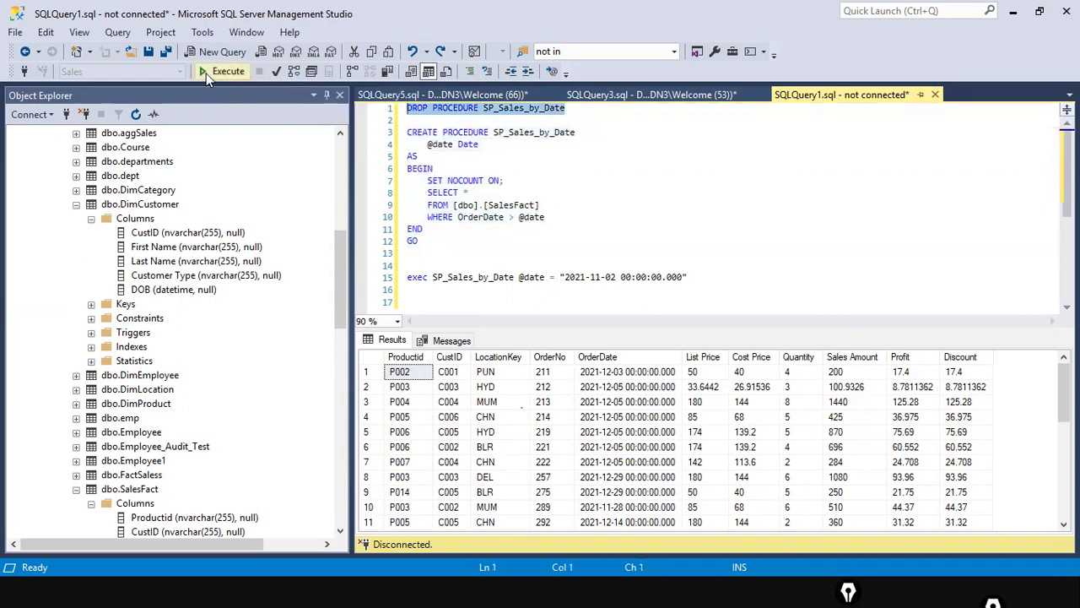
{"action": "left_click", "coordinate": [206, 73]}
{"action": "left_click", "coordinate": [500, 314]}
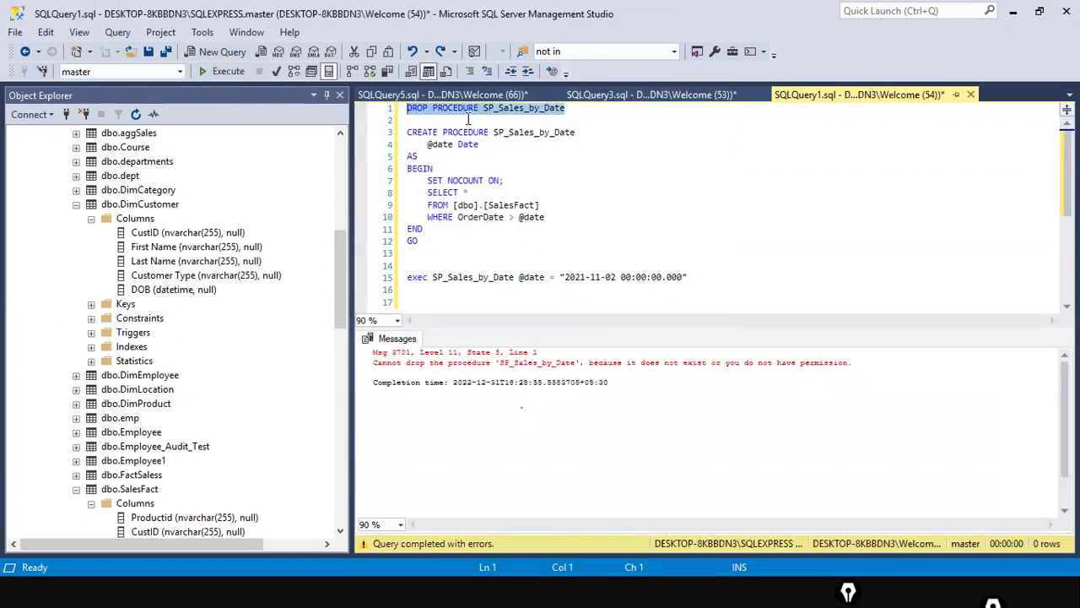
{"action": "left_click", "coordinate": [212, 71]}
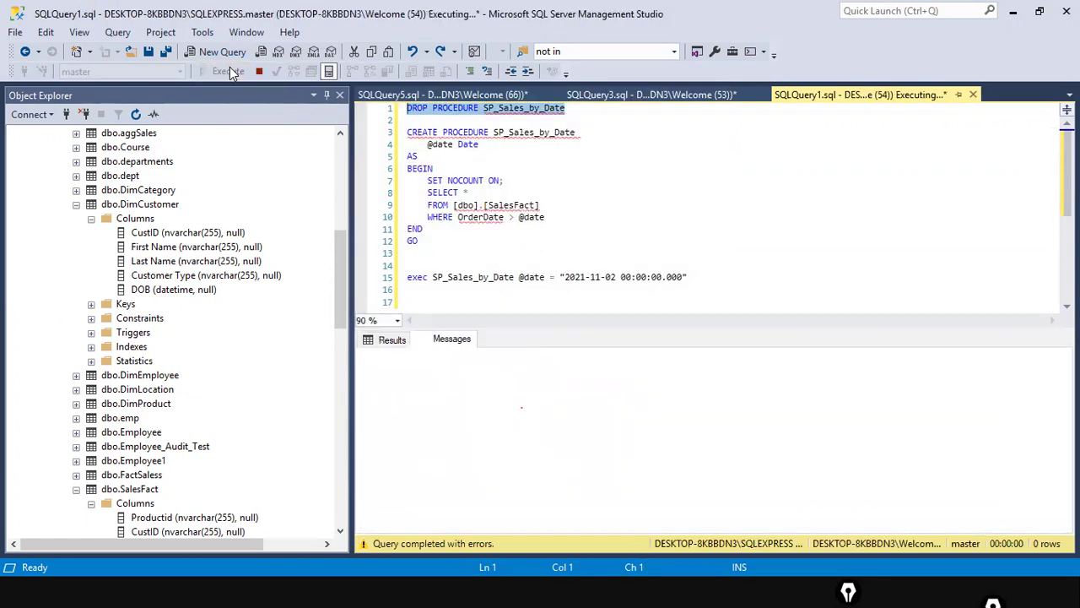
{"action": "left_click", "coordinate": [511, 240]}
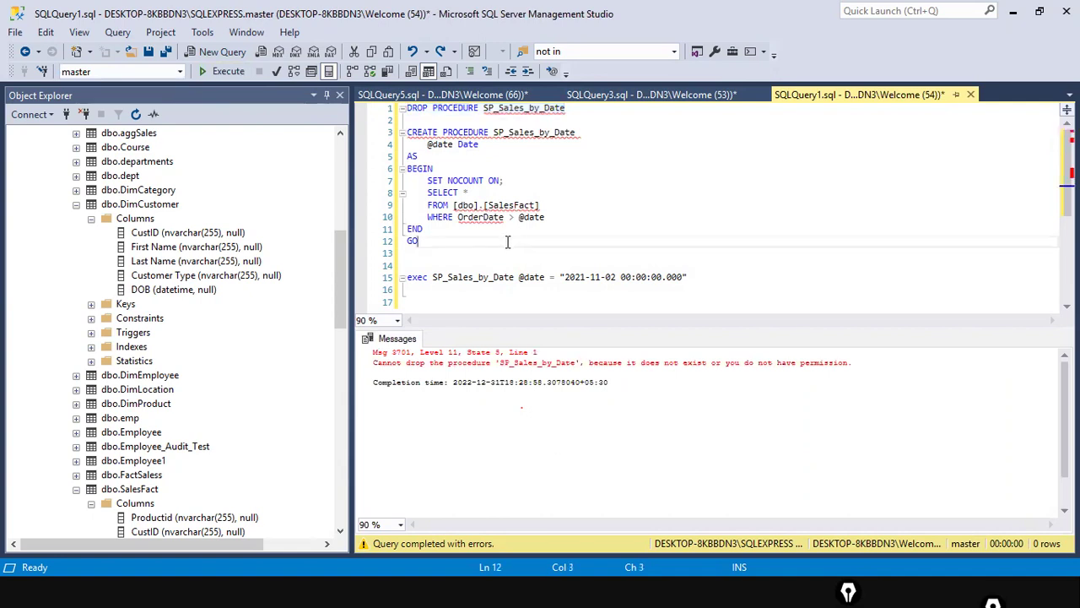
Run only the CREATE PROCEDURE SP_Sales_by_Date block, through its closing GO, to create the stored procedure
{"action": "left_click_drag", "start_coordinate": [443, 240], "coordinate": [391, 120]}
{"action": "left_click", "coordinate": [225, 71]}
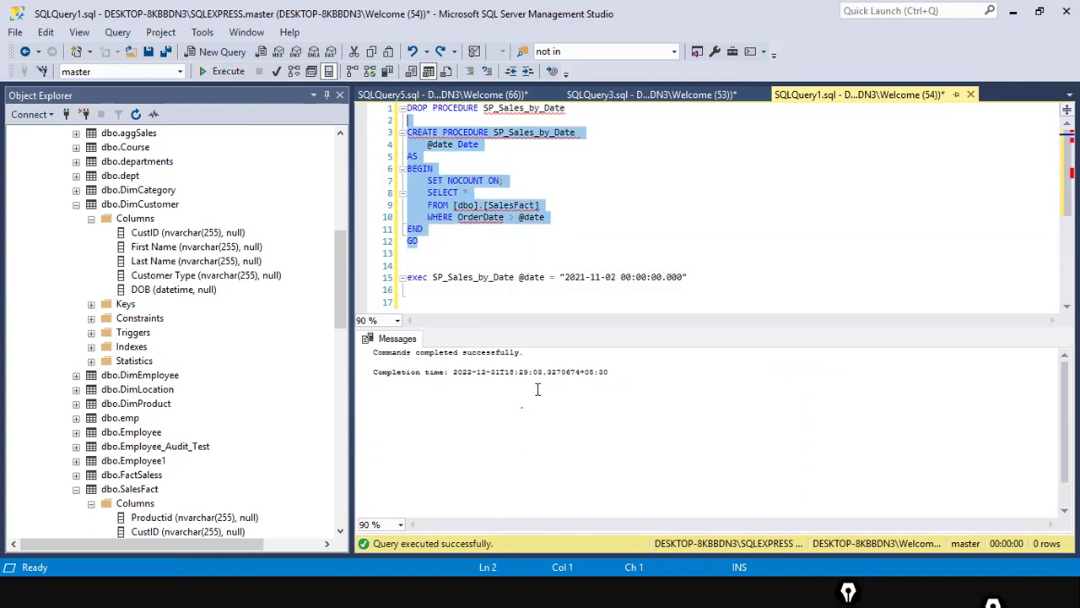
{"action": "left_click", "coordinate": [532, 241]}
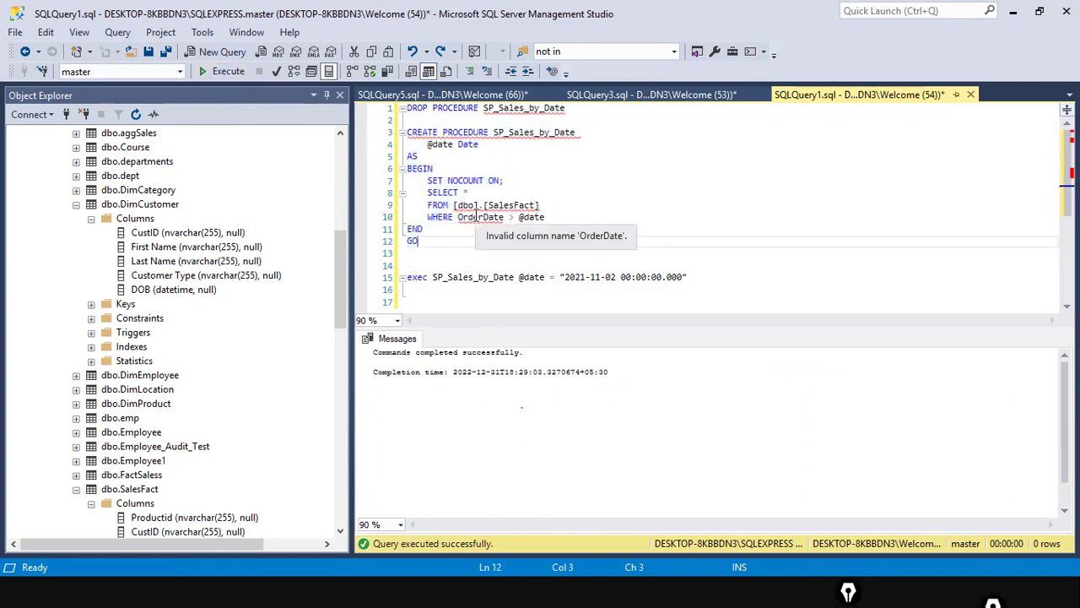
{"action": "left_click_drag", "start_coordinate": [480, 205], "coordinate": [568, 203]}
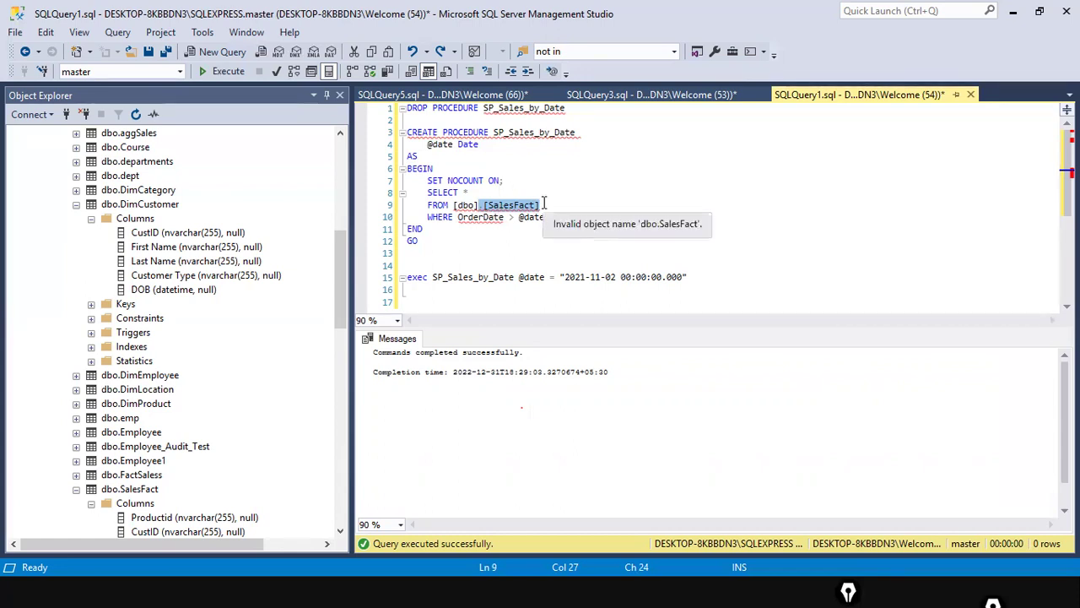
{"action": "left_click", "coordinate": [538, 219]}
{"action": "double_click", "coordinate": [531, 218]}
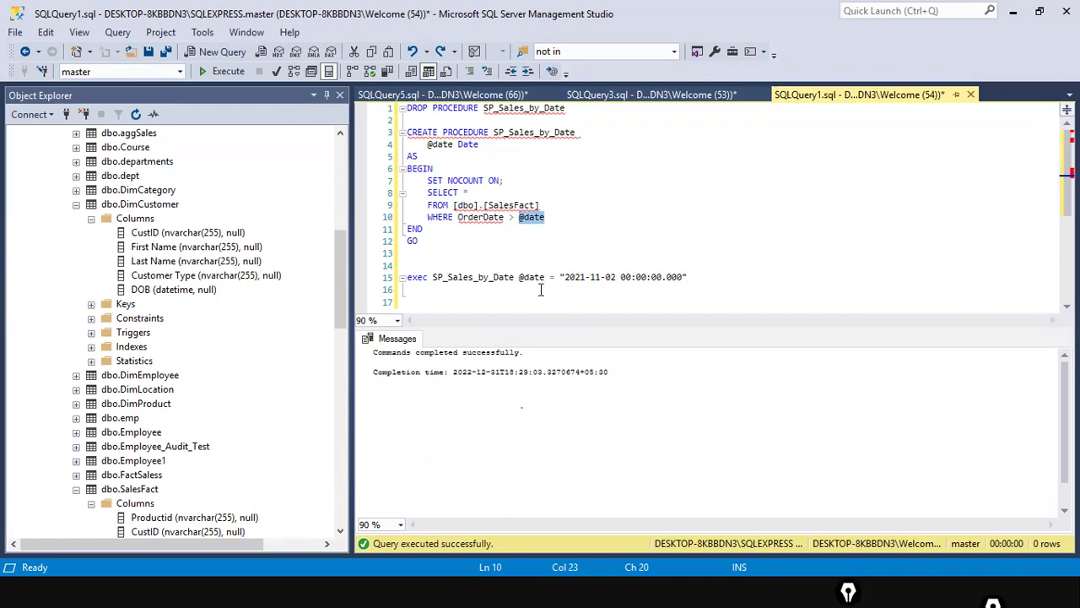
{"action": "left_click_drag", "start_coordinate": [515, 217], "coordinate": [567, 217]}
{"action": "left_click", "coordinate": [545, 224]}
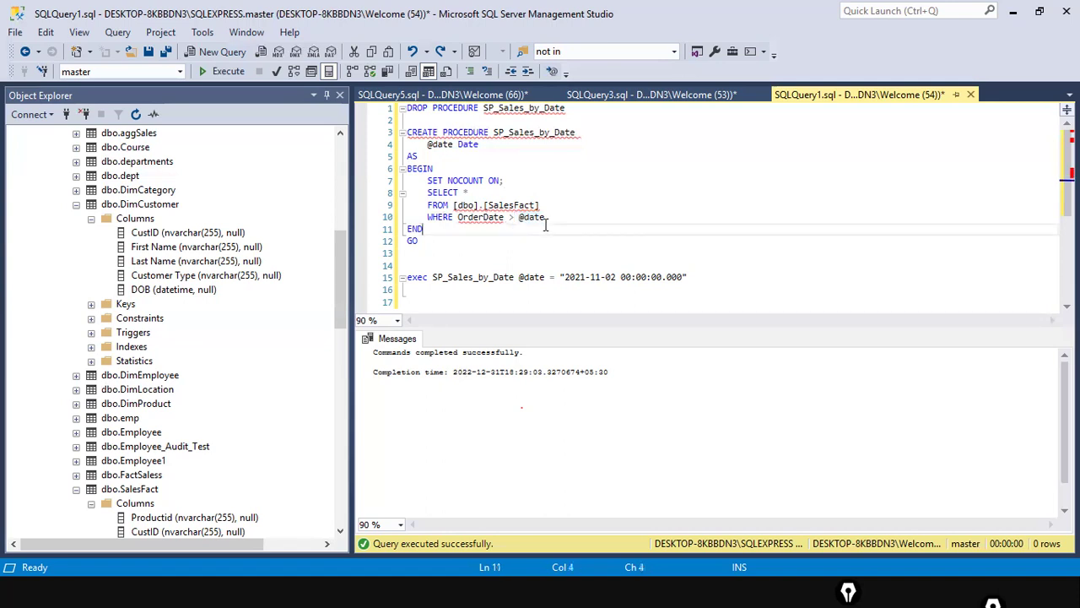
Examine the SP_Sales_by_Date name in the CREATE PROCEDURE header and the exec keyword and procedure name in the call
{"action": "left_click", "coordinate": [559, 217]}
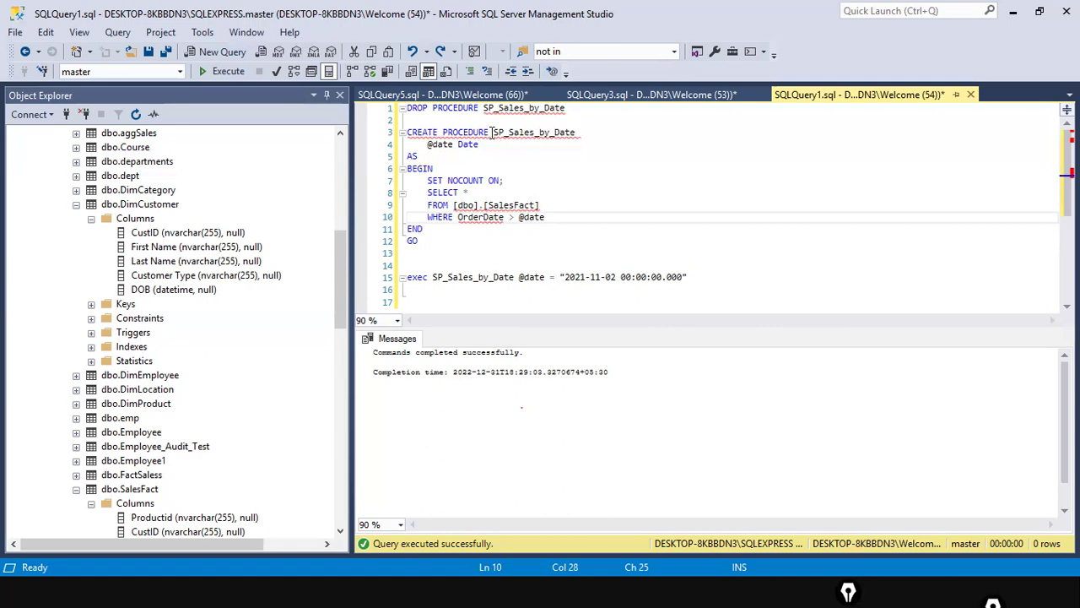
{"action": "left_click_drag", "start_coordinate": [493, 133], "coordinate": [614, 146]}
{"action": "left_click", "coordinate": [531, 265]}
{"action": "left_click_drag", "start_coordinate": [428, 277], "coordinate": [399, 275]}
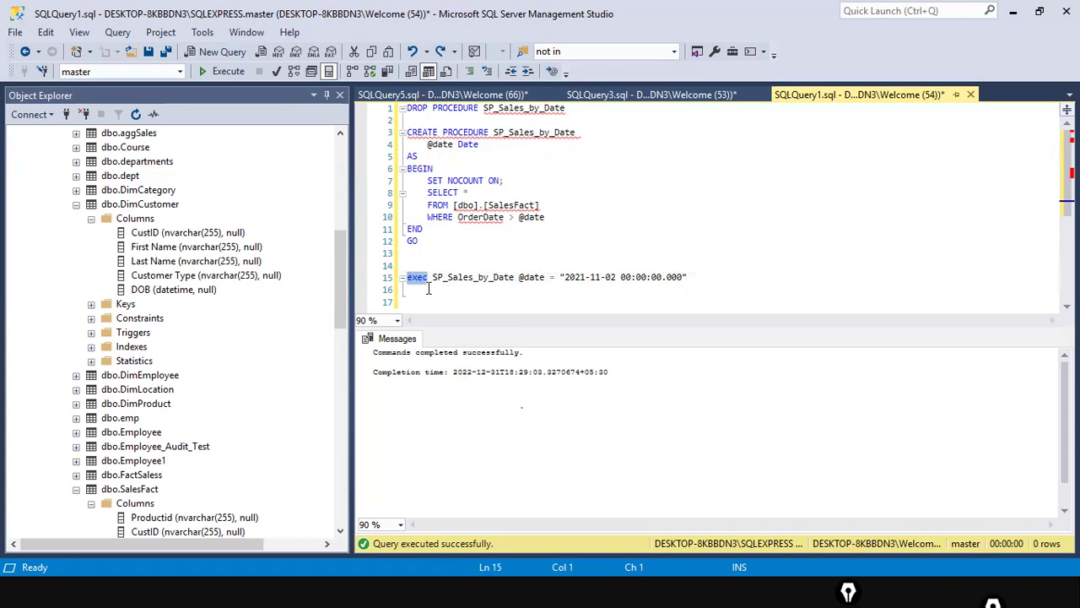
{"action": "left_click", "coordinate": [427, 290]}
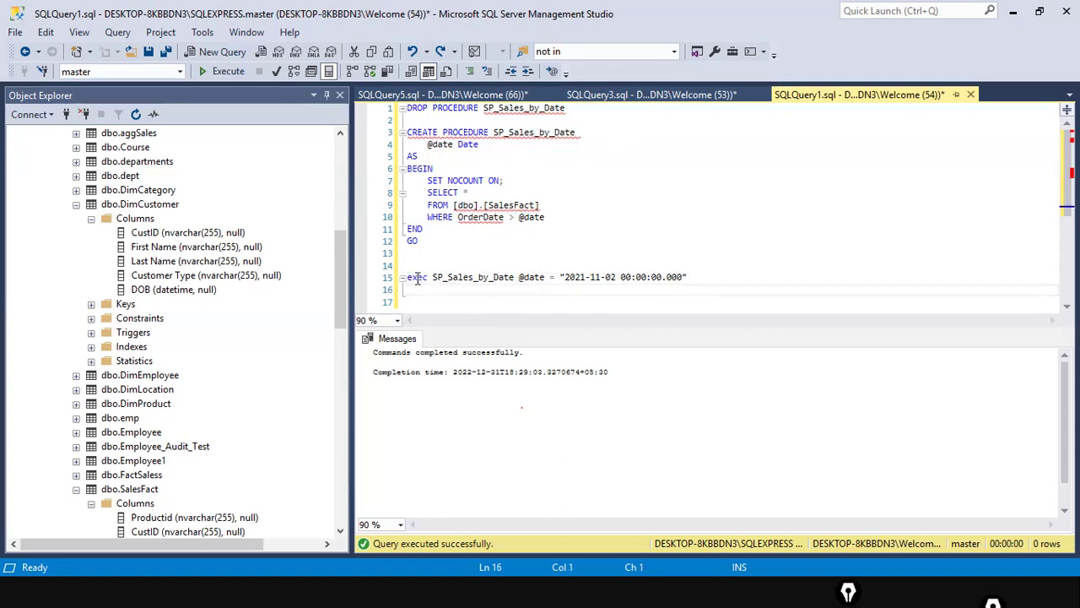
{"action": "left_click_drag", "start_coordinate": [431, 276], "coordinate": [513, 279]}
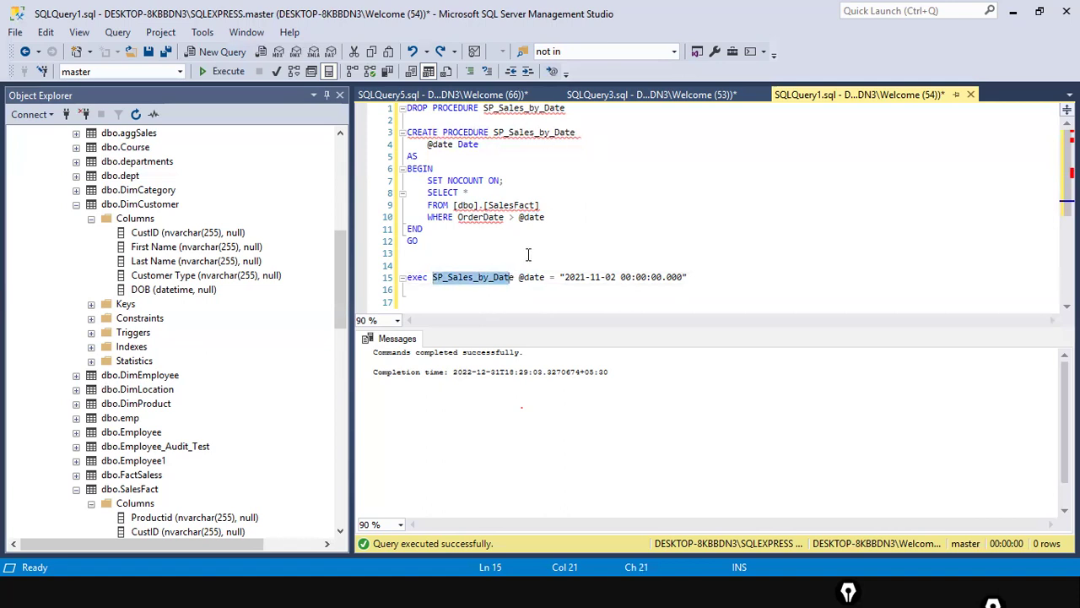
{"action": "left_click", "coordinate": [531, 266]}
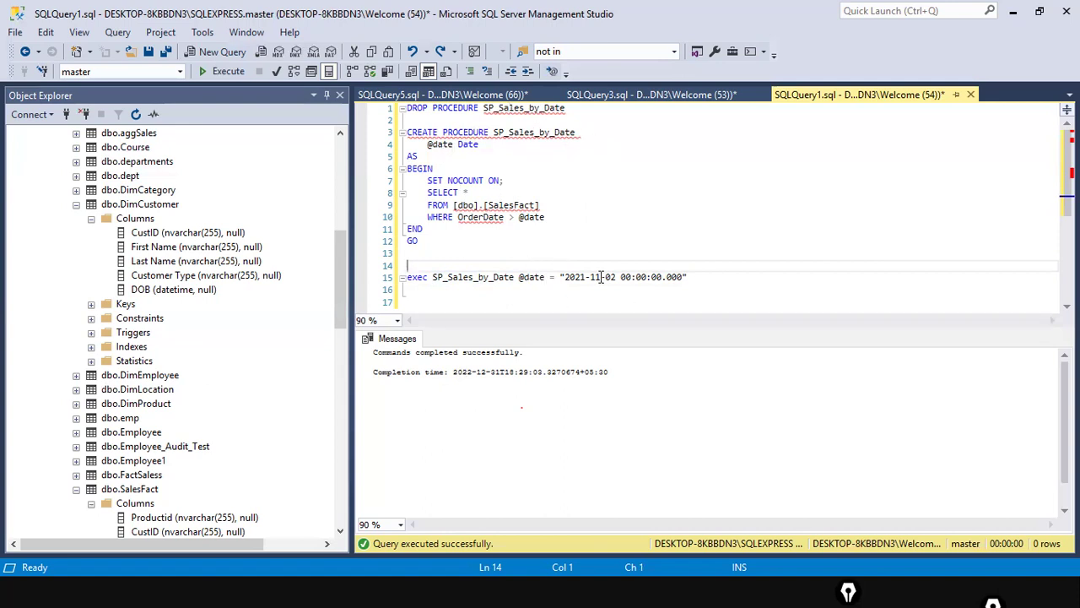
{"action": "left_click_drag", "start_coordinate": [560, 278], "coordinate": [408, 265]}
{"action": "left_click", "coordinate": [757, 292]}
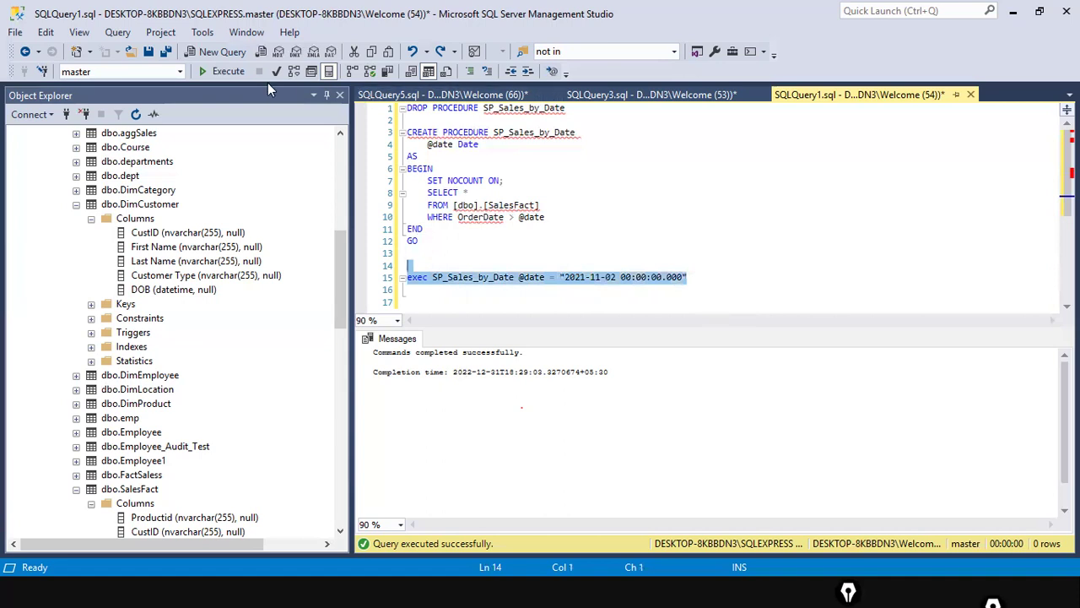
{"action": "left_click", "coordinate": [228, 73]}
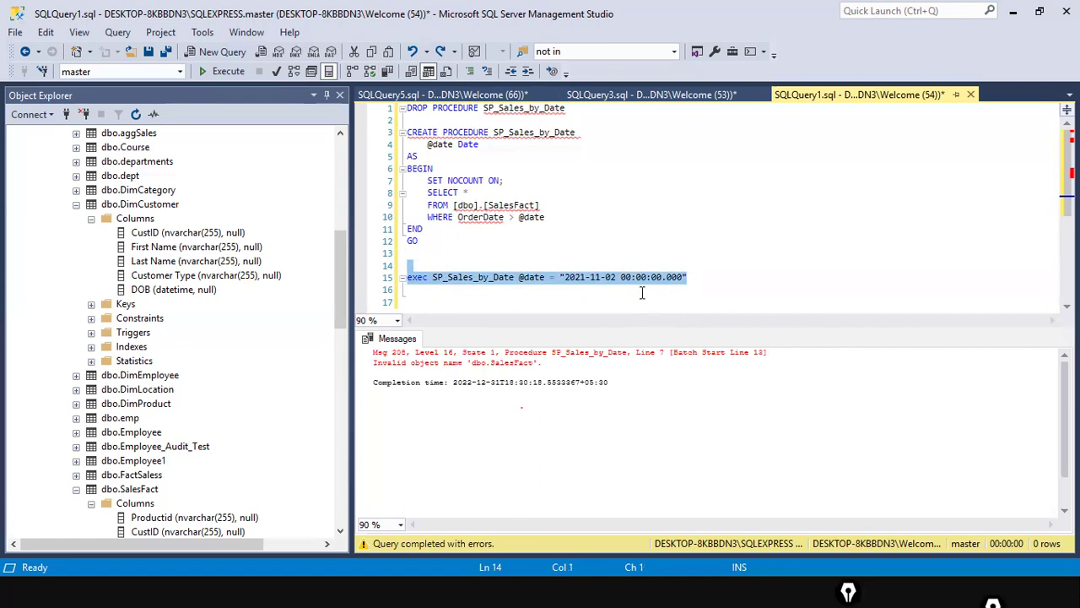
Add USE Sales and GO at the very start of the script and run only those two lines
{"action": "left_click", "coordinate": [632, 254]}
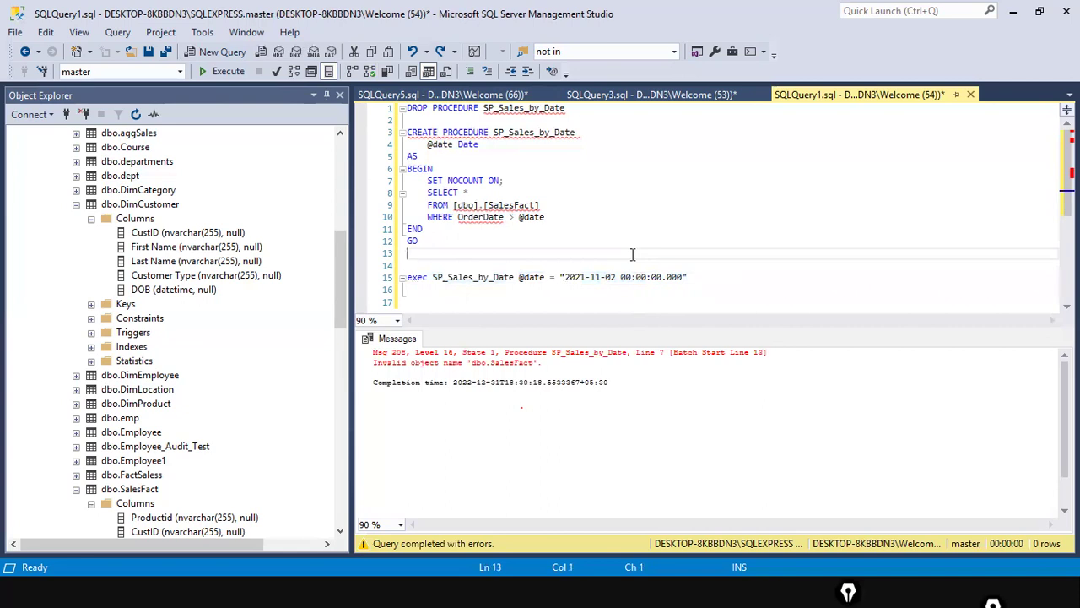
{"action": "key", "text": "ctrl+Home"}
{"action": "key", "text": "Return"}
{"action": "key", "text": "Up"}
{"action": "type", "text": "USE Sa"}
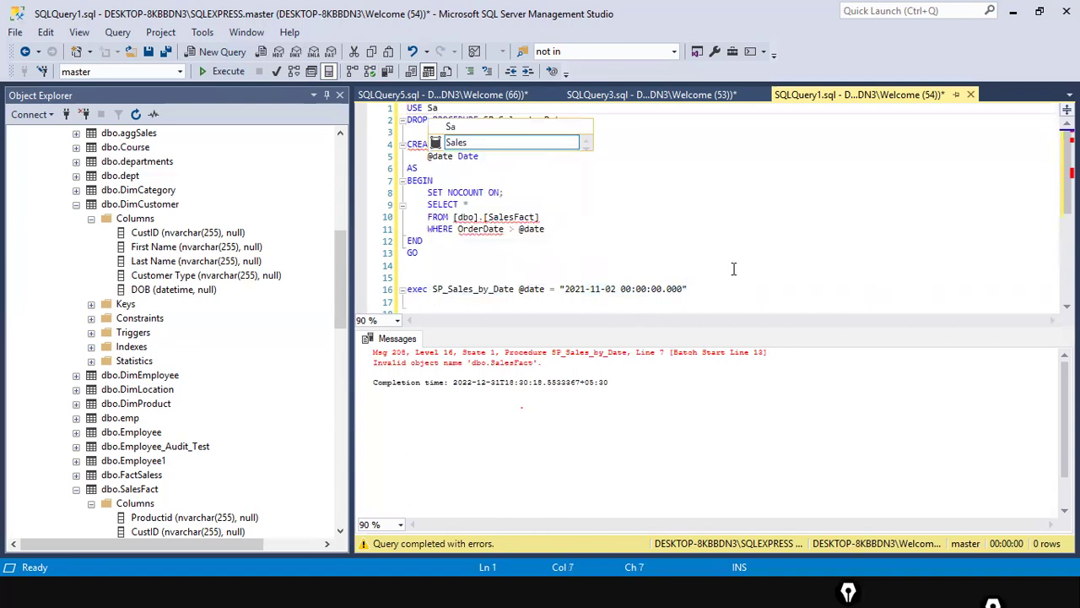
{"action": "key", "text": "Escape"}
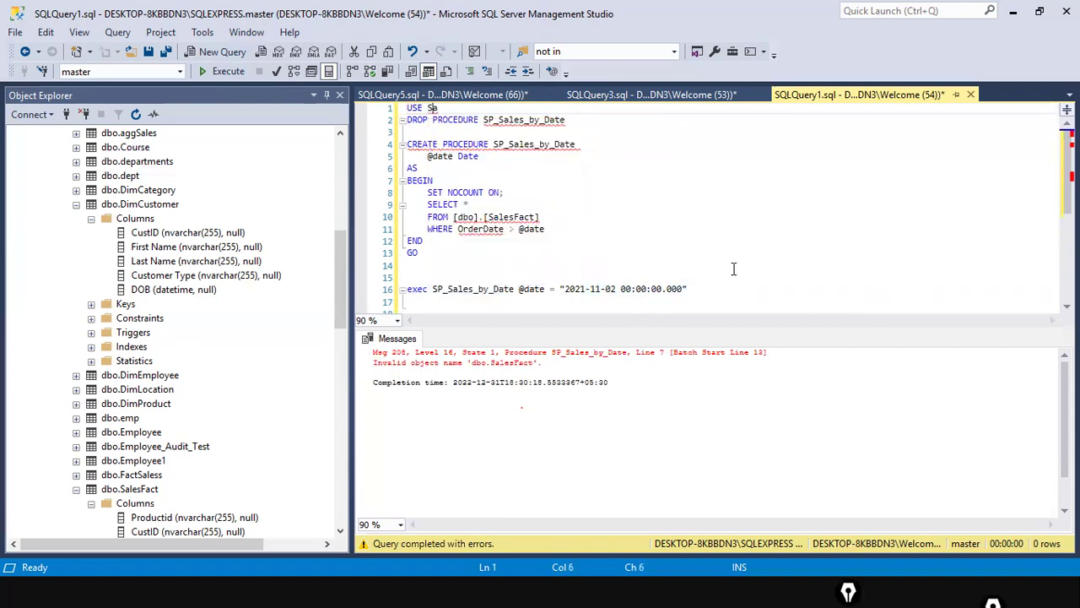
{"action": "type", "text": "les"}
{"action": "key", "text": "Escape"}
{"action": "key", "text": "Return"}
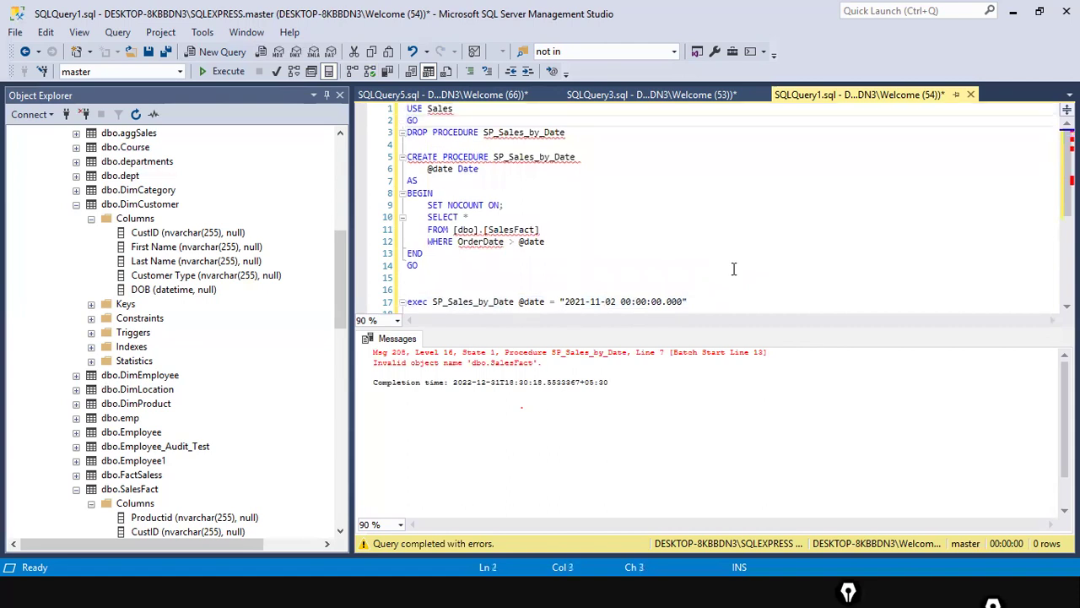
{"action": "key", "text": "ctrl+shift+Home"}
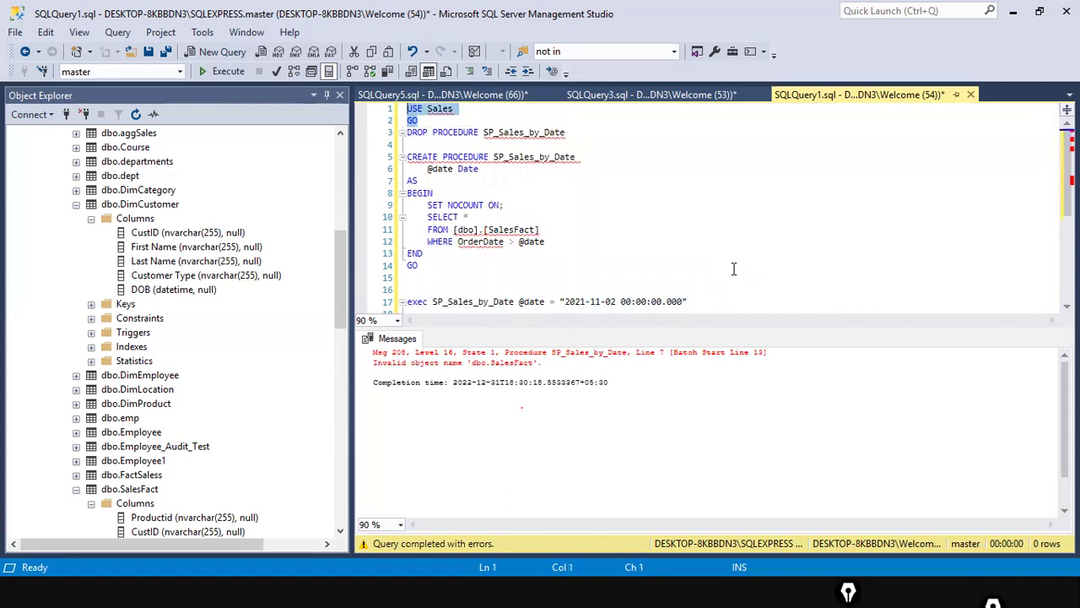
{"action": "key", "text": "F5"}
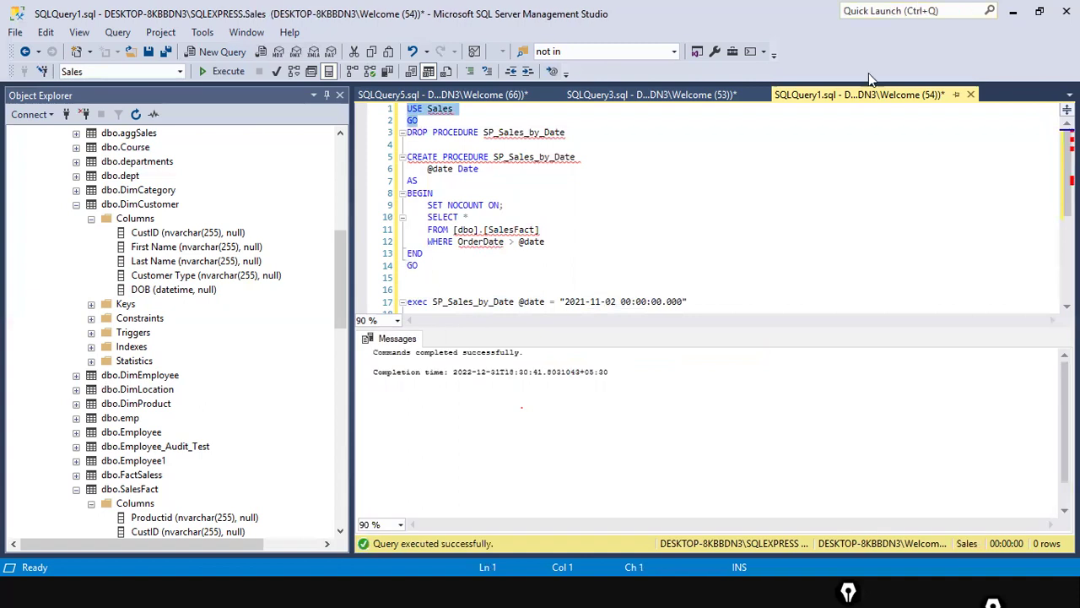
Try to run the DROP PROCEDURE statement and the CREATE PROCEDURE block together, through the closing GO
{"action": "left_click", "coordinate": [491, 252]}
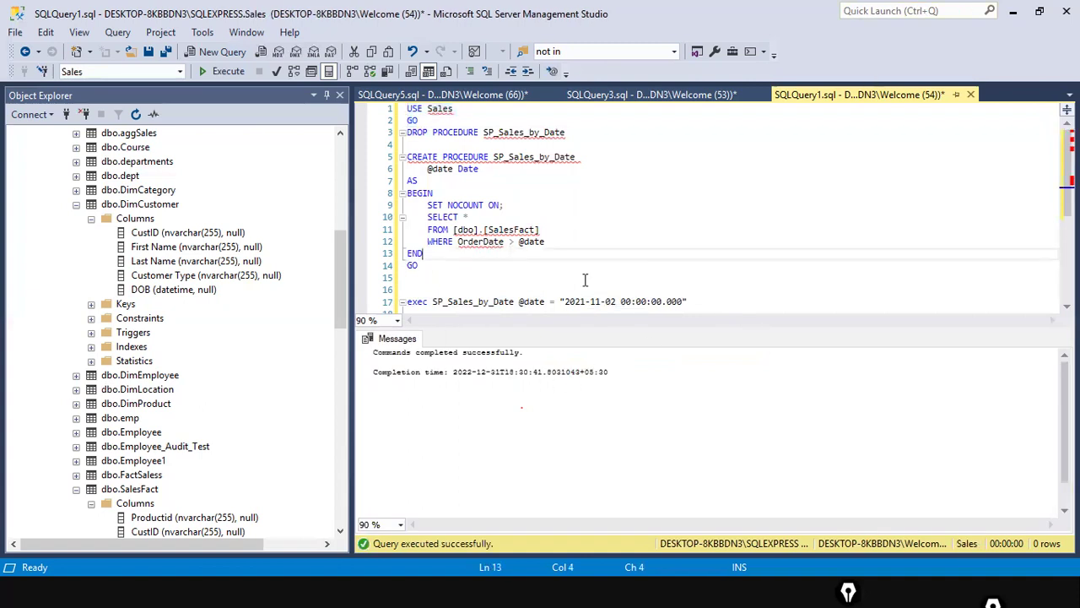
{"action": "left_click_drag", "start_coordinate": [439, 265], "coordinate": [387, 136]}
{"action": "left_click", "coordinate": [227, 72]}
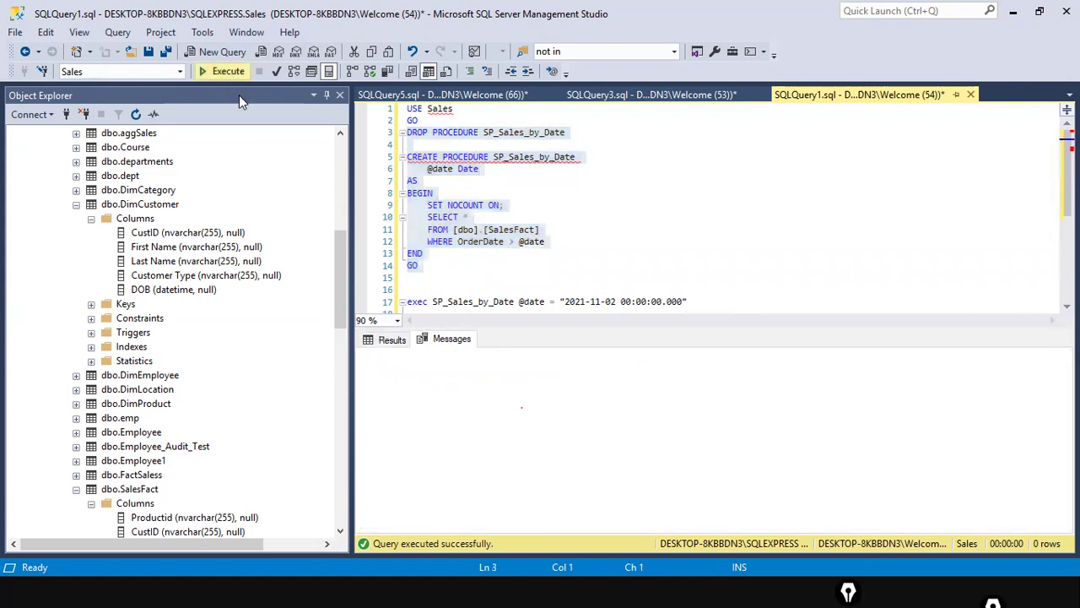
{"action": "left_click", "coordinate": [796, 240]}
Run the DROP PROCEDURE SP_Sales_by_Date statement and the CREATE PROCEDURE block separately in the Sales database
{"action": "left_click_drag", "start_coordinate": [608, 134], "coordinate": [395, 137]}
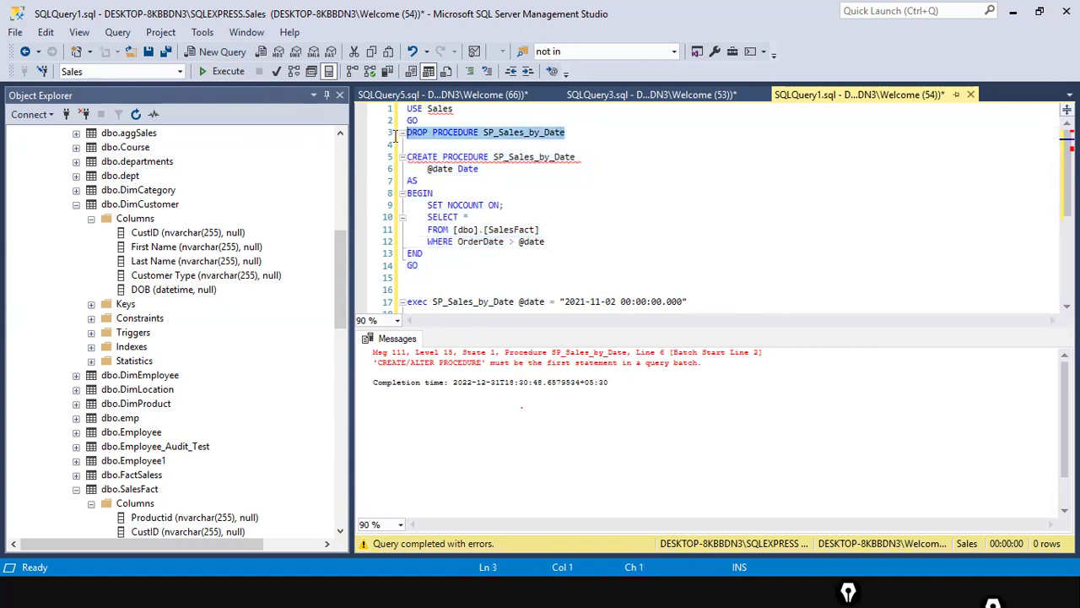
{"action": "left_click", "coordinate": [224, 71]}
{"action": "left_click_drag", "start_coordinate": [435, 265], "coordinate": [380, 159]}
{"action": "left_click", "coordinate": [214, 72]}
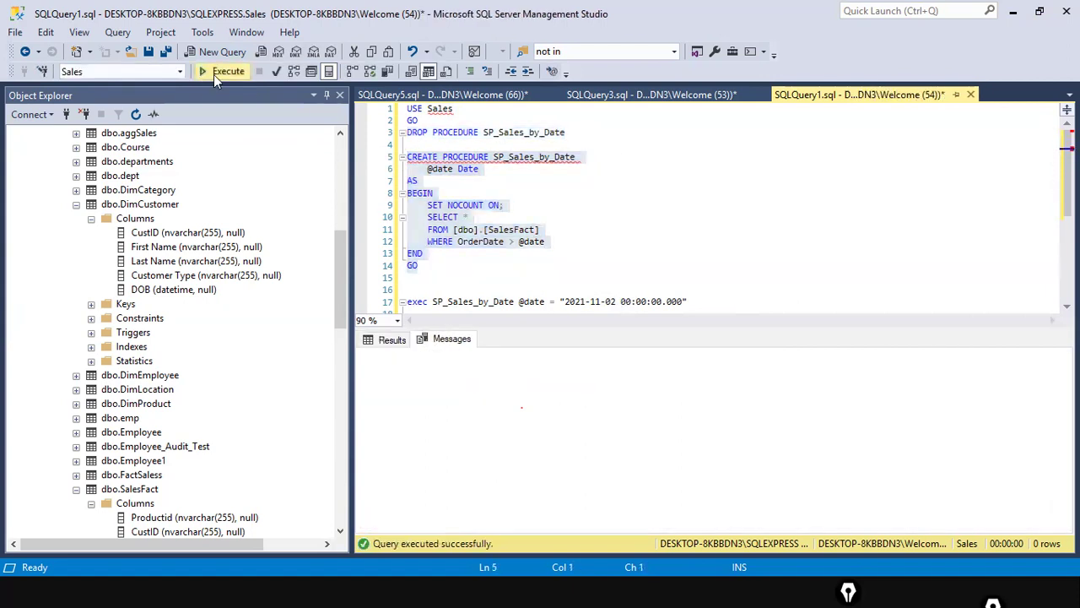
{"action": "left_click_drag", "start_coordinate": [687, 301], "coordinate": [393, 290]}
{"action": "left_click", "coordinate": [213, 72]}
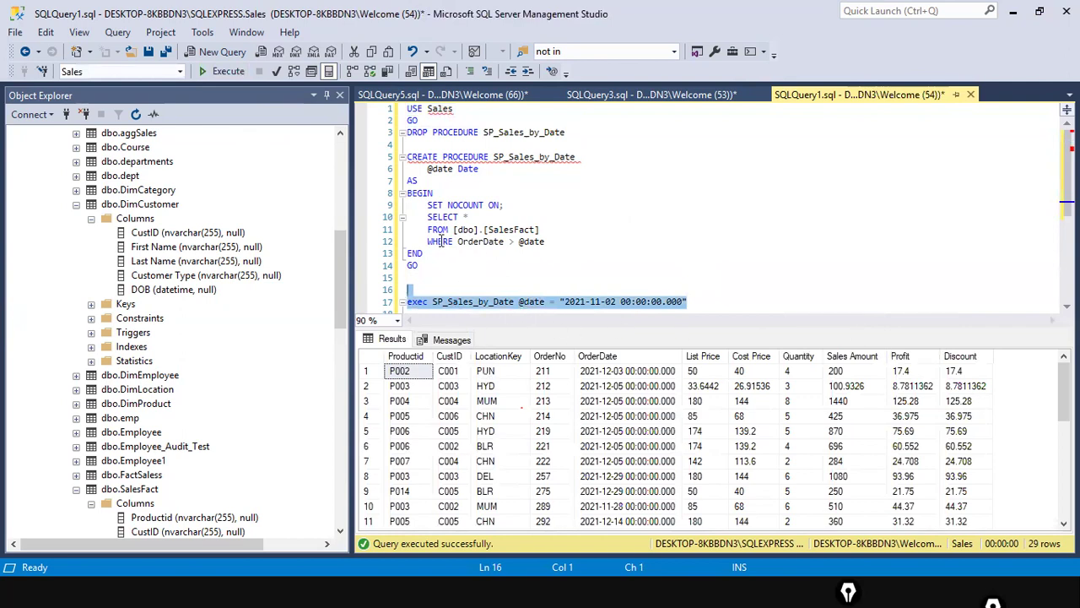
{"action": "left_click", "coordinate": [493, 241]}
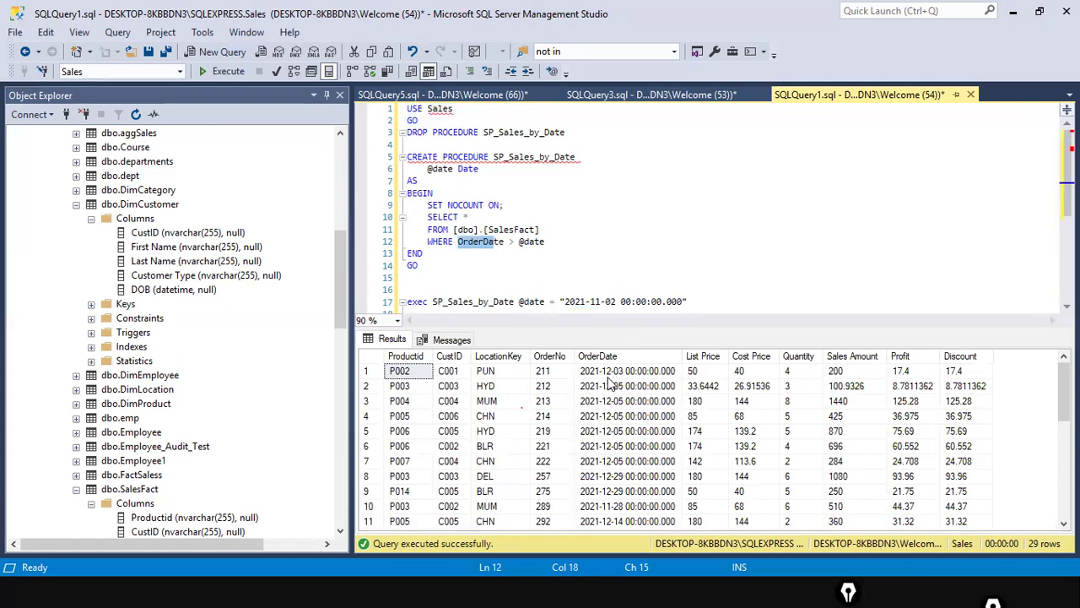
{"action": "scroll", "coordinate": [624, 434], "scroll_direction": "down", "scroll_amount": 3}
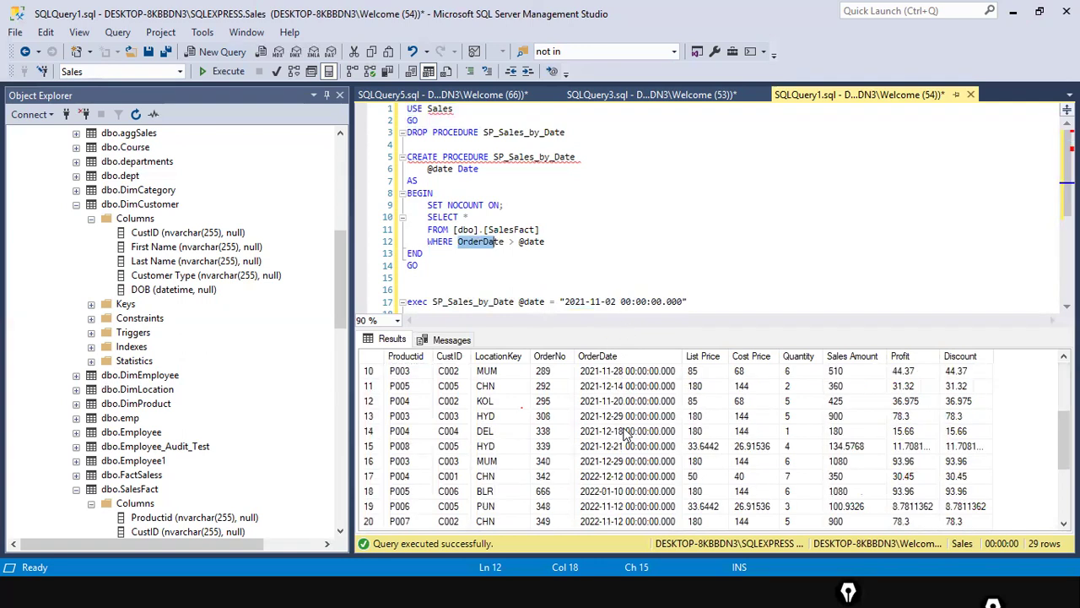
{"action": "scroll", "coordinate": [624, 434], "scroll_direction": "up", "scroll_amount": 3}
{"action": "left_click", "coordinate": [612, 358]}
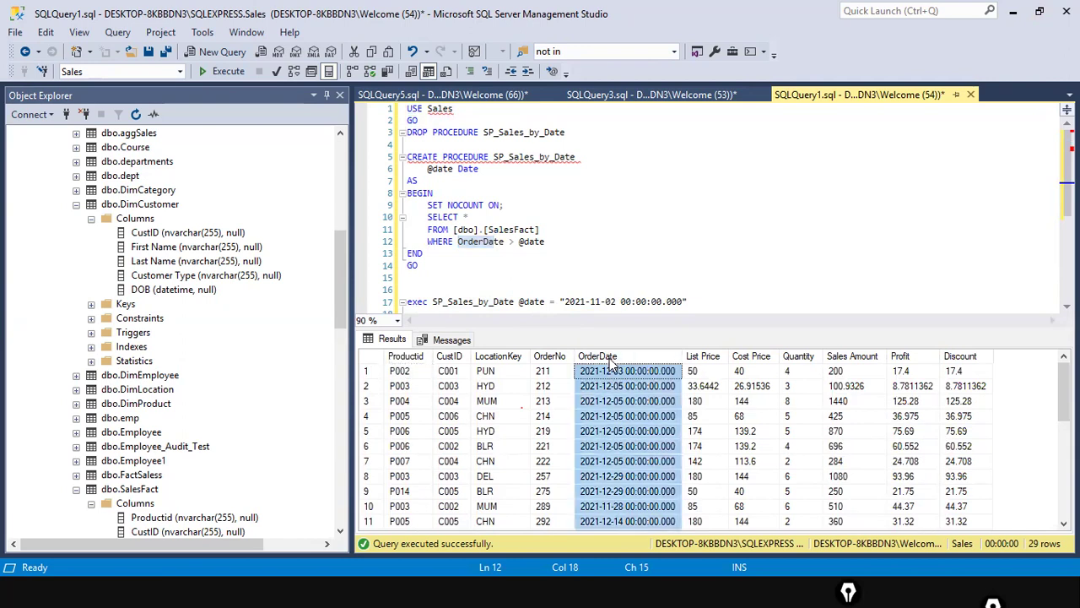
{"action": "right_click", "coordinate": [609, 363]}
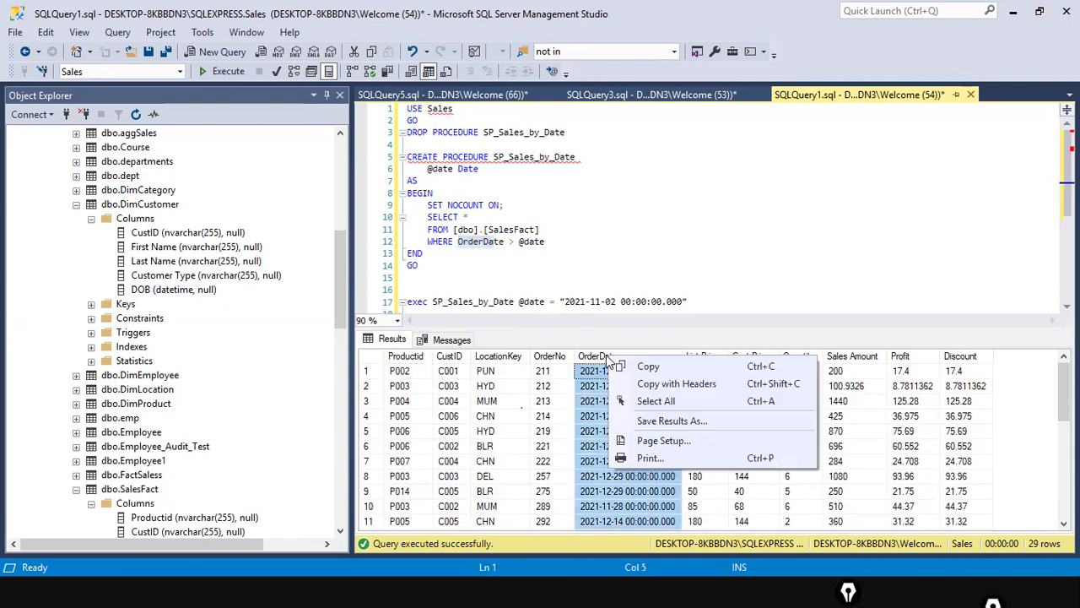
{"action": "left_click", "coordinate": [879, 291]}
{"action": "scroll", "coordinate": [603, 422], "scroll_direction": "down", "scroll_amount": 4}
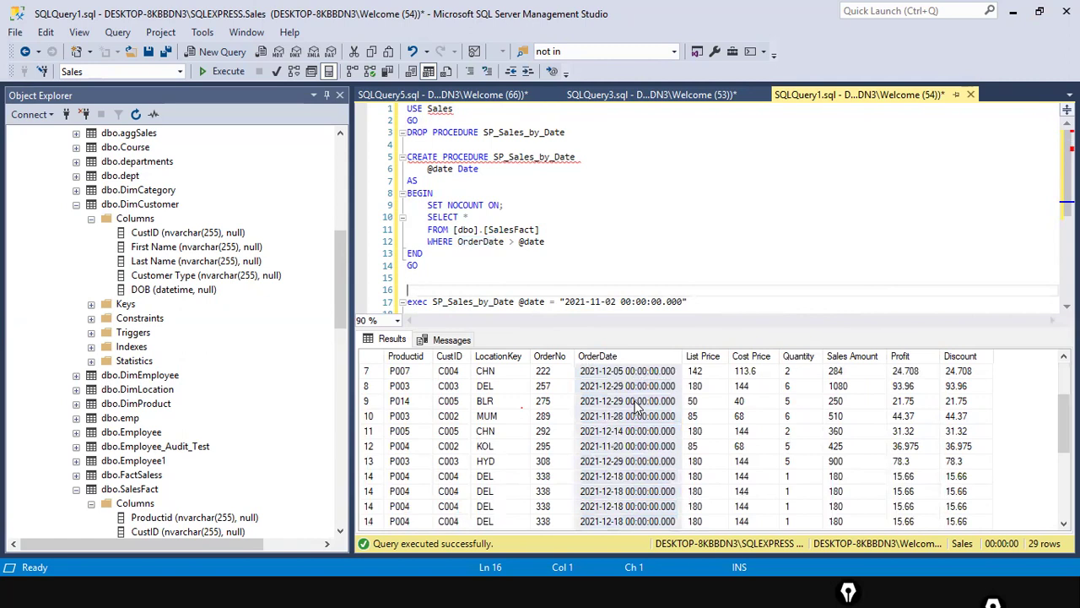
{"action": "scroll", "coordinate": [616, 418], "scroll_direction": "up", "scroll_amount": 4}
{"action": "scroll", "coordinate": [616, 418], "scroll_direction": "down", "scroll_amount": 4}
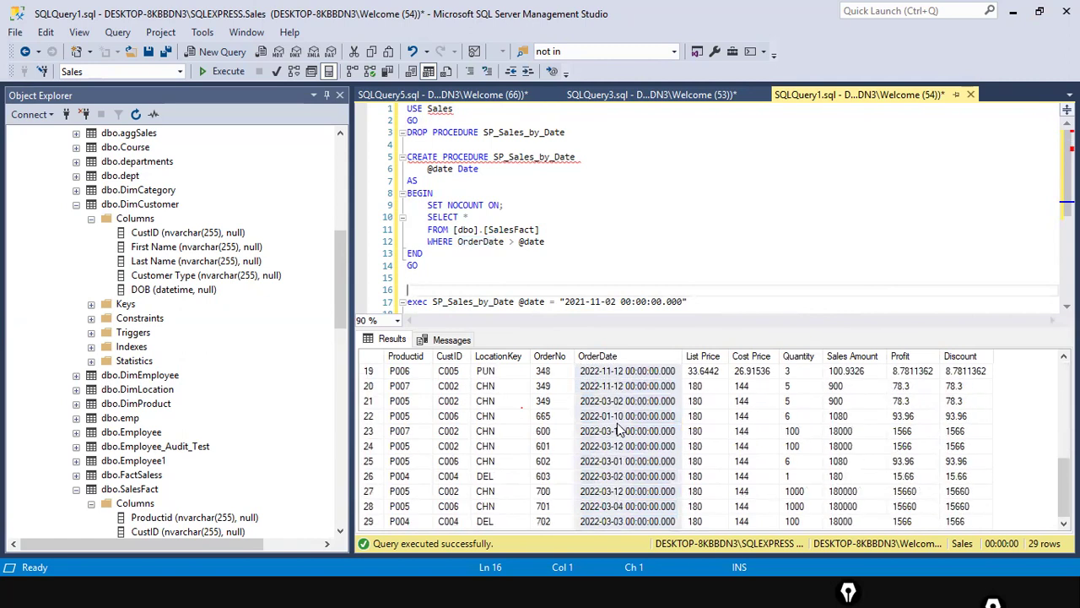
{"action": "scroll", "coordinate": [620, 446], "scroll_direction": "down", "scroll_amount": 1}
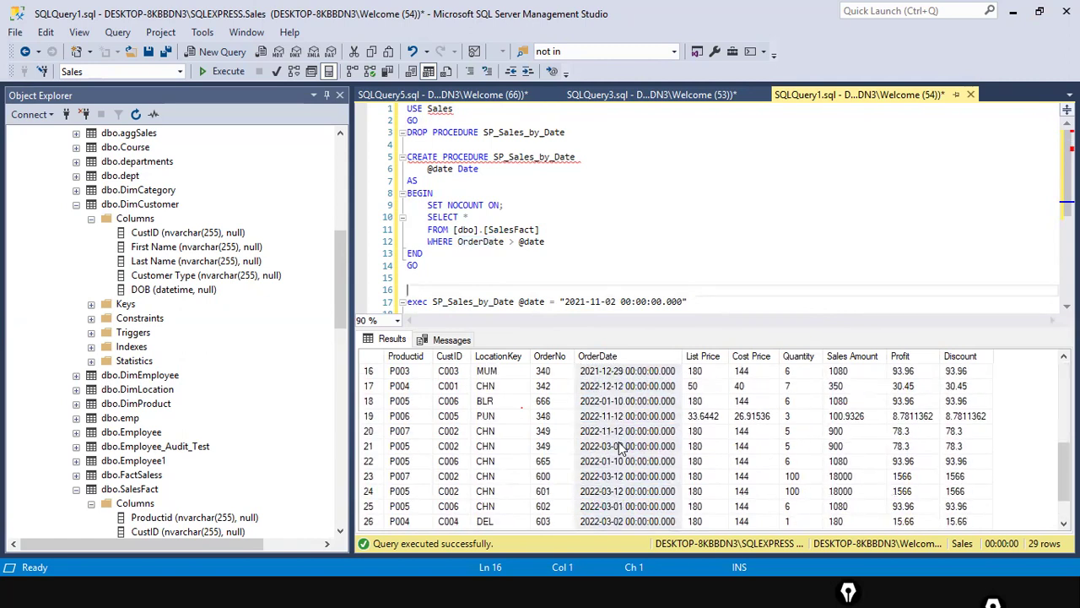
{"action": "scroll", "coordinate": [621, 447], "scroll_direction": "down", "scroll_amount": 1}
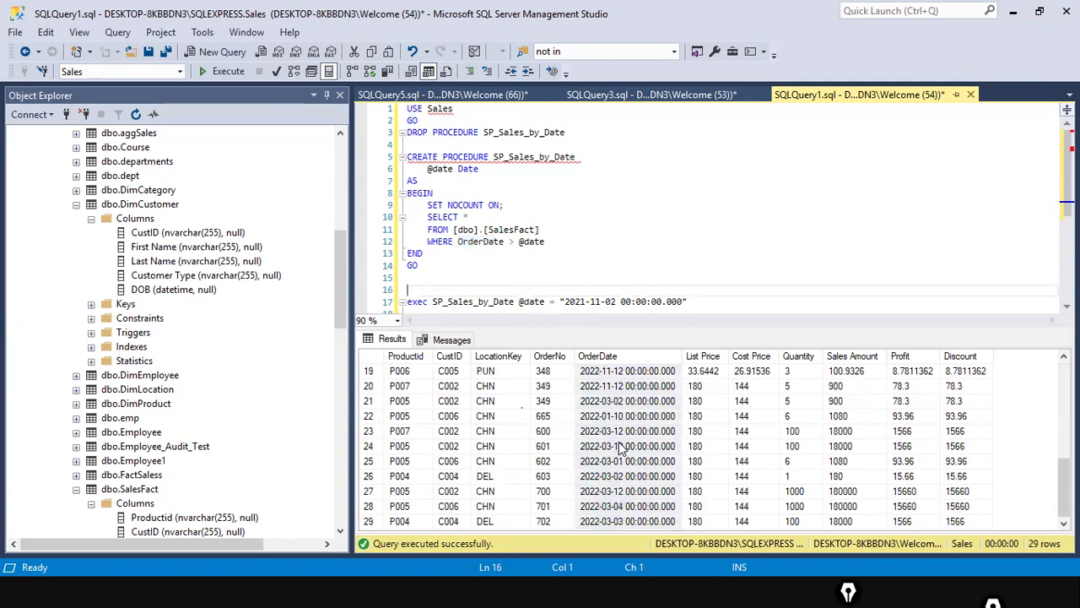
{"action": "scroll", "coordinate": [621, 447], "scroll_direction": "up", "scroll_amount": 4}
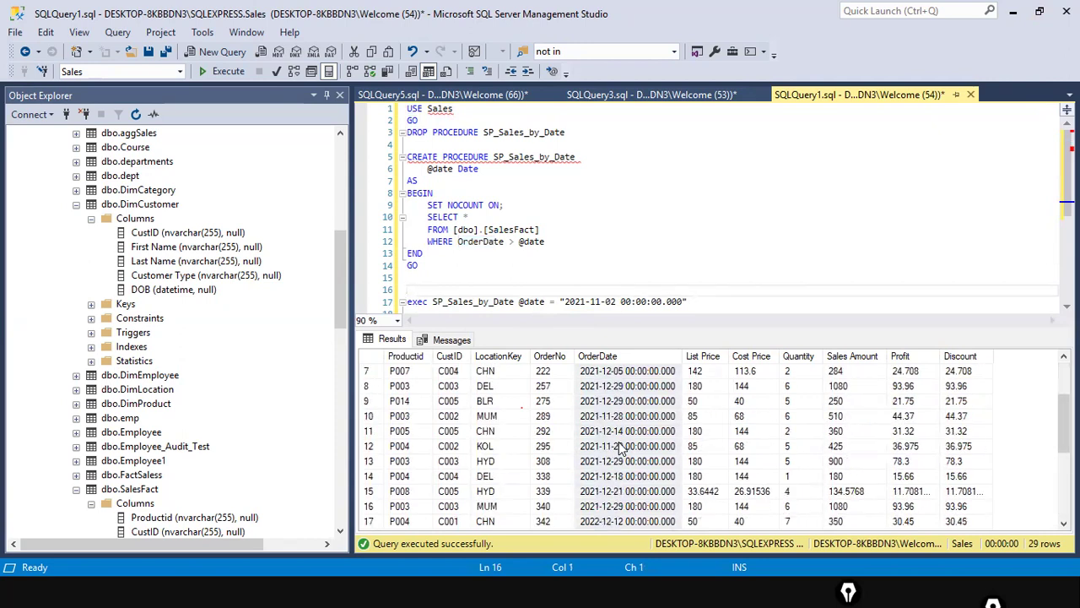
{"action": "scroll", "coordinate": [620, 448], "scroll_direction": "down", "scroll_amount": 4}
{"action": "scroll", "coordinate": [625, 447], "scroll_direction": "up", "scroll_amount": 3}
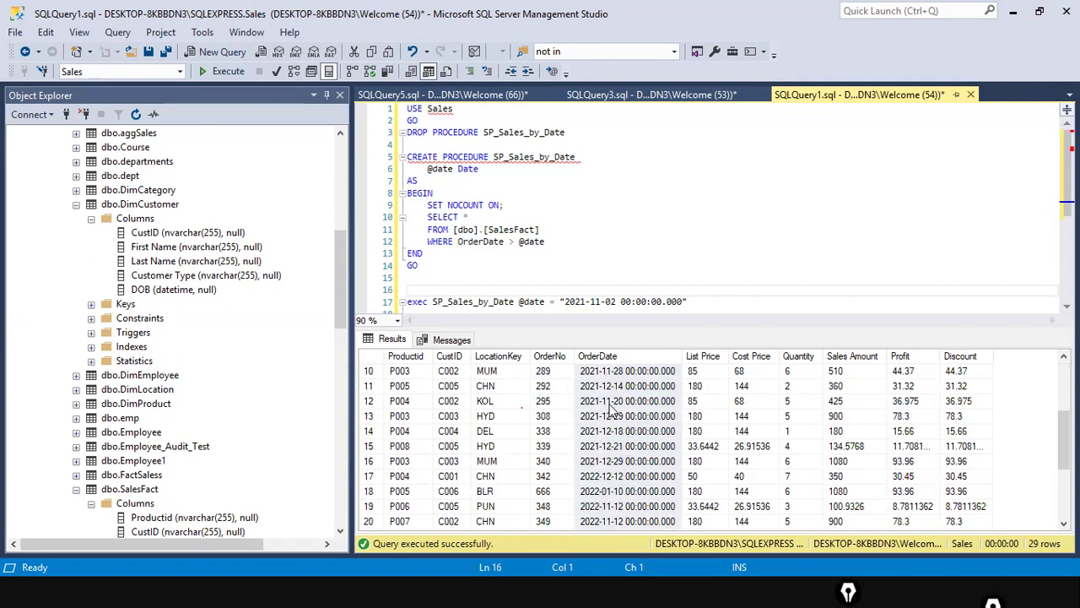
{"action": "scroll", "coordinate": [614, 405], "scroll_direction": "up", "scroll_amount": 2}
{"action": "scroll", "coordinate": [614, 405], "scroll_direction": "up", "scroll_amount": 1}
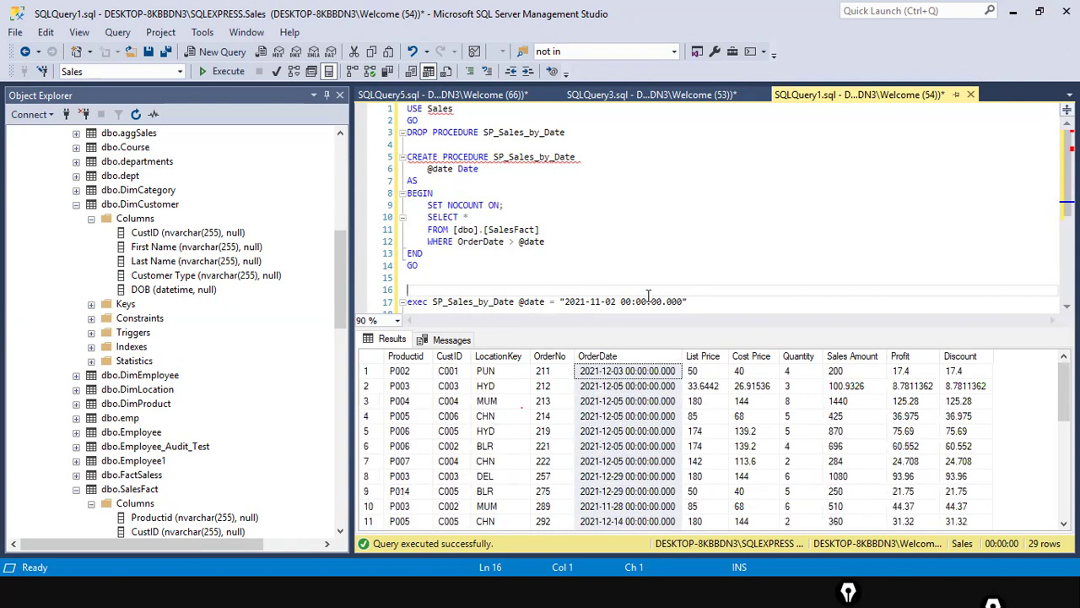
{"action": "left_click", "coordinate": [731, 301]}
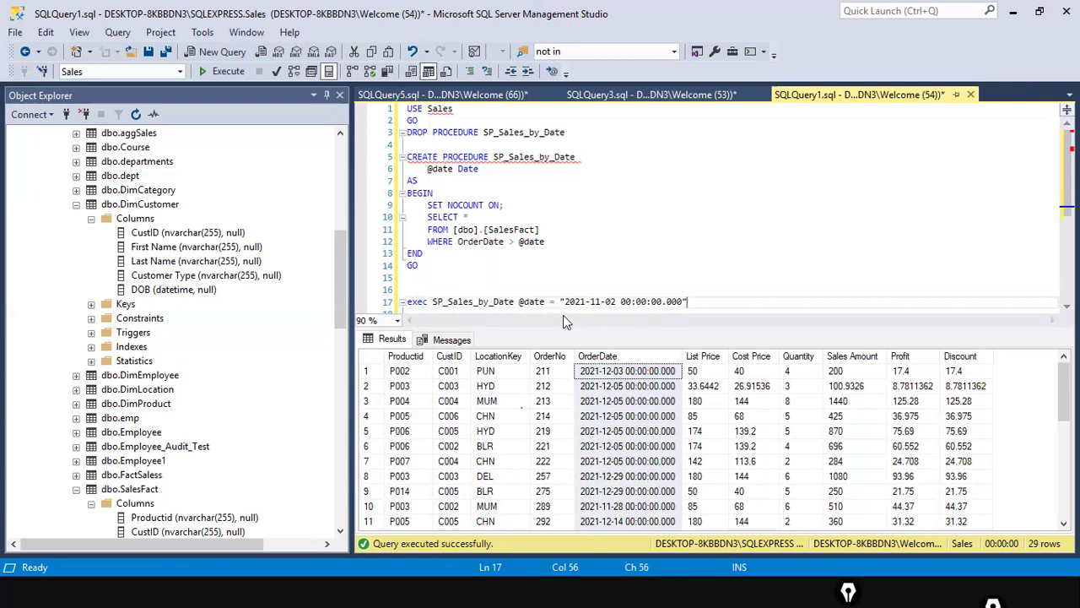
{"action": "left_click_drag", "start_coordinate": [516, 301], "coordinate": [753, 322]}
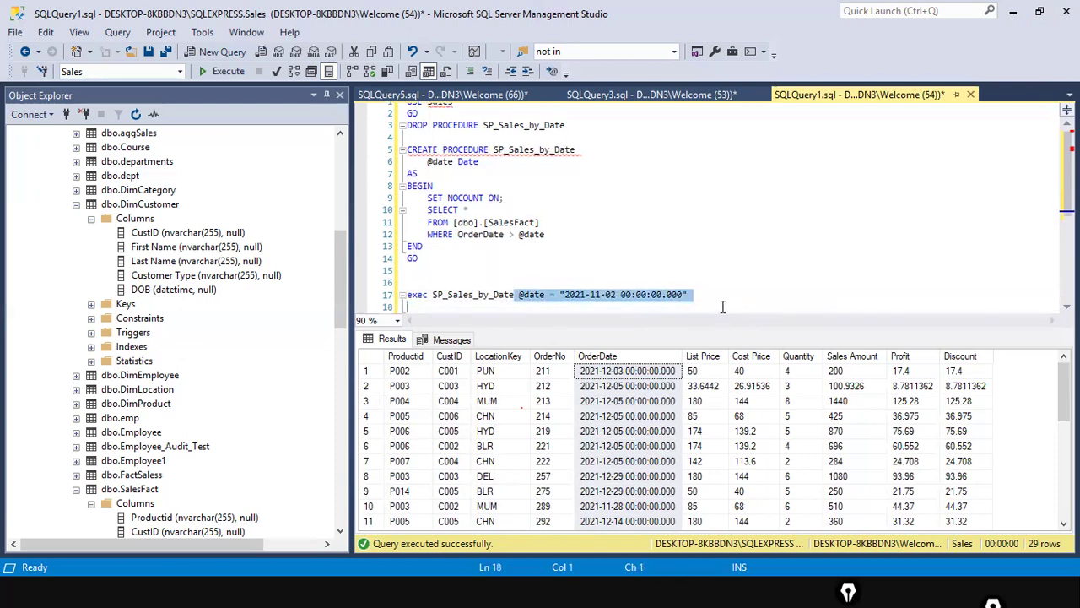
{"action": "left_click", "coordinate": [621, 307]}
{"action": "left_click", "coordinate": [515, 294]}
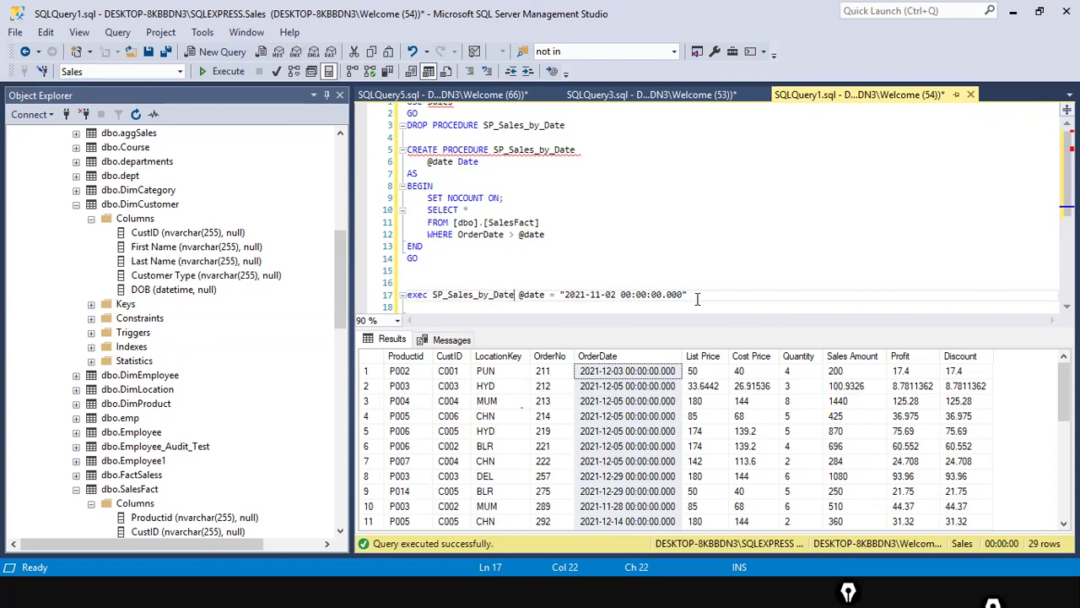
{"action": "left_click_drag", "start_coordinate": [425, 269], "coordinate": [375, 154]}
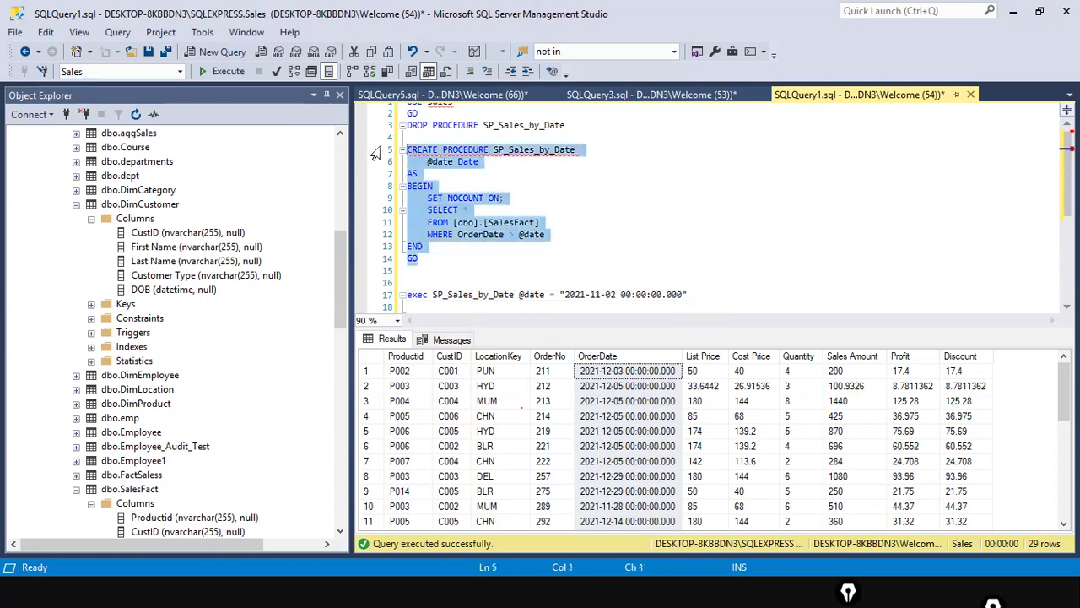
{"action": "left_click", "coordinate": [547, 223]}
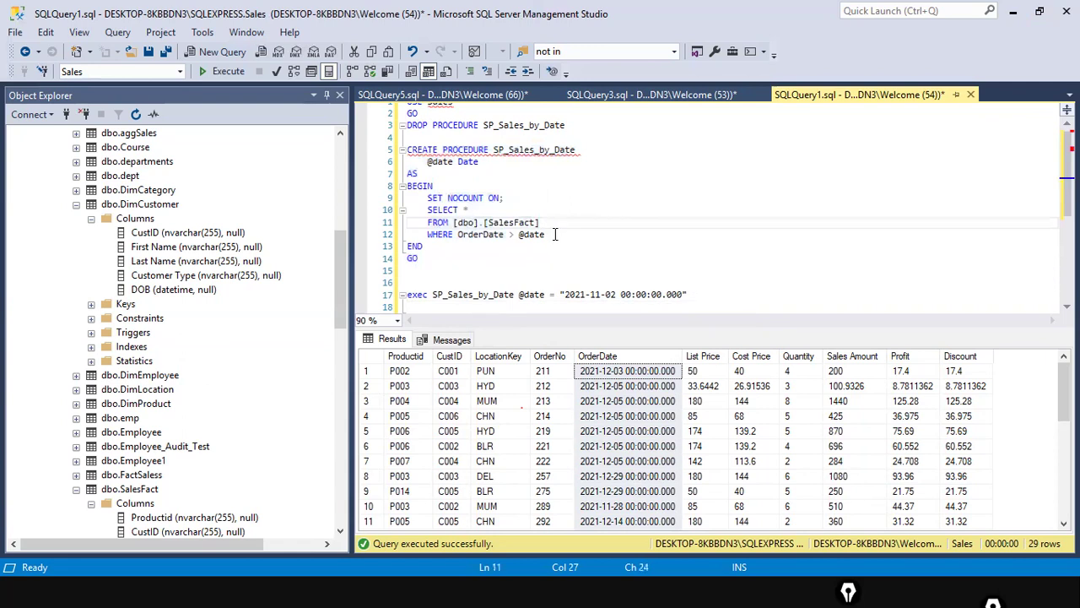
{"action": "left_click_drag", "start_coordinate": [555, 234], "coordinate": [412, 196]}
{"action": "left_click", "coordinate": [801, 282]}
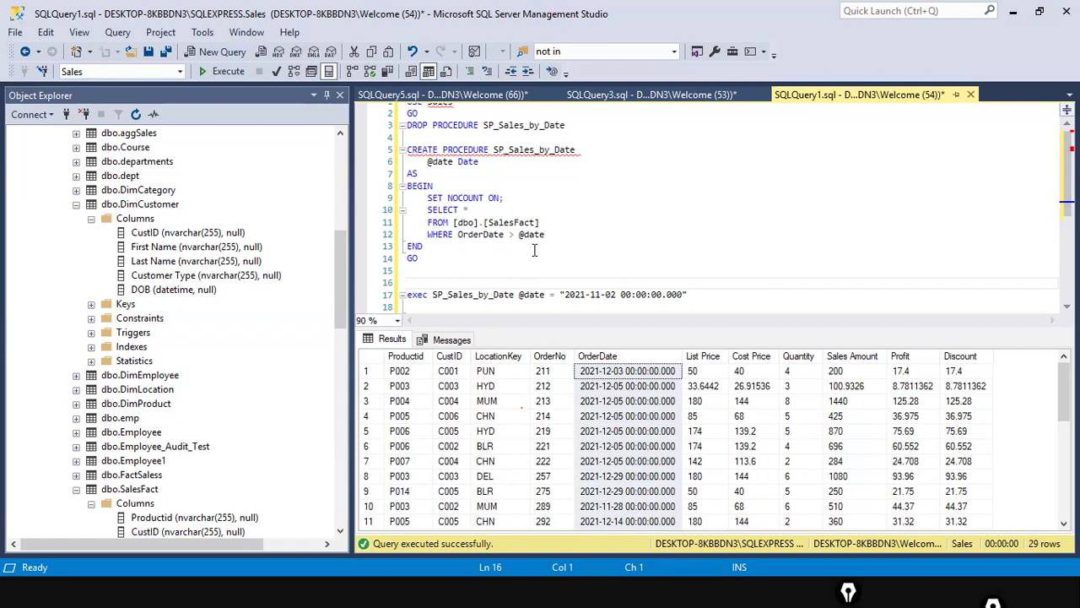
{"action": "left_click_drag", "start_coordinate": [561, 243], "coordinate": [349, 180]}
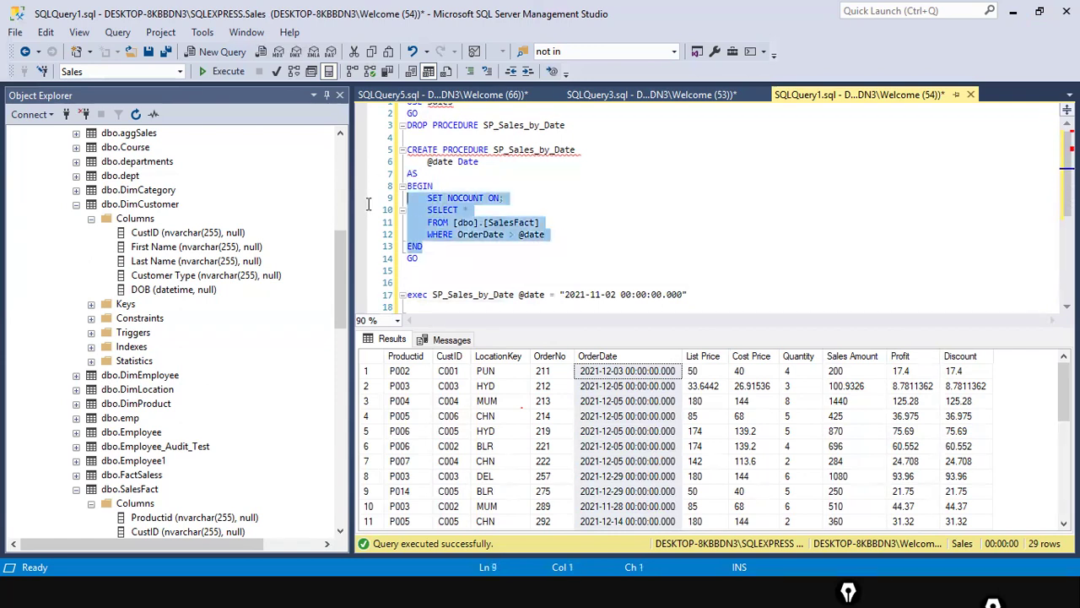
{"action": "left_click", "coordinate": [673, 264]}
{"action": "left_click_drag", "start_coordinate": [547, 234], "coordinate": [403, 198]}
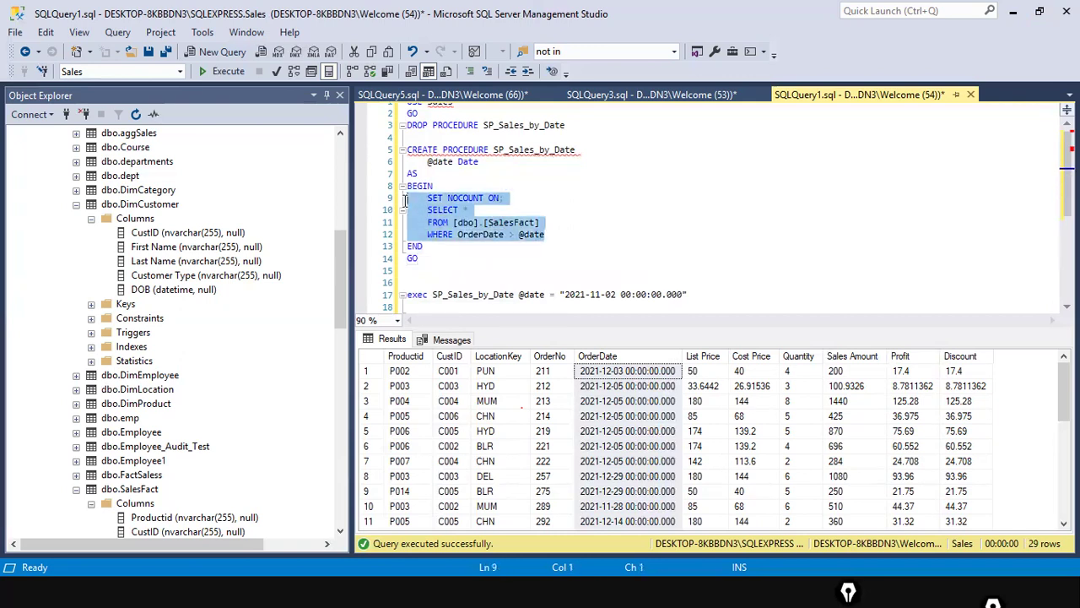
{"action": "left_click", "coordinate": [422, 258]}
{"action": "left_click_drag", "start_coordinate": [421, 259], "coordinate": [381, 150]}
{"action": "left_click", "coordinate": [704, 255]}
{"action": "left_click", "coordinate": [706, 294]}
{"action": "key", "text": "shift+Home"}
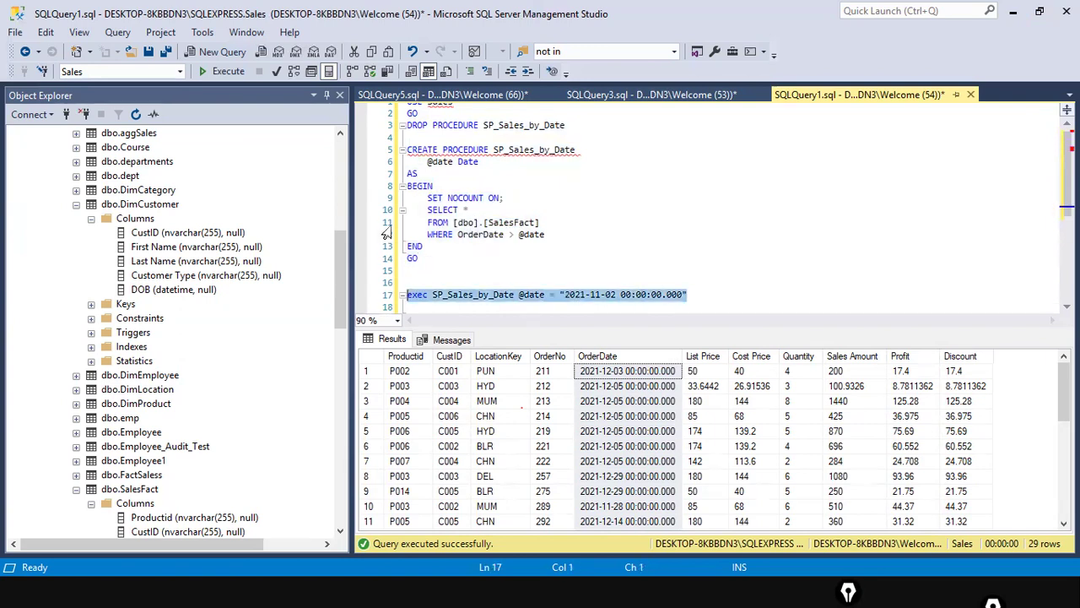
{"action": "left_click", "coordinate": [584, 294]}
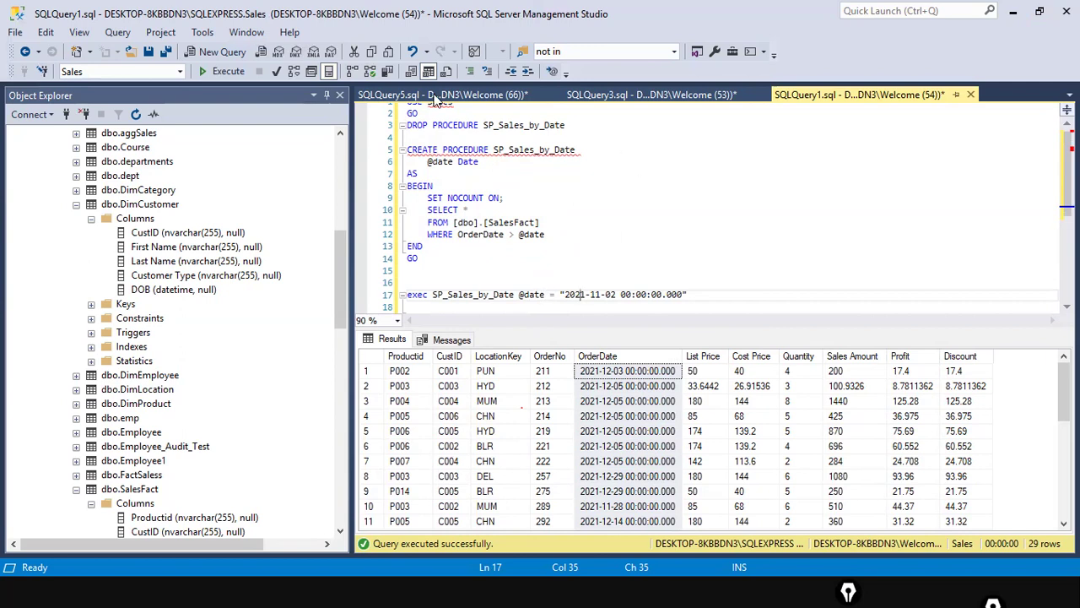
Switch to the SQLQuery3 script and try to run its DROP PROCEDURE and CREATE PROCEDURE SP_Sales_by_Date1 statements together
{"action": "left_click", "coordinate": [579, 102]}
{"action": "left_click", "coordinate": [579, 98]}
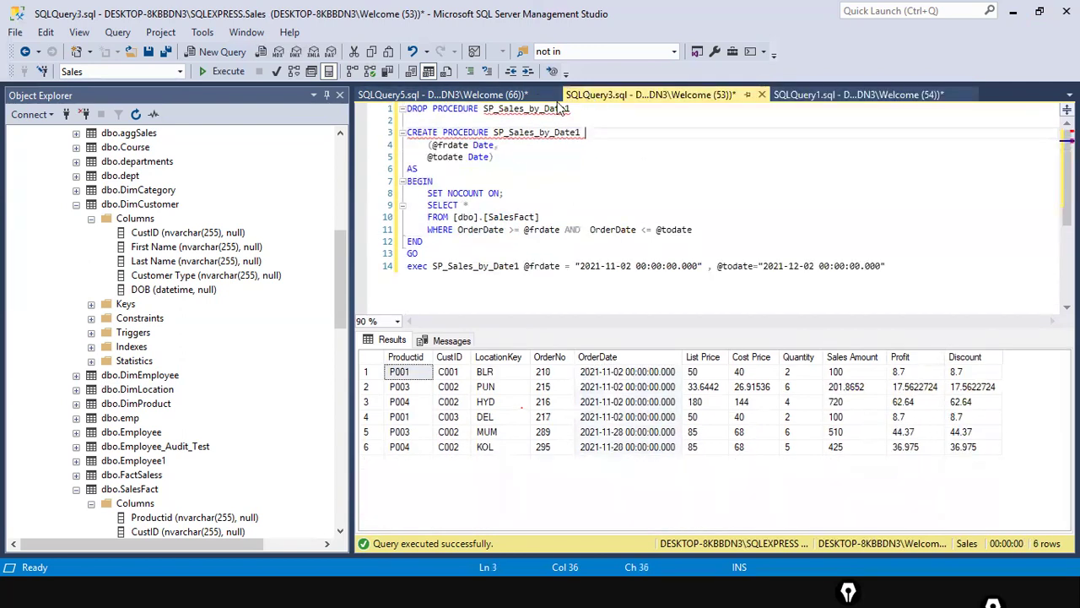
{"action": "mouse_move", "coordinate": [533, 110]}
{"action": "left_click", "coordinate": [545, 195]}
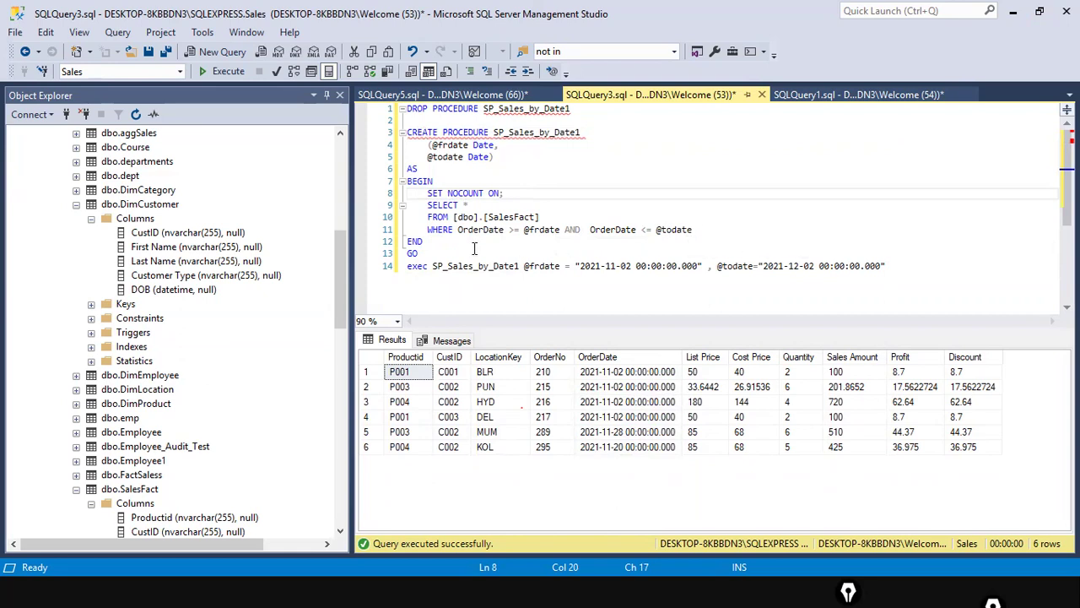
{"action": "left_click_drag", "start_coordinate": [474, 251], "coordinate": [369, 80]}
{"action": "left_click", "coordinate": [217, 68]}
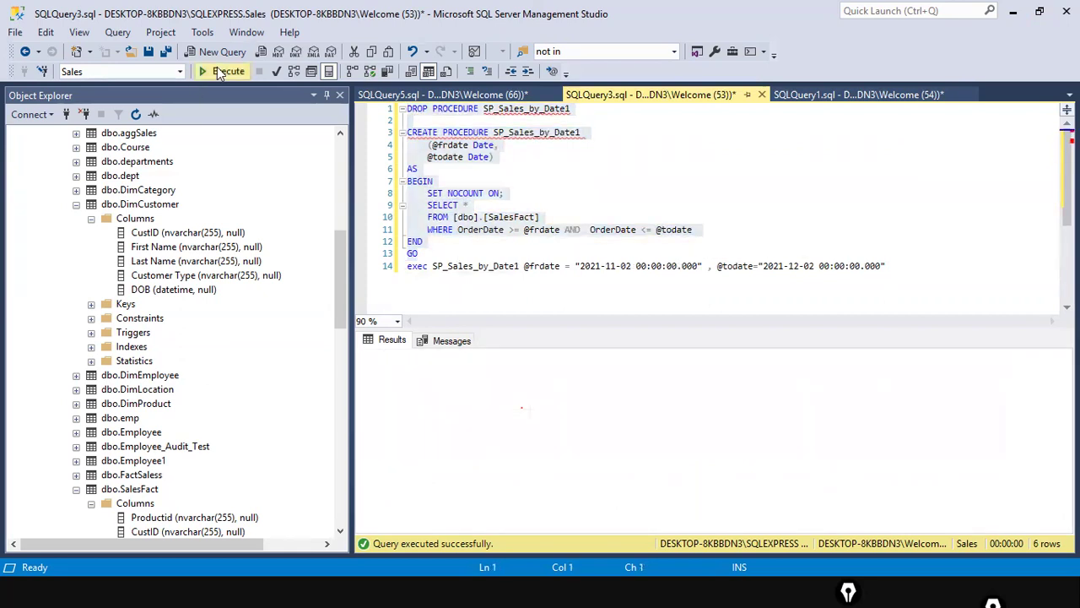
{"action": "left_click", "coordinate": [609, 193]}
{"action": "left_click_drag", "start_coordinate": [572, 108], "coordinate": [161, 82]}
{"action": "left_click", "coordinate": [219, 74]}
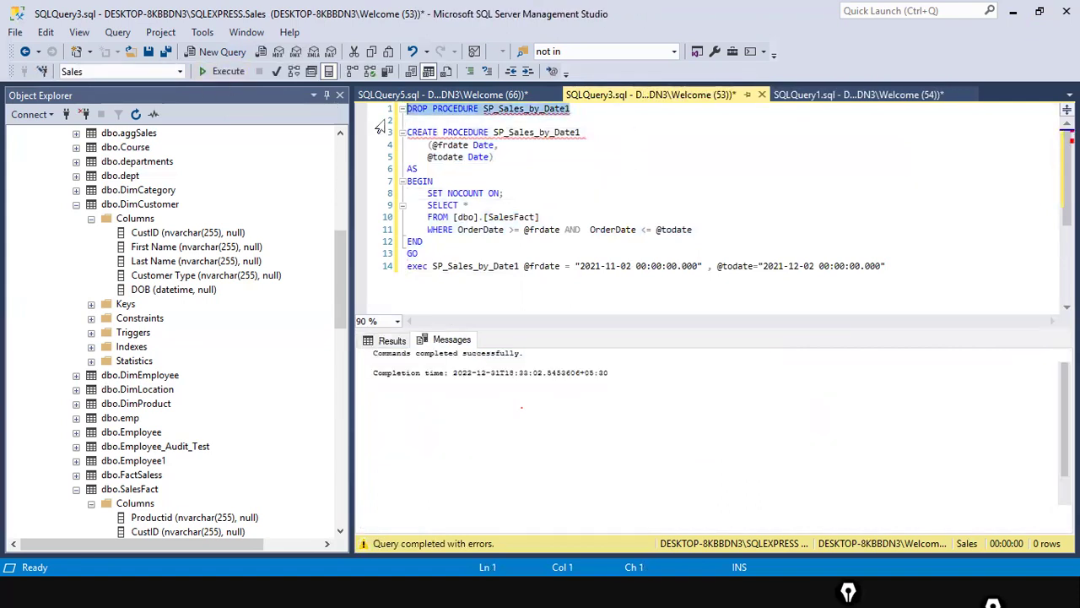
{"action": "left_click_drag", "start_coordinate": [427, 252], "coordinate": [405, 133]}
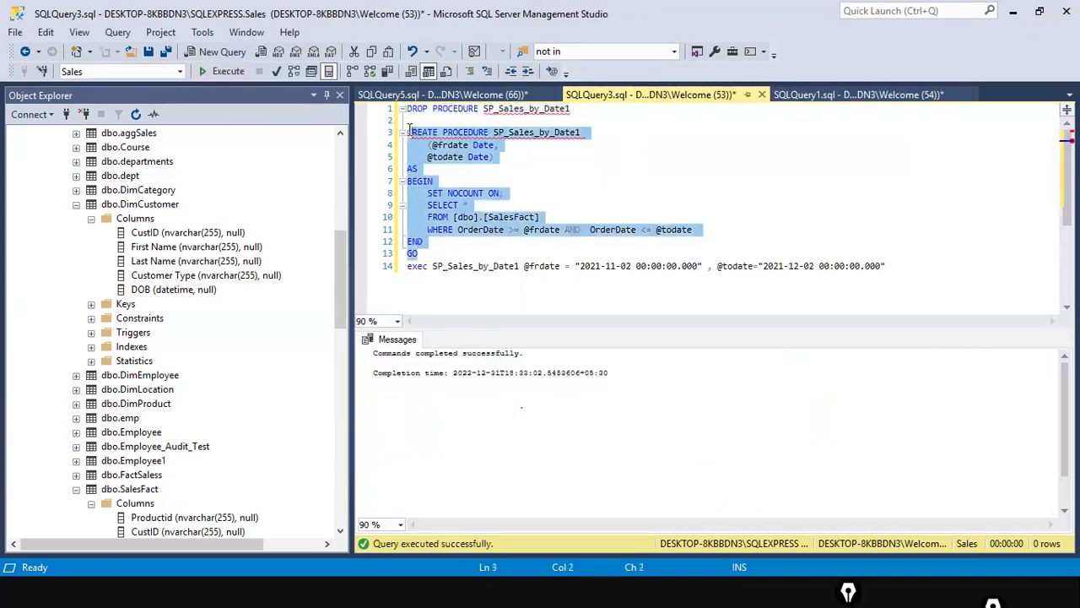
{"action": "left_click", "coordinate": [224, 75]}
{"action": "left_click", "coordinate": [717, 295]}
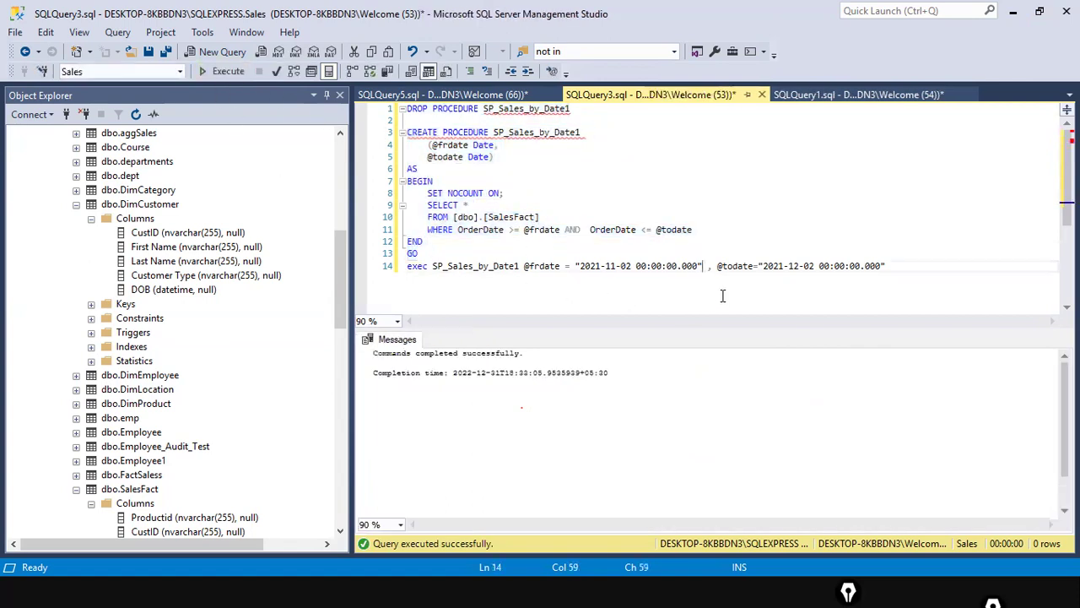
{"action": "left_click_drag", "start_coordinate": [923, 277], "coordinate": [406, 267]}
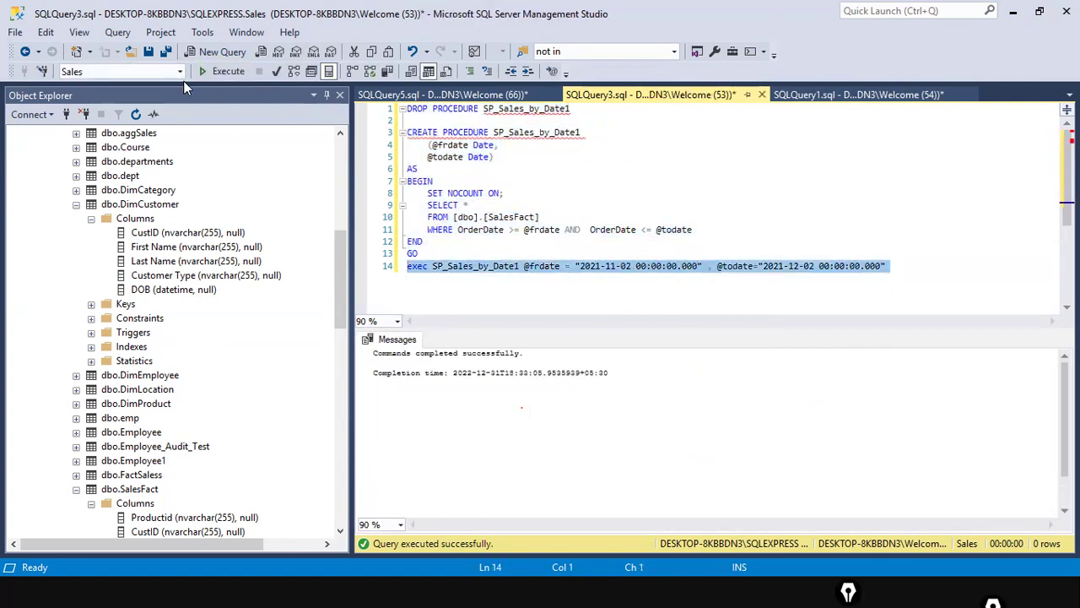
{"action": "left_click", "coordinate": [217, 70]}
{"action": "left_click", "coordinate": [703, 279]}
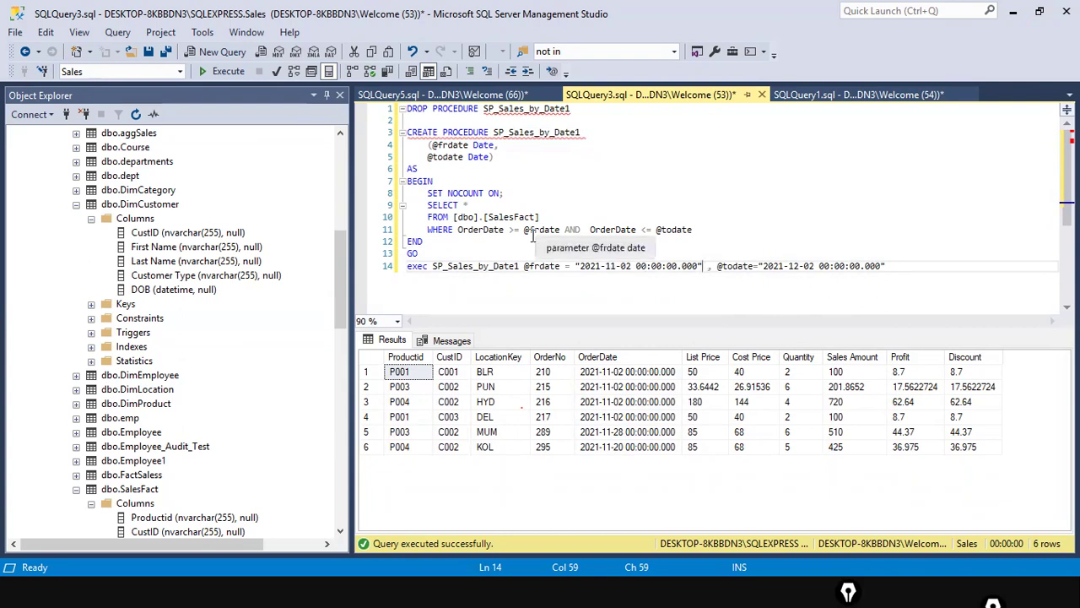
{"action": "left_click_drag", "start_coordinate": [523, 230], "coordinate": [561, 231]}
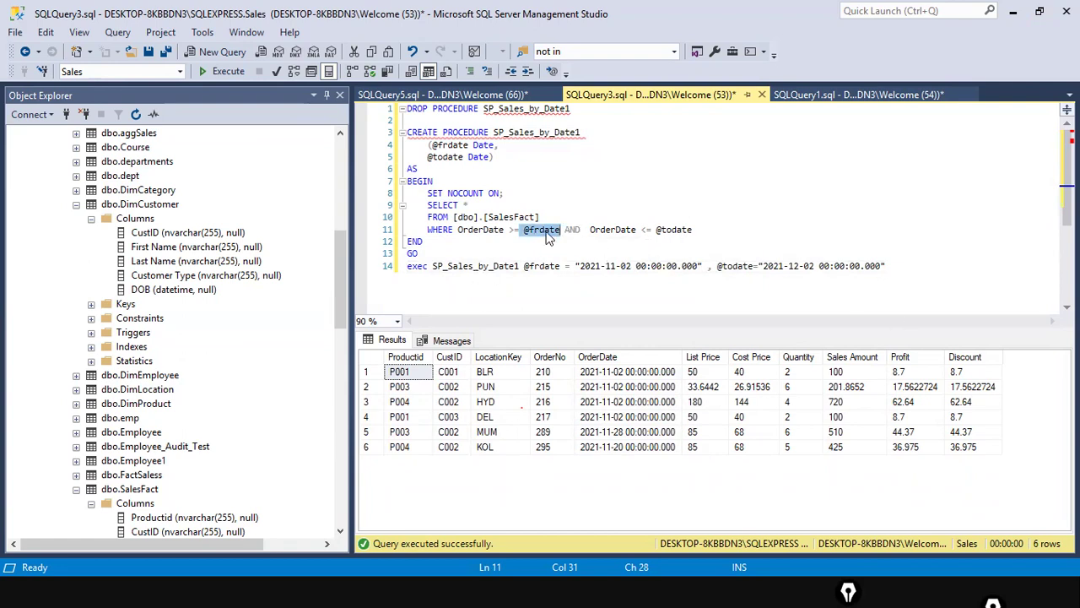
{"action": "left_click", "coordinate": [513, 218]}
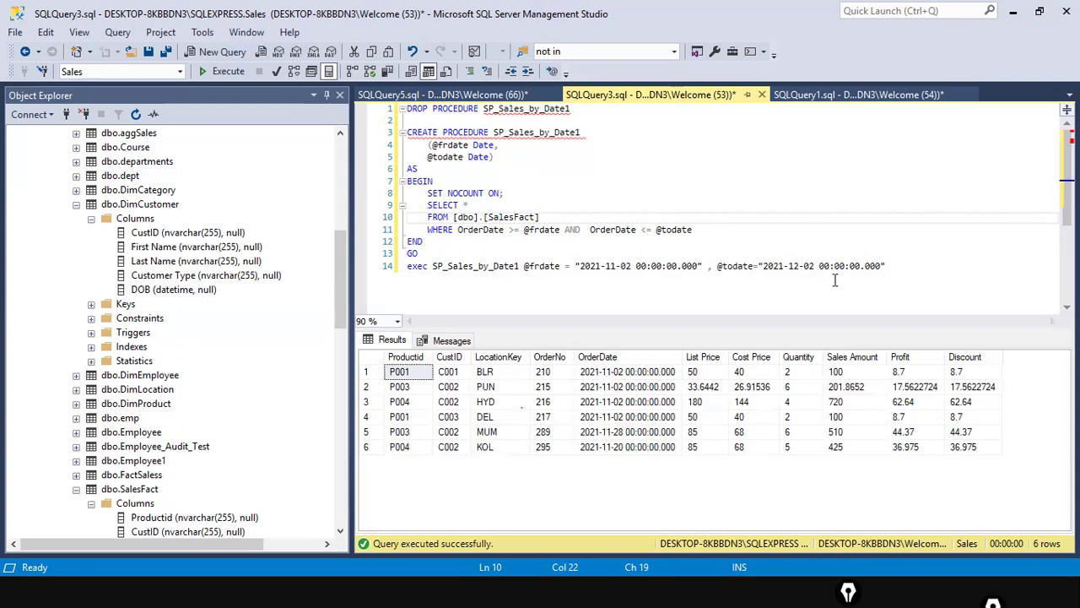
{"action": "left_click_drag", "start_coordinate": [523, 268], "coordinate": [719, 282]}
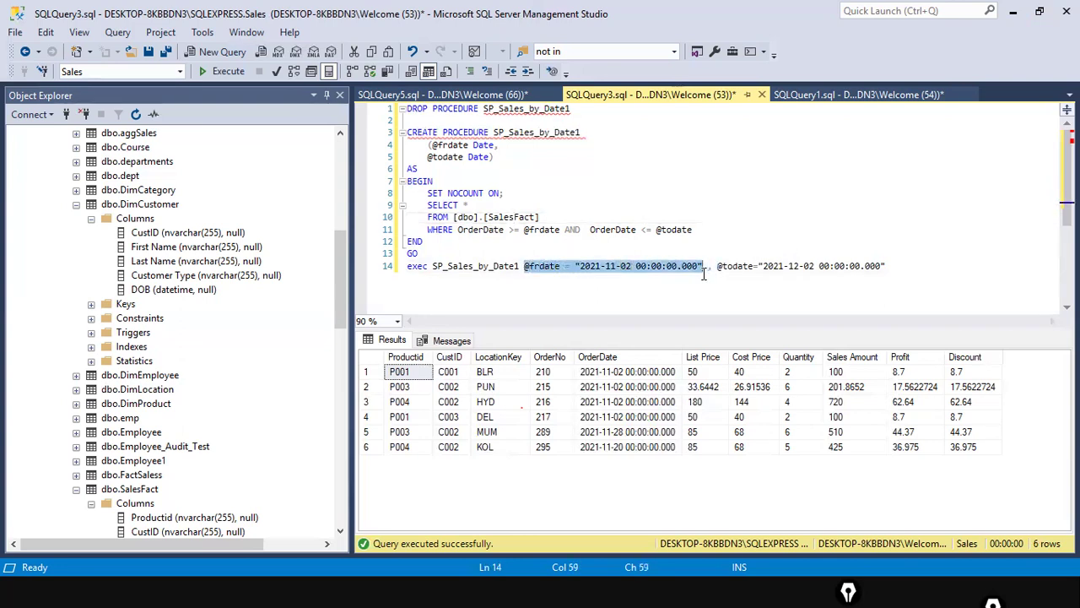
{"action": "left_click", "coordinate": [794, 270]}
Copy the exec SP_Sales_by_Date1 statement with both date arguments into the SQL statement field of Power BI's SQL Server database dialog
{"action": "left_click_drag", "start_coordinate": [934, 270], "coordinate": [324, 272]}
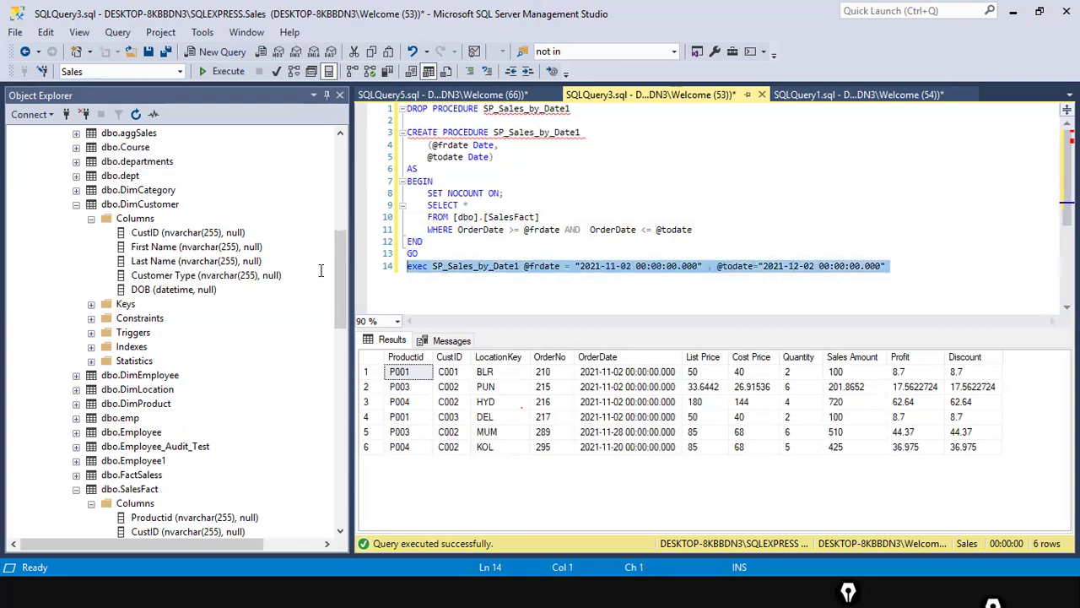
{"action": "right_click", "coordinate": [503, 268]}
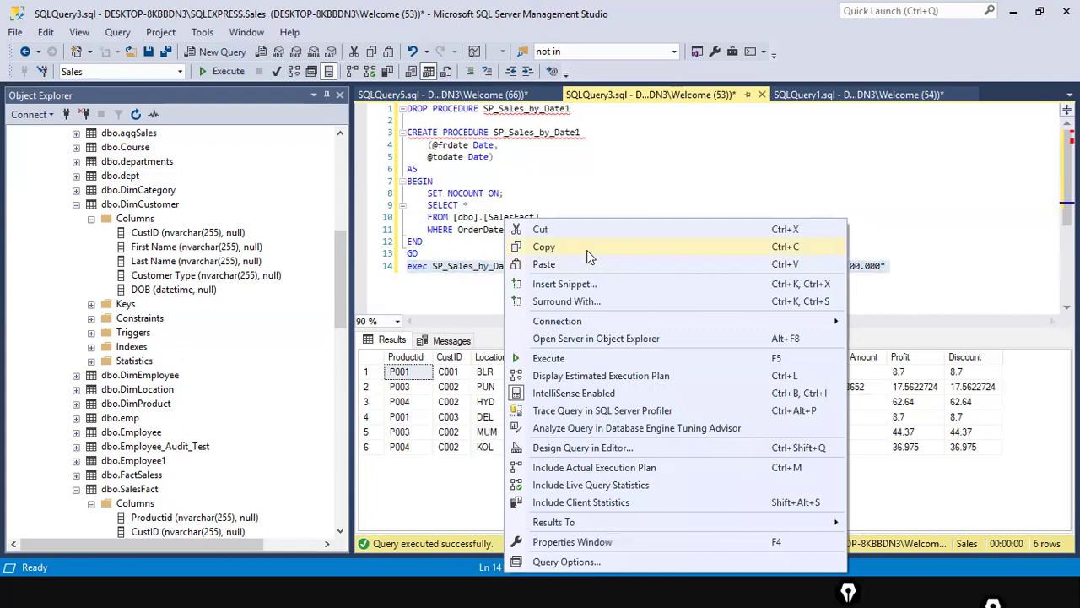
{"action": "left_click", "coordinate": [547, 246]}
{"action": "left_click_drag", "start_coordinate": [456, 257], "coordinate": [346, 109]}
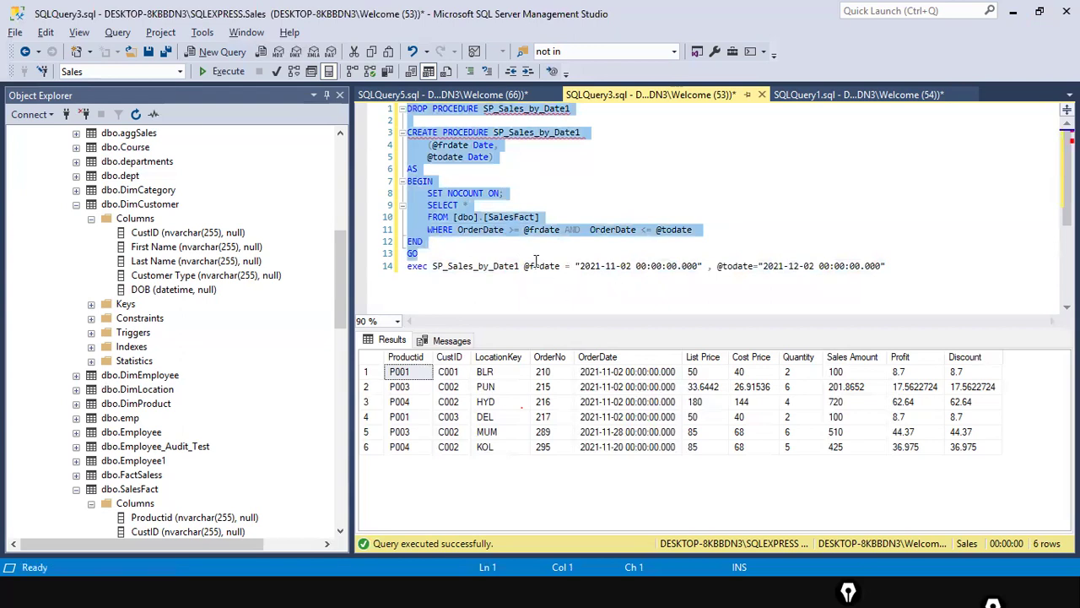
{"action": "left_click", "coordinate": [534, 266]}
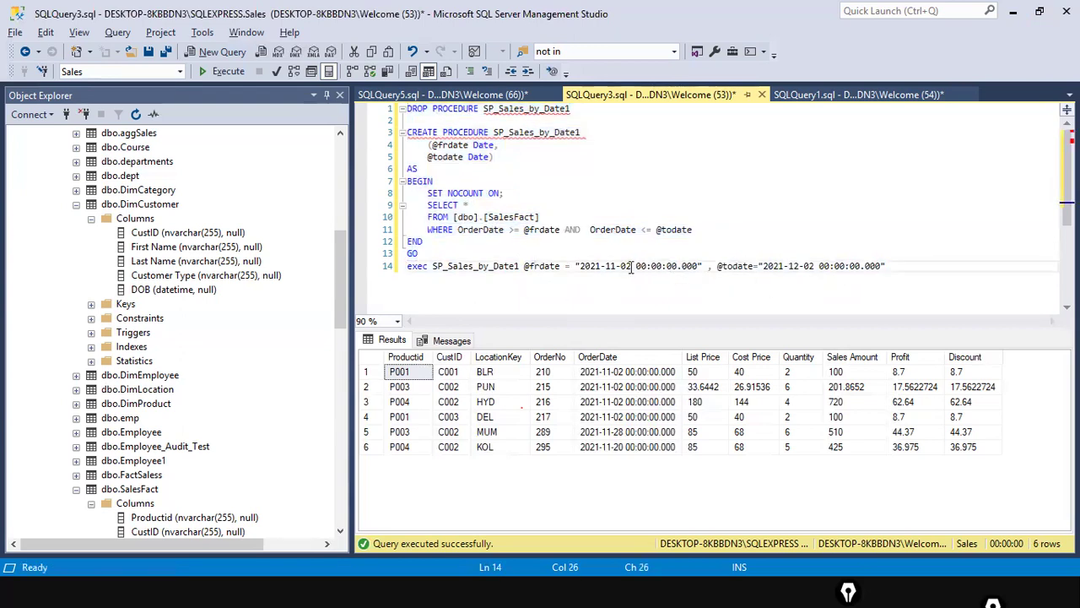
{"action": "key", "text": "alt"}
{"action": "key", "text": "alt+Tab"}
{"action": "left_click", "coordinate": [561, 360]}
{"action": "key", "text": "ctrl+v"}
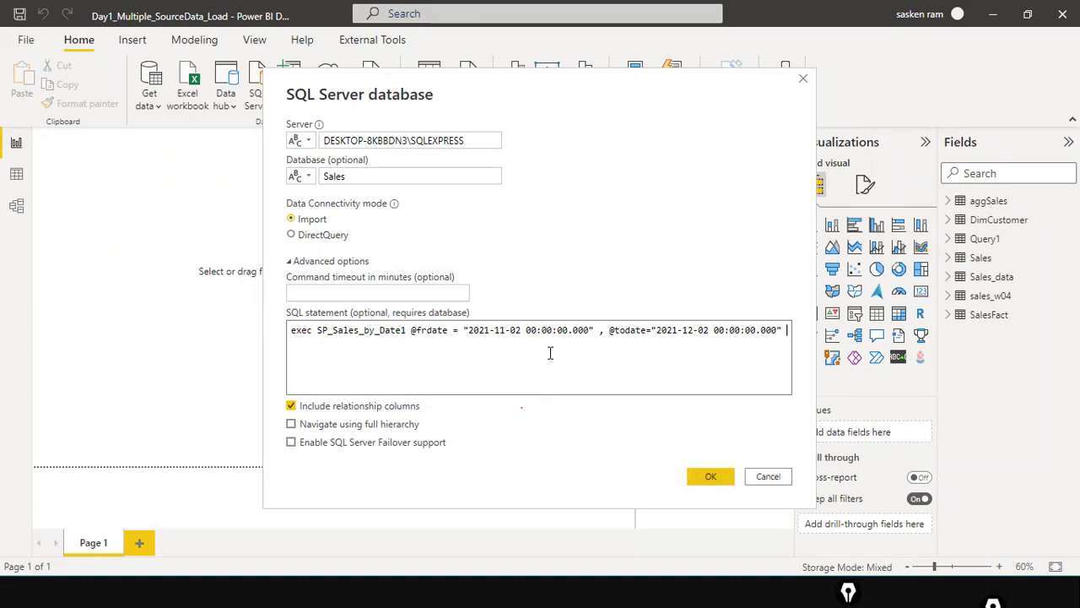
Compare the SP_Sales_by_Date1 procedure body in SQL Server Management Studio with the exec statement entered in Power BI
{"action": "key", "text": "alt+Tab"}
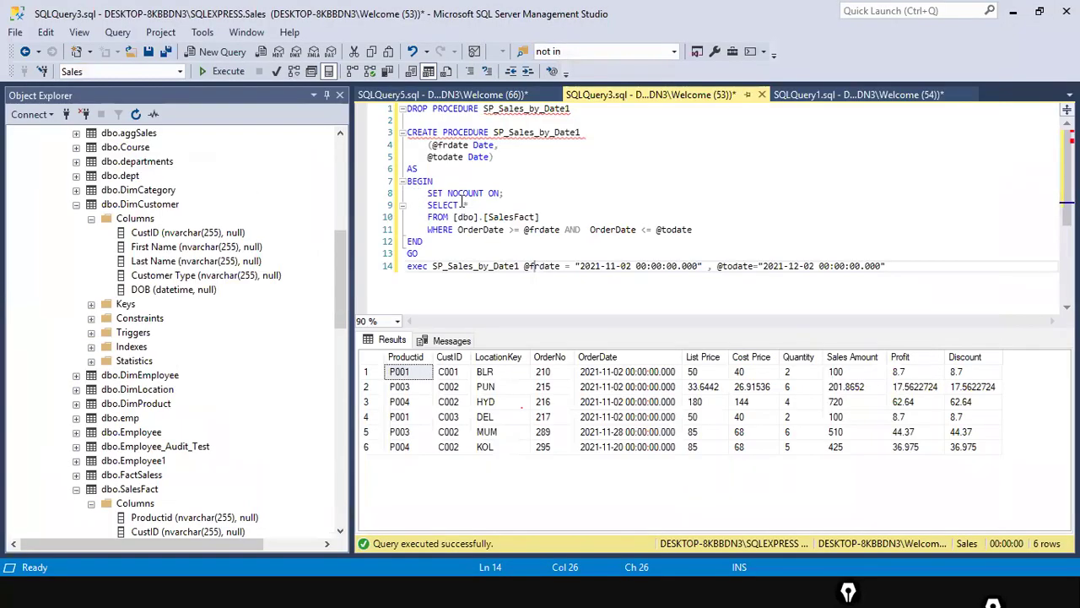
{"action": "key", "text": "alt+Tab"}
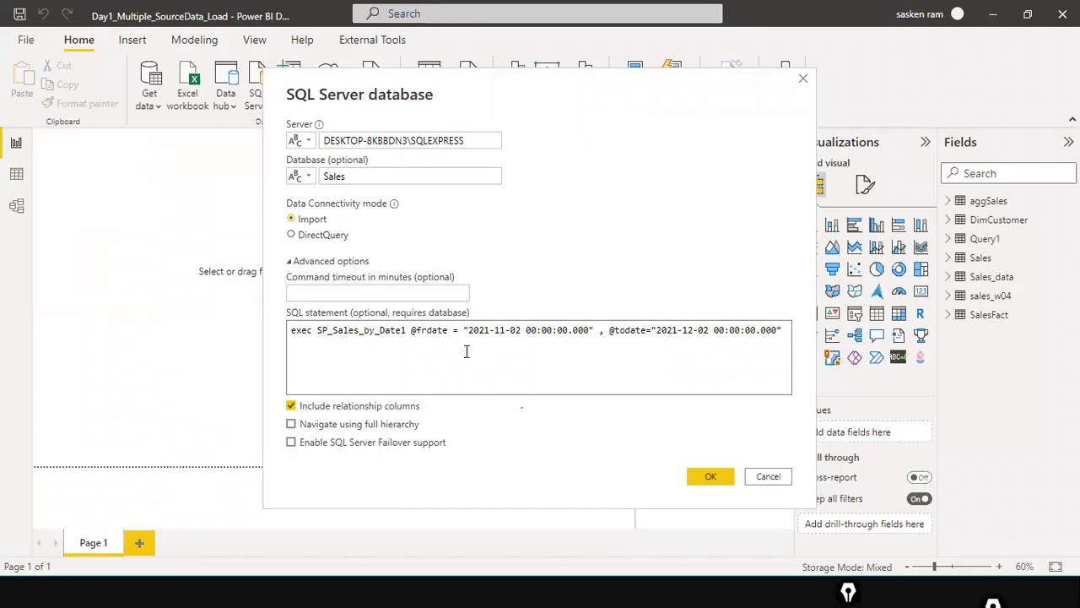
{"action": "key", "text": "alt+Tab"}
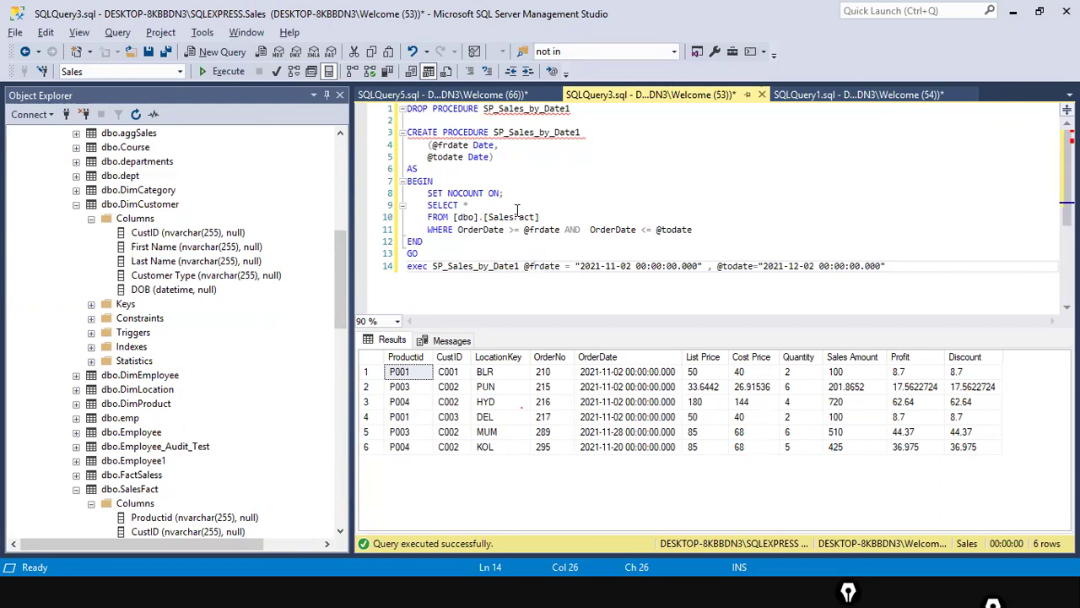
{"action": "left_click", "coordinate": [588, 234]}
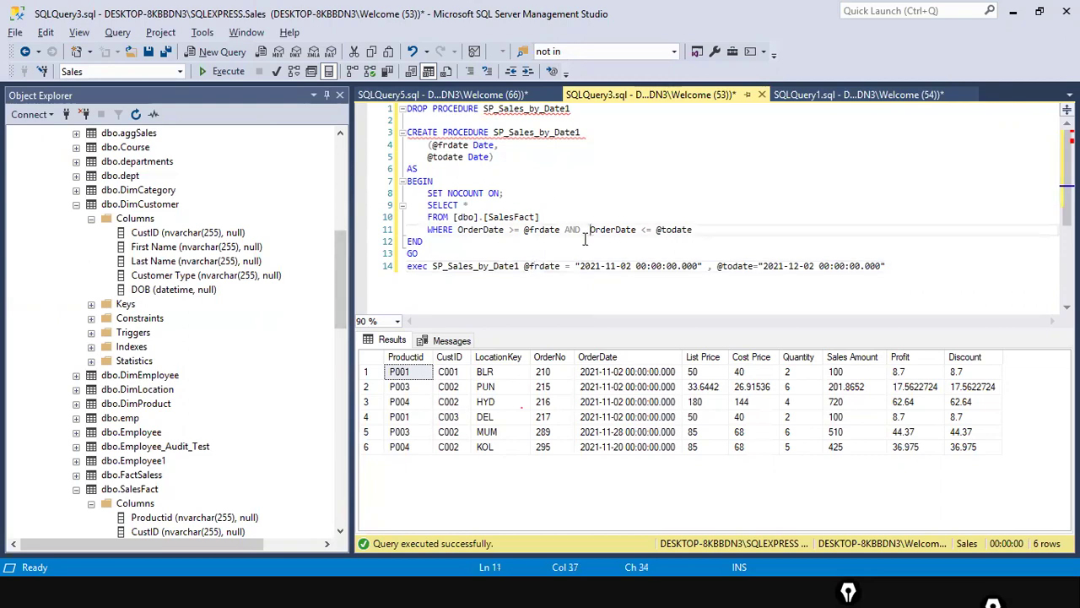
{"action": "left_click_drag", "start_coordinate": [420, 254], "coordinate": [407, 180]}
{"action": "left_click", "coordinate": [463, 202]}
{"action": "left_click_drag", "start_coordinate": [718, 230], "coordinate": [426, 193]}
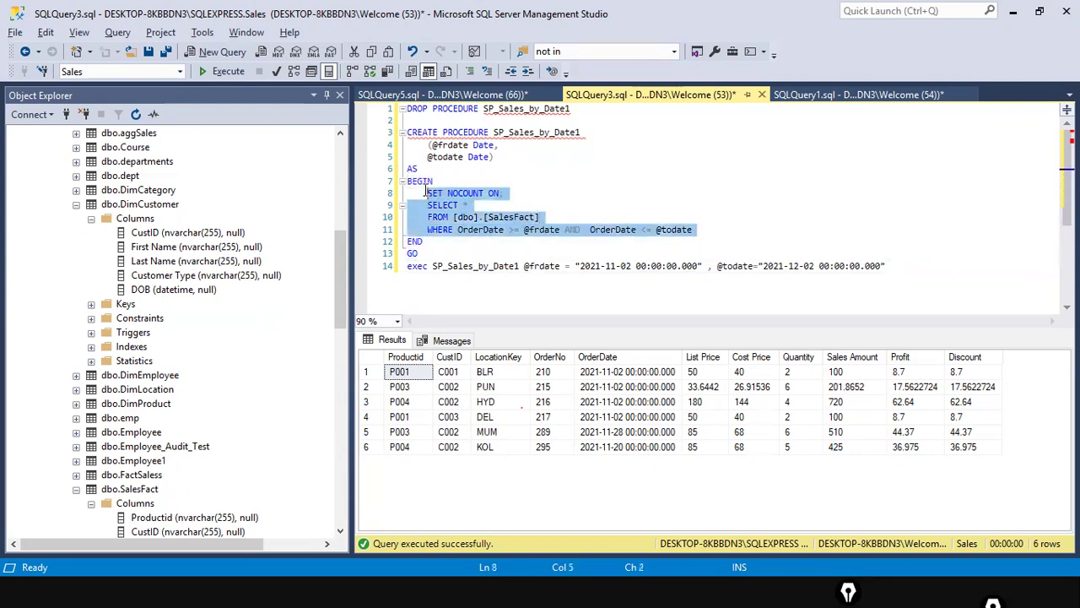
{"action": "left_click", "coordinate": [455, 248]}
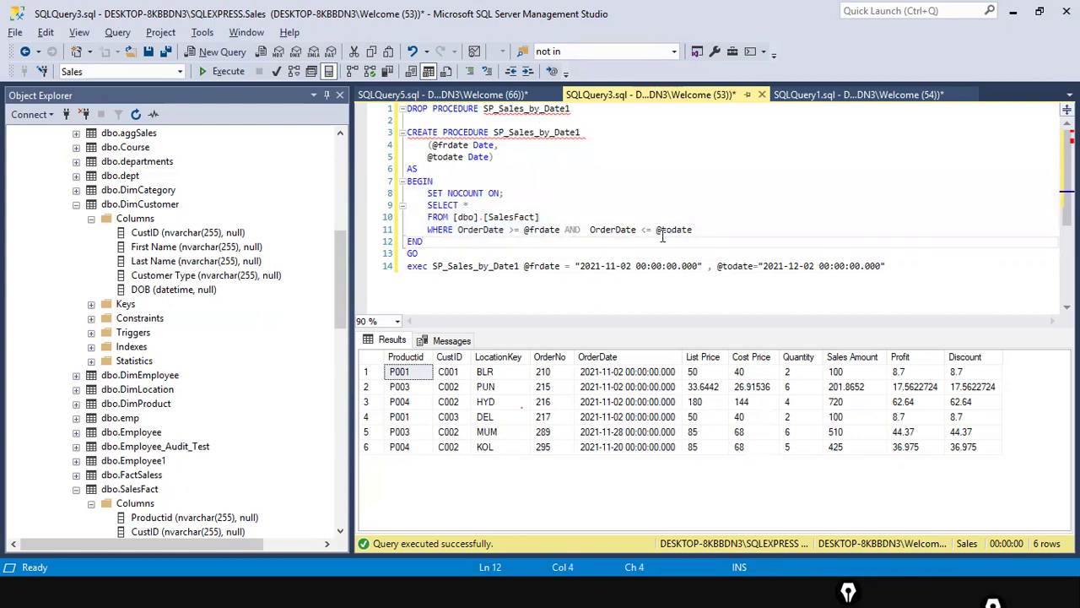
{"action": "mouse_move", "coordinate": [662, 236]}
{"action": "key", "text": "alt+Tab"}
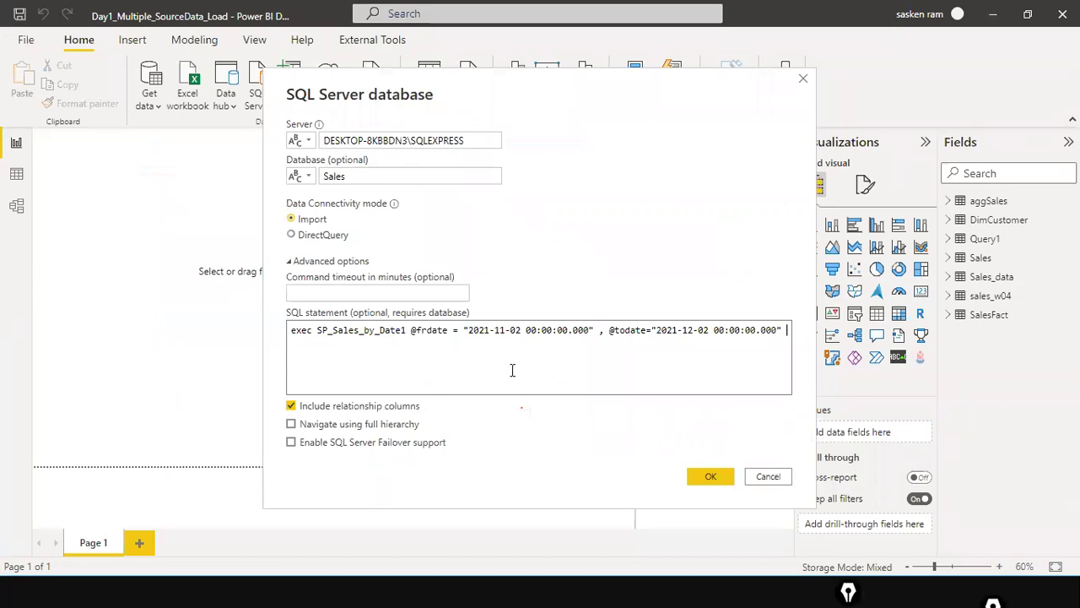
Check the date arguments of the exec SP_Sales_by_Date1 statement and submit the Sales database import to preview its data
{"action": "left_click", "coordinate": [412, 331]}
{"action": "left_click", "coordinate": [522, 330]}
{"action": "left_click", "coordinate": [495, 330]}
{"action": "left_click", "coordinate": [710, 479]}
{"action": "key", "text": "alt+Tab"}
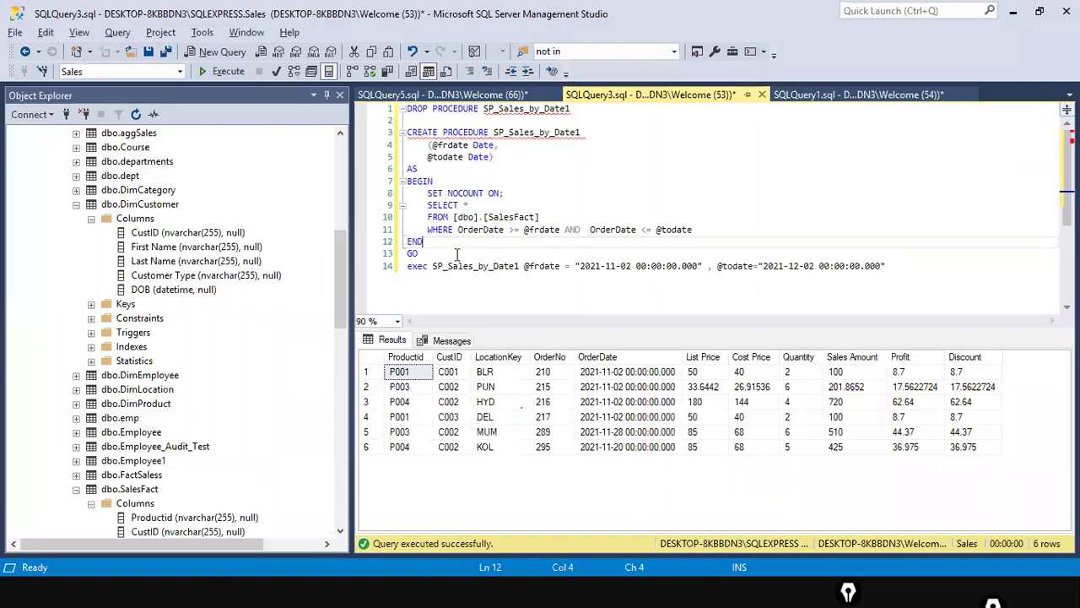
{"action": "key", "text": "alt+Tab"}
{"action": "key", "text": "alt+Tab"}
{"action": "key", "text": "alt+Tab"}
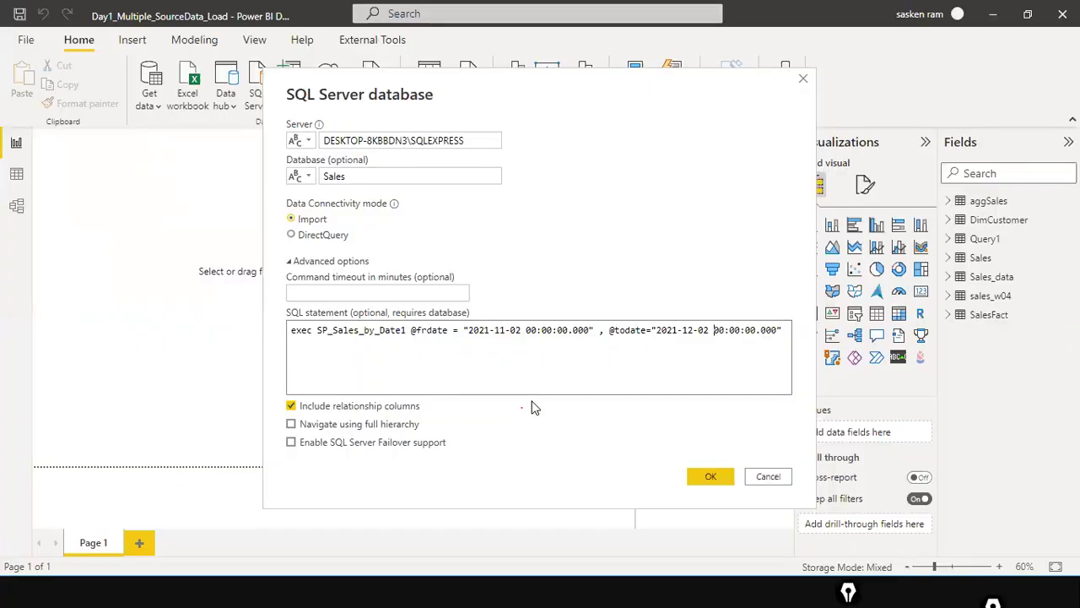
{"action": "left_click", "coordinate": [716, 476]}
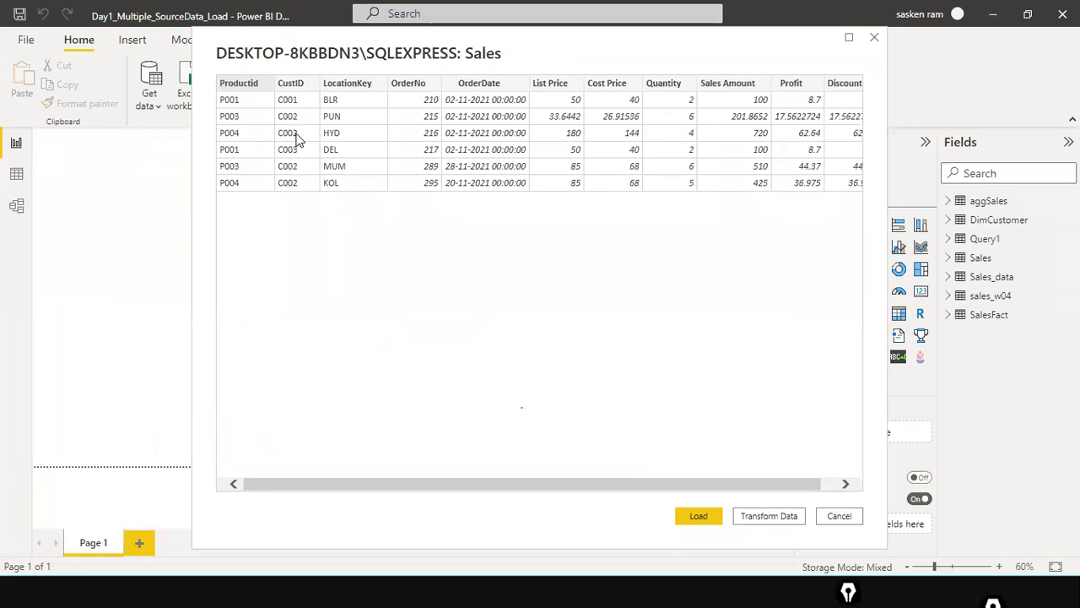
Compare the previewed rows with the procedure's results in SQL Server Management Studio and load the data into the Power BI model
{"action": "key", "text": "alt+Tab"}
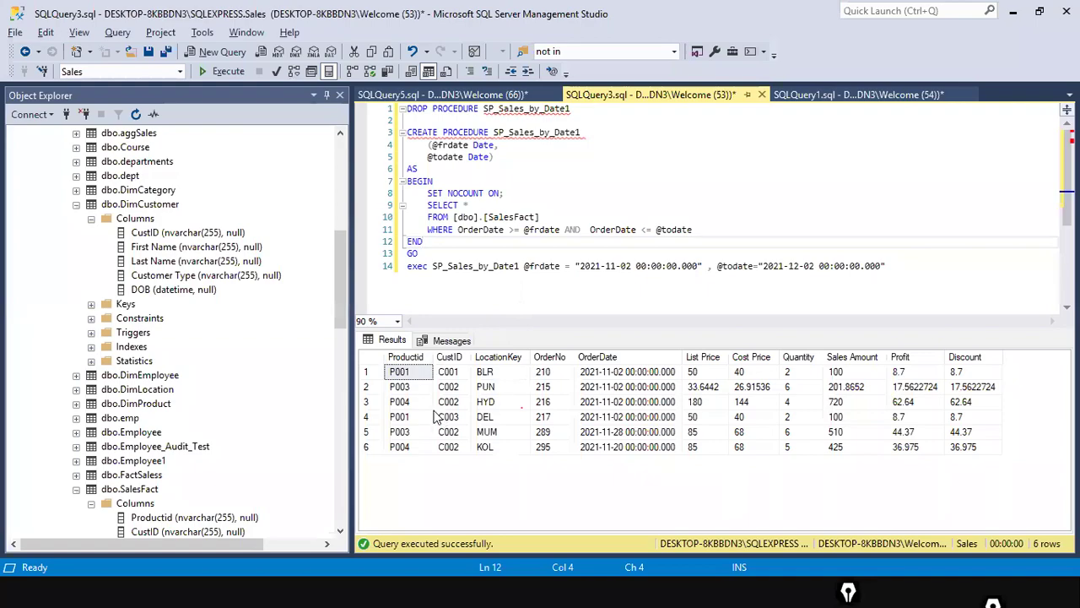
{"action": "key", "text": "alt+Tab"}
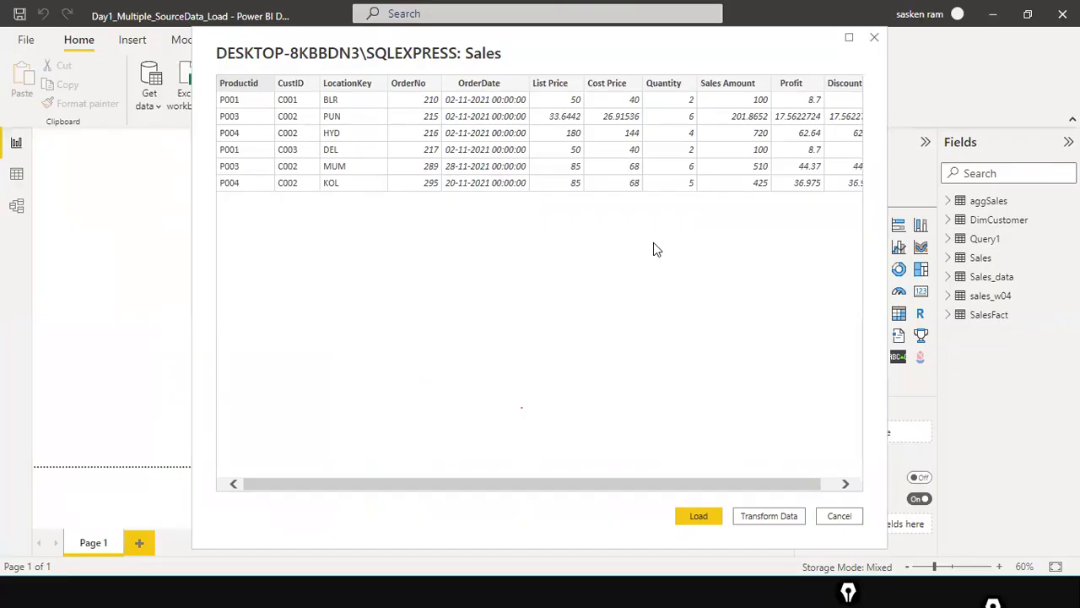
{"action": "left_click", "coordinate": [700, 515]}
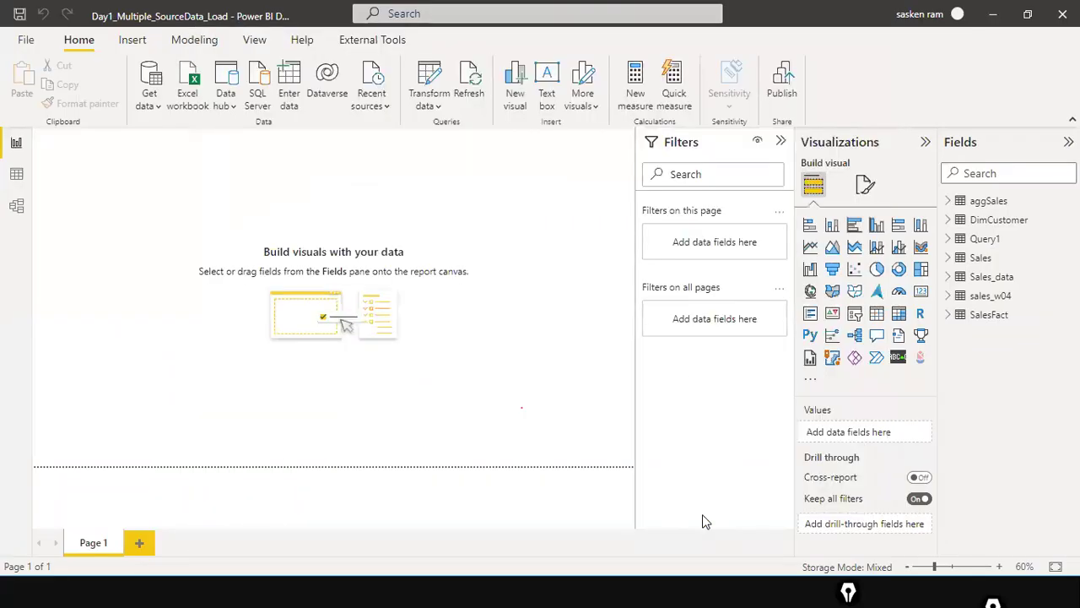